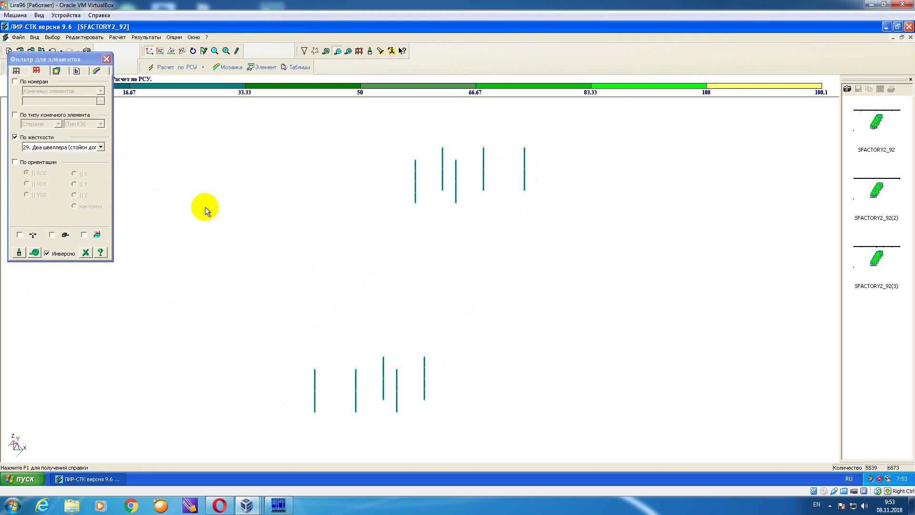
- Restore the full structure and isolate only the elements with stiffness type 30, Два швеллера (ригель сталь2)
right_click(205, 206)
click(227, 250)
click(101, 147)
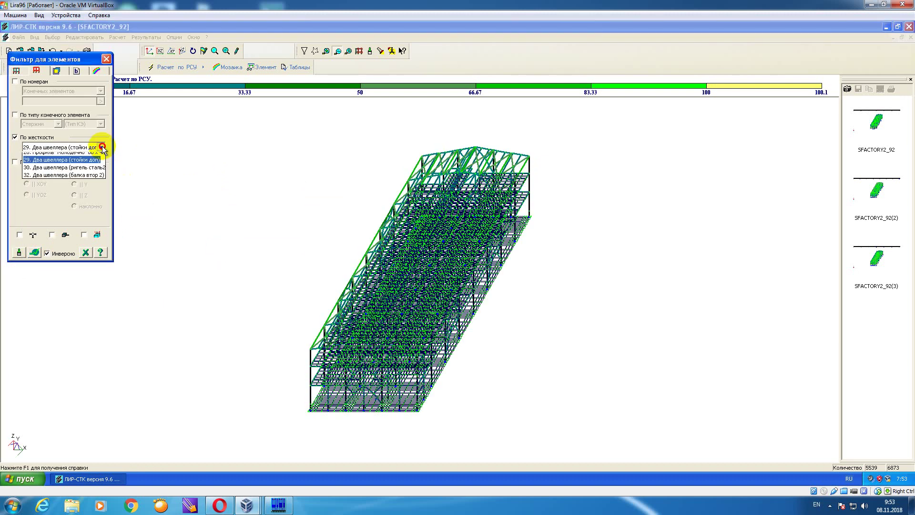
click(95, 286)
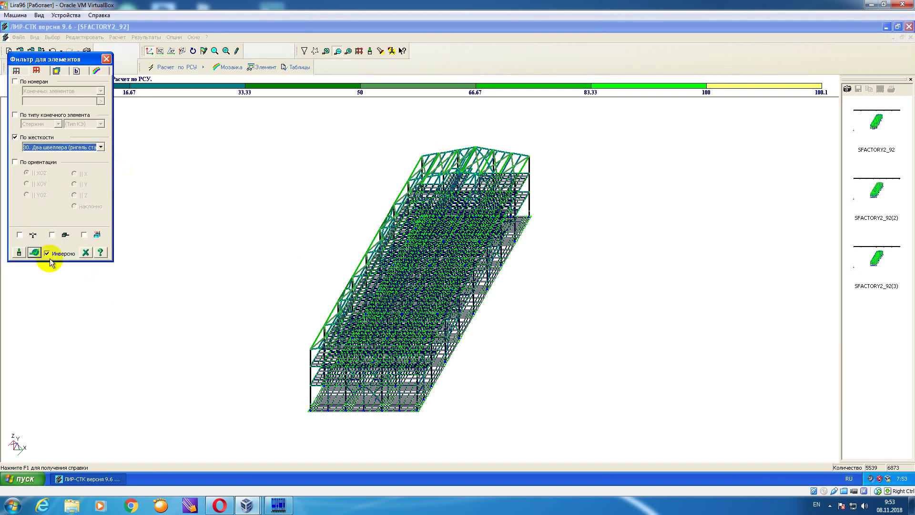
click(34, 252)
right_click(161, 200)
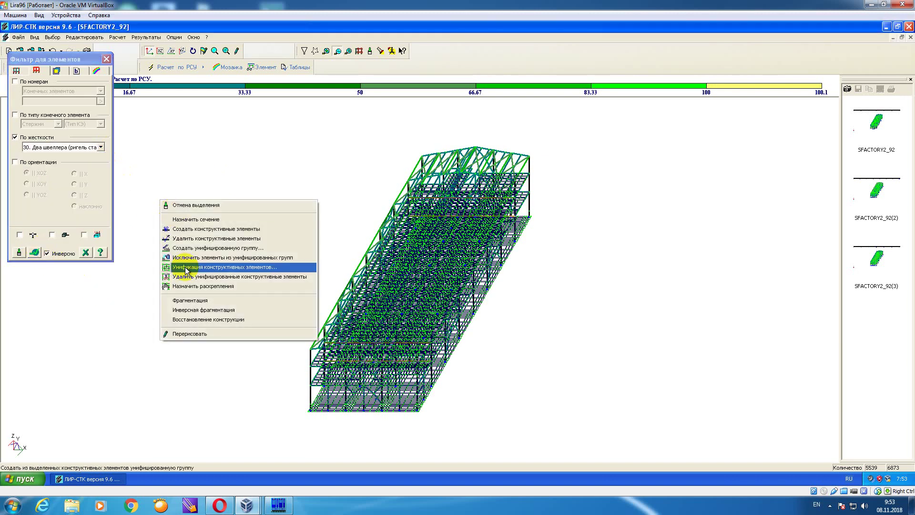
click(192, 301)
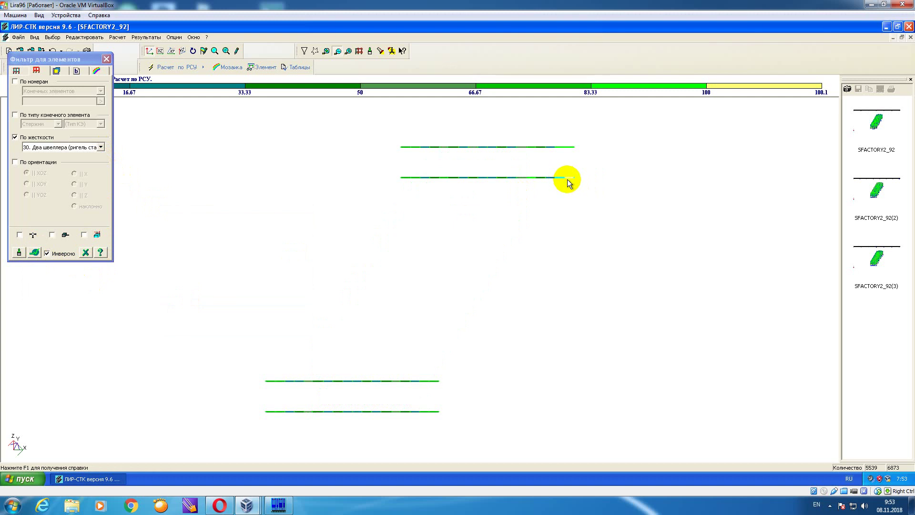
- Restore the full structure and isolate only the elements with stiffness type 32, Два швеллера (балка втор 2)
right_click(241, 157)
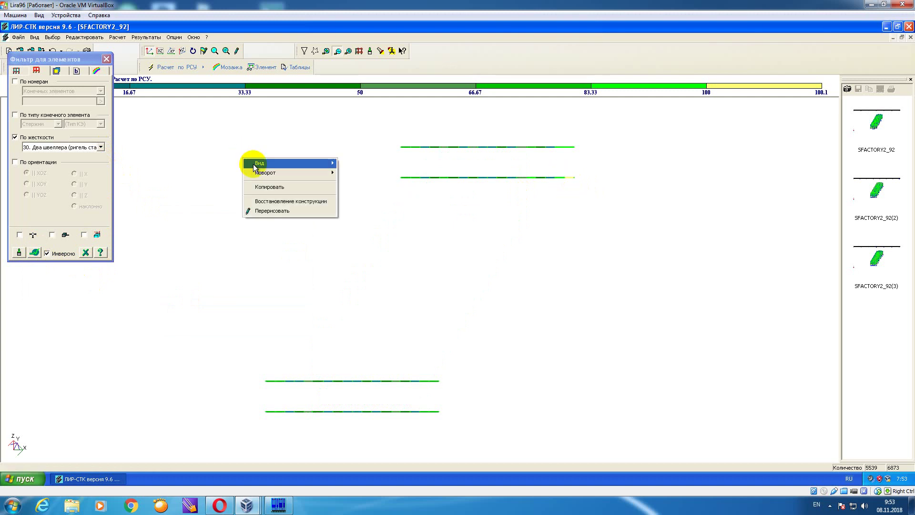
click(278, 202)
click(98, 147)
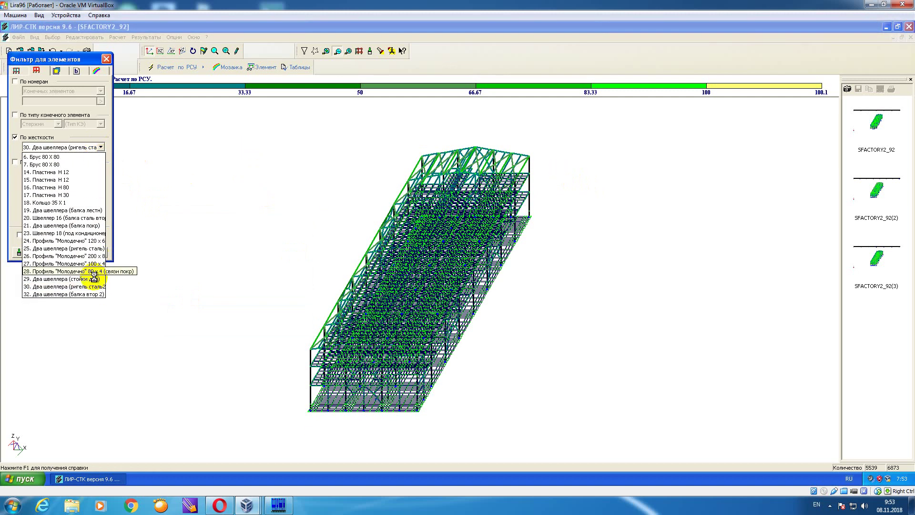
click(92, 294)
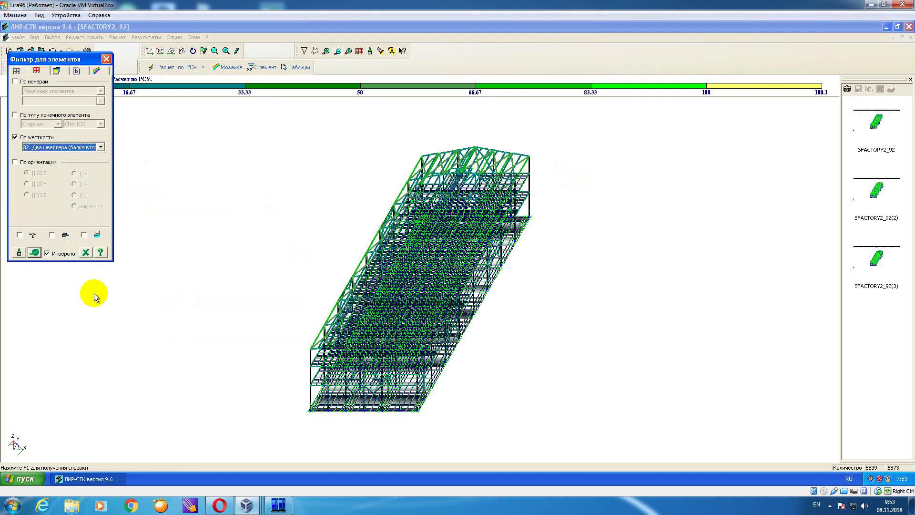
click(34, 253)
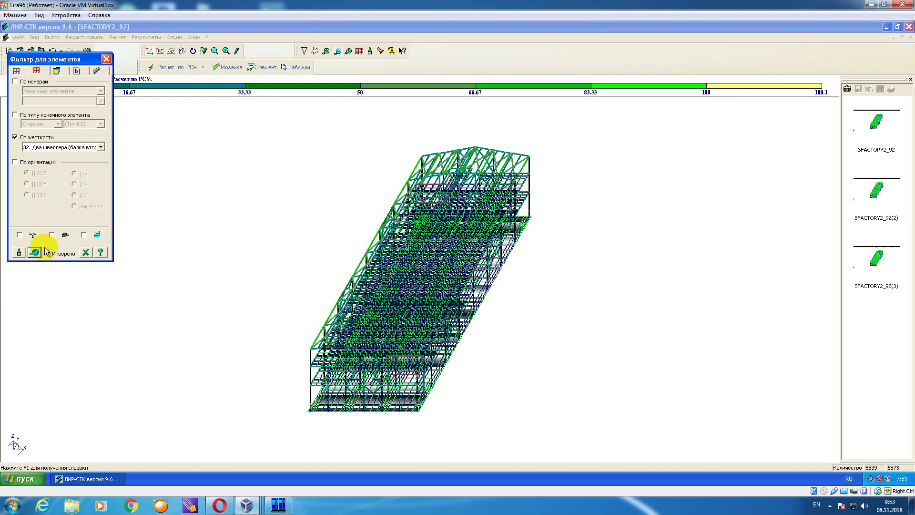
right_click(183, 182)
click(215, 287)
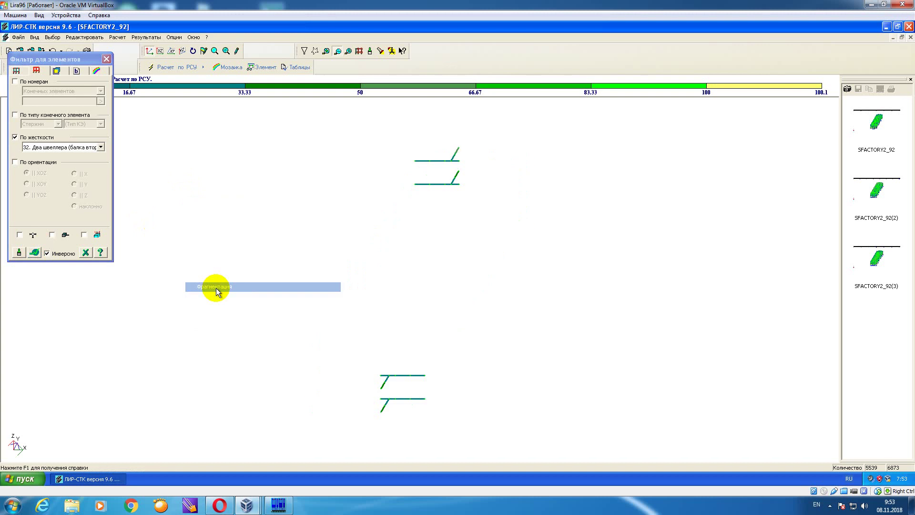
- Restore the full structure, fragment the type 30 (ригель сталь2) elements again and close the element filter
right_click(205, 210)
click(227, 253)
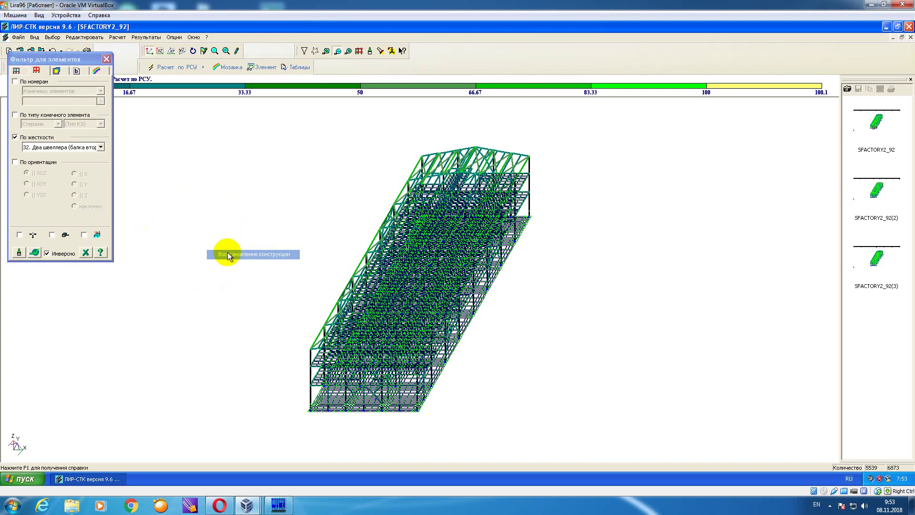
click(100, 148)
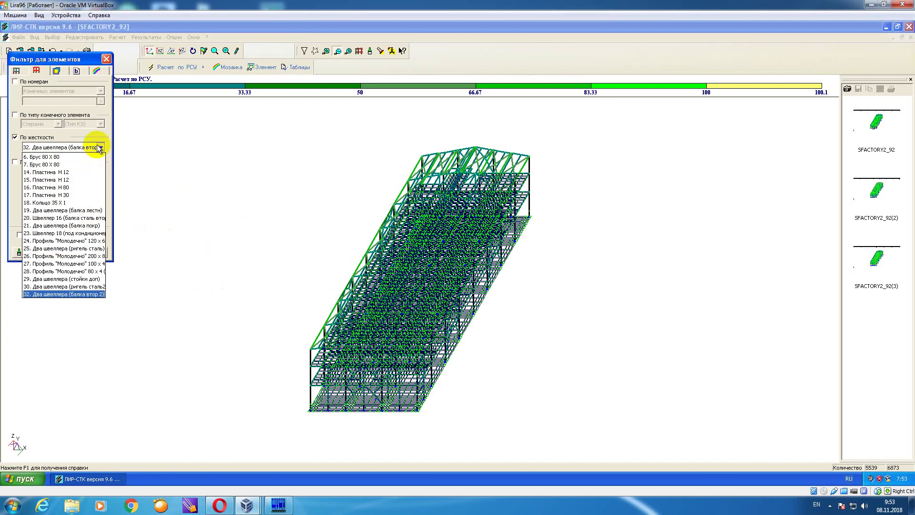
click(91, 286)
click(34, 252)
right_click(179, 163)
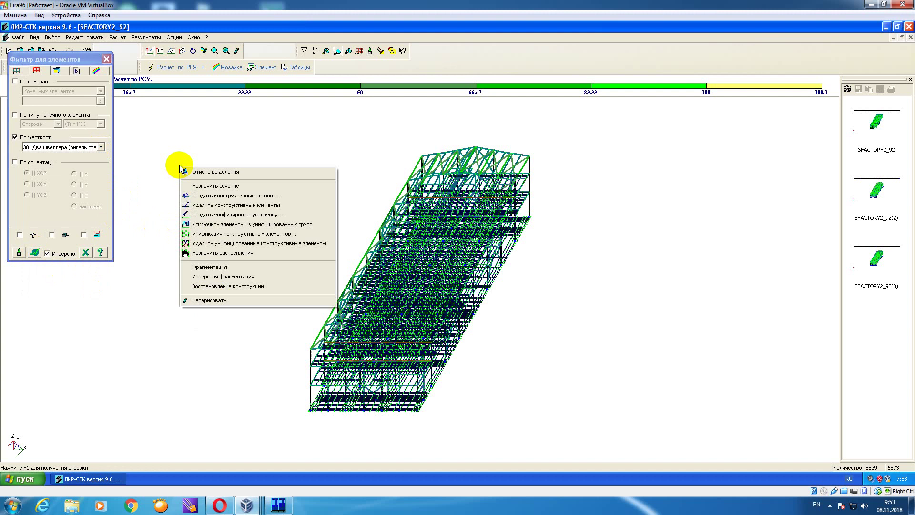
click(213, 266)
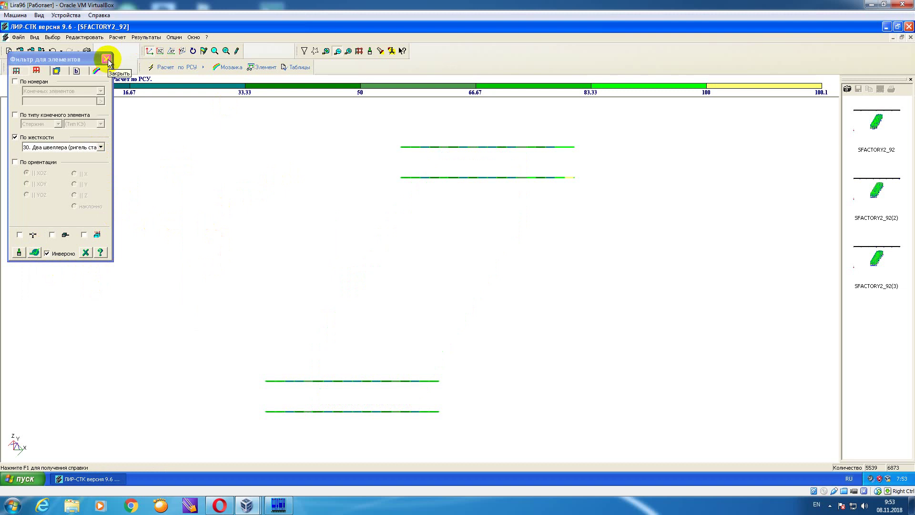
drag(90, 58, 89, 101)
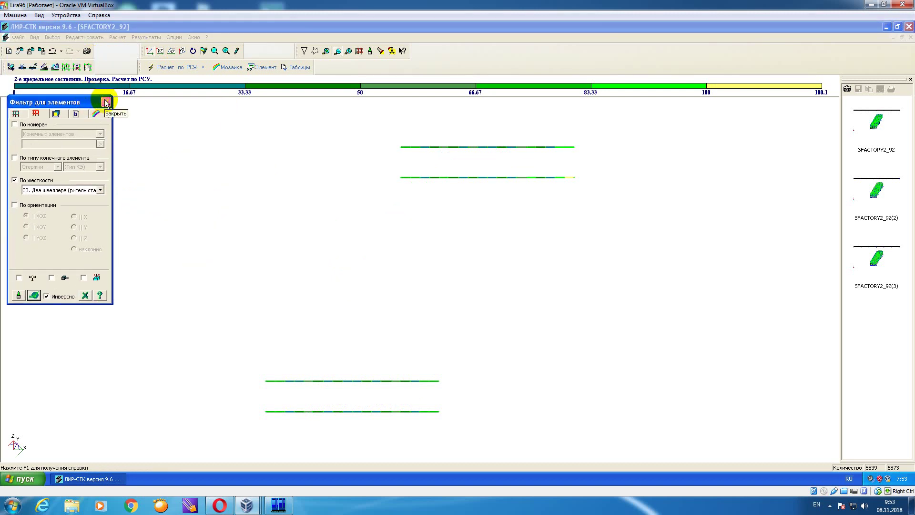
click(106, 101)
- Show the Проверка, 1 ПС mosaic for the fragmented girders and capture a snapshot of it
click(148, 37)
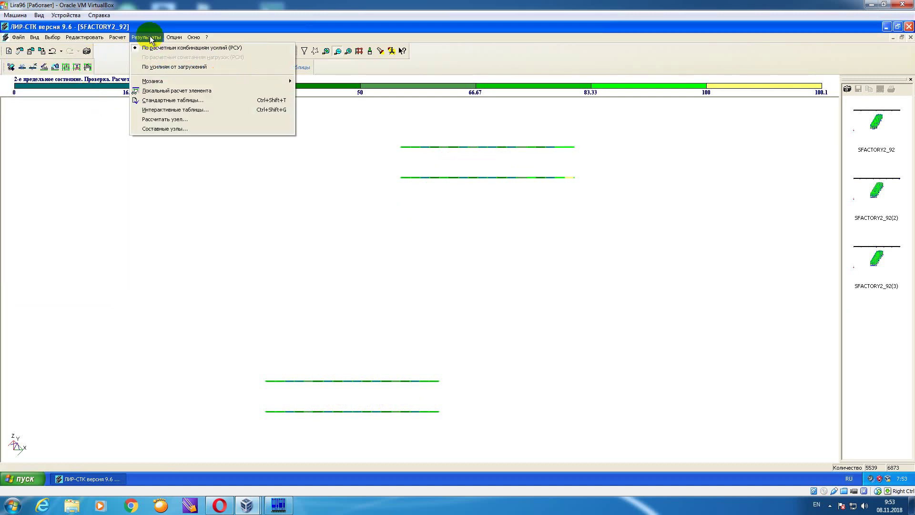
mouse_move(262, 81)
click(316, 81)
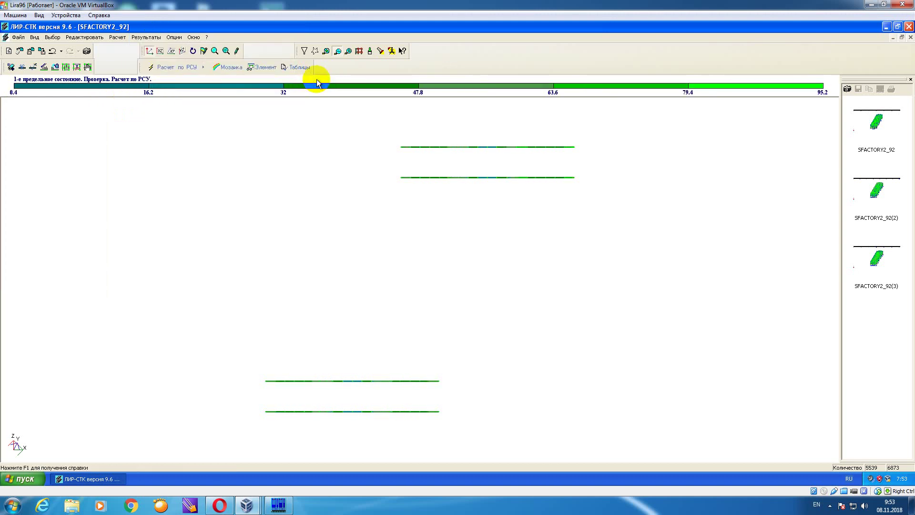
click(847, 89)
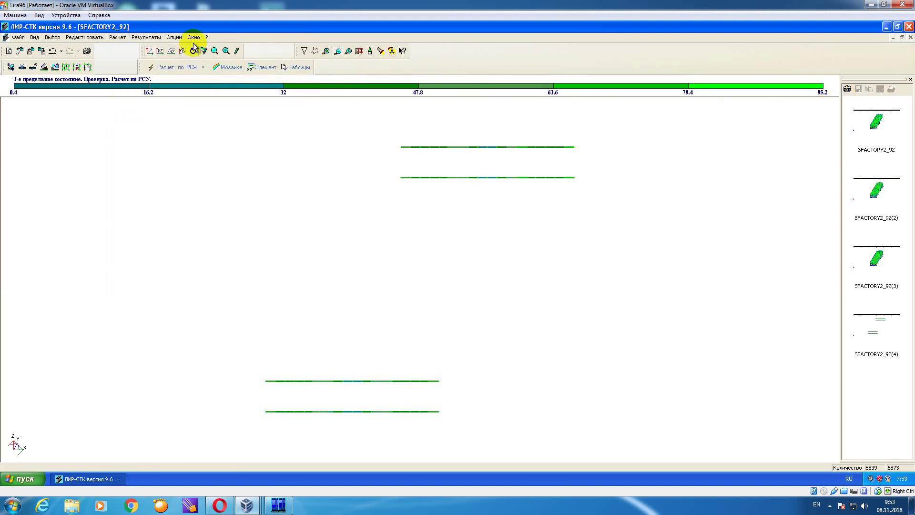
- Show the Проверка, 2 ПС mosaic for the same girders and capture a snapshot of it
click(145, 38)
mouse_move(264, 80)
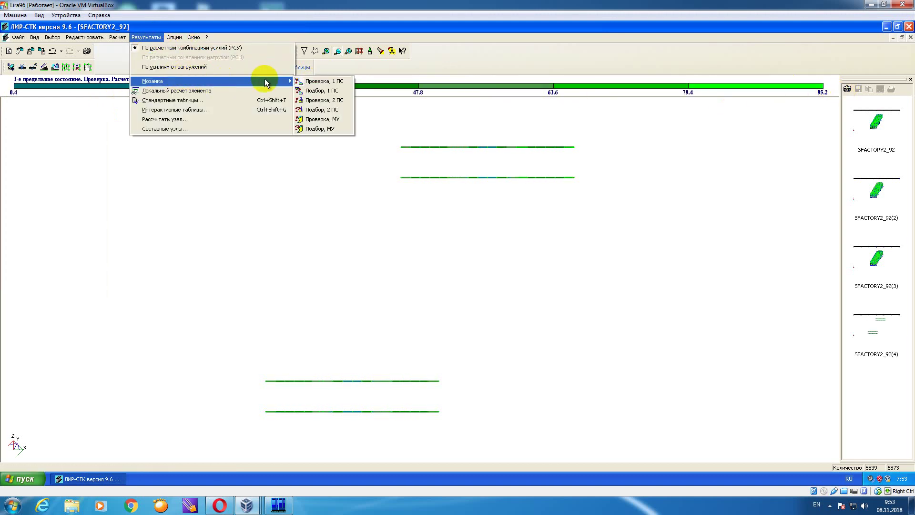
click(324, 101)
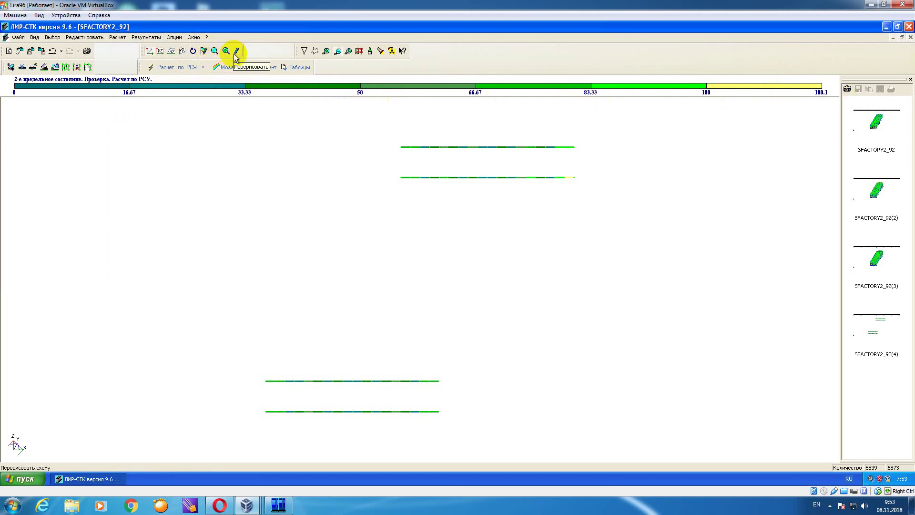
click(847, 88)
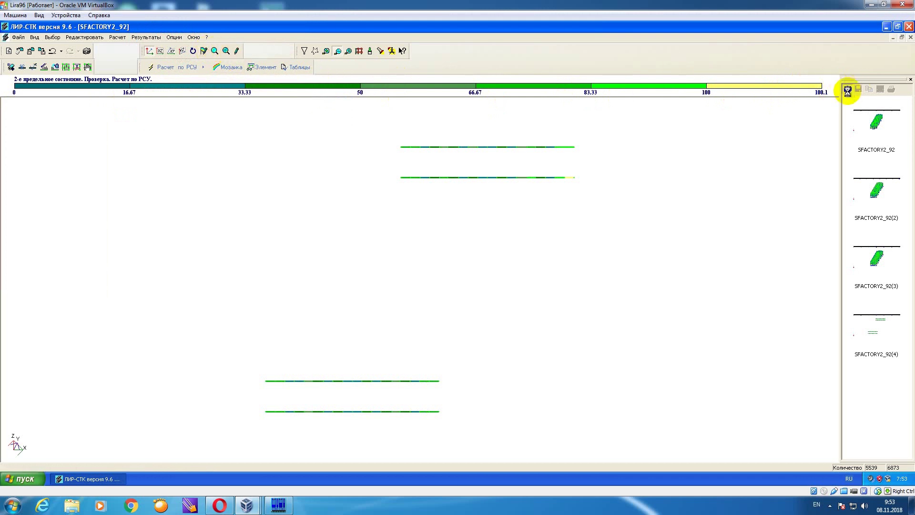
- Show the local stability check mosaic (Проверка, МУ) for the girders and capture a snapshot of it
click(151, 39)
mouse_move(286, 81)
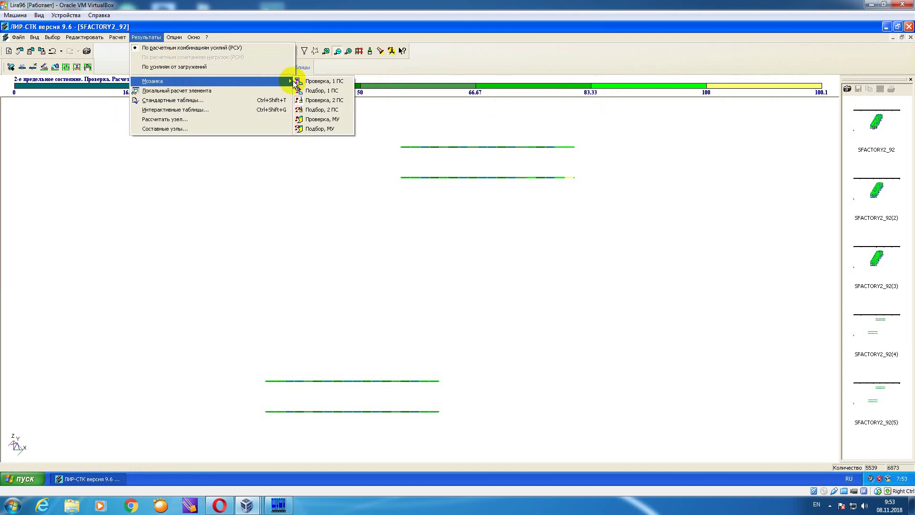
click(316, 121)
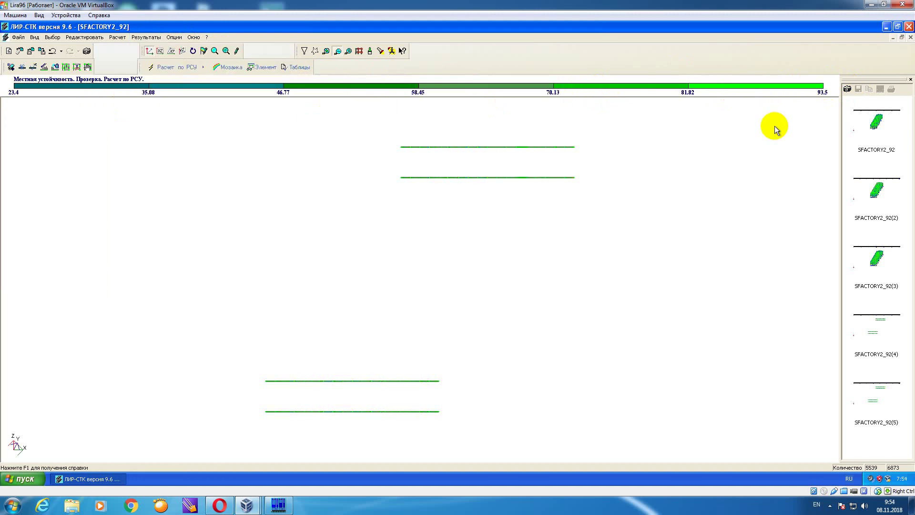
click(847, 89)
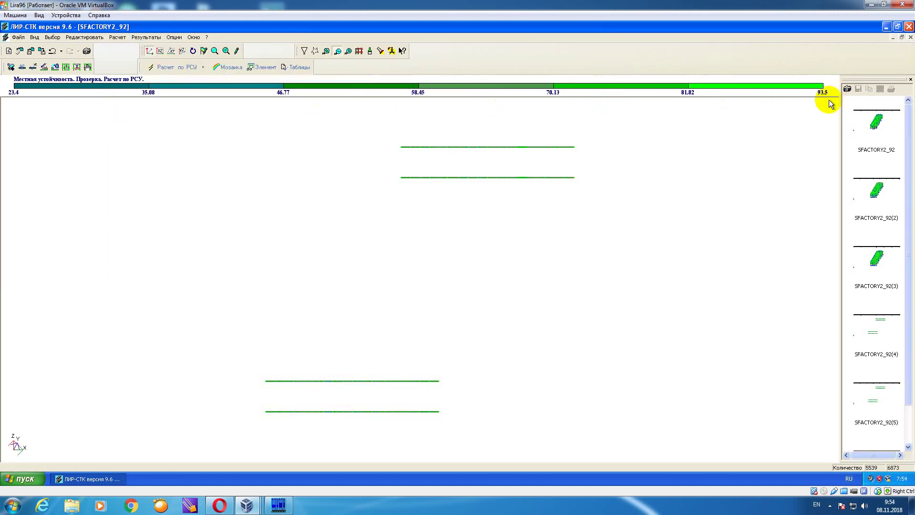
- Examine the composition and additional characteristics of stiffness type 30, Два швеллера (ригель сталь2), and close the stiffness list
right_click(101, 126)
click(88, 121)
click(11, 67)
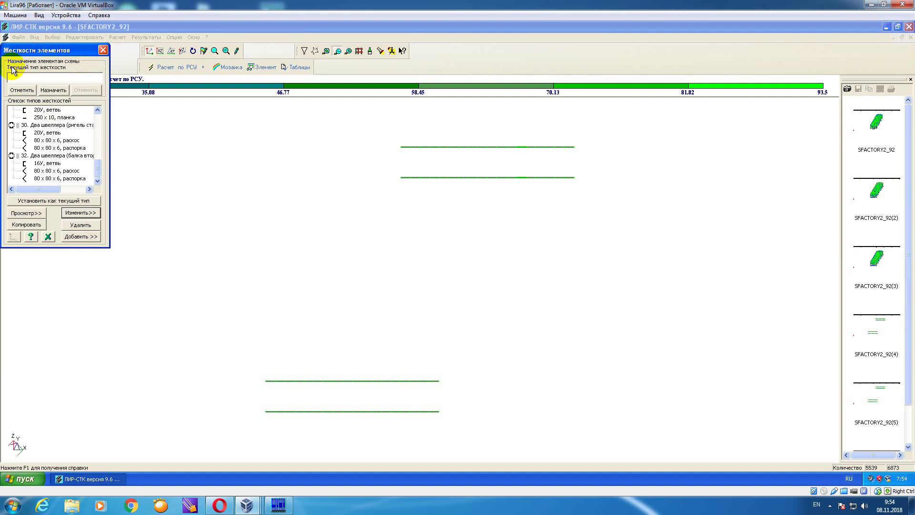
drag(98, 165, 92, 153)
click(82, 133)
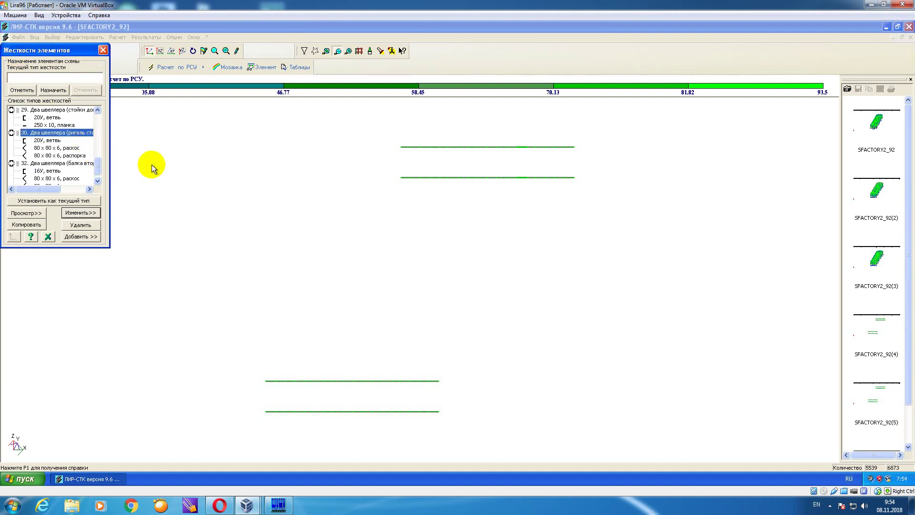
click(80, 213)
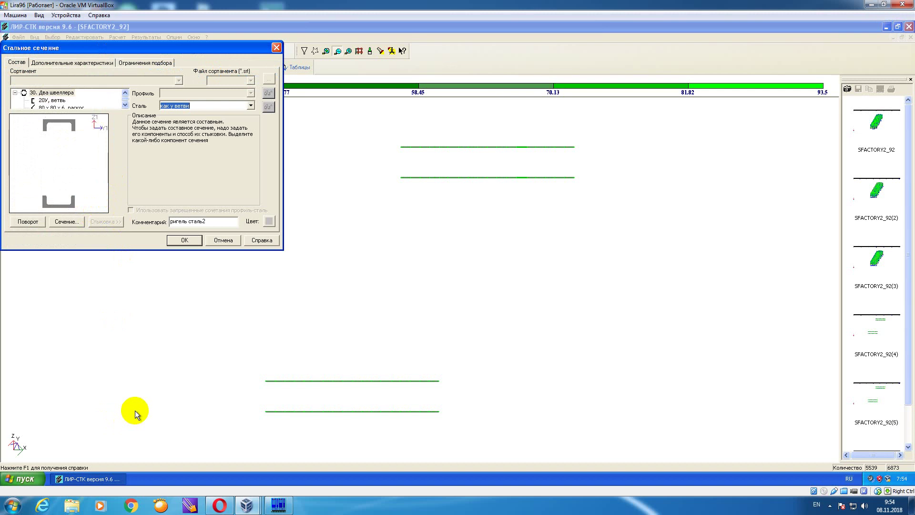
click(98, 63)
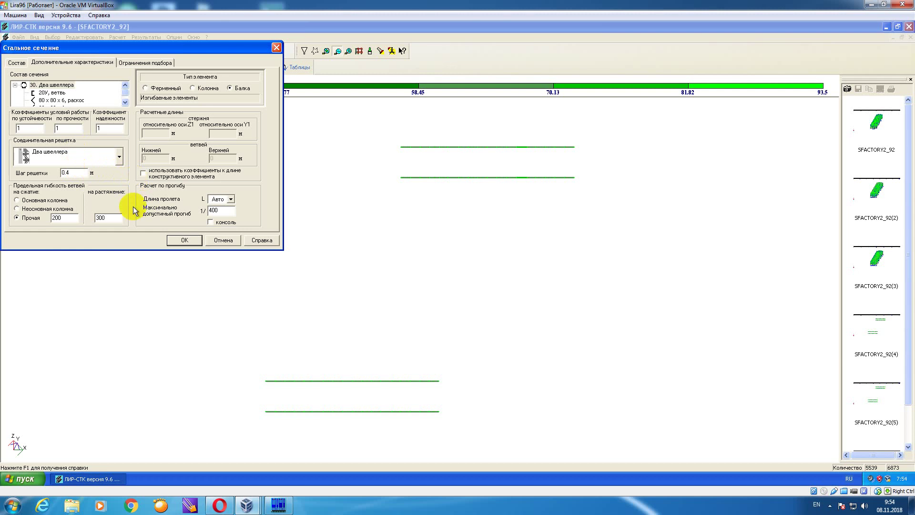
click(185, 239)
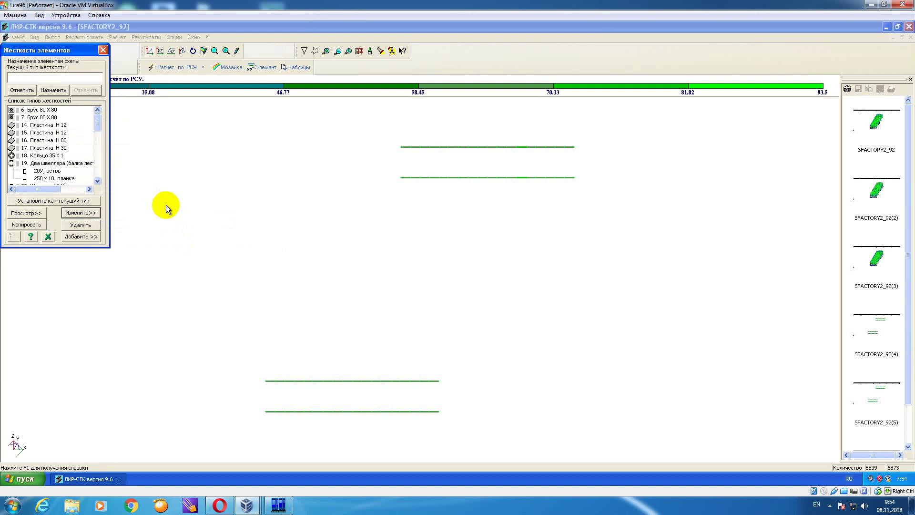
click(103, 51)
- Save the model and run the bar calculation by РСУ with both checking and section selection enabled
click(18, 37)
click(41, 86)
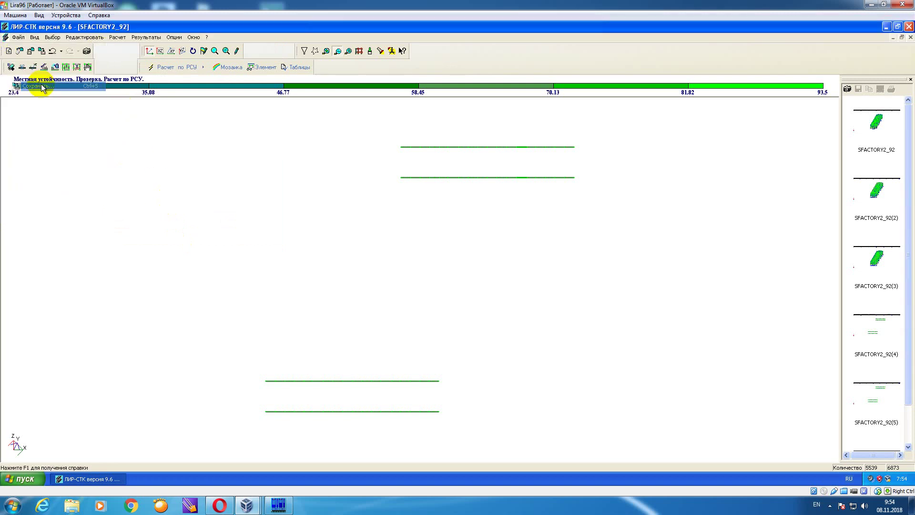
click(118, 37)
click(126, 46)
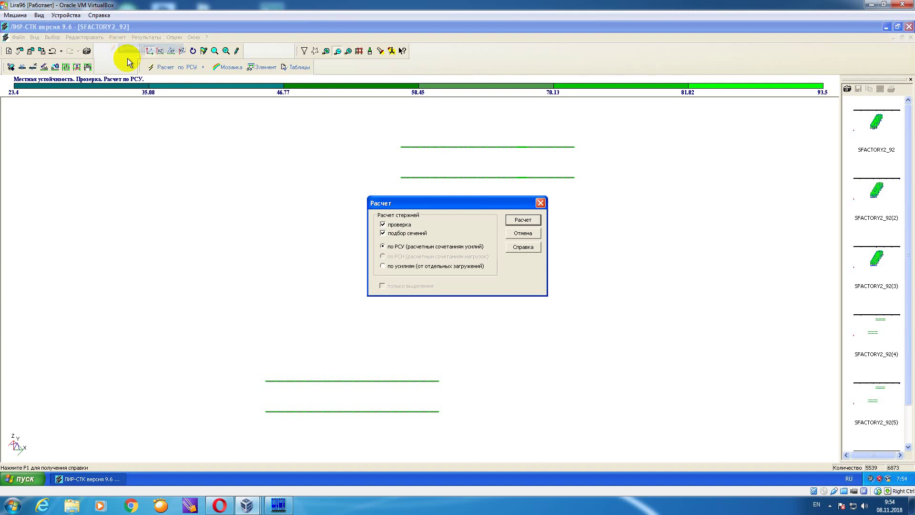
click(521, 219)
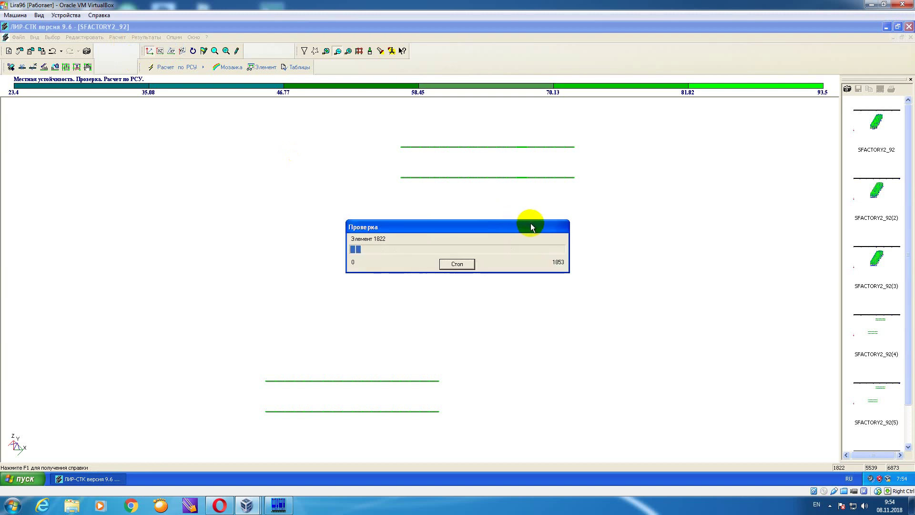
click(829, 505)
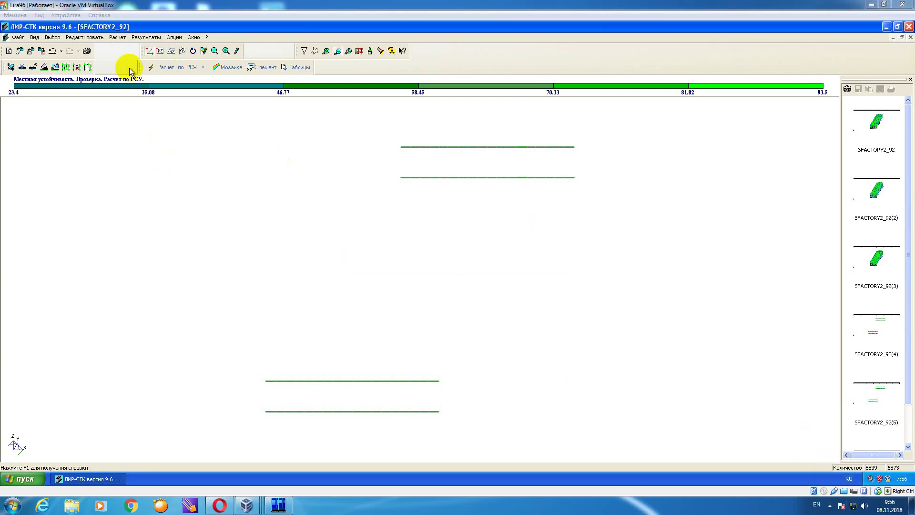
- Review the recalculated check mosaics for the girders, first Проверка, 1 ПС and then Проверка, 2 ПС
click(145, 38)
mouse_move(213, 81)
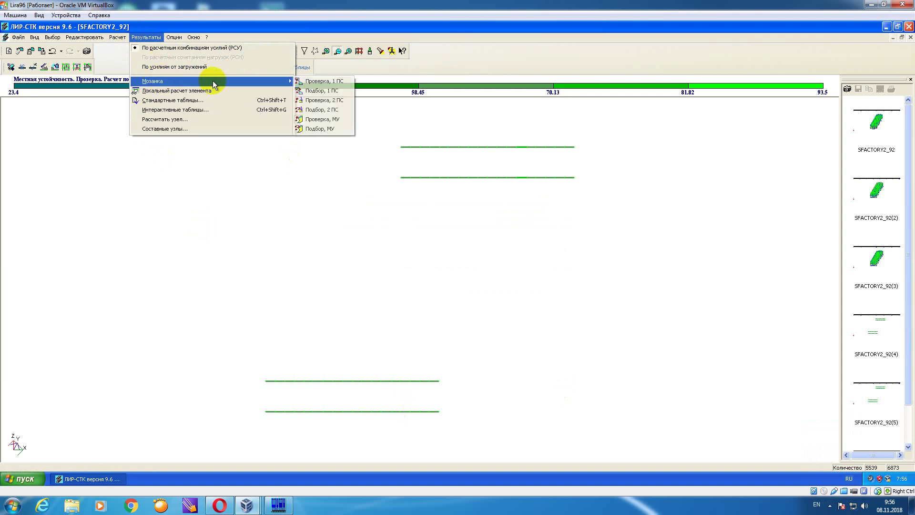
click(307, 81)
click(144, 37)
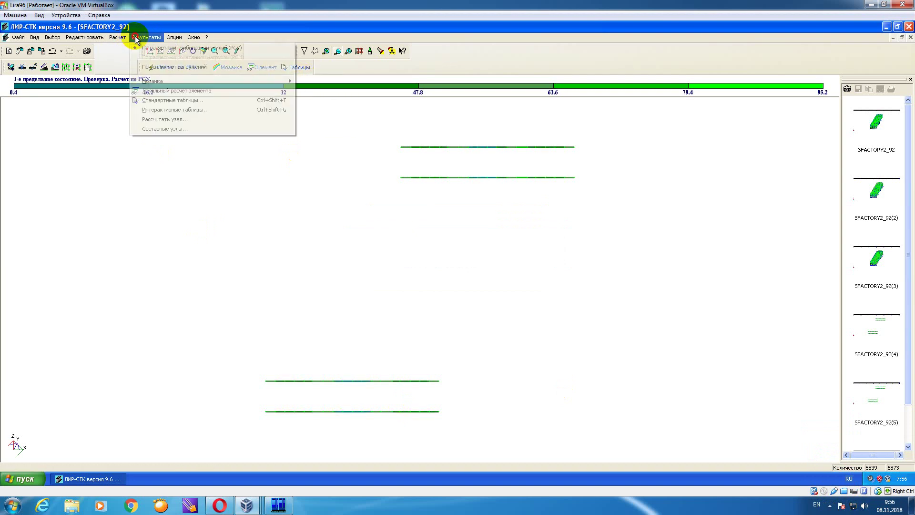
mouse_move(267, 80)
click(313, 101)
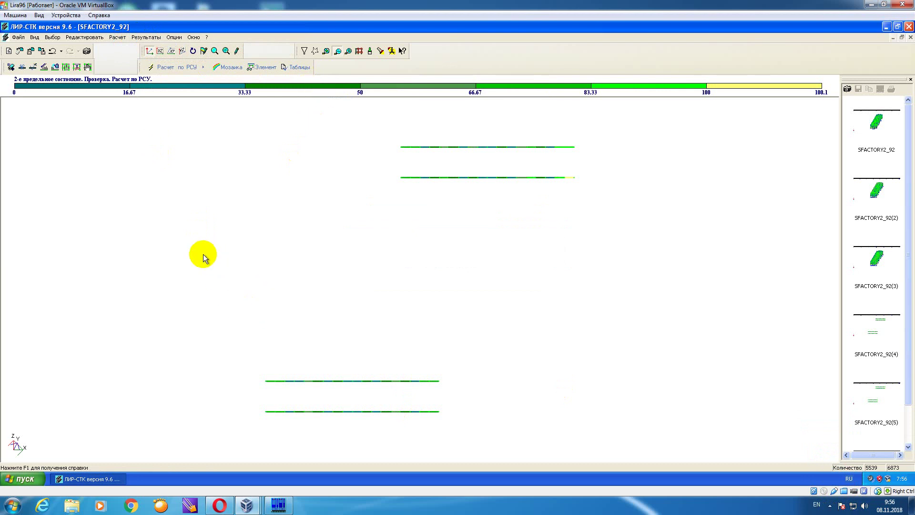
- Open stiffness type 30, Два швеллера (ригель сталь2), for editing, change its lattice spacing (Шаг решетки), and return to the section's composition
click(11, 67)
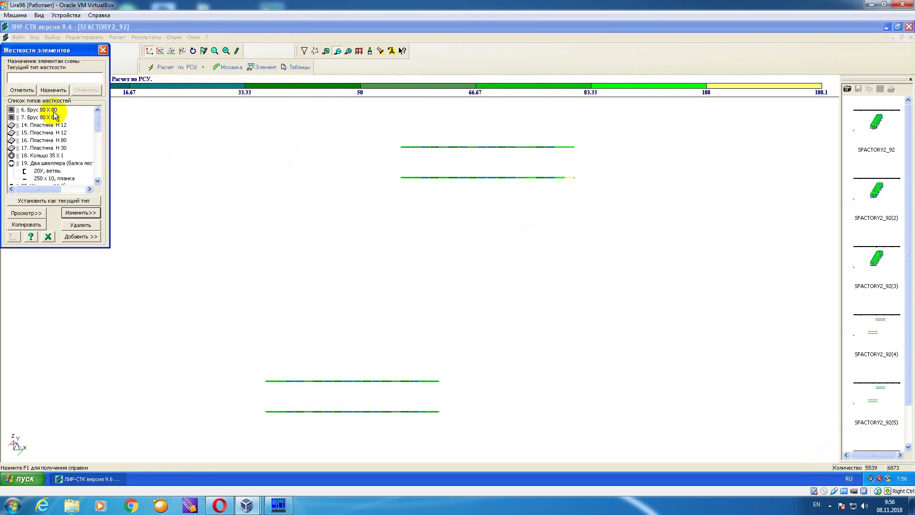
drag(65, 49, 97, 70)
drag(130, 139, 131, 188)
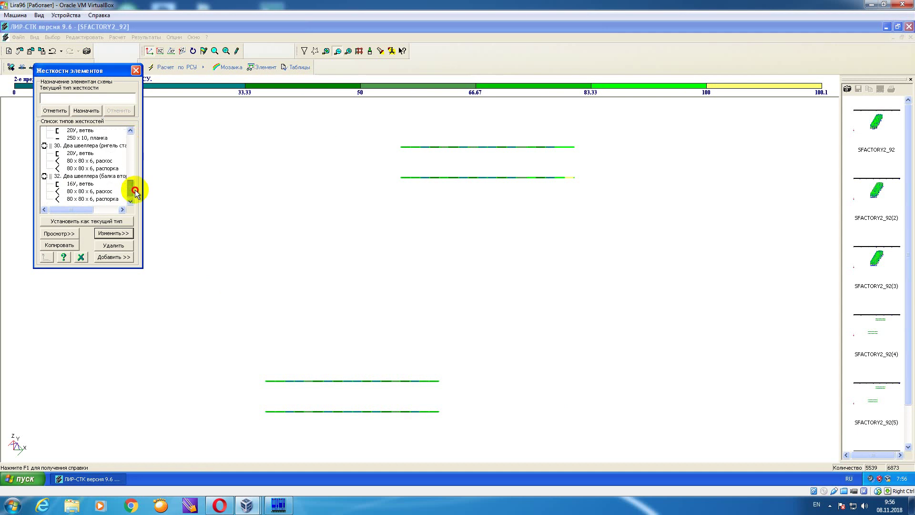
click(114, 176)
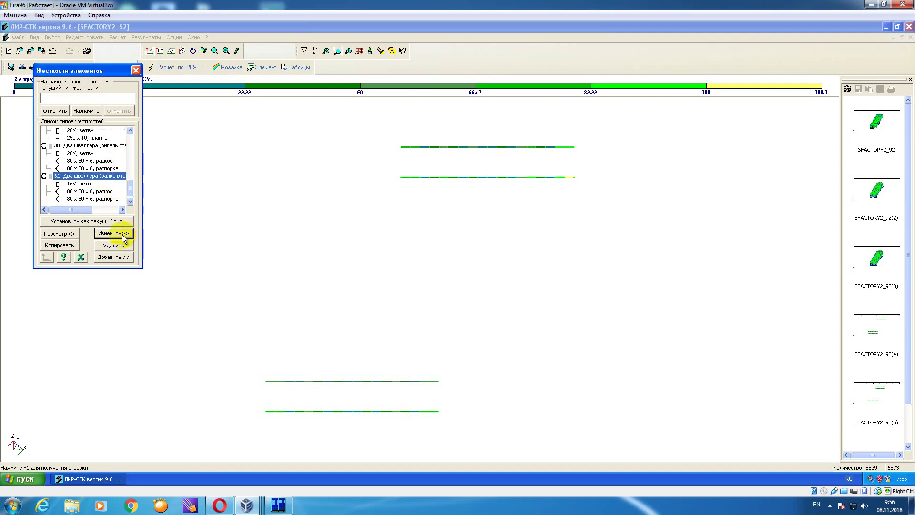
click(114, 146)
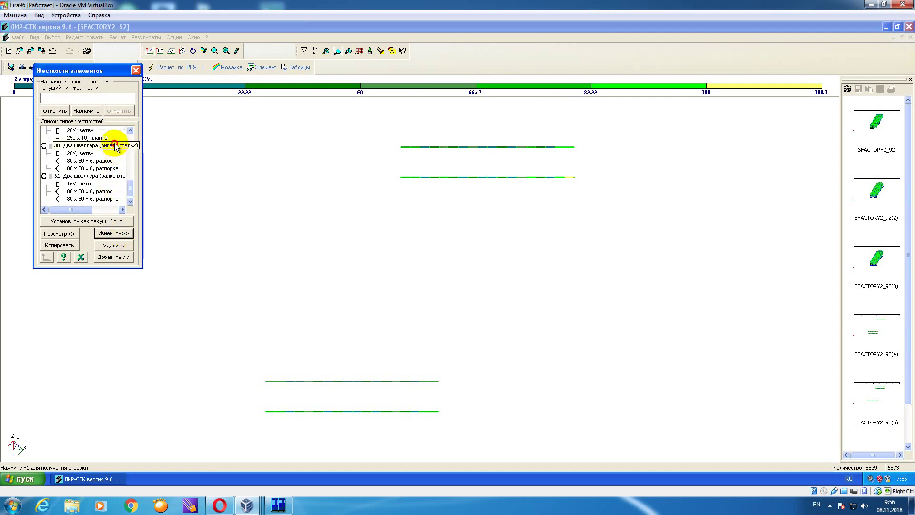
click(125, 234)
click(72, 82)
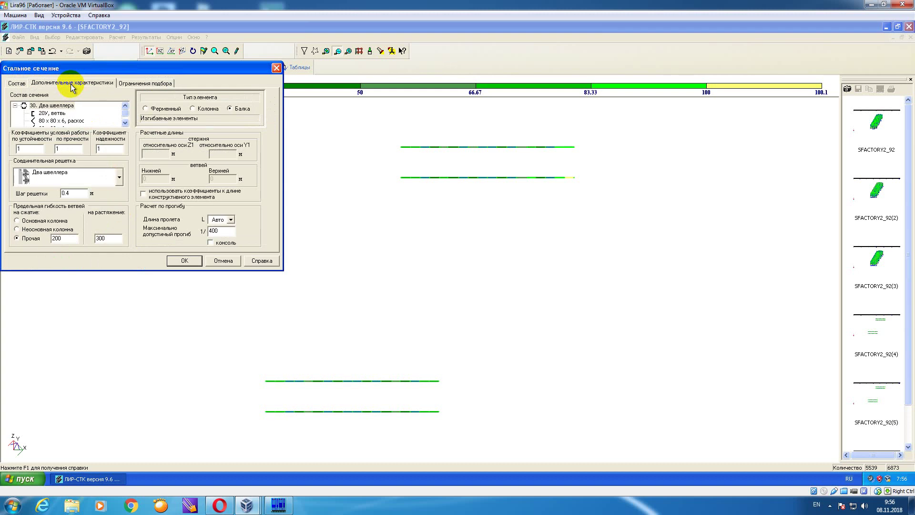
click(75, 193)
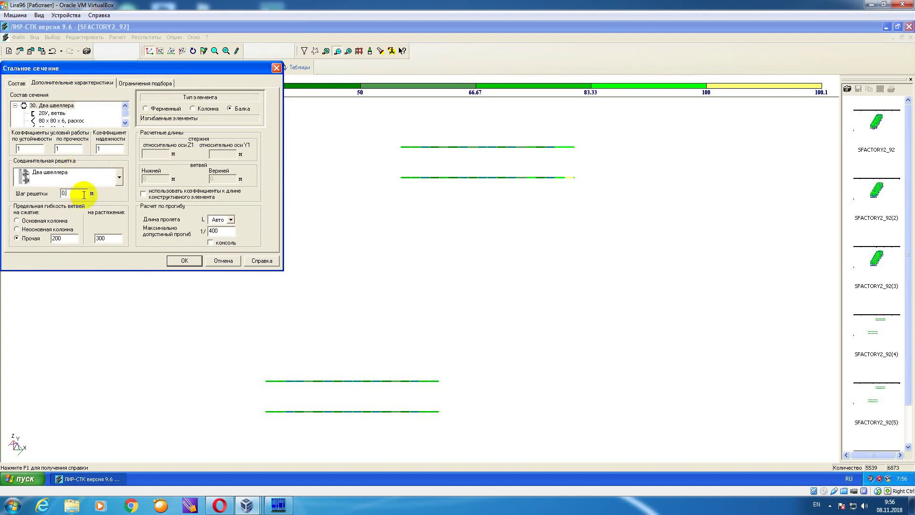
click(17, 83)
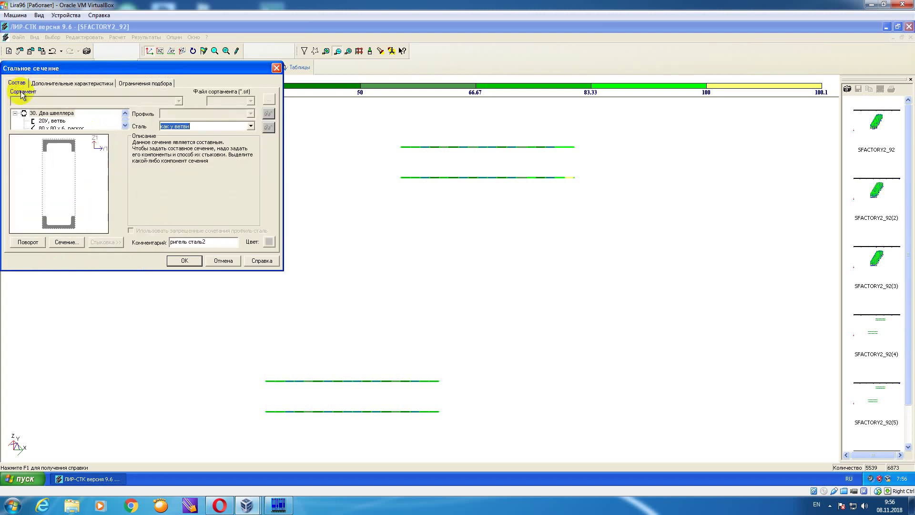
- Switch to the Opera browser, open metallobaza.kg in a new tab, and close the mail page
click(218, 506)
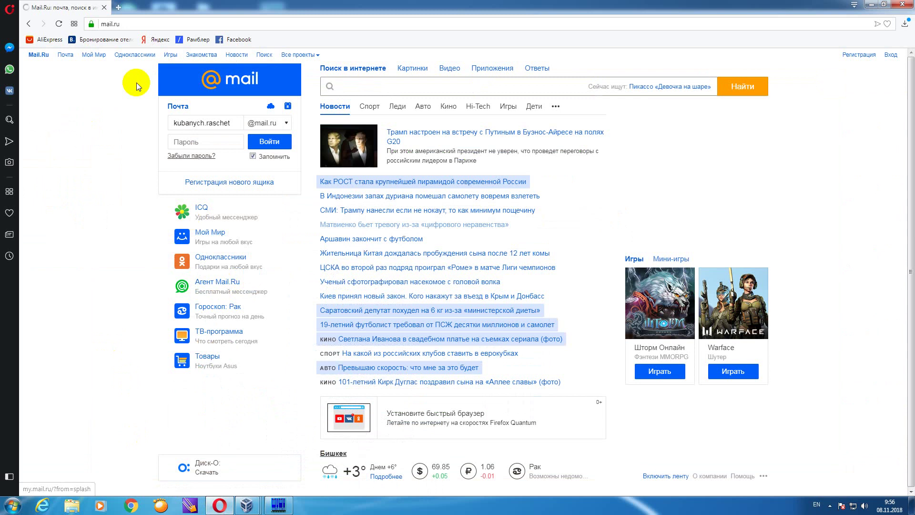
click(116, 6)
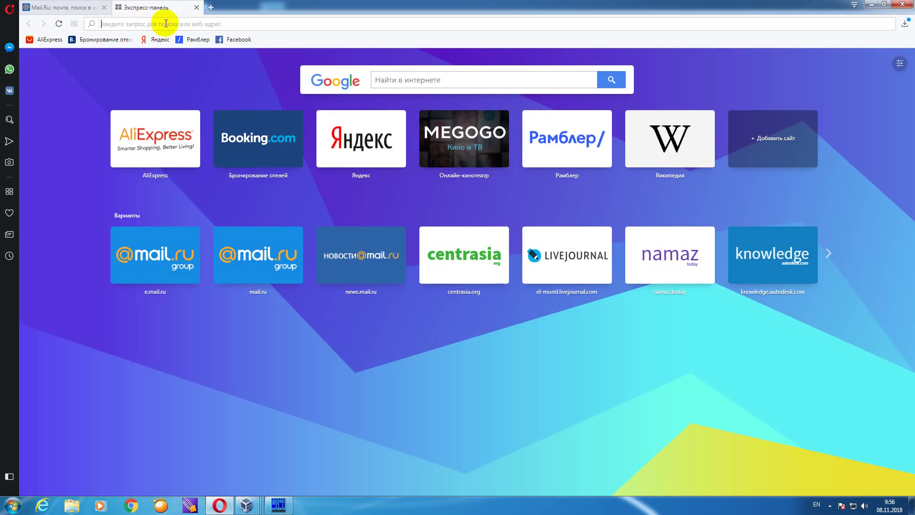
text(metallobaza)
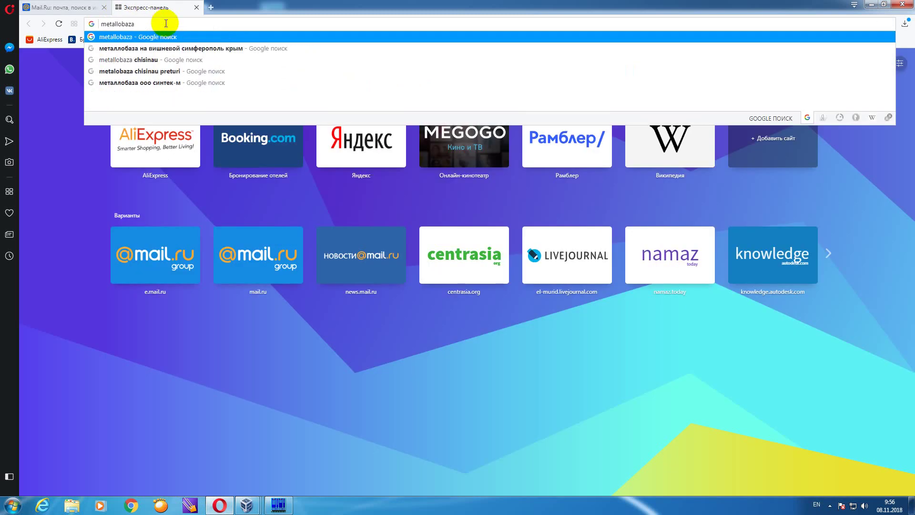
text(.kg)
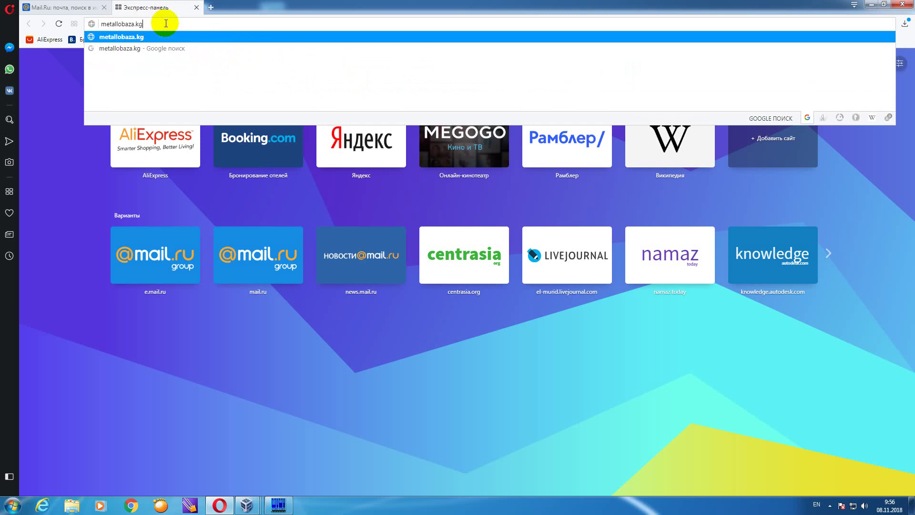
key(Return)
click(104, 8)
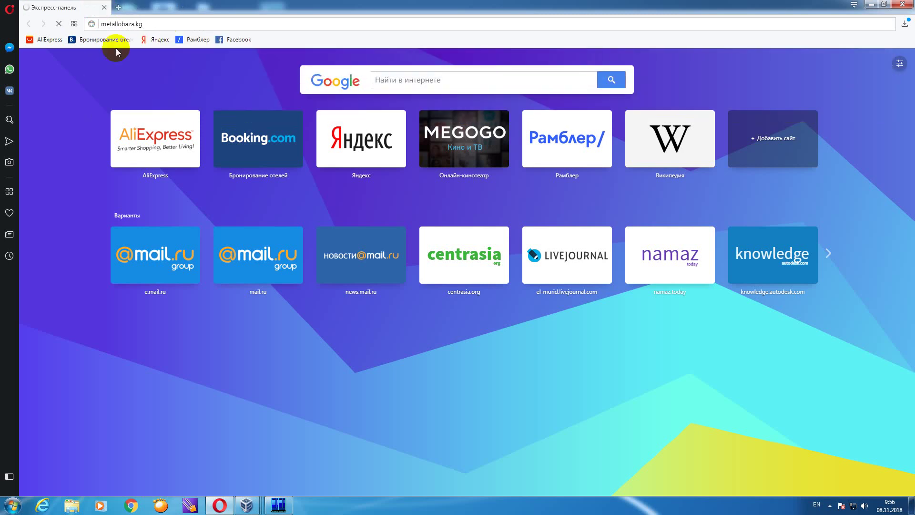
- Open the steel angle (Угол) page in the metal catalogue and examine its table of available equal-leg angle sizes
scroll(179, 136, down, 3)
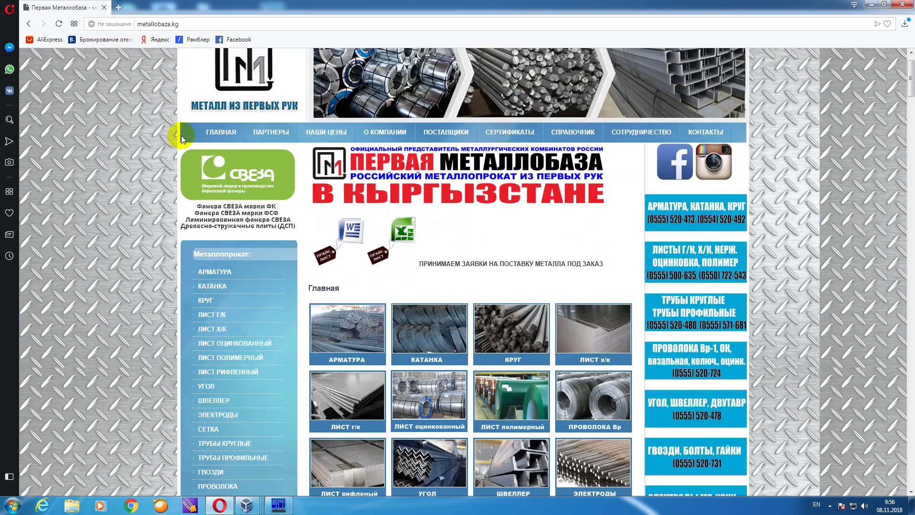
scroll(171, 138, down, 1)
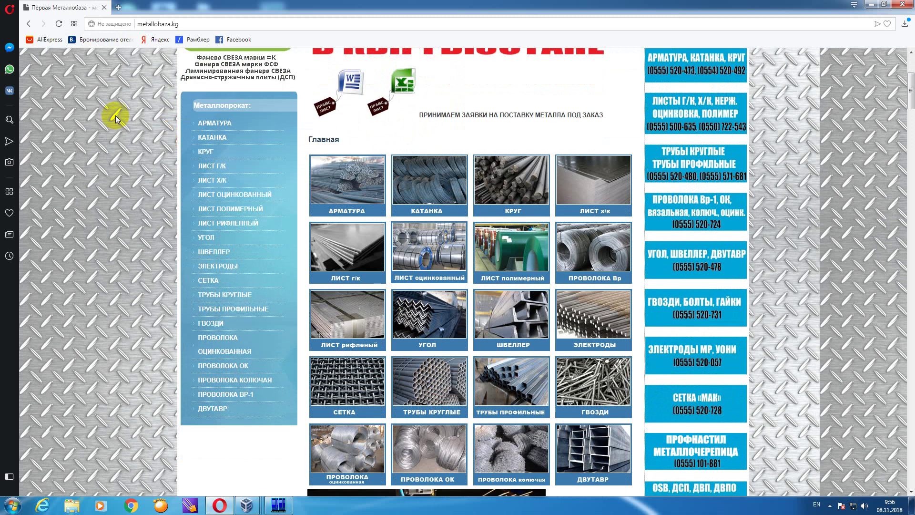
click(206, 238)
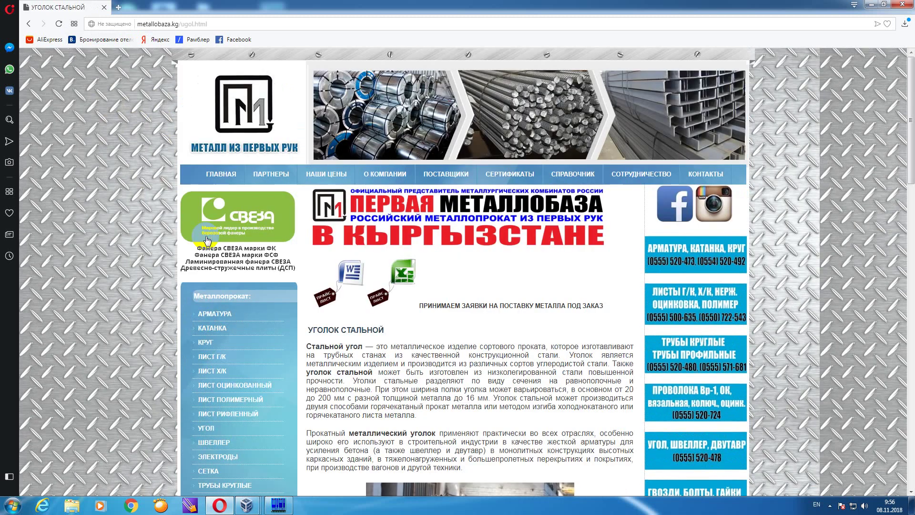
scroll(199, 225, down, 18)
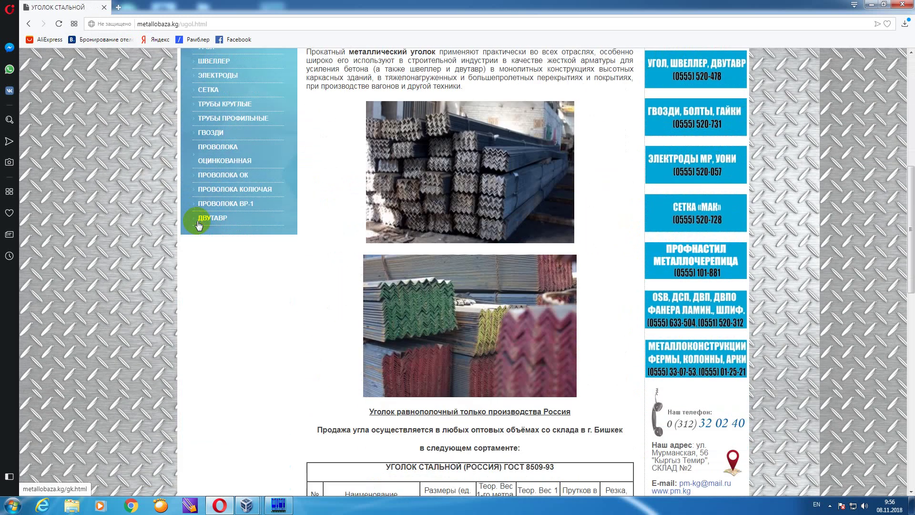
scroll(196, 222, down, 1)
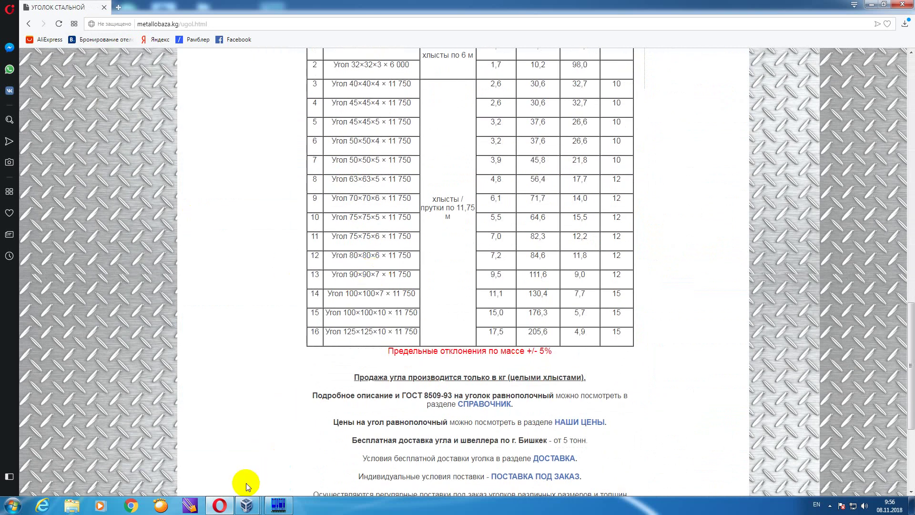
- Switch back to ЛИР-СТК and set the profile of the type 30 brace (раскос) to 90 x 90 x 7
mouse_move(247, 504)
click(333, 454)
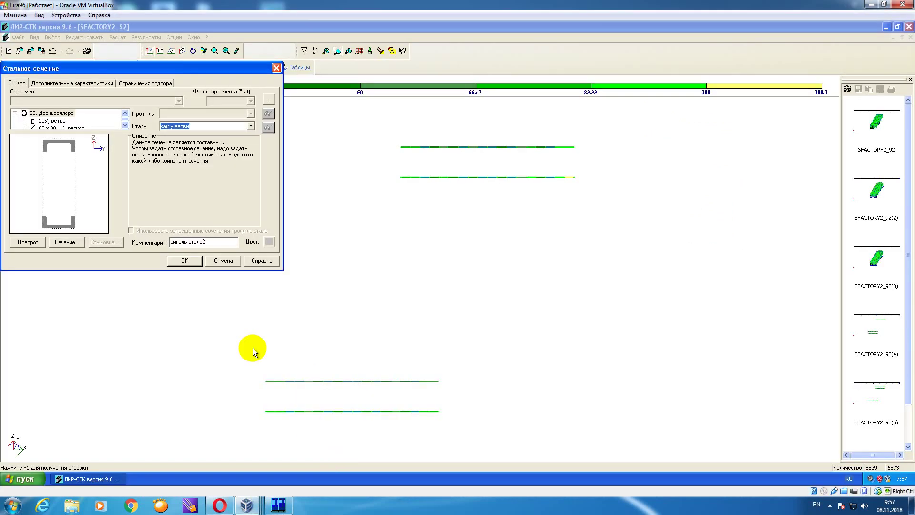
click(126, 126)
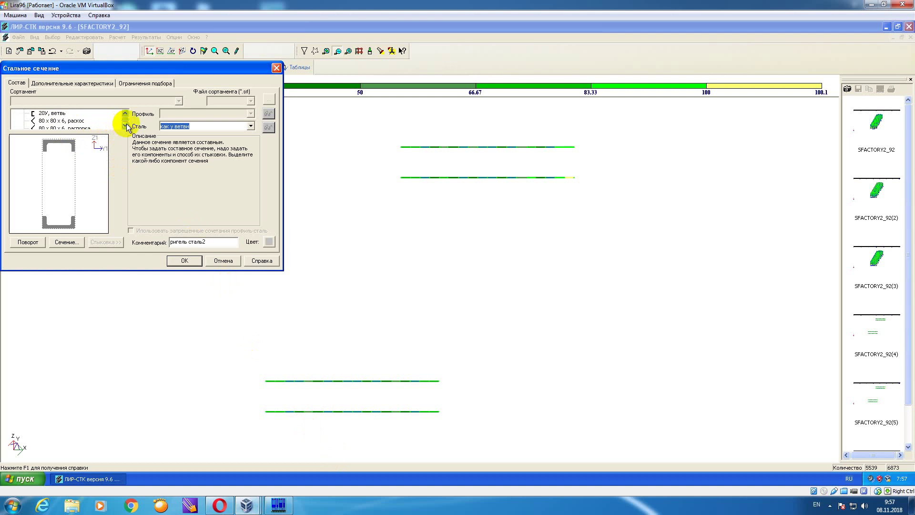
click(72, 120)
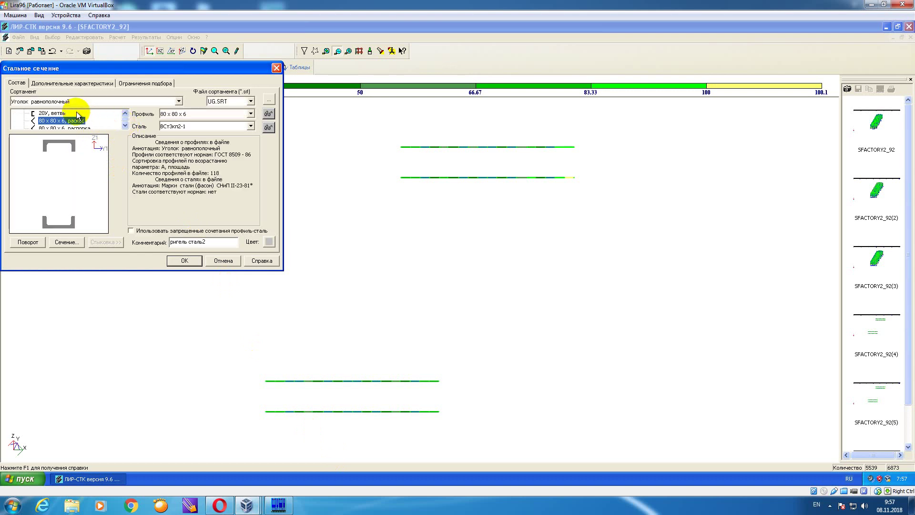
click(250, 114)
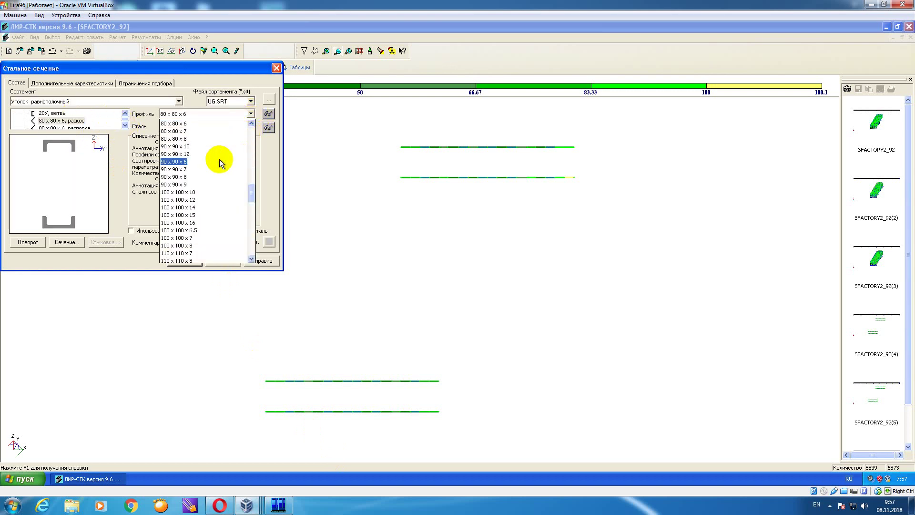
click(220, 170)
- Set the profile of the type 30 strut (распорка) to 90 x 90 x 7, confirm the section, and close the stiffness list
click(76, 127)
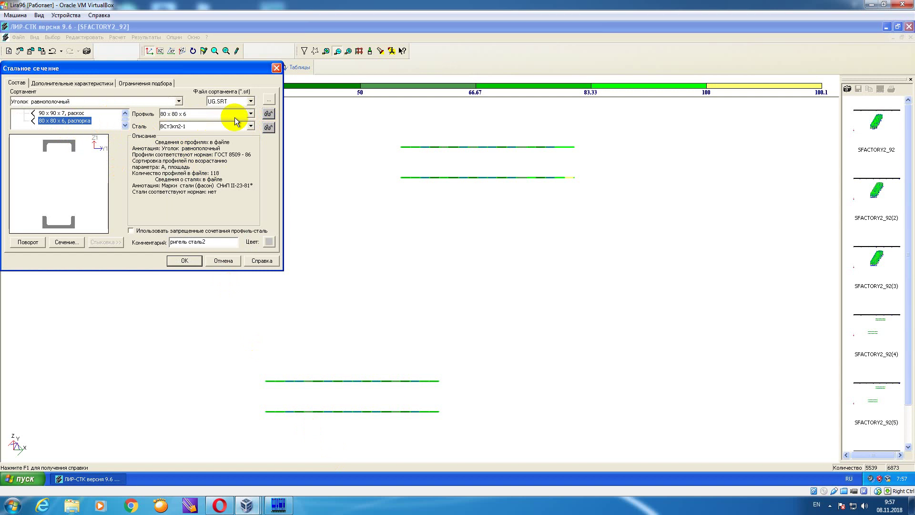
click(250, 114)
click(212, 167)
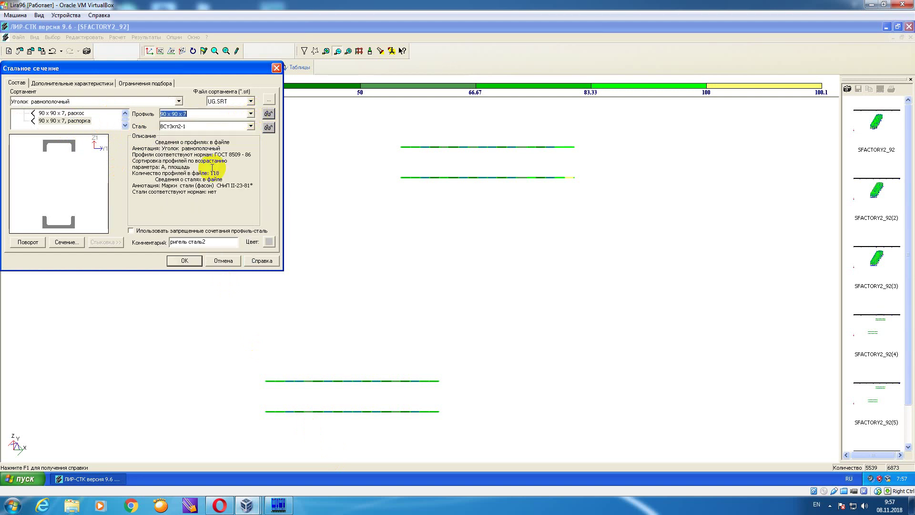
click(195, 260)
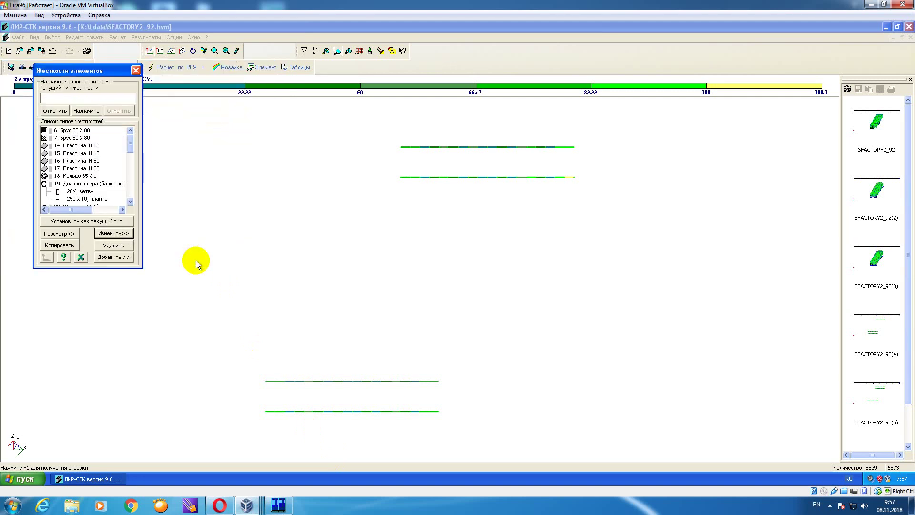
click(135, 71)
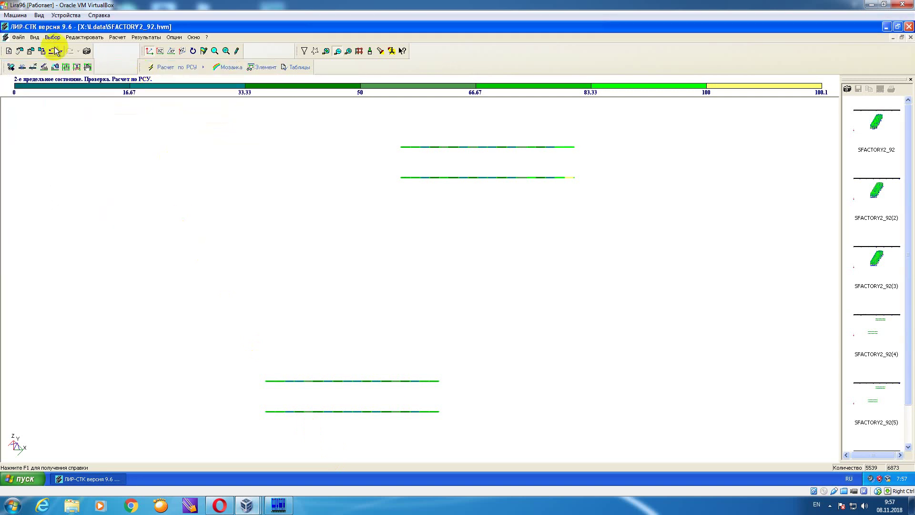
- Save the model with the modified section and run the bar calculation again
click(18, 37)
click(38, 85)
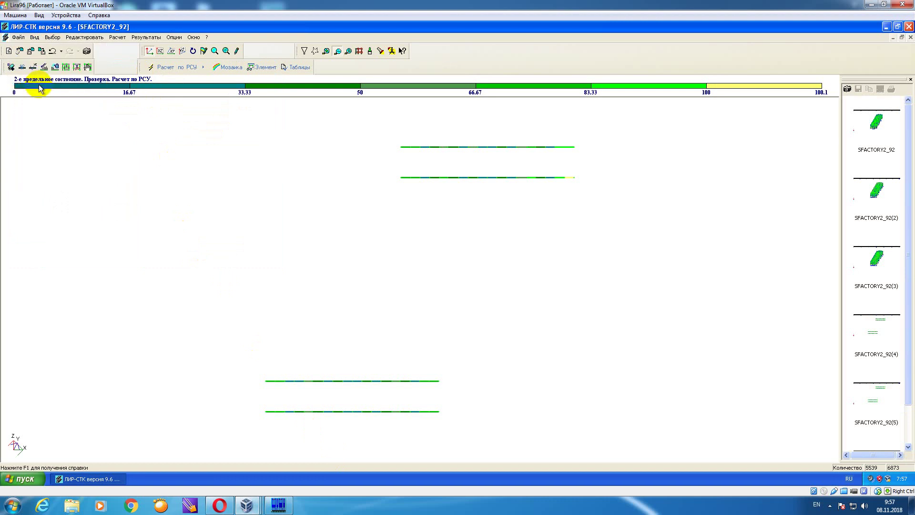
click(118, 38)
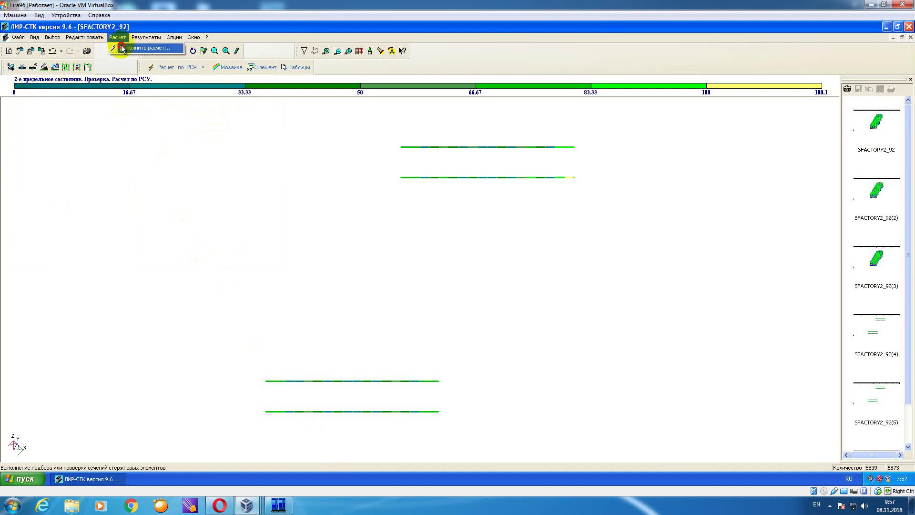
click(127, 47)
click(523, 220)
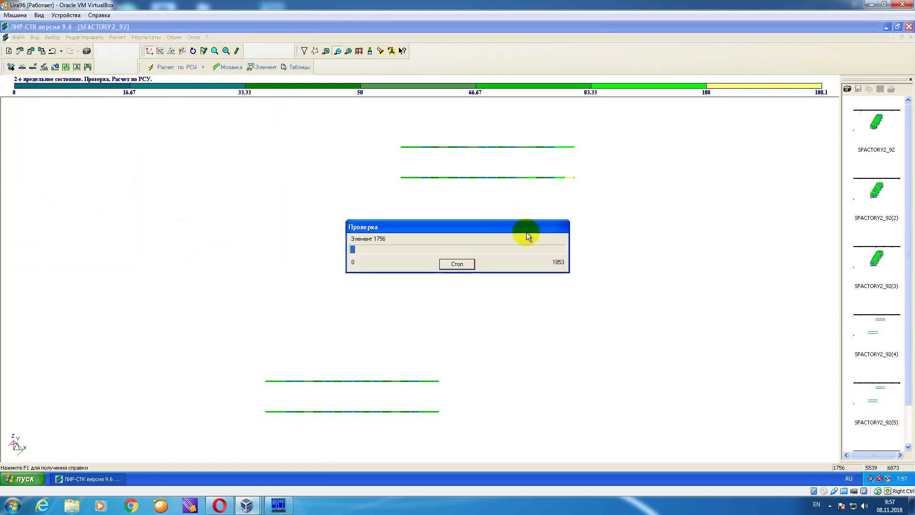
click(830, 506)
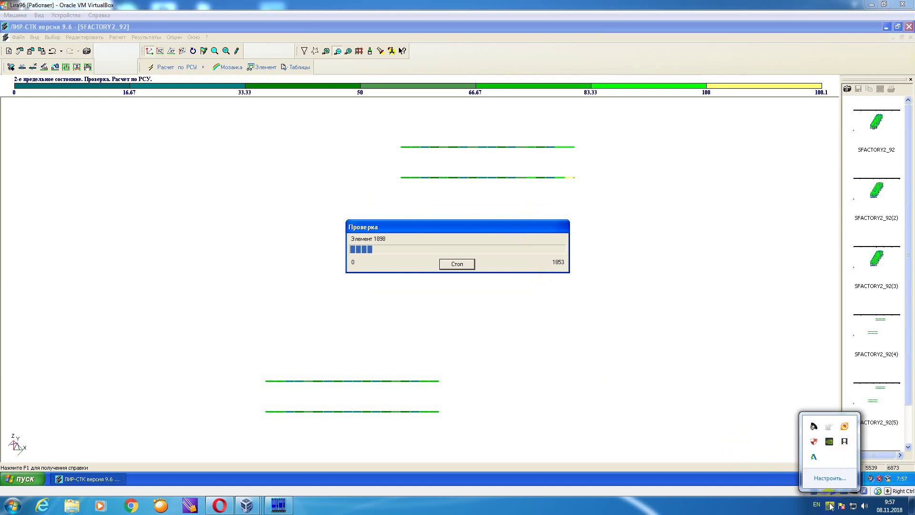
click(845, 441)
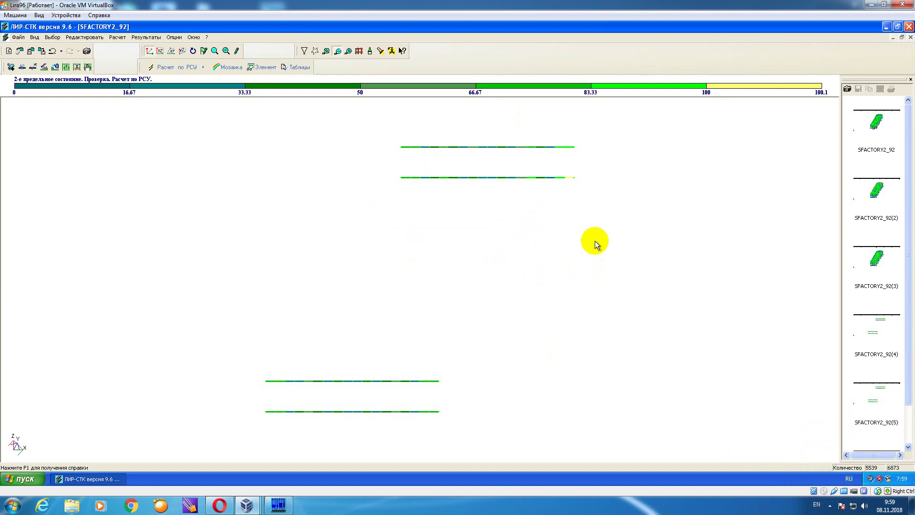
- Save all the snapshots from SFACTORY2_92 through SFACTORY2_92(6) as bmp images in the sfactory_optim\2_92 folder on drive E
drag(905, 233, 908, 195)
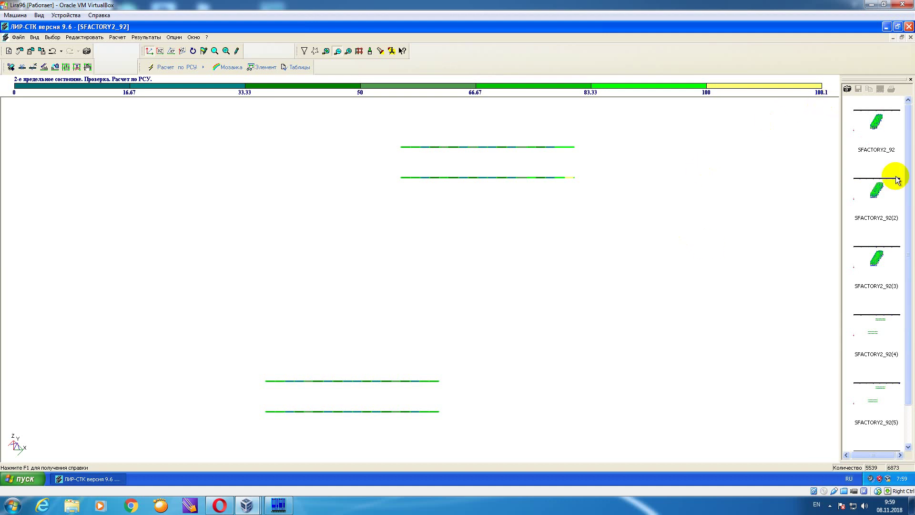
drag(909, 193, 905, 143)
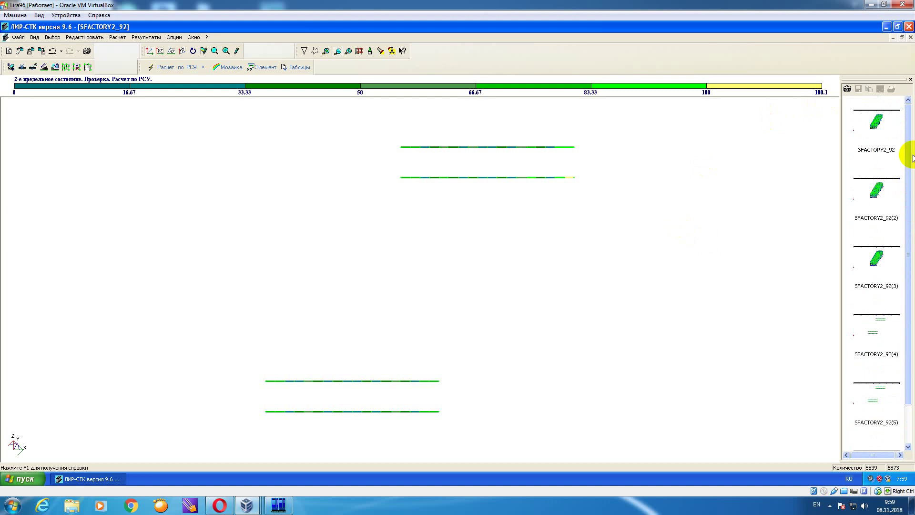
click(872, 123)
drag(907, 133, 911, 266)
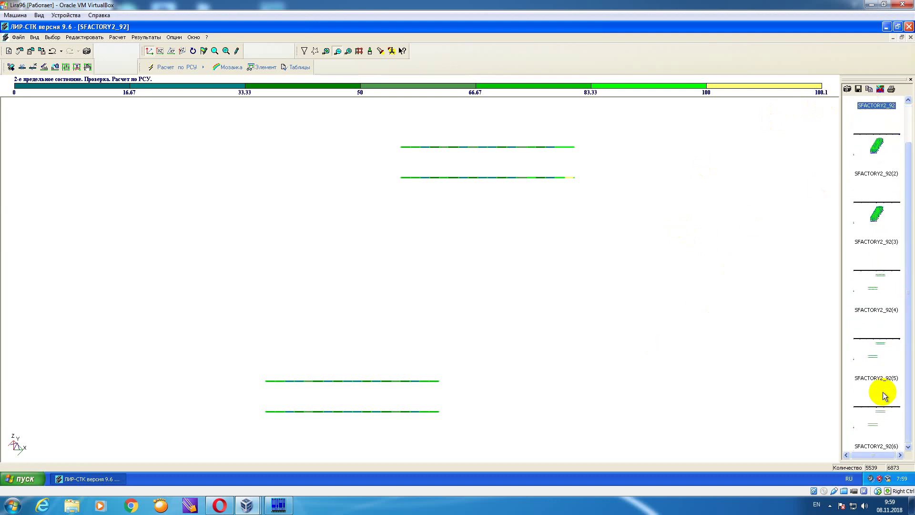
shift+click(877, 420)
click(859, 89)
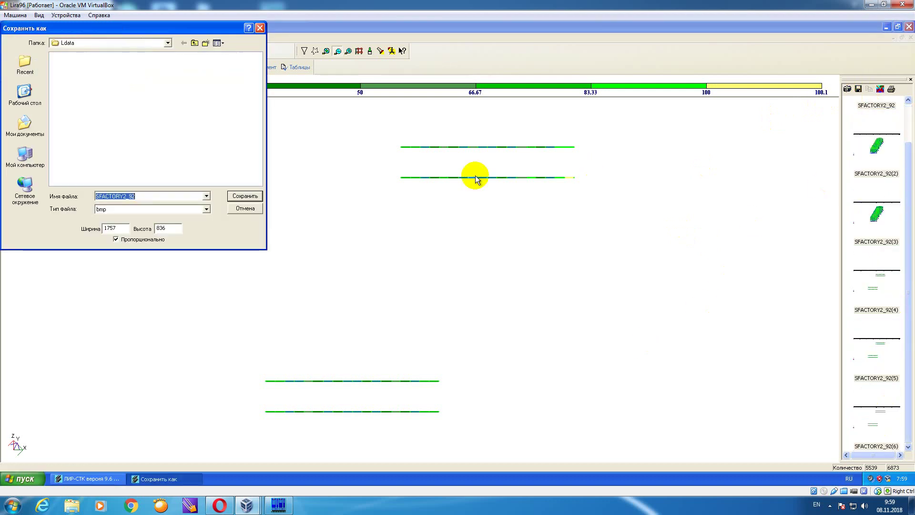
click(168, 42)
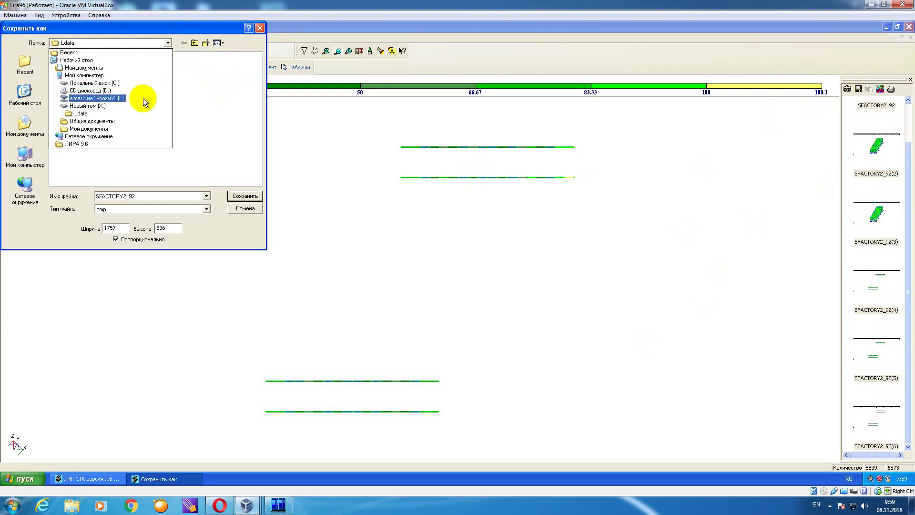
click(143, 98)
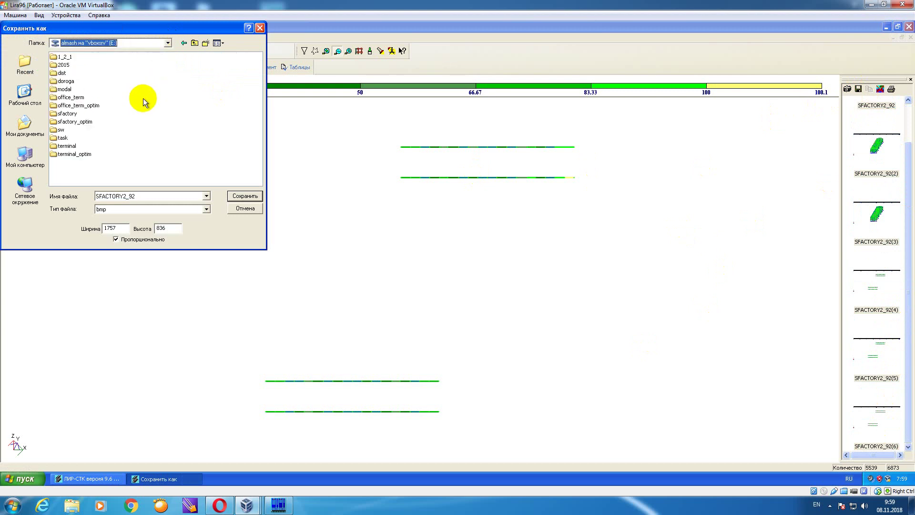
double_click(88, 120)
double_click(64, 132)
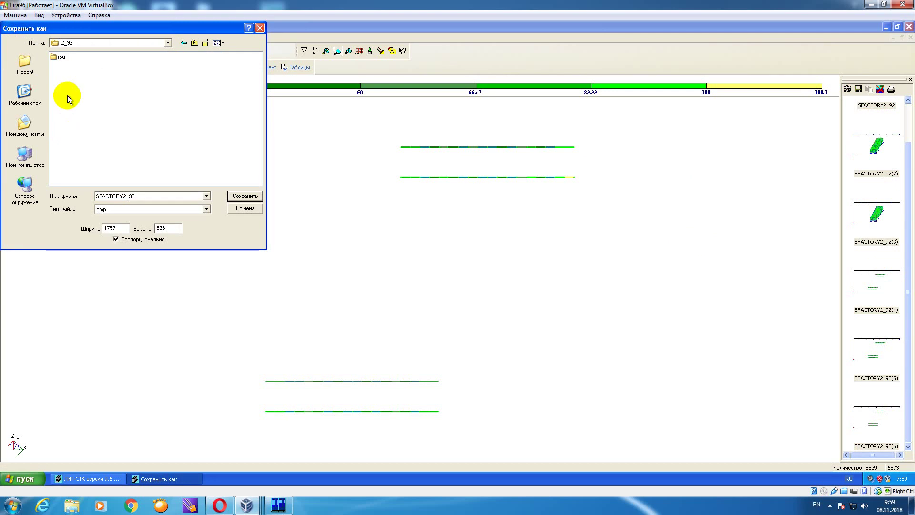
click(245, 196)
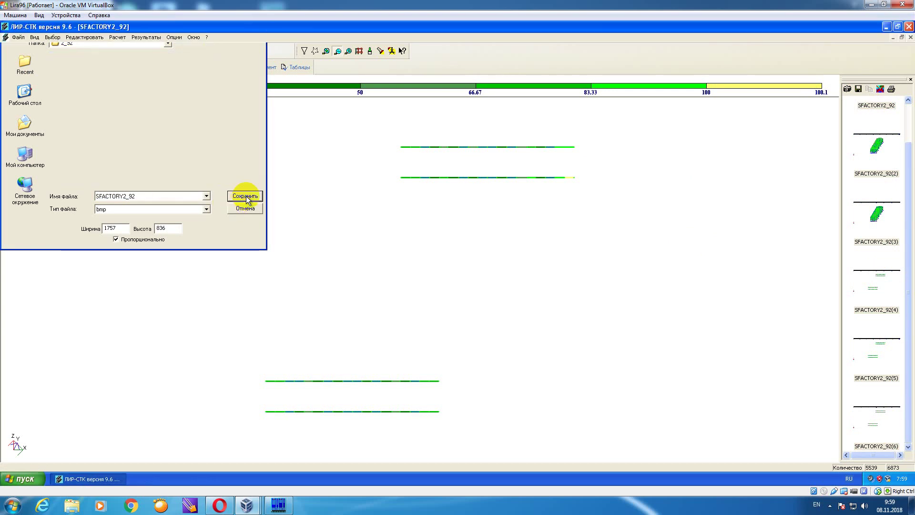
- Close the SFACTORY2_92 model, exit ЛИР-СТК, and switch to ЛИРА 9.6
click(911, 38)
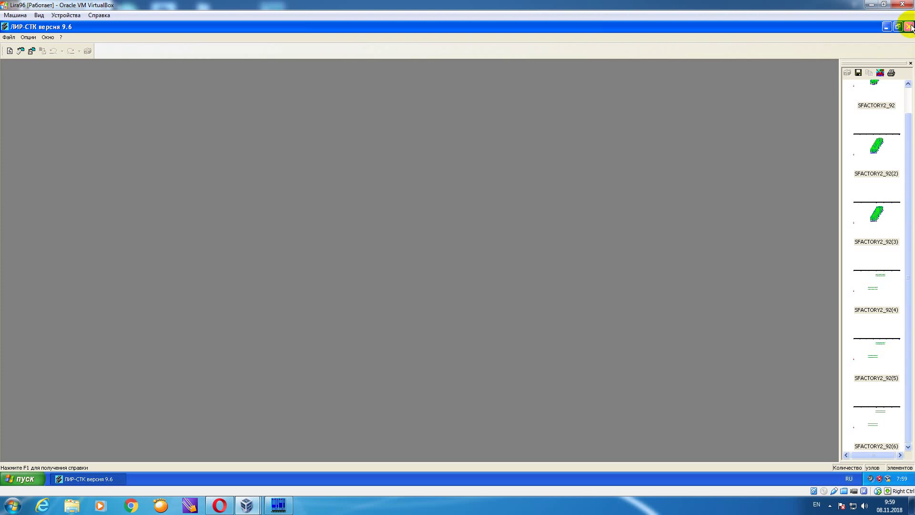
click(909, 26)
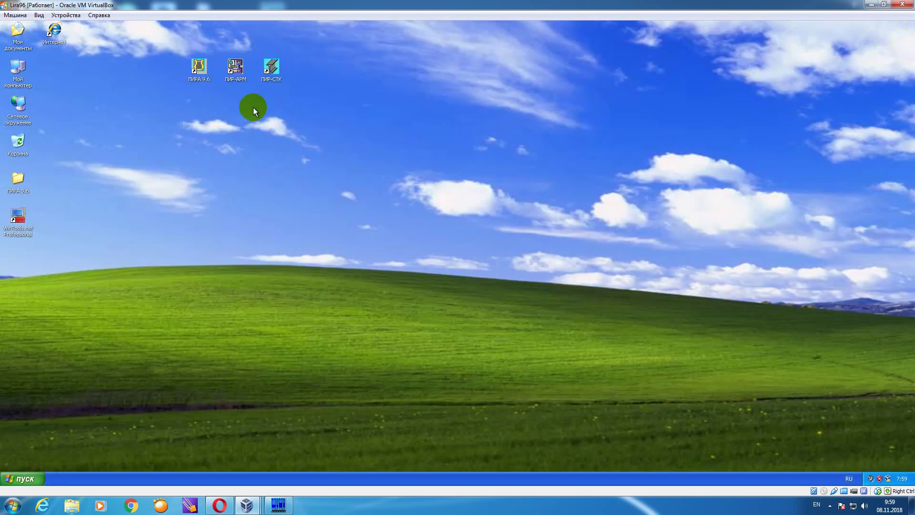
double_click(203, 71)
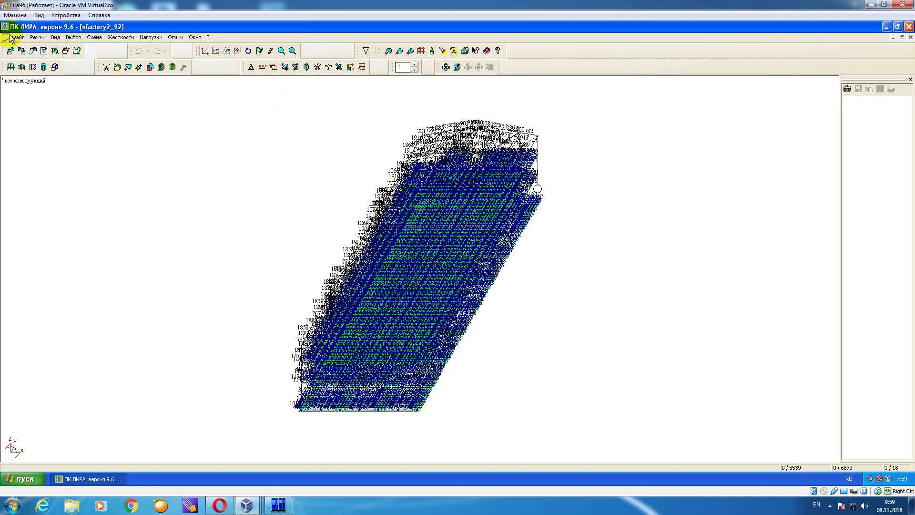
- Save a copy of the sfactory2_92 model as sfactory2_93 in the sfactory_optim folder
click(19, 38)
click(30, 83)
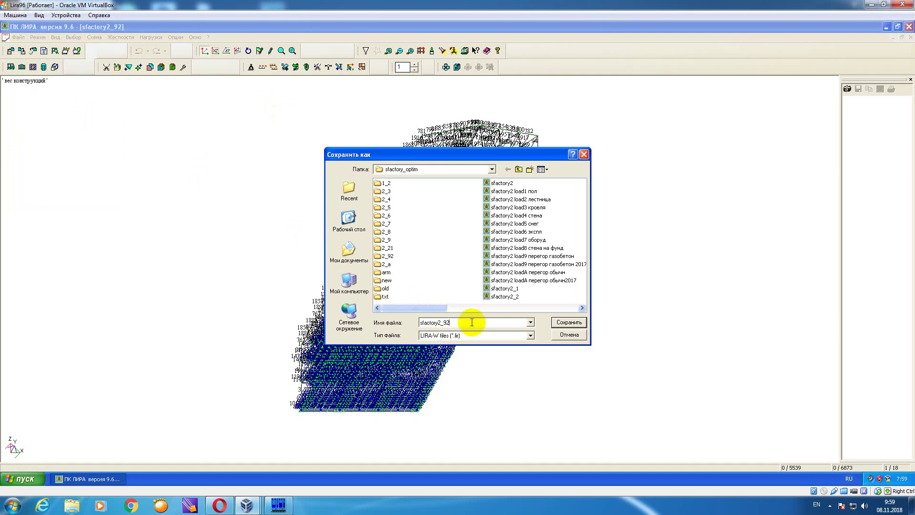
key(BackSpace)
text(3)
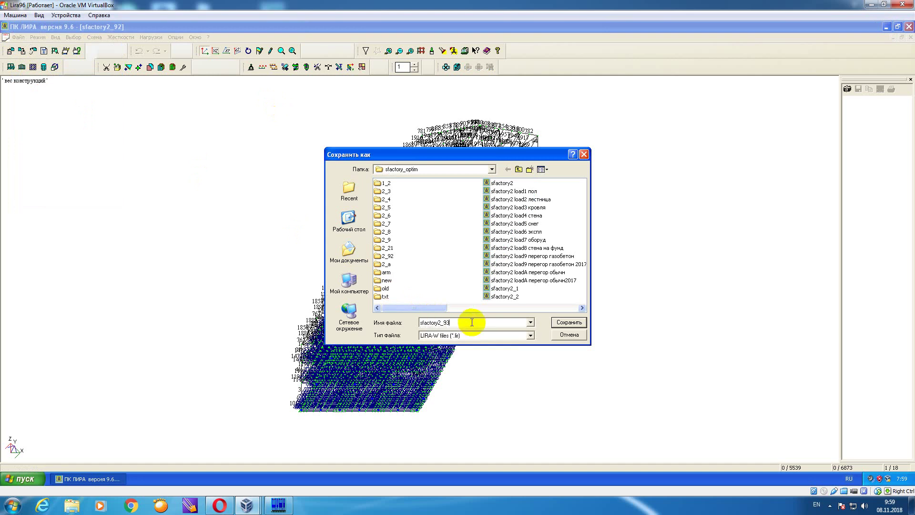
click(569, 322)
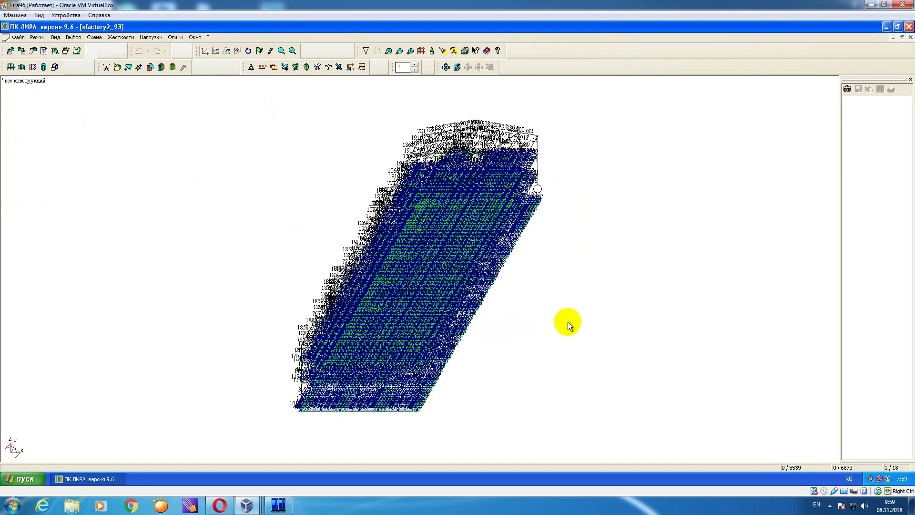
- Edit the Z1 joining coordinate of the 20У branch in stiffness type 30 (ригель сталь2), confirm the section, and close the stiffness list
click(121, 37)
click(130, 48)
drag(109, 134, 110, 186)
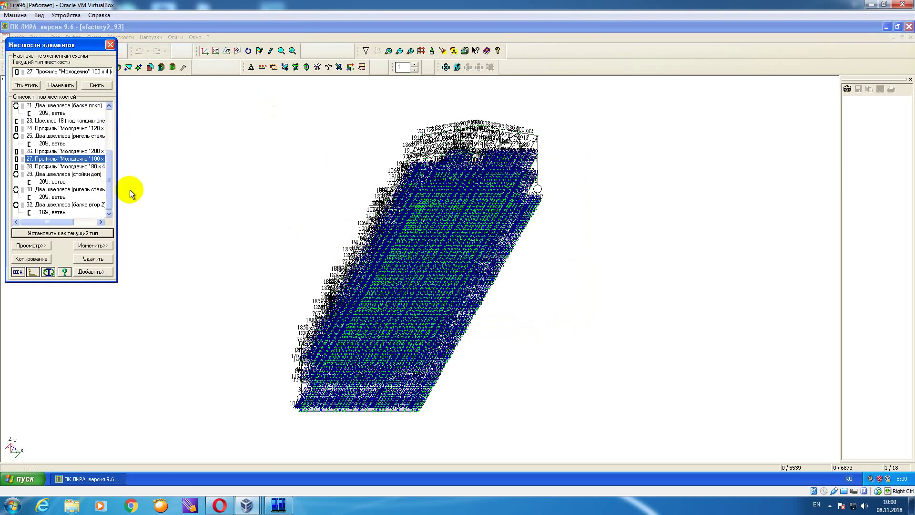
click(86, 189)
click(94, 246)
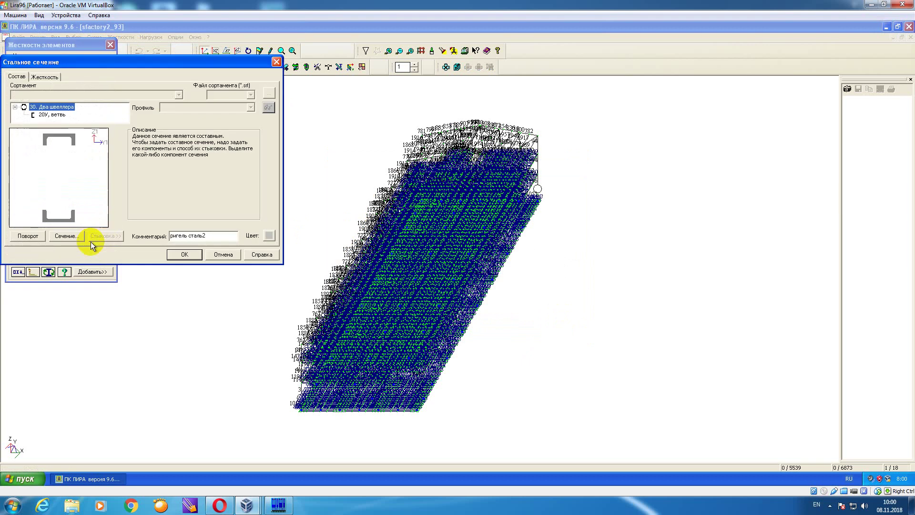
click(50, 115)
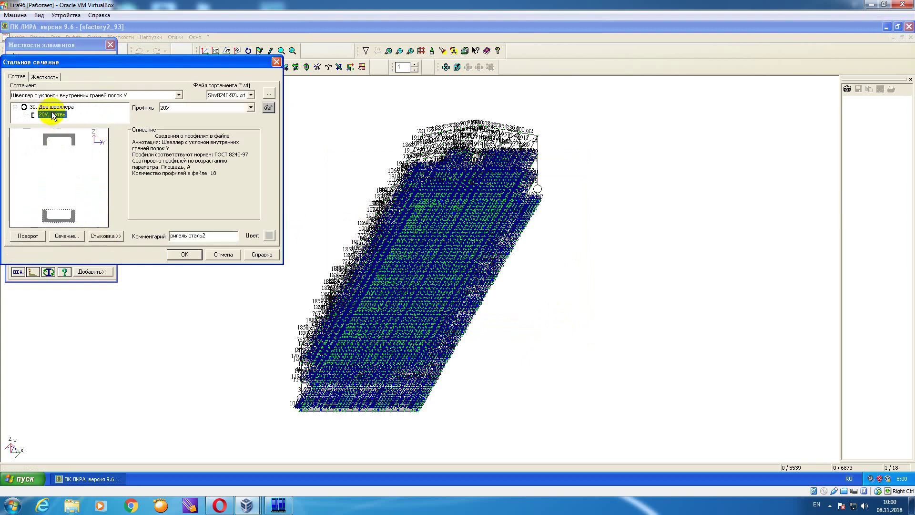
click(105, 236)
click(204, 212)
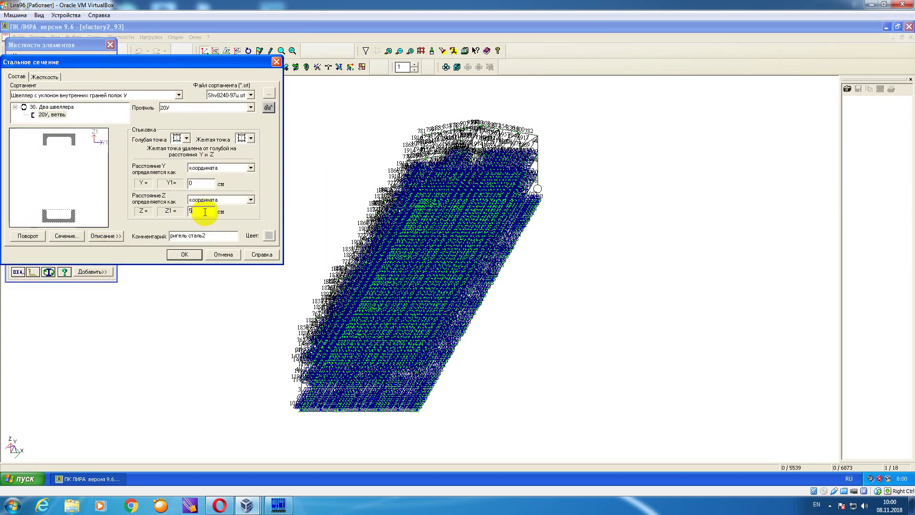
click(193, 253)
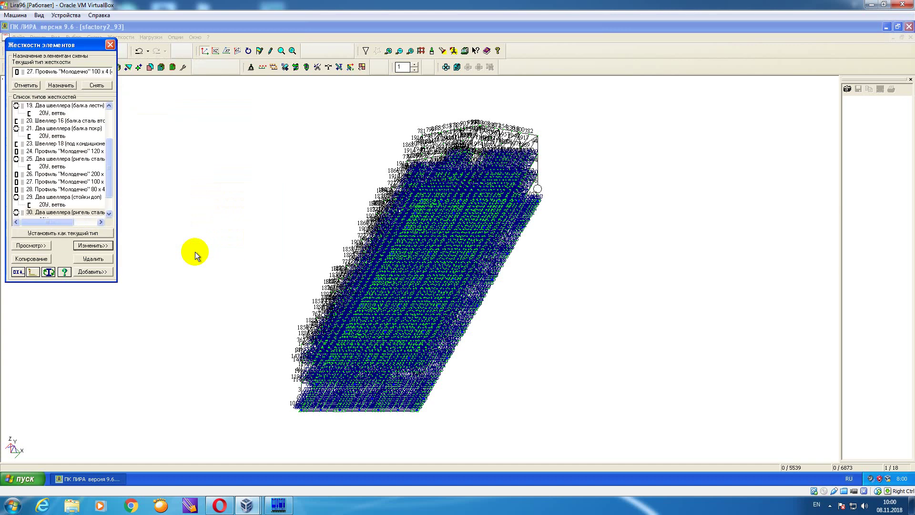
click(110, 44)
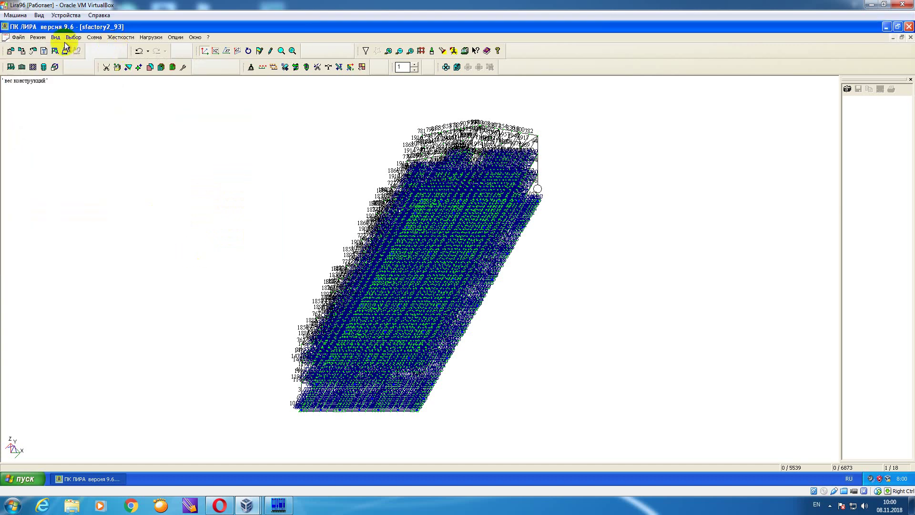
- Run the calculation of the modified sfactory2_93 model
click(15, 40)
click(38, 38)
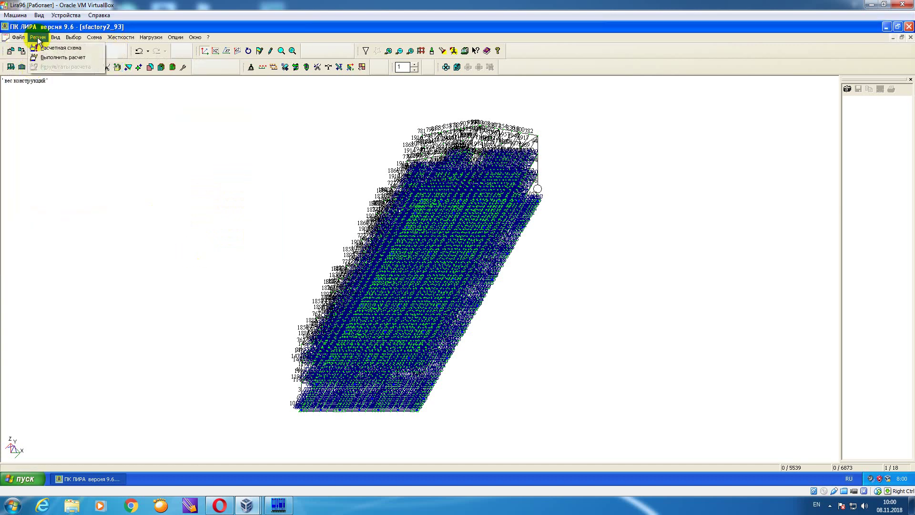
click(62, 57)
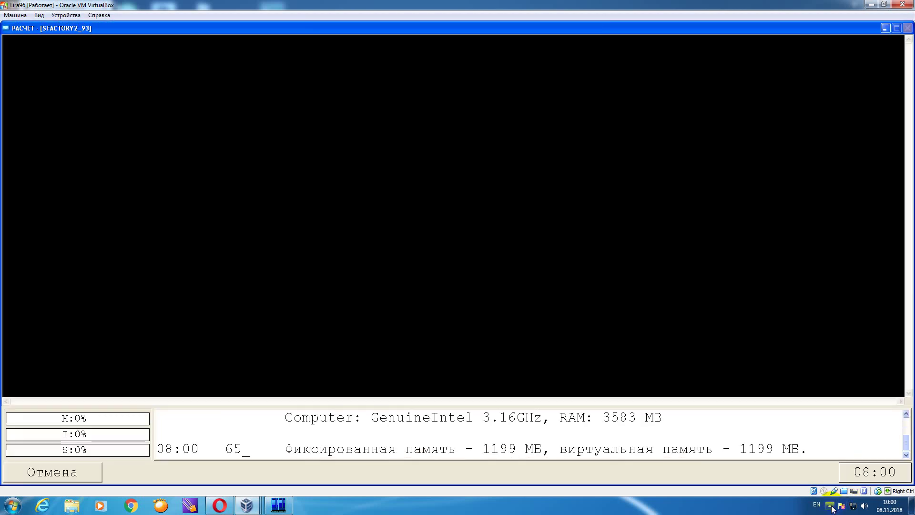
click(830, 505)
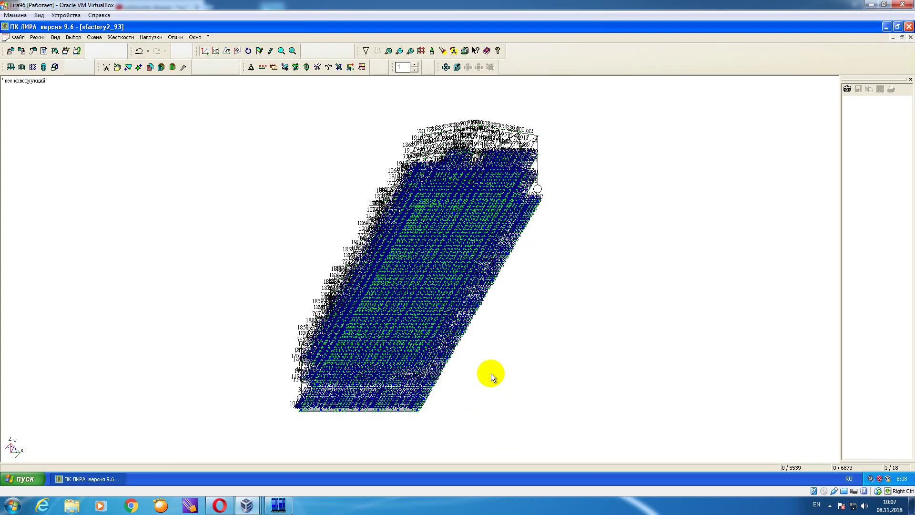
- Save the calculated sfactory2_93 model, close it, and exit ЛИРА
click(18, 37)
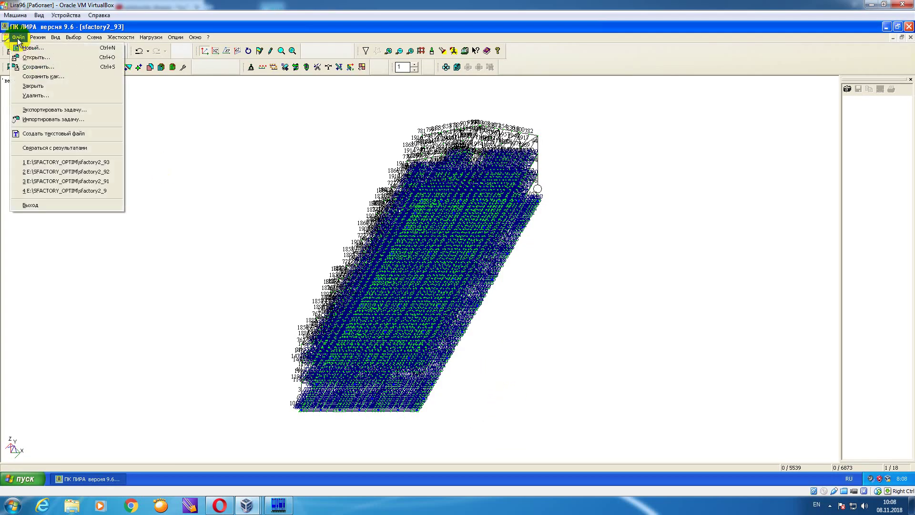
click(35, 68)
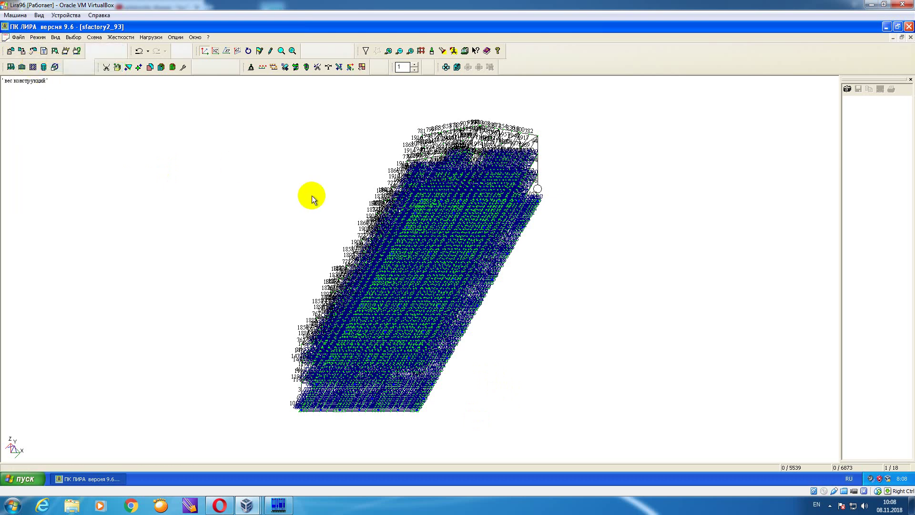
click(910, 38)
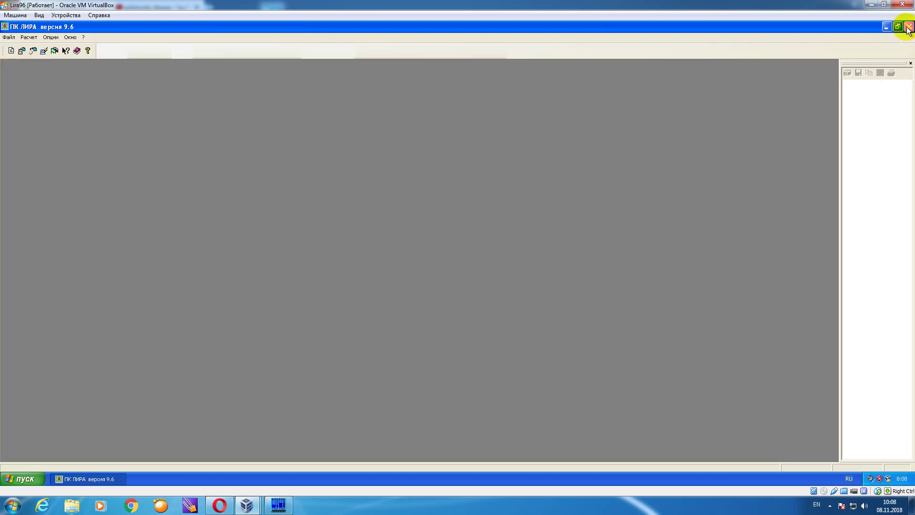
click(909, 27)
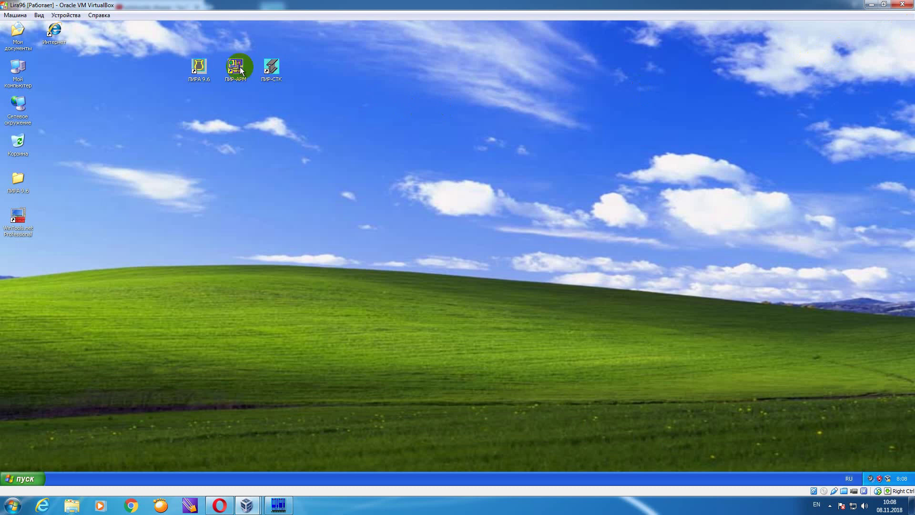
- Switch to ЛИР-СТК, close the SFACTORY2_92 model, and delete all the old snapshots from the image list
double_click(280, 69)
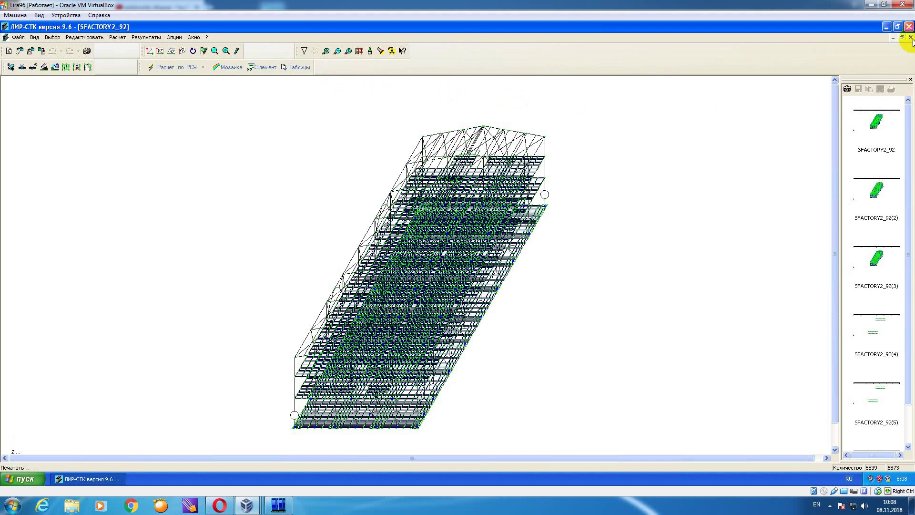
click(910, 37)
click(882, 99)
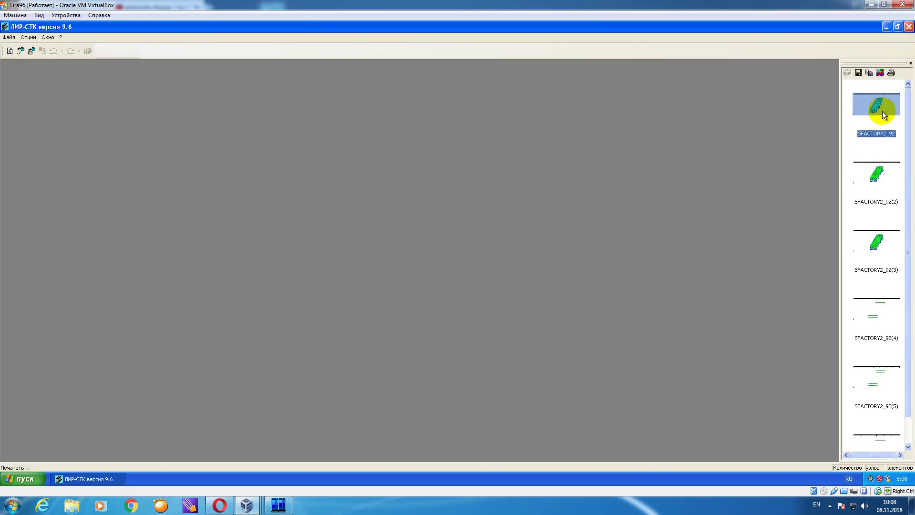
drag(910, 171, 904, 355)
shift+click(863, 410)
click(880, 72)
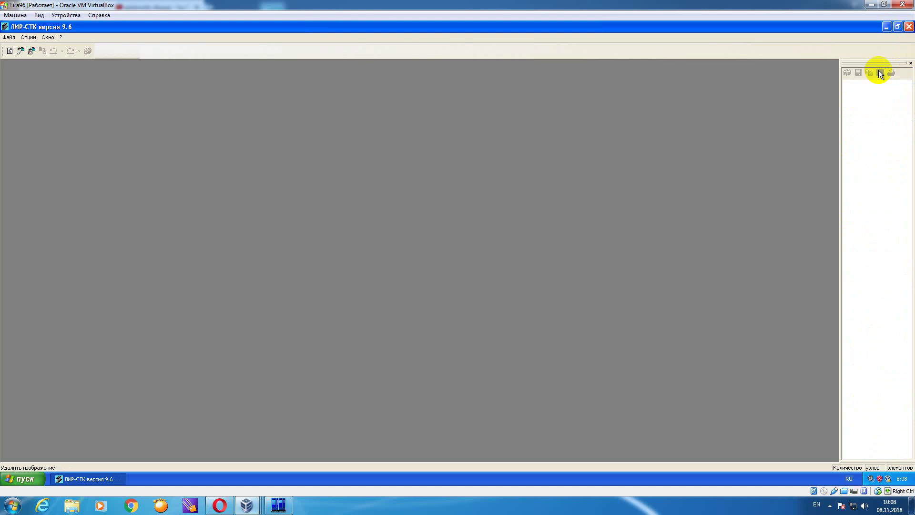
- Import the calculated SFACTORY2_93#00 file from the Lwork folder
click(9, 54)
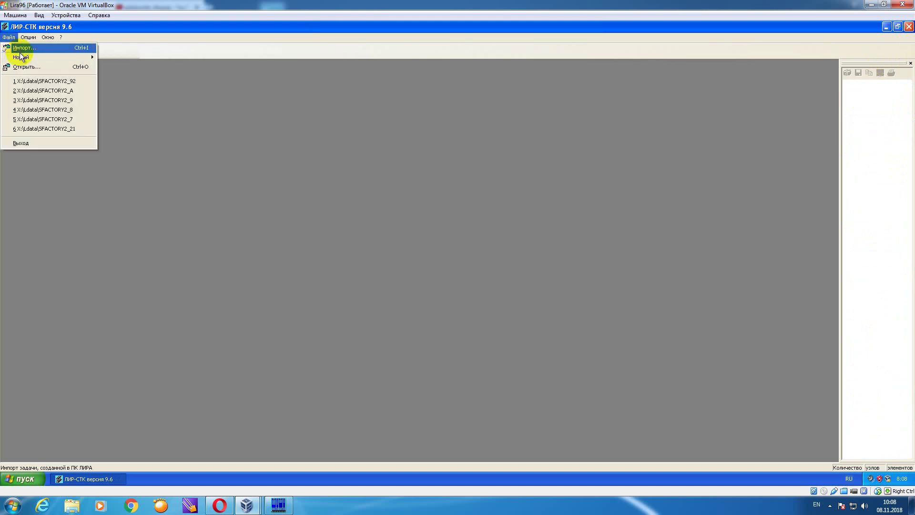
click(22, 53)
drag(477, 298, 566, 293)
click(445, 207)
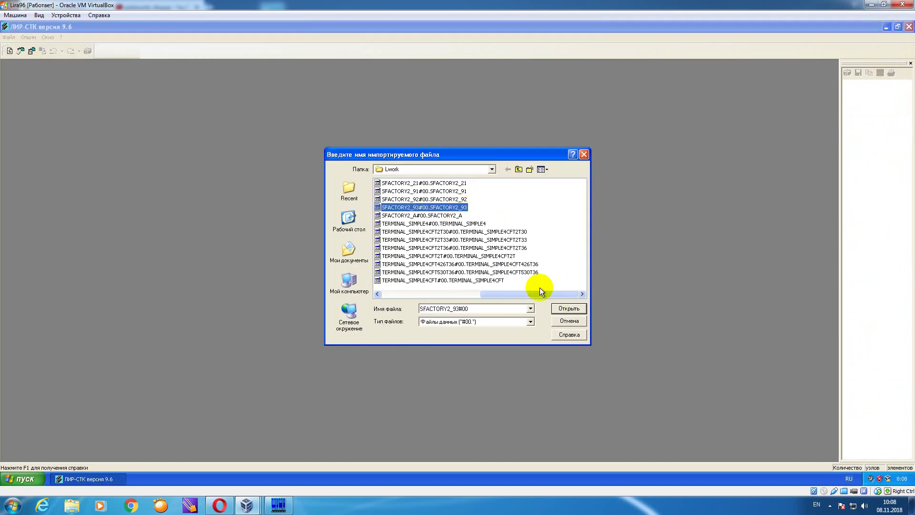
click(569, 308)
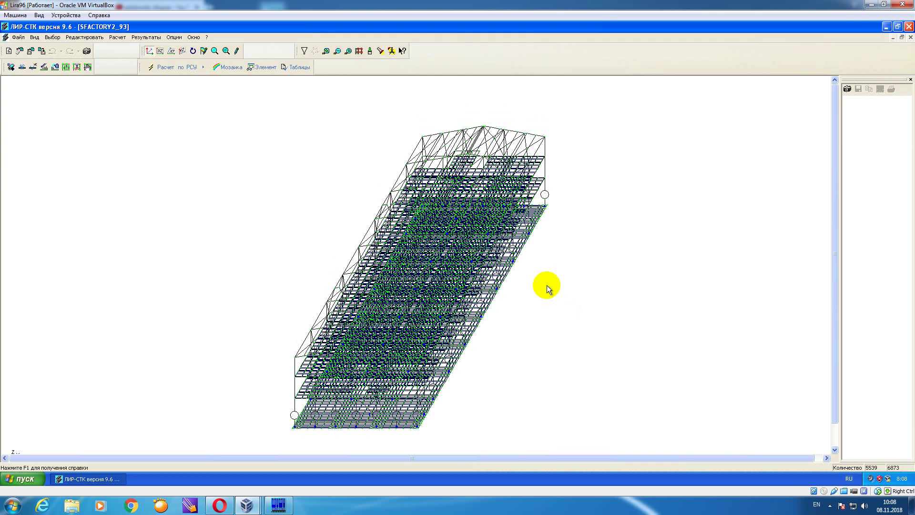
- Filter the elements by finite element type Стержни to select all bars in the model
click(304, 51)
click(15, 114)
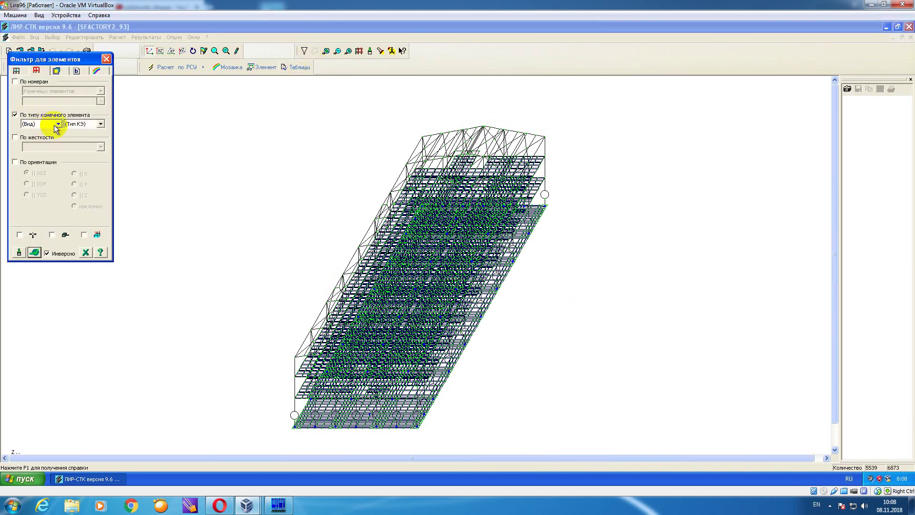
click(52, 124)
click(45, 145)
click(35, 252)
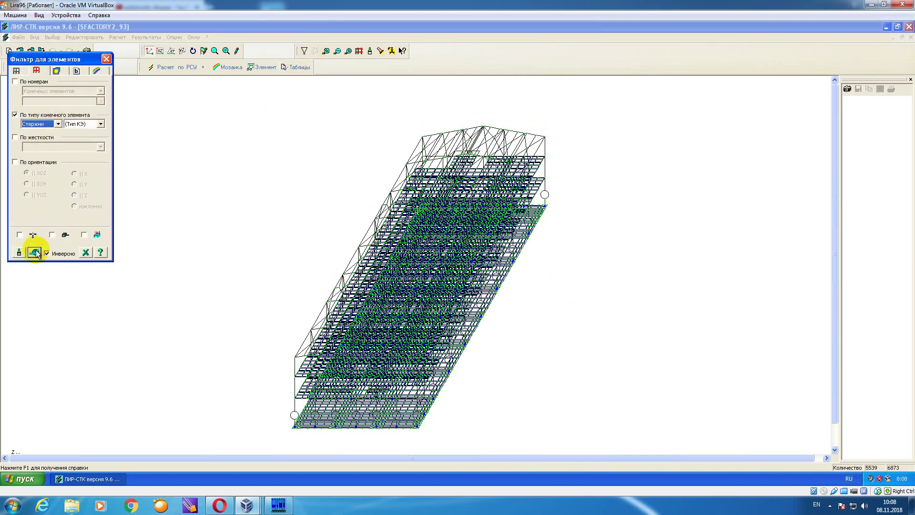
- Isolate the selected bars as a fragment of the model and close the element filter
right_click(182, 176)
click(210, 277)
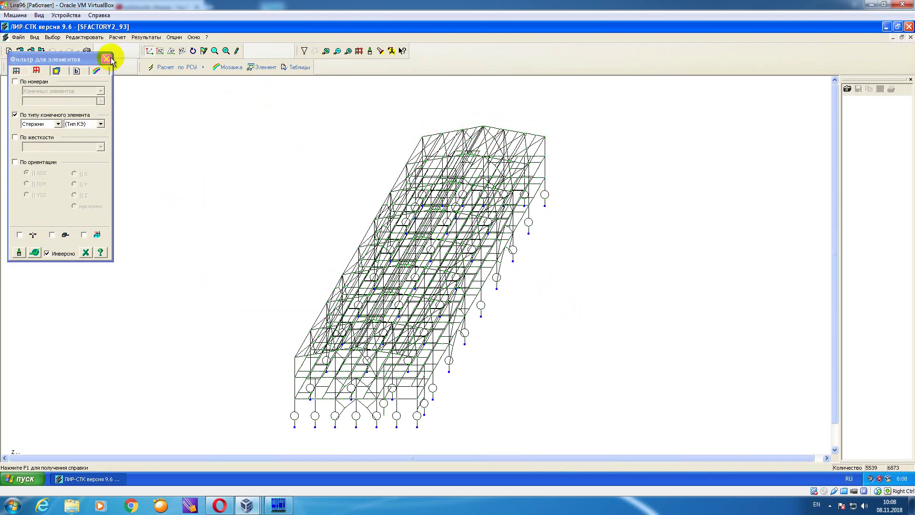
click(106, 59)
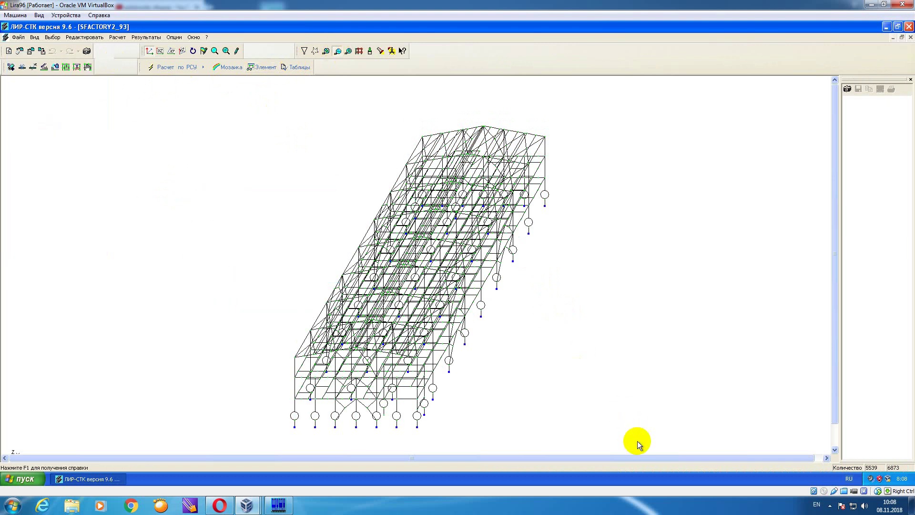
- Select all the isolated bars and assign them restraints where non-coaxial elements adjoin, with Y1 and Z1 both enabled
drag(641, 443, 158, 111)
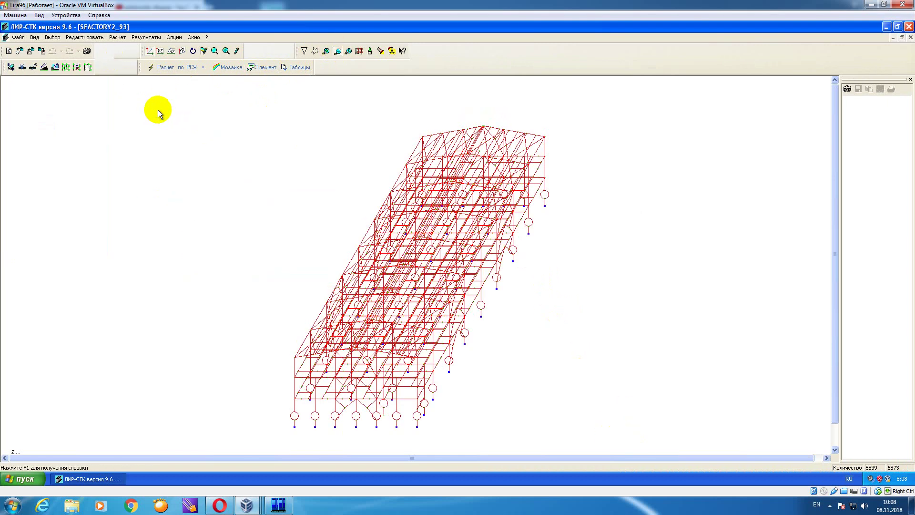
click(86, 67)
click(96, 90)
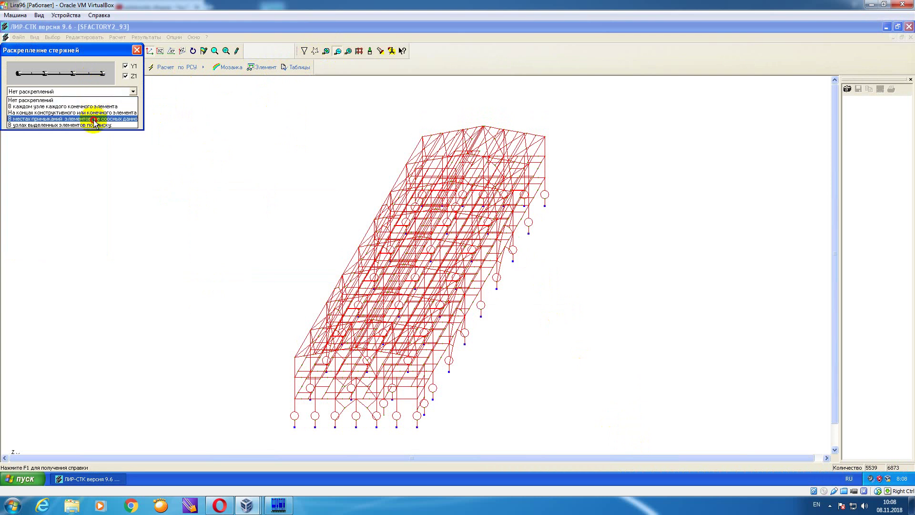
click(90, 118)
click(41, 120)
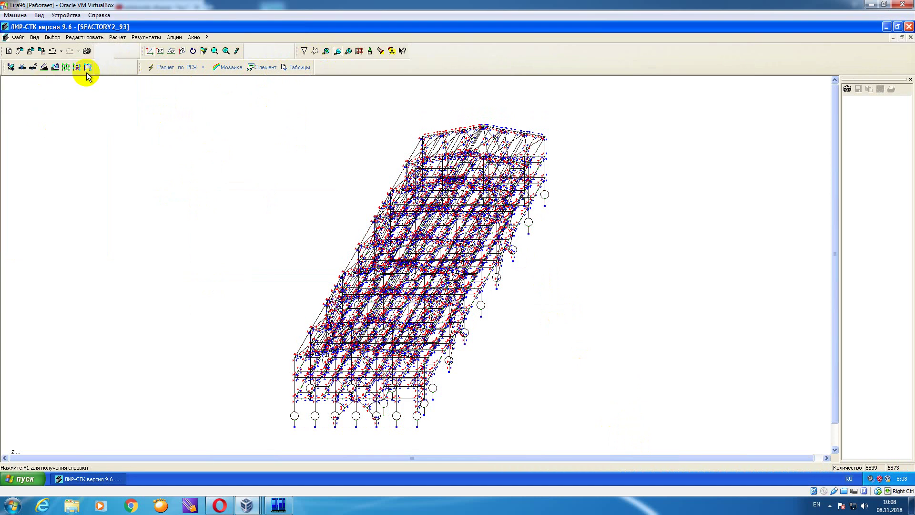
- Filter the elements by stiffness 30. Два швеллера (ригель сталь2) and isolate them as a fragment
click(304, 51)
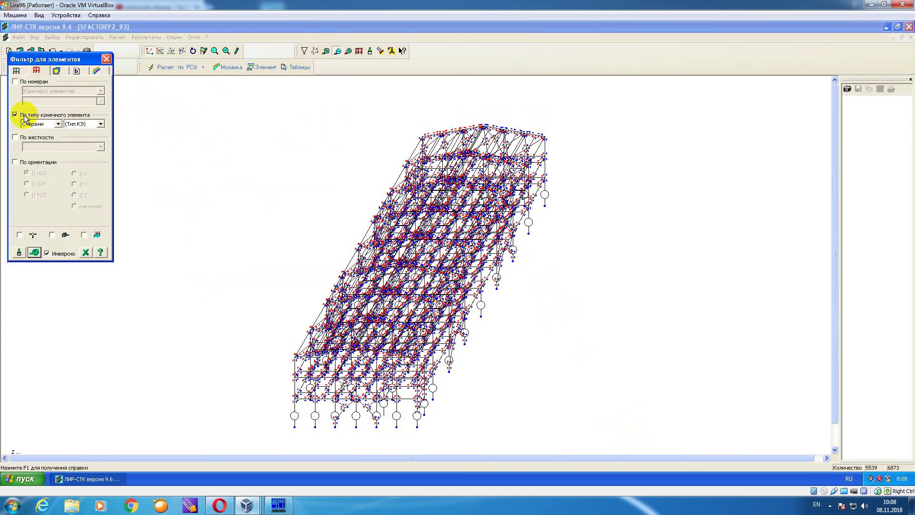
click(15, 138)
click(100, 146)
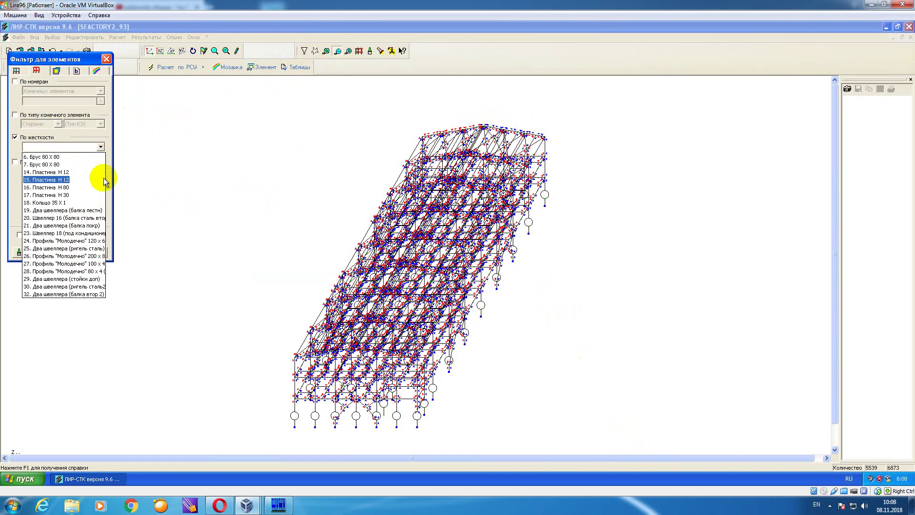
click(100, 287)
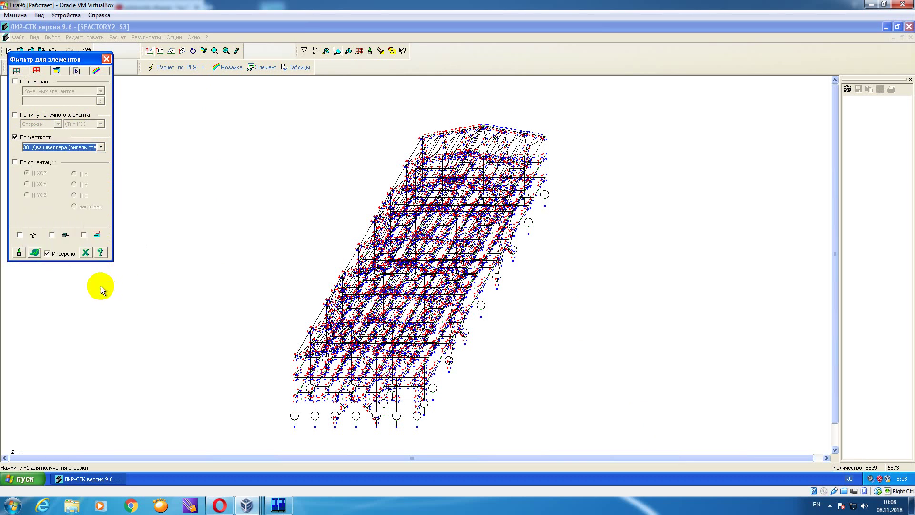
click(34, 252)
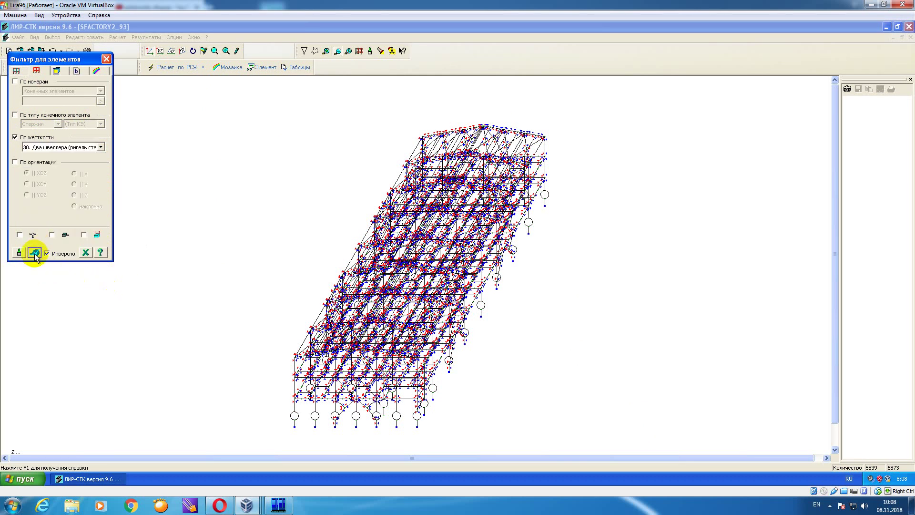
right_click(175, 169)
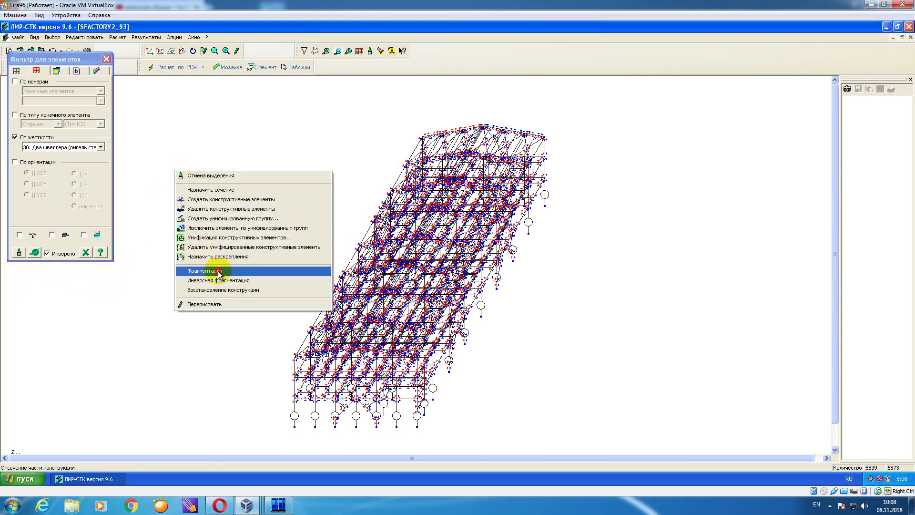
click(218, 274)
click(106, 59)
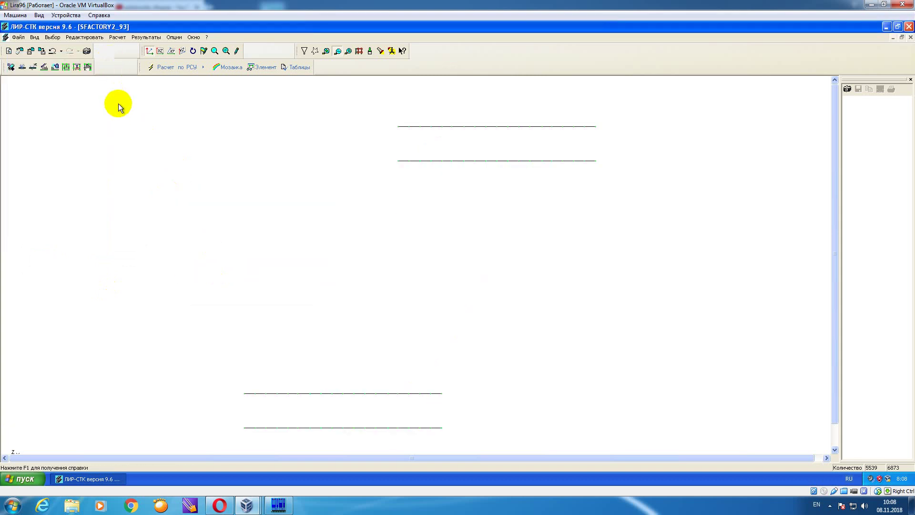
- Edit stiffness type 30, setting the 20У branch steel to ВСт3кп2-1 and the composite section's steel to как у ветви
click(11, 69)
drag(97, 124, 113, 188)
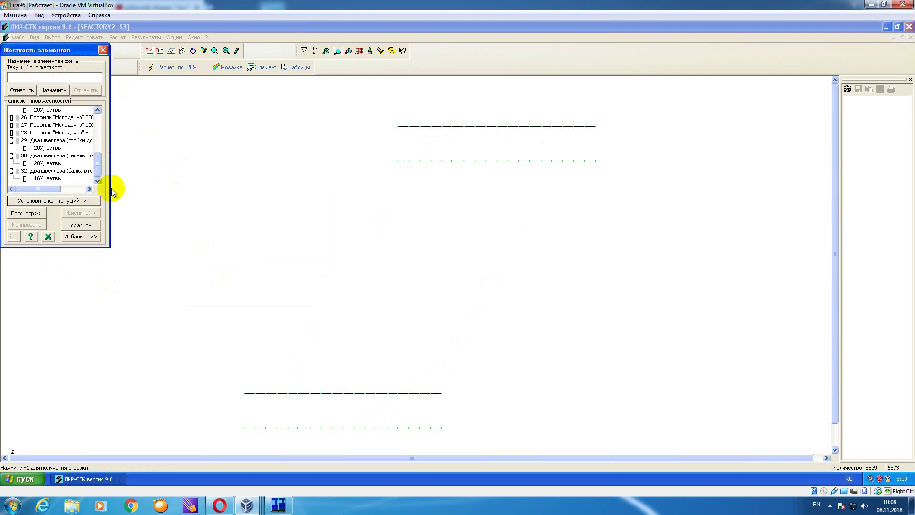
click(76, 155)
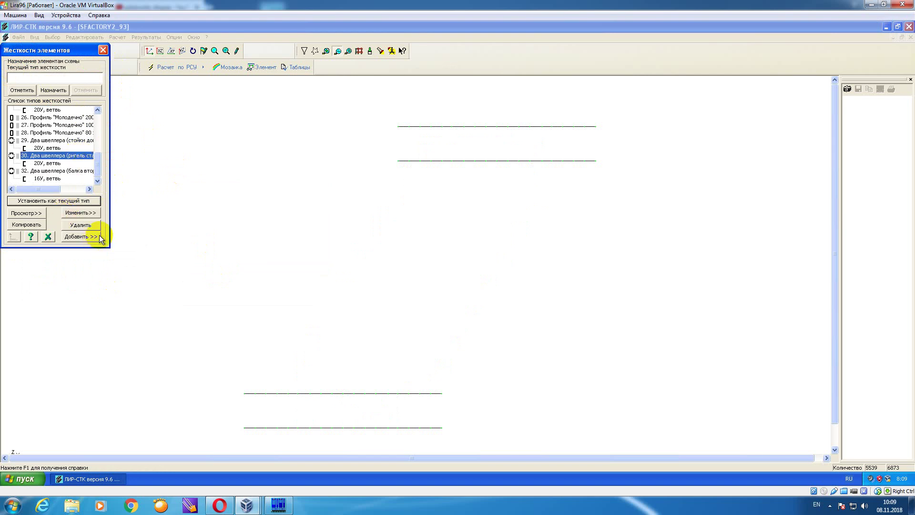
click(88, 212)
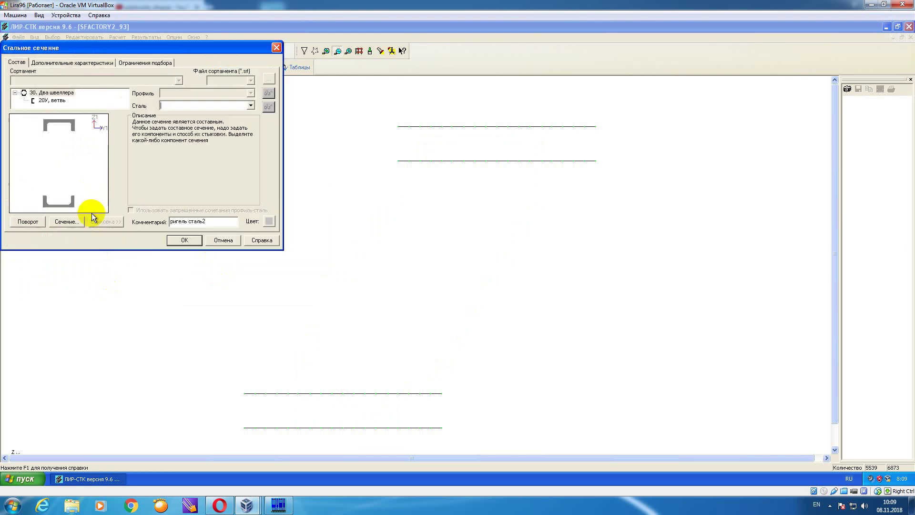
click(56, 101)
click(250, 106)
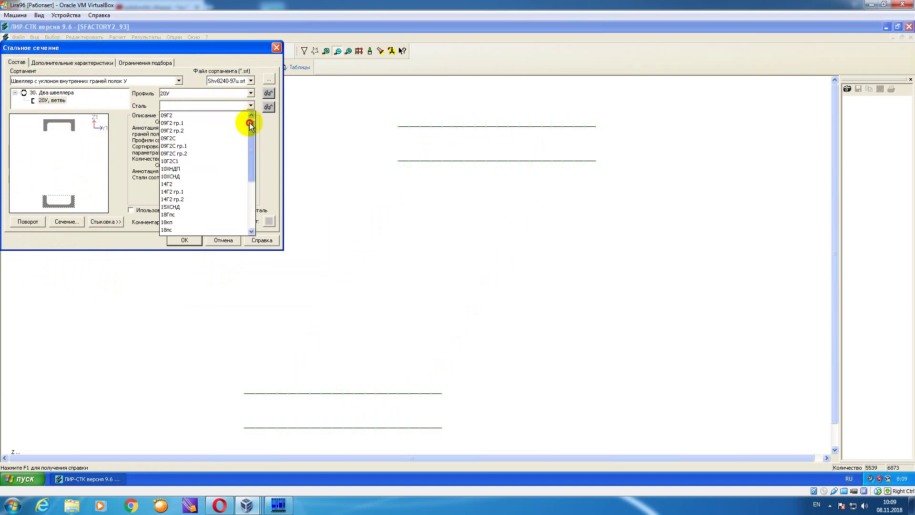
drag(252, 119, 252, 162)
click(203, 199)
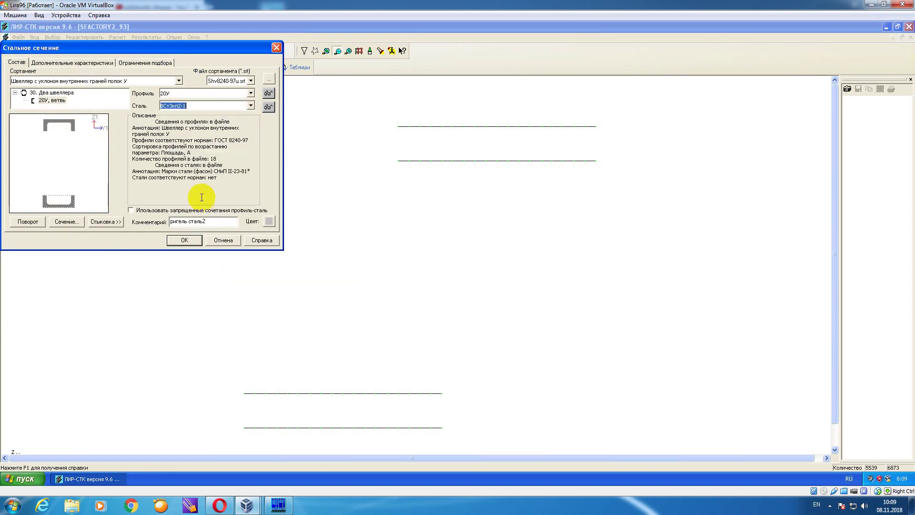
click(53, 93)
click(251, 106)
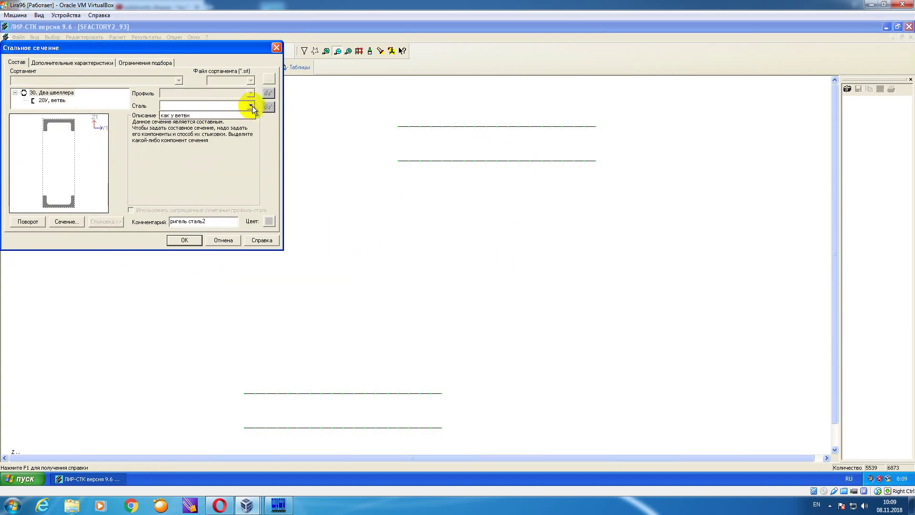
click(225, 115)
- Define section 30 as Балка with the second Два швеллера connecting lattice, containing раскос and распорка, at a 0.5 m spacing
click(98, 62)
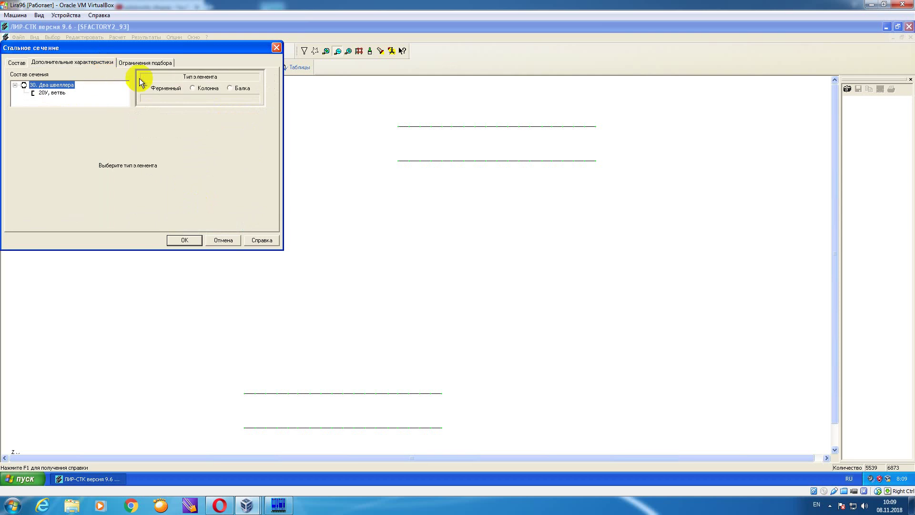
click(243, 88)
click(119, 157)
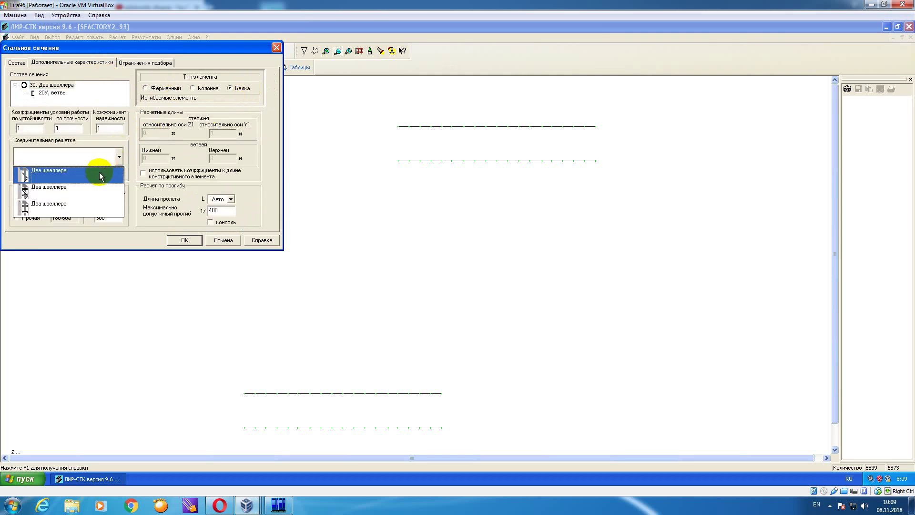
click(96, 193)
click(80, 175)
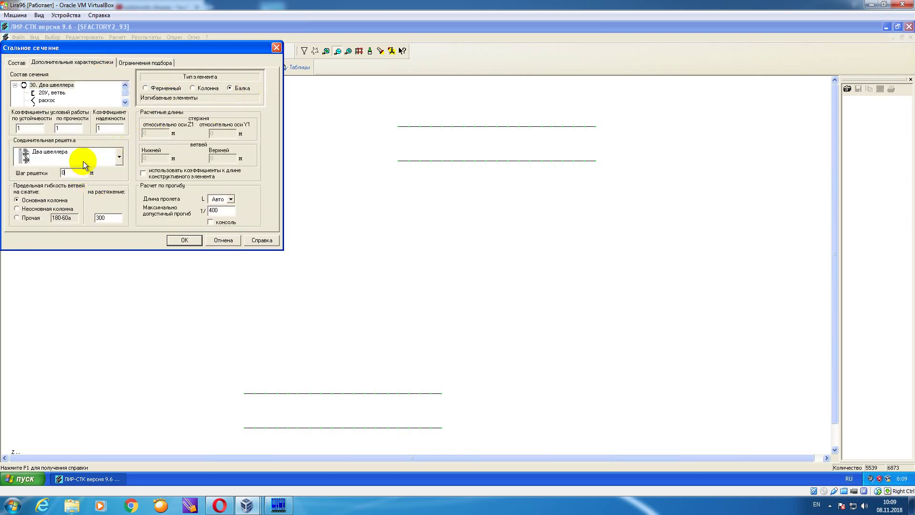
text(.5)
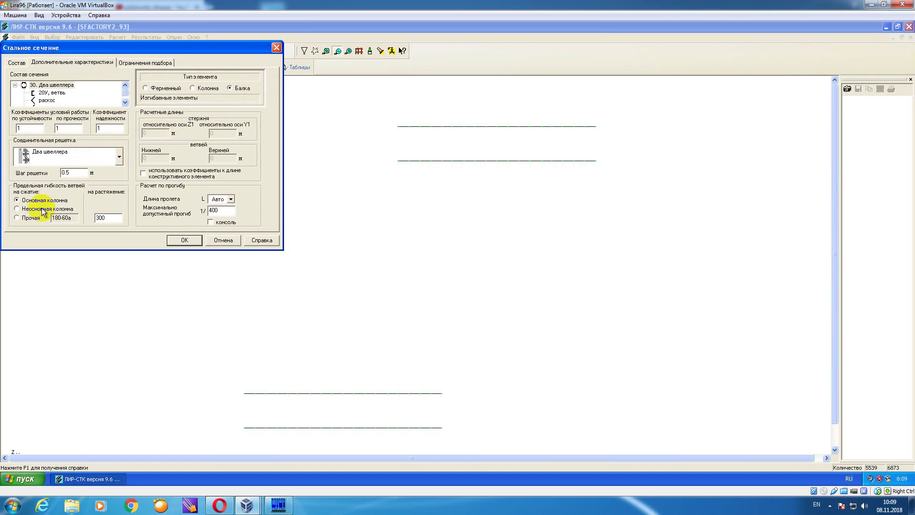
- Assign the раскос an 80 x 80 x 6 equal angle from UG.SRT in steel ВСт3кп2-1
click(17, 62)
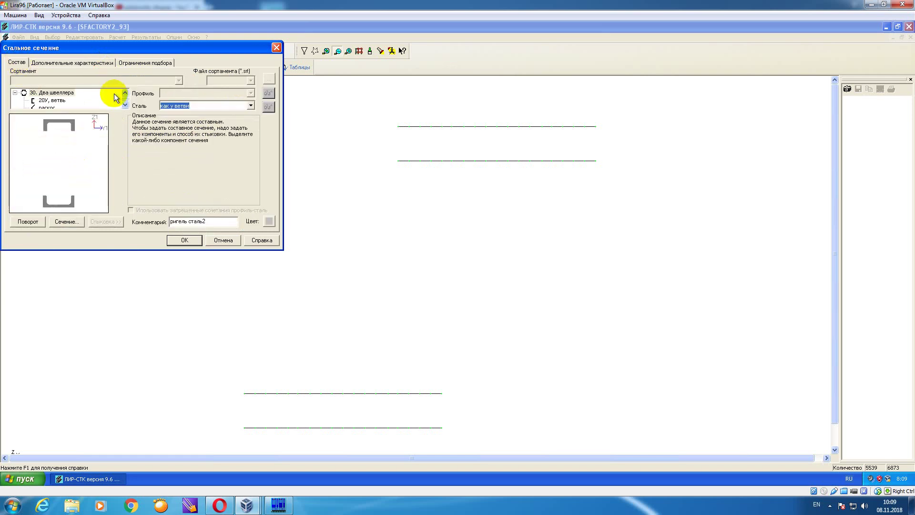
click(59, 100)
click(53, 108)
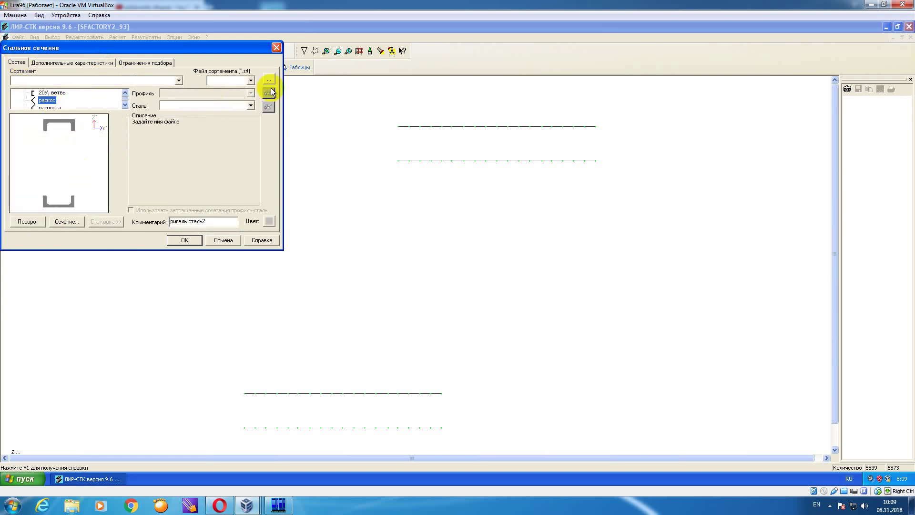
click(250, 81)
drag(252, 96, 256, 157)
click(243, 92)
click(250, 93)
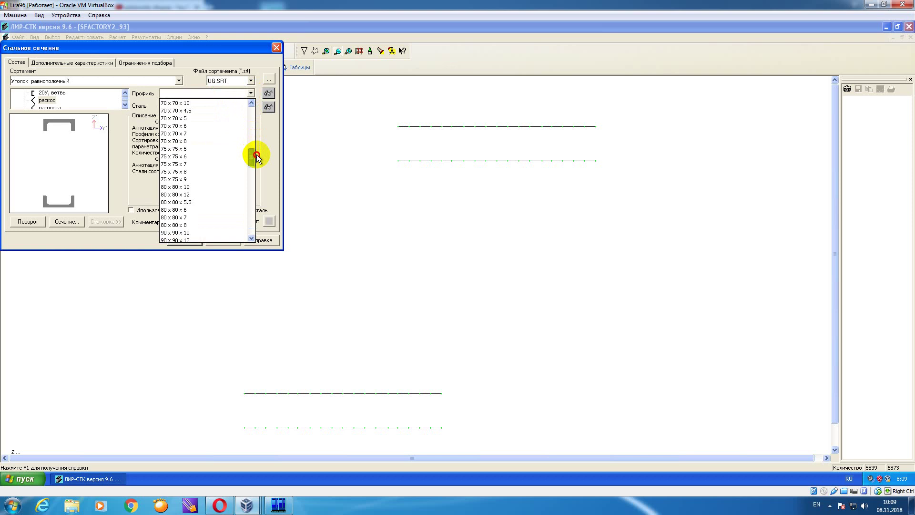
click(216, 210)
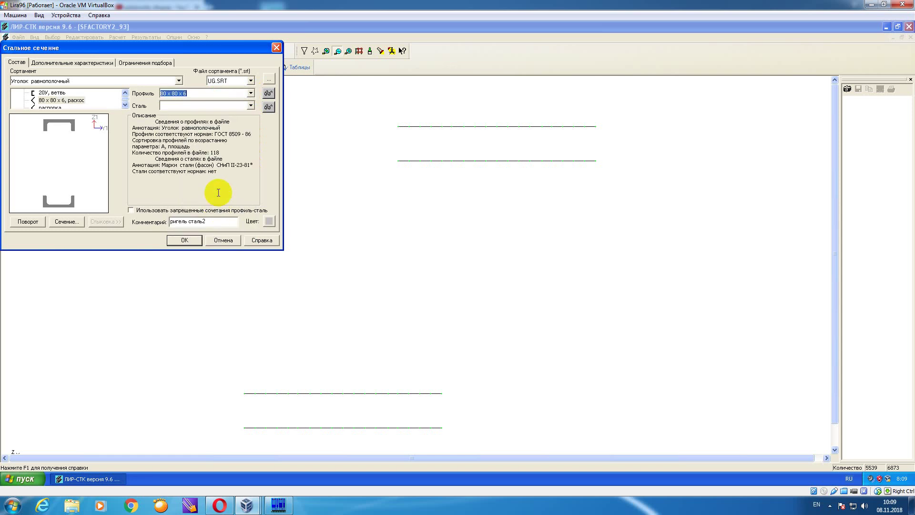
click(250, 106)
drag(251, 122, 256, 176)
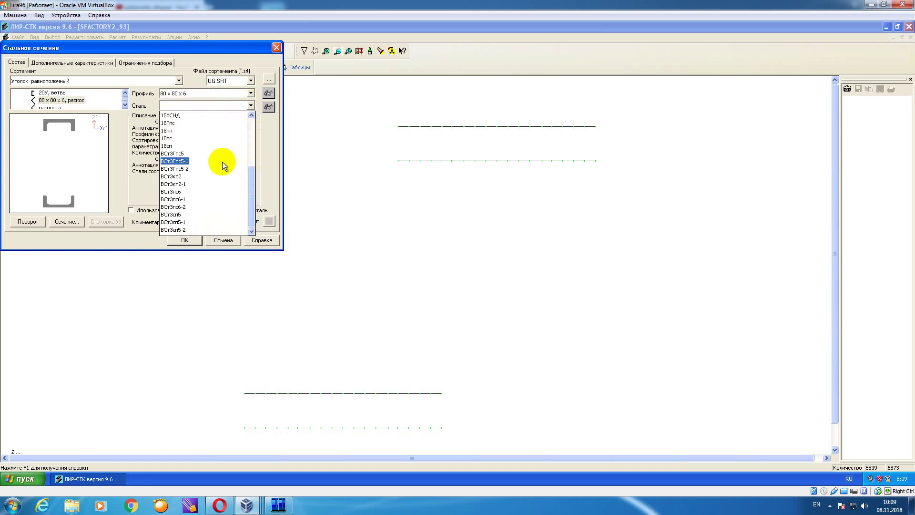
click(222, 185)
- Assign the распорка an 80 x 80 x 6 equal angle from UG.SRT in steel ВСт3кп2-1
click(56, 108)
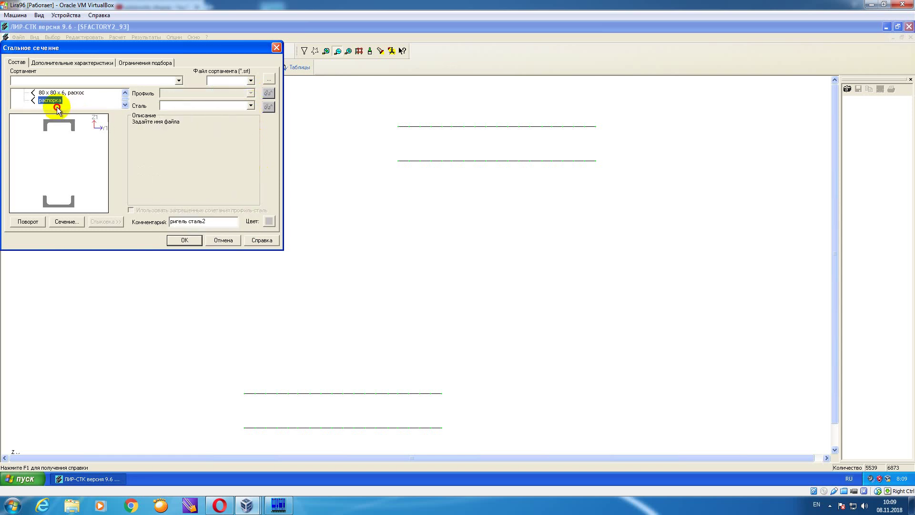
click(251, 80)
drag(251, 93, 253, 129)
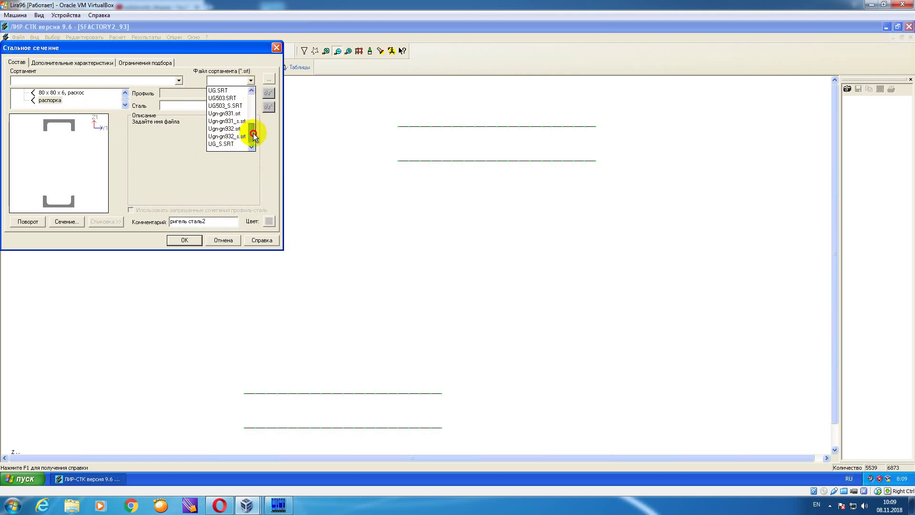
click(230, 91)
click(251, 93)
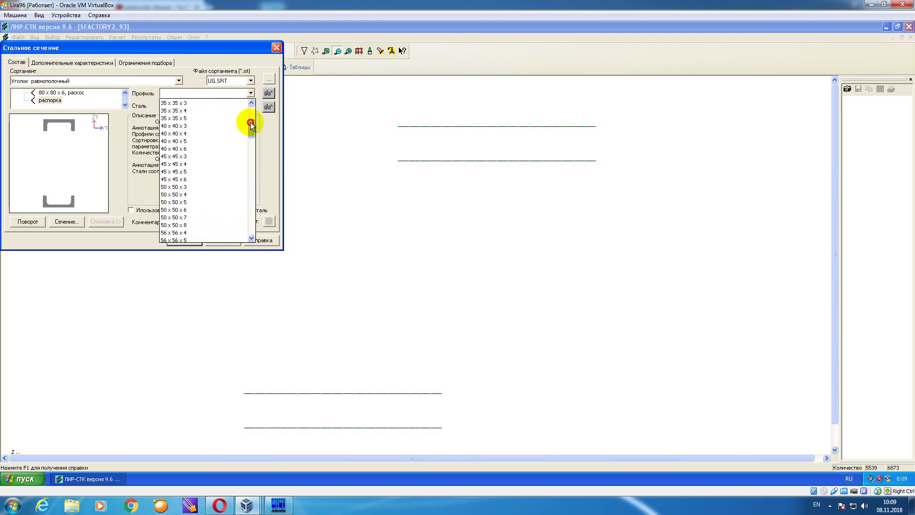
drag(250, 124, 251, 160)
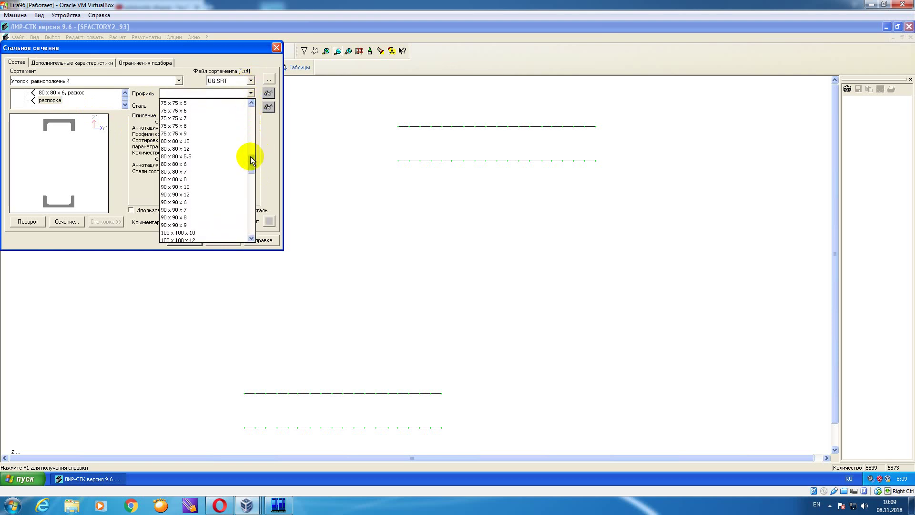
click(219, 164)
click(250, 106)
drag(252, 120, 253, 180)
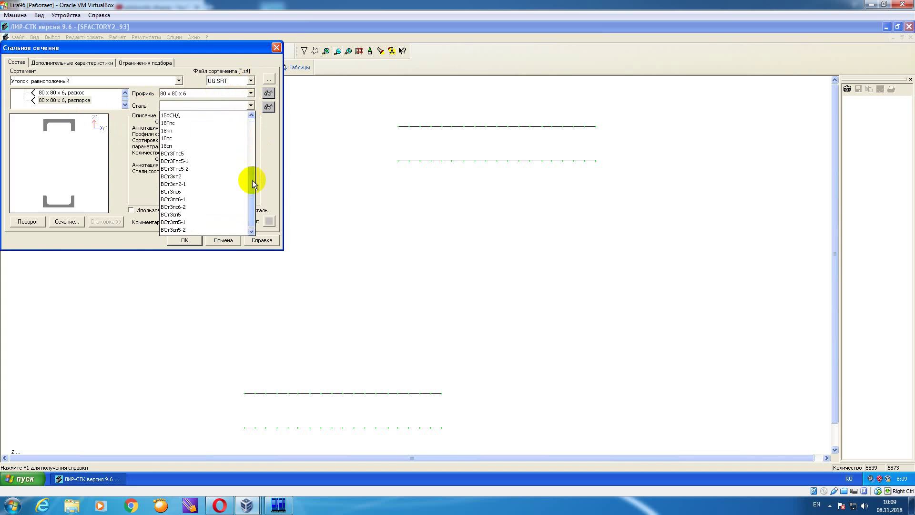
click(223, 184)
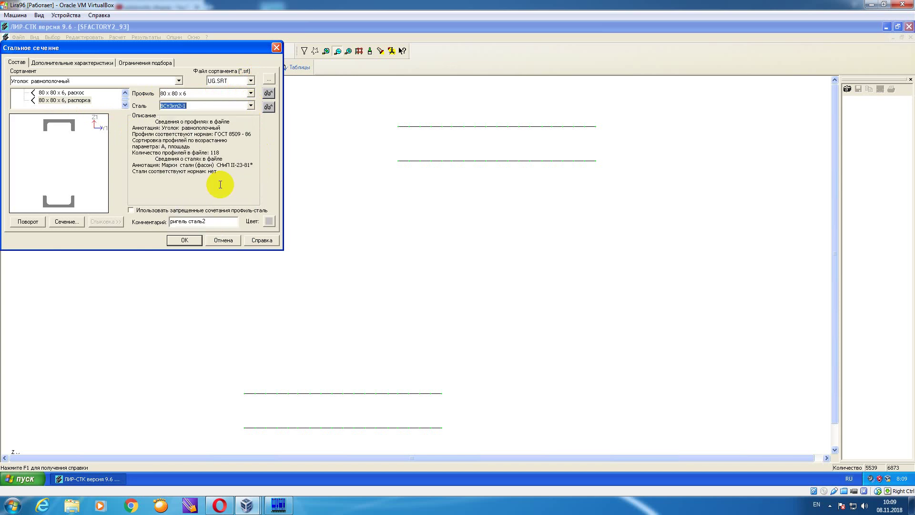
- Check section 30's selection constraints, accept the section's settings, and close the element stiffness dialog
click(90, 67)
click(123, 62)
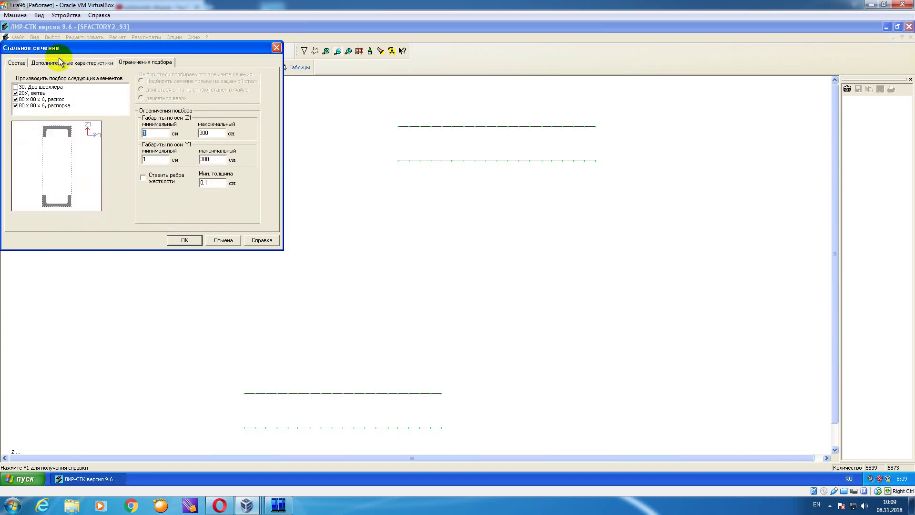
click(17, 62)
click(190, 241)
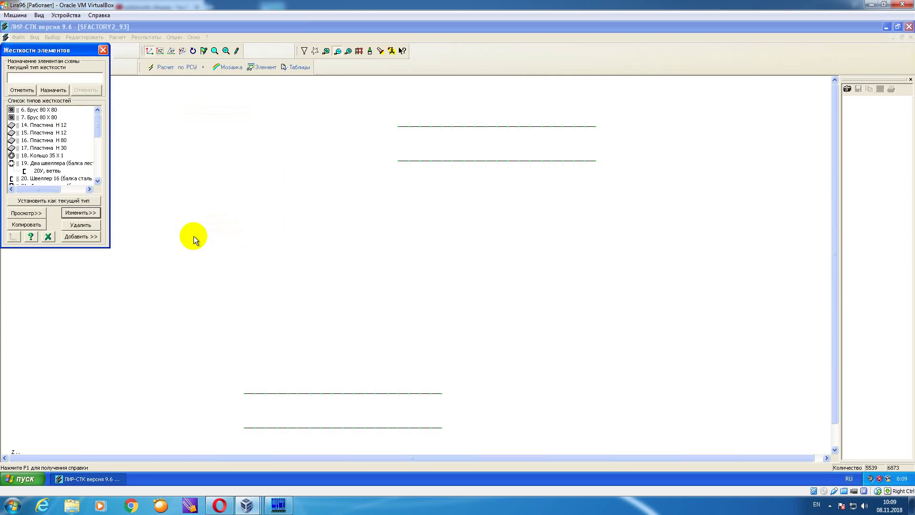
click(103, 50)
- Save the SFACTORY2_93 model and run the steel section calculation
click(18, 37)
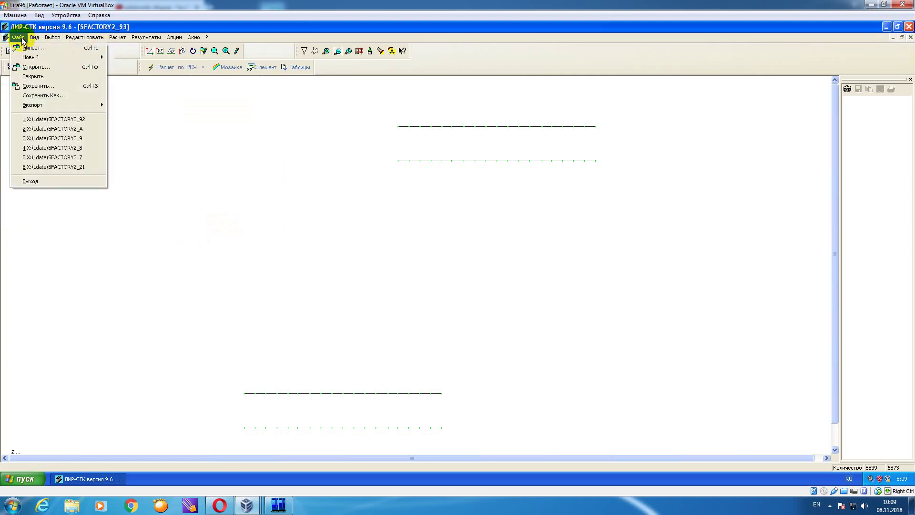
click(43, 87)
click(569, 322)
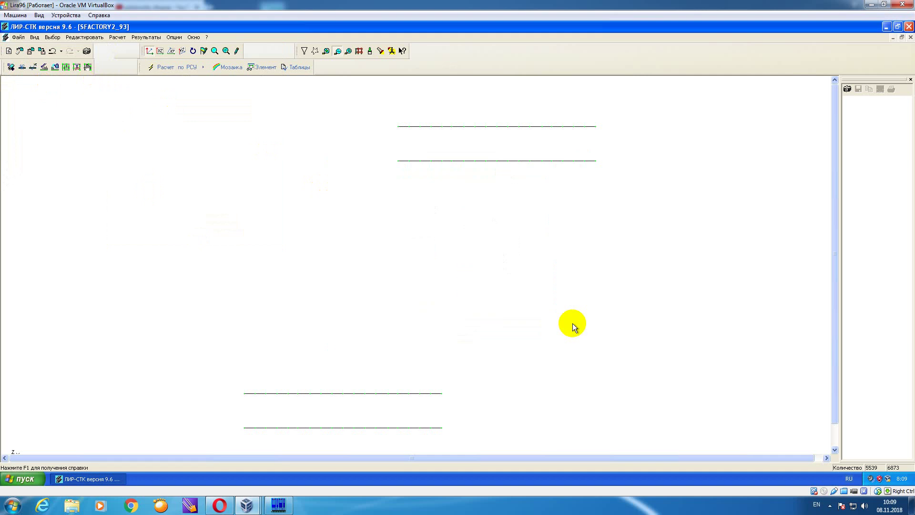
click(146, 37)
mouse_move(117, 37)
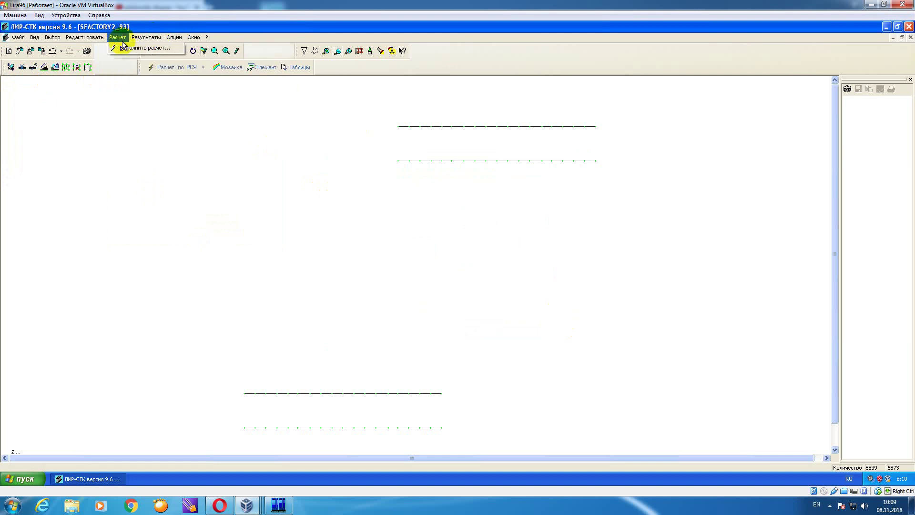
click(143, 48)
click(523, 220)
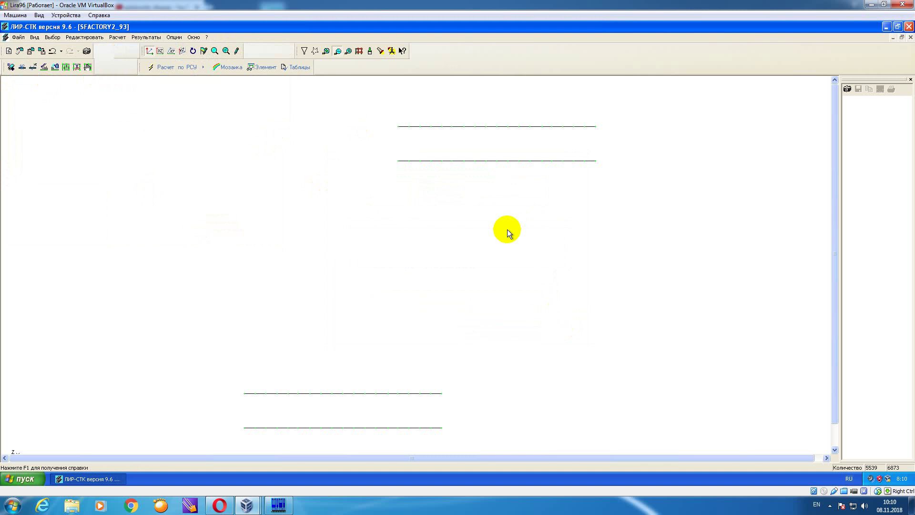
- View the Проверка, 1 ПС and Проверка, 2 ПС result mosaics for the two-channel girders
click(158, 41)
mouse_move(241, 82)
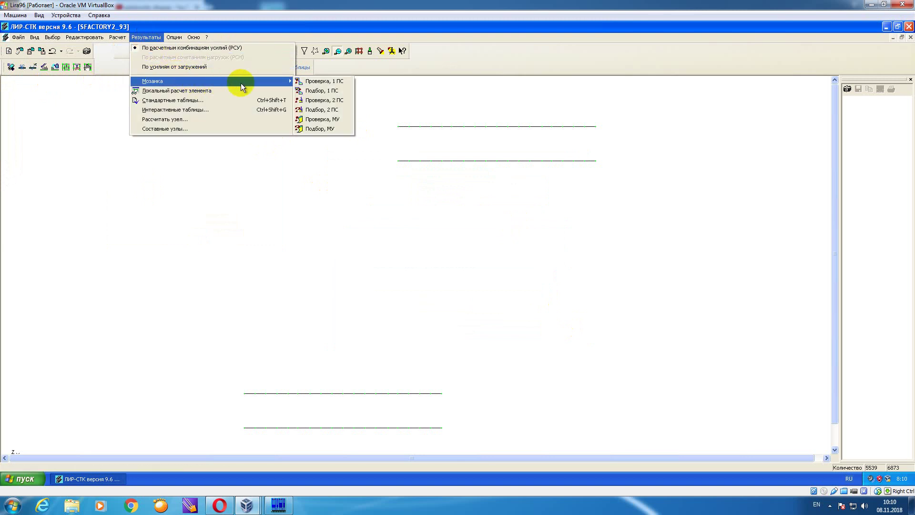
click(307, 82)
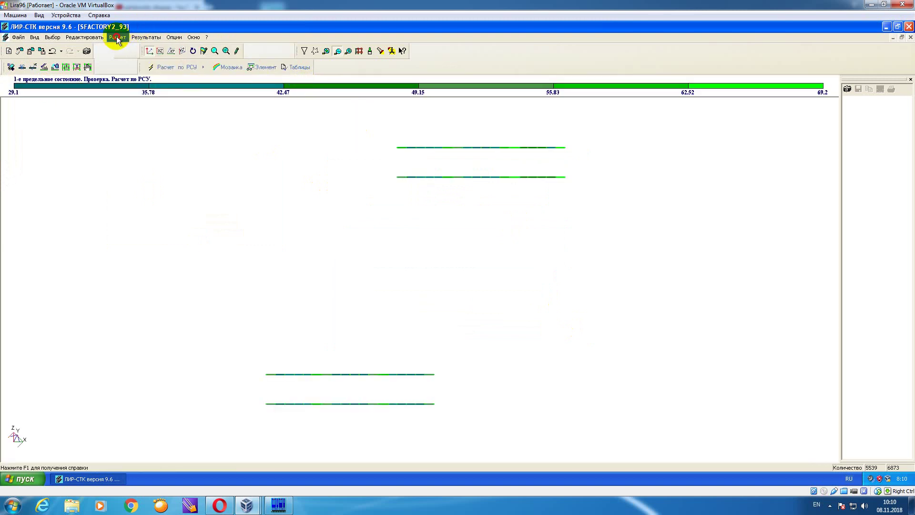
click(146, 37)
mouse_move(262, 84)
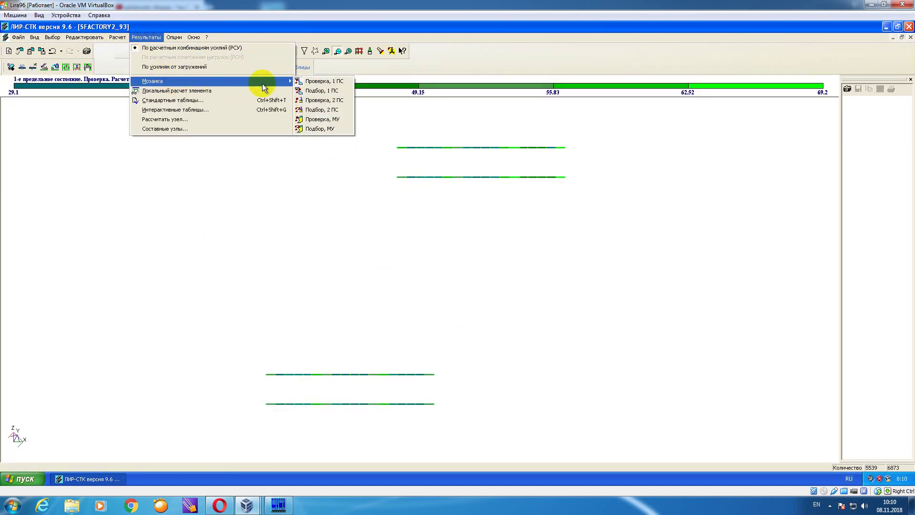
click(305, 100)
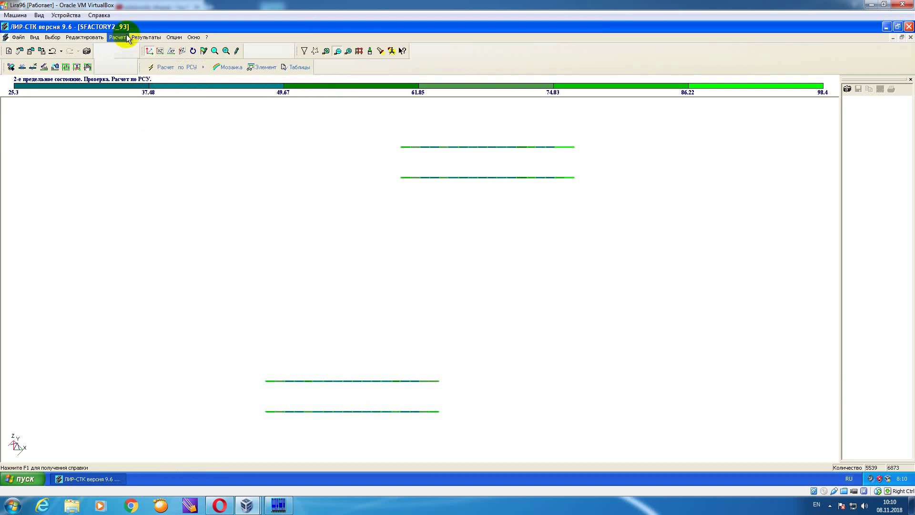
- Display the Проверка, 1 ПС mosaic and add its image to the picture collection
click(146, 37)
mouse_move(276, 81)
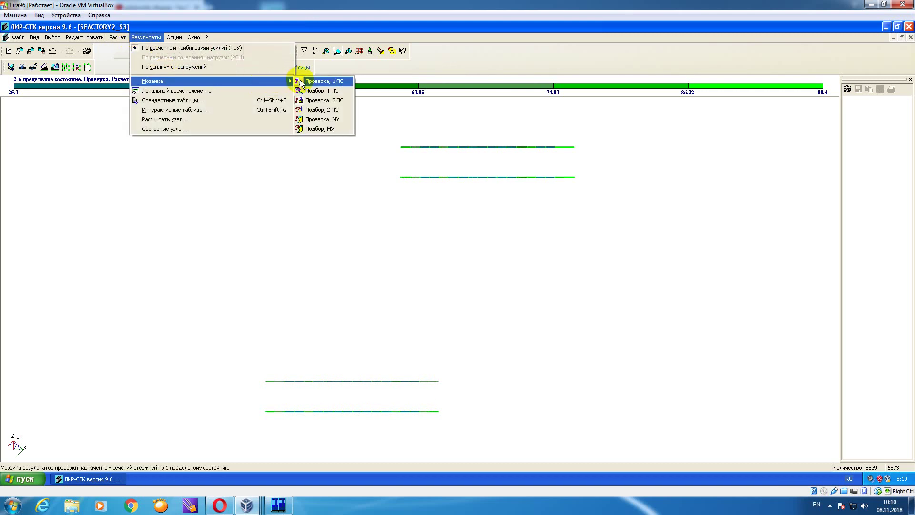
click(305, 81)
click(848, 89)
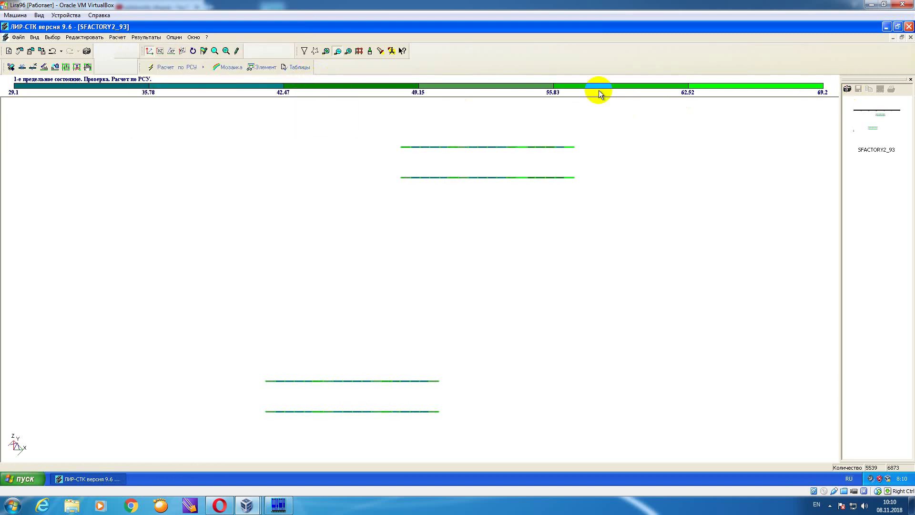
- Display the Проверка, 2 ПС mosaic and add its image to the picture collection
click(146, 37)
mouse_move(281, 81)
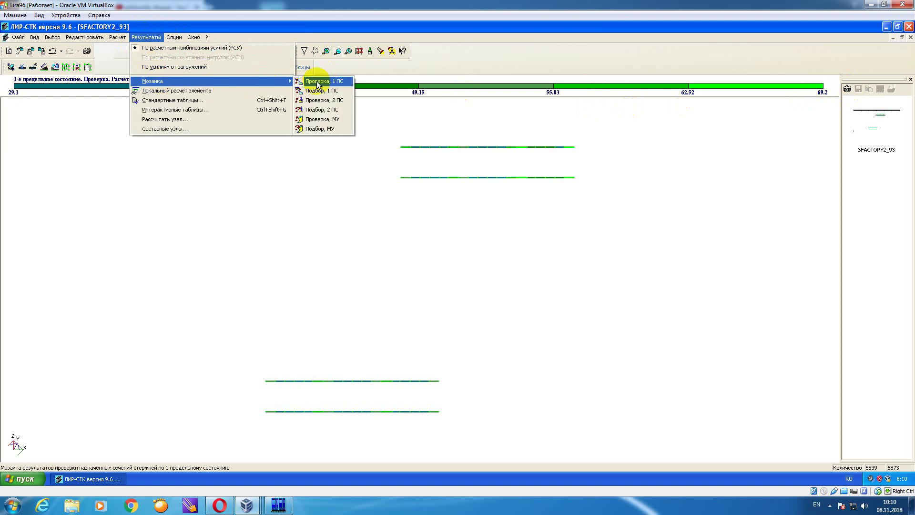
click(322, 101)
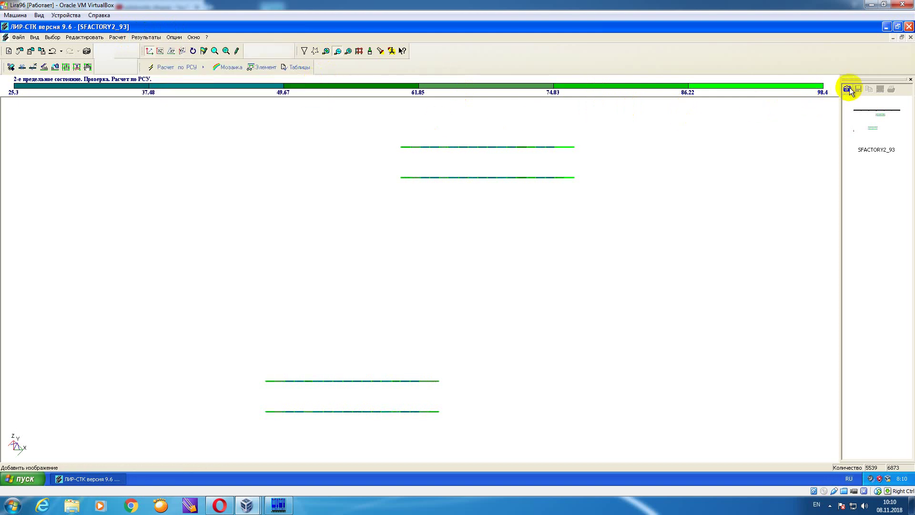
- Display the Проверка, МУ mosaic and add its image to the picture collection
click(149, 37)
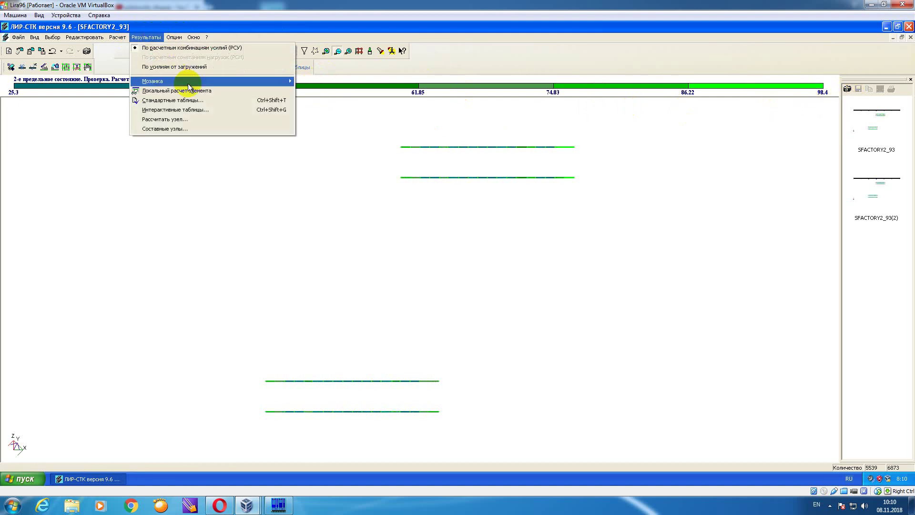
mouse_move(274, 87)
click(328, 119)
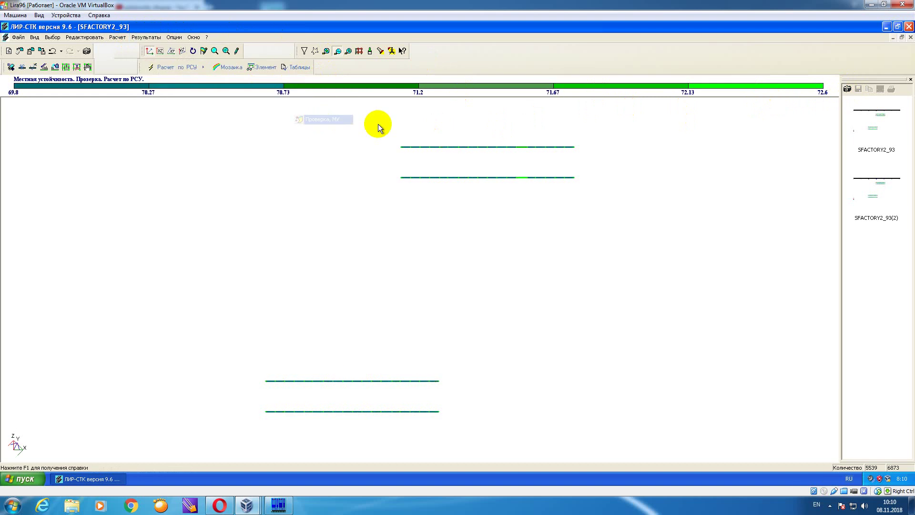
click(848, 88)
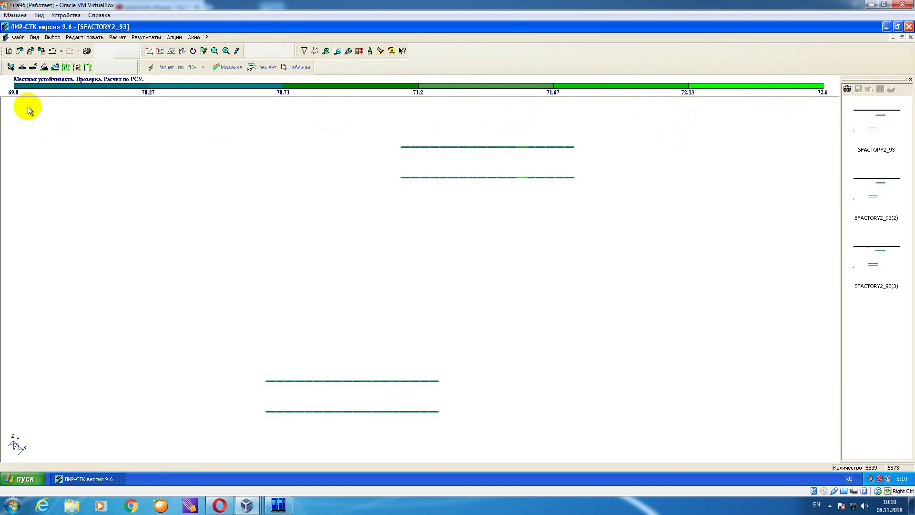
- In section 19 Два швеллера, set the 20У branch steel to ВСт3кп2-1 and the whole section's steel to как у ветви
click(11, 67)
drag(99, 121, 98, 126)
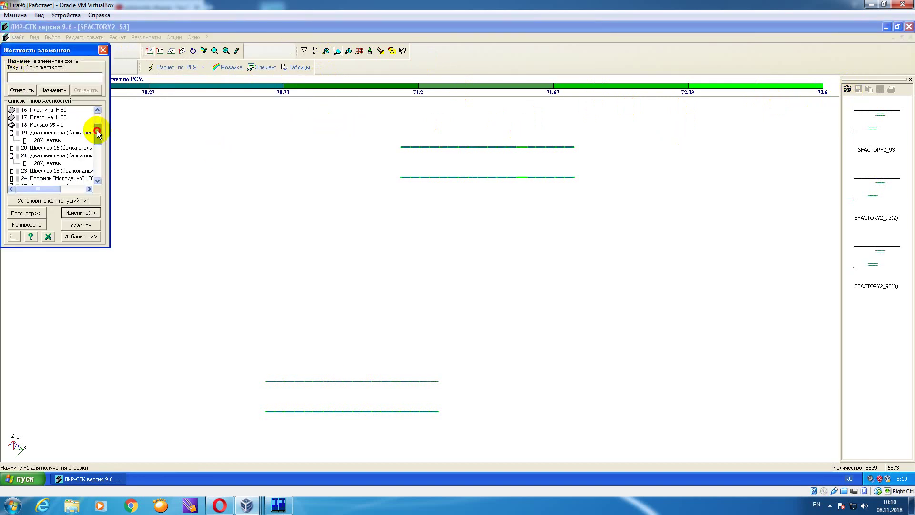
click(74, 129)
click(90, 213)
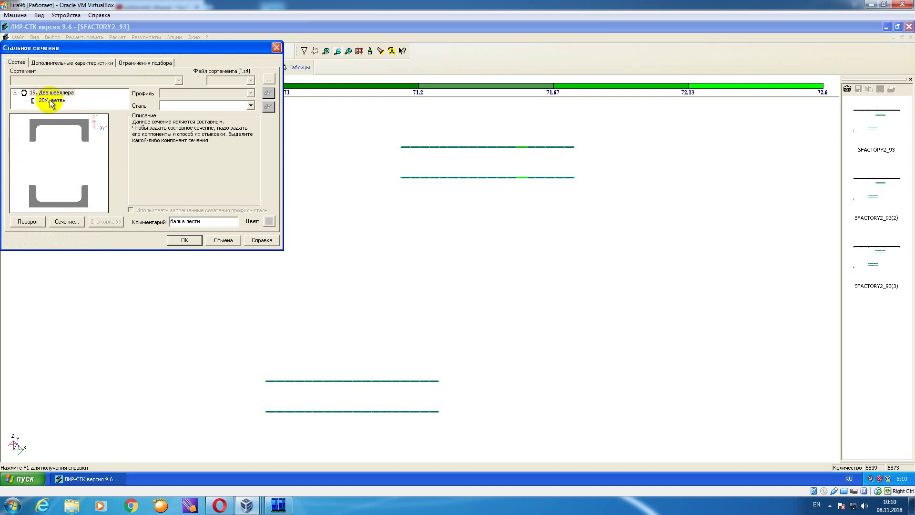
click(51, 101)
click(250, 105)
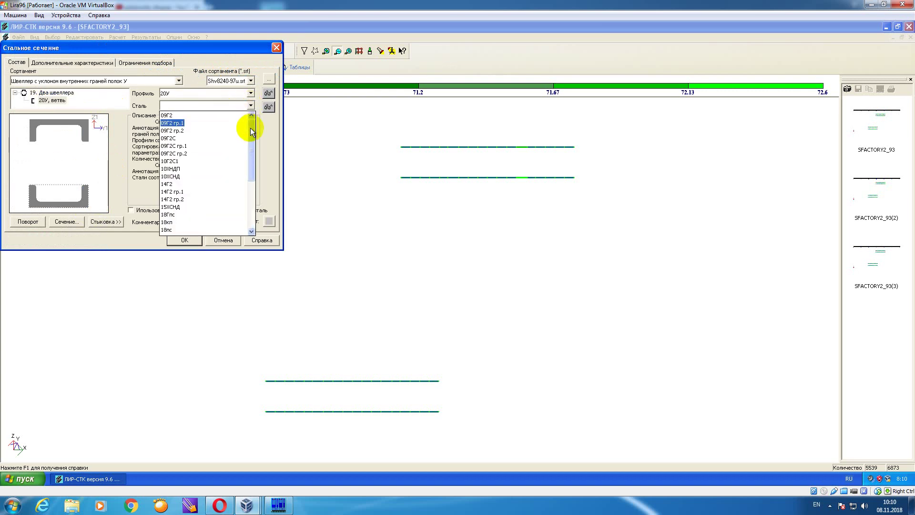
drag(252, 131, 254, 181)
click(217, 185)
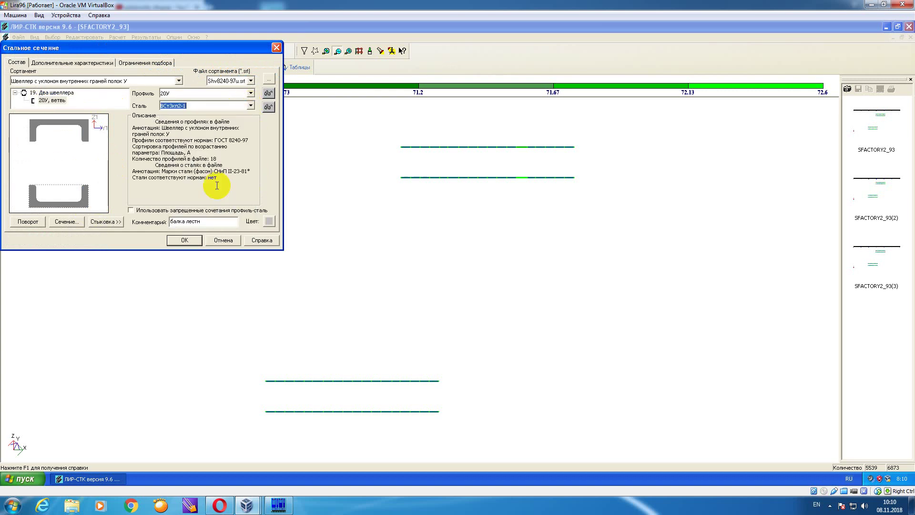
click(60, 92)
click(249, 106)
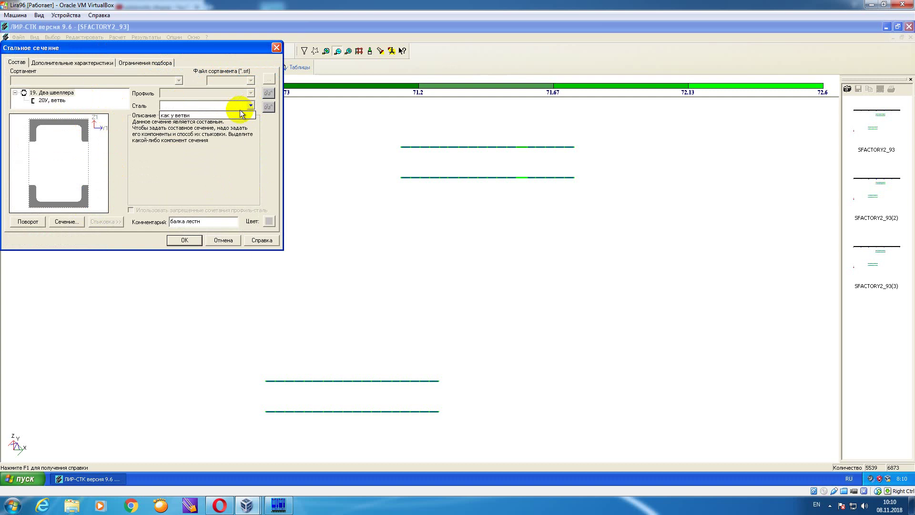
click(242, 115)
- Define section 19 as Балка with the second Два швеллера connecting lattice, a 0.5 m spacing and Прочая as the branch slenderness type
click(88, 62)
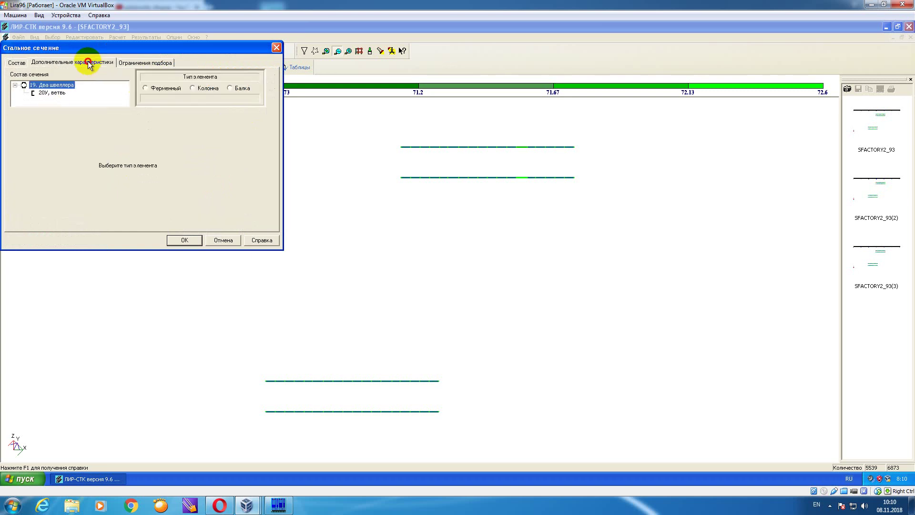
click(230, 88)
drag(226, 51, 336, 53)
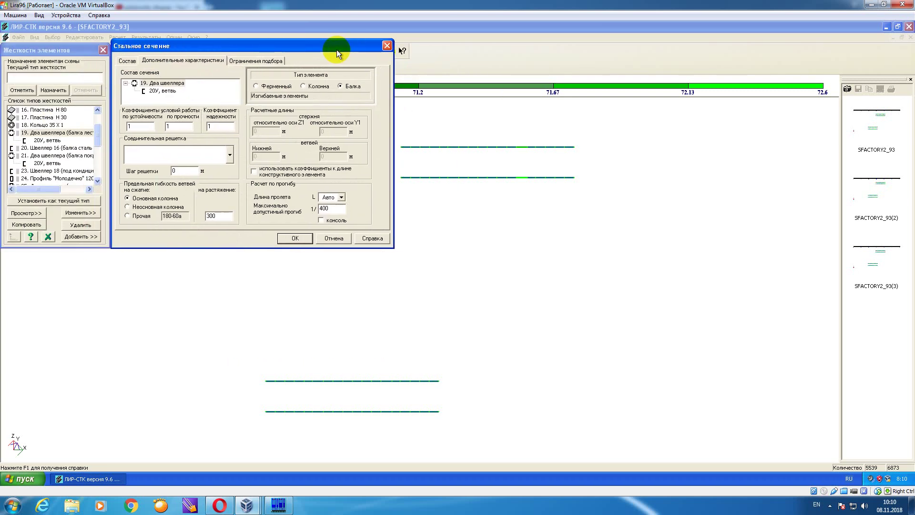
click(229, 155)
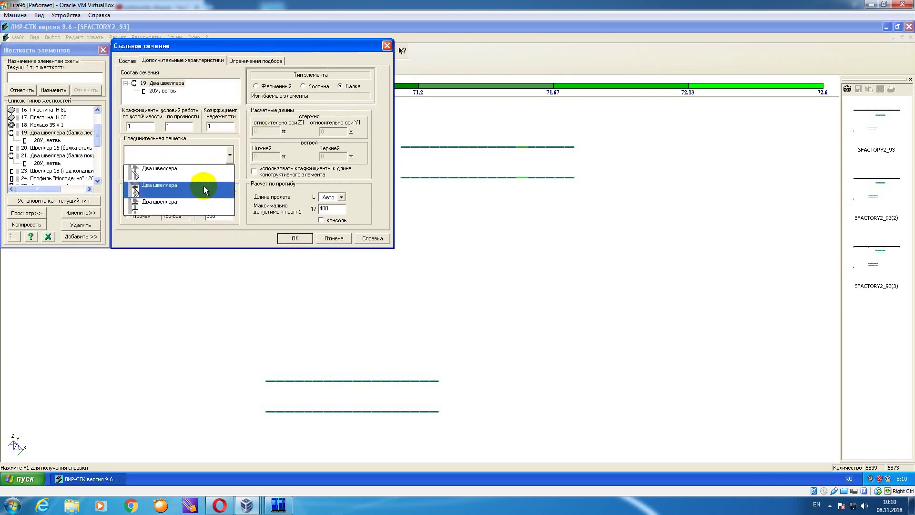
click(205, 187)
click(195, 171)
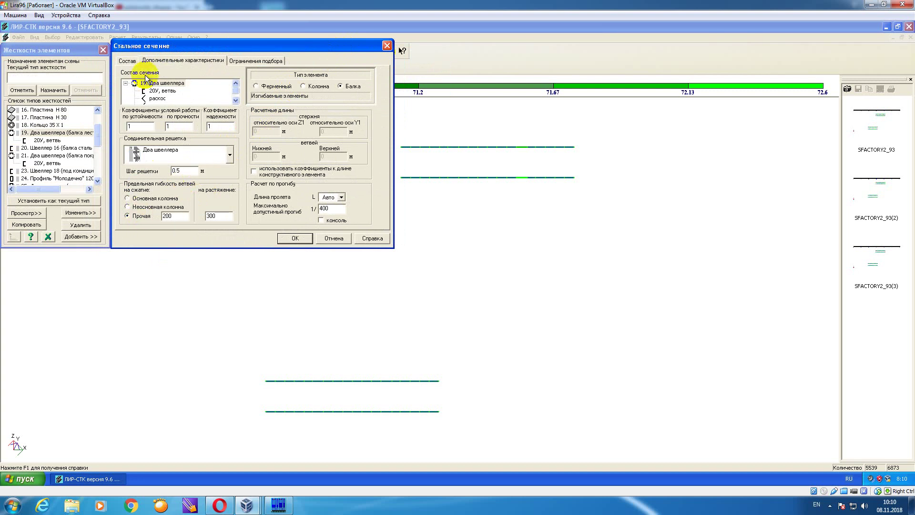
- Assign section 19's раскос an 80 x 80 x 6 equal angle from UG.SRT in steel ВСт3кп2-1
click(127, 60)
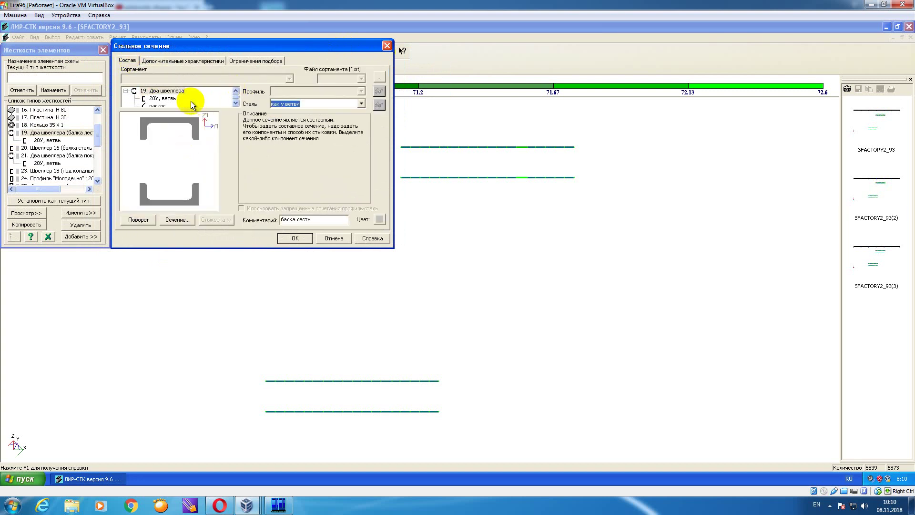
click(156, 105)
click(362, 79)
drag(363, 95, 366, 105)
click(349, 126)
click(361, 91)
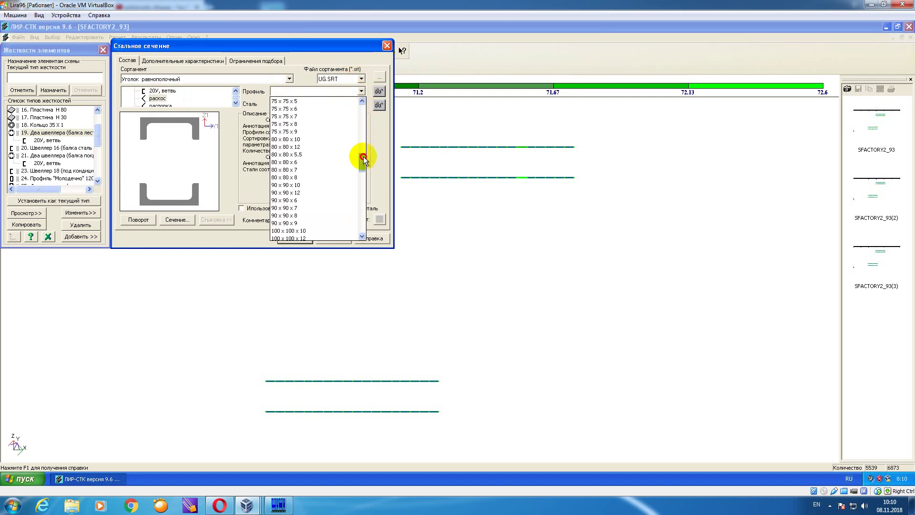
click(325, 162)
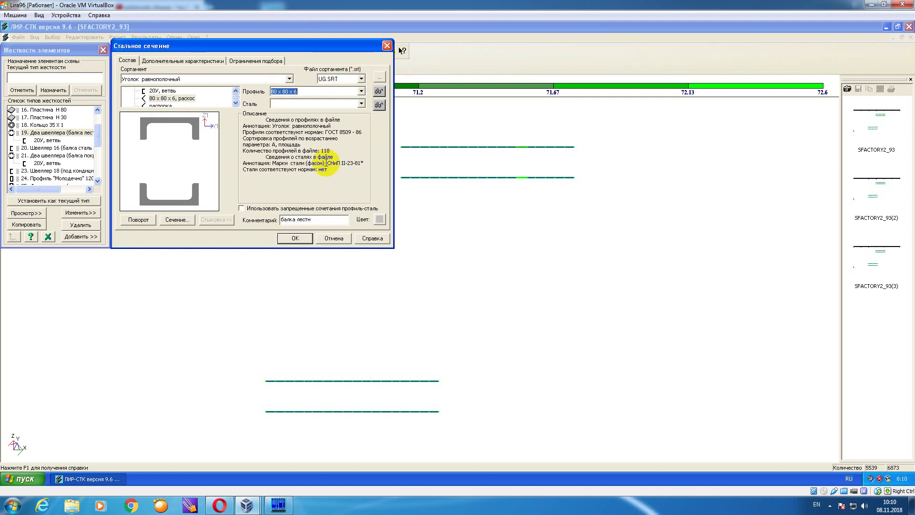
click(361, 103)
drag(364, 181, 362, 210)
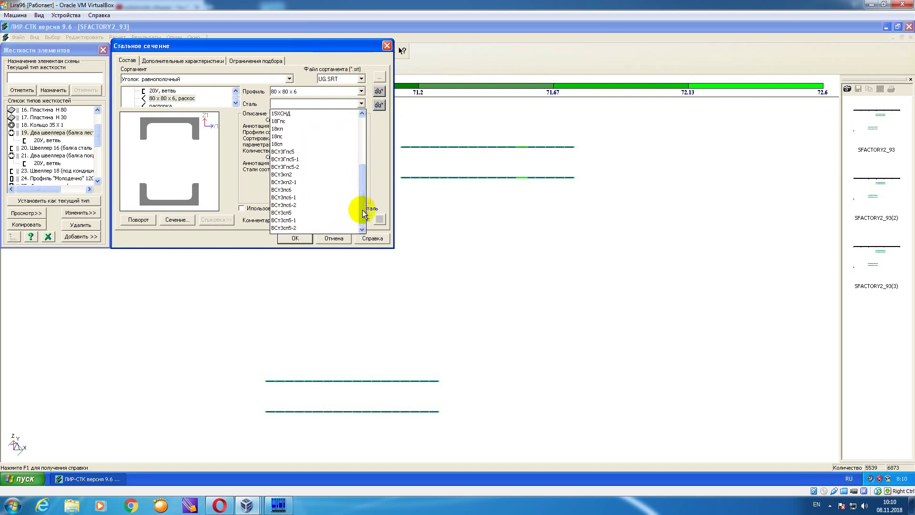
click(327, 181)
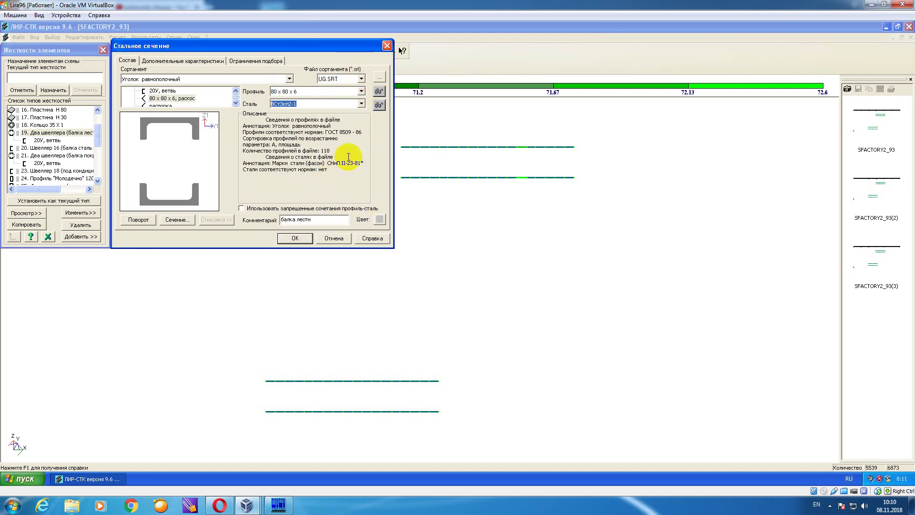
- Assign section 19's распорка an 80 x 80 x 6 equal angle from UG.SRT in steel ВСт3кп2-1 and accept the section's settings
click(171, 106)
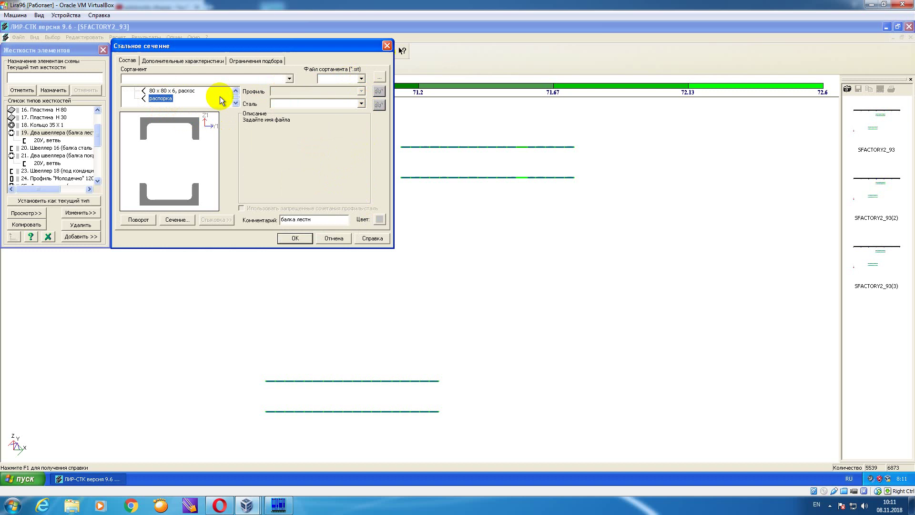
click(361, 79)
drag(362, 91, 365, 142)
click(334, 118)
click(361, 91)
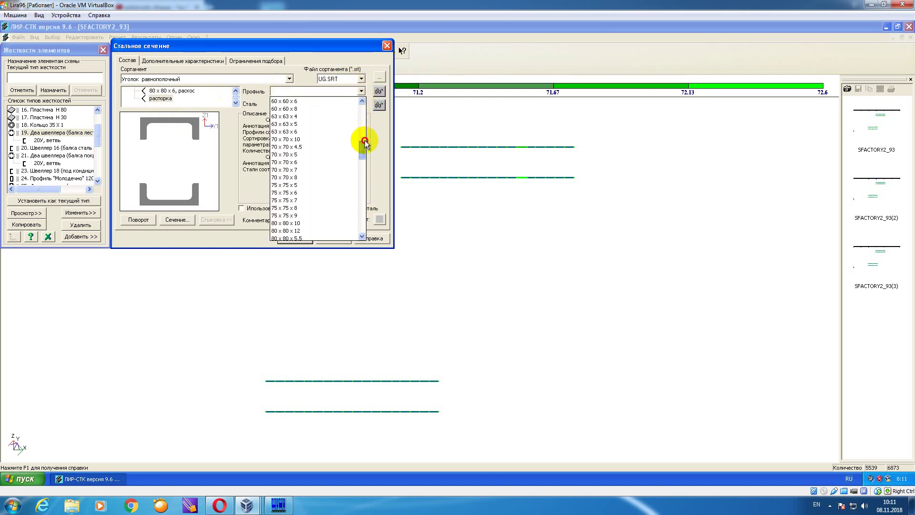
click(327, 215)
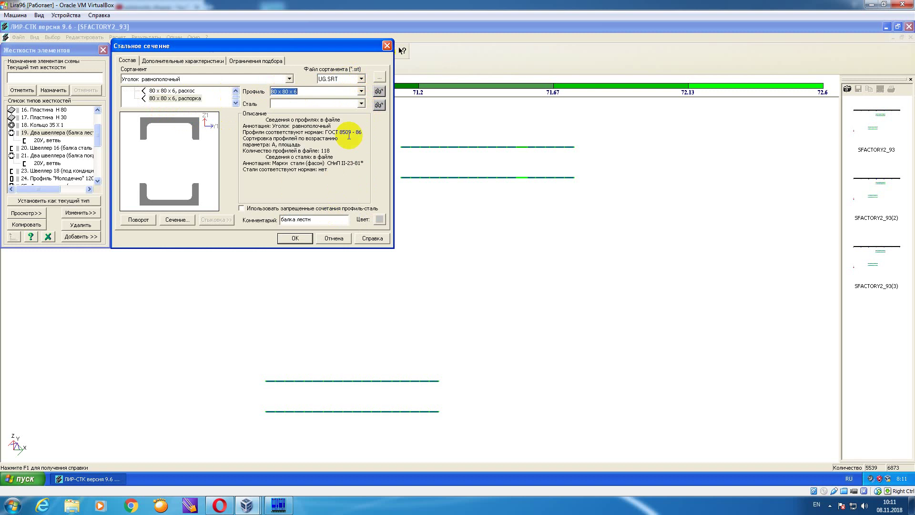
click(361, 104)
drag(362, 117, 362, 193)
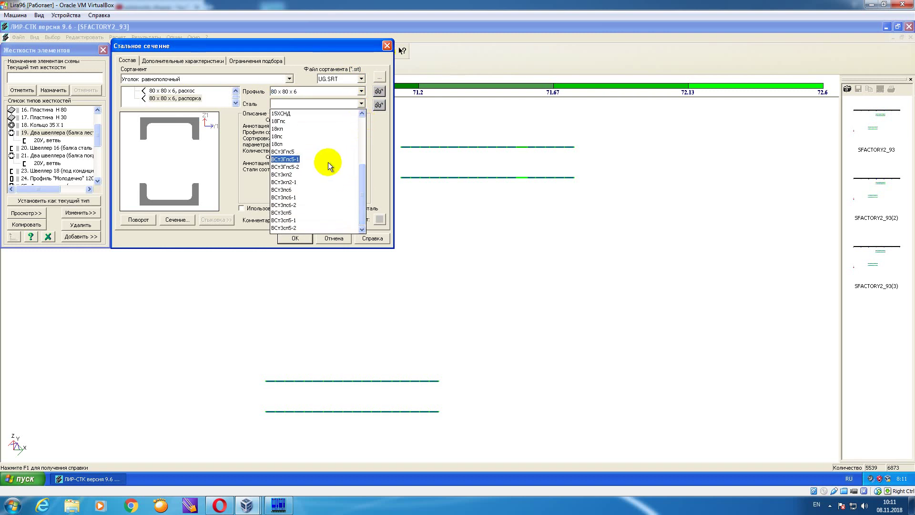
click(326, 181)
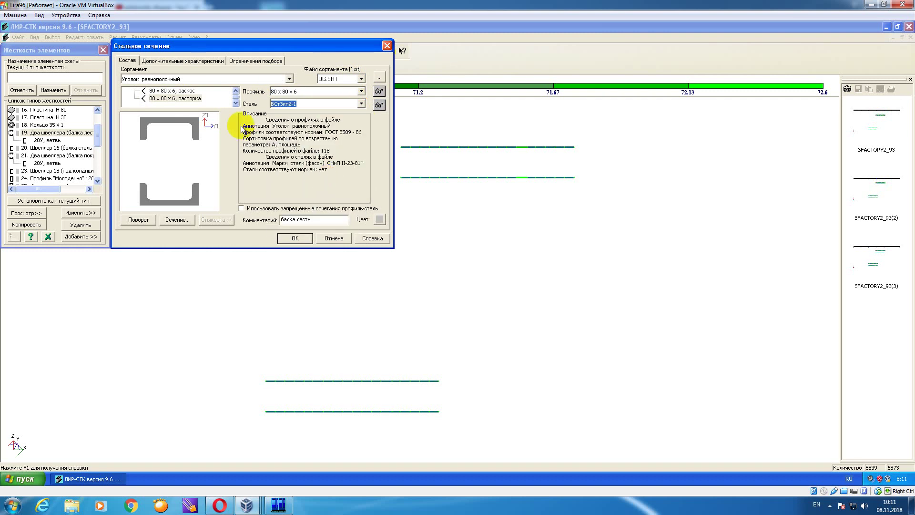
click(298, 238)
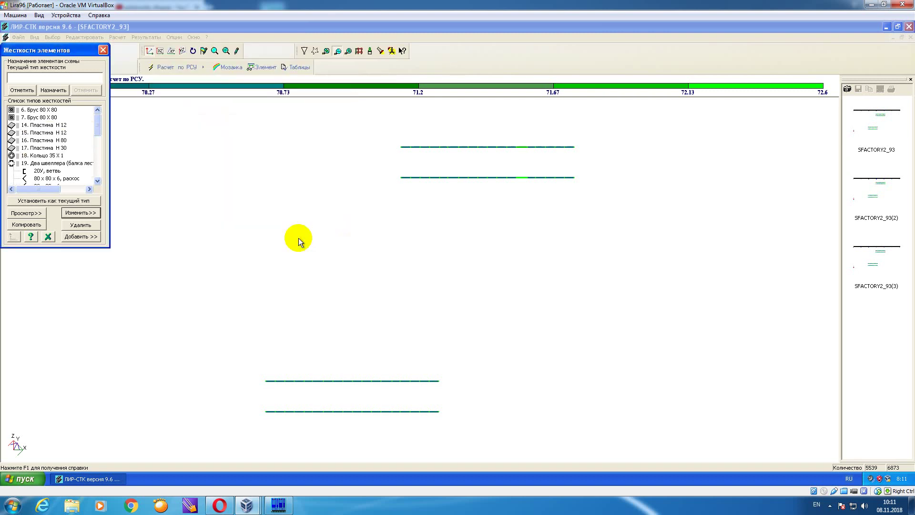
- Open section 20 Швеллер 16 for editing and set its steel to ВСт3кп2-1
drag(98, 122, 100, 131)
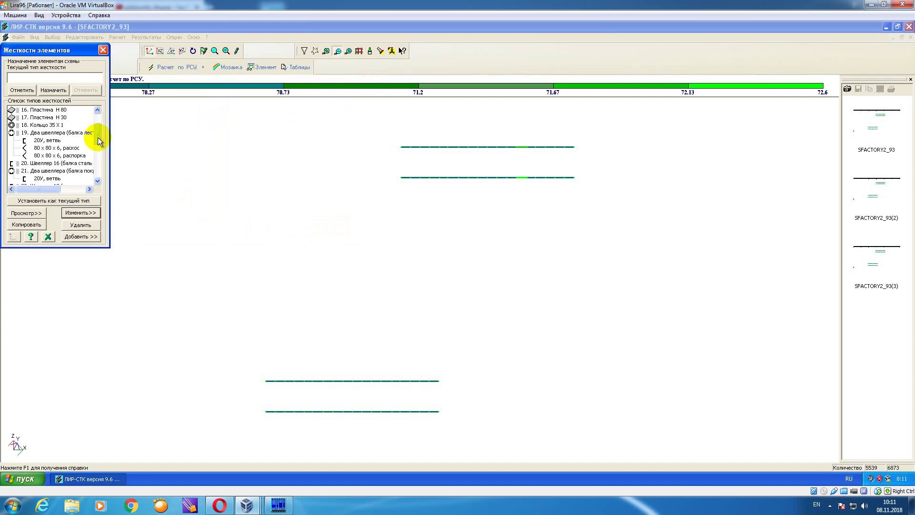
click(90, 163)
click(89, 213)
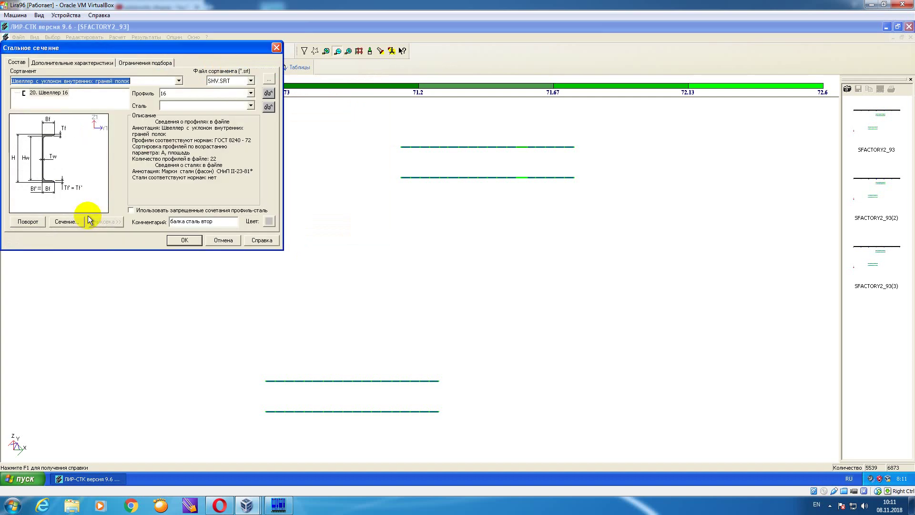
click(251, 106)
drag(255, 143, 256, 164)
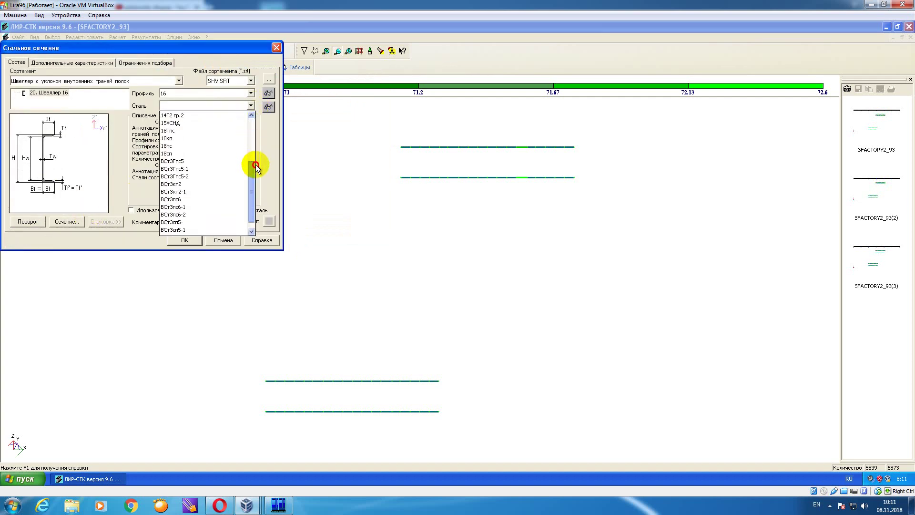
click(212, 191)
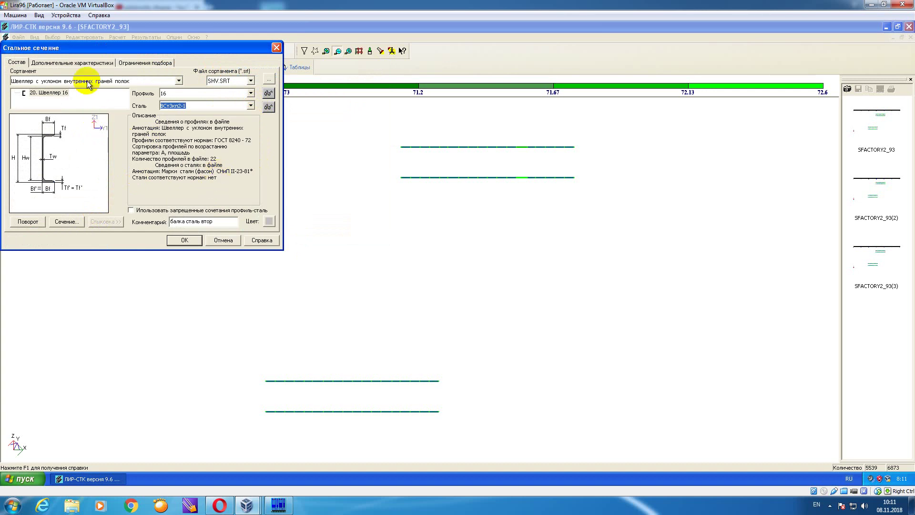
- Define section 20 as Балка with an L ef length coefficient of 1 and restraints dividing the span into equal parts, and accept the settings
click(95, 63)
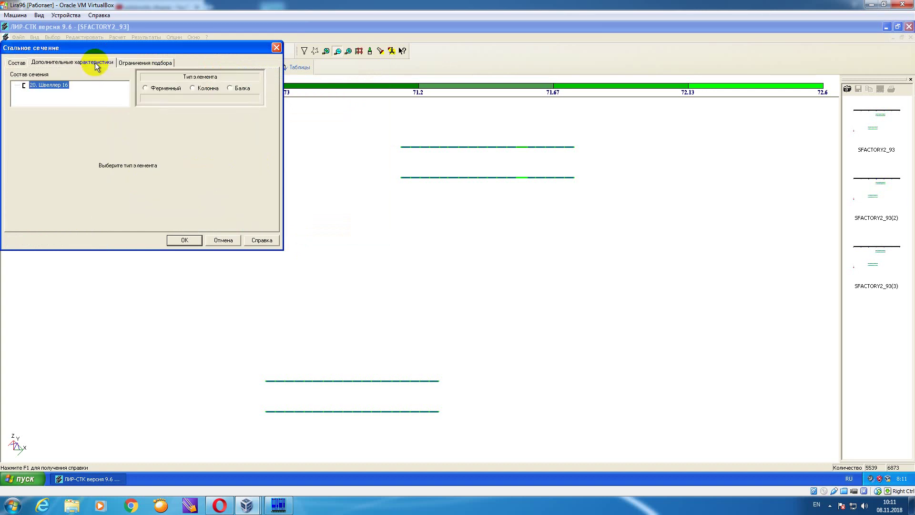
click(239, 88)
click(222, 140)
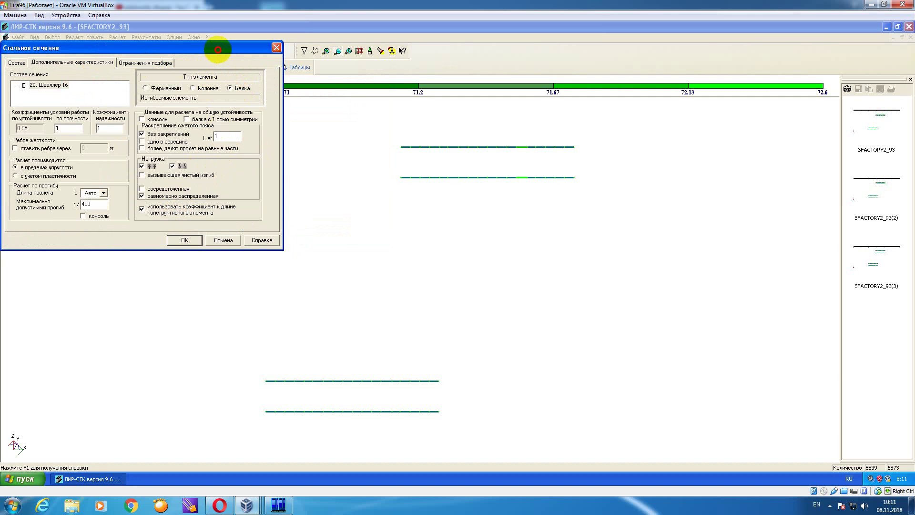
drag(216, 48, 344, 48)
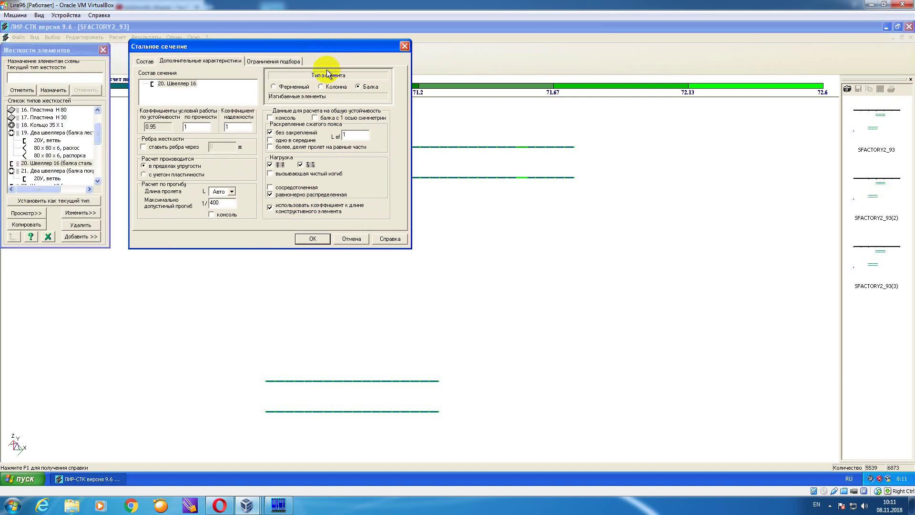
click(313, 148)
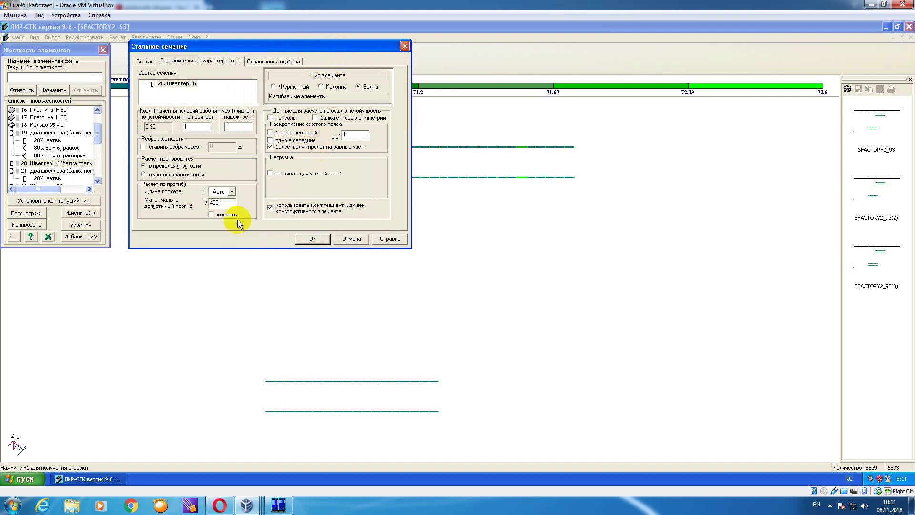
click(144, 62)
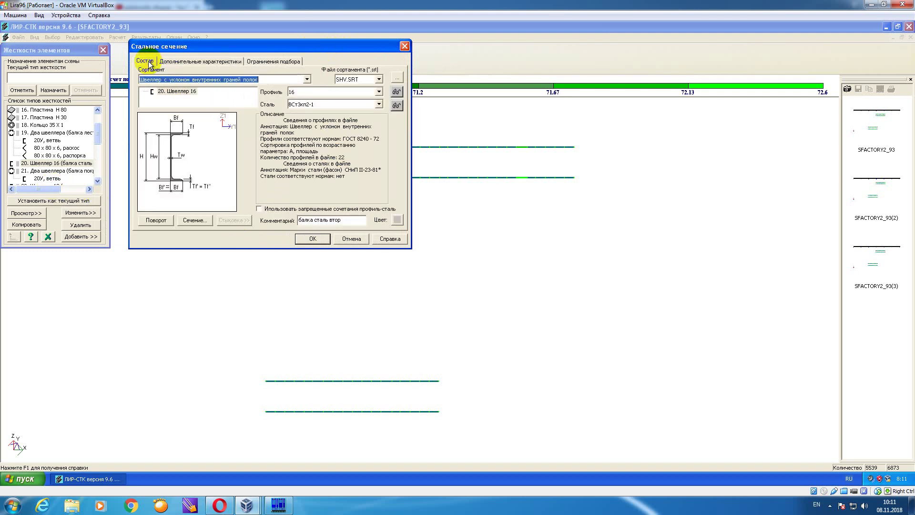
click(315, 238)
- In section 21 Два швеллера, set the 20У branch steel to ВСт3кп2-1 and the whole section's steel to как у ветви
drag(98, 124, 98, 139)
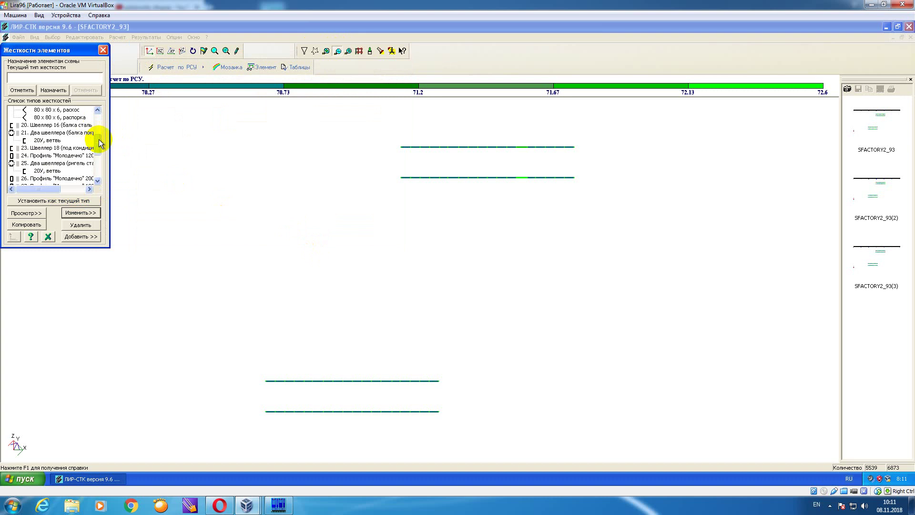
click(84, 132)
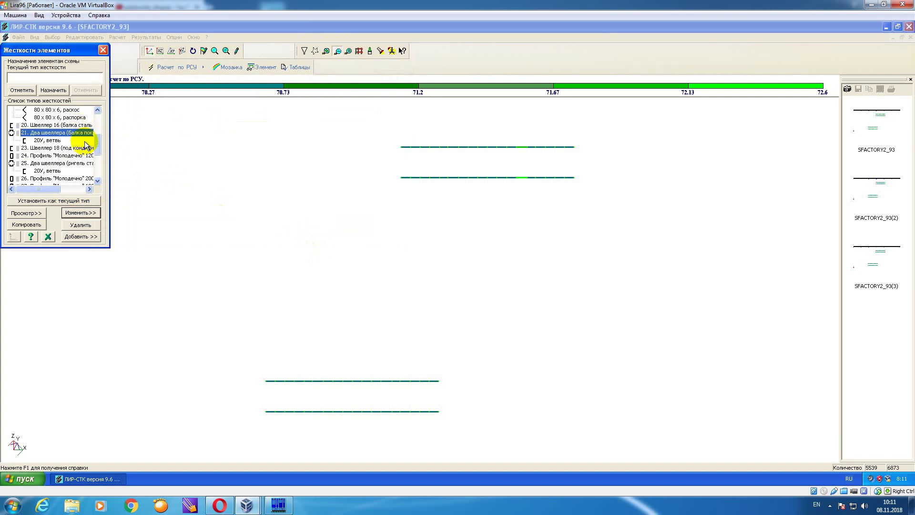
click(85, 212)
click(71, 100)
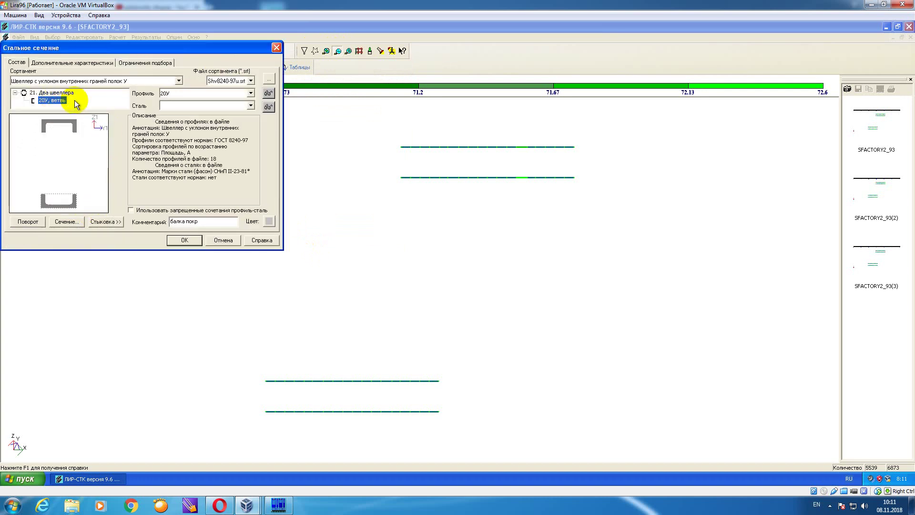
click(251, 106)
drag(252, 118, 250, 180)
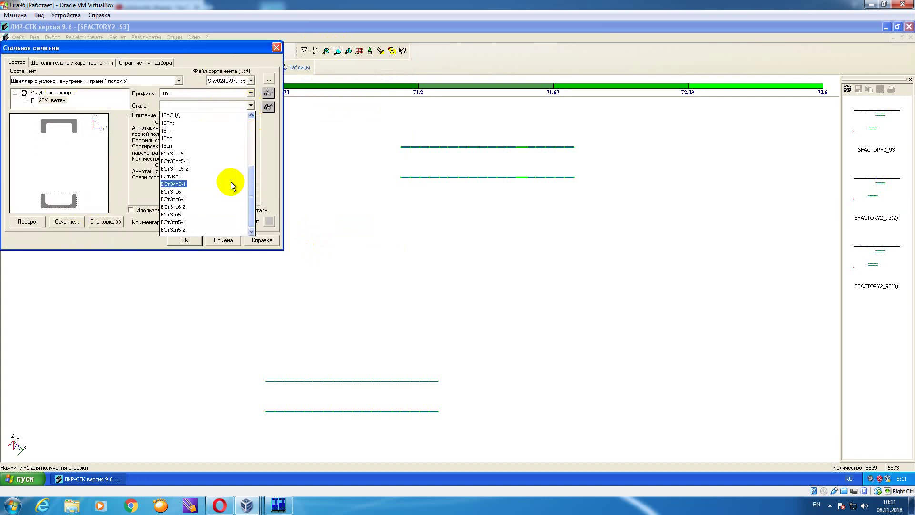
click(211, 183)
click(50, 93)
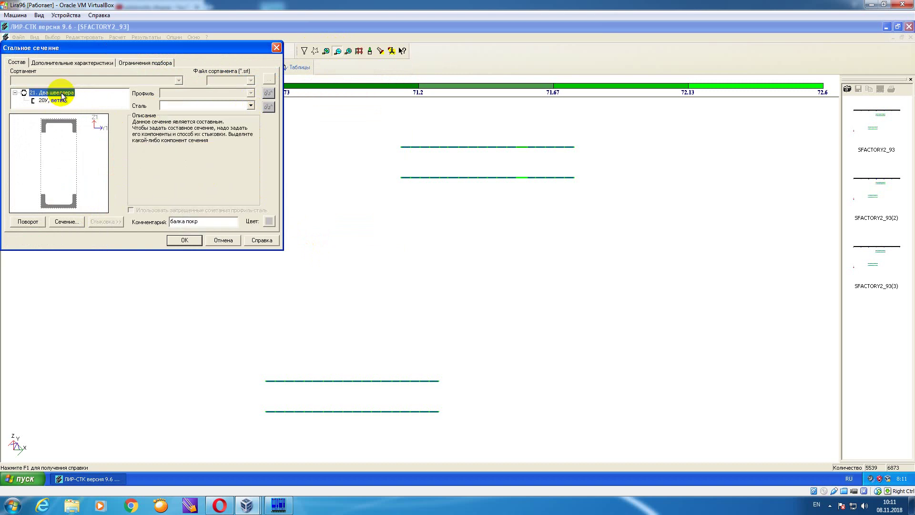
click(251, 106)
click(238, 115)
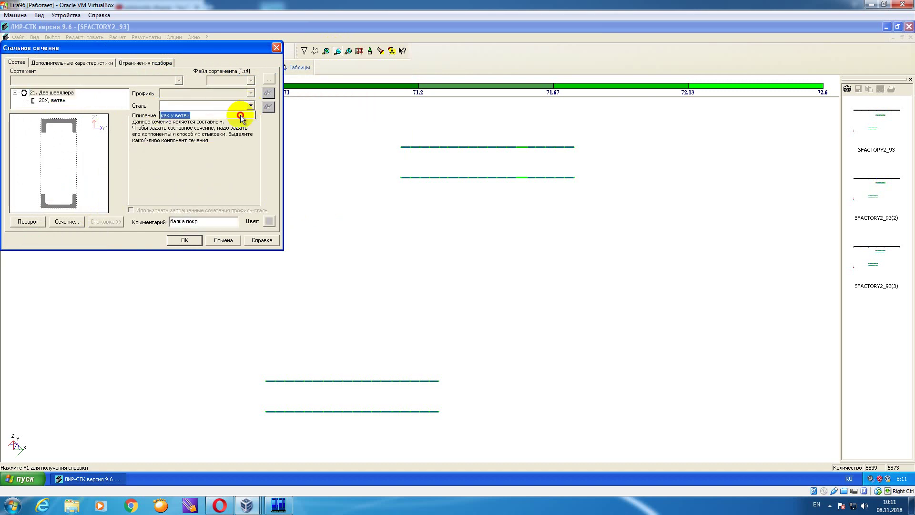
- Define section 21 as Балка with a Два швеллера lattice containing раскос and распорка, a 0.5 m spacing and Прочая branch slenderness
click(76, 63)
click(230, 88)
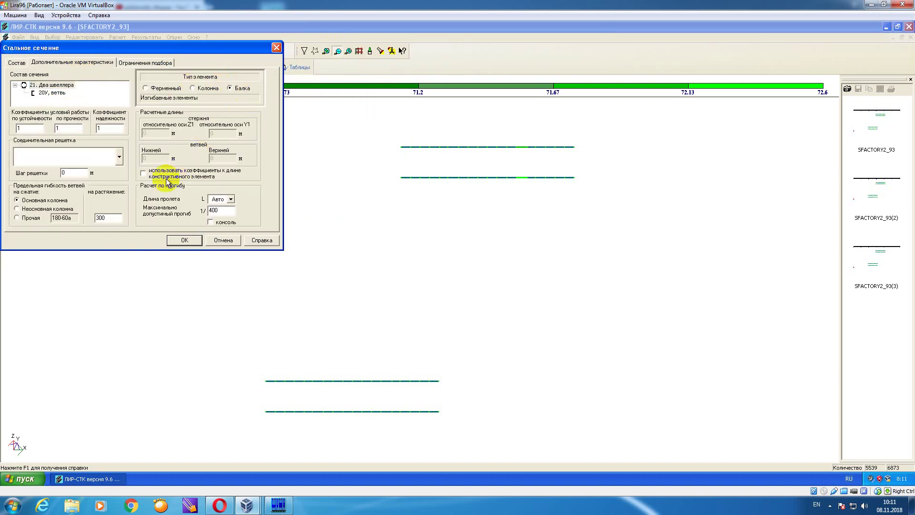
click(108, 159)
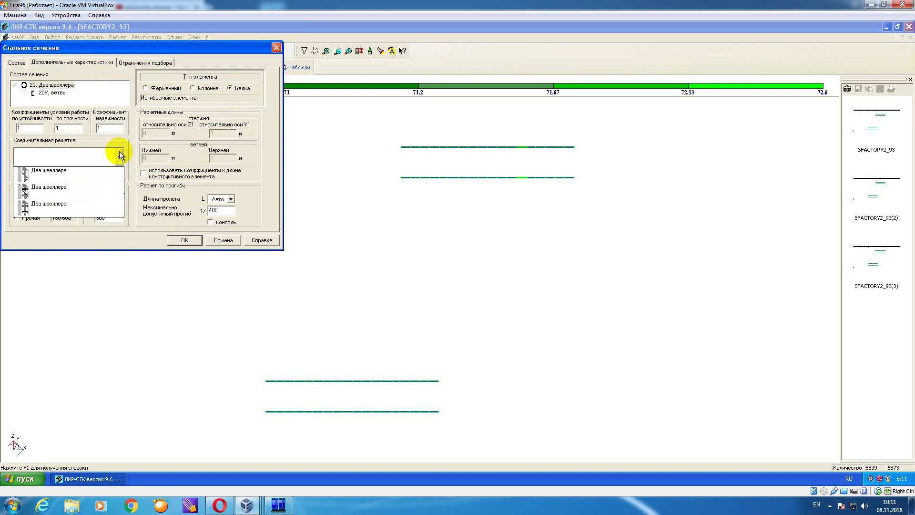
click(98, 178)
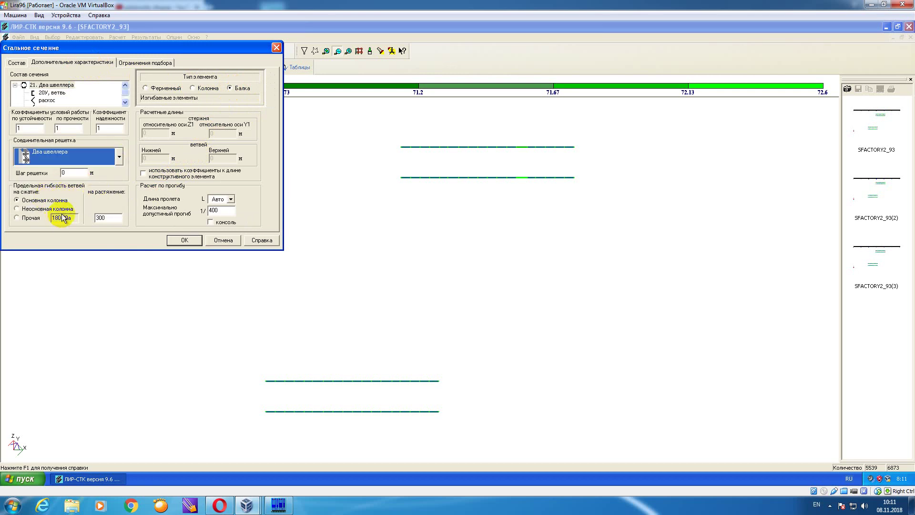
click(32, 218)
click(86, 172)
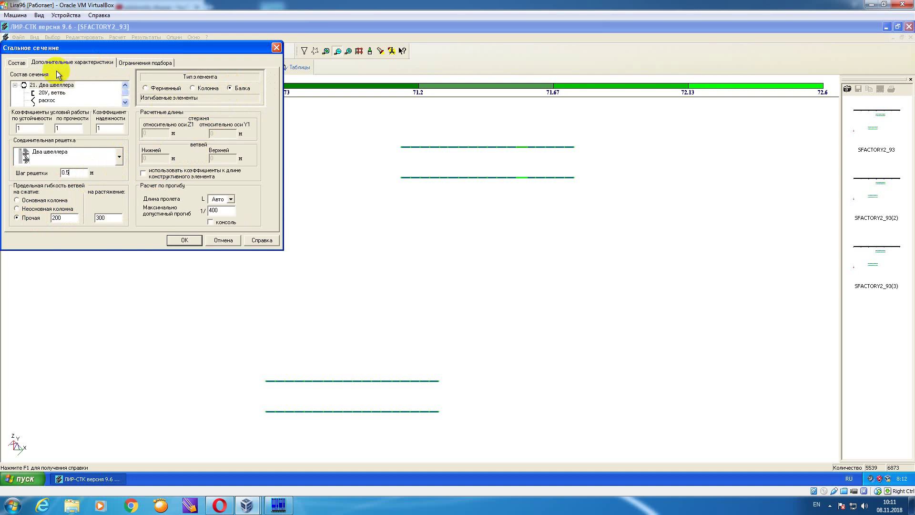
- Assign section 21's раскос an 80 x 80 x 6 equal angle from UG.SRT in steel ВСт3кп2-1
click(18, 63)
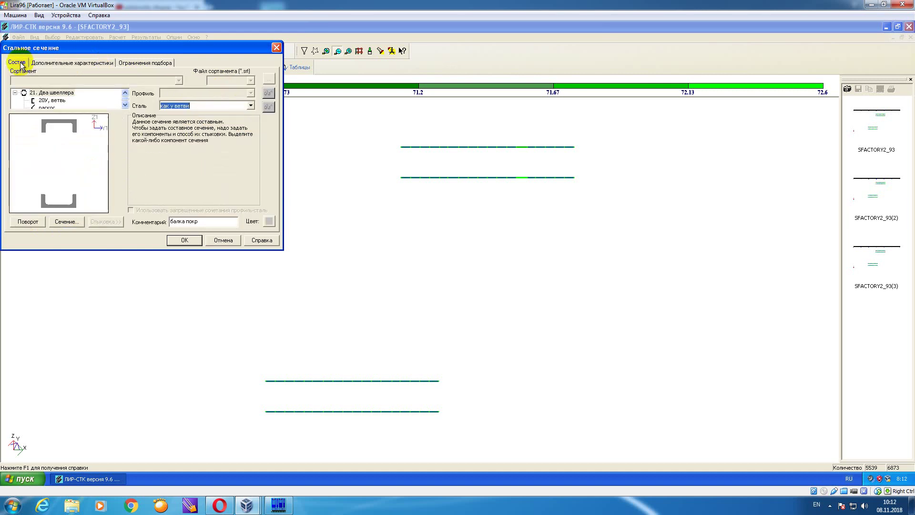
click(55, 109)
click(251, 80)
drag(251, 91, 249, 160)
click(224, 136)
click(251, 93)
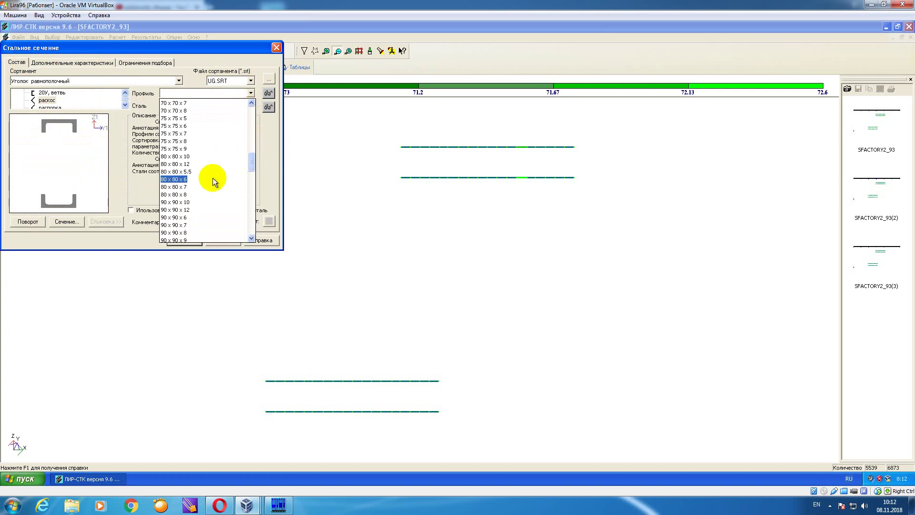
click(213, 180)
click(250, 106)
drag(252, 119, 252, 175)
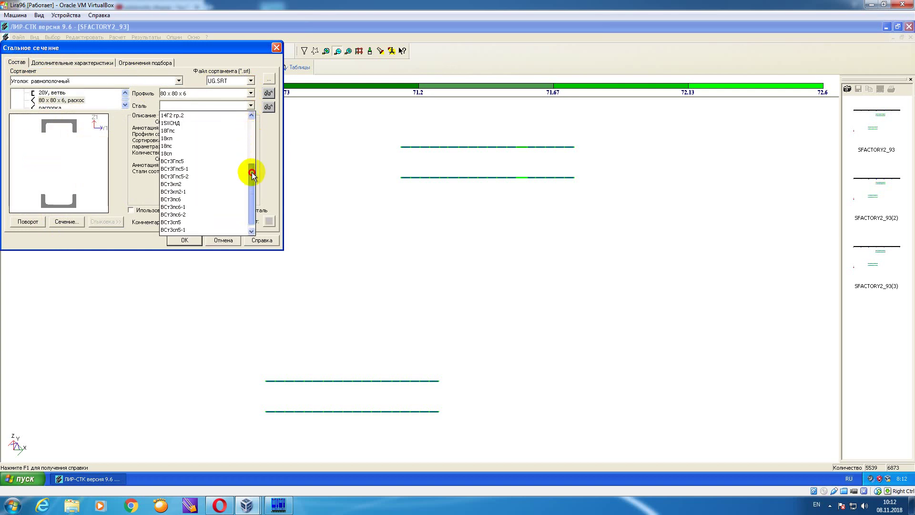
click(223, 187)
- Assign section 21's распорка an 80 x 80 x 6 equal angle from UG.SRT
click(55, 107)
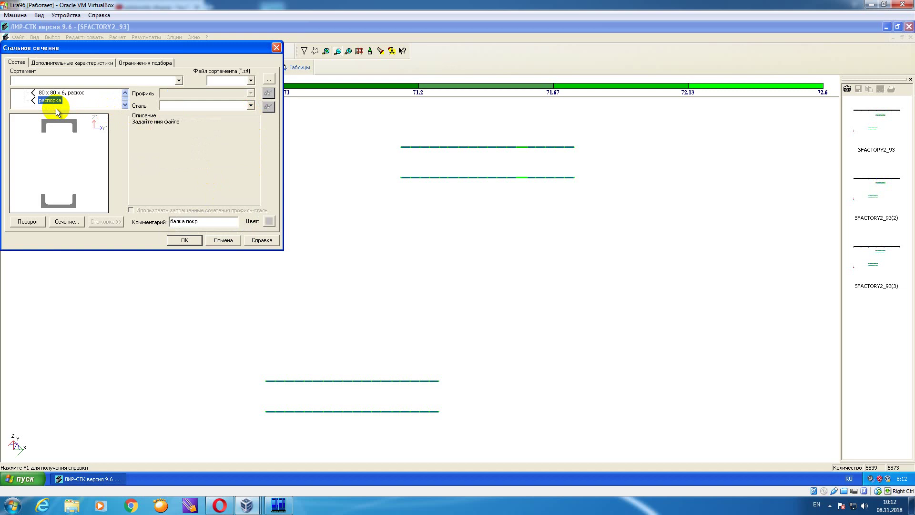
click(251, 80)
drag(252, 94, 253, 156)
click(241, 120)
click(251, 93)
click(224, 195)
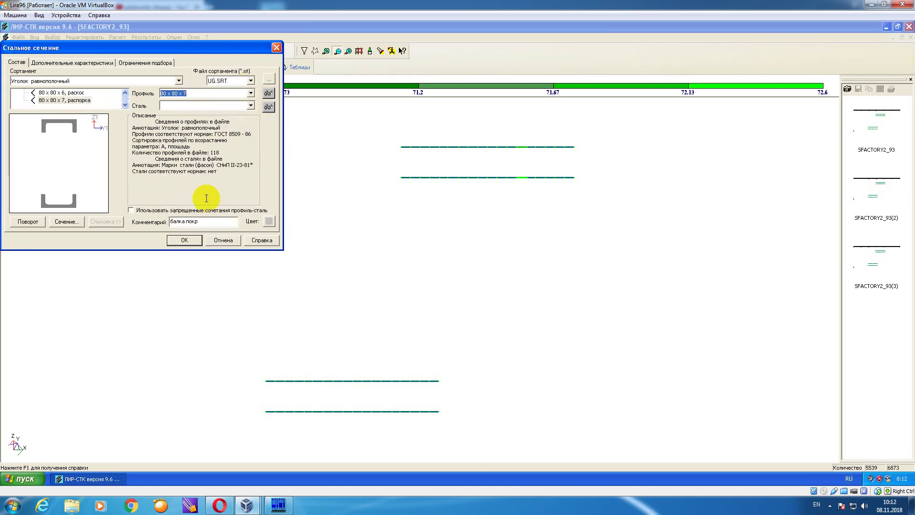
click(250, 94)
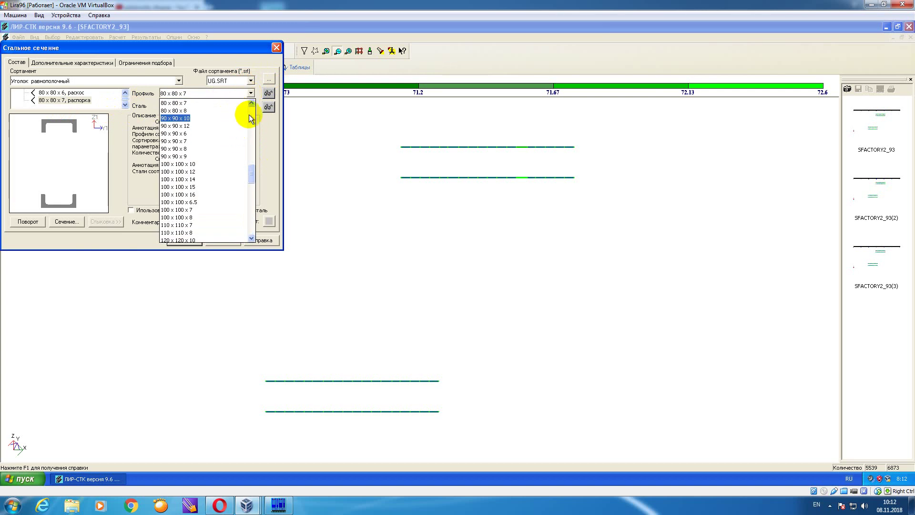
scroll(240, 107, up, 1)
click(235, 106)
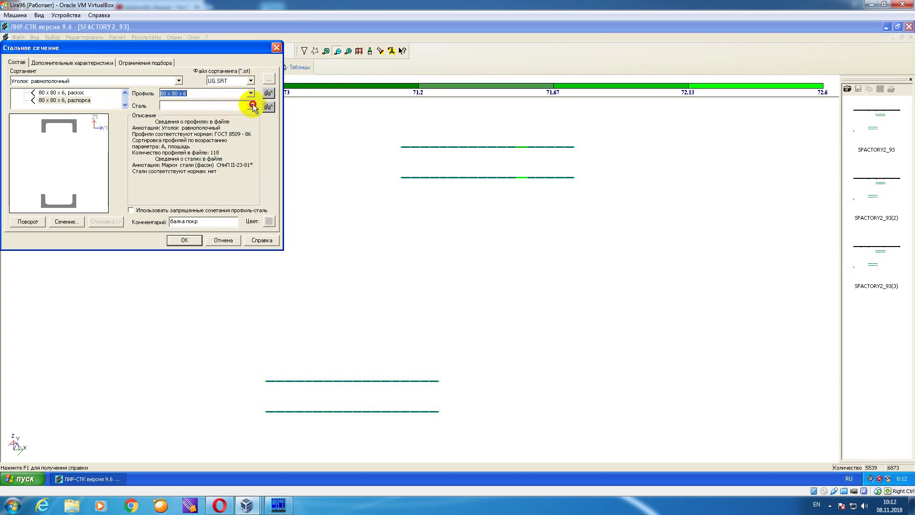
- Set the steel of section 21's распорка to ВСт3кп2-1 and accept the section's settings
click(252, 106)
drag(254, 119, 251, 173)
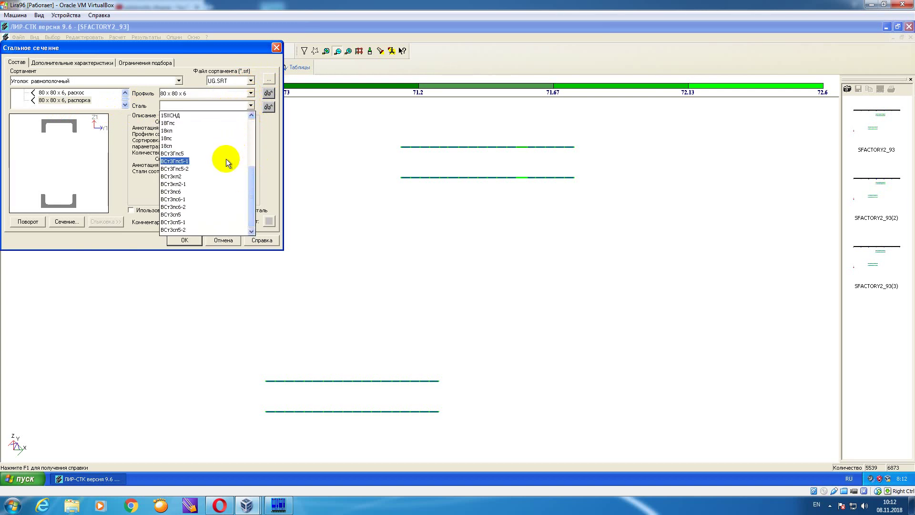
click(222, 185)
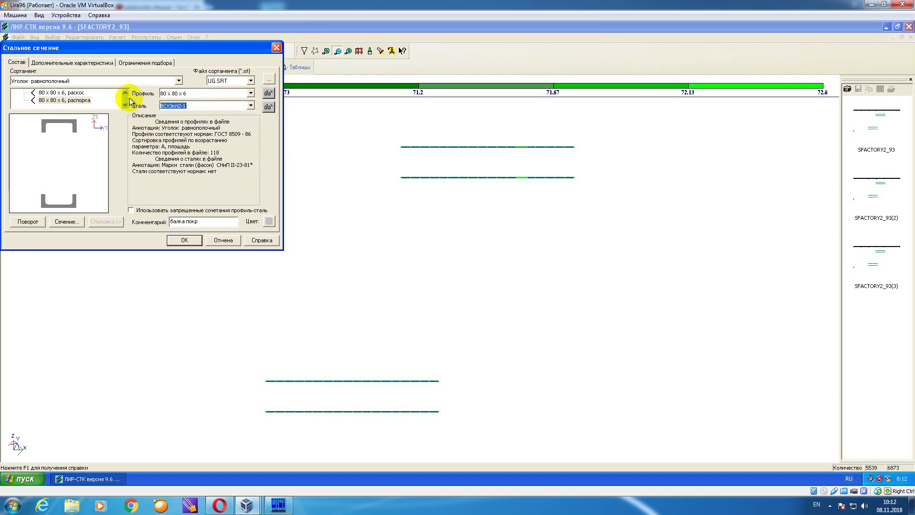
click(81, 63)
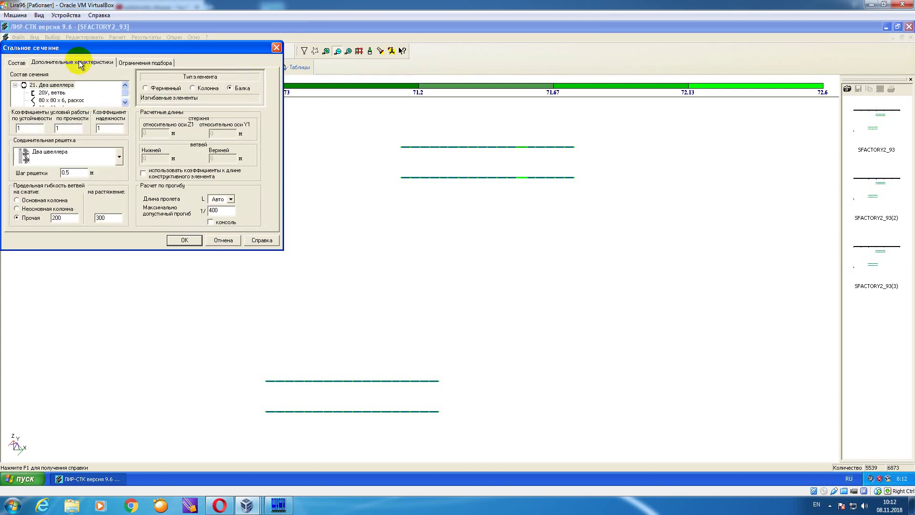
click(184, 240)
- Open section 23 Швеллер 18 for editing and set its steel to ВСт3кп2-1
drag(95, 120, 98, 143)
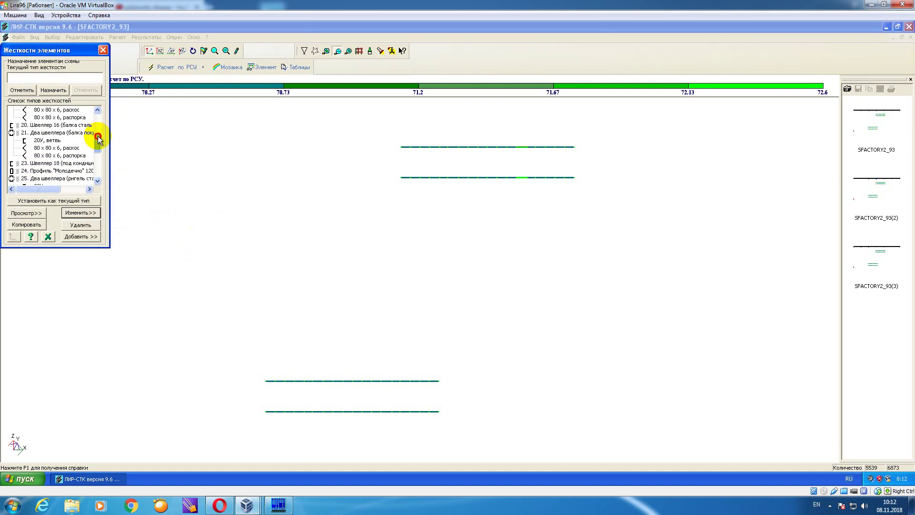
click(90, 164)
click(96, 211)
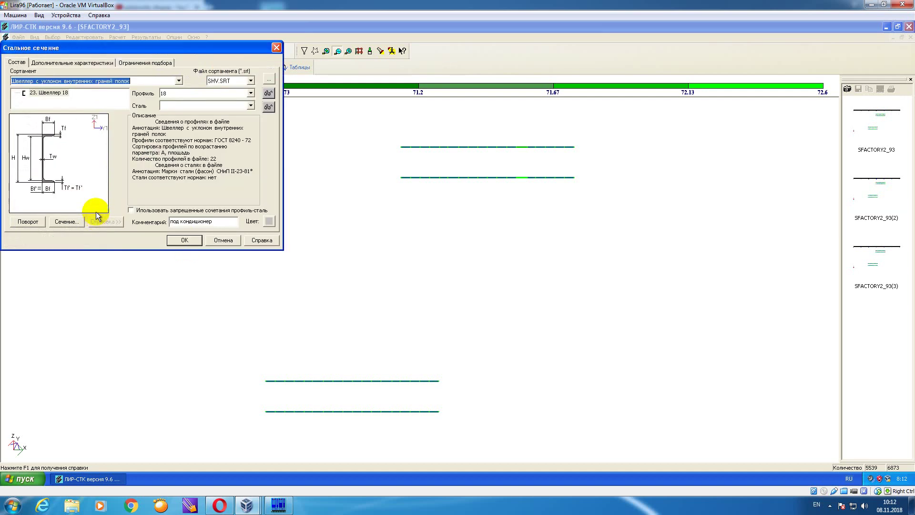
click(251, 107)
scroll(247, 173, down, 5)
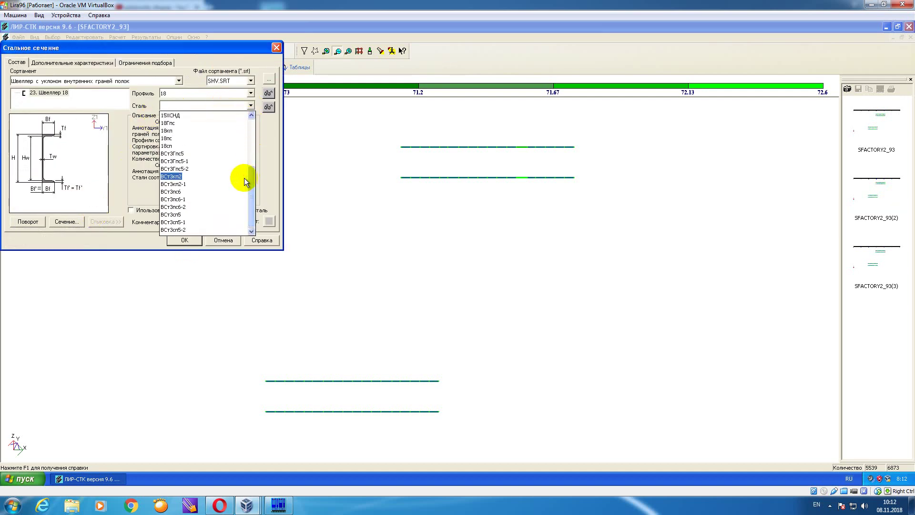
click(219, 184)
- Define section 23 Швеллер 18 as a beam with L ef 1, using the structural-element length coefficient, and accept its settings
click(73, 62)
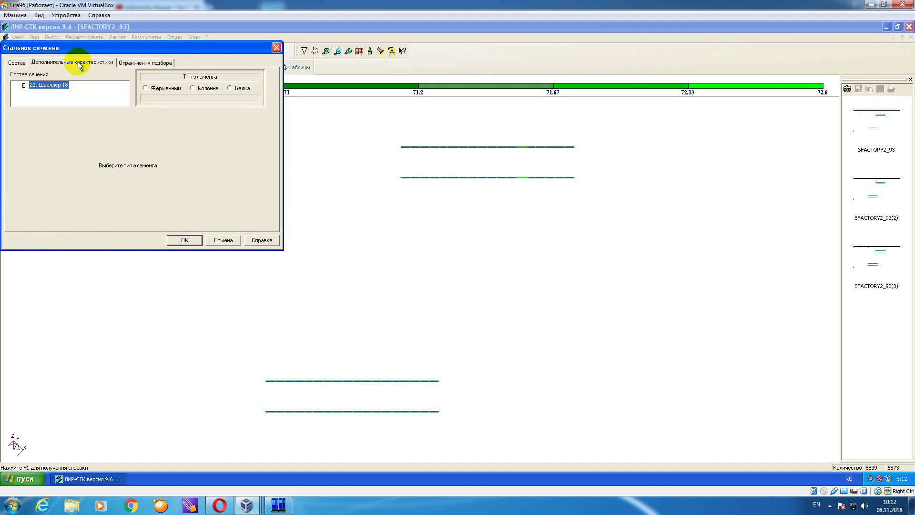
click(231, 88)
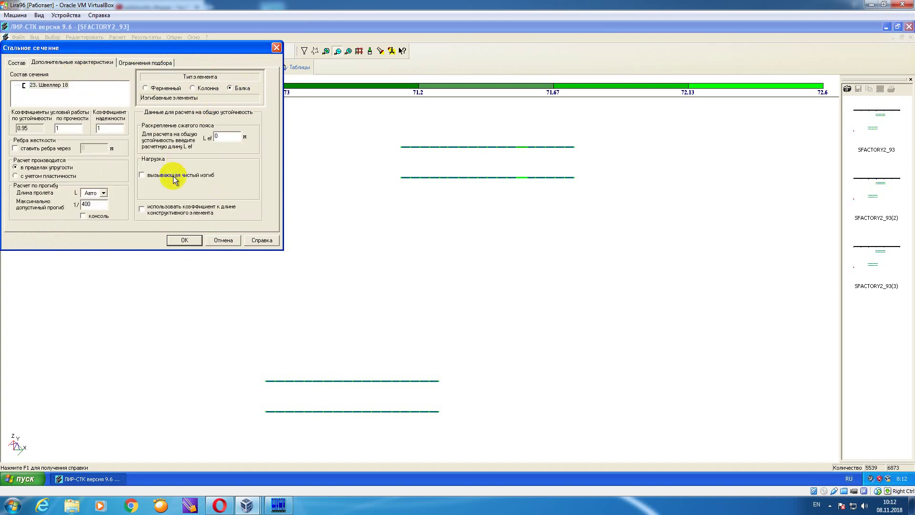
double_click(217, 137)
text(1)
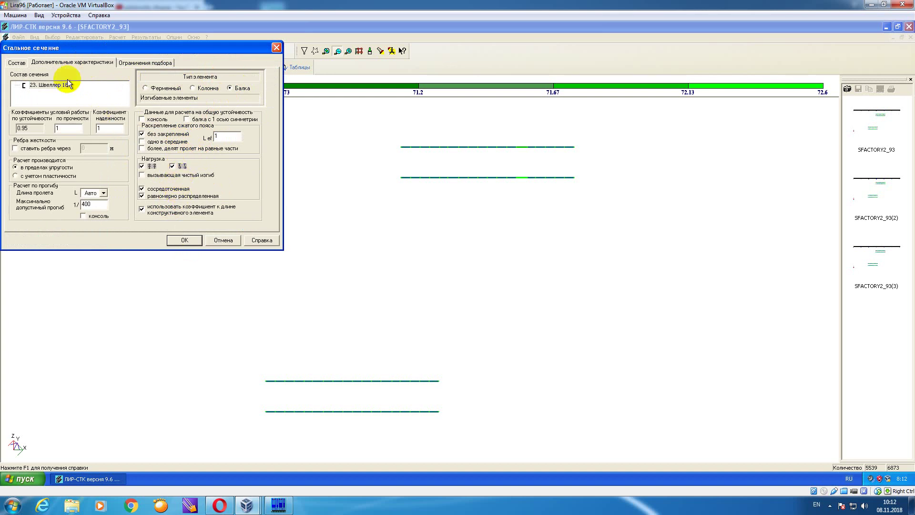
click(17, 63)
click(184, 240)
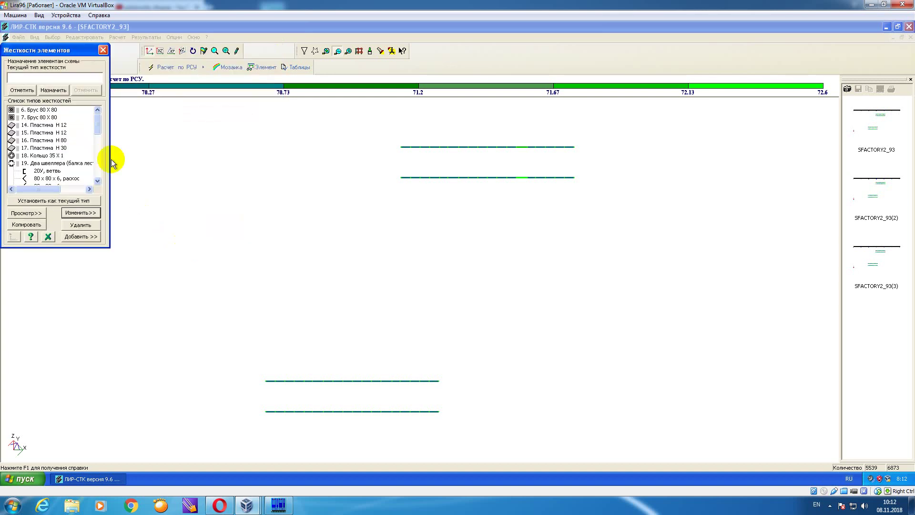
- Open section 24 Профиль "Молодечно" 120 x 60 x 4 for editing and set its steel to С235
drag(98, 123, 99, 143)
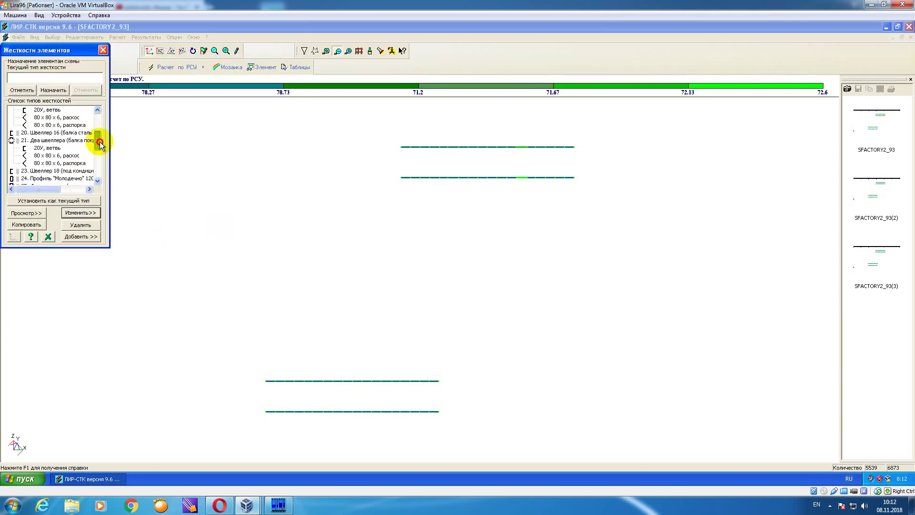
click(76, 179)
click(81, 212)
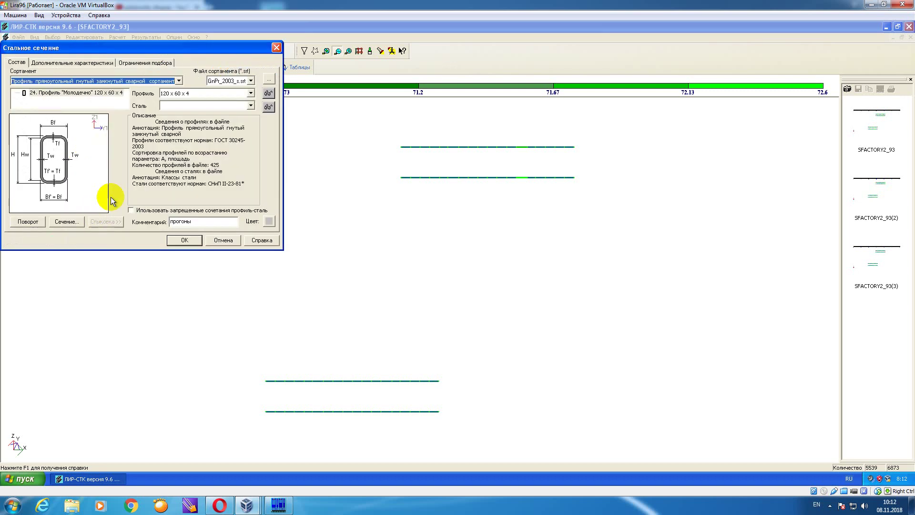
click(251, 106)
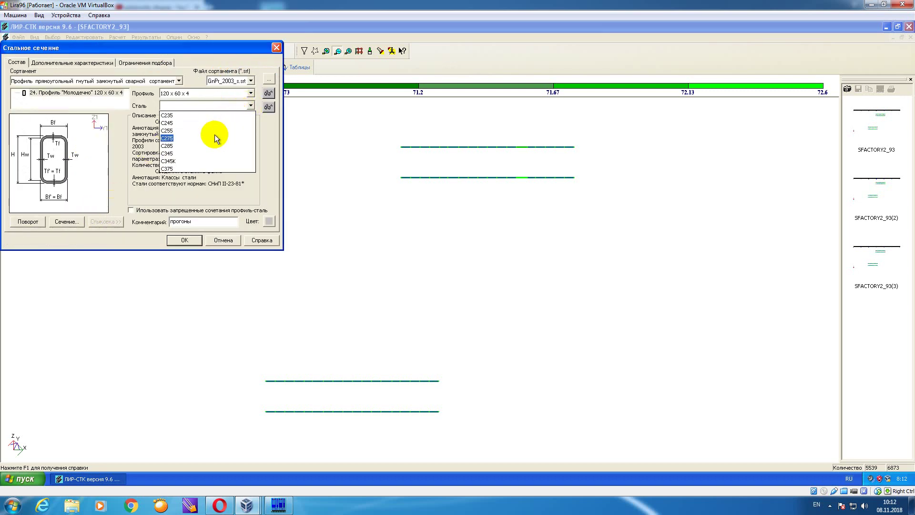
click(208, 115)
- Define section 24 as a beam using the length coefficient, with multiple restraints dividing the span equally, and accept its settings
click(103, 63)
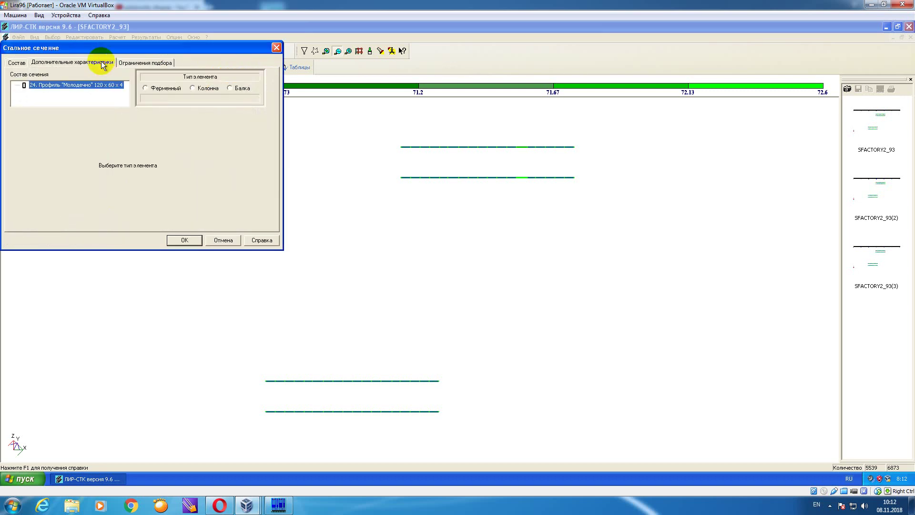
click(230, 89)
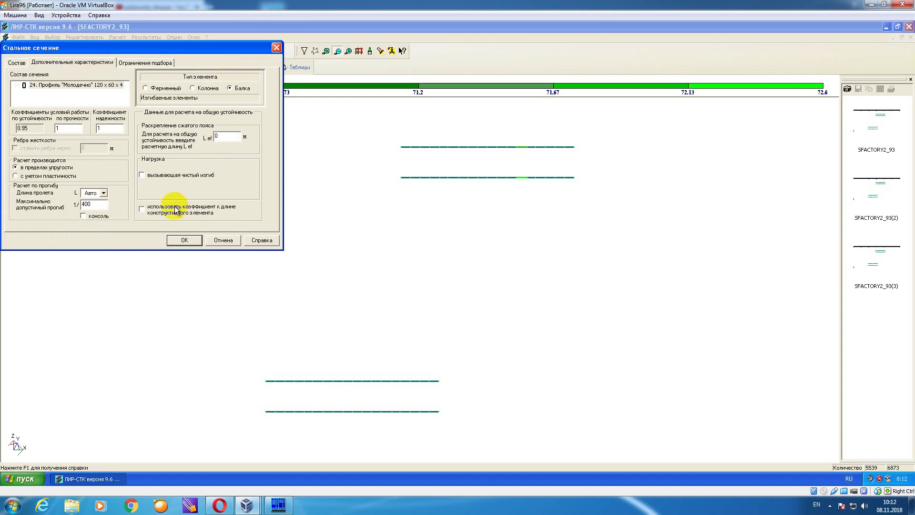
click(176, 210)
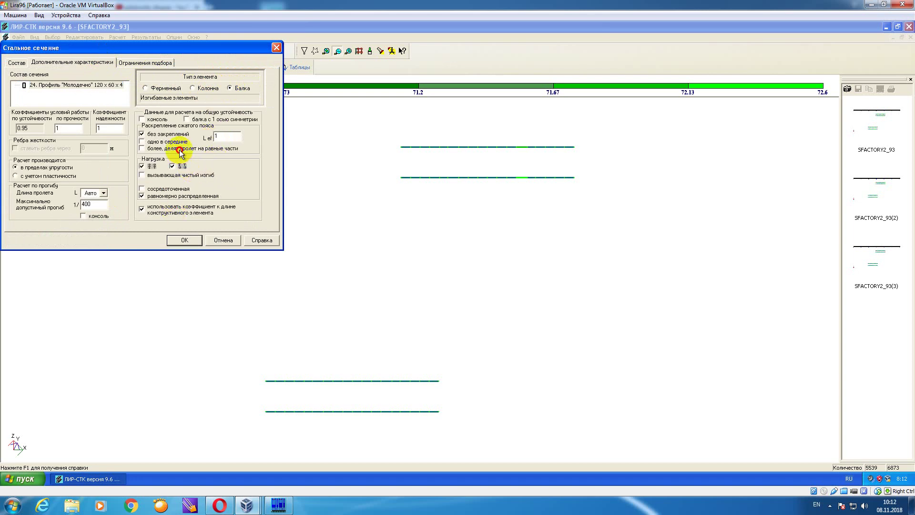
click(180, 149)
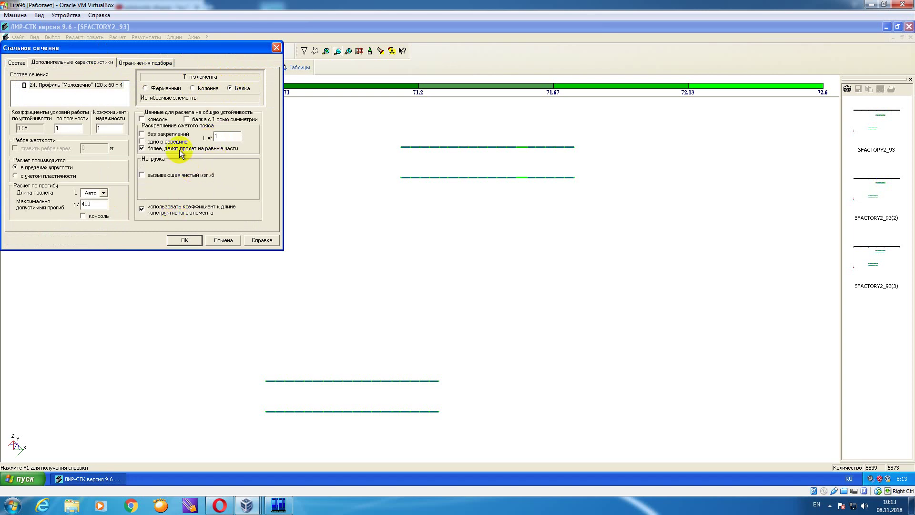
click(183, 239)
- Open section 25 Два швеллера (ригель сталь) for editing and set its 20У ветвь steel to ВСт3кп2-1
scroll(99, 121, down, 3)
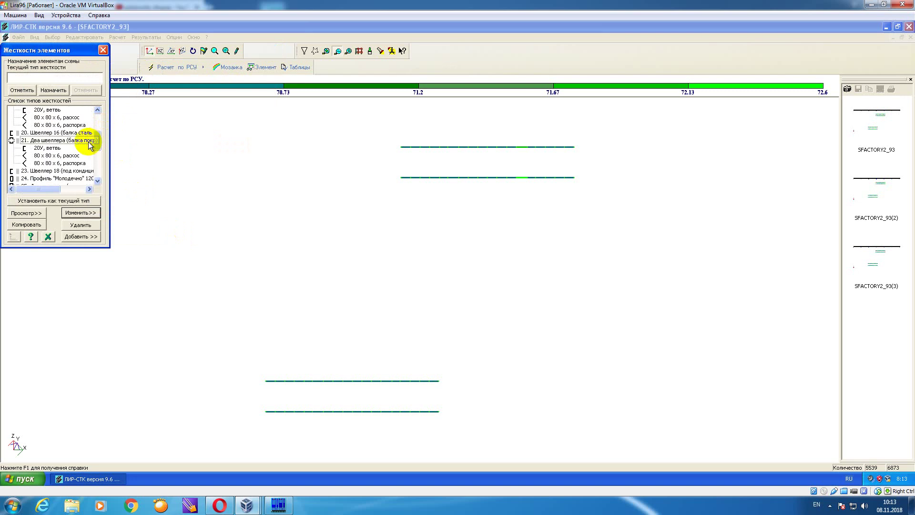
click(98, 185)
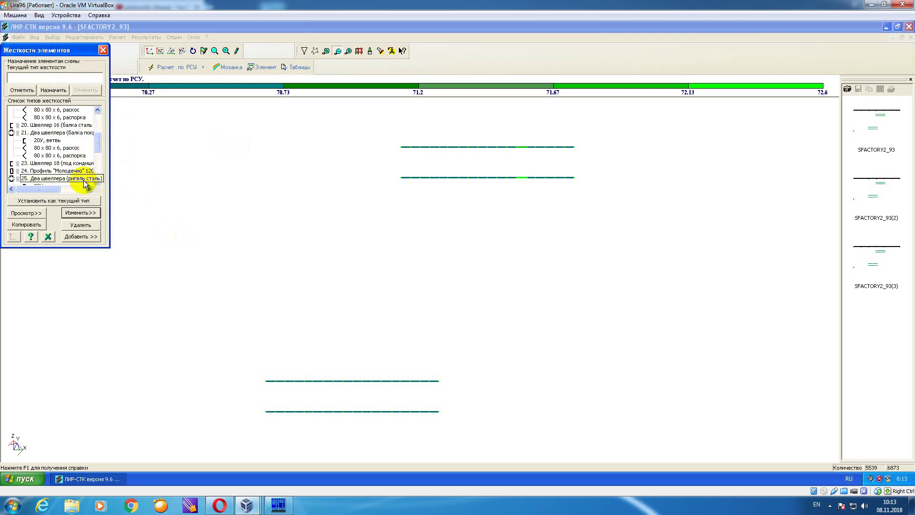
drag(99, 141, 112, 172)
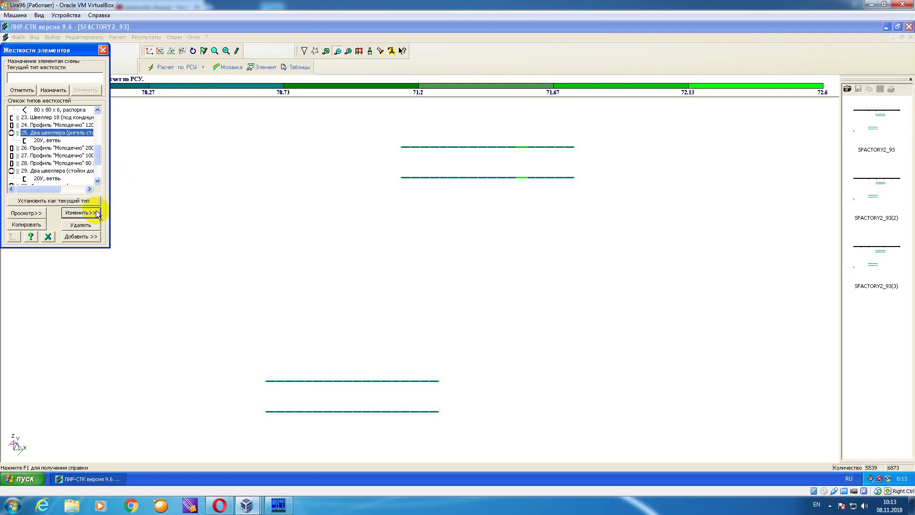
click(81, 212)
click(50, 101)
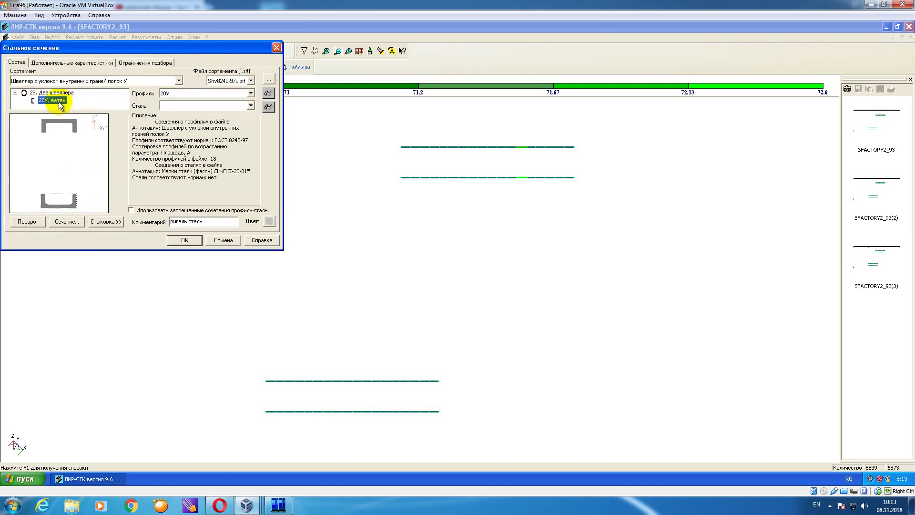
click(249, 106)
drag(252, 119, 253, 190)
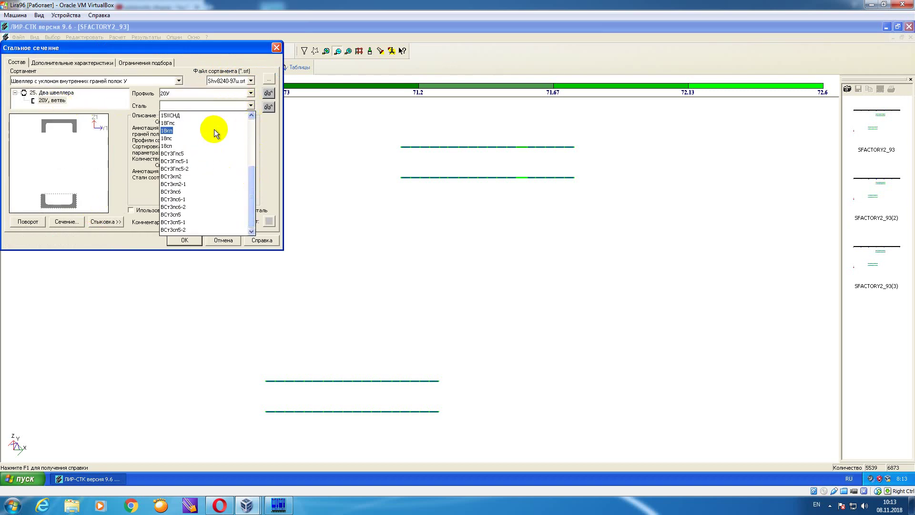
click(210, 184)
- Set the overall steel of the compound section 25 Два швеллера to "как у ветви"
click(63, 92)
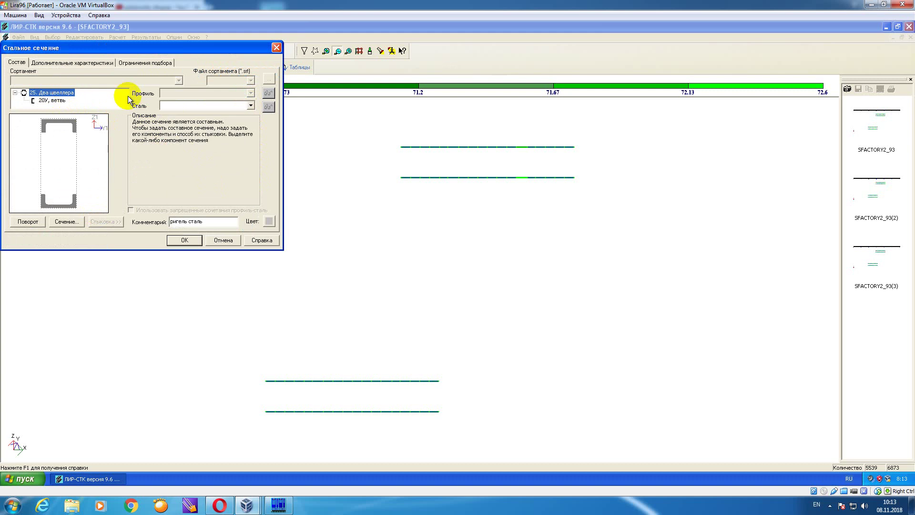
click(251, 106)
click(233, 114)
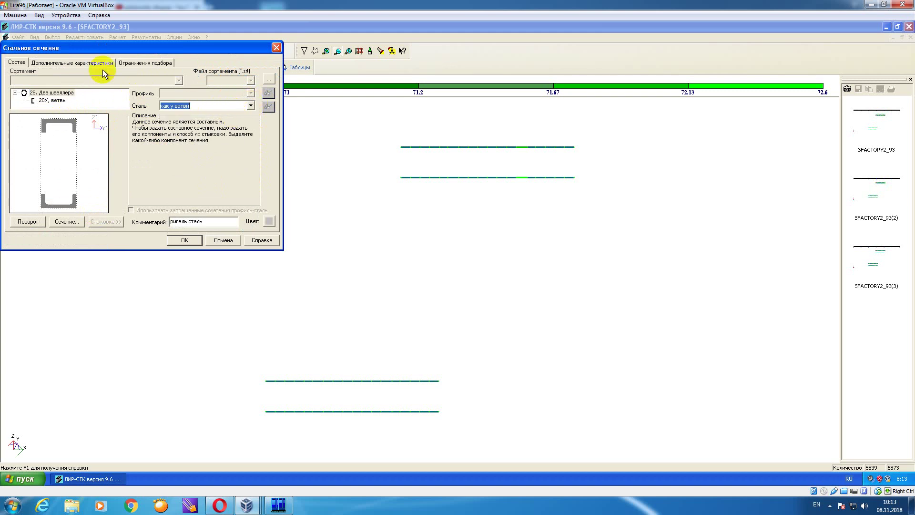
- Define section 25 as a beam with the Два швеллера connecting lattice, 0.5 m lattice spacing and the Прочая slenderness limit
click(94, 63)
click(231, 88)
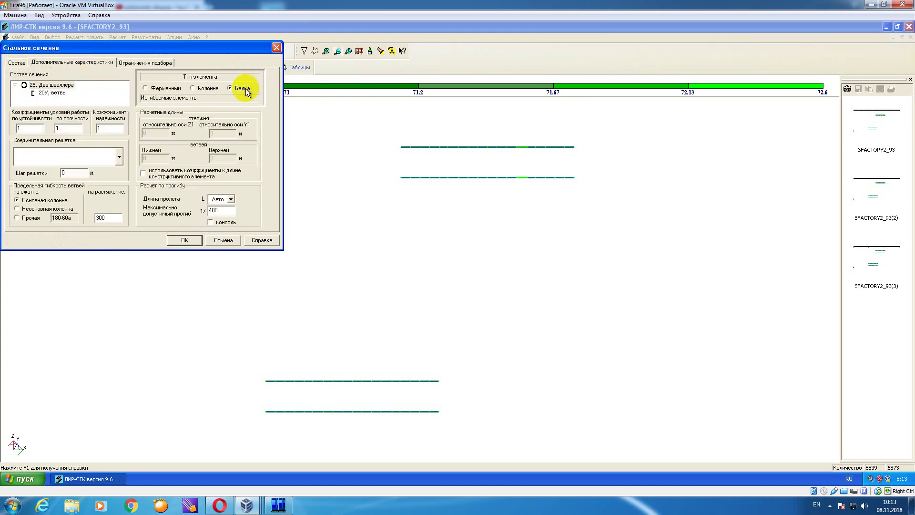
drag(211, 49, 317, 48)
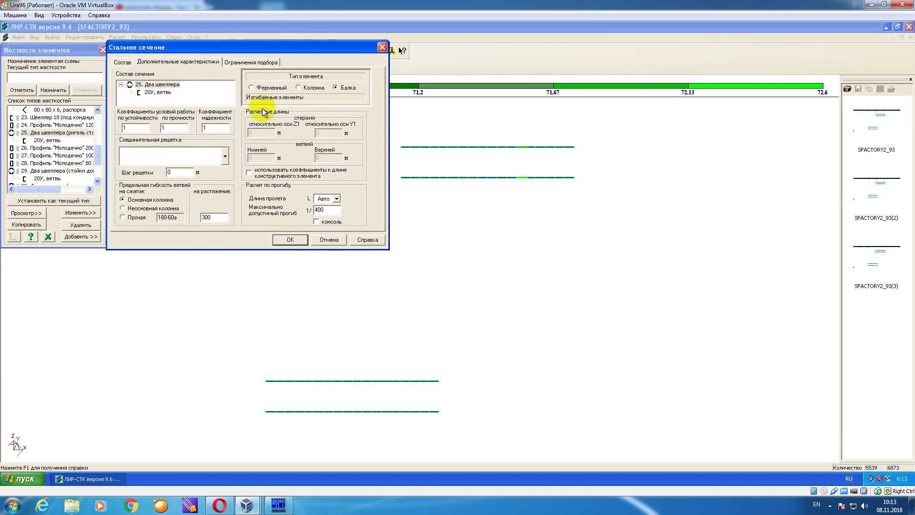
click(226, 155)
click(193, 184)
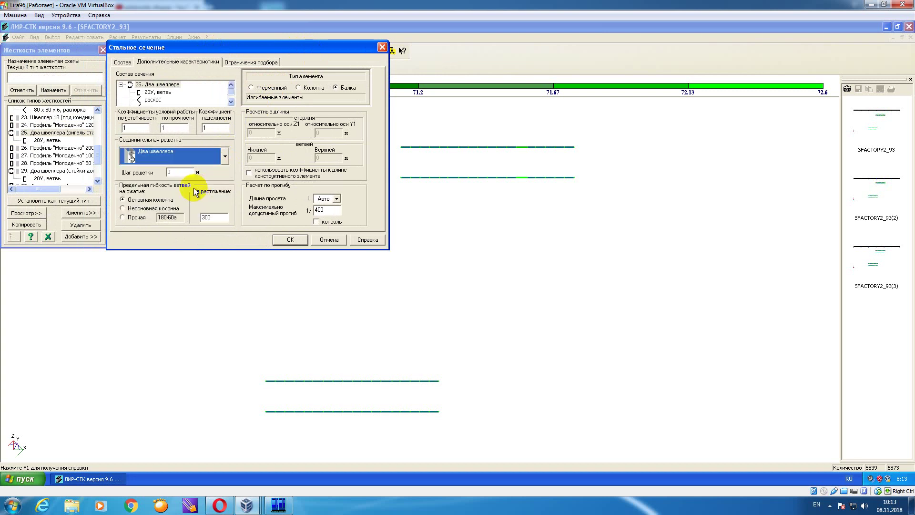
click(138, 217)
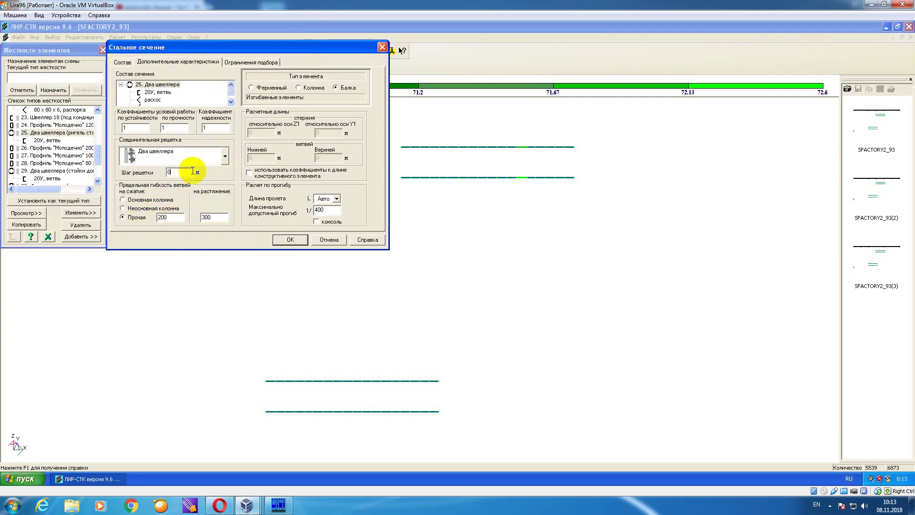
- Assign section 25's раскос an 80 x 80 x 6 equal angle from UG.SRT in steel ВСт3кп2-1
click(122, 62)
click(153, 107)
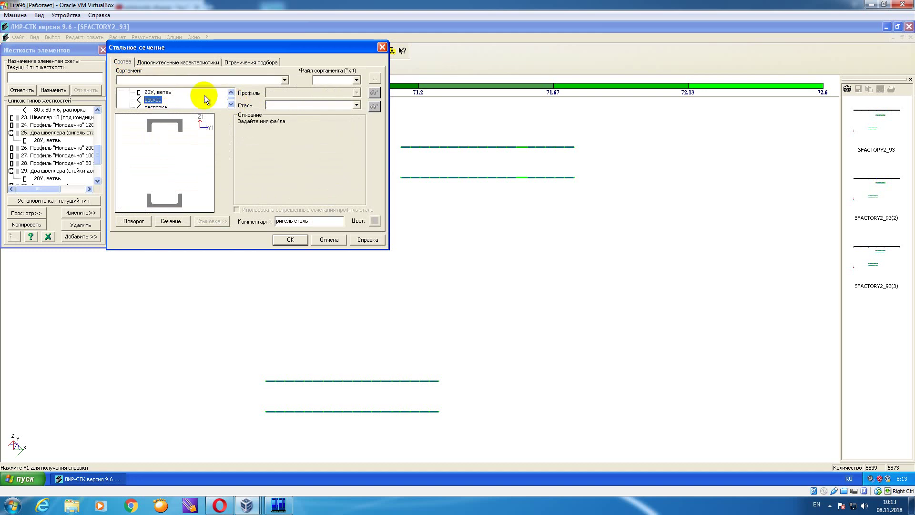
click(356, 80)
click(361, 125)
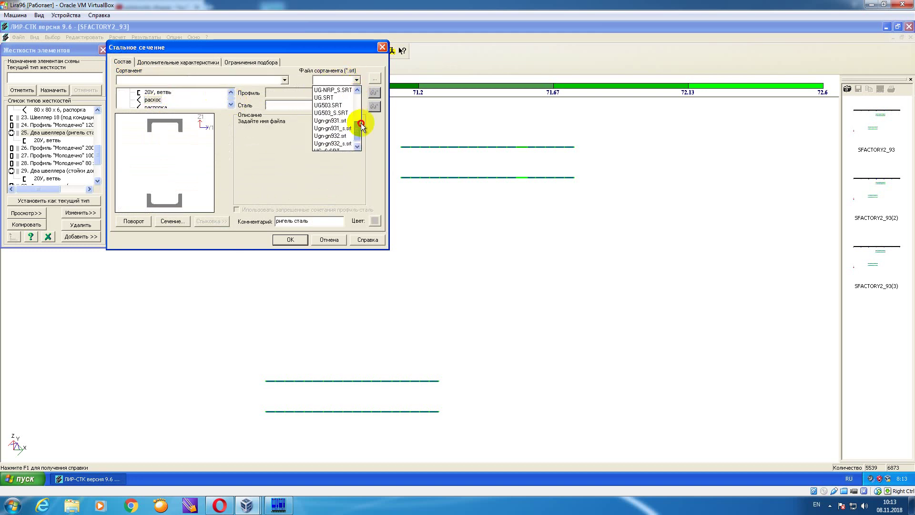
drag(361, 125, 361, 128)
click(356, 92)
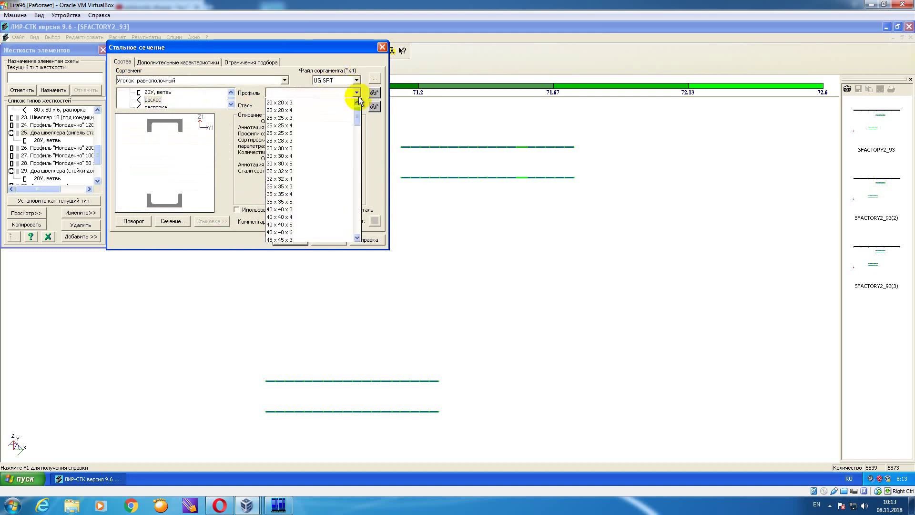
drag(362, 140, 362, 155)
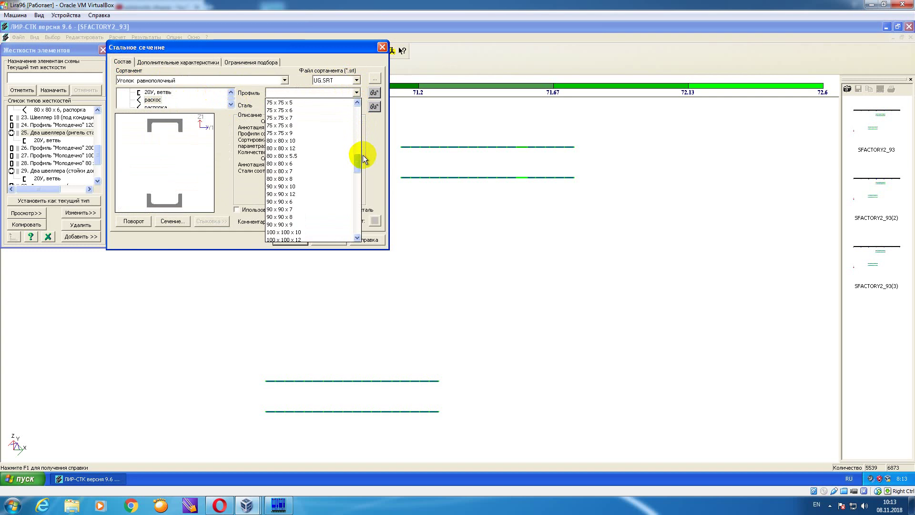
click(333, 160)
click(356, 105)
drag(358, 122, 353, 170)
click(322, 190)
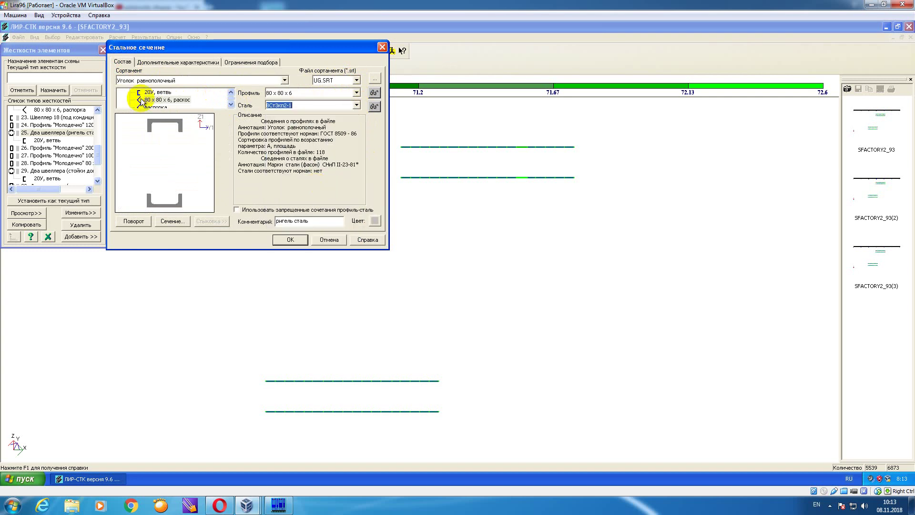
- Assign section 25's распорка an 80 x 80 x 6 equal angle from UG.SRT
click(156, 104)
click(356, 80)
drag(358, 92, 360, 157)
click(337, 117)
click(357, 92)
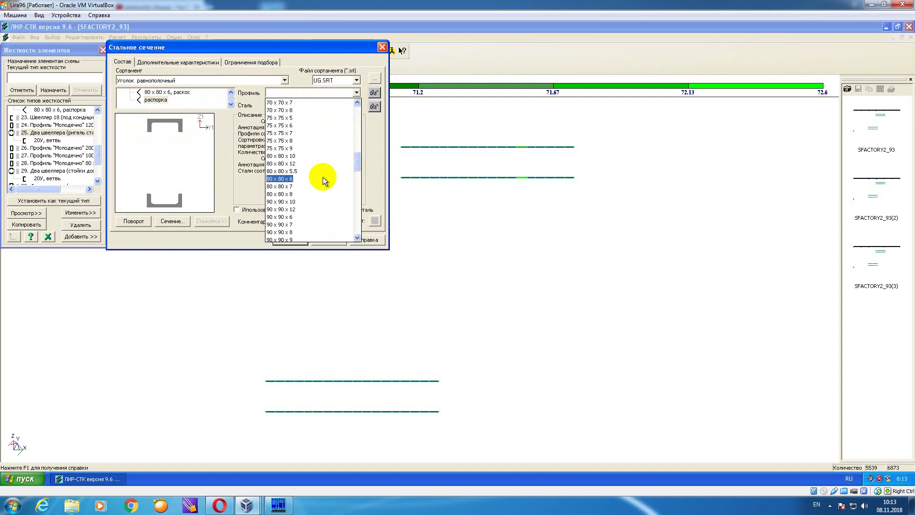
click(324, 179)
- Set the steel of section 25's распорка to ВСт3кп2-1 and accept the section's settings
click(357, 105)
drag(357, 120, 358, 185)
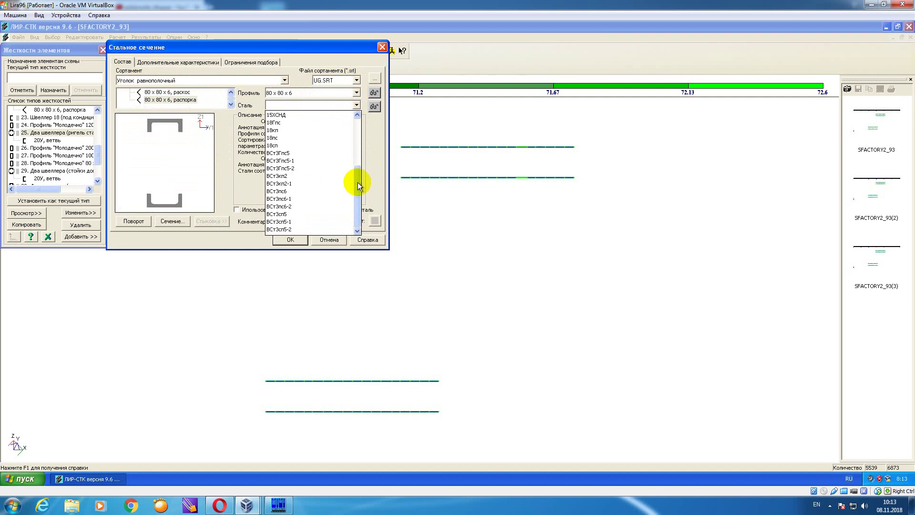
click(322, 184)
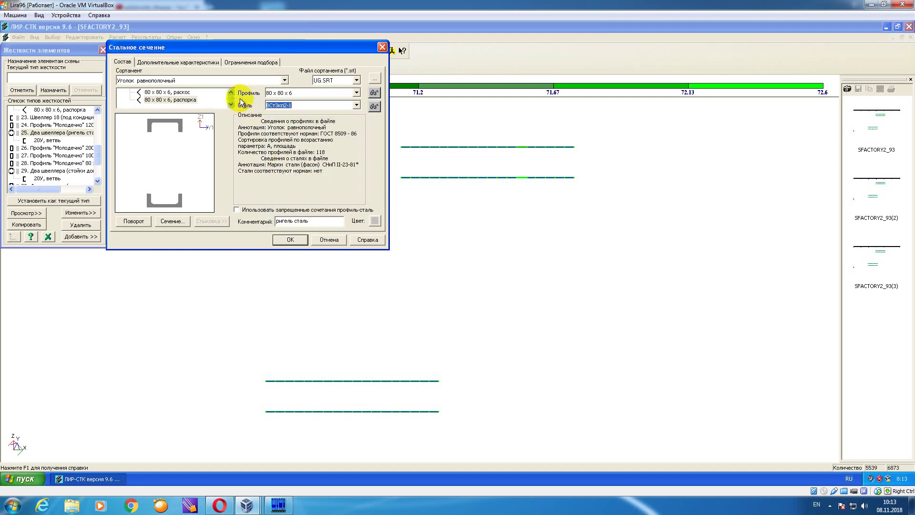
click(207, 62)
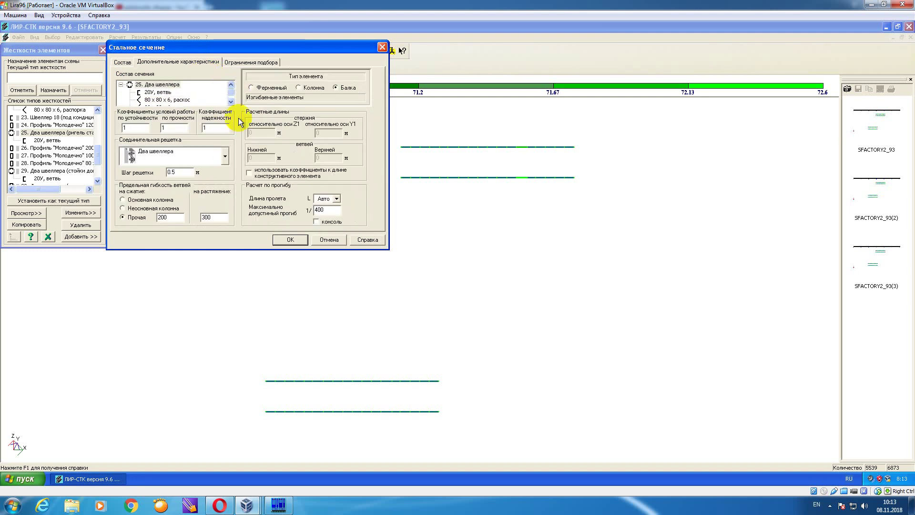
click(294, 239)
- Edit section 26, the 200 x 8 Молодечно profile, and assign its steel grade
drag(98, 130, 102, 156)
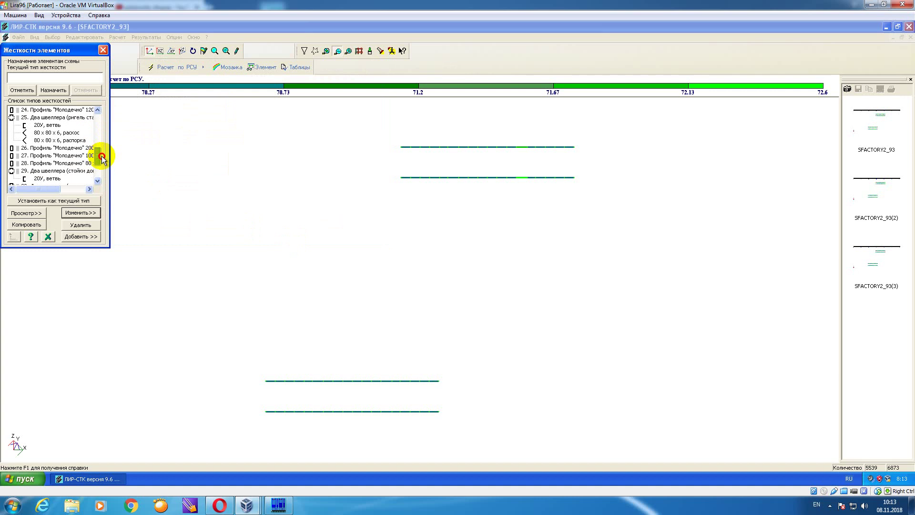
click(62, 149)
click(81, 212)
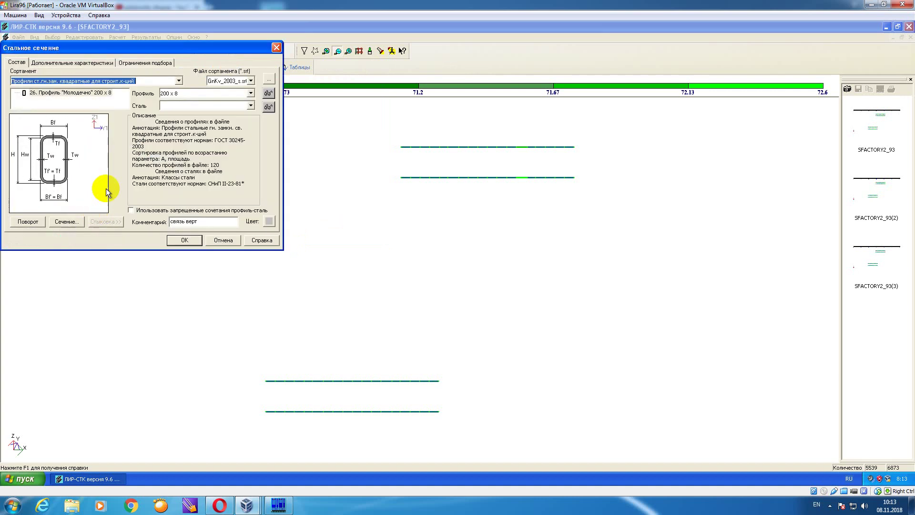
click(250, 105)
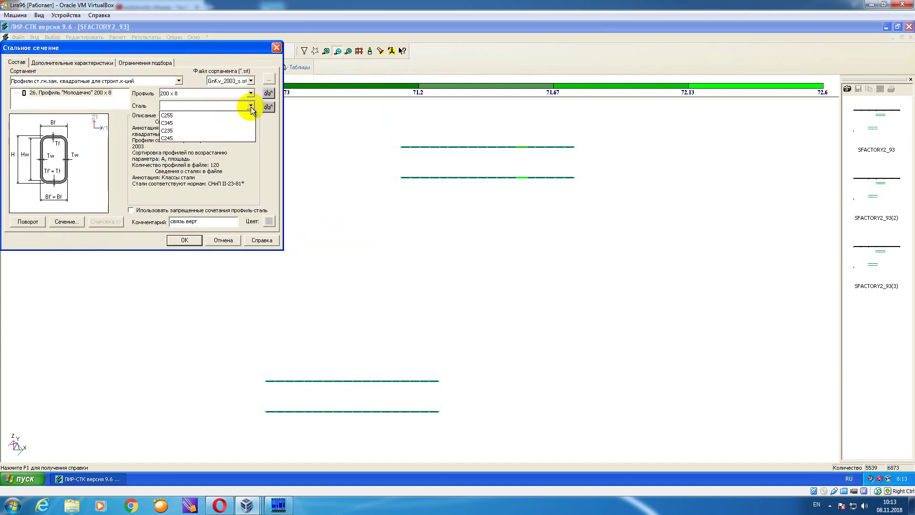
click(220, 126)
- Define section 26 as a Ферменный element with structural-element length coefficients of 1 about Z1 and Y1, and accept the settings
click(108, 62)
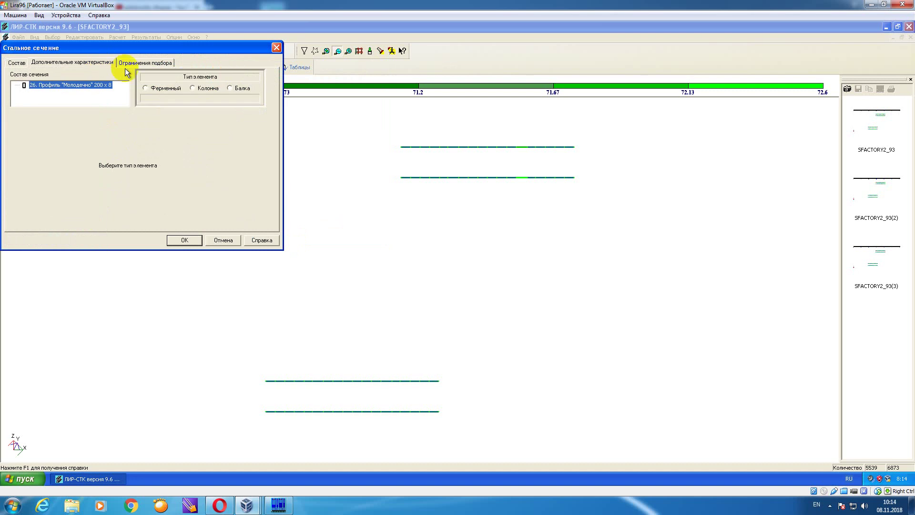
click(168, 90)
click(167, 127)
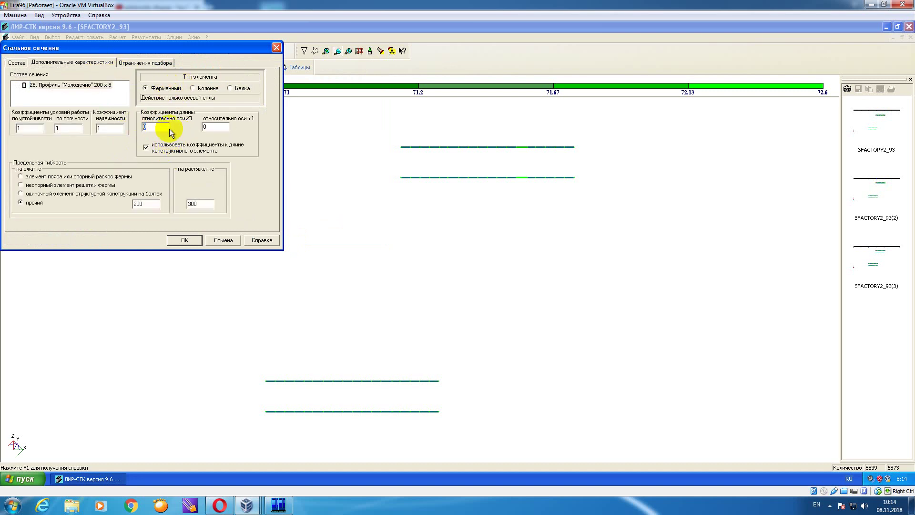
double_click(210, 127)
text(1)
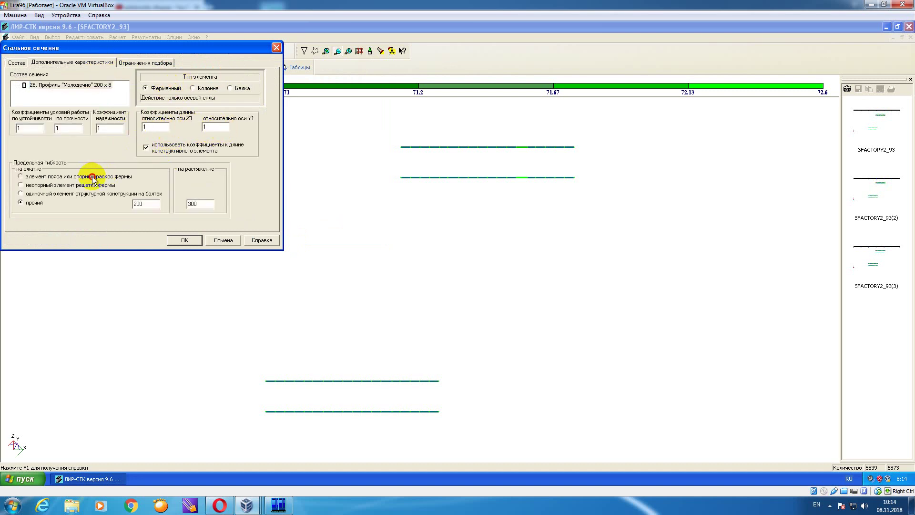
click(182, 238)
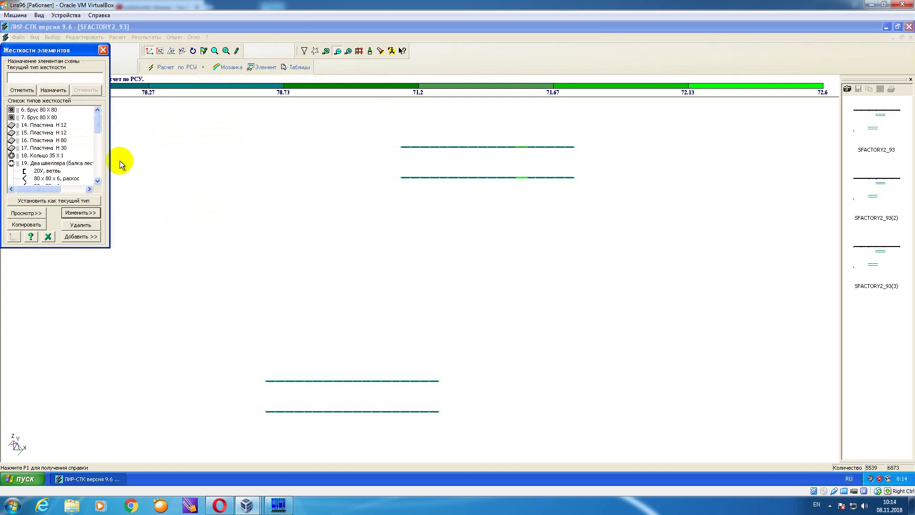
- Edit section 27, the 100 x 4 Молодечно profile, and assign it steel С235
drag(98, 116, 106, 146)
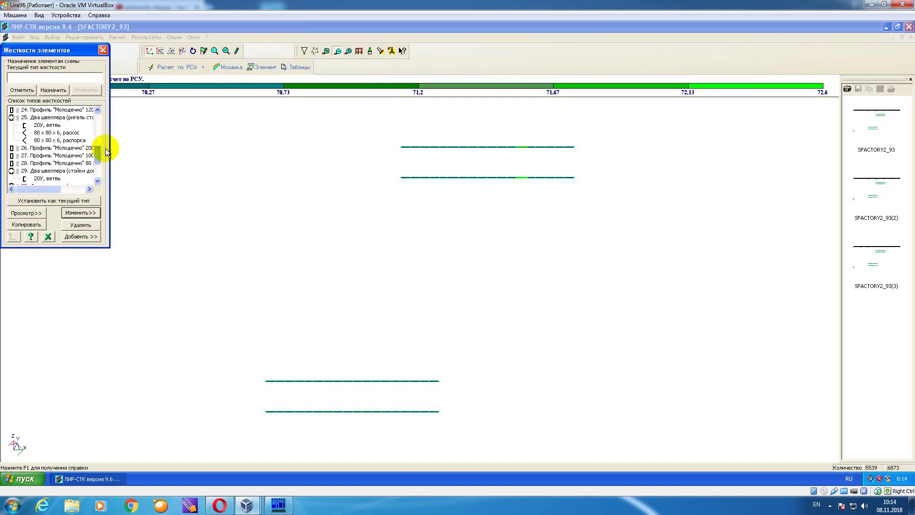
click(91, 156)
click(90, 212)
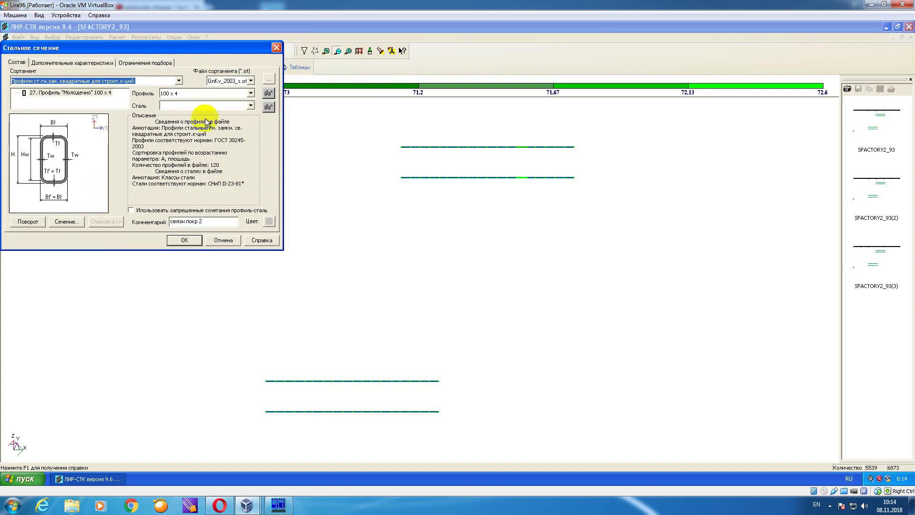
click(250, 106)
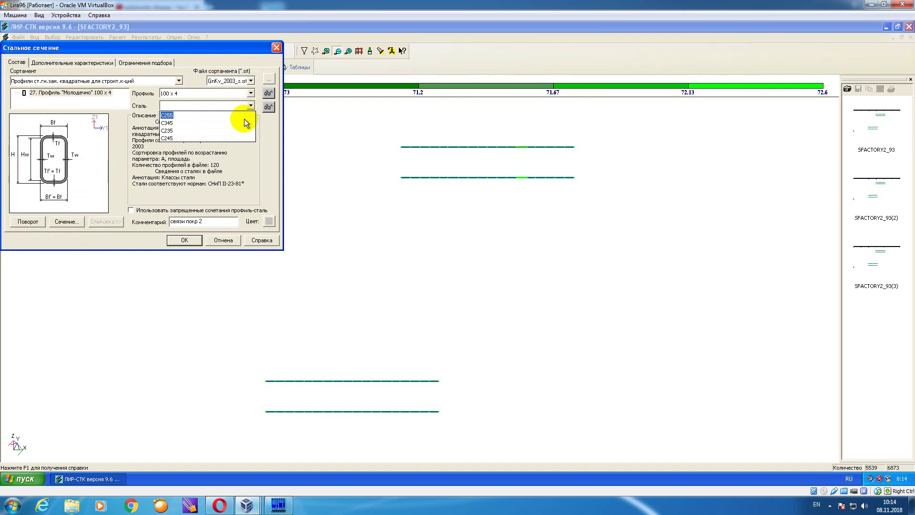
click(239, 129)
- Define section 27 as a Ферменный element with structural-element length coefficients of 1 about Z1 and Y1, and accept the settings
click(96, 63)
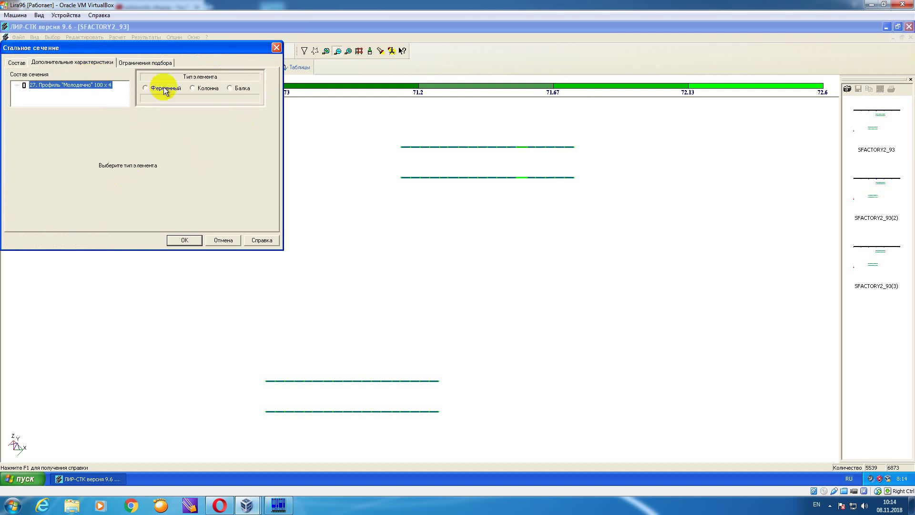
drag(166, 53, 283, 58)
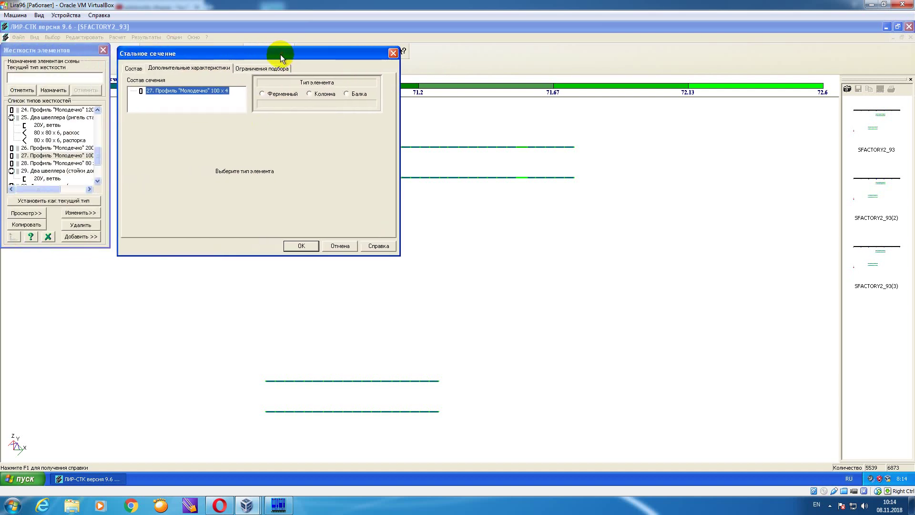
click(284, 94)
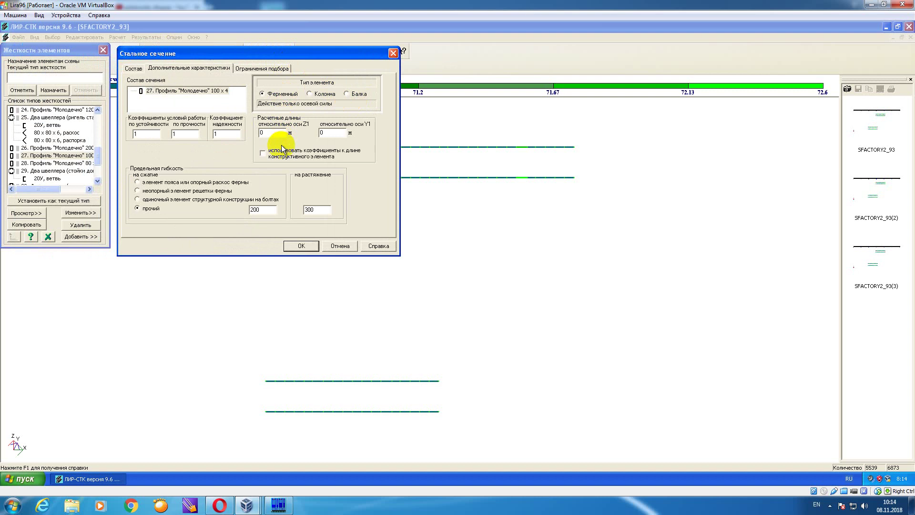
text(1)
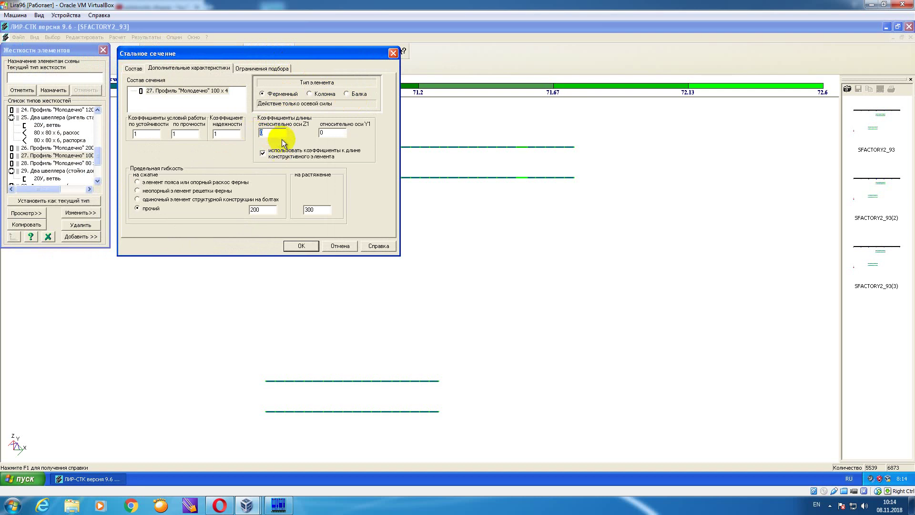
double_click(324, 132)
text(1)
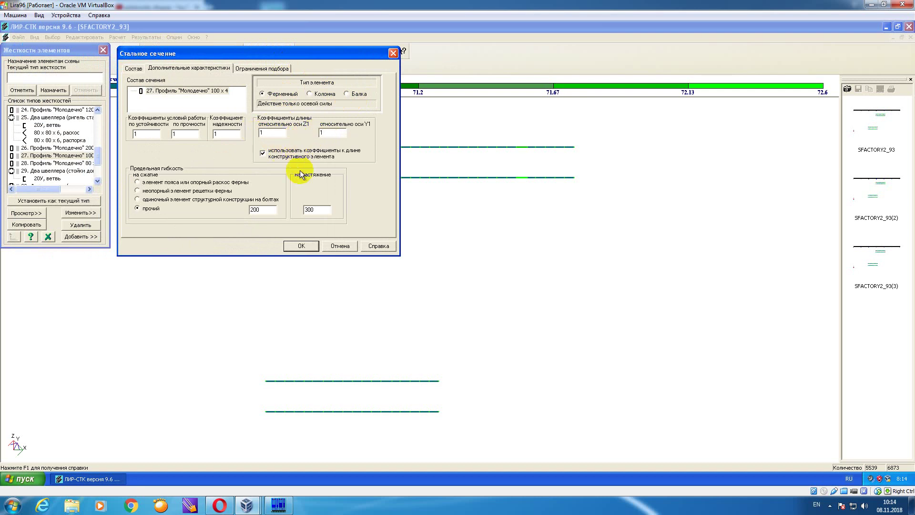
click(301, 245)
- Edit section 28, the 80 x 4 Молодечно profile, and assign it steel С235
drag(103, 125, 102, 162)
click(81, 212)
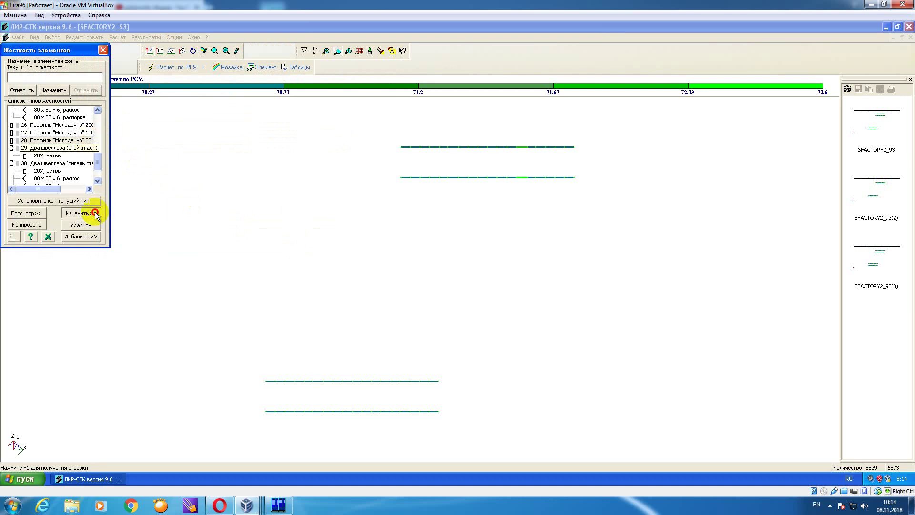
click(251, 106)
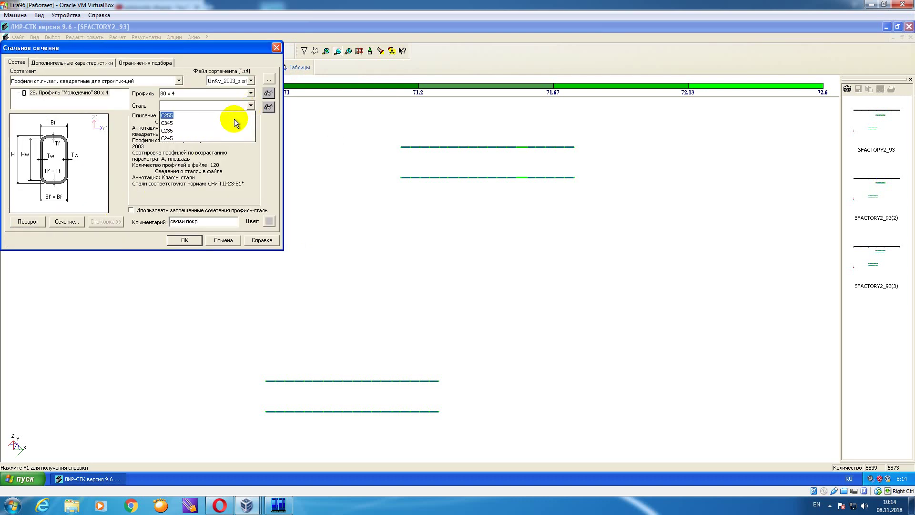
click(230, 130)
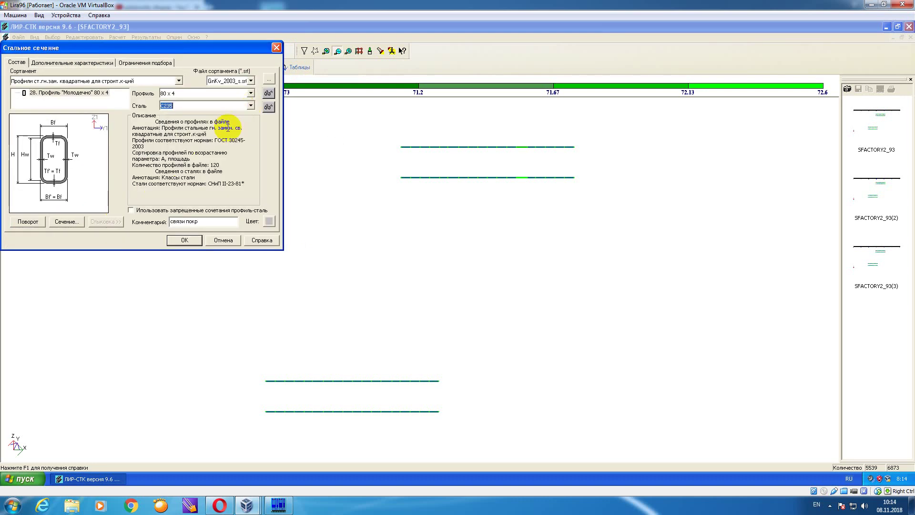
- Define section 28 as a Ферменный element with structural-element length coefficients of 1 about Z1 and Y1, and accept the settings
click(97, 64)
click(170, 88)
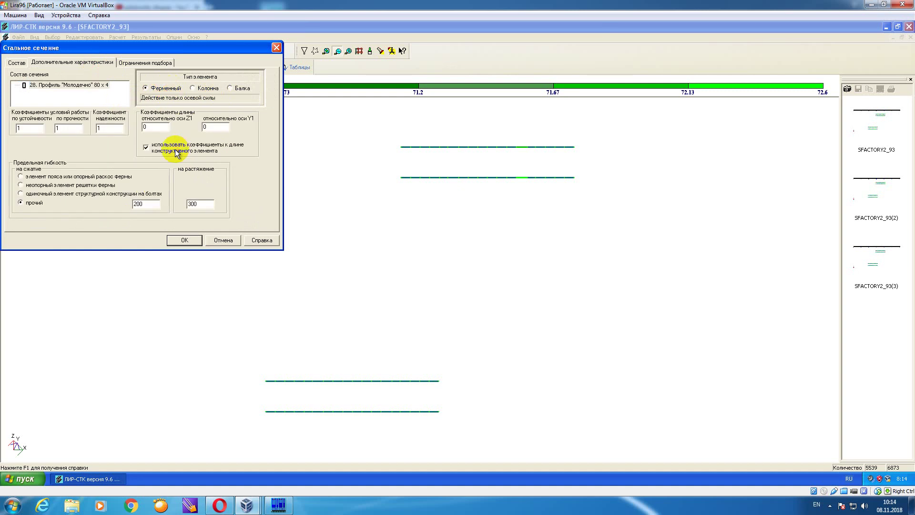
double_click(158, 129)
text(1)
double_click(220, 128)
text(1)
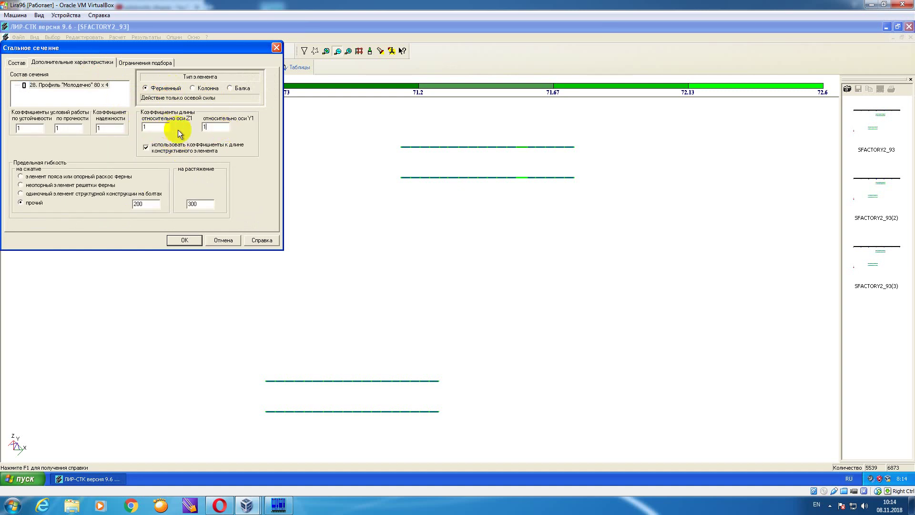
click(179, 243)
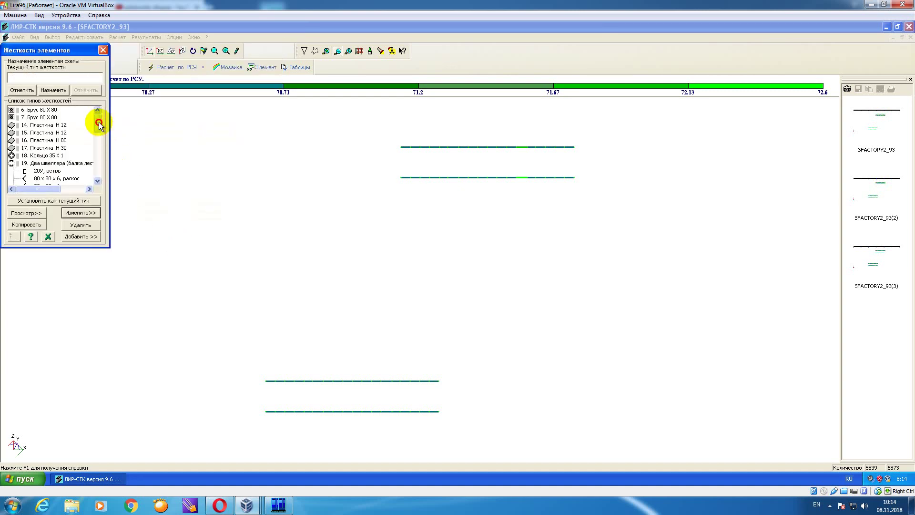
- Reopen section 28 to check its profile and assigned steel, closing it without changes
drag(99, 118, 105, 156)
click(94, 155)
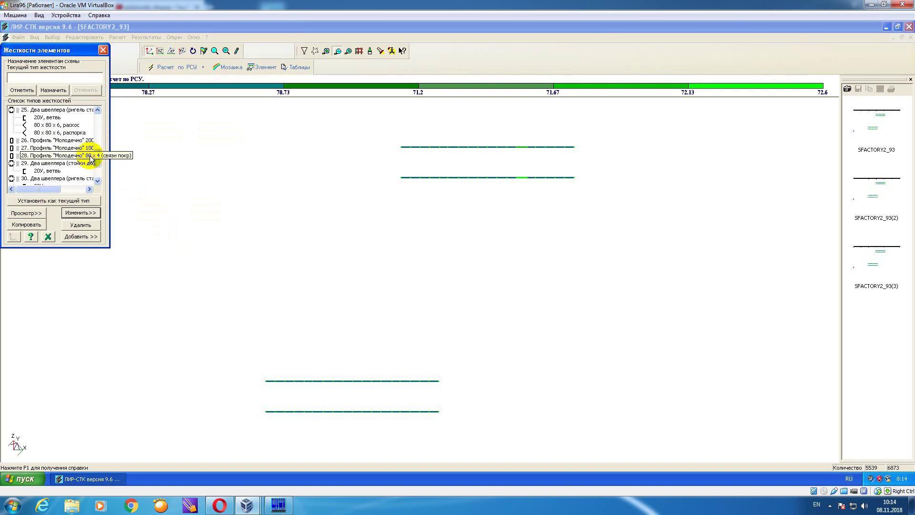
click(93, 213)
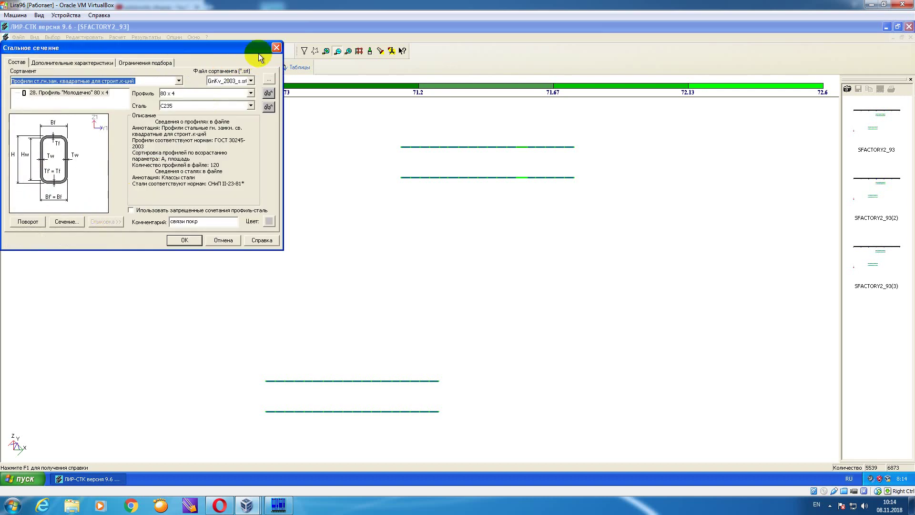
click(274, 51)
- Assign steel ВСт3кп2-1 to the 20У branch of two-channel section 29 and set the whole section's steel to как у ветви
drag(104, 116, 102, 156)
click(79, 163)
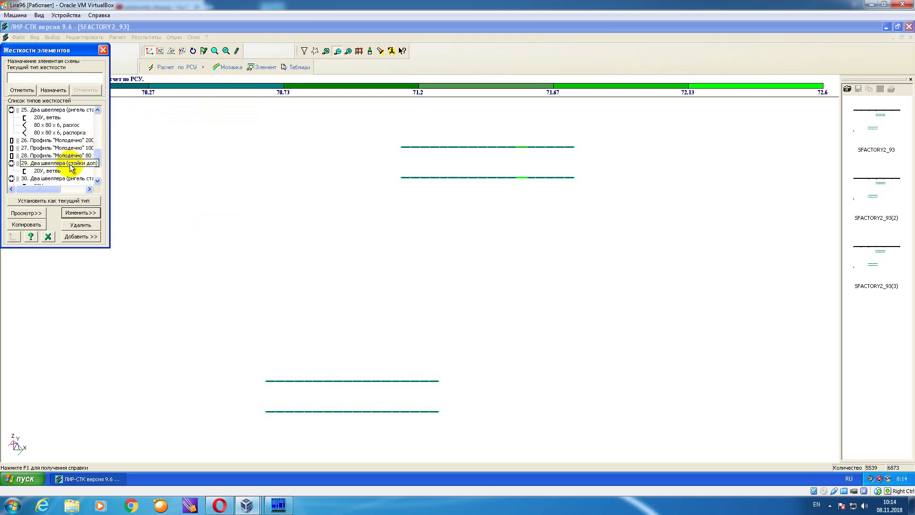
click(81, 213)
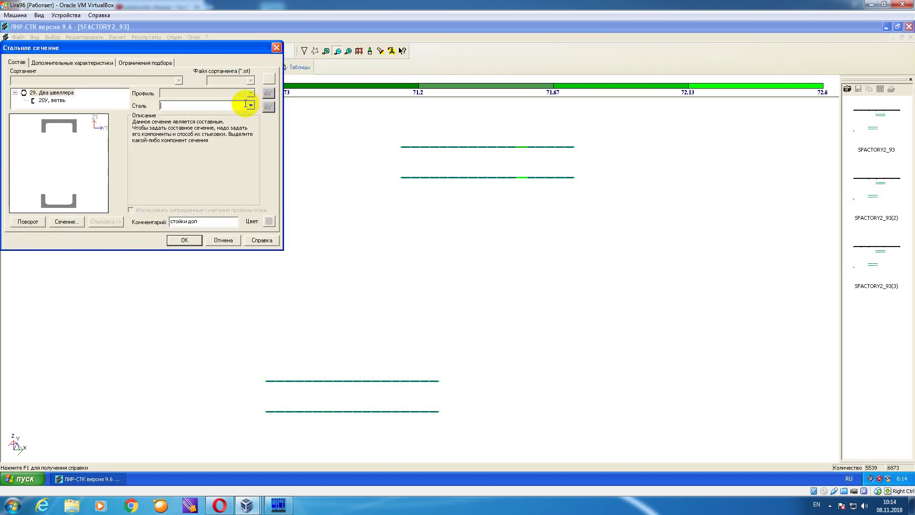
click(63, 99)
click(250, 105)
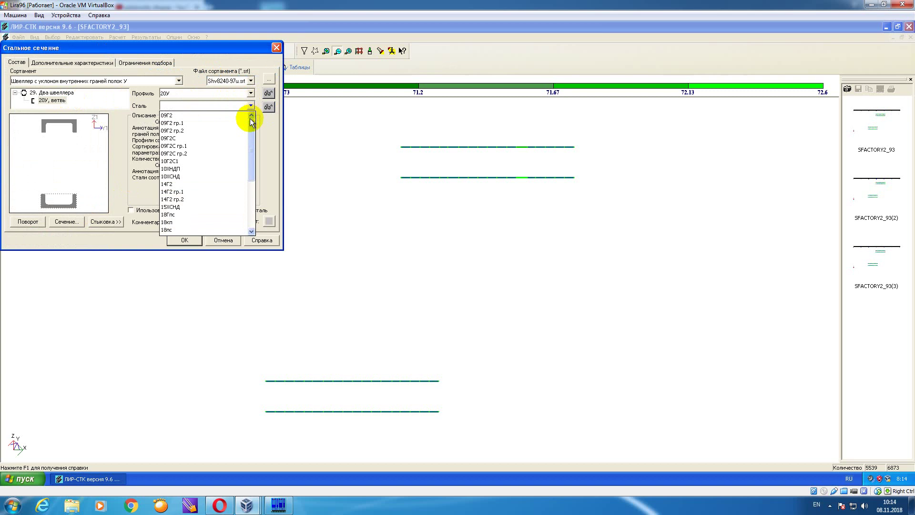
click(252, 167)
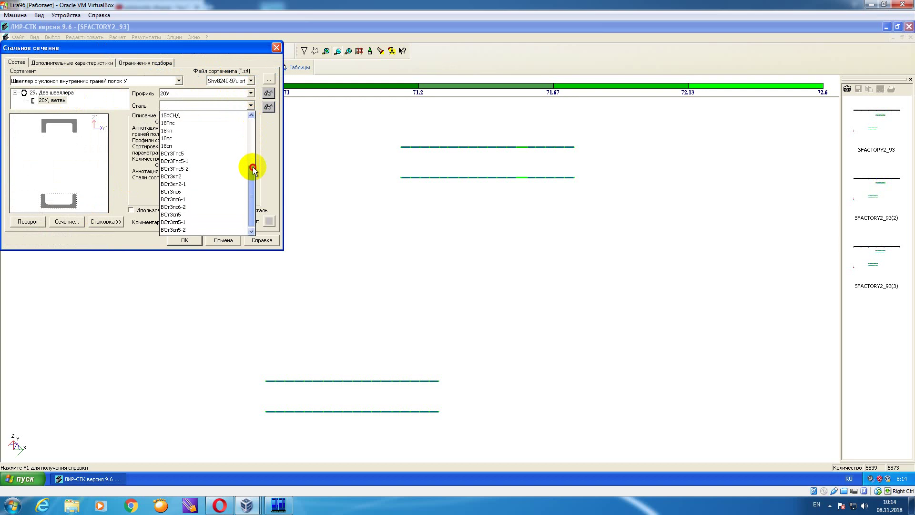
click(203, 184)
click(61, 93)
click(251, 106)
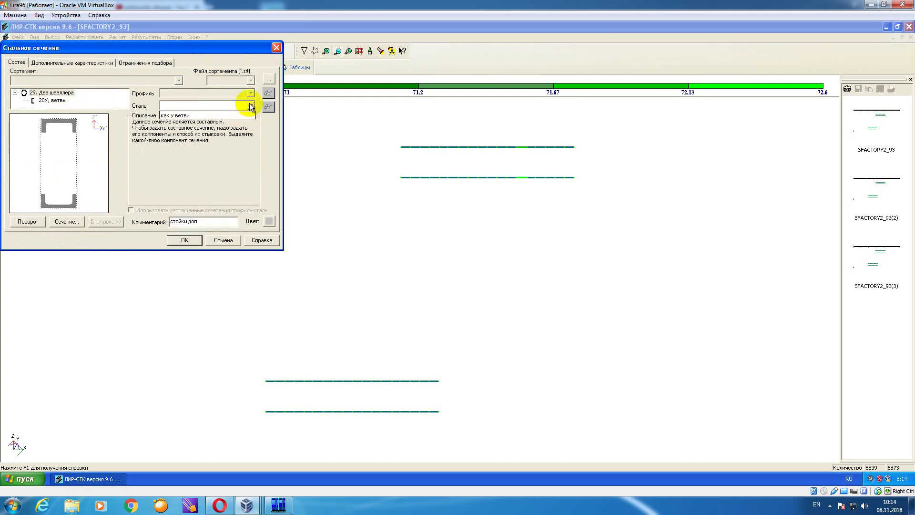
click(241, 116)
- Define section 29 as a column with length coefficients of 1 about Z1 and Y1 and the Два швеллера connecting lattice
click(104, 64)
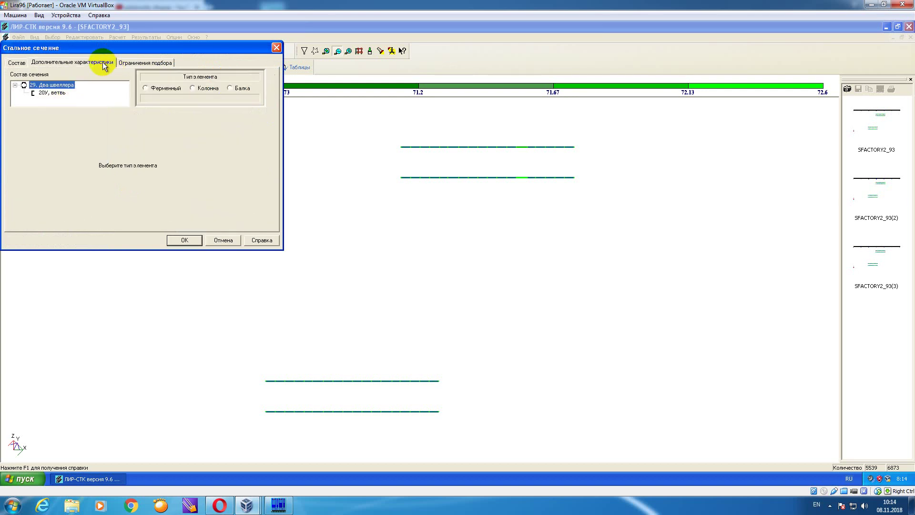
click(213, 88)
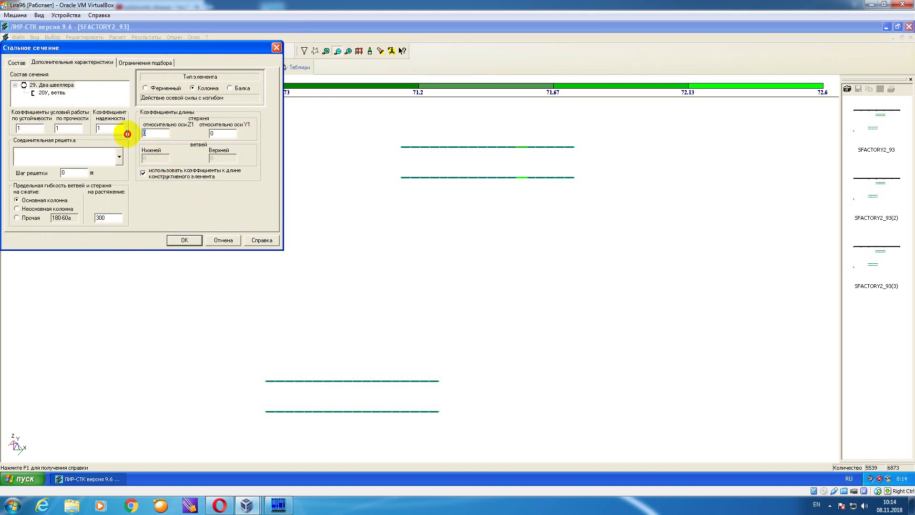
text(1)
key(Tab)
text(1)
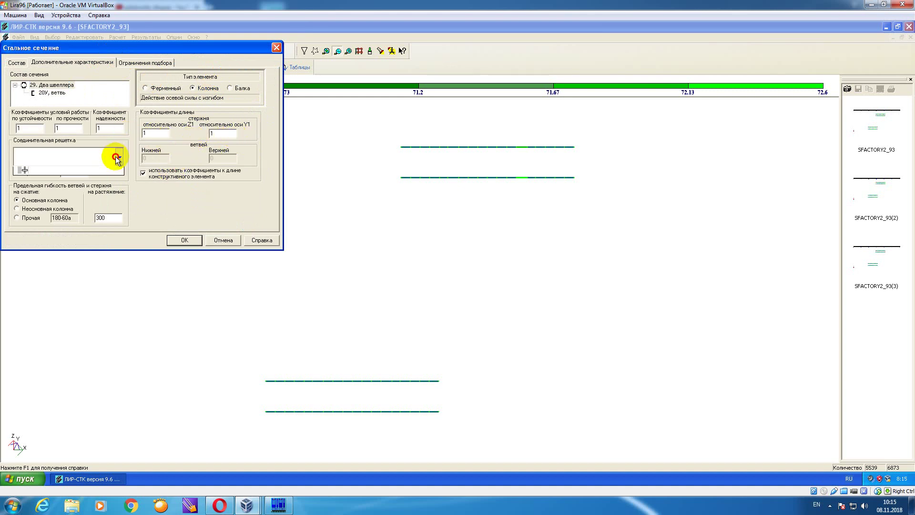
click(119, 157)
click(102, 191)
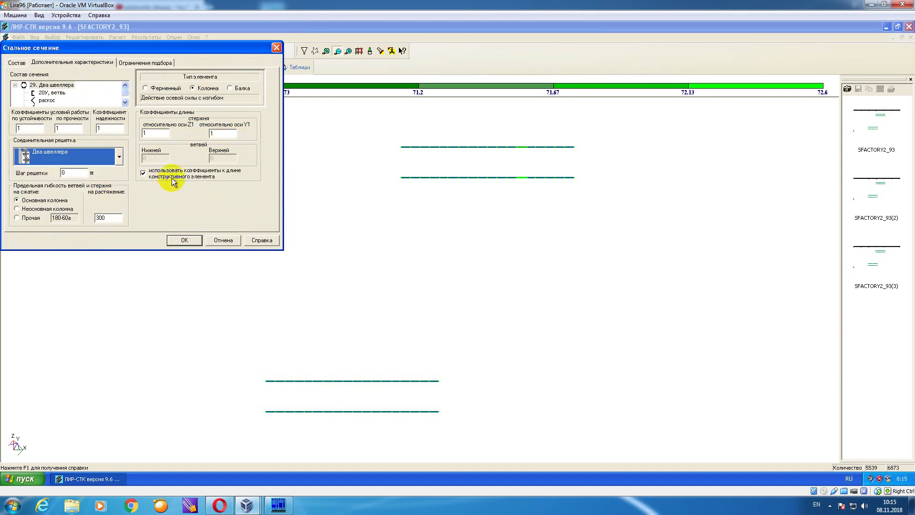
- Show section 29's composition and try to return to its additional characteristics
click(16, 62)
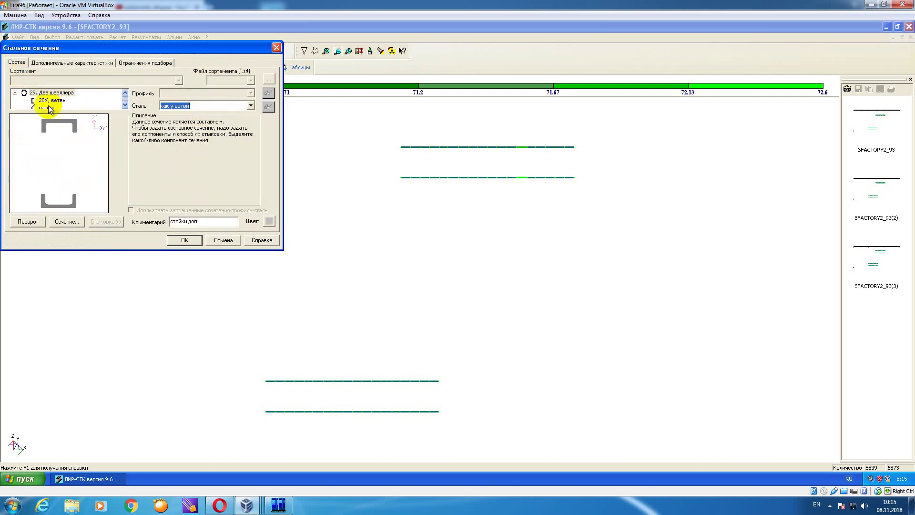
click(101, 63)
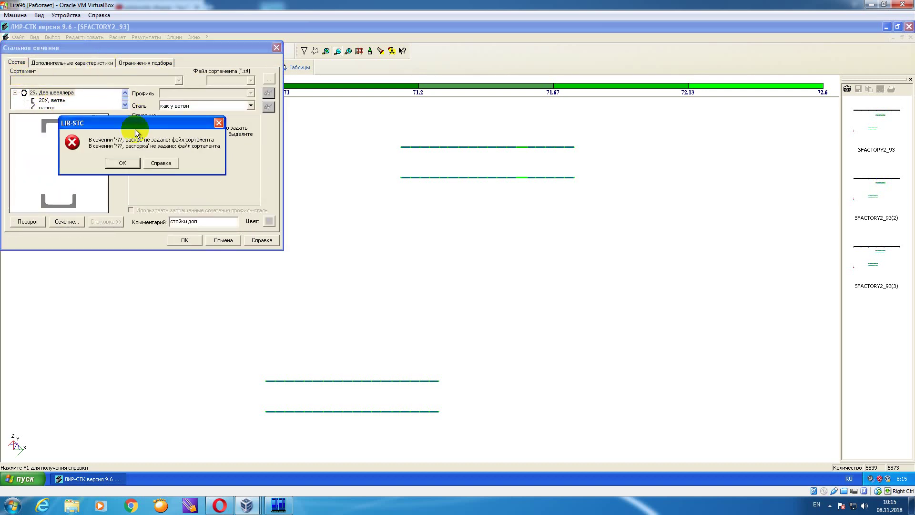
click(124, 163)
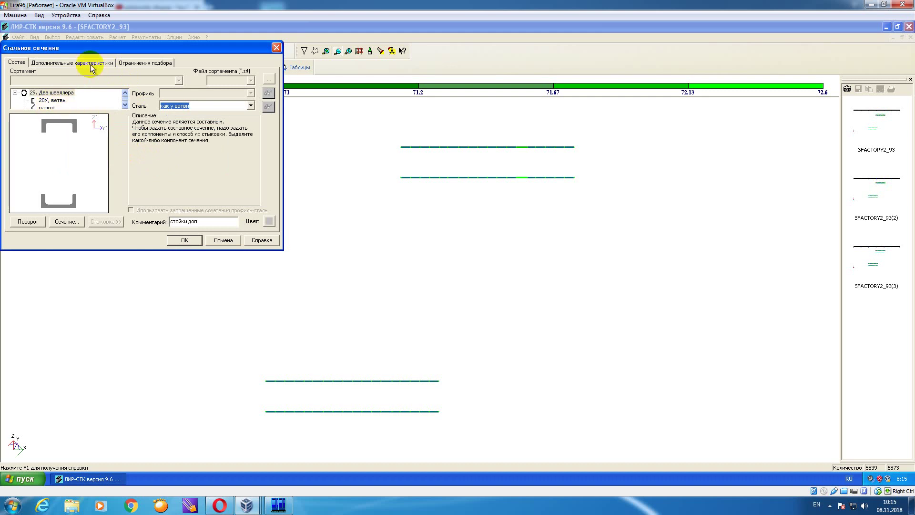
- Close section 29 without keeping its current edits and reopen it for editing from the stiffness list
click(277, 48)
click(99, 146)
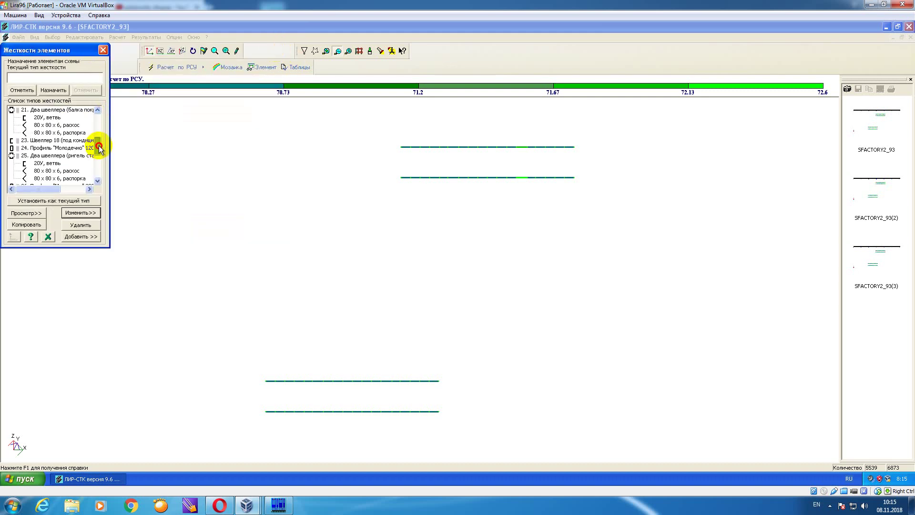
mouse_move(99, 147)
mouse_down()
mouse_move(98, 177)
mouse_move(93, 152)
mouse_up()
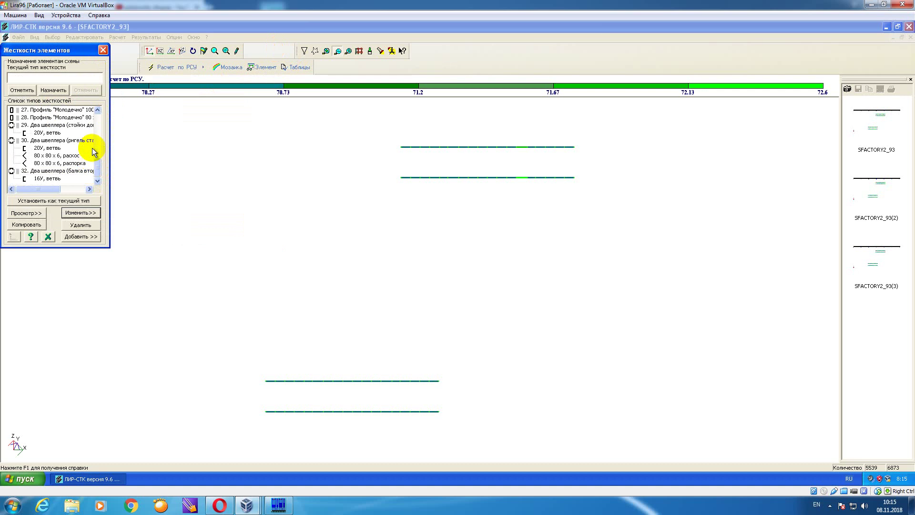
click(83, 125)
click(92, 209)
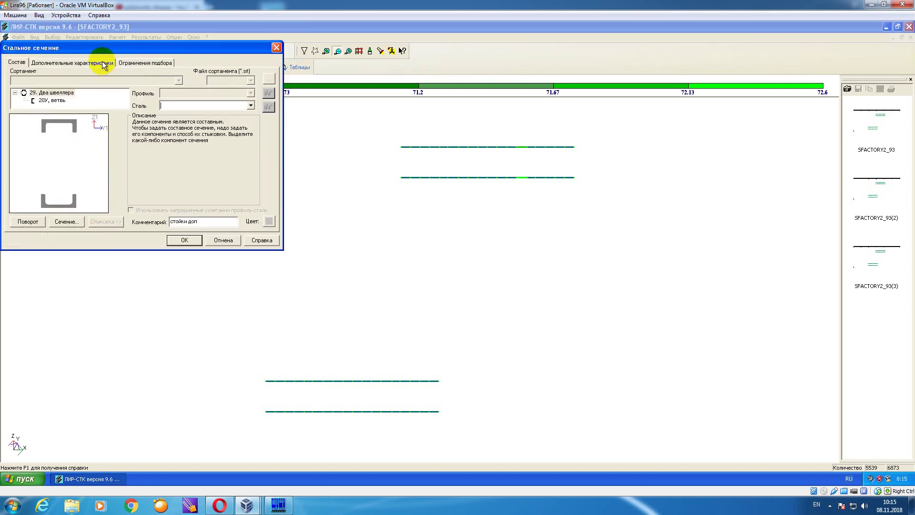
- Assign steel ВСт3кп2-1 to the 20У branch of section 29 and set the whole section's steel to как у ветви
click(61, 100)
click(251, 105)
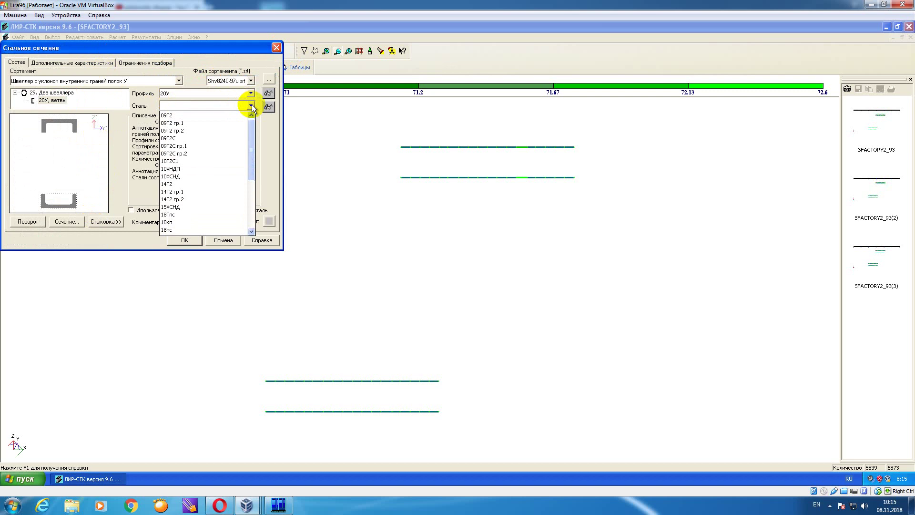
drag(250, 127, 255, 178)
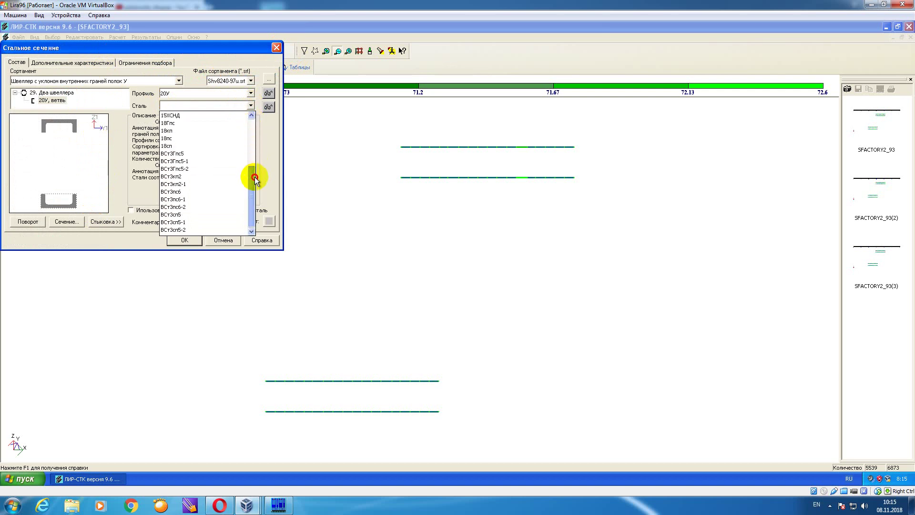
click(245, 179)
click(61, 93)
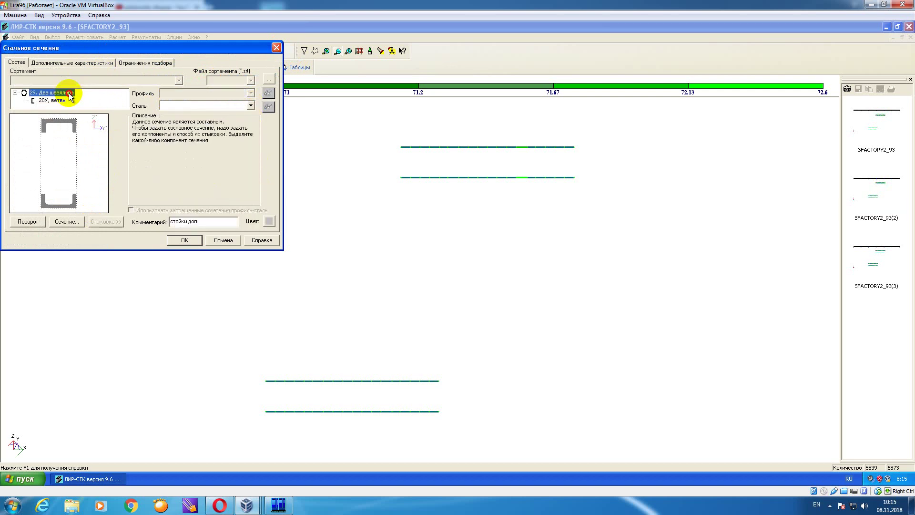
- Define section 29 as a column using structural-element length coefficients of 1 about Z1 and Y1
click(93, 62)
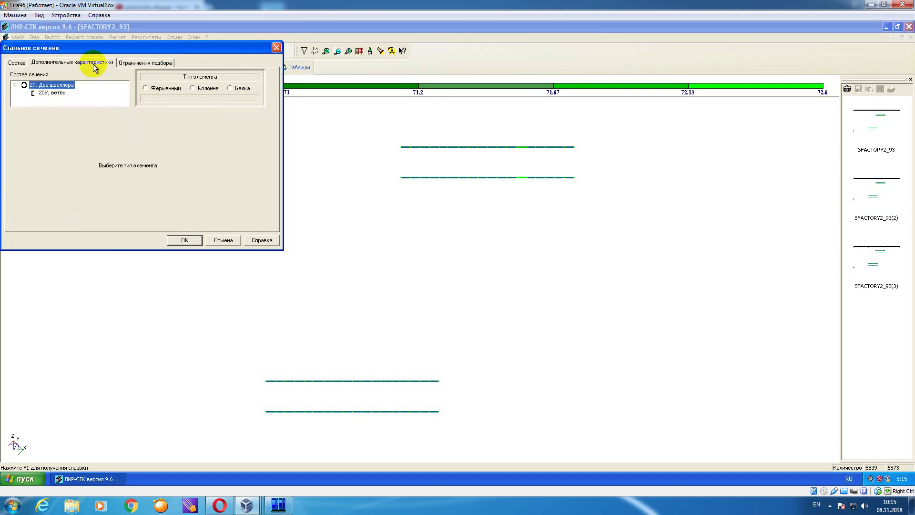
click(197, 90)
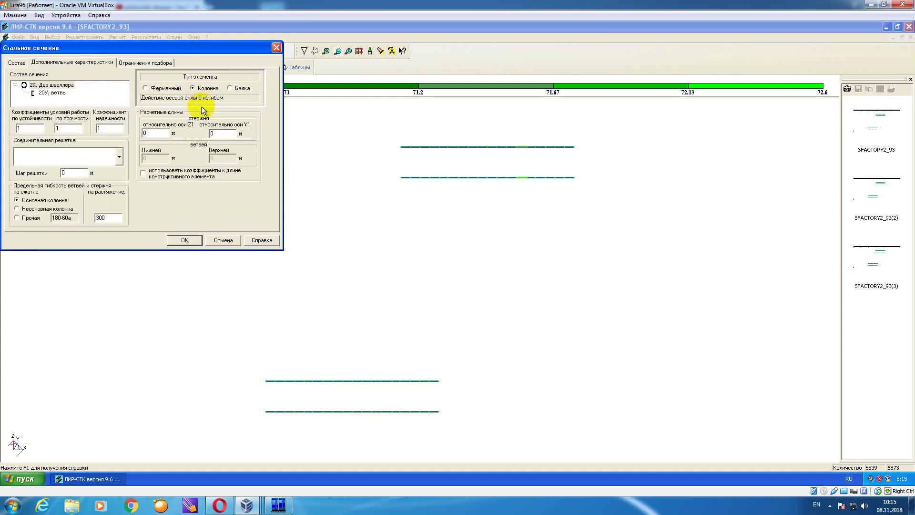
click(169, 179)
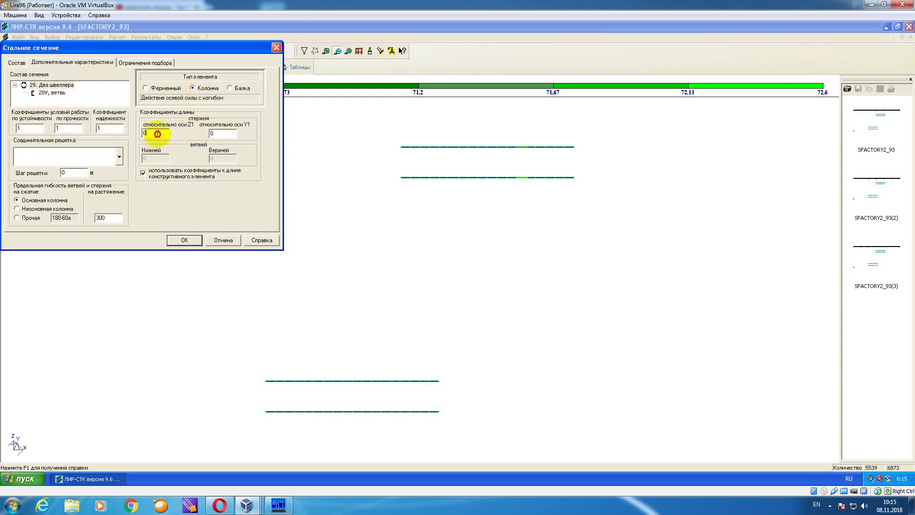
- Give section 29 the Два швеллера lattice with battens at a 0.5 m pitch and the Неосновная колонна slenderness limit
click(119, 157)
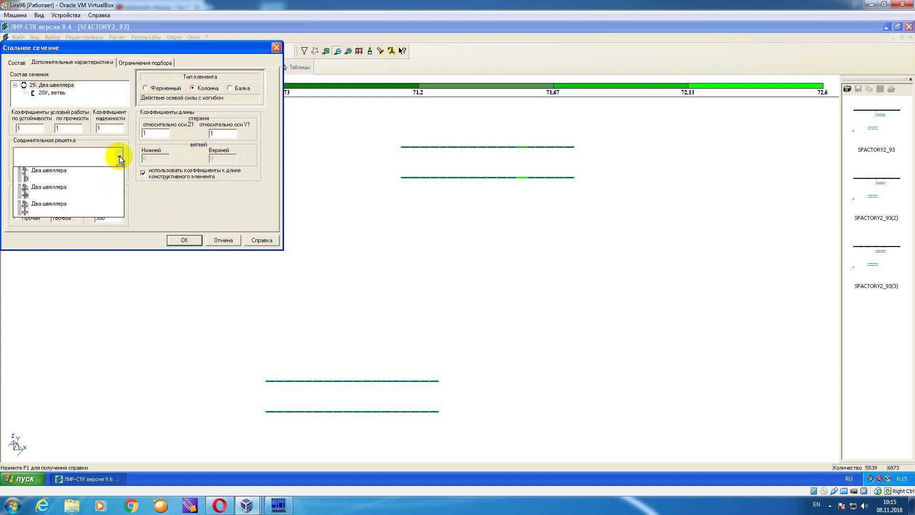
click(99, 204)
click(45, 208)
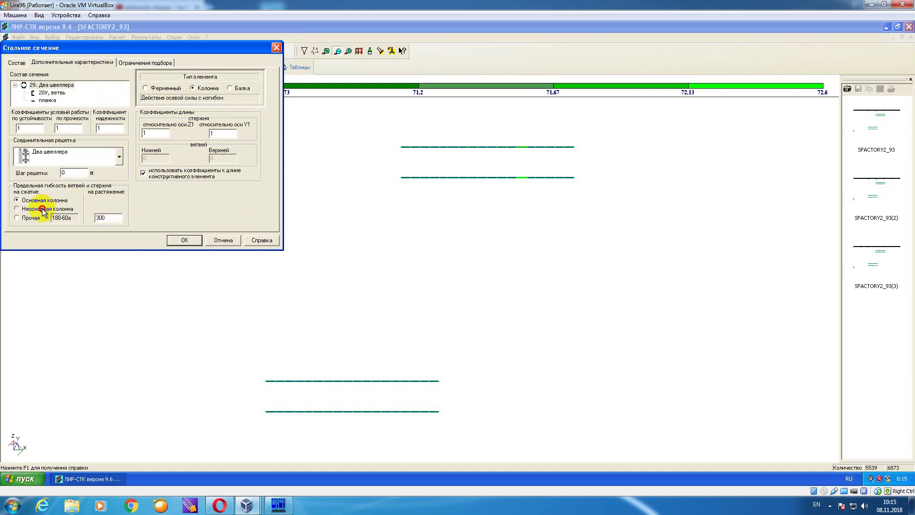
click(81, 172)
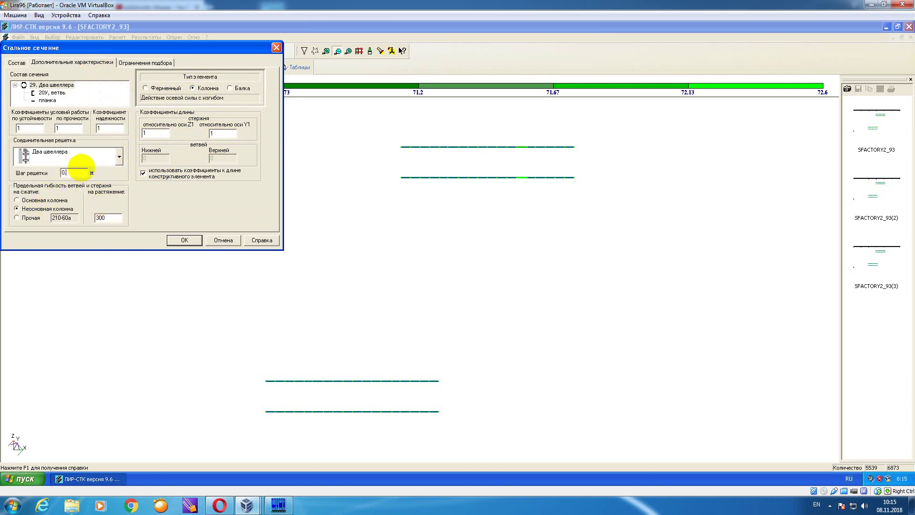
text(.5)
- Assign the 250 x 10 profile from LIST2-25.SRT to the batten (планка) of section 29
click(21, 63)
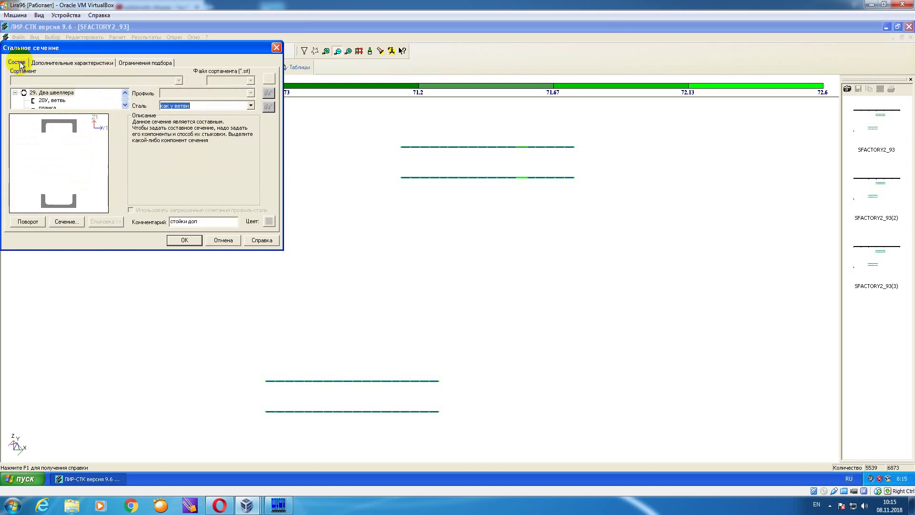
click(48, 108)
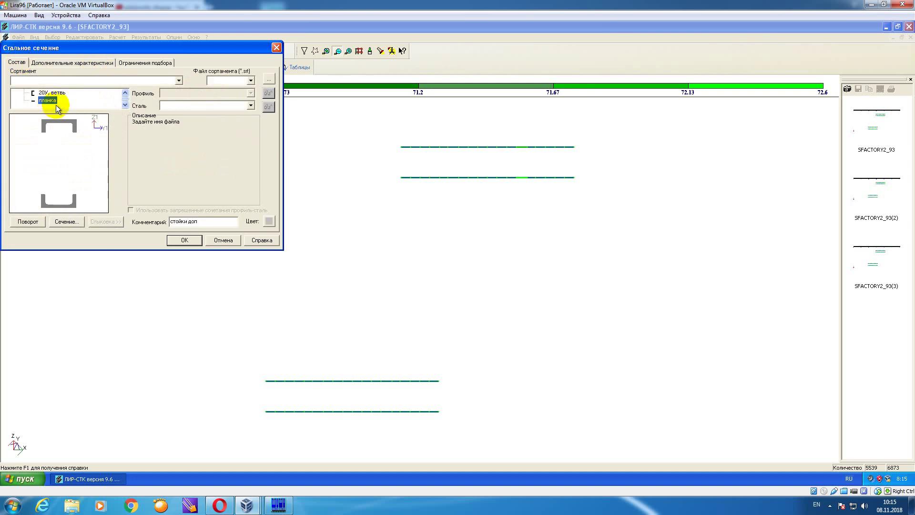
click(250, 80)
click(227, 90)
click(250, 93)
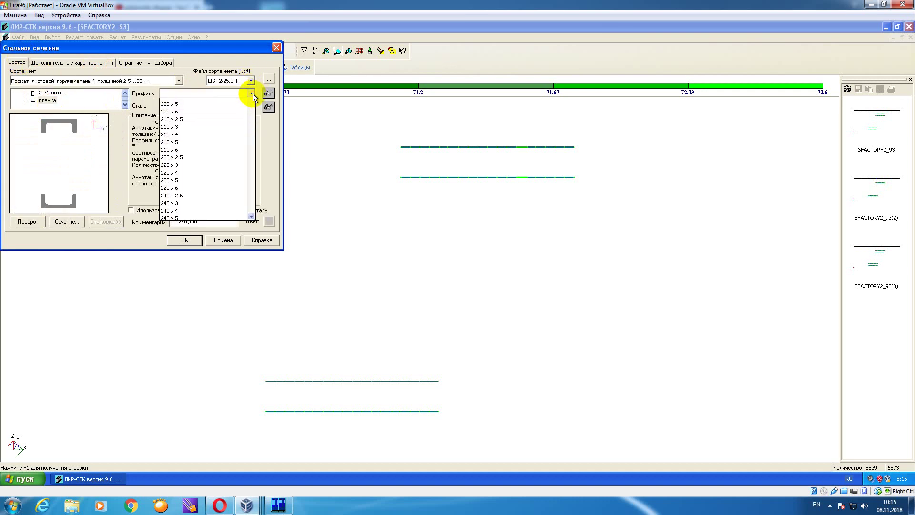
mouse_move(252, 106)
mouse_down()
mouse_move(251, 133)
mouse_move(253, 114)
mouse_up()
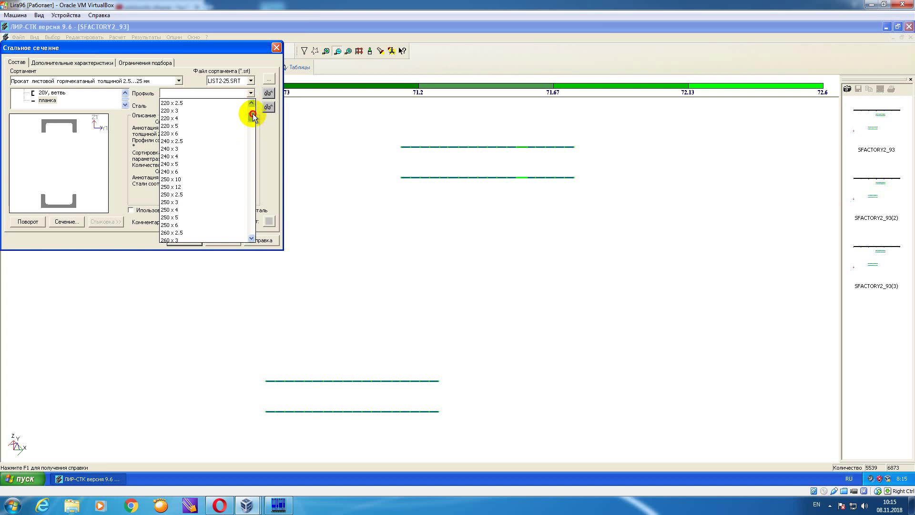
click(205, 178)
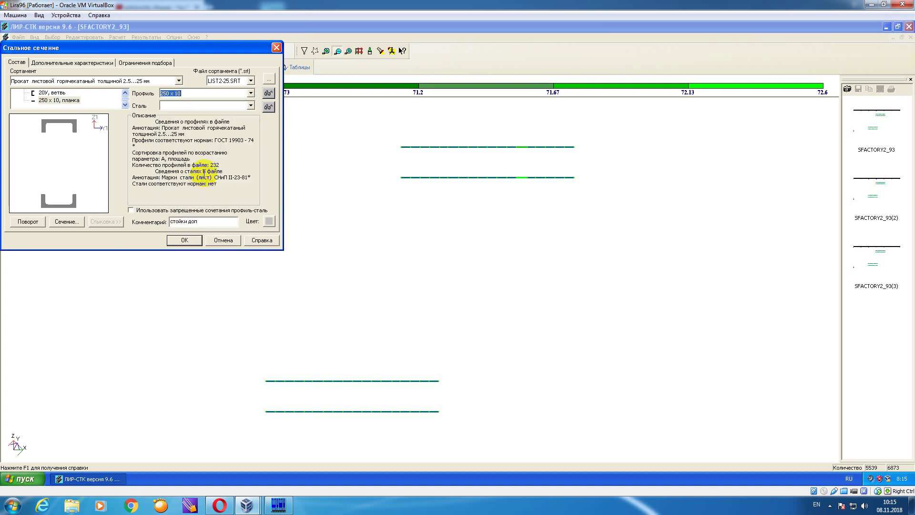
- Set the batten's steel to ВСт3кп2-1 and accept the settings of section 29
click(250, 105)
drag(251, 119, 250, 157)
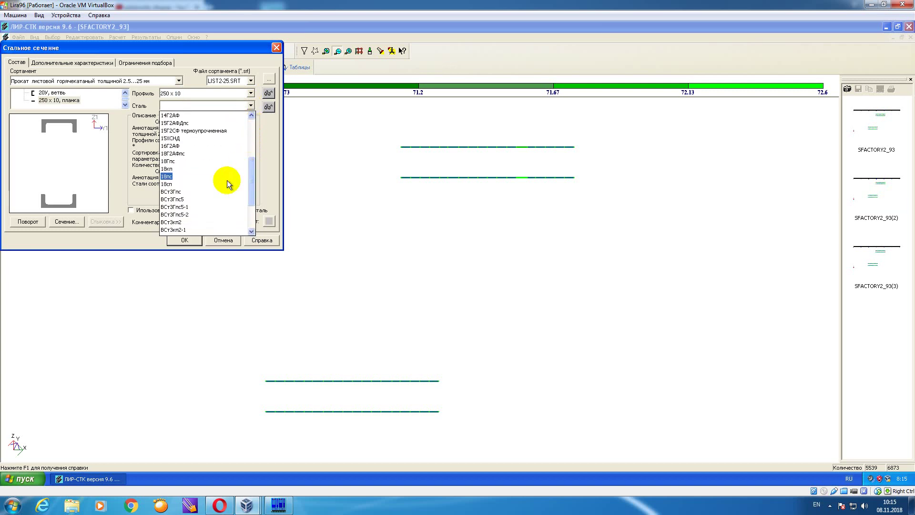
click(205, 227)
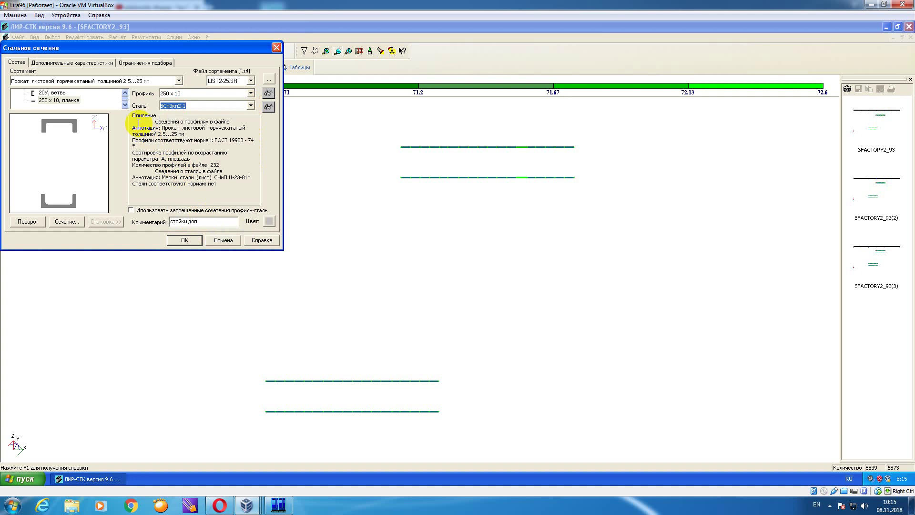
click(184, 240)
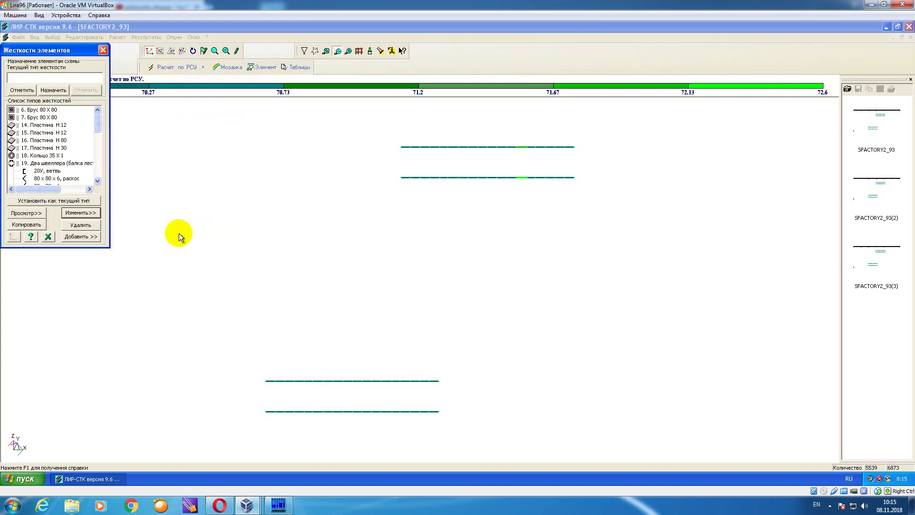
- Edit two-channel section 32, assigning steel ВСт3кп2-1 to its 16У branch and как у ветви to the whole section
drag(100, 128, 101, 172)
click(71, 171)
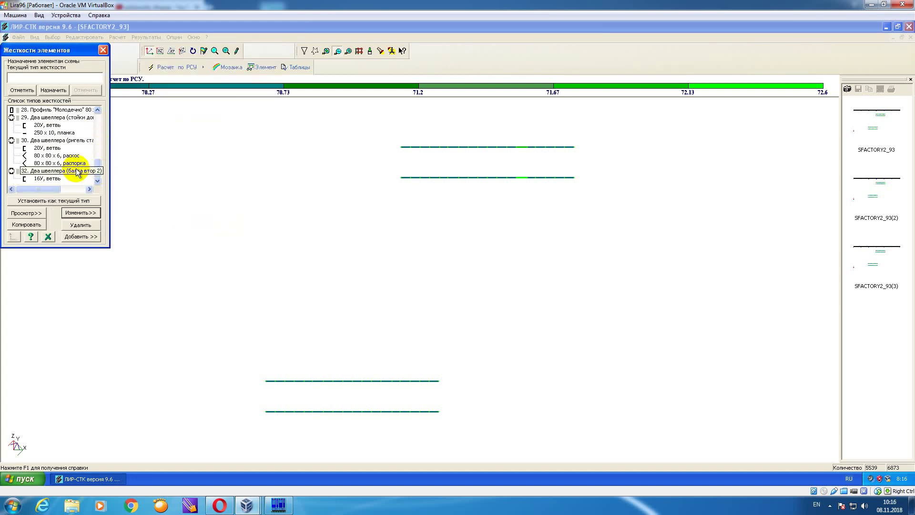
click(81, 213)
click(57, 101)
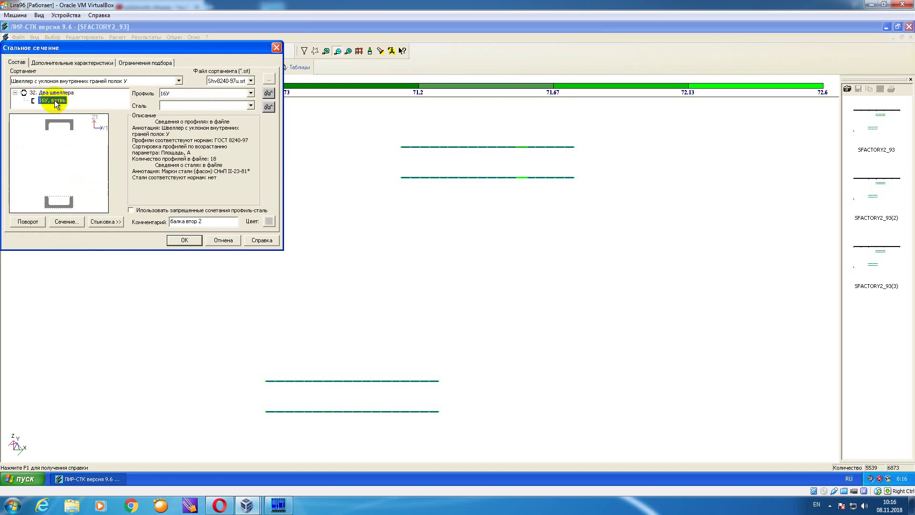
click(249, 106)
drag(251, 119, 252, 190)
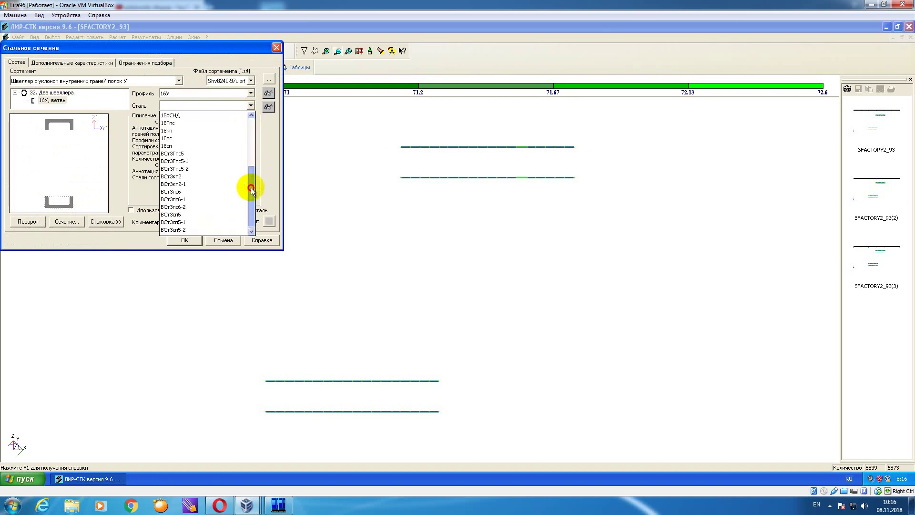
click(214, 184)
click(53, 92)
click(251, 106)
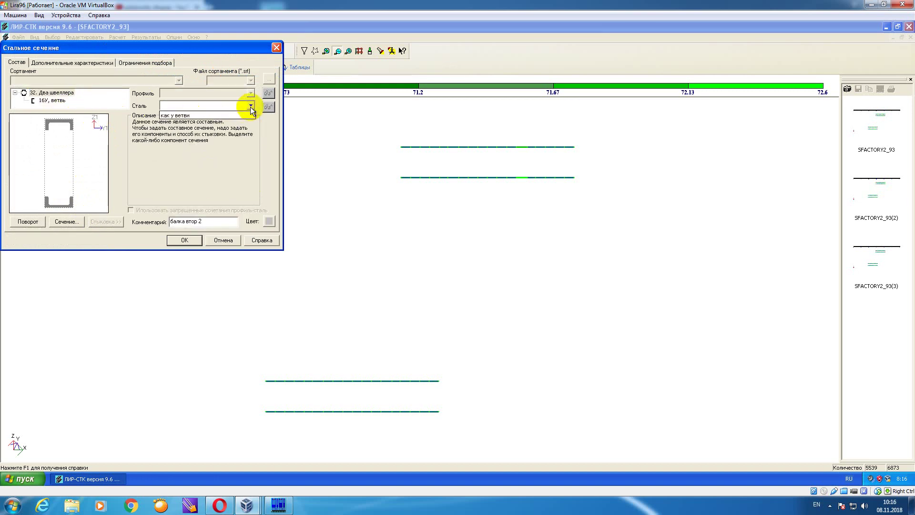
click(210, 115)
- Define section 32 as a beam with the diagonal-and-strut Два швеллера lattice, 0.5 m pitch and slenderness limit Прочая
click(104, 64)
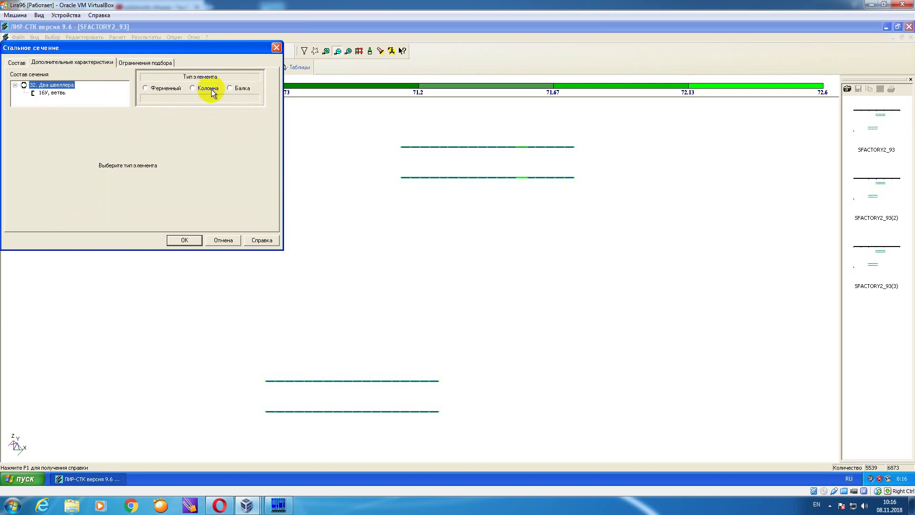
click(230, 88)
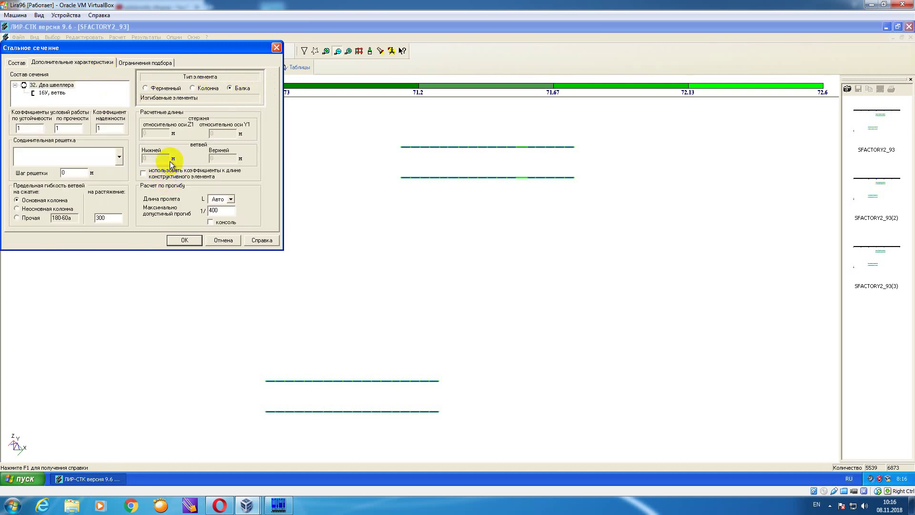
click(120, 158)
click(102, 190)
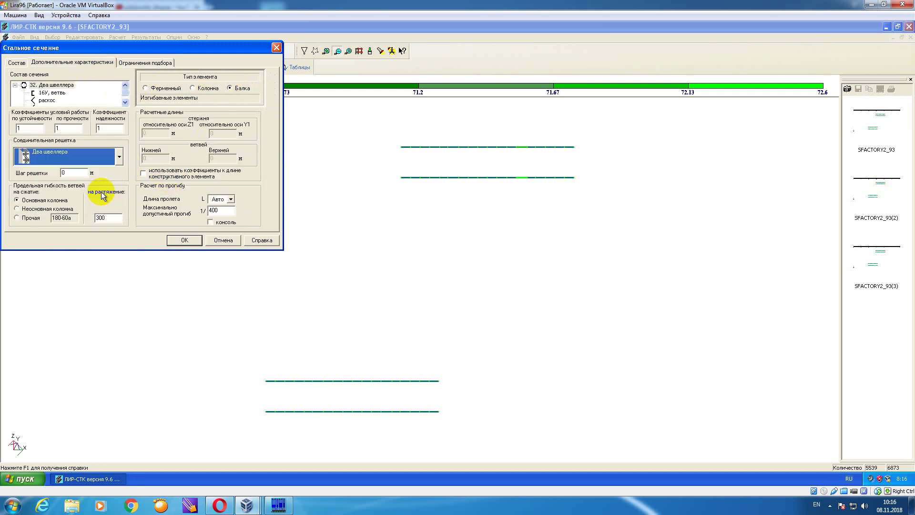
click(32, 219)
click(69, 174)
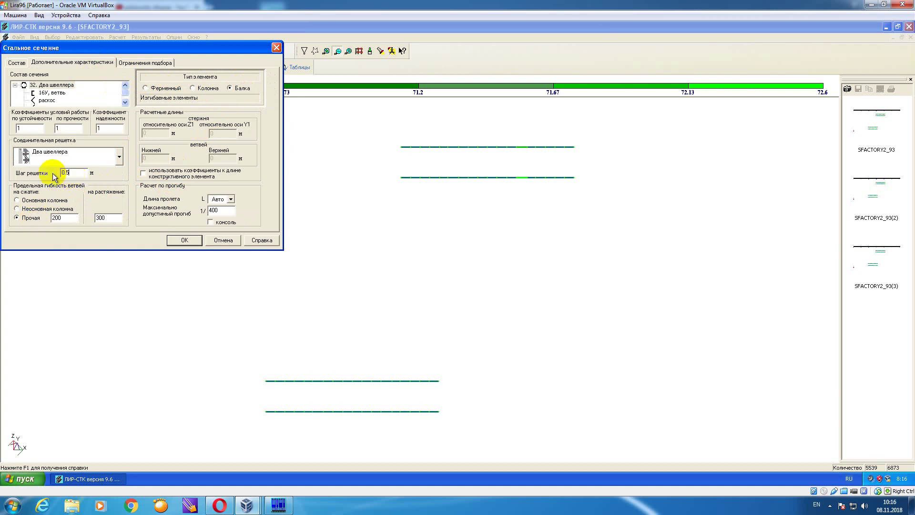
- Assign the equal-leg angle 80 x 80 x 6 from UG.SRT to the diagonal (раскос) of section 32
click(16, 63)
click(44, 102)
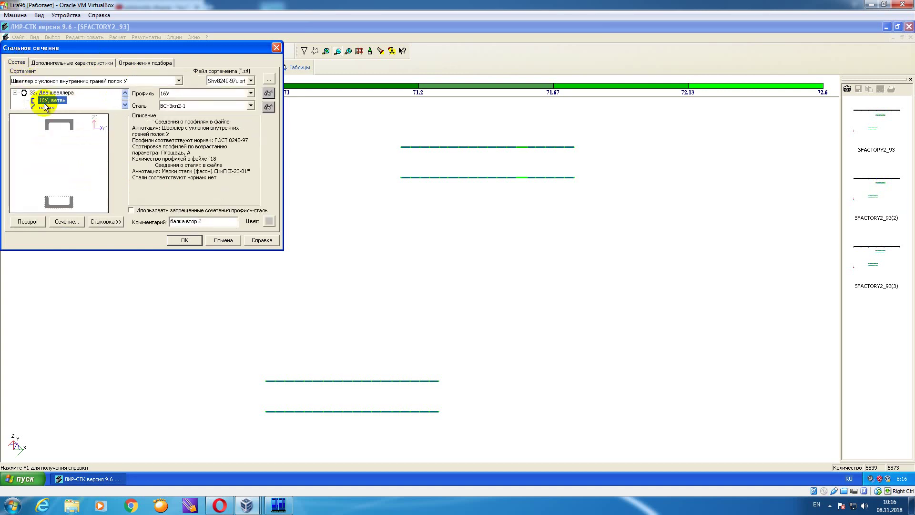
click(46, 107)
click(250, 81)
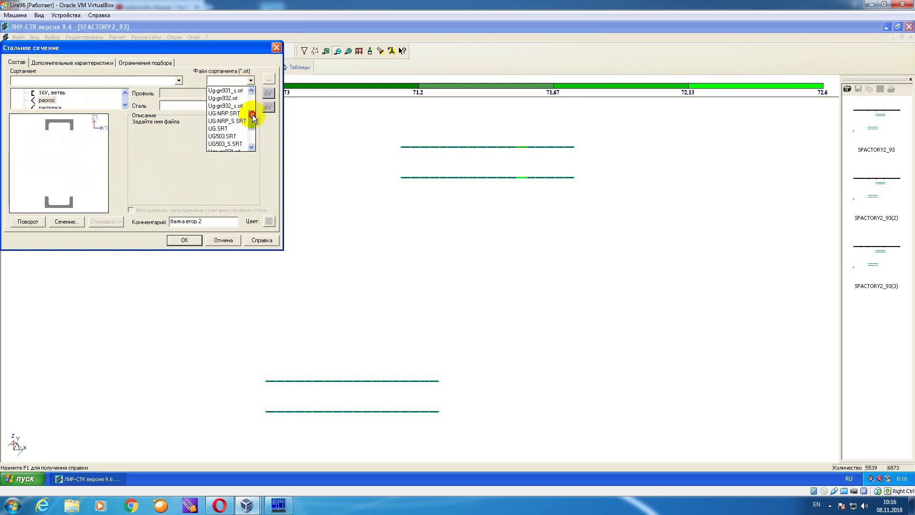
click(222, 128)
click(250, 93)
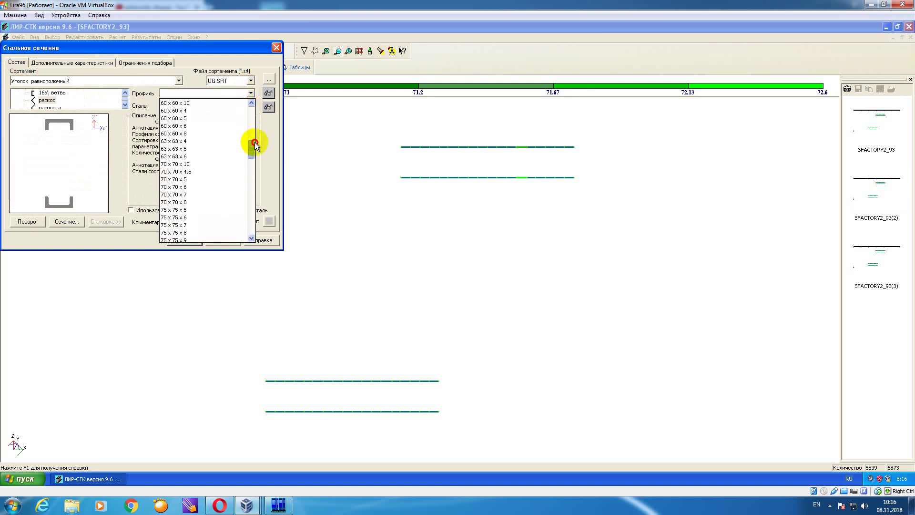
drag(255, 142, 253, 157)
click(228, 147)
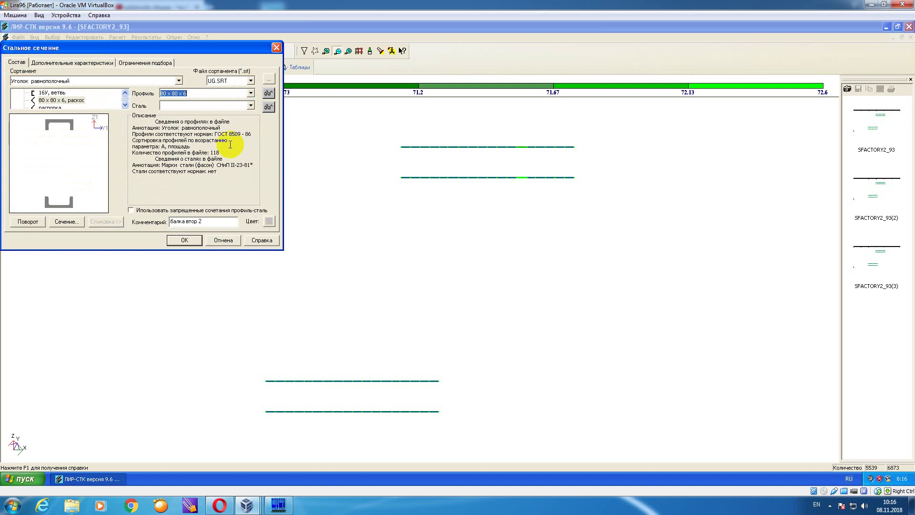
- Set the steel of section 32's diagonal to ВСт3кп2-1
click(250, 106)
drag(253, 119, 251, 183)
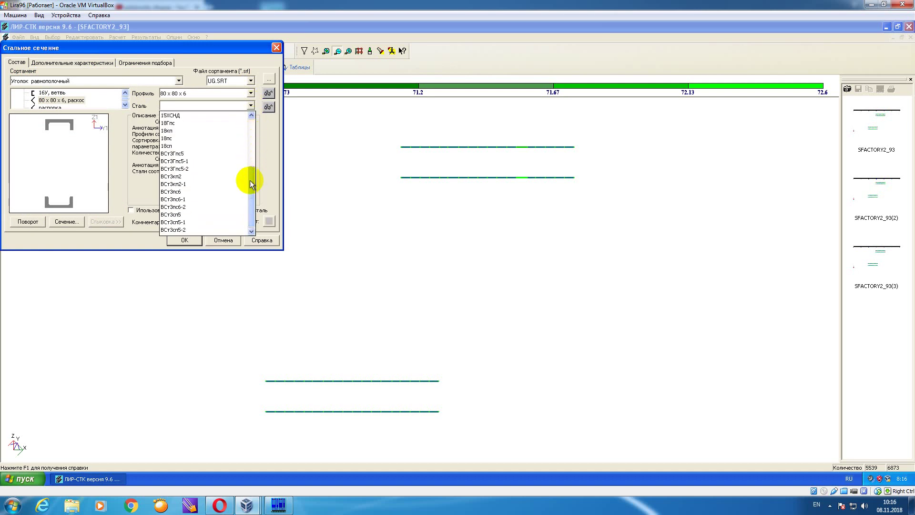
click(215, 184)
- Assign the equal-leg angle 80 x 80 x 6 from UG.SRT to the strut (распорка) of section 32
click(56, 108)
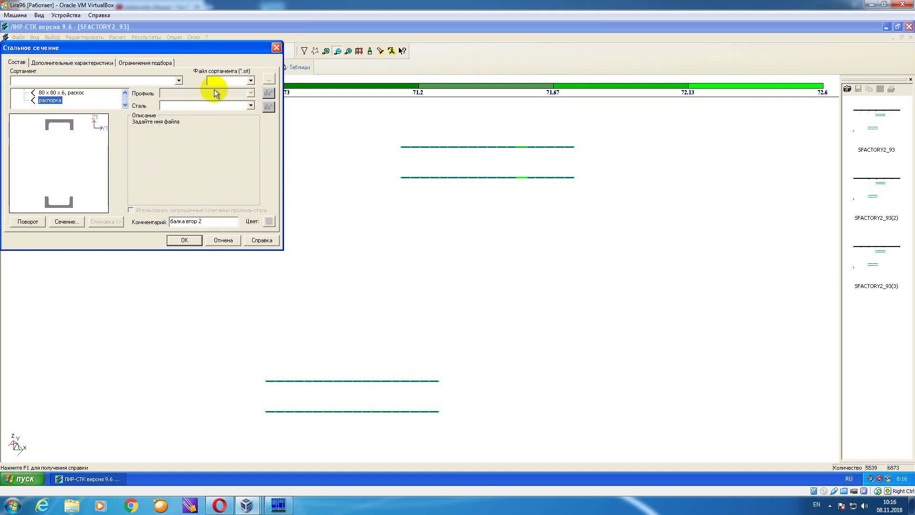
click(250, 81)
drag(252, 94, 253, 155)
click(218, 113)
click(250, 93)
click(228, 183)
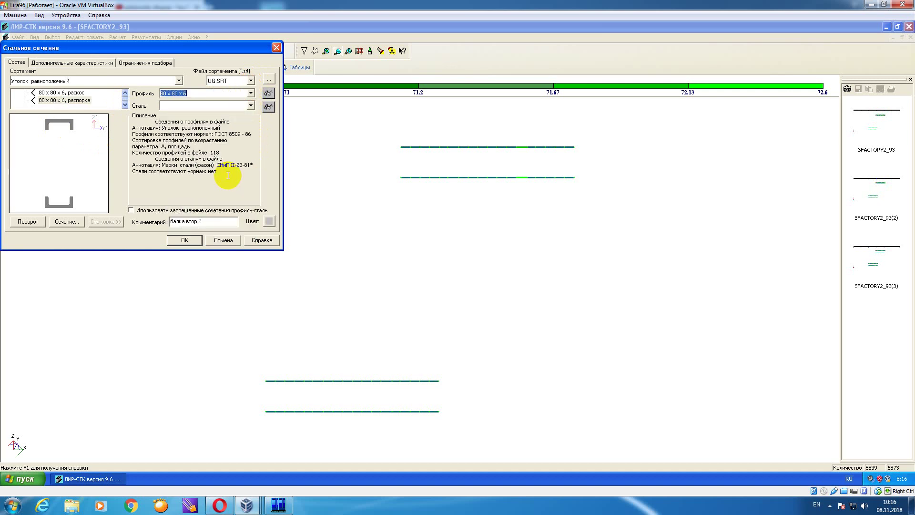
- Set the steel of section 32's strut (распорка) to ВСт3кп2-1 and apply the section definition
click(250, 105)
drag(253, 123, 253, 175)
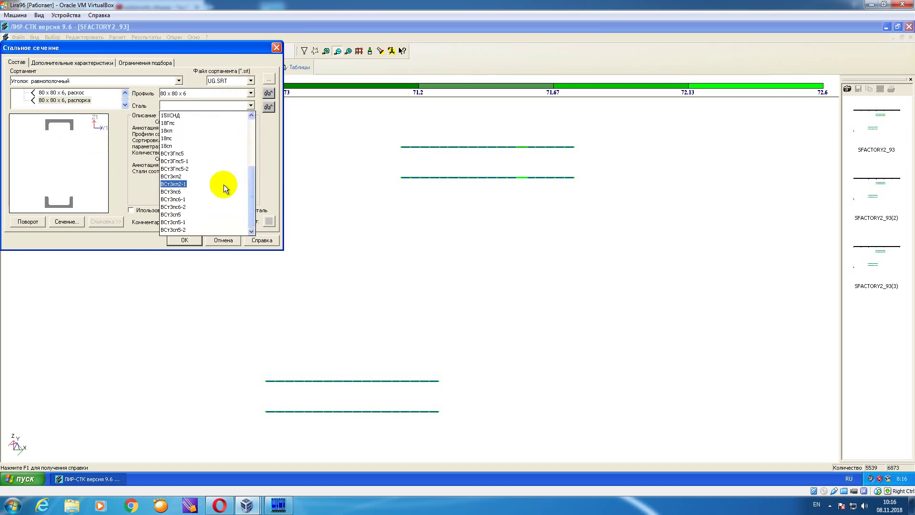
click(224, 185)
click(93, 65)
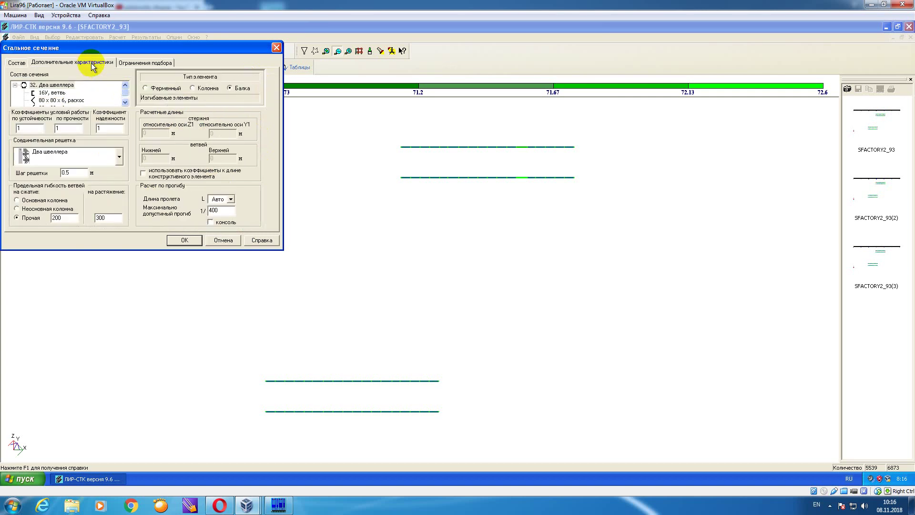
click(16, 62)
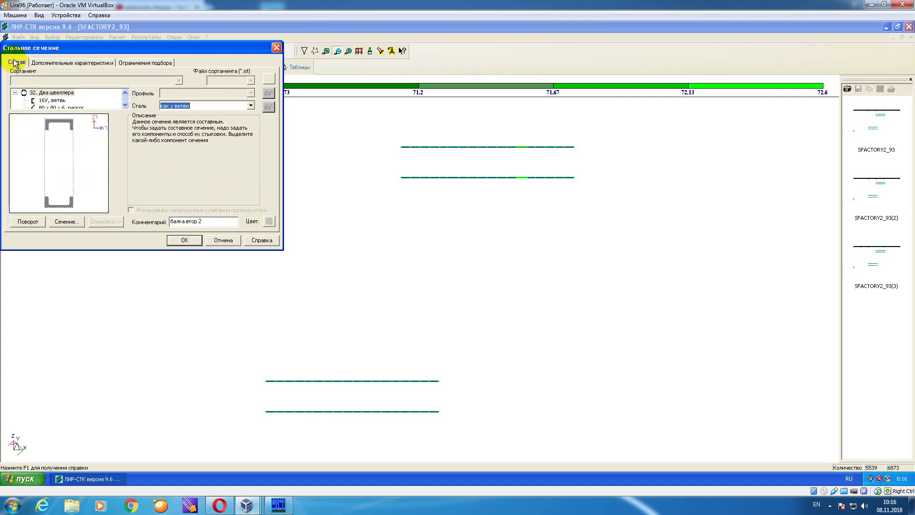
click(184, 240)
- Finish reviewing the stiffness types, close their list and save the project
drag(99, 116, 108, 174)
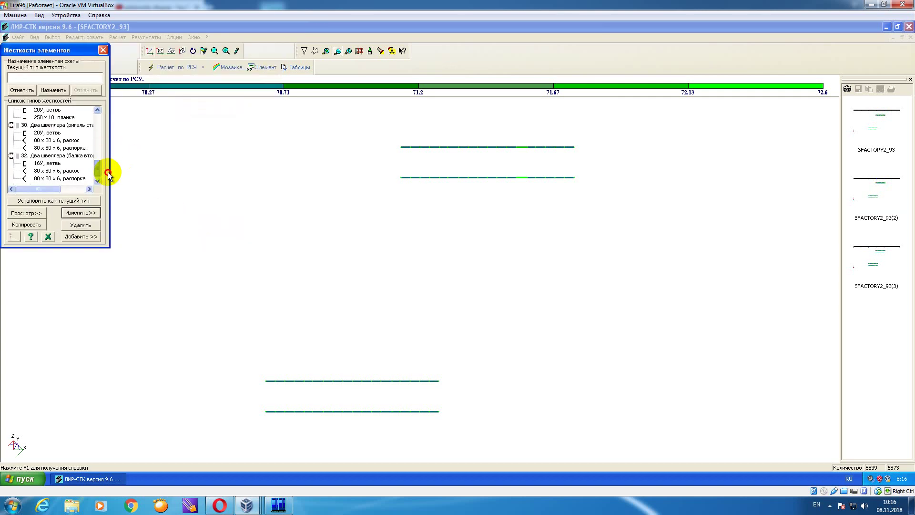
click(103, 50)
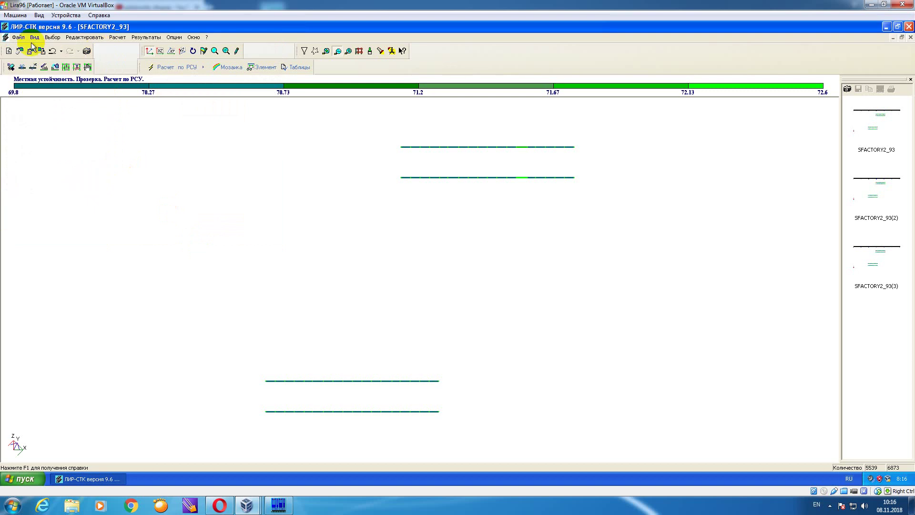
click(17, 38)
click(38, 86)
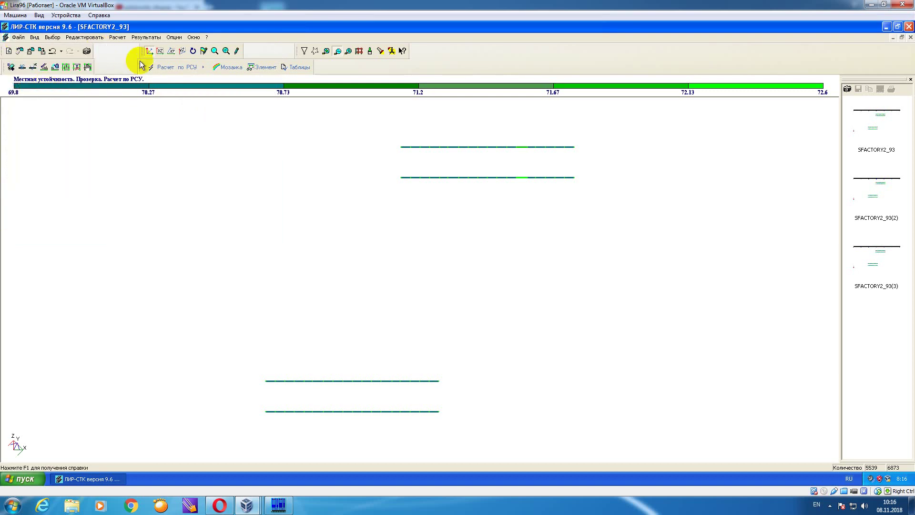
- Restore the display of the whole structure and turn off the element filter's По жесткости criterion
right_click(131, 116)
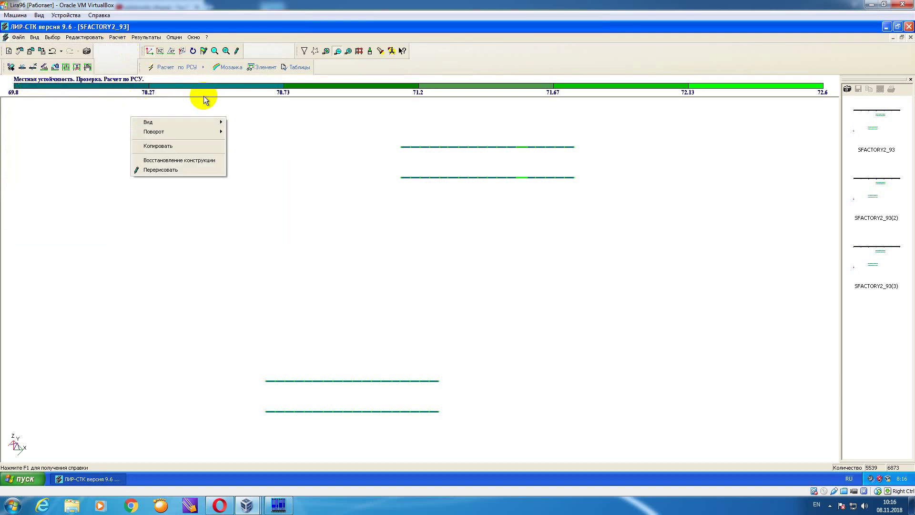
click(181, 160)
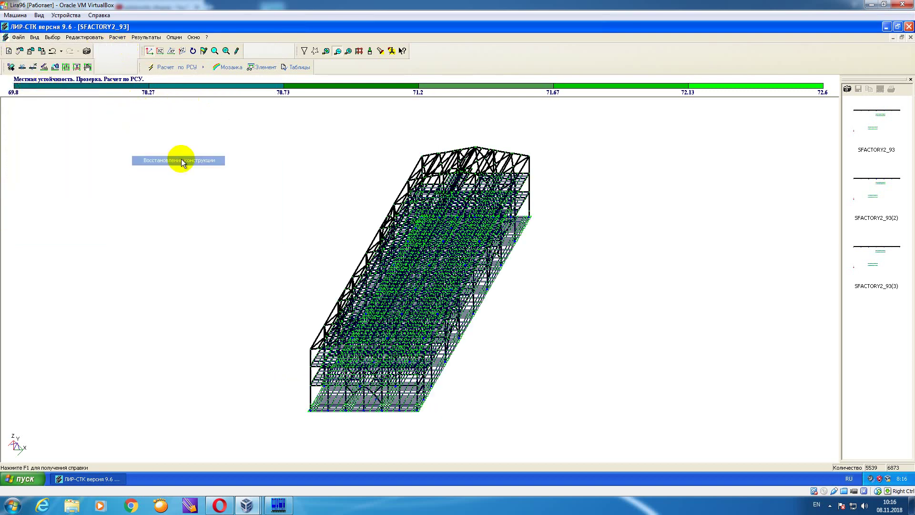
click(305, 51)
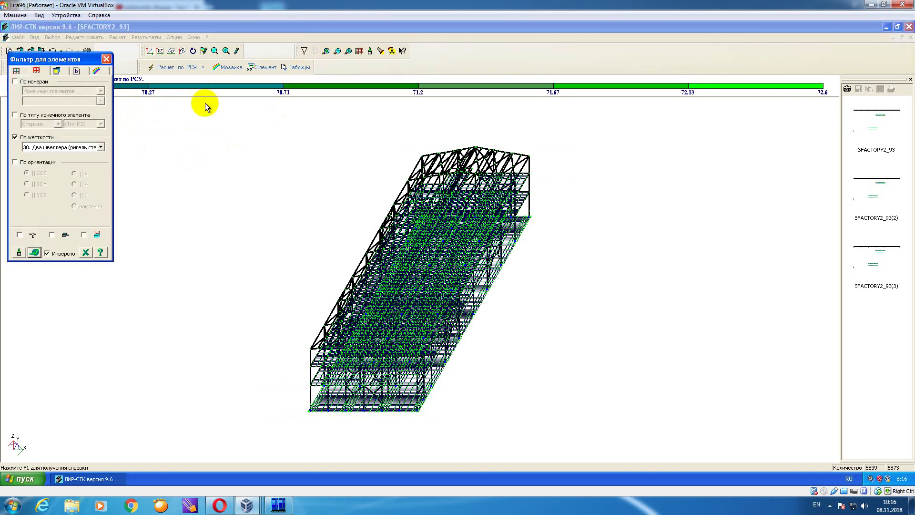
click(17, 138)
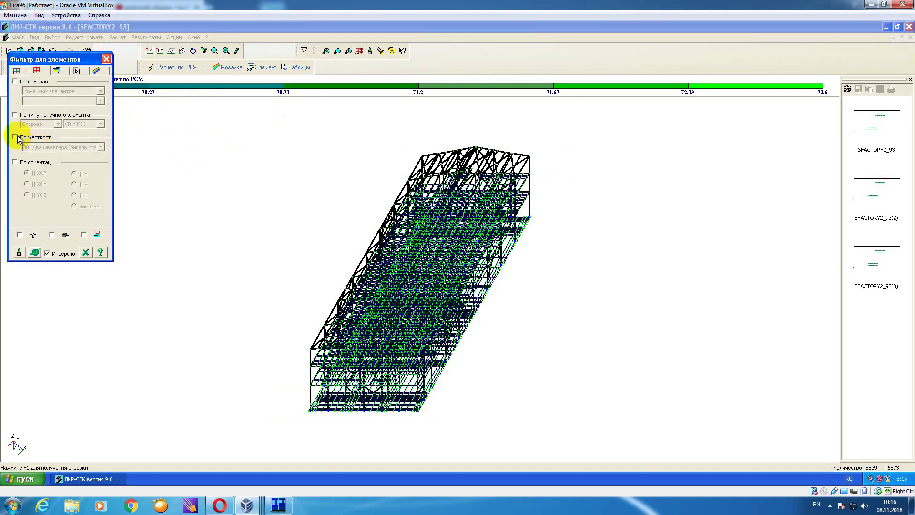
- Select all bars by filtering the elements by finite element type Стержни
click(17, 115)
click(58, 124)
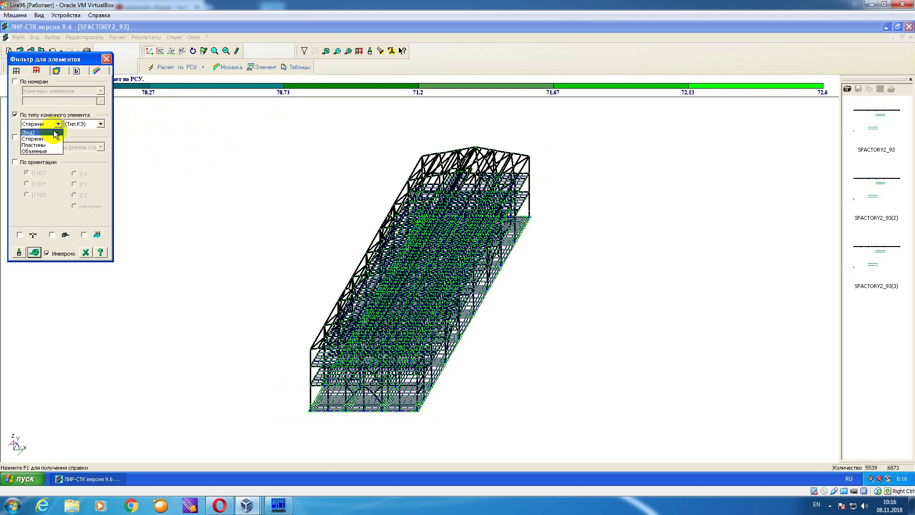
click(56, 139)
click(56, 116)
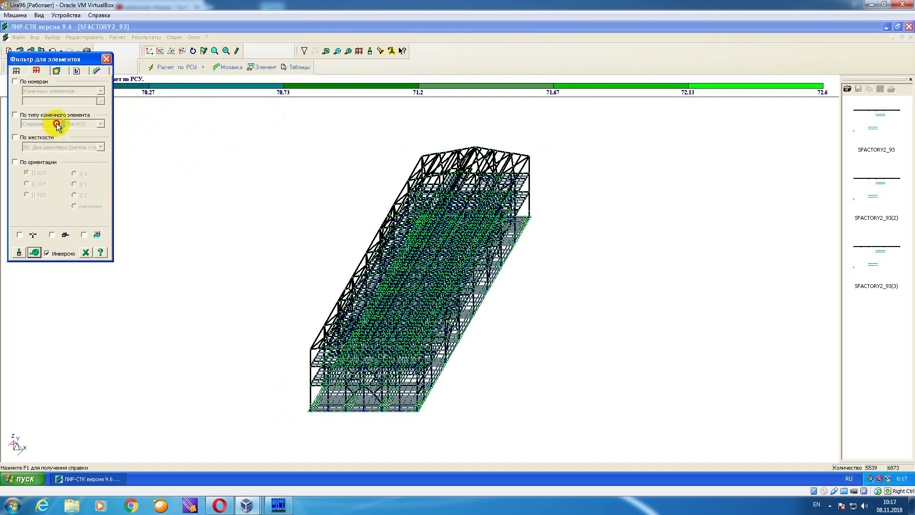
click(15, 115)
click(58, 124)
click(53, 141)
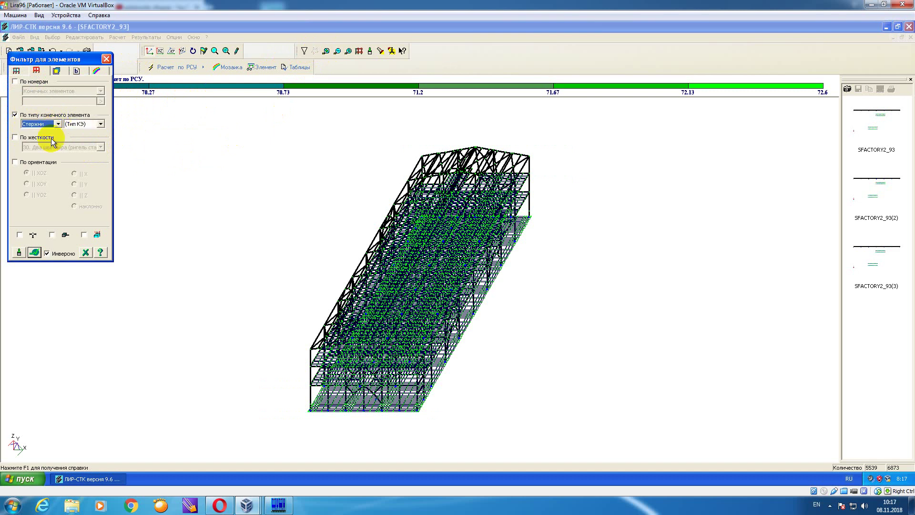
click(34, 252)
- Isolate the selected bars as a fragment and close the element filter
right_click(178, 173)
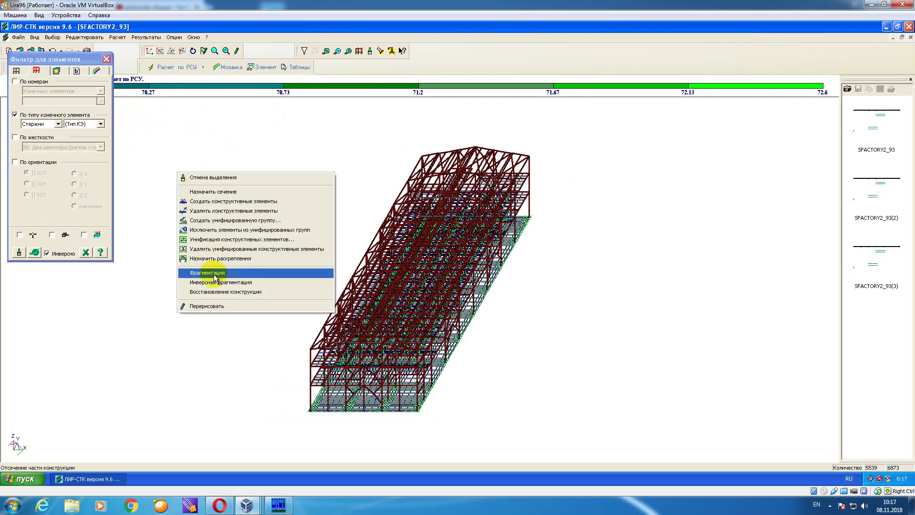
click(222, 272)
click(107, 59)
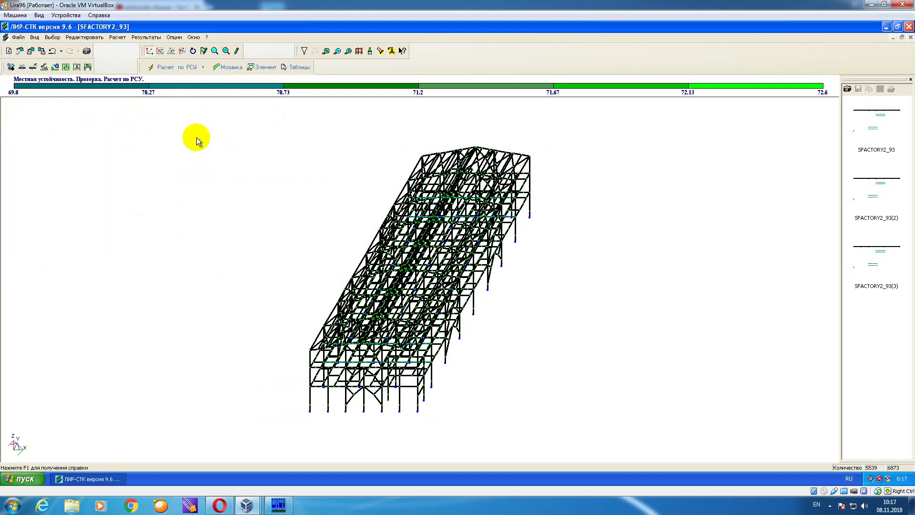
- Run the bar calculation with проверка and подбор сечений, based on РСУ
click(118, 37)
click(126, 48)
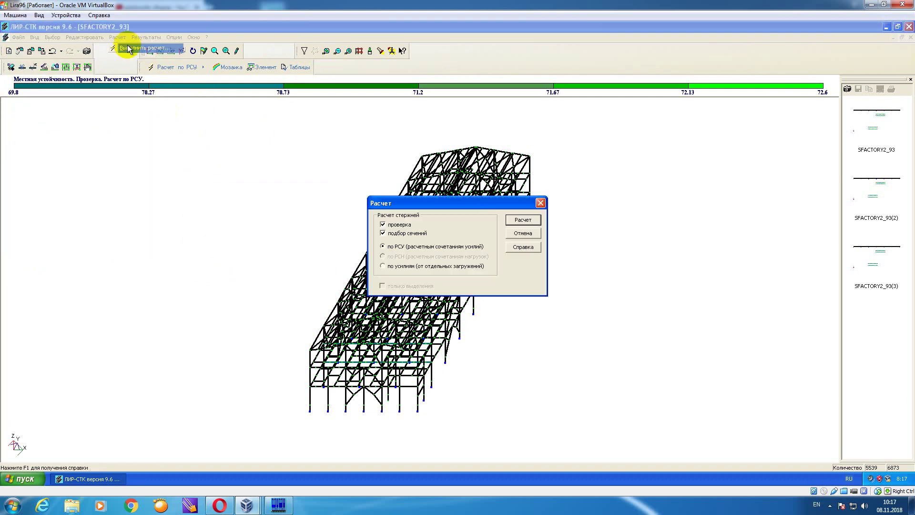
click(520, 219)
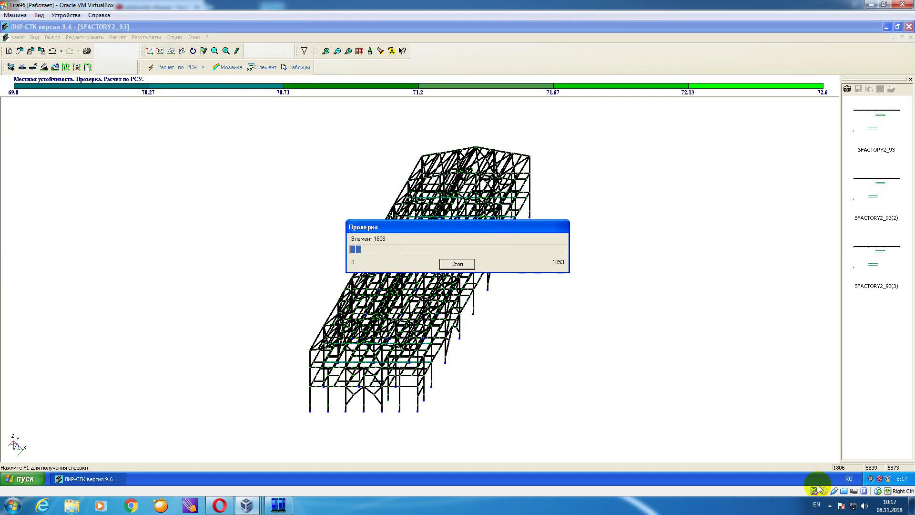
click(830, 505)
click(845, 442)
click(492, 363)
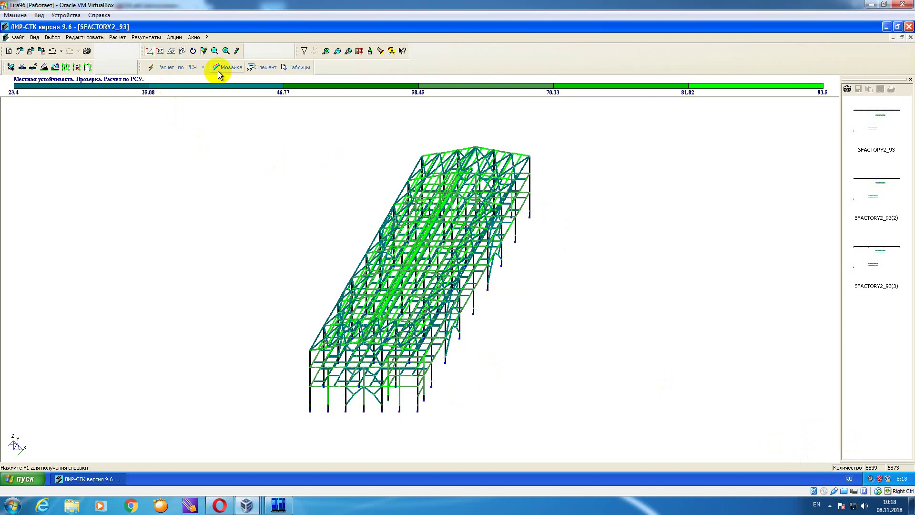
- Display the mosaic of the first limit state check (Проверка, 1 ПС) and capture a snapshot of it
click(146, 37)
mouse_move(272, 84)
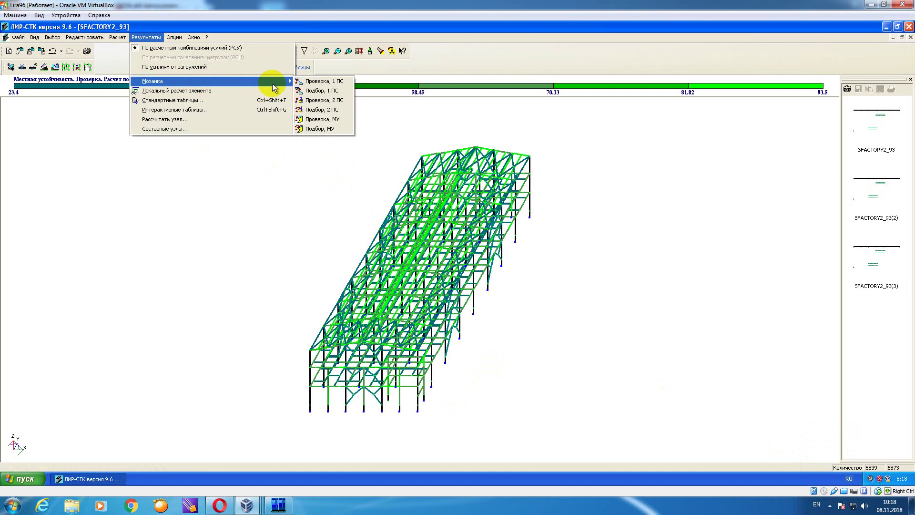
click(321, 81)
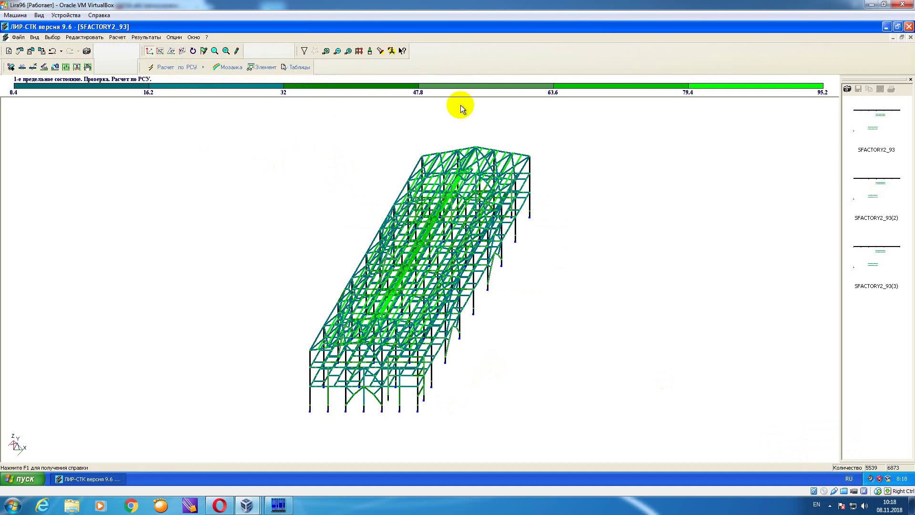
click(847, 90)
- Display the mosaic of the second limit state check (Проверка, 2 ПС) and capture a snapshot of it
click(146, 38)
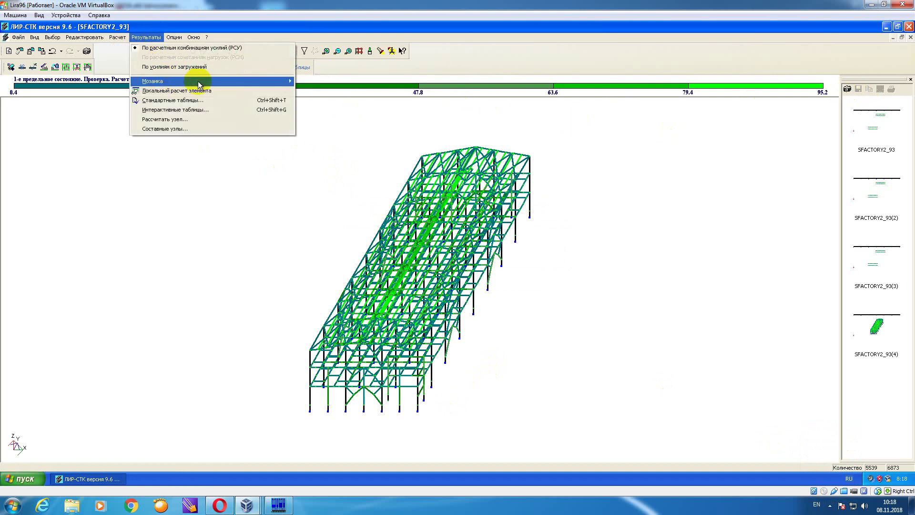
mouse_move(226, 81)
click(323, 100)
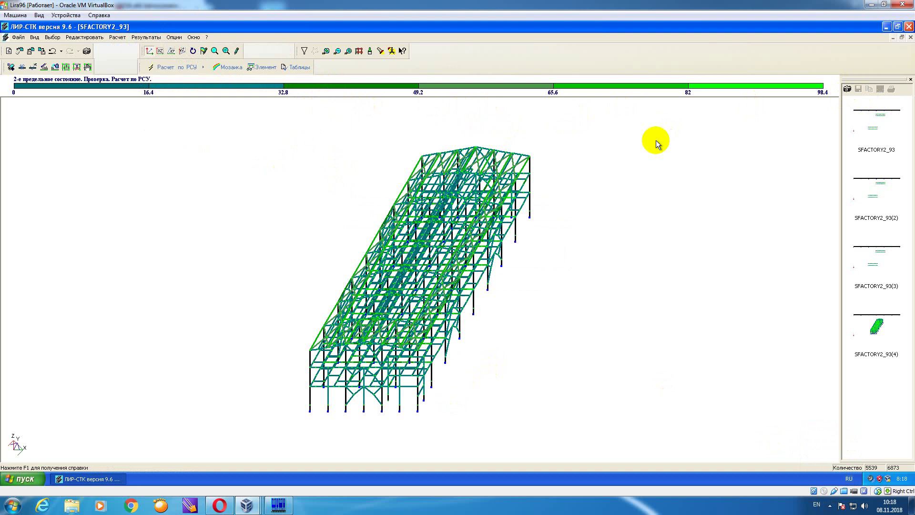
click(847, 89)
- Display the mosaic of the local stability check (Проверка, МУ) and capture a snapshot of it
click(146, 37)
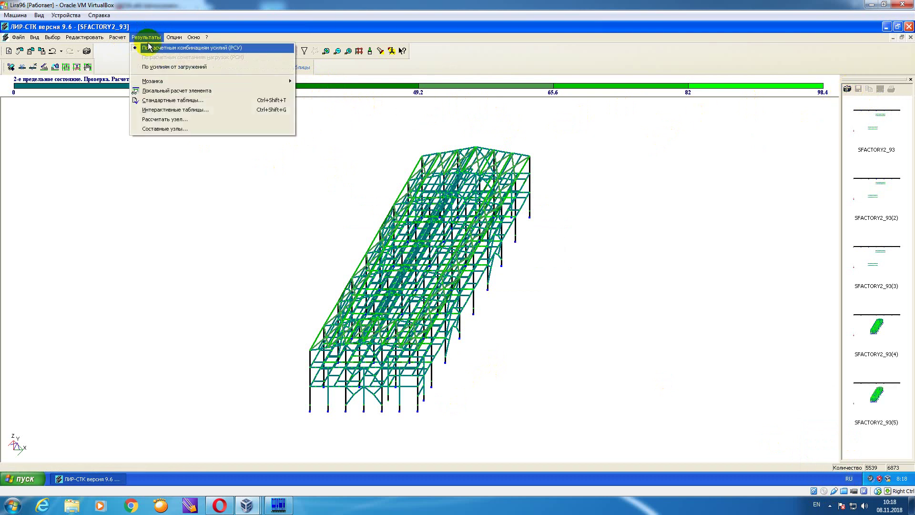
mouse_move(288, 82)
click(324, 119)
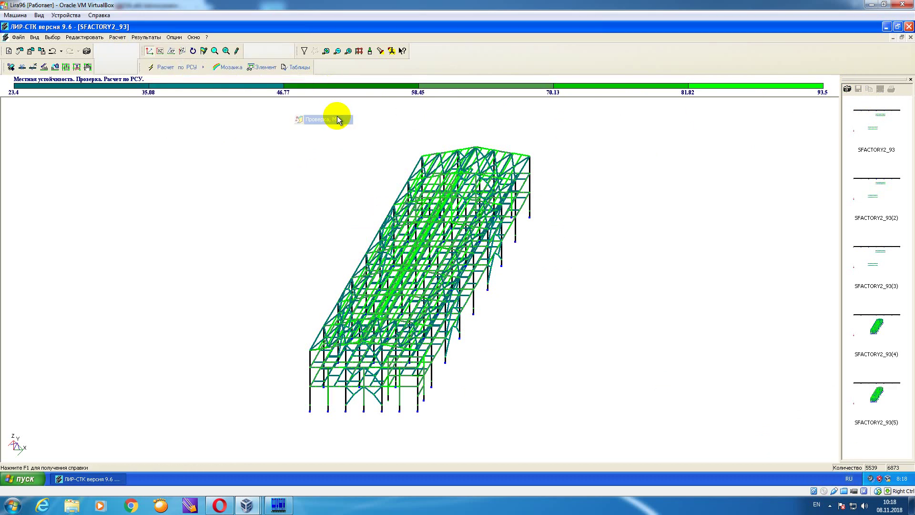
click(848, 89)
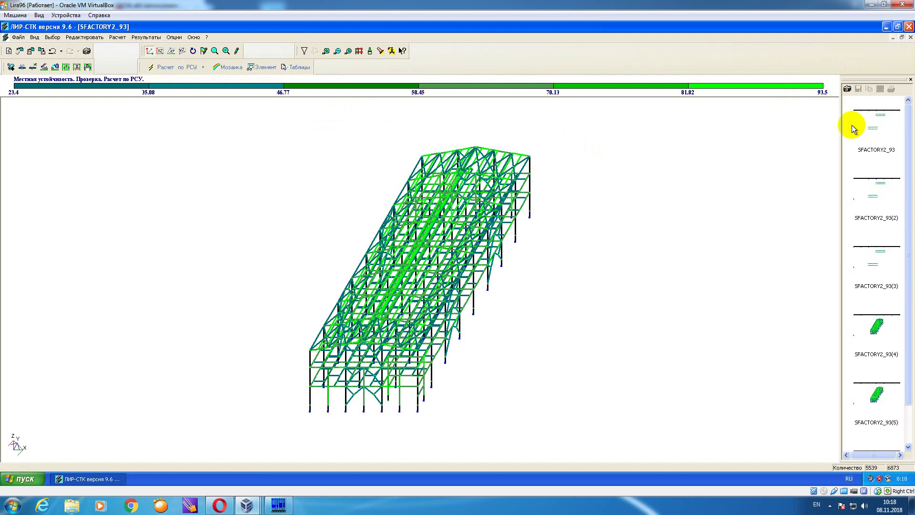
- Save all six captured images as bmp files named SFACTORY2_93 in the sfactory_optim\2_93 folder on drive E
click(882, 127)
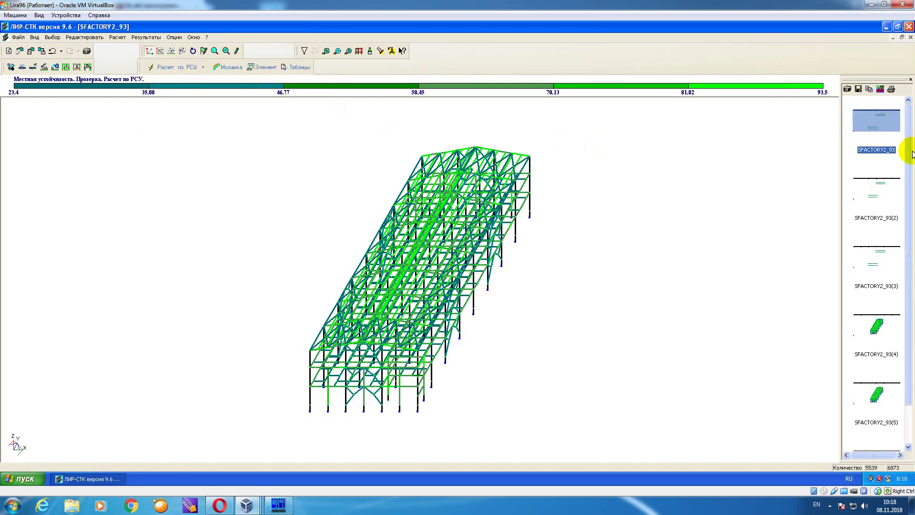
scroll(912, 327, down, 1)
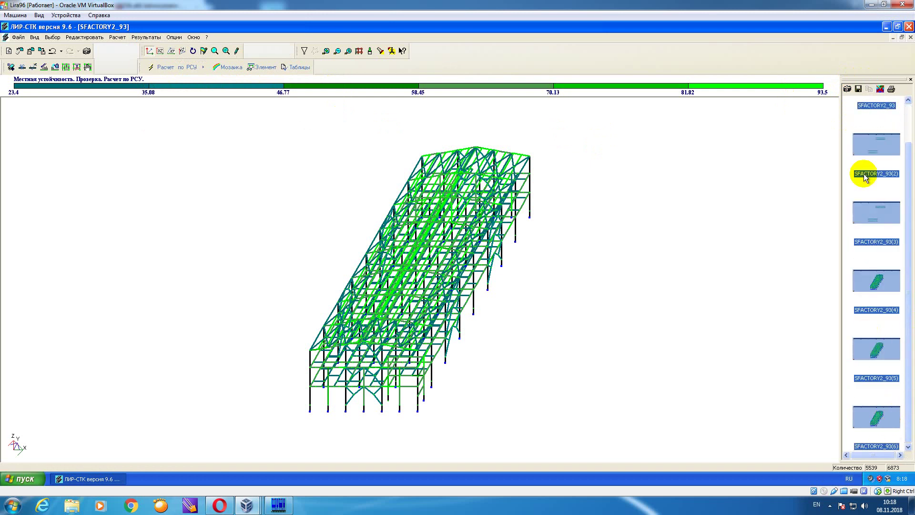
click(859, 89)
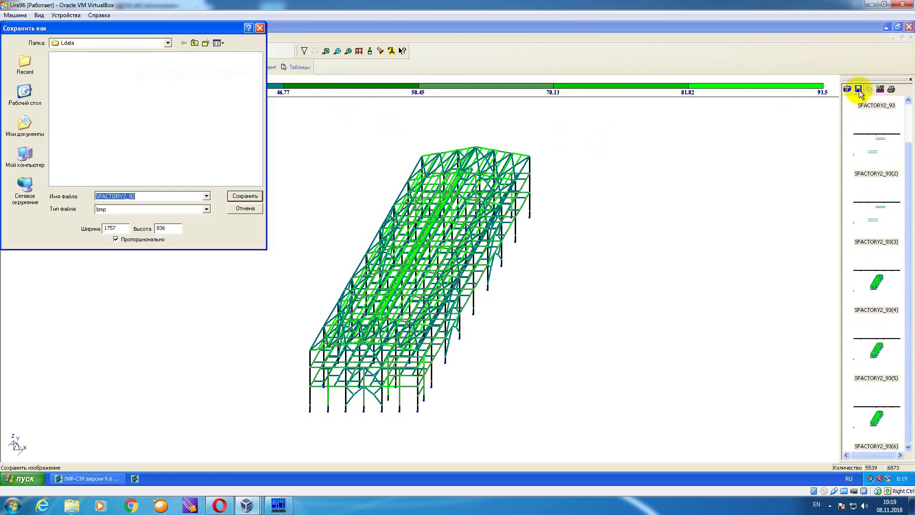
click(168, 43)
click(143, 98)
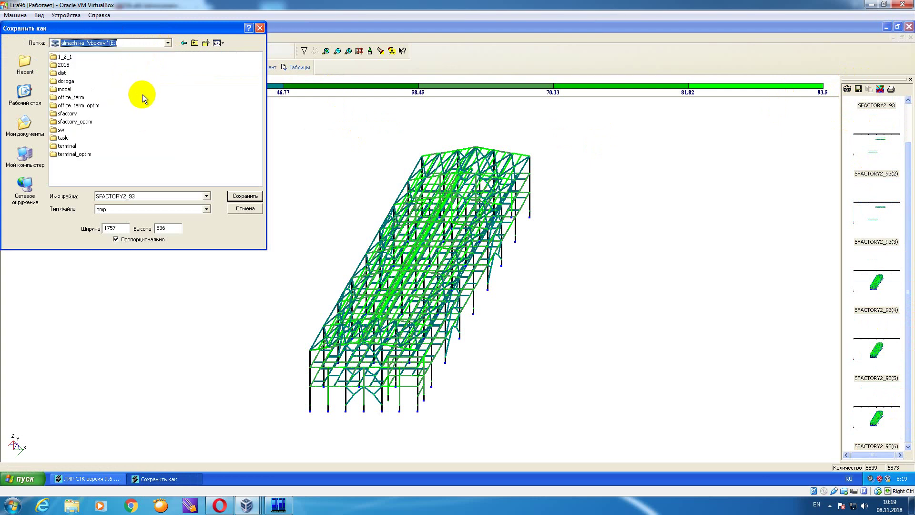
double_click(82, 101)
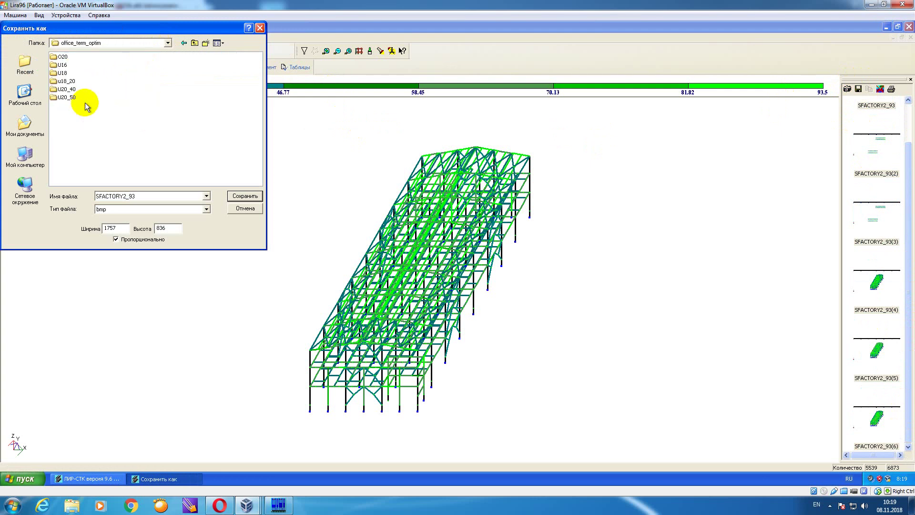
click(190, 48)
double_click(71, 122)
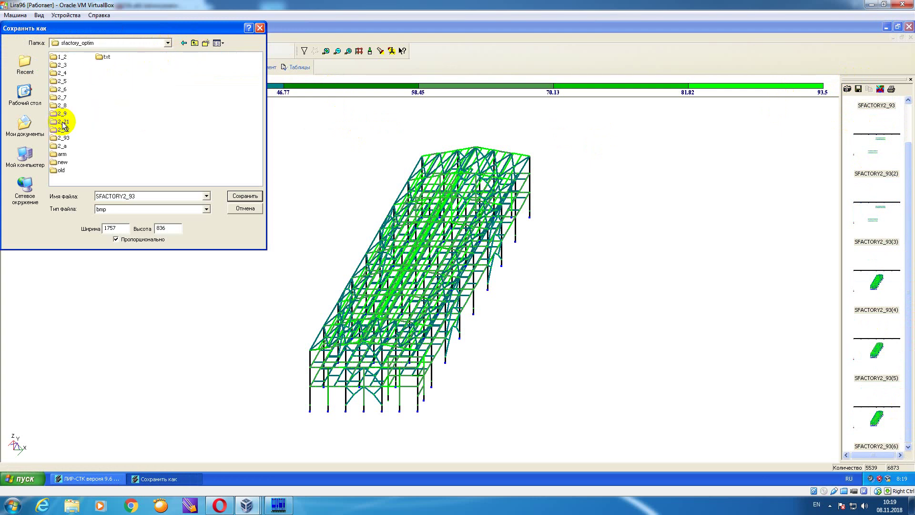
double_click(66, 139)
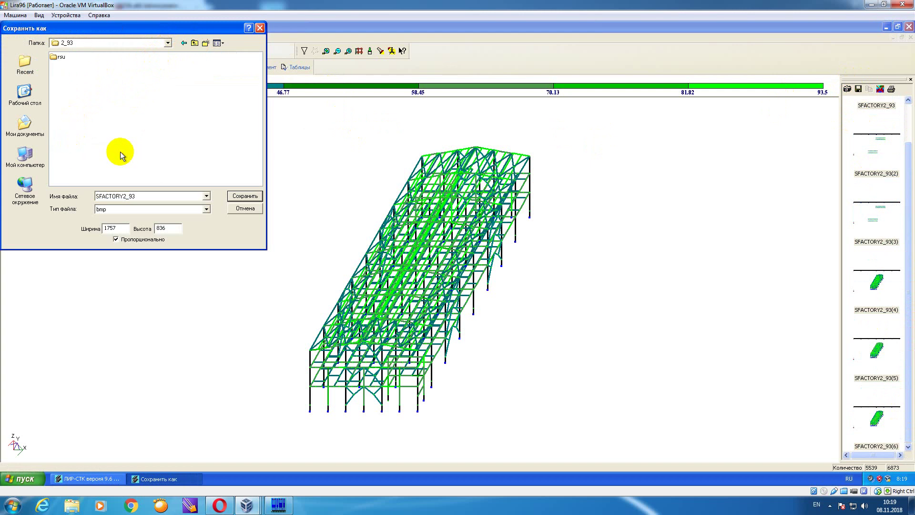
click(245, 196)
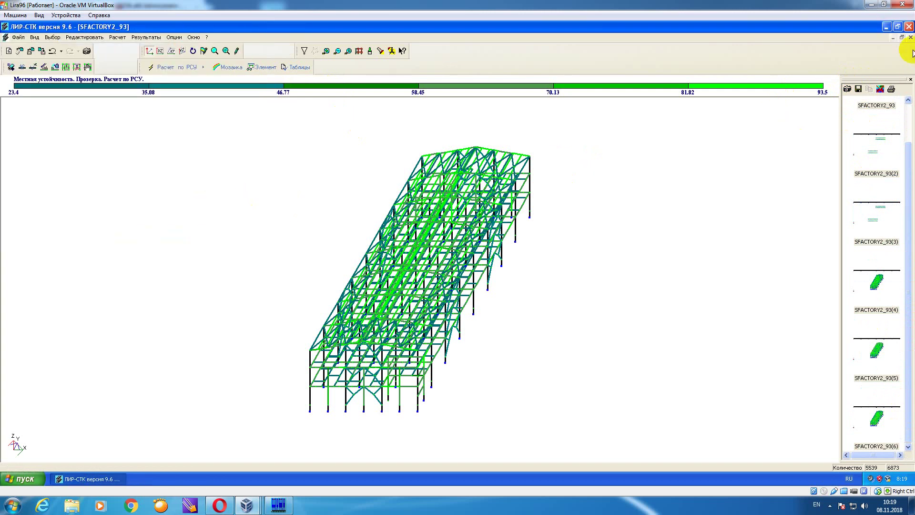
- Select all the captured images, from SFACTORY2_93 to SFACTORY2_93(6), and delete them from the snapshot list
click(885, 123)
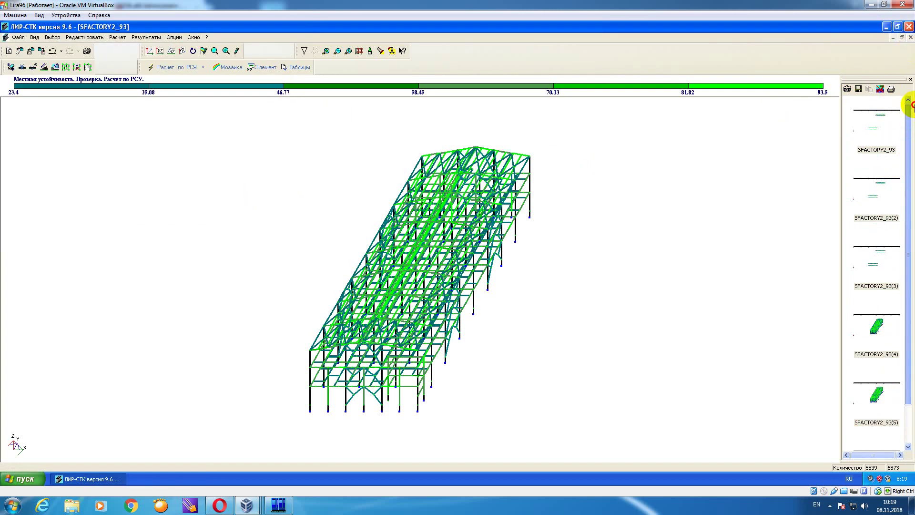
drag(908, 139, 900, 361)
shift+click(875, 426)
click(881, 88)
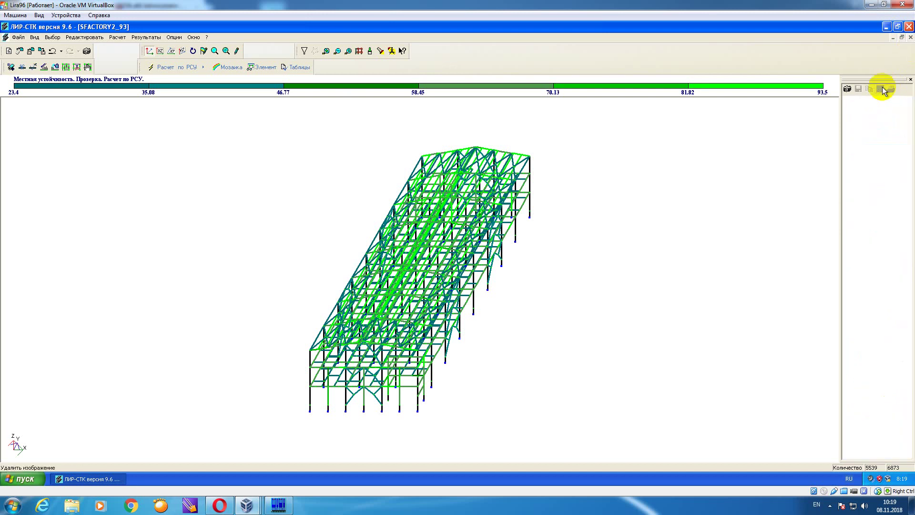
- Close the SFACTORY2_93 document with its changes saved, and exit ЛИР-СТК to return to ПК ЛИРА
click(911, 38)
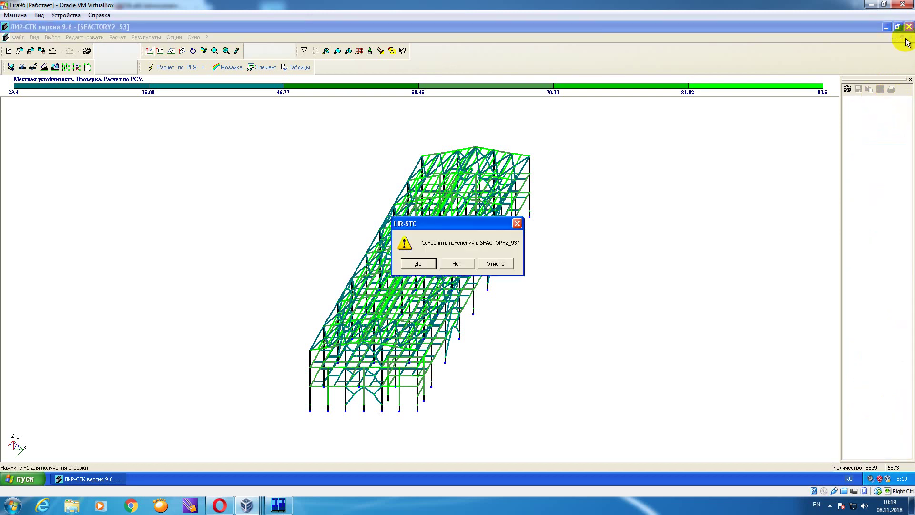
click(418, 264)
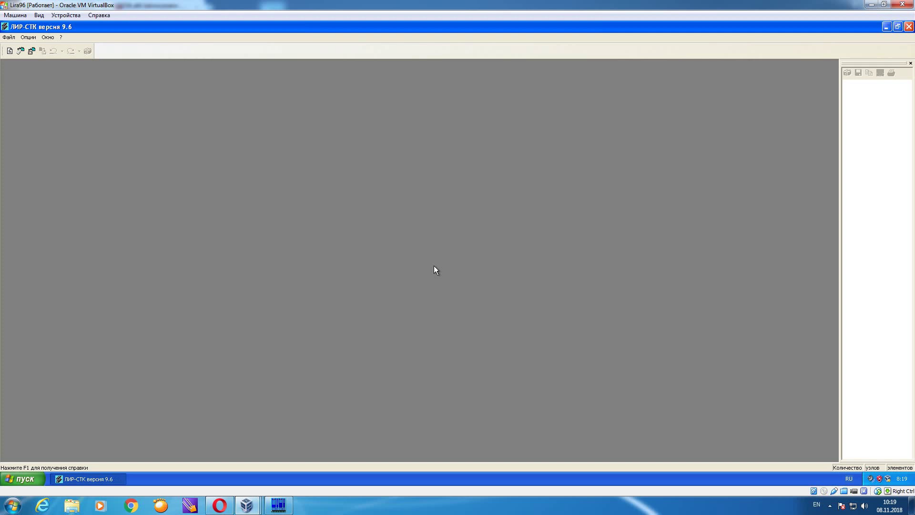
click(909, 27)
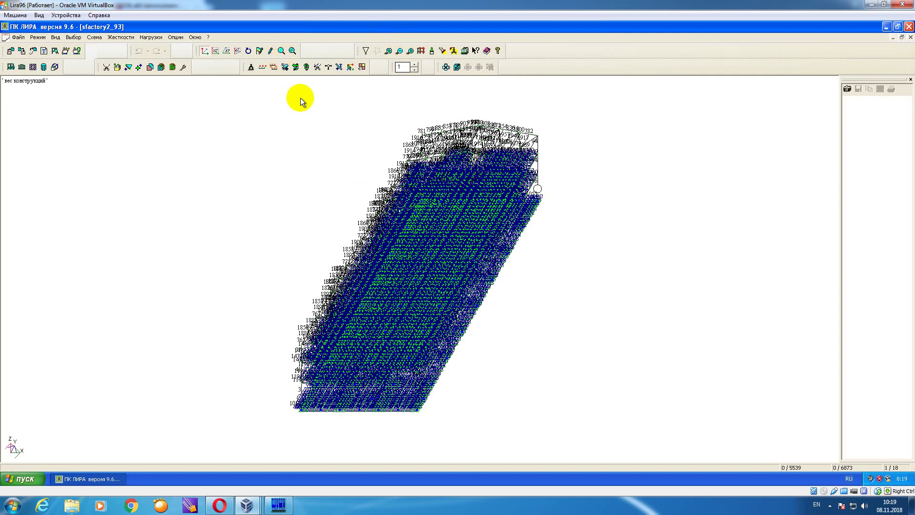
- Switch the sfactory2_93 model to the analysis results mode
click(365, 50)
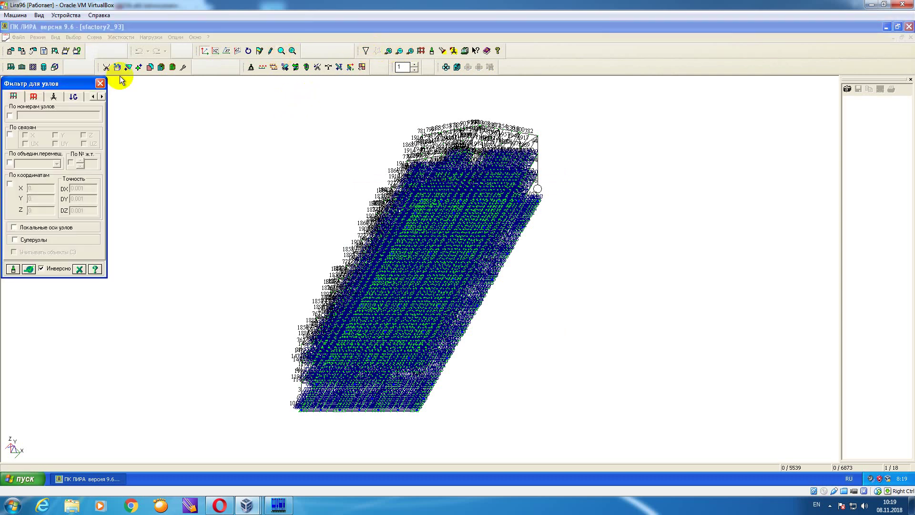
click(103, 81)
click(40, 38)
click(62, 66)
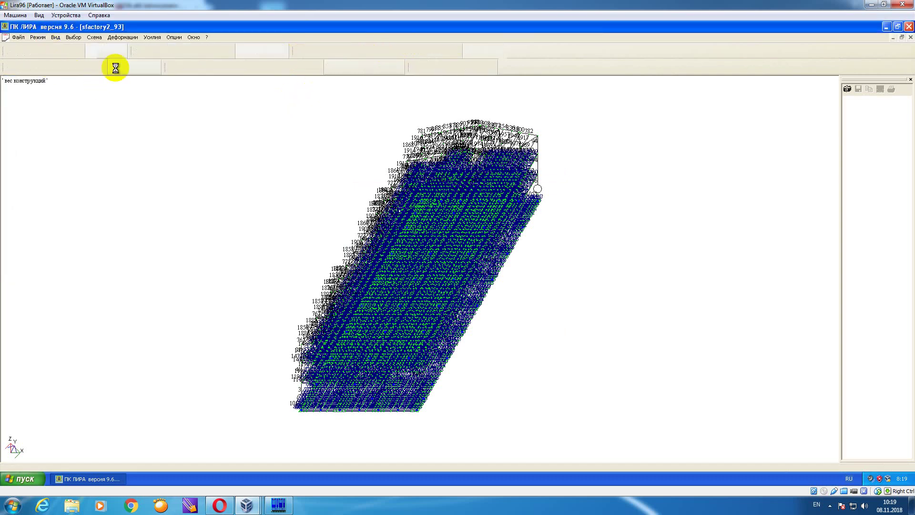
- Filter the elements by stiffness "18. Кольцо 35X1 (CFT)" to select the matching columns
click(300, 51)
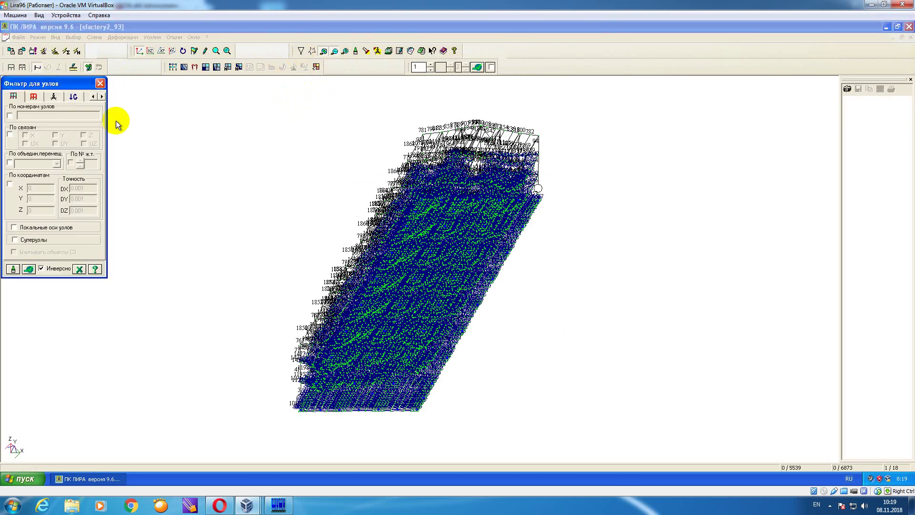
click(33, 97)
click(9, 172)
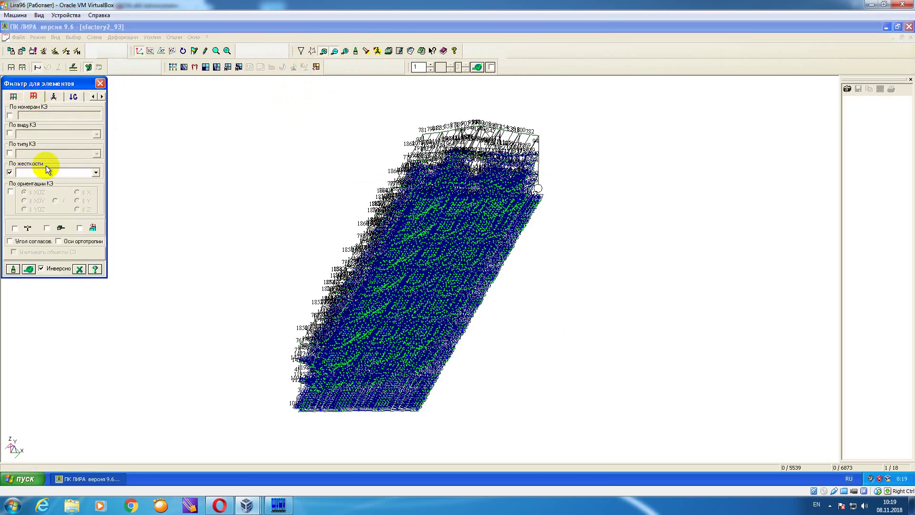
click(96, 172)
scroll(97, 193, down, 5)
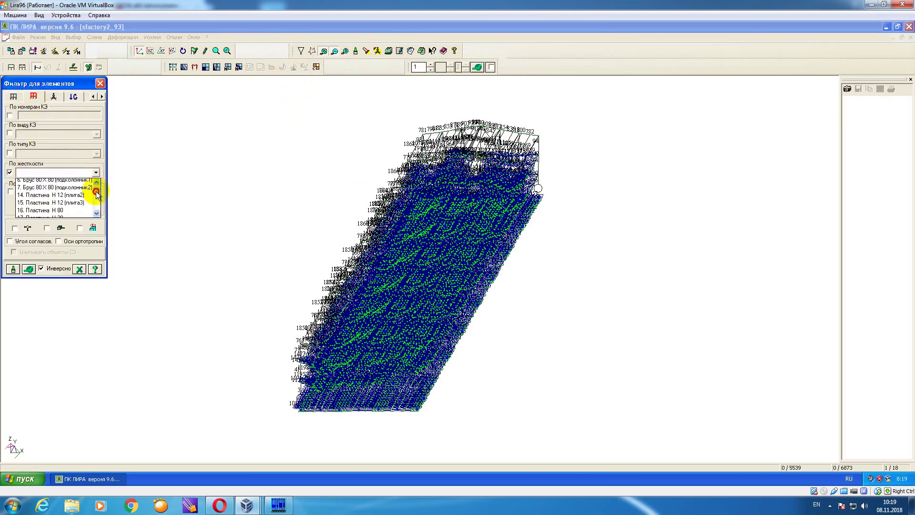
click(76, 197)
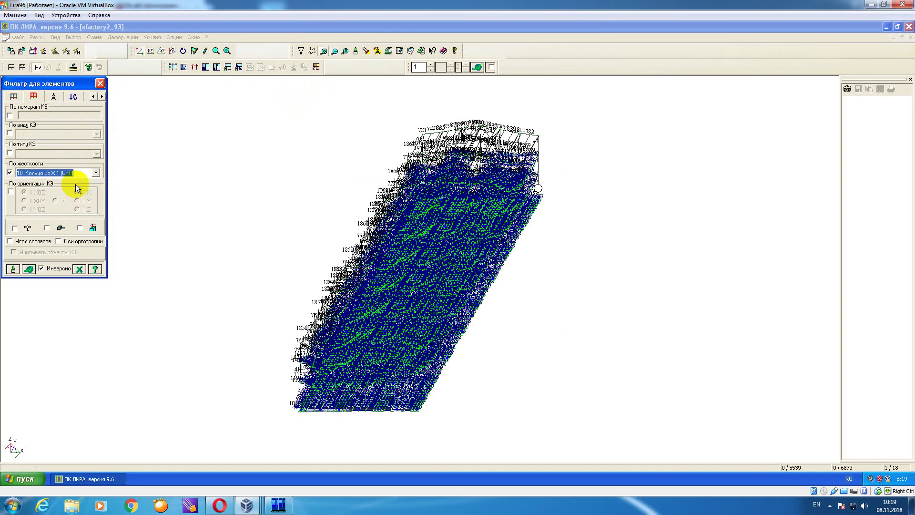
click(29, 268)
- Isolate the selected ring-section columns as a fragment and move the element filter dialog clear of the corner
right_click(222, 166)
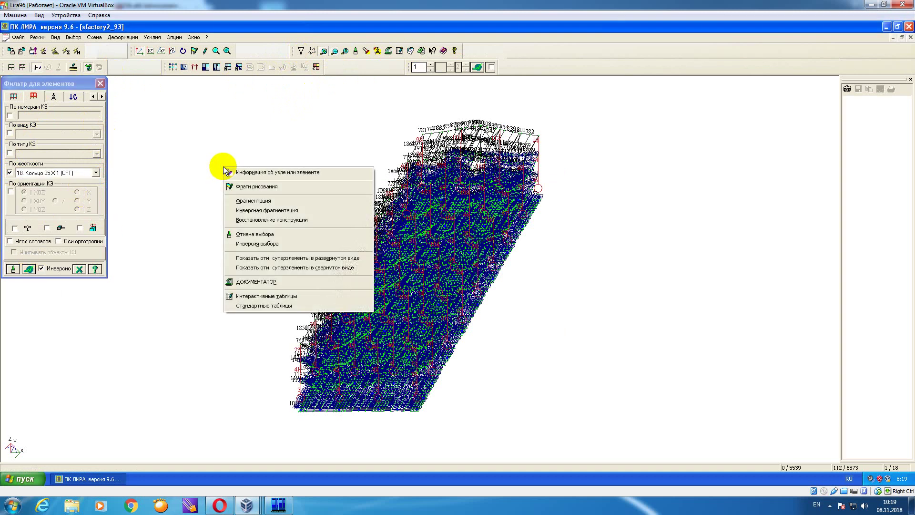
click(252, 202)
drag(73, 83, 85, 103)
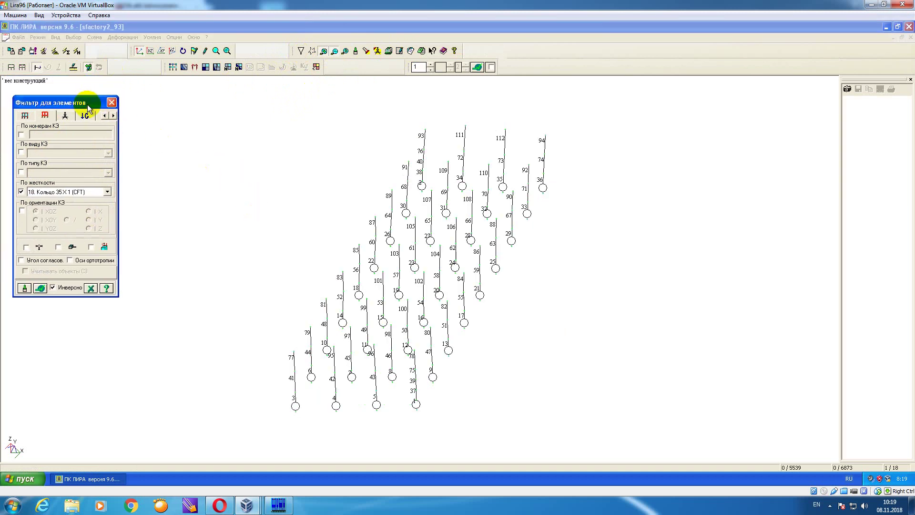
- Show the isolated columns in the undeformed scheme and select all of them
click(321, 49)
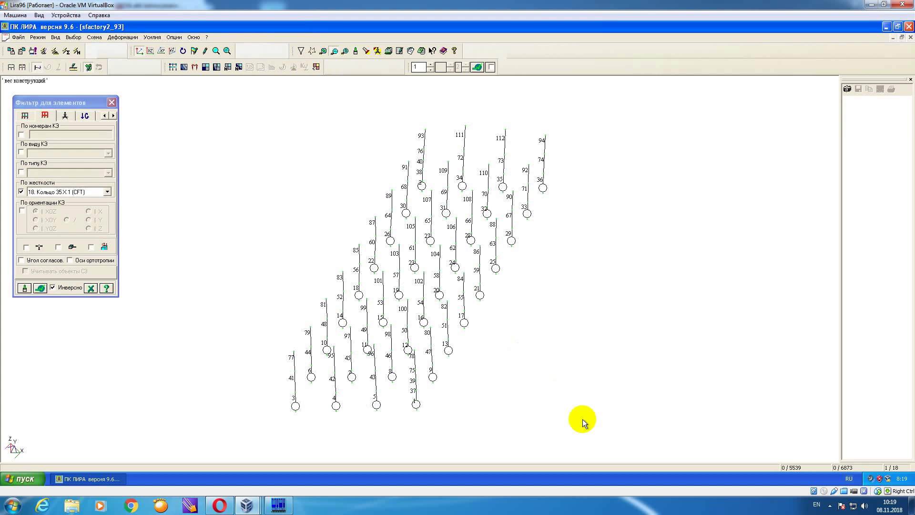
click(11, 67)
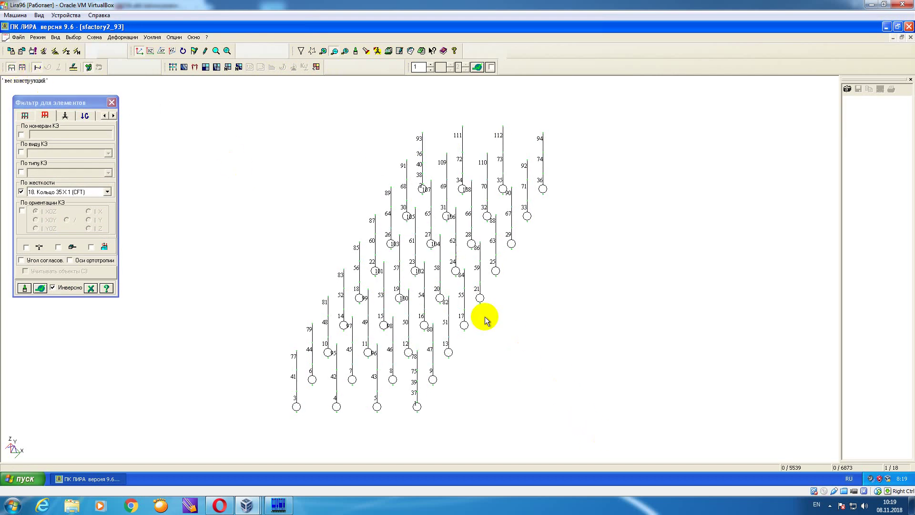
drag(607, 434, 245, 99)
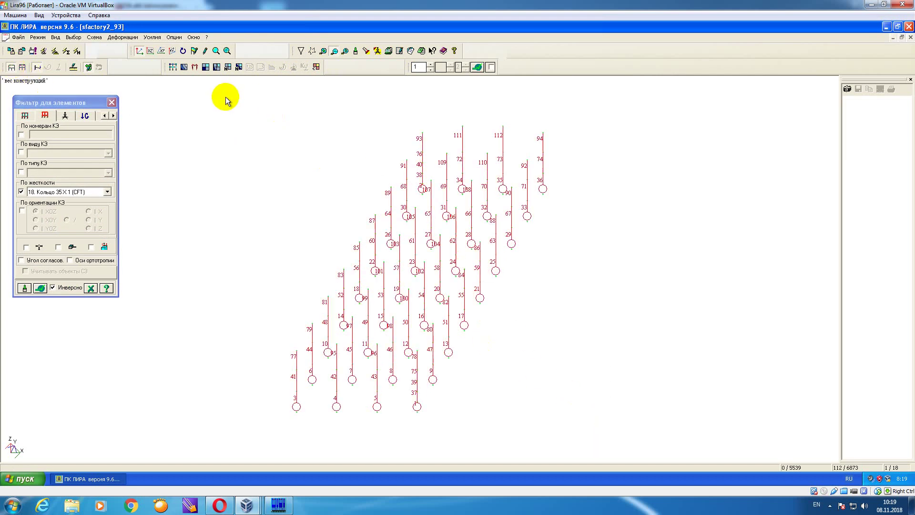
- Generate the РСУ(стержни) table from the form editor using the "РСУ расчетные" option
click(173, 38)
click(224, 148)
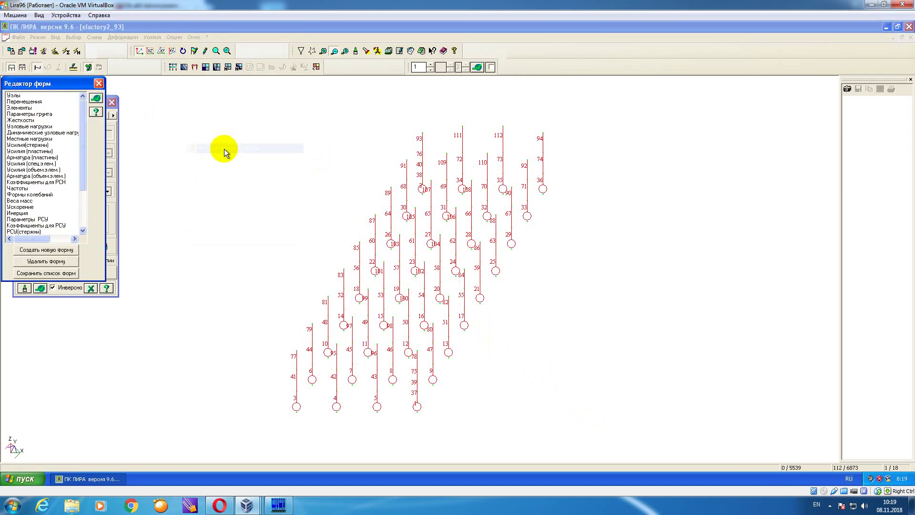
drag(83, 174, 83, 201)
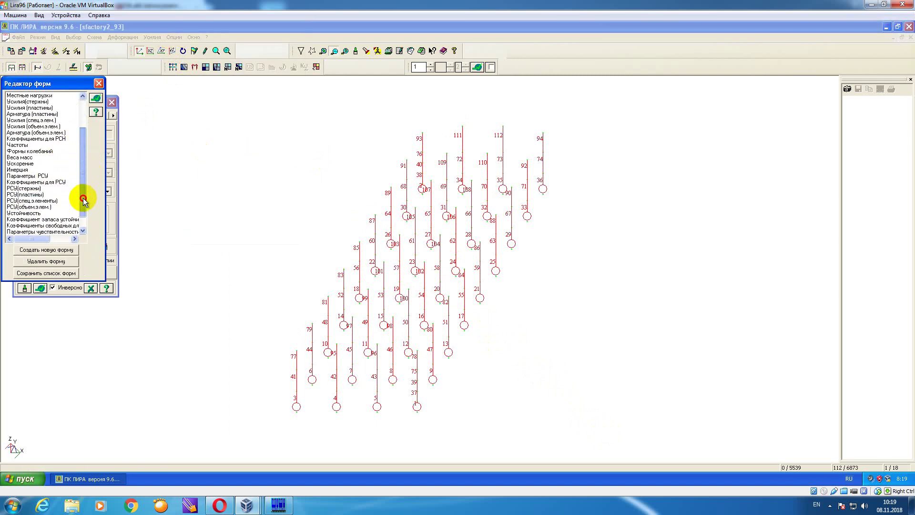
click(35, 189)
click(95, 98)
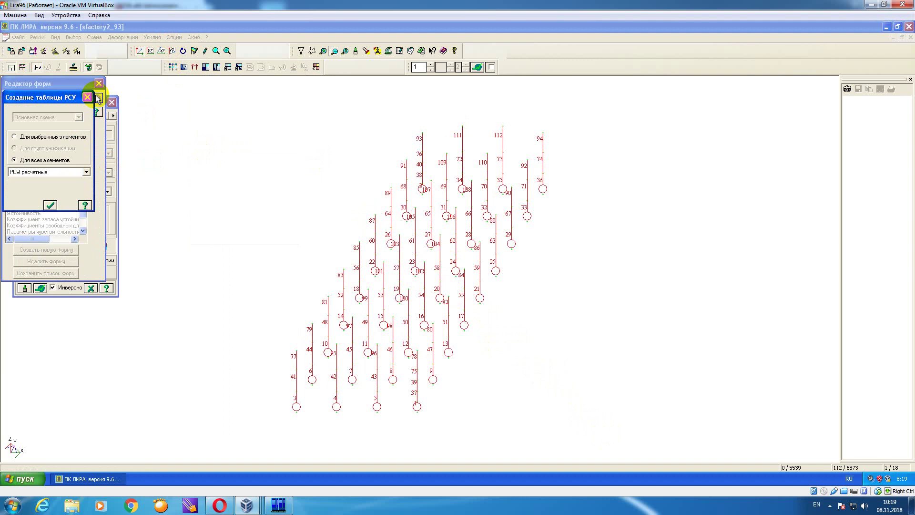
click(50, 205)
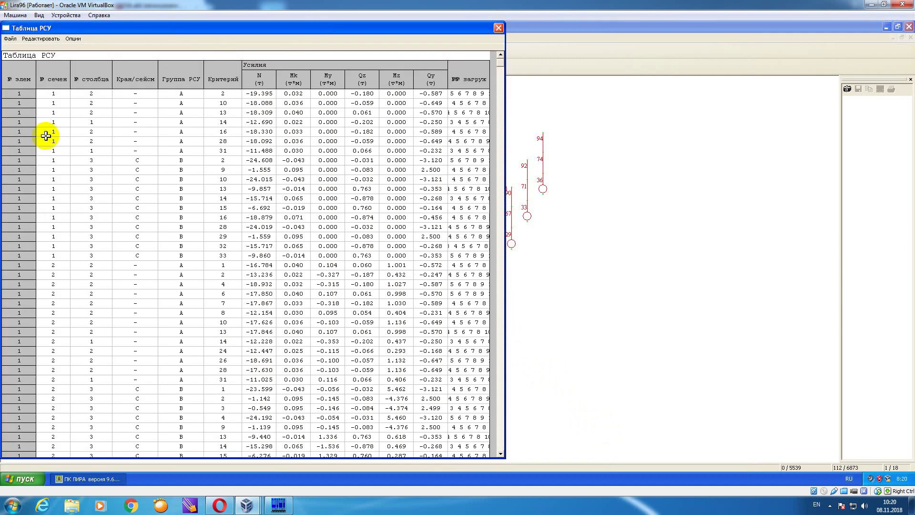
- Export the РСУ table to Excel as cft_all in the sfactory_optim\2_93\rsu folder, and close the table
click(10, 38)
click(31, 80)
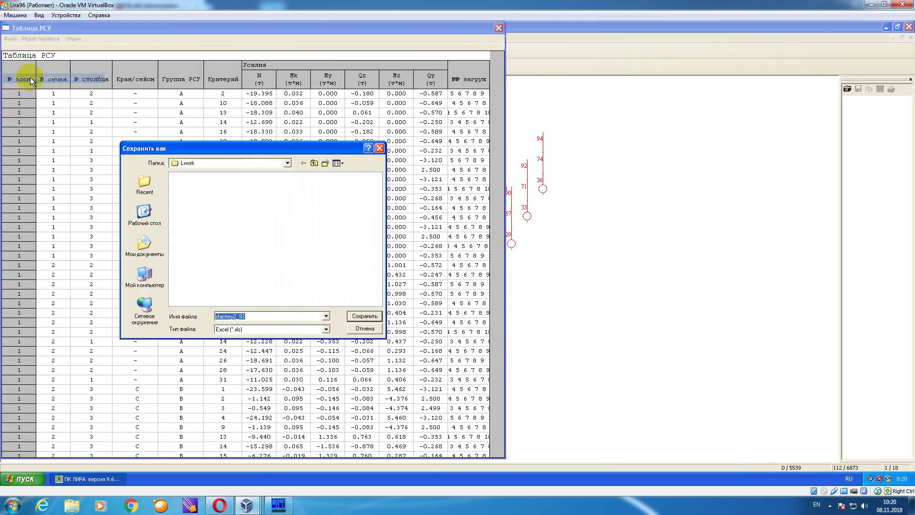
click(228, 162)
click(247, 218)
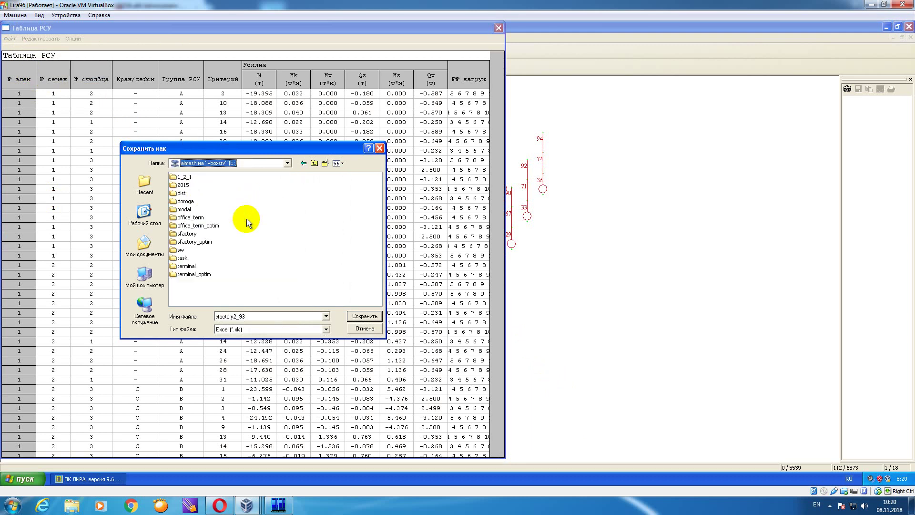
click(201, 243)
double_click(201, 243)
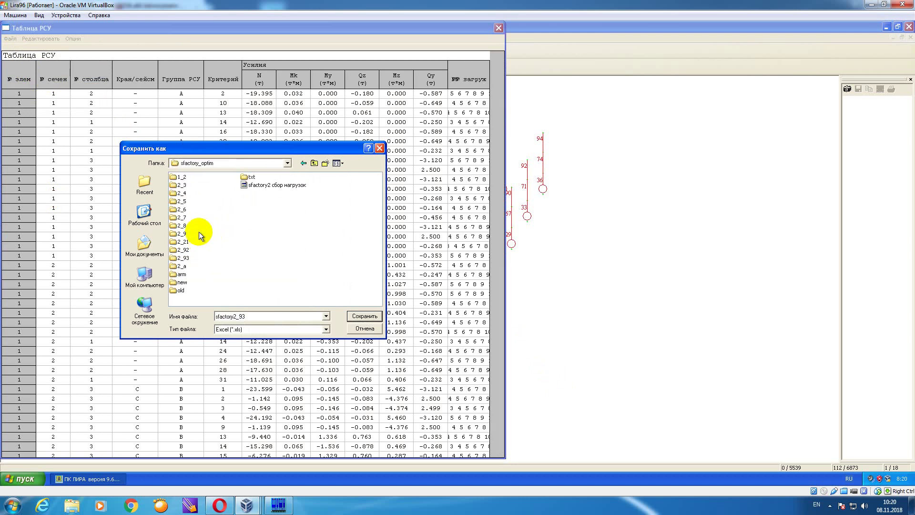
double_click(188, 259)
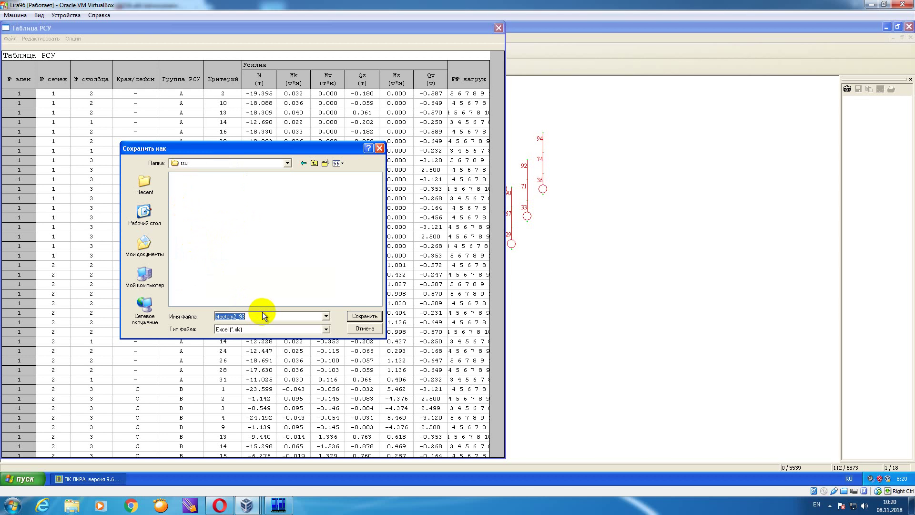
text(cae)
text(cft_all)
click(364, 316)
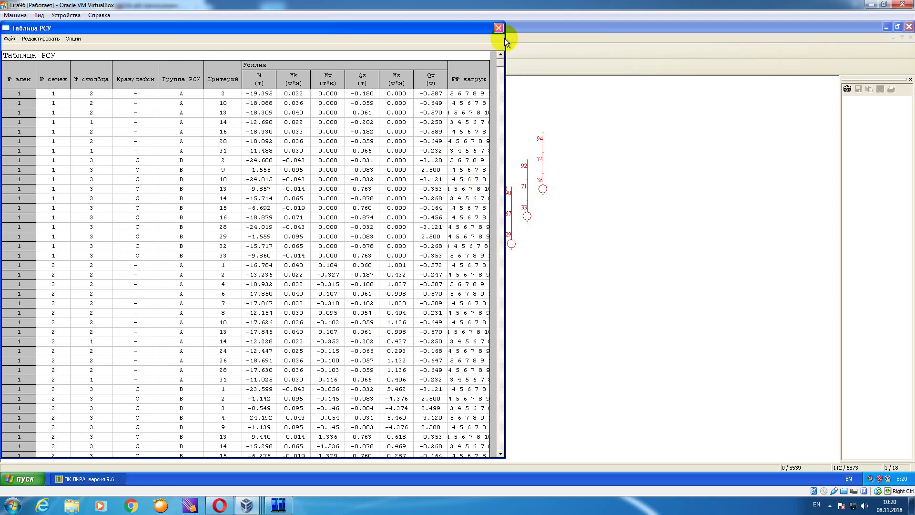
click(502, 27)
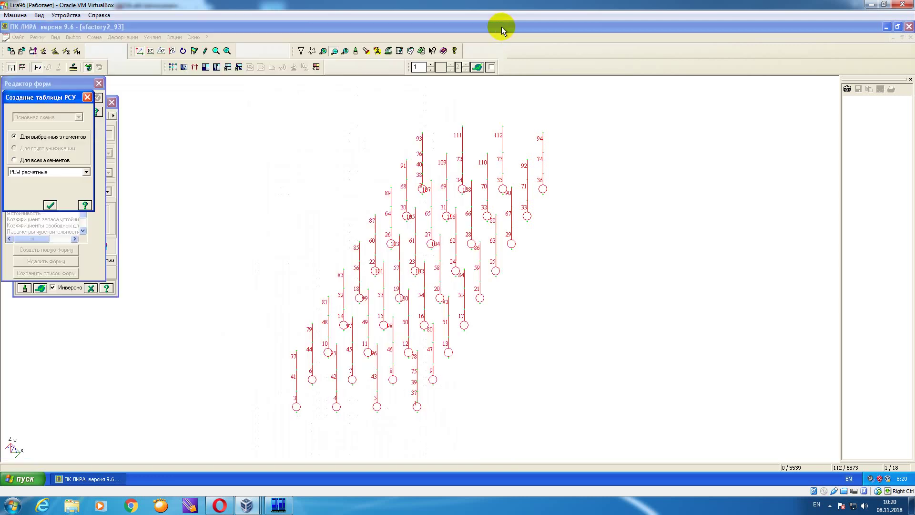
- Clear the selection and select the lowest elements of the columns in the first two rows, starting from elements 3 and 4
right_click(328, 97)
click(374, 164)
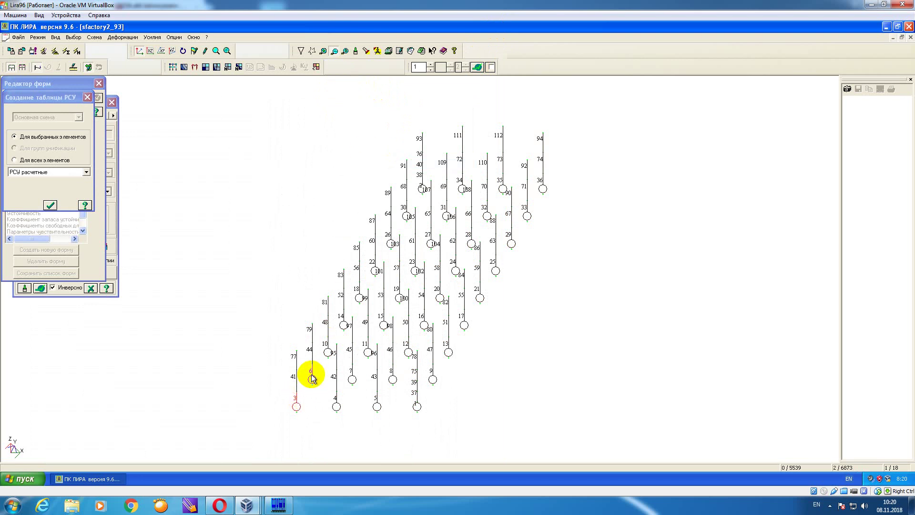
click(343, 317)
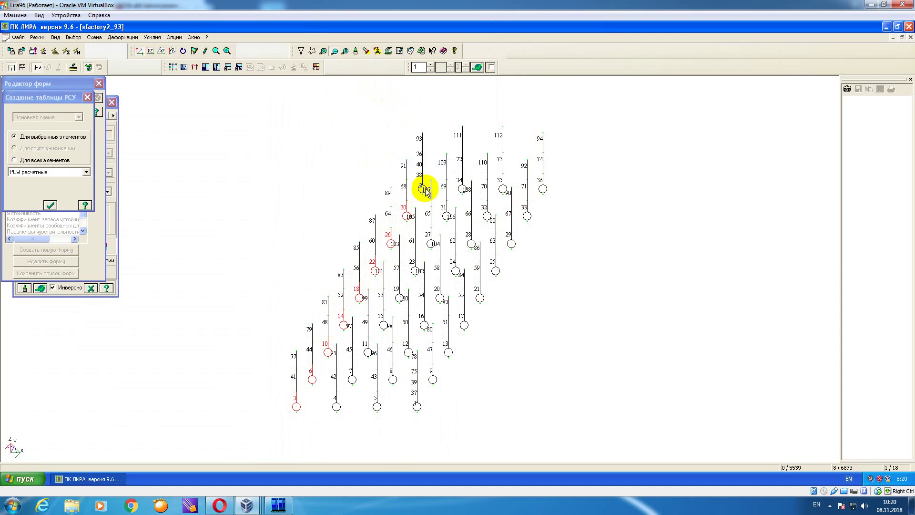
click(337, 405)
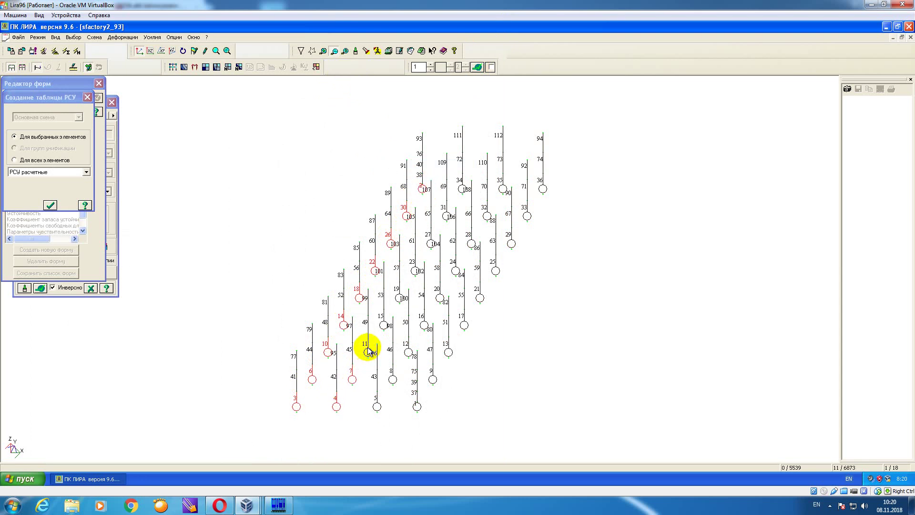
click(381, 316)
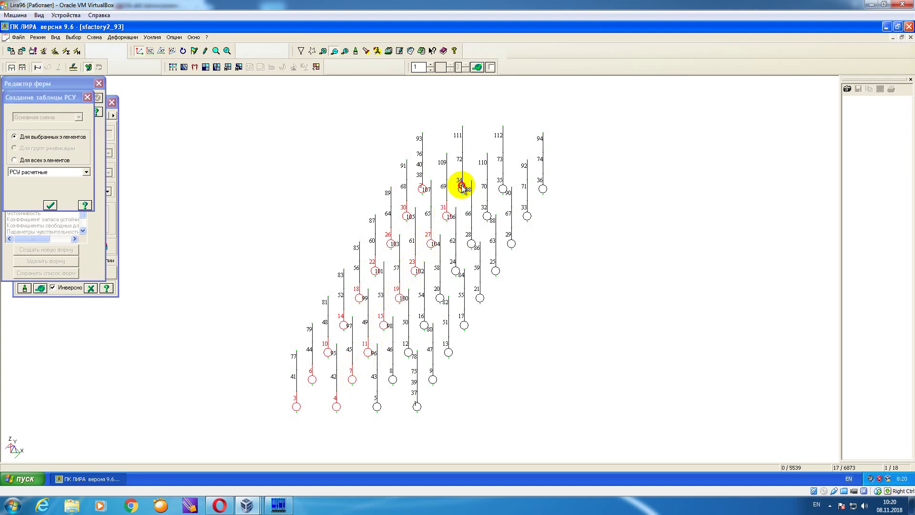
- Add the lowest column elements of the third row to the selection, from element 5 through element 32
click(377, 403)
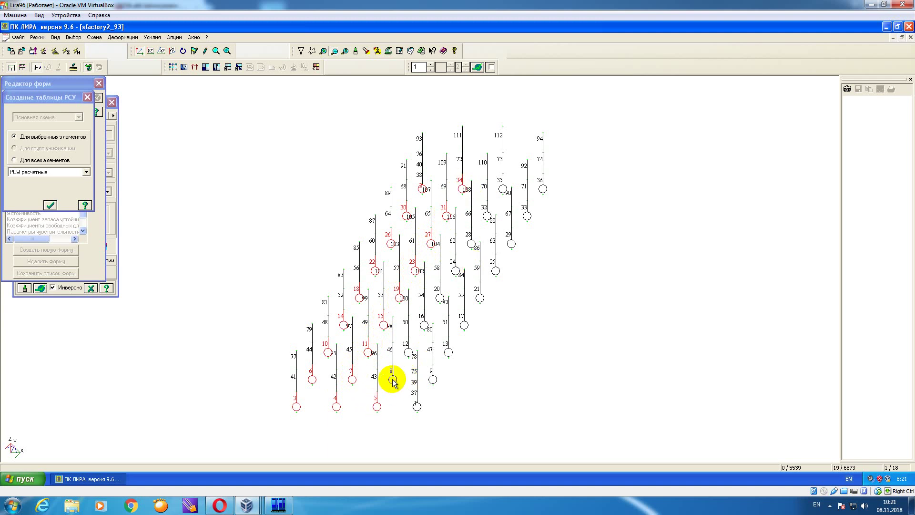
click(409, 349)
click(424, 323)
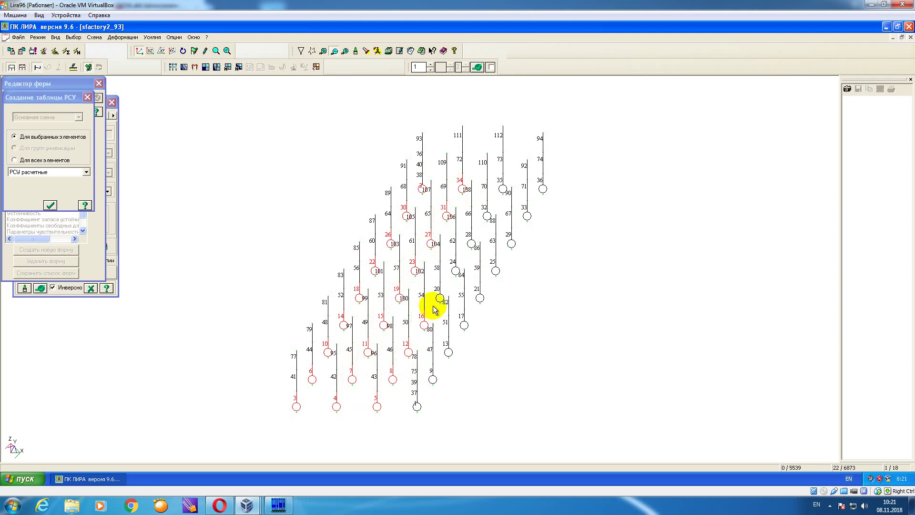
click(439, 296)
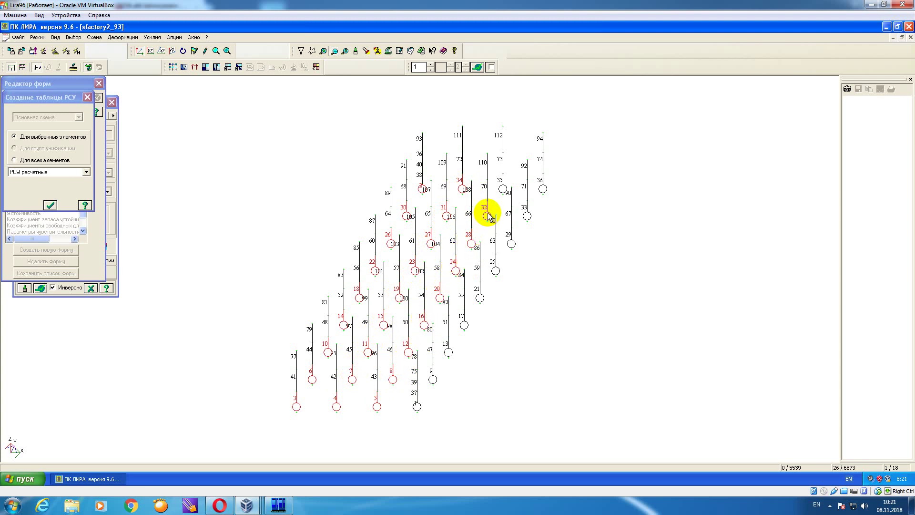
- Add element 1 and the other lowest elements of the fourth row up to 36, plus element 35, to the selection
click(417, 404)
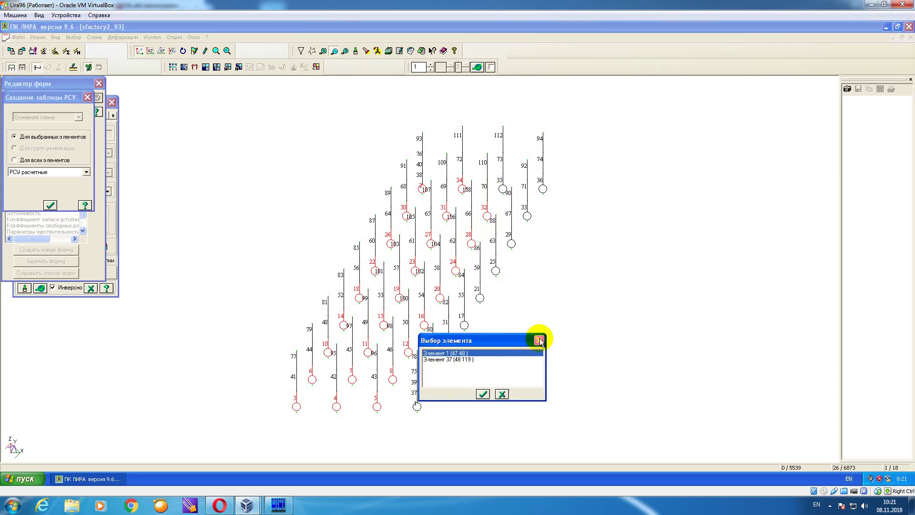
click(483, 393)
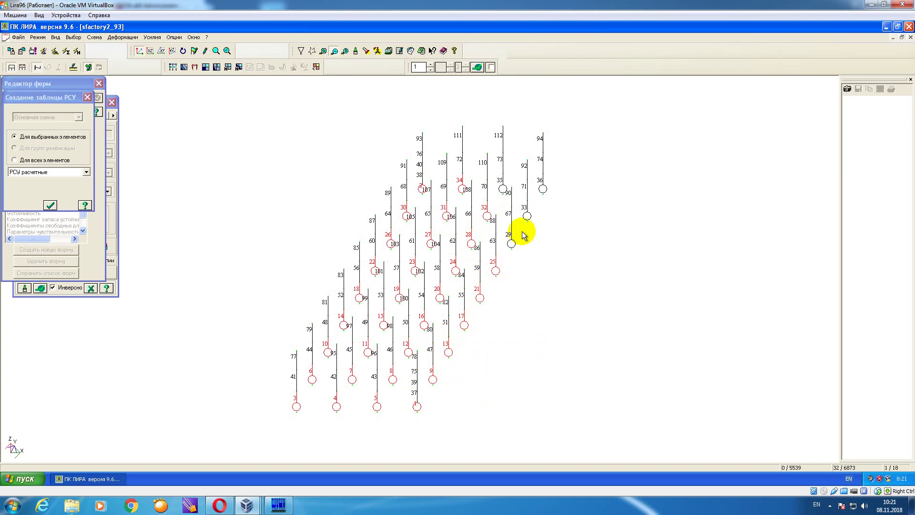
click(511, 242)
click(527, 214)
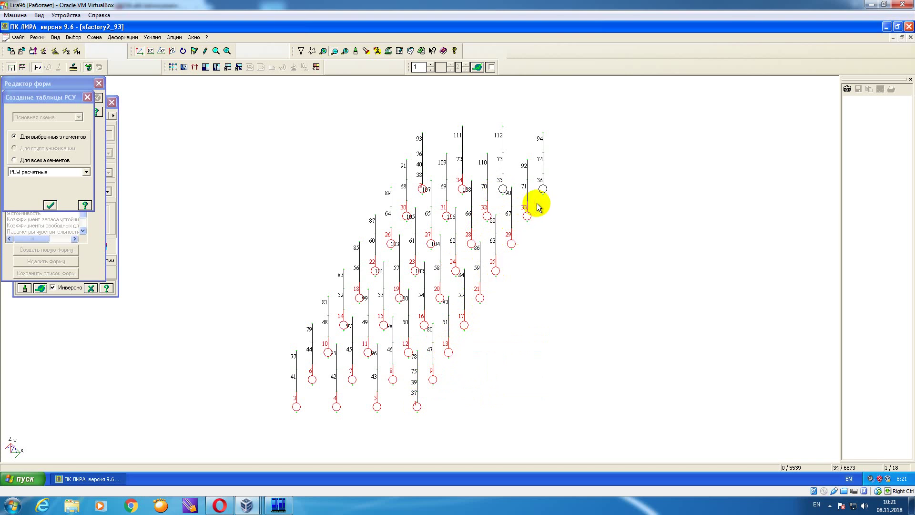
click(542, 188)
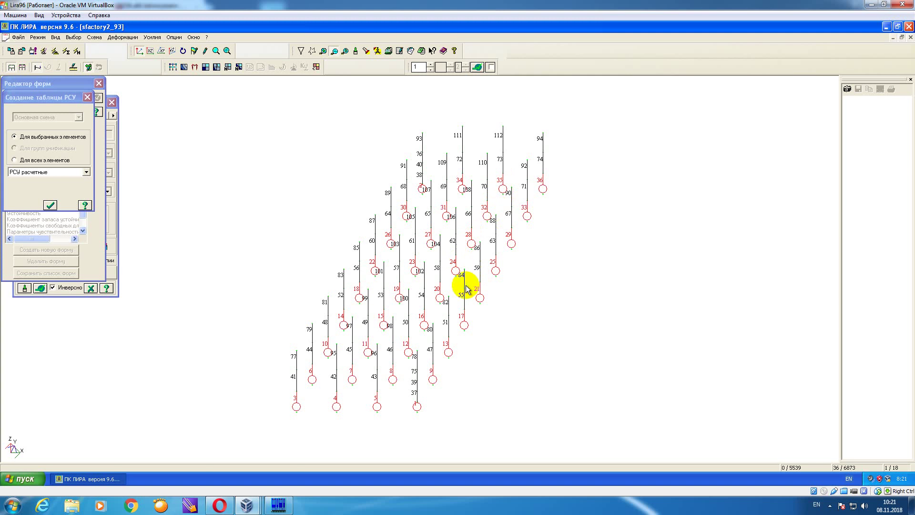
- Generate the РСУ table for the selected base elements and direct its Excel export to the sfactory_optim\2_93\rsu folder
click(50, 205)
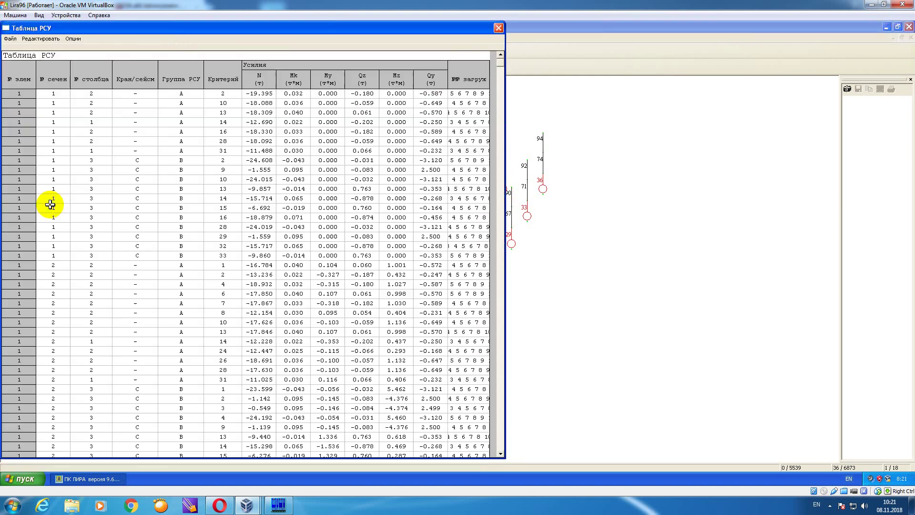
click(16, 40)
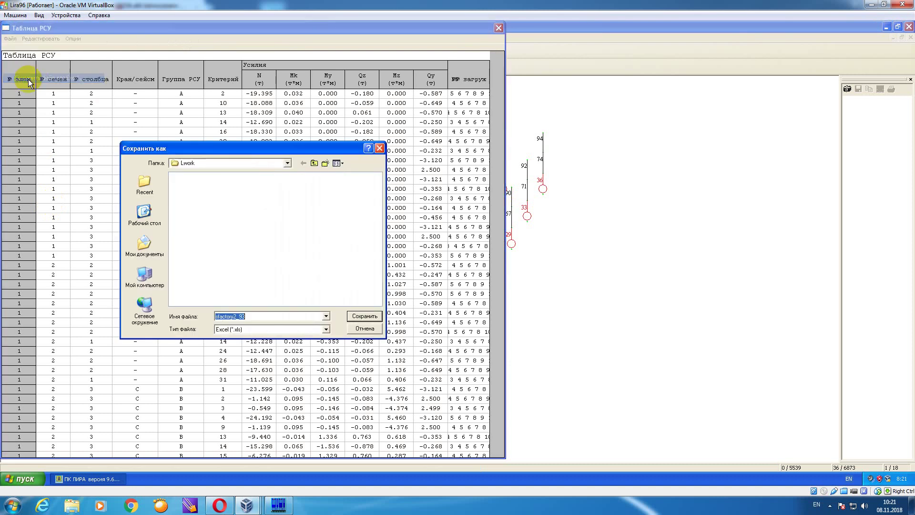
click(230, 162)
click(250, 221)
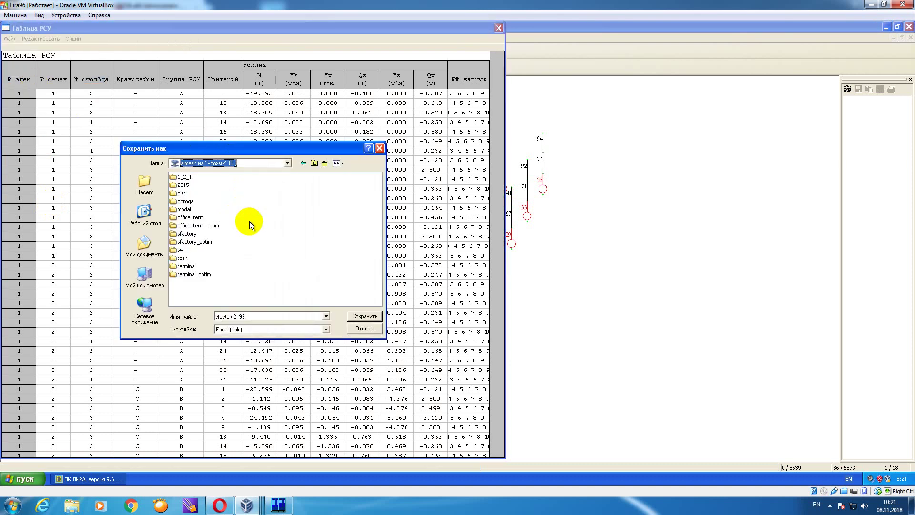
click(205, 242)
double_click(205, 243)
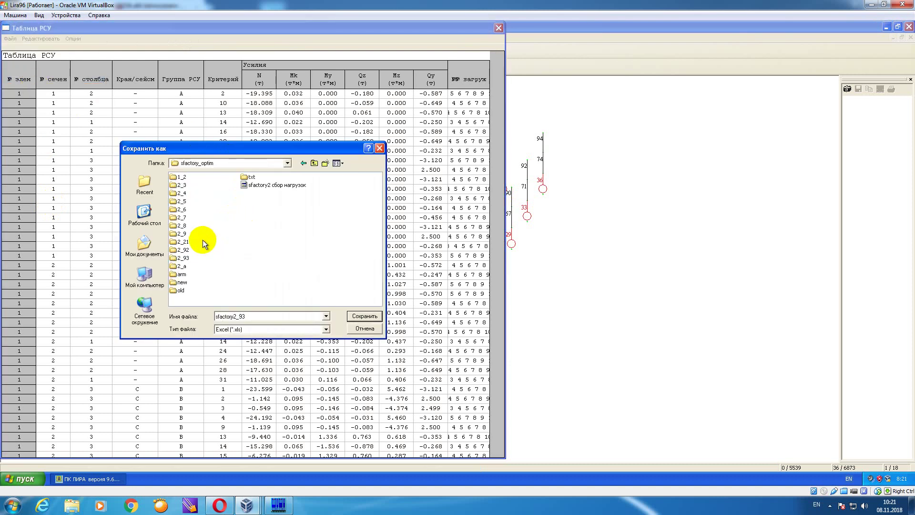
double_click(188, 253)
double_click(175, 180)
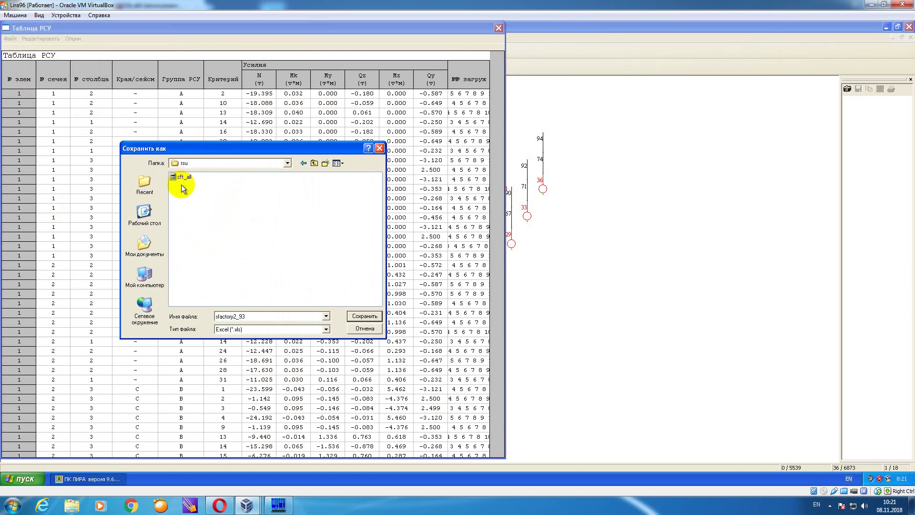
- Save the exported table as cft_base in Excel format and close the РСУ table
click(184, 177)
click(267, 315)
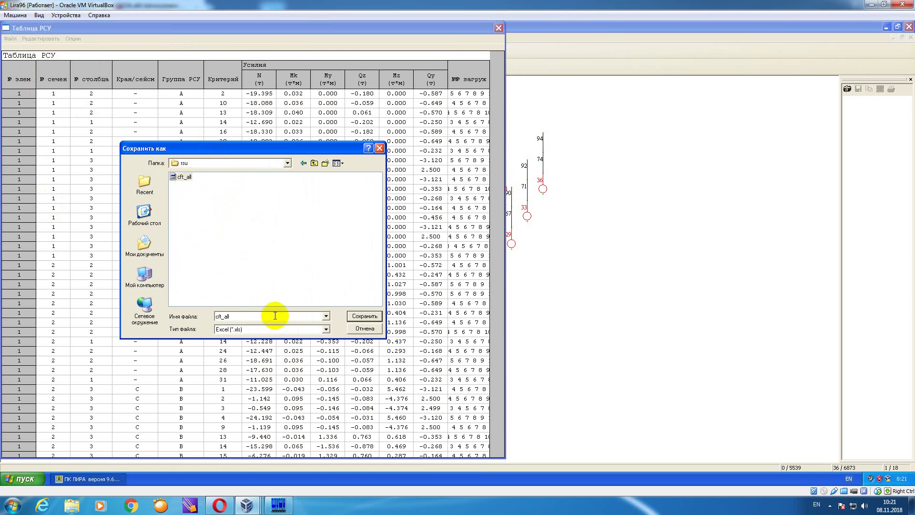
key(BackSpace)
text(base)
click(364, 316)
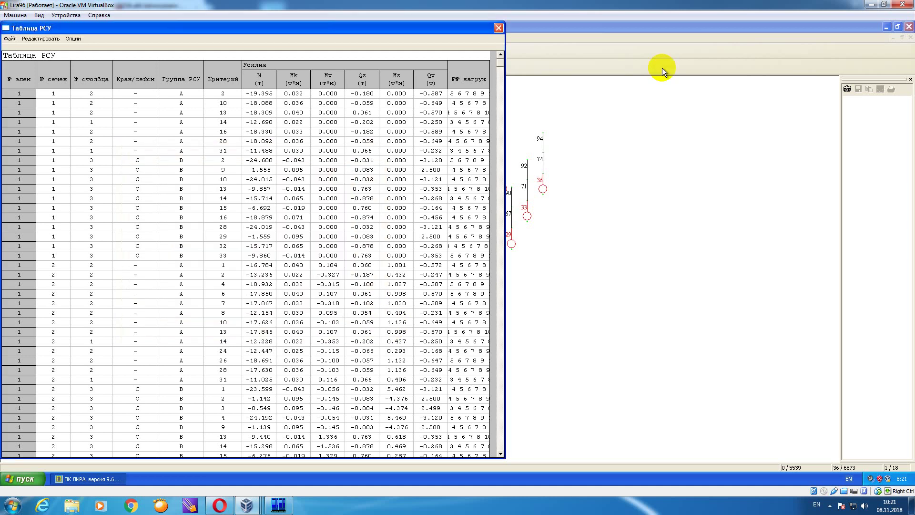
click(499, 28)
- Clear the element selection and restore the full structure in the view
right_click(506, 101)
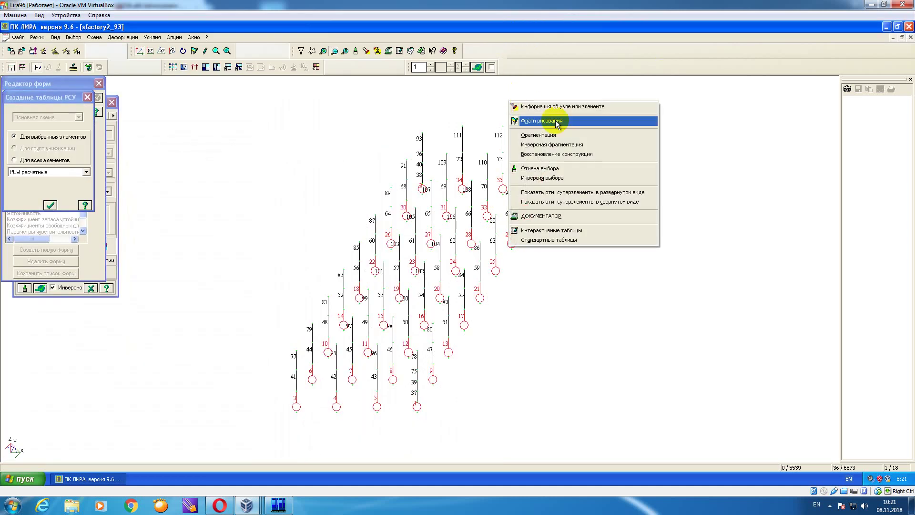
click(565, 171)
right_click(334, 105)
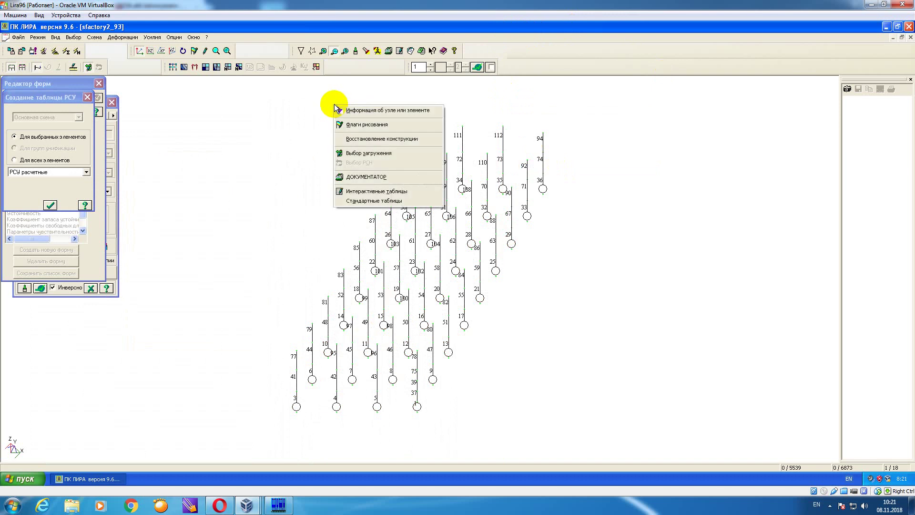
click(362, 139)
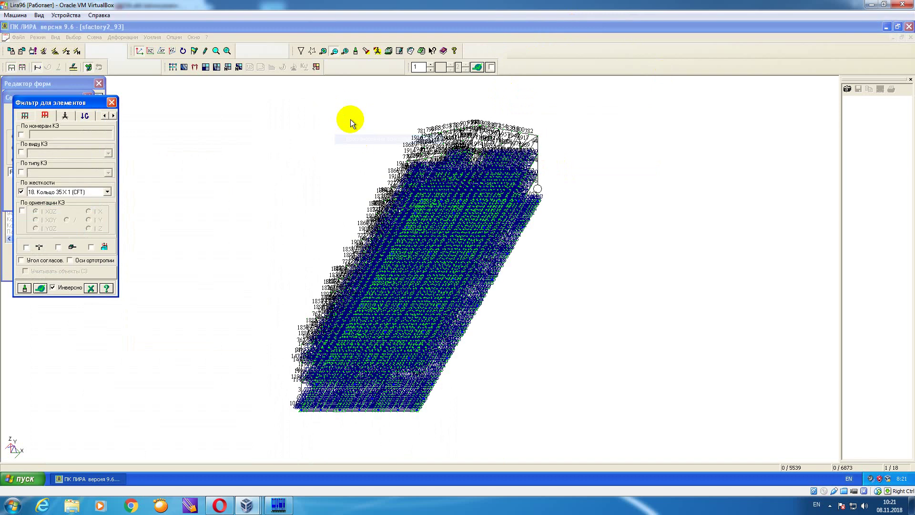
- Filter the elements by stiffness "29. Два швеллера (стойки доп)" to select the matching posts
click(108, 192)
click(108, 232)
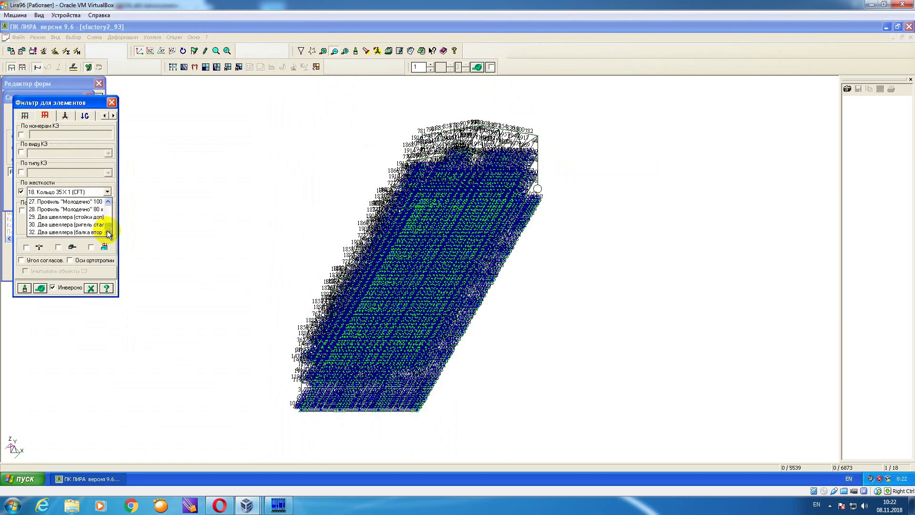
click(95, 217)
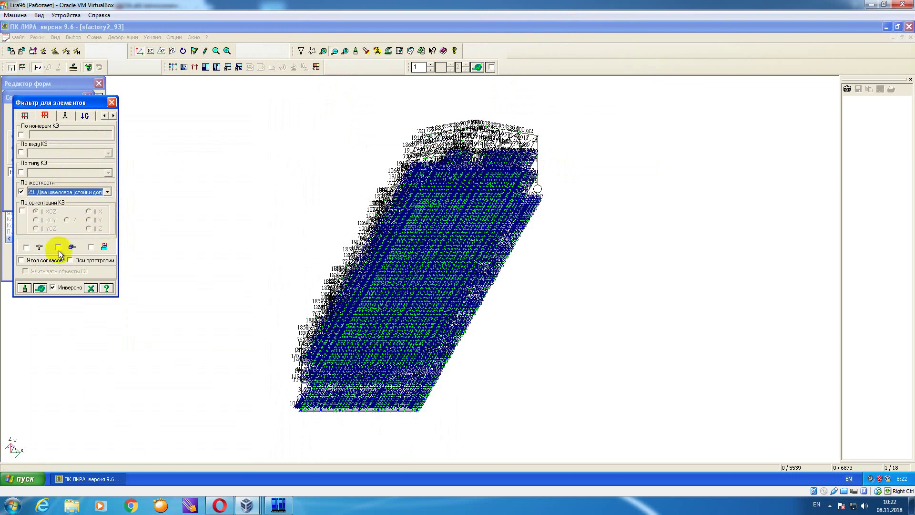
click(41, 288)
- Isolate the selected double-channel posts as a fragment and close the element filter
right_click(221, 207)
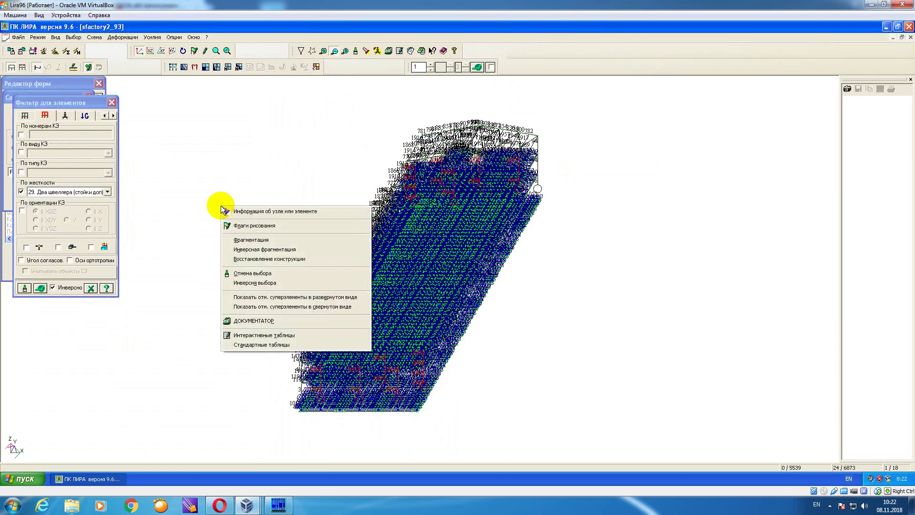
click(254, 240)
click(112, 103)
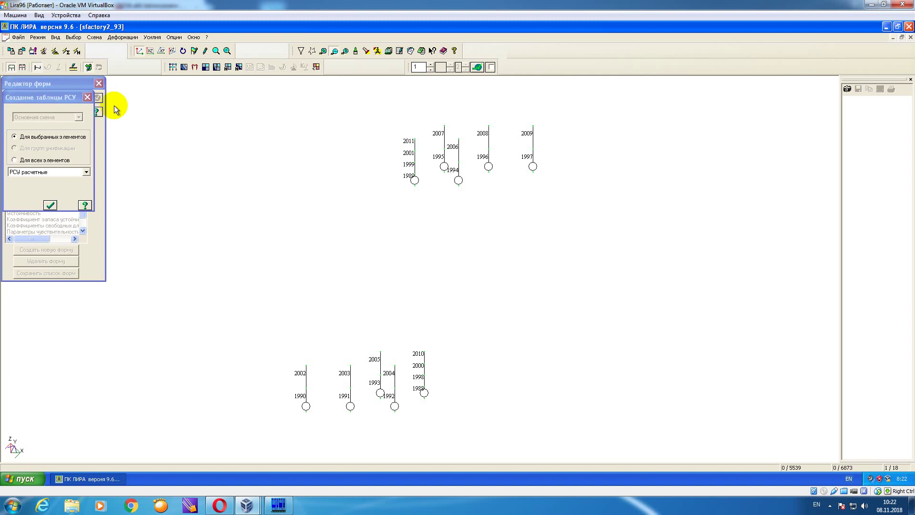
- Select the lowest elements 1988–1997 of all ten double-channel posts and create the РСУ table for the selected elements
click(306, 405)
click(350, 405)
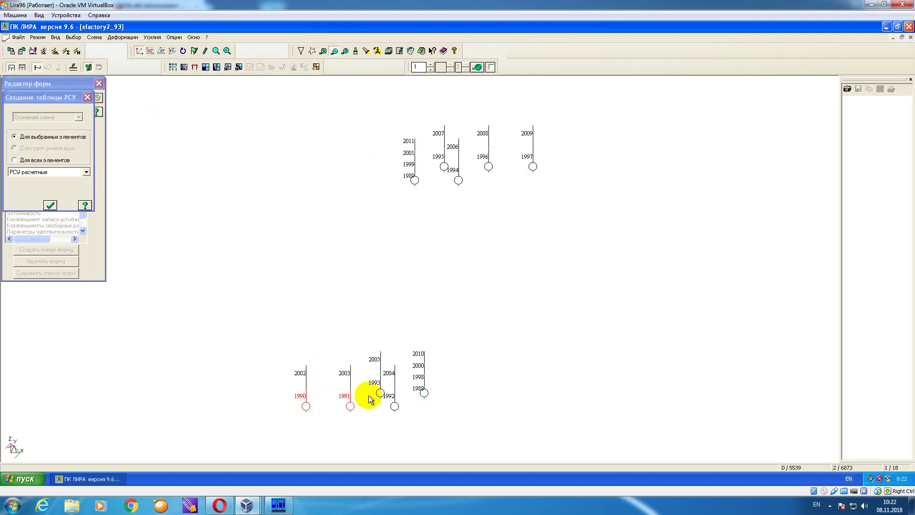
click(380, 393)
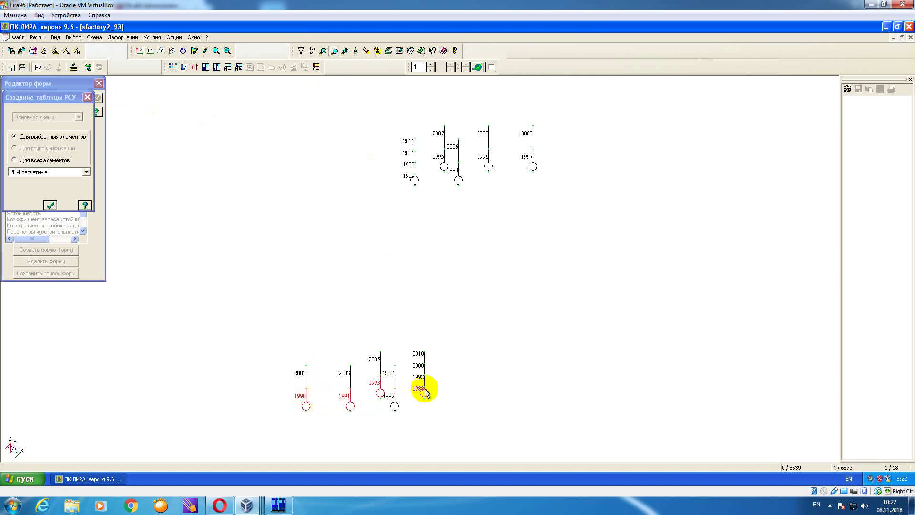
click(395, 406)
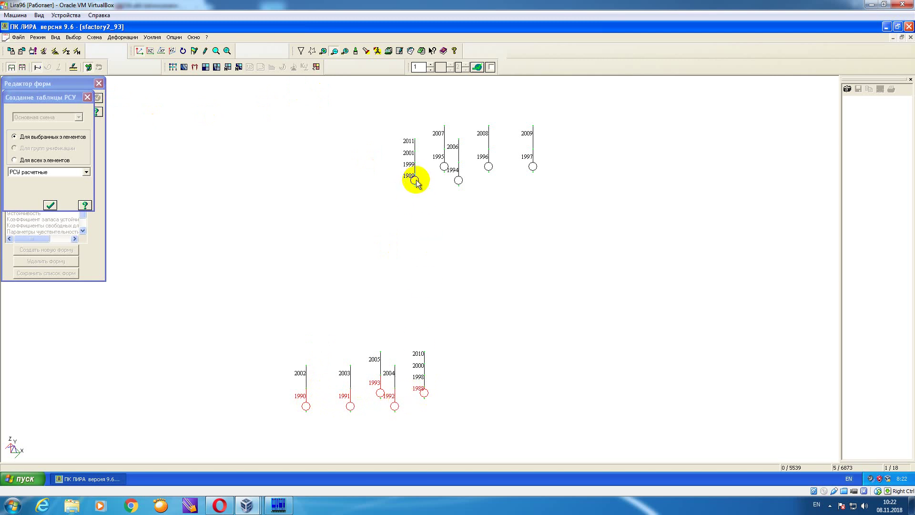
click(445, 165)
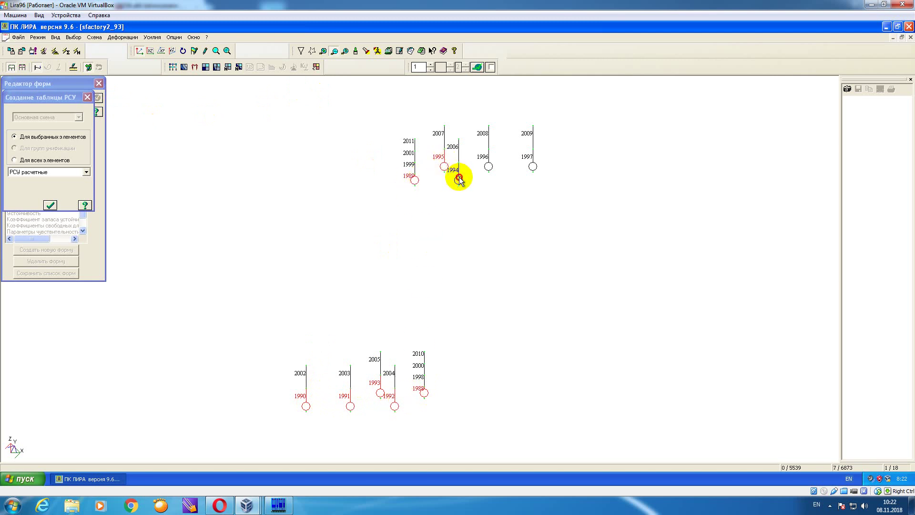
click(459, 179)
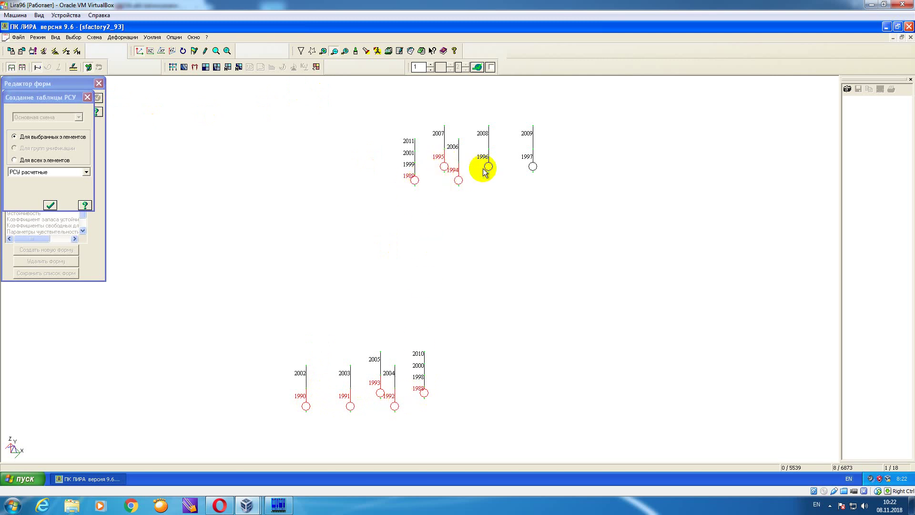
click(533, 164)
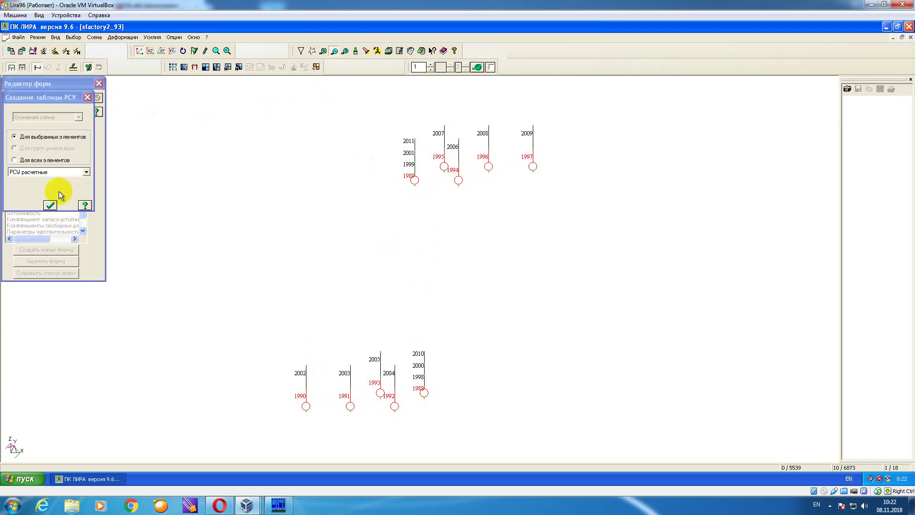
click(50, 205)
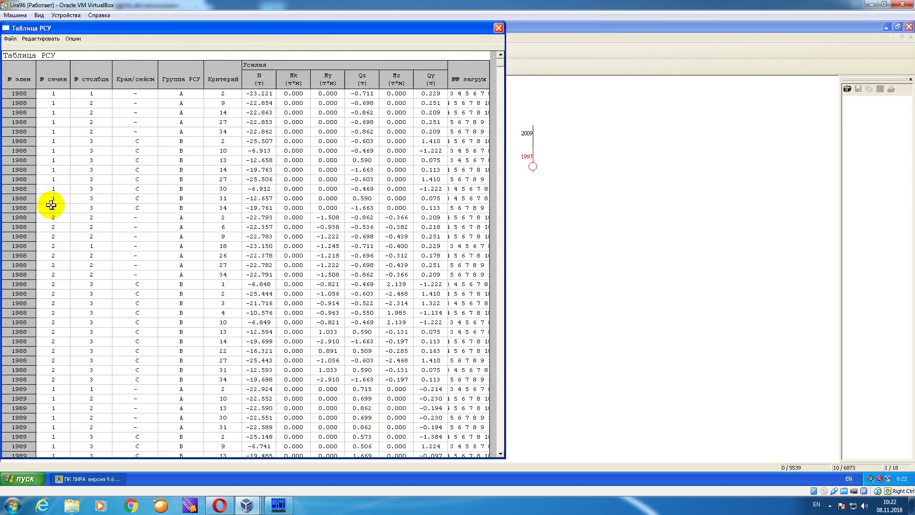
- Start the table's file export and choose the rsu folder inside sfactory_optim, 2_93 on the shared almash drive
click(10, 39)
click(38, 71)
click(233, 163)
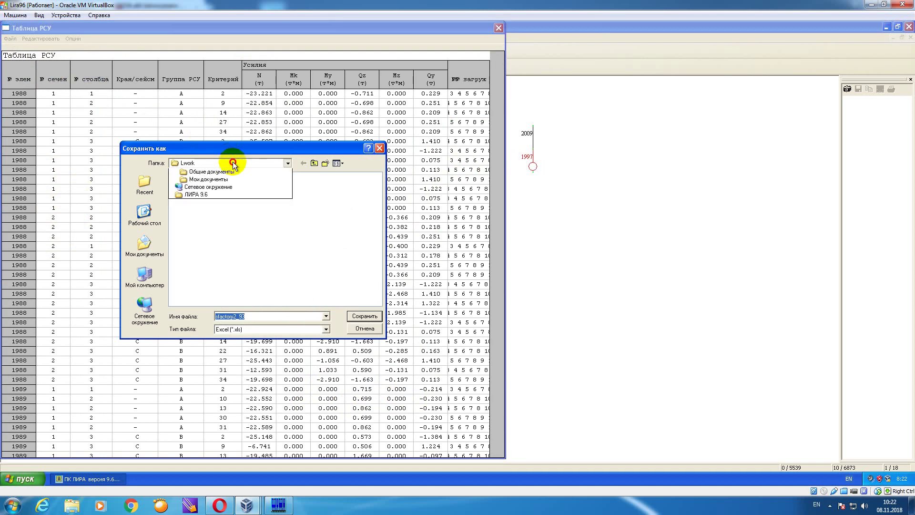
click(253, 218)
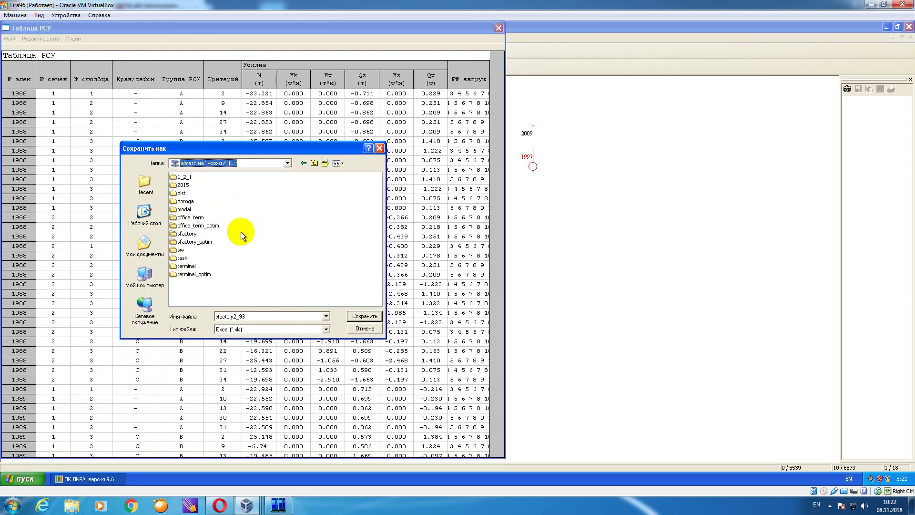
double_click(206, 242)
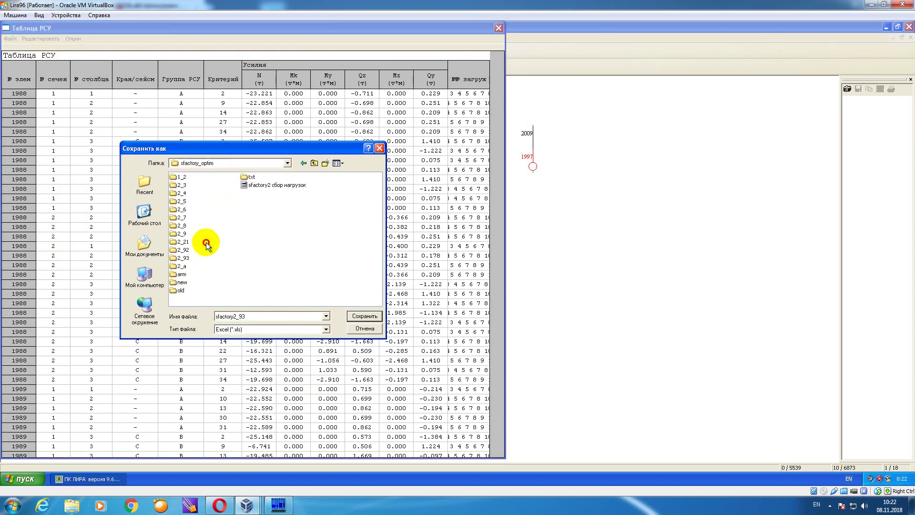
double_click(183, 258)
double_click(180, 176)
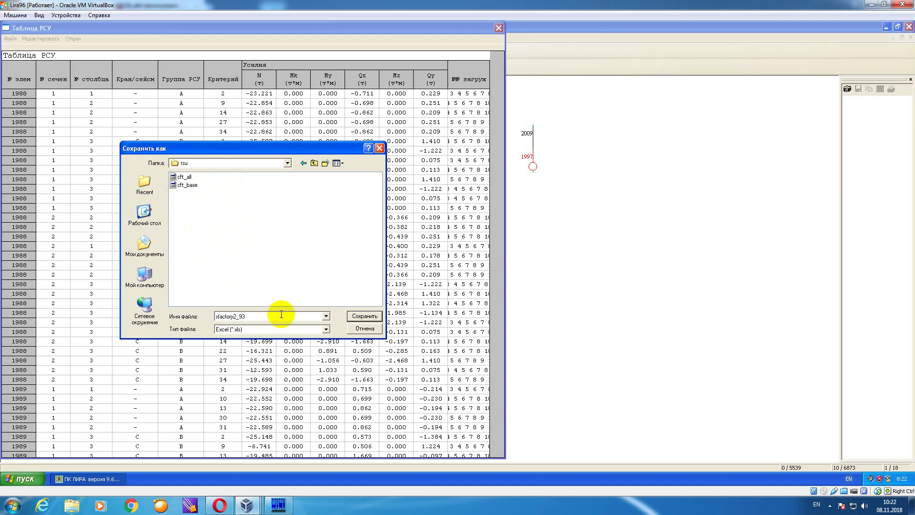
- Save the table as 2U20col in Excel format and close the РСУ table
text(2U20col)
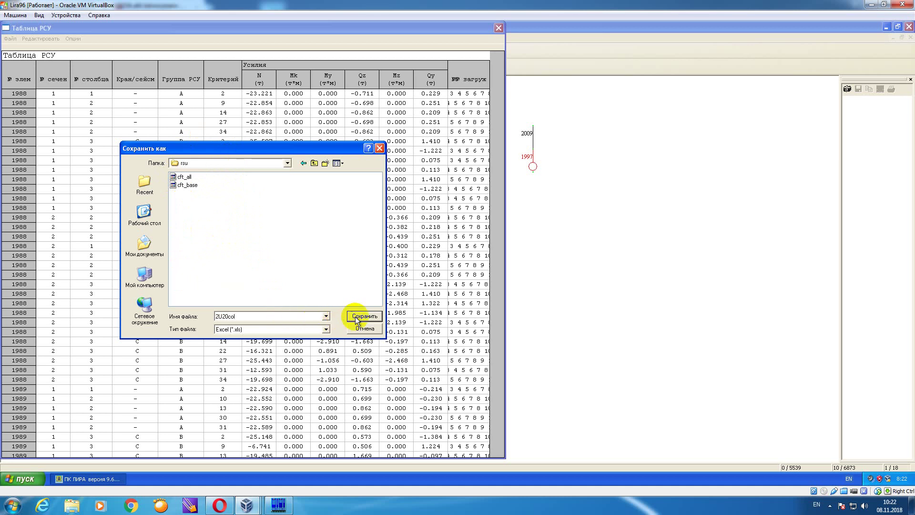
click(359, 317)
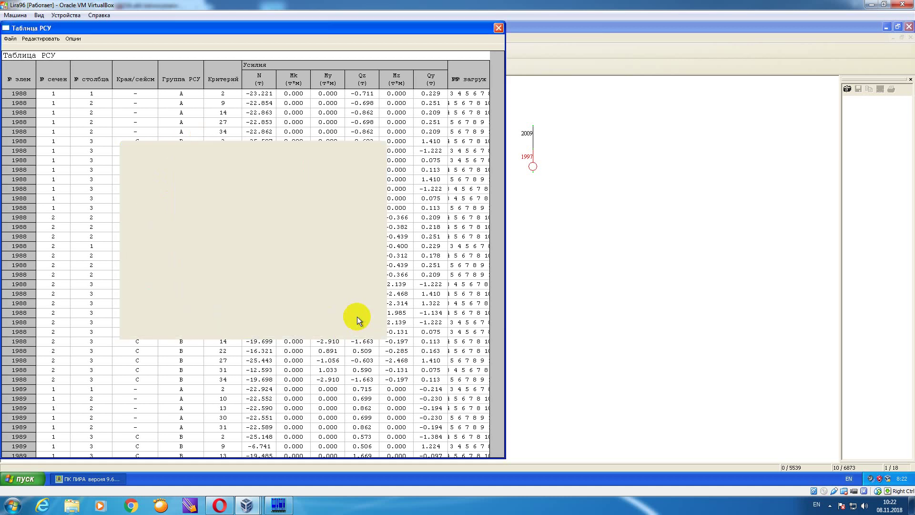
click(499, 28)
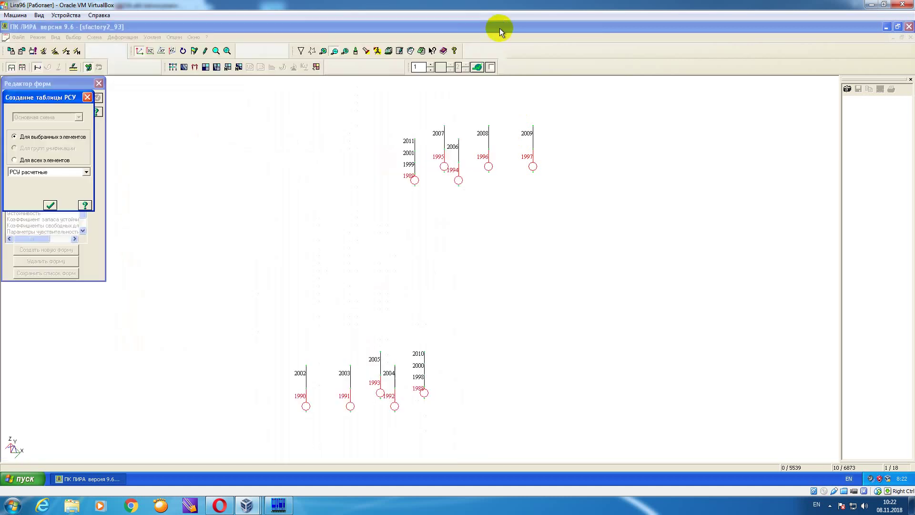
- Switch to Windows Explorer and open the folder D:\almash\sfactory_optim\2_93\rsu
click(72, 506)
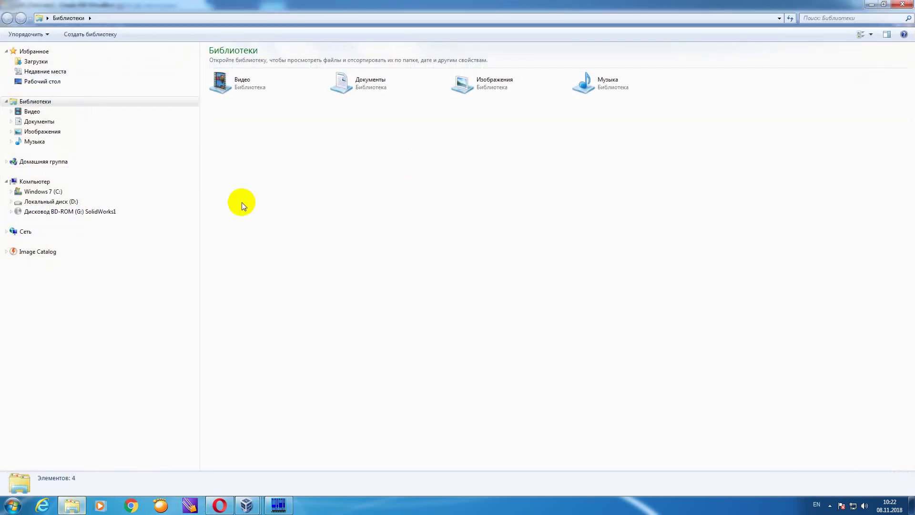
click(76, 201)
click(262, 182)
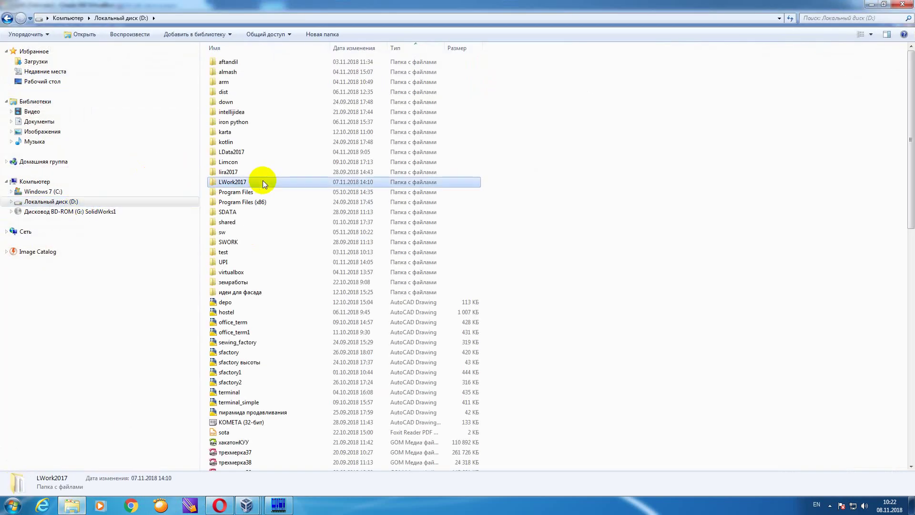
double_click(229, 72)
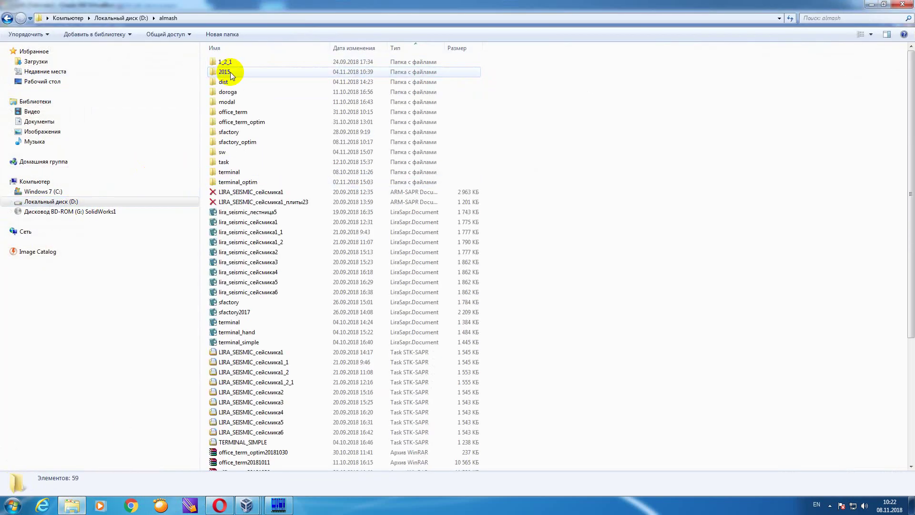
double_click(238, 142)
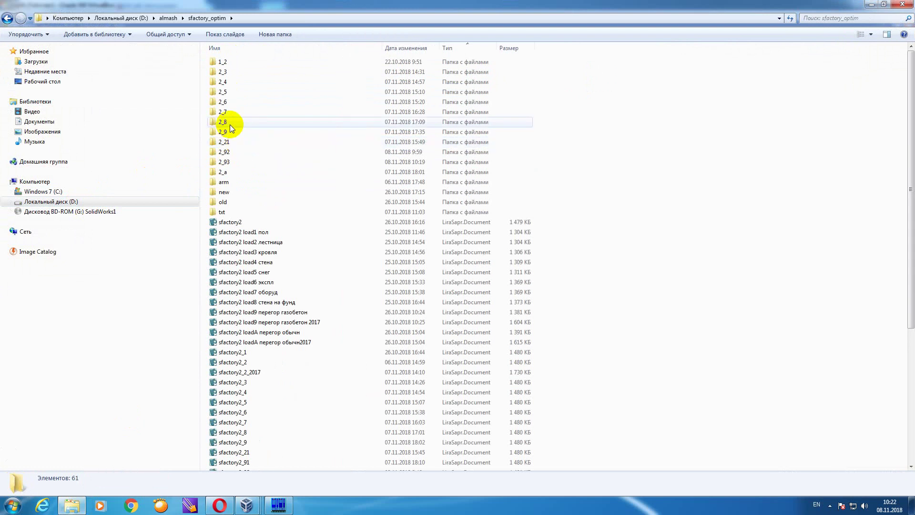
double_click(225, 163)
double_click(229, 85)
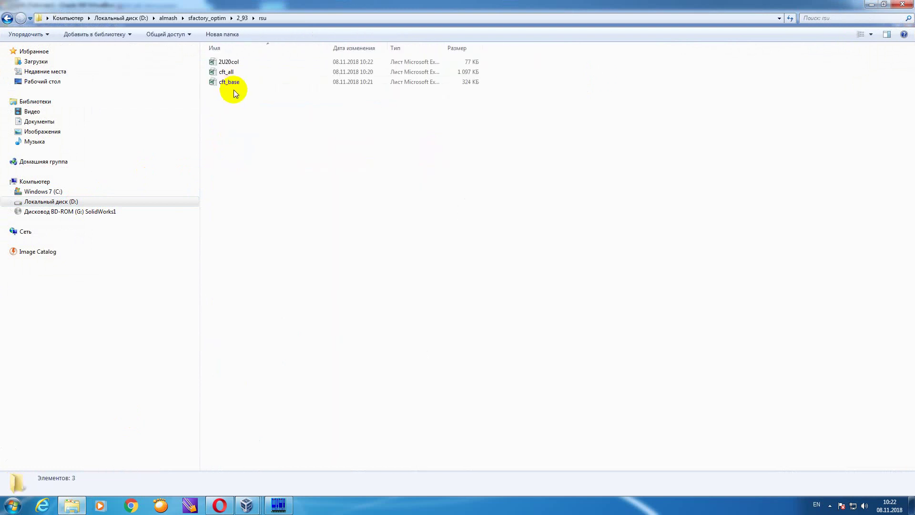
- Rename the 2U20col file as 2U20col_base
click(233, 62)
key(F2)
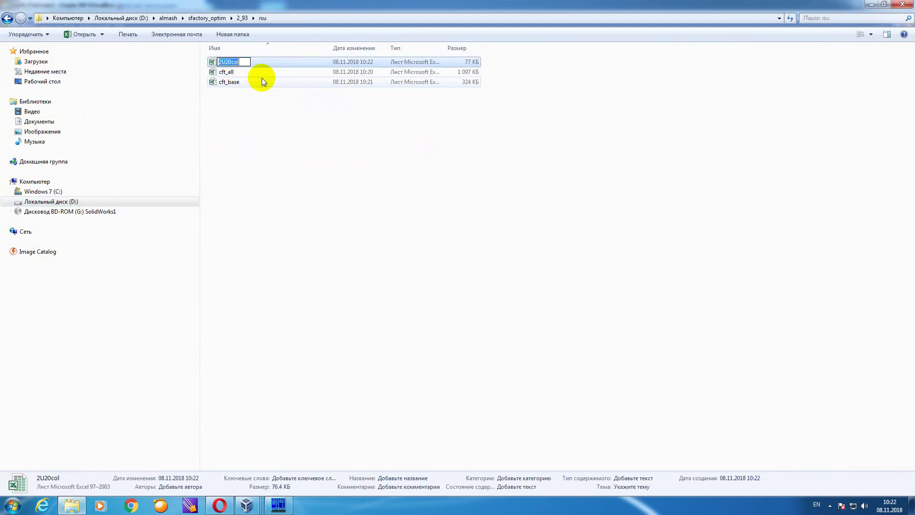
text(_base)
key(Return)
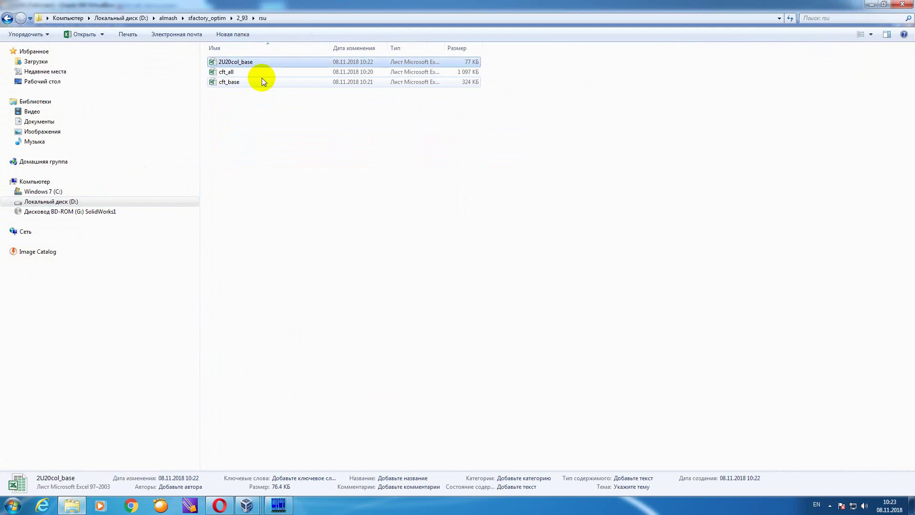
- Open the cft_all workbook in Excel at the start of the РСУ table
click(300, 132)
double_click(228, 73)
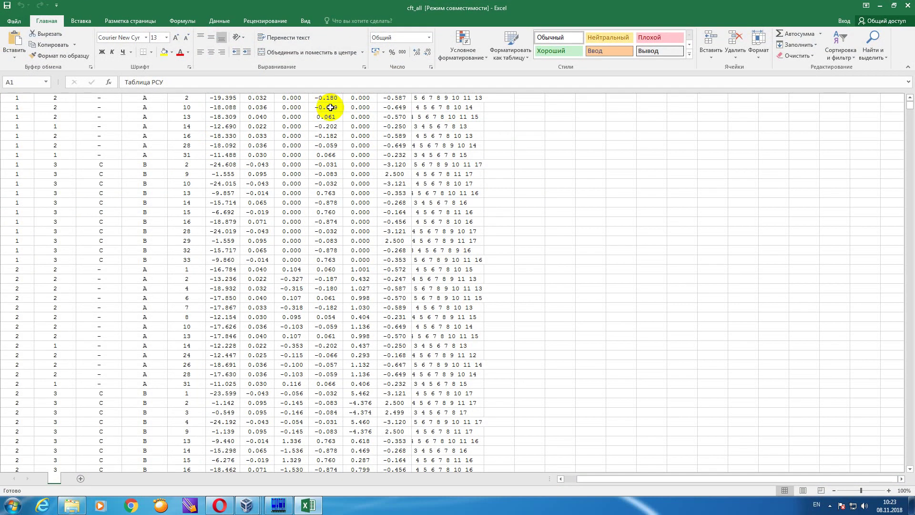
scroll(353, 164, up, 1)
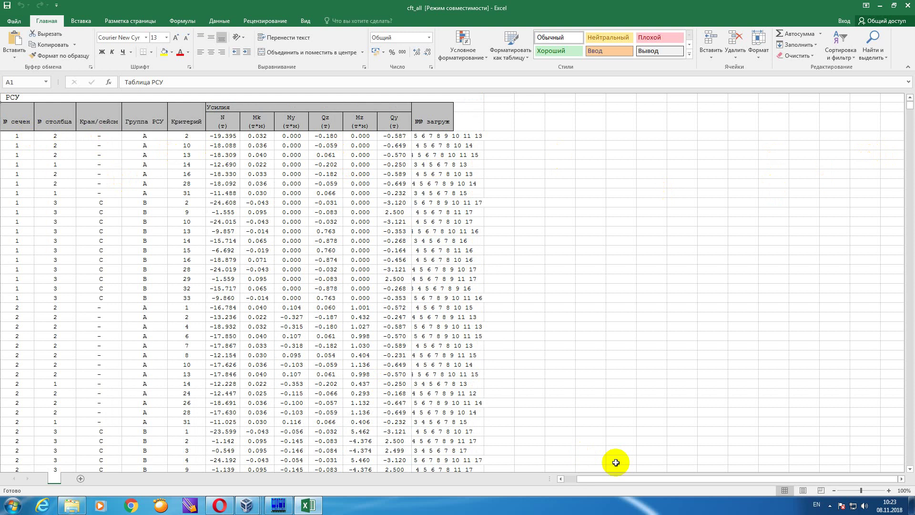
drag(676, 482, 631, 481)
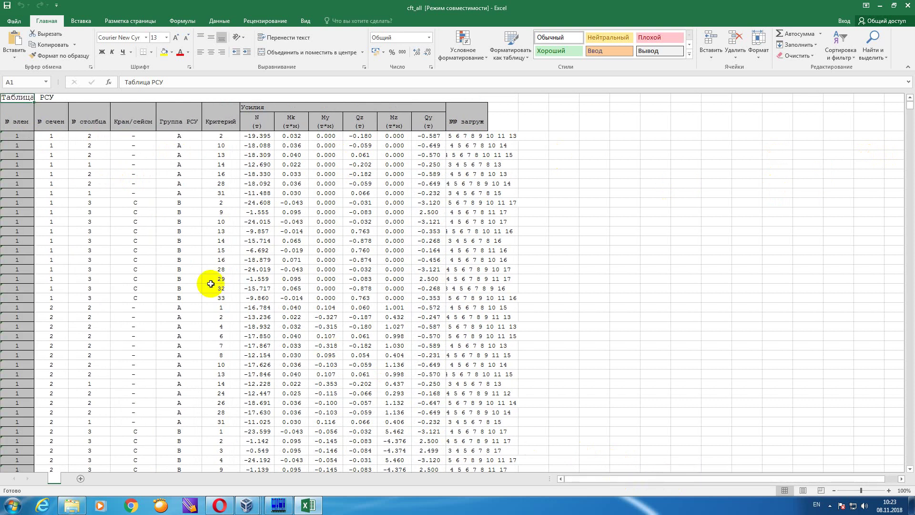
- Turn on the display of row and column headings for the cft_all sheet
click(14, 137)
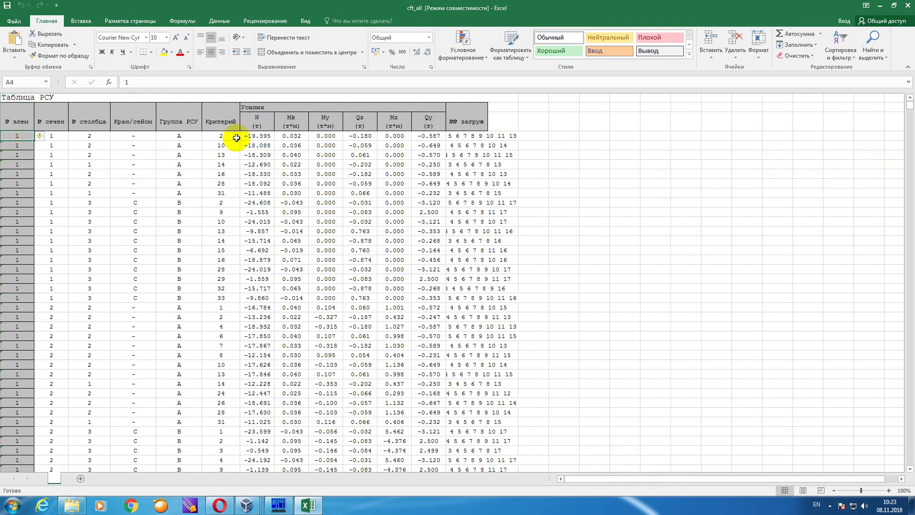
click(101, 21)
click(123, 22)
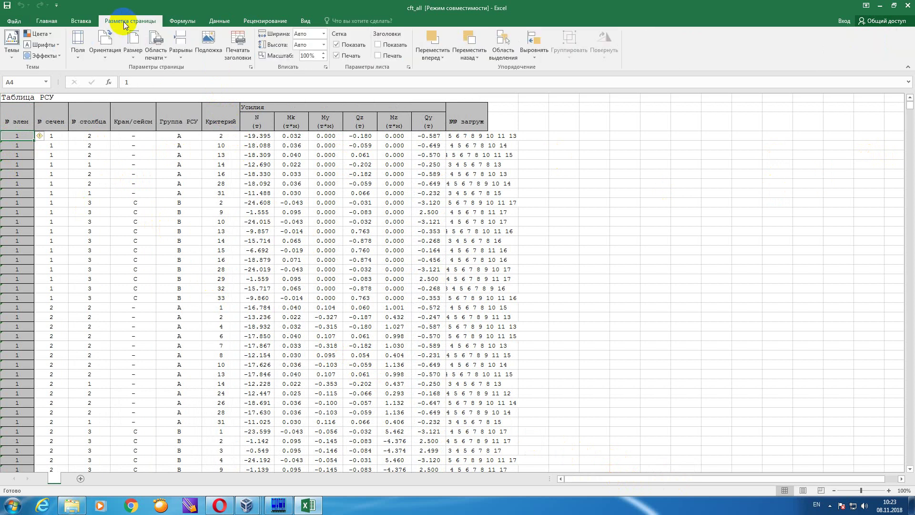
click(394, 45)
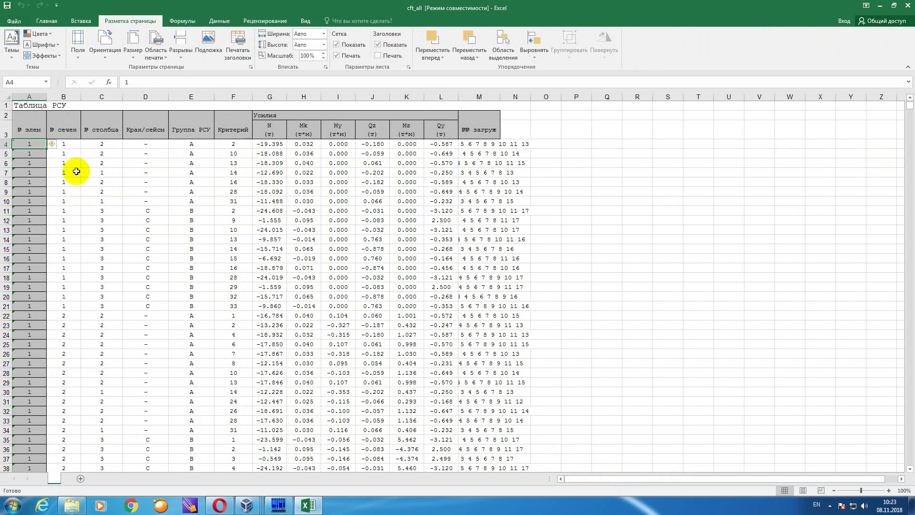
- Insert two blank rows at row 4, between the table header and the first data row
click(6, 144)
right_click(7, 145)
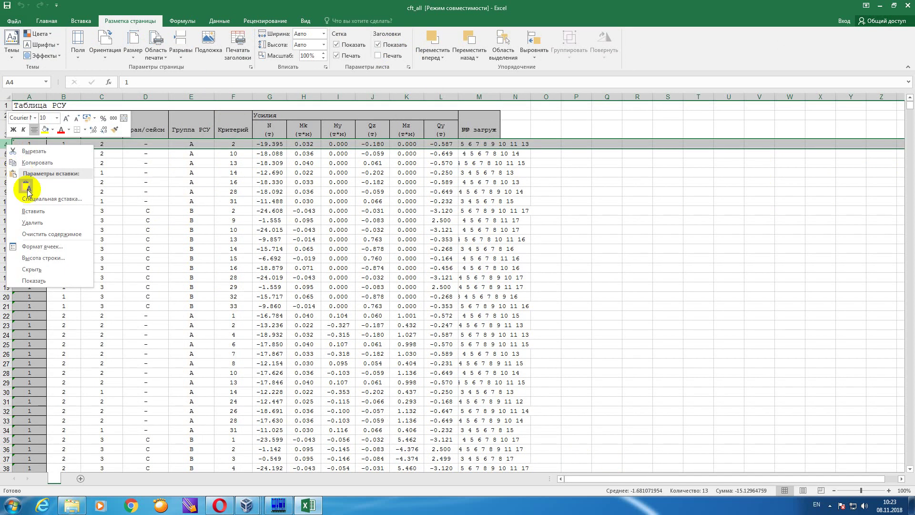
click(34, 211)
right_click(8, 149)
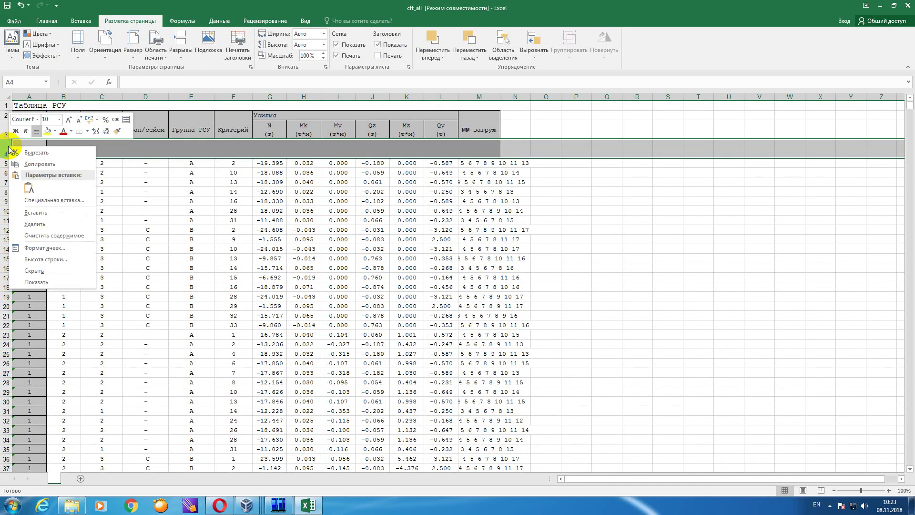
click(35, 212)
click(104, 217)
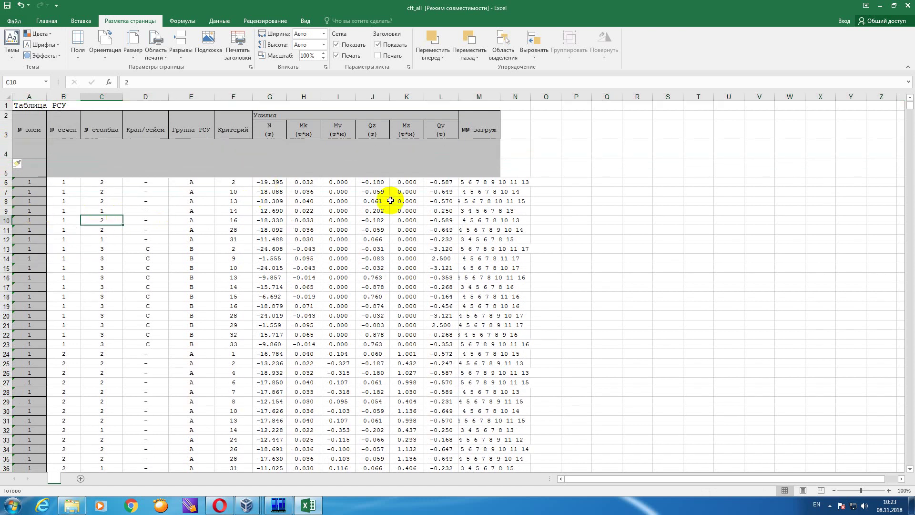
- Enter the formula =МАКС(G6:G4655) in cell G4 to get the maximum axial force N over all data rows
click(269, 148)
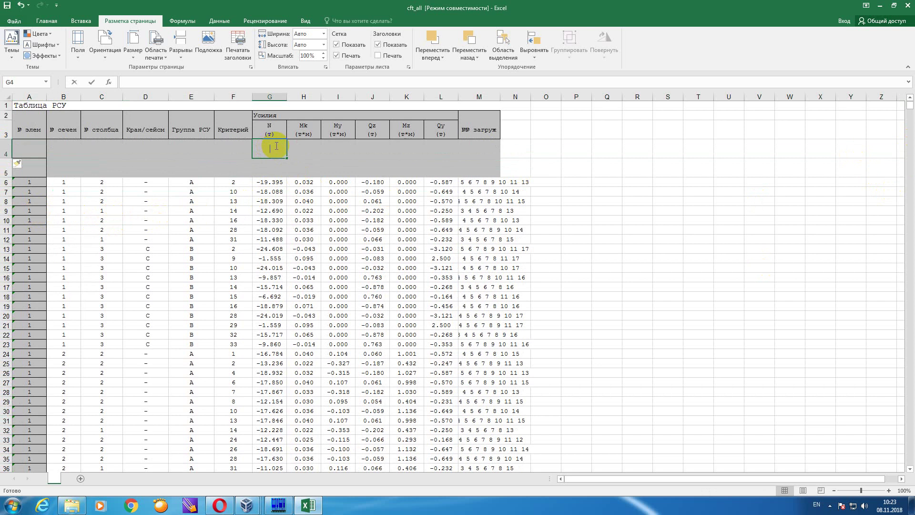
text(=МИН)
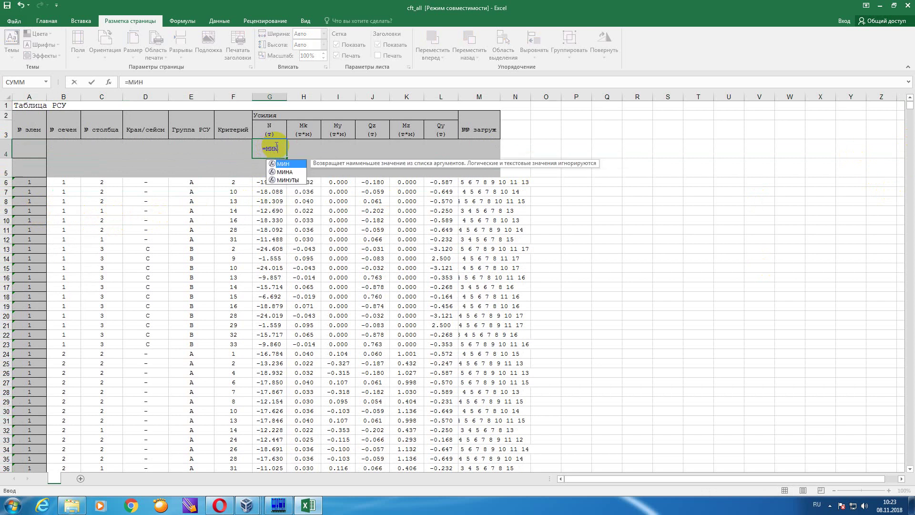
key(BackSpace)
key(BackSpace)
key(BackSpace)
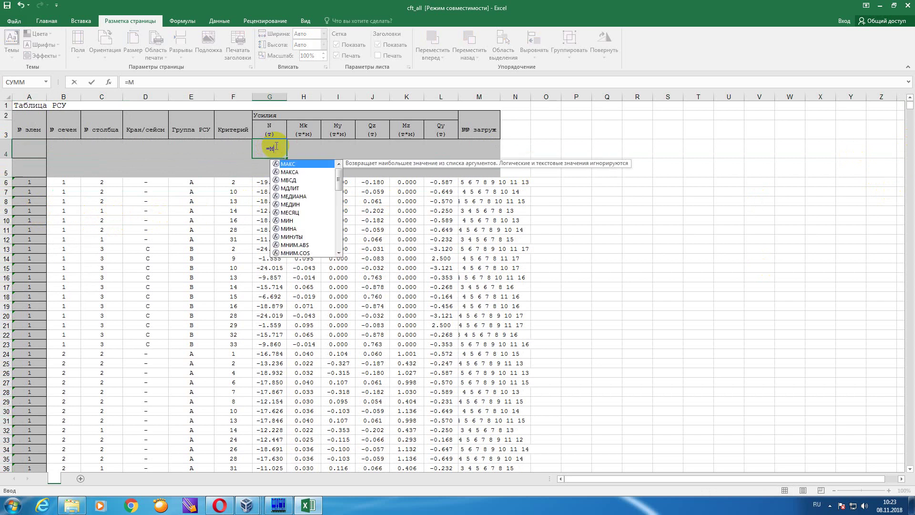
text(МАКС)
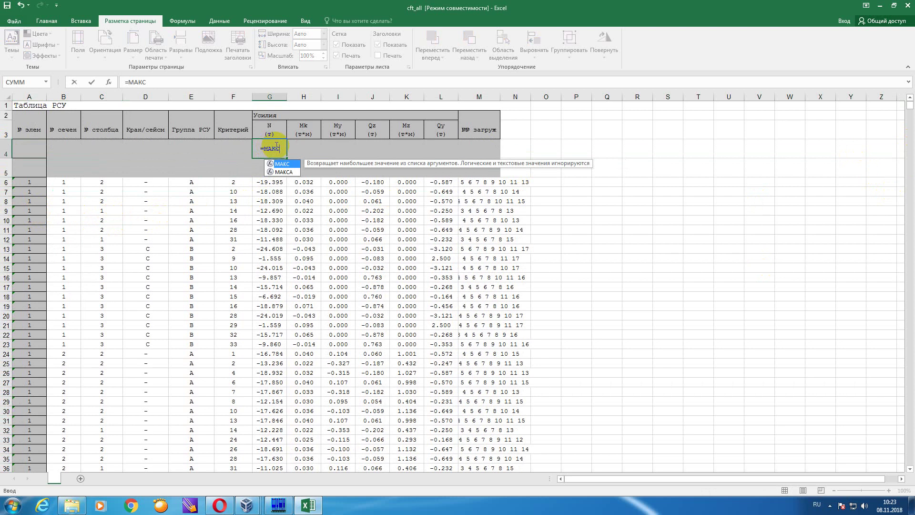
text(()
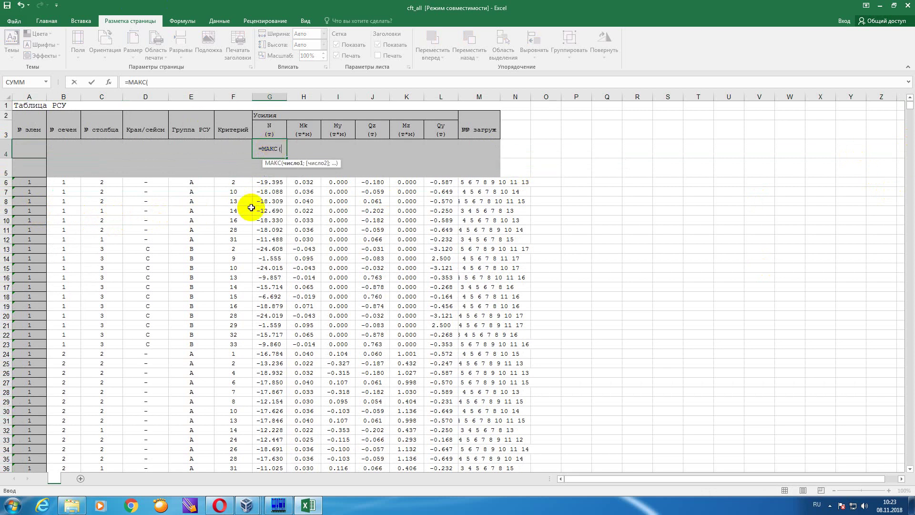
click(278, 181)
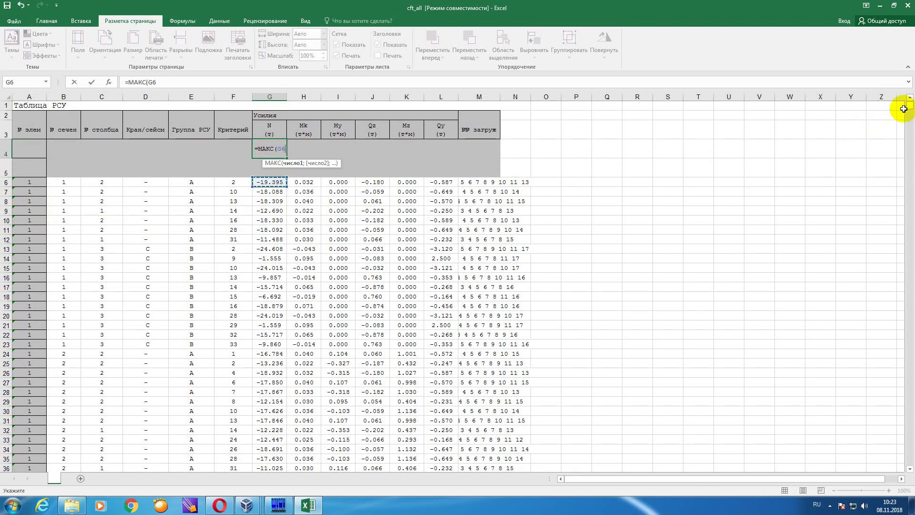
drag(910, 109, 893, 129)
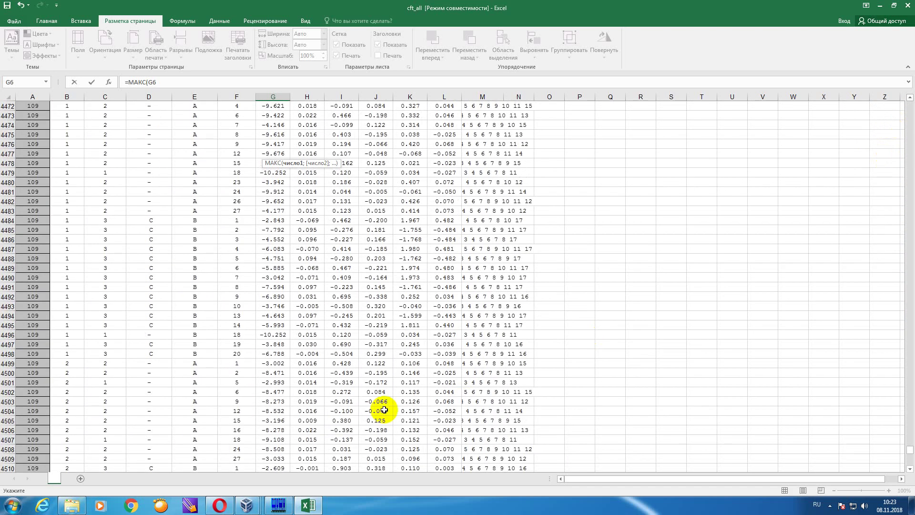
shift+click(280, 457)
drag(279, 457, 285, 460)
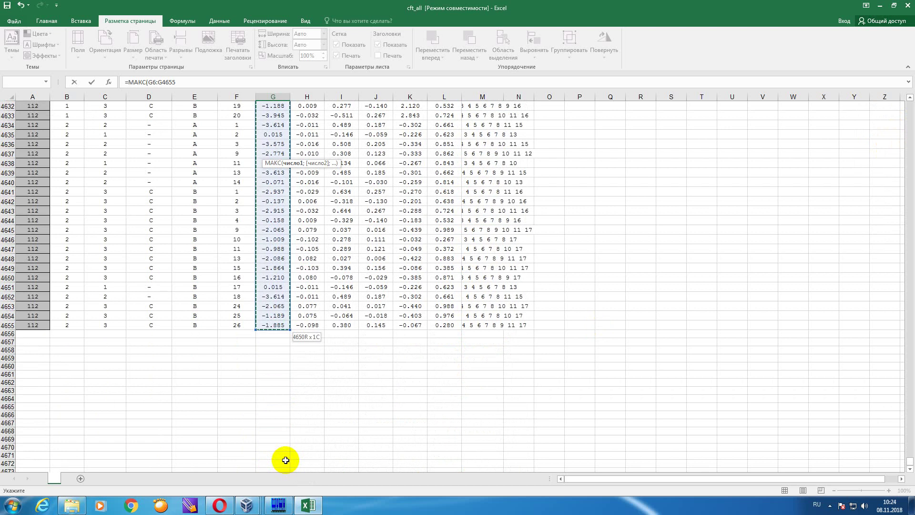
text())
key(Return)
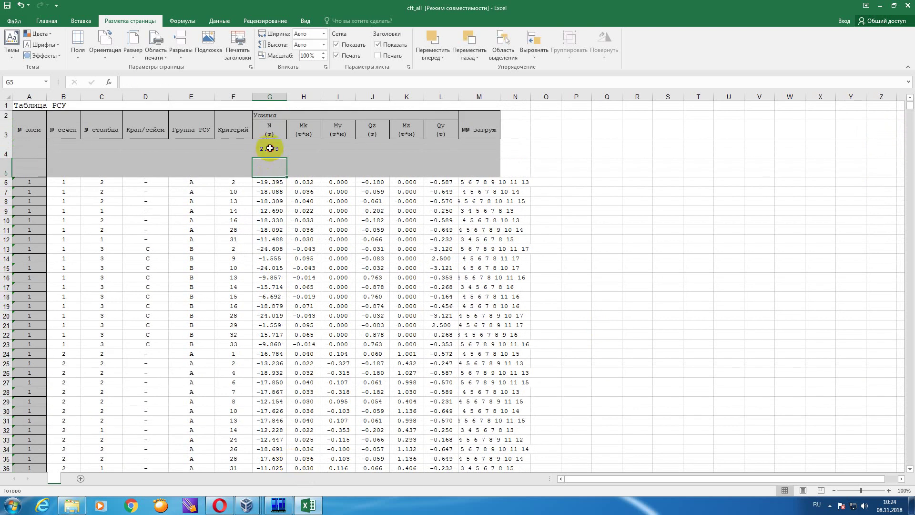
- Fill the МАКС formula from G4 across row 4 through column L for the remaining force components
click(270, 148)
drag(288, 158, 453, 152)
- Copy the text of the G4 formula and paste it unchanged into cell G5, keeping the range G6:G4655
click(280, 151)
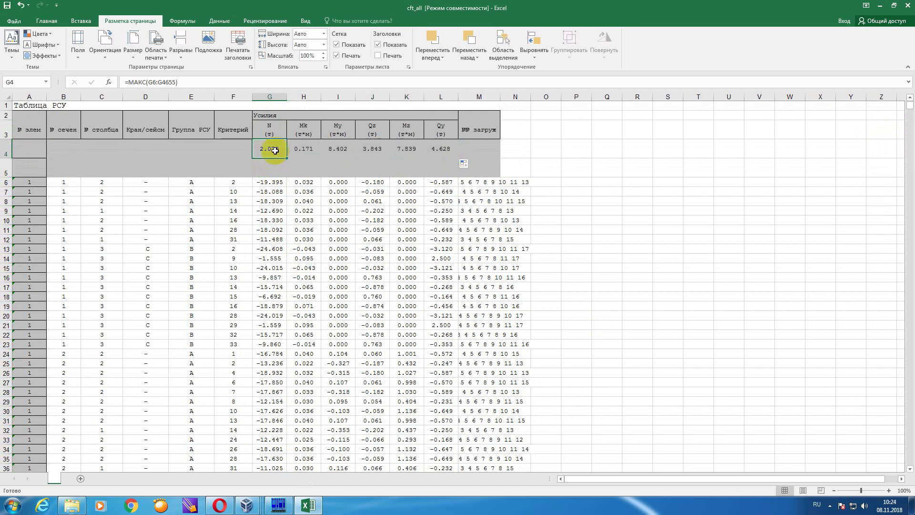
click(182, 82)
drag(182, 82, 123, 83)
right_click(123, 83)
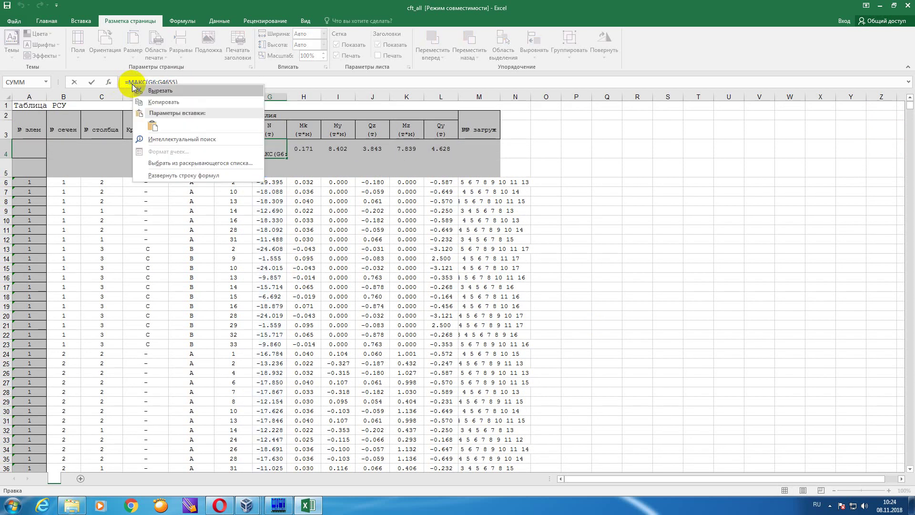
click(153, 105)
key(Escape)
click(268, 169)
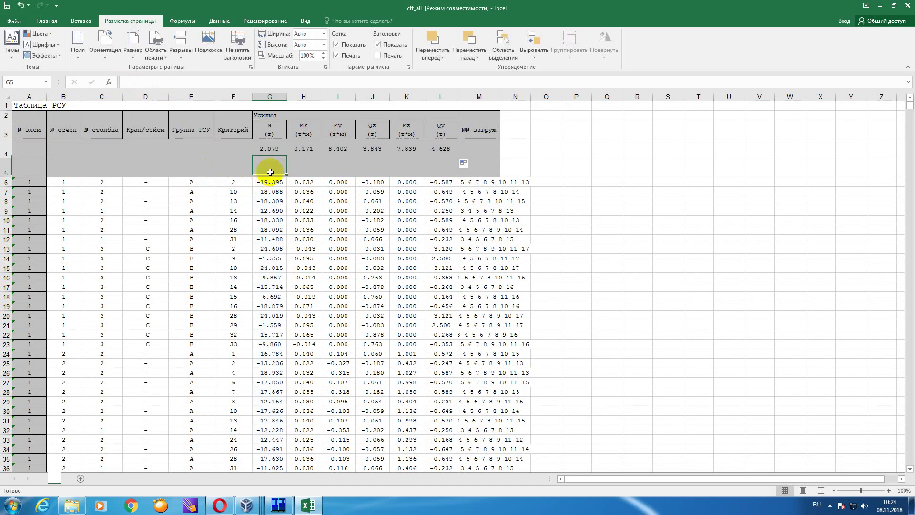
click(179, 83)
key(ctrl+v)
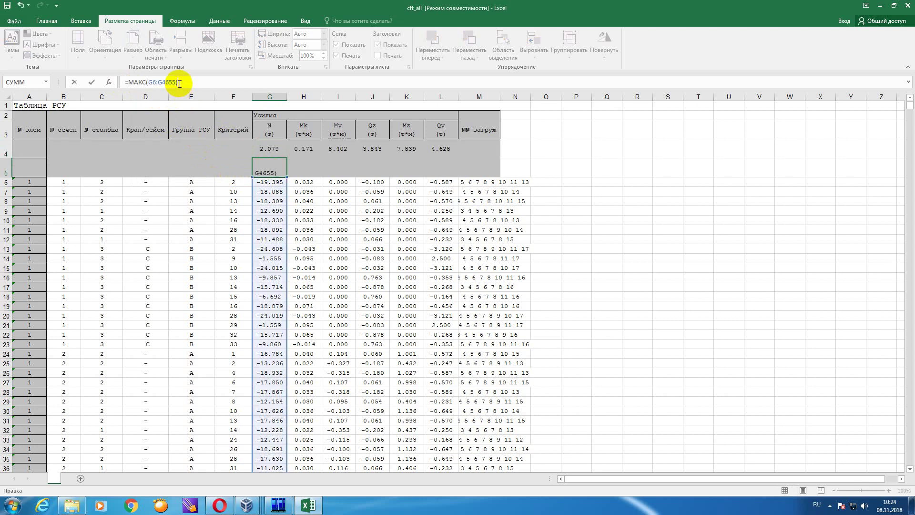
- Replace the function name in the G5 formula so that it reads =МИН(G6:G4655)
key(Left)
key(Left)
key(Left)
key(Left)
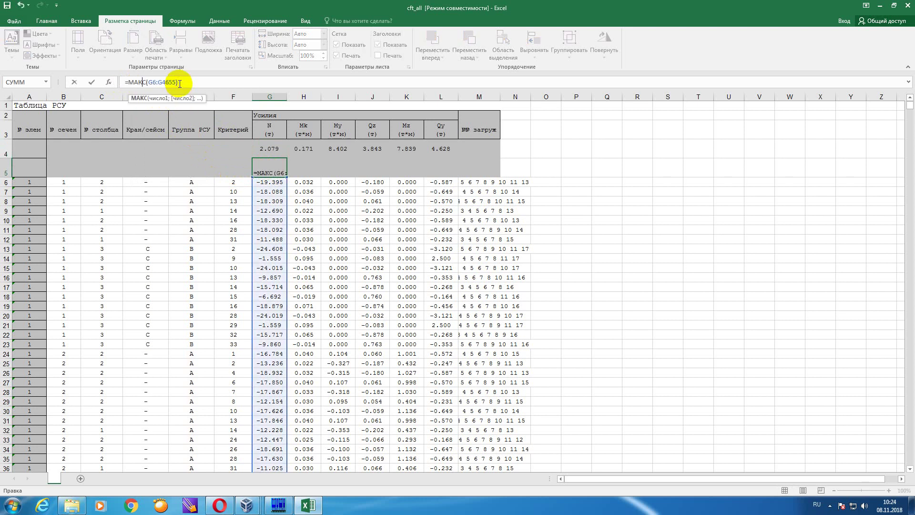
key(BackSpace)
key(BackSpace)
key(BackSpace)
text(ИН)
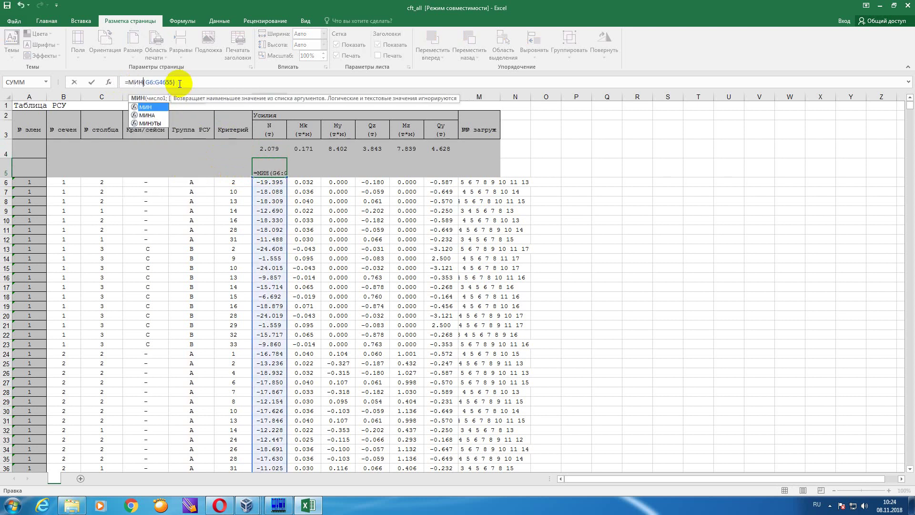
key(Return)
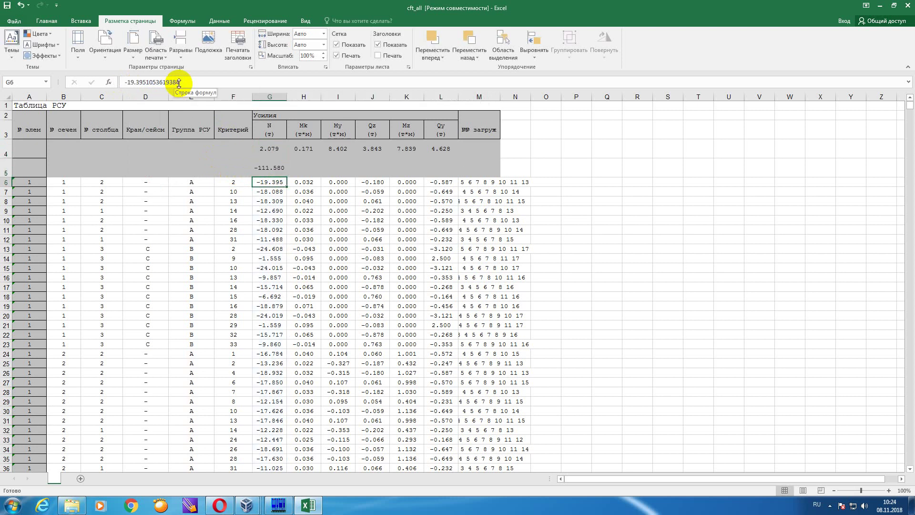
- Fill the МИН formula from G5 across row 5 through column L and save the cft_all workbook
click(279, 168)
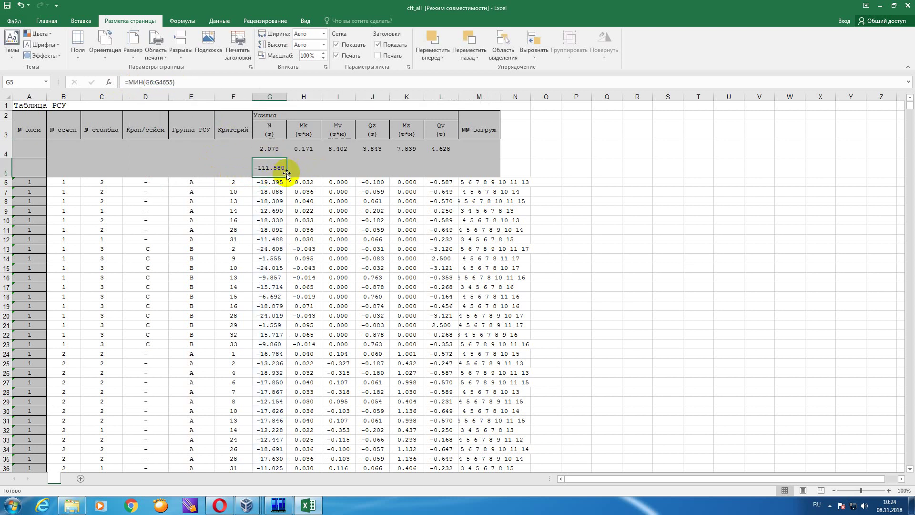
drag(287, 177, 458, 167)
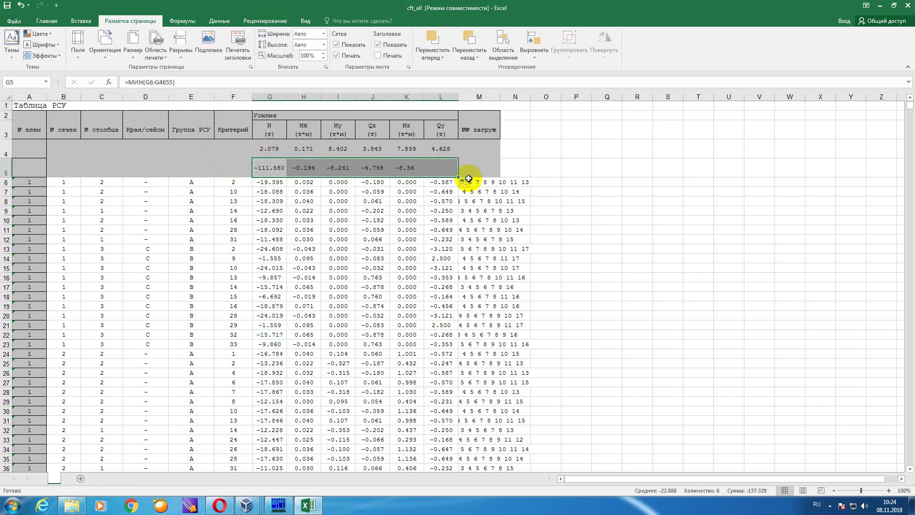
click(514, 201)
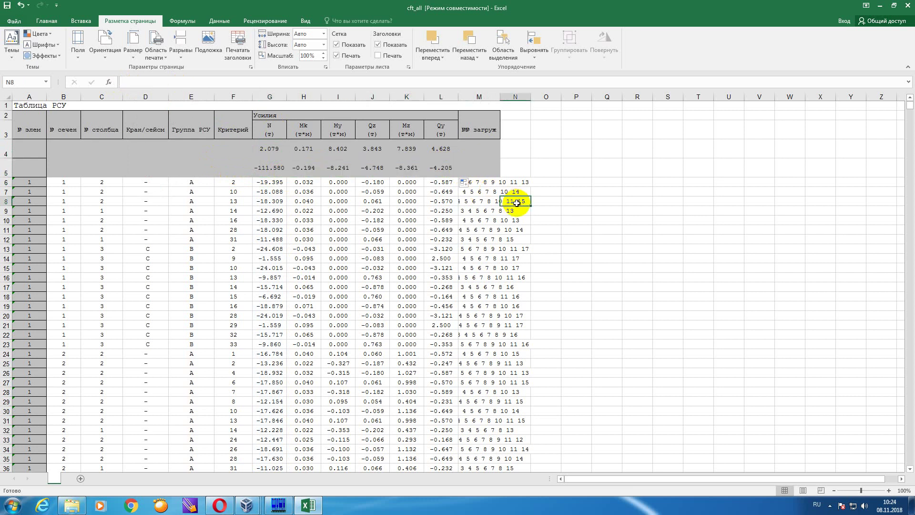
click(16, 21)
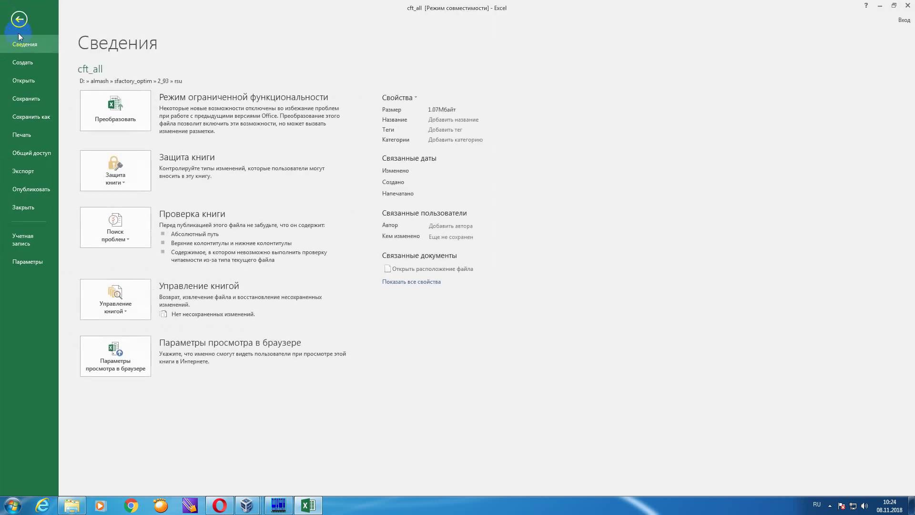
click(33, 96)
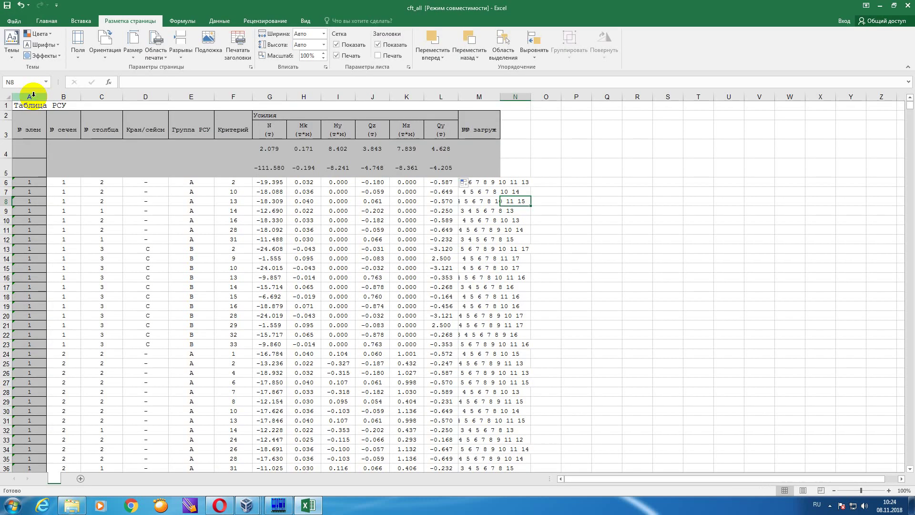
- Launch the LIRA SAPR engineer's handbook ЭСПРИ 2014 from the installed programs, allowing the unverified publisher's application to run
click(12, 505)
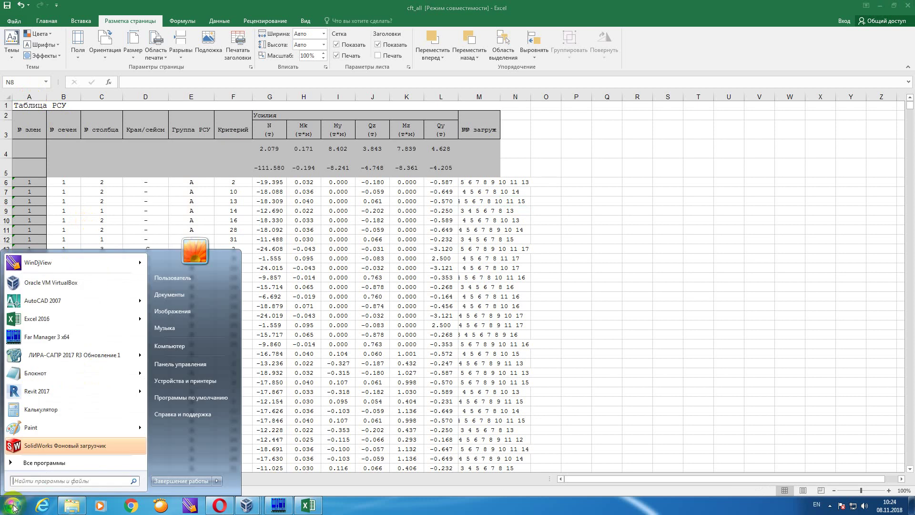
click(27, 464)
scroll(59, 413, up, 2)
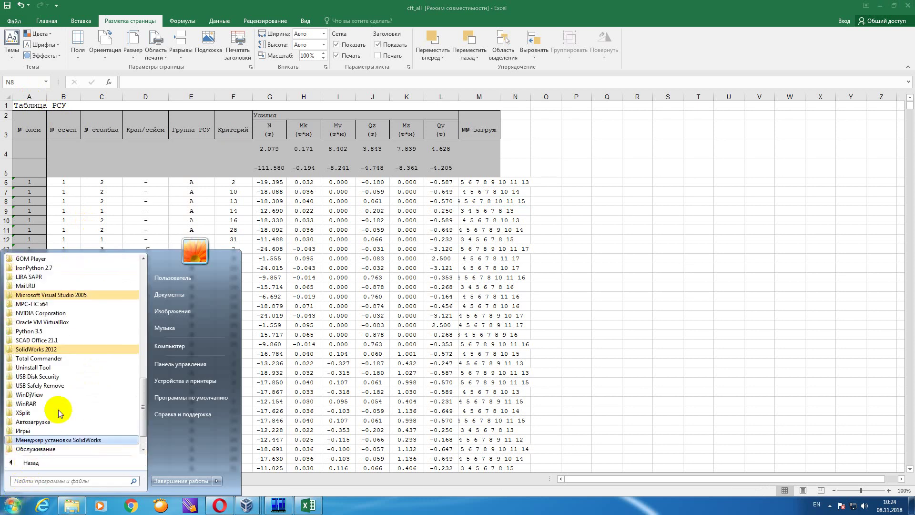
scroll(59, 413, up, 3)
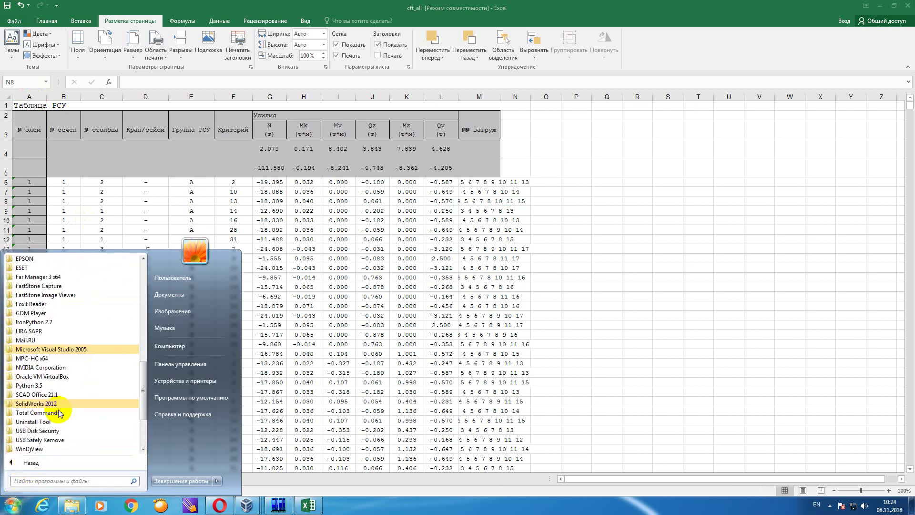
scroll(61, 411, down, 1)
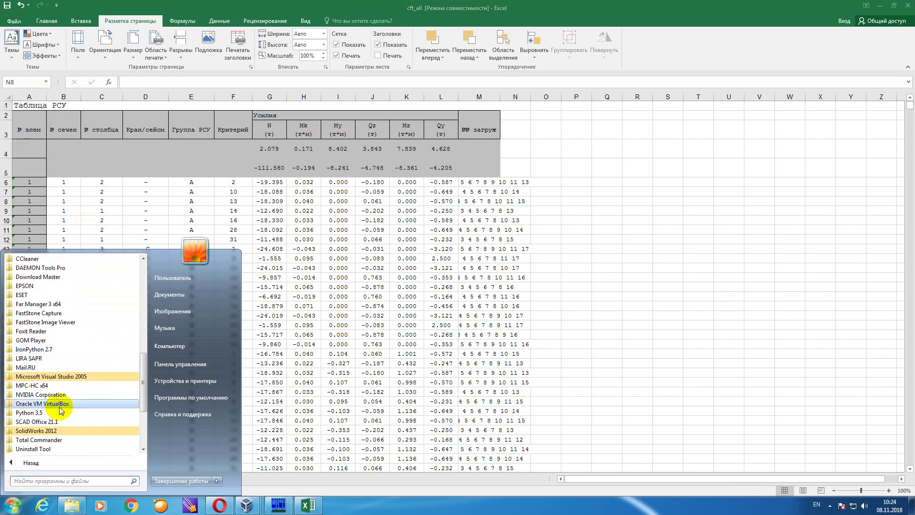
scroll(61, 411, down, 3)
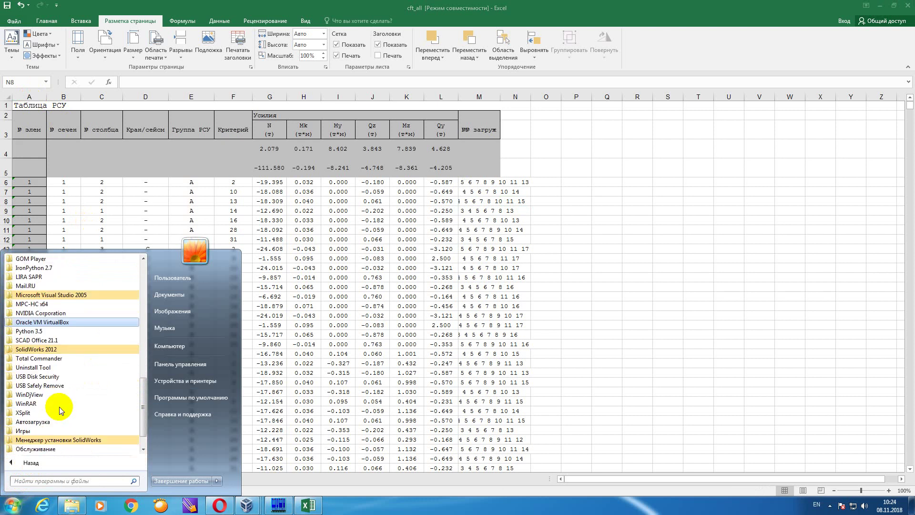
scroll(60, 409, down, 1)
scroll(59, 407, up, 1)
click(29, 278)
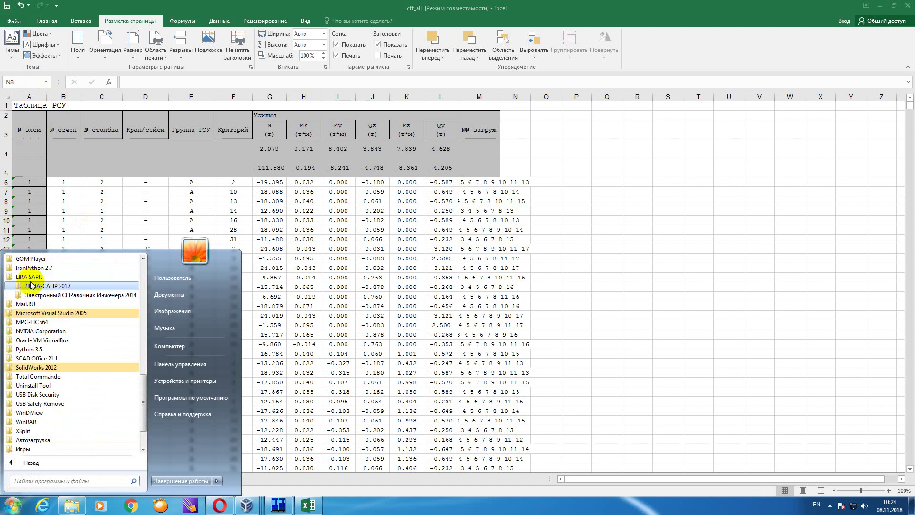
click(47, 295)
click(48, 304)
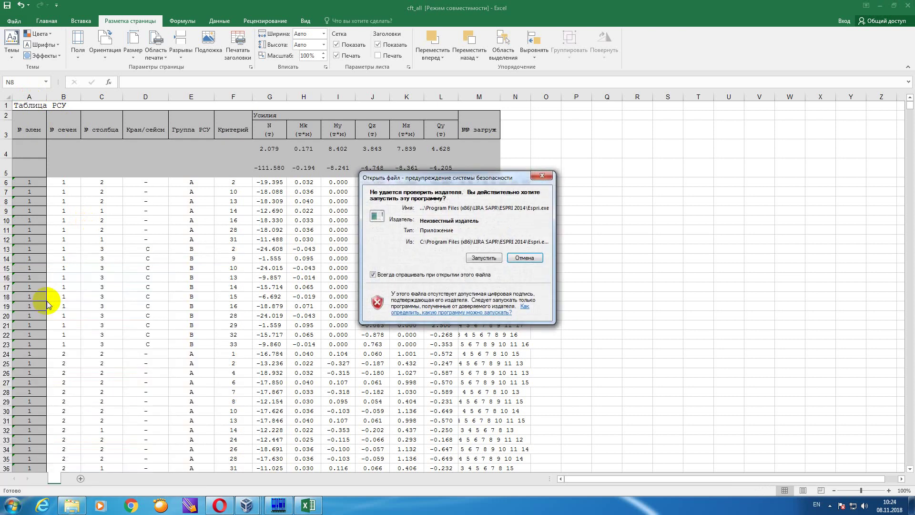
click(484, 258)
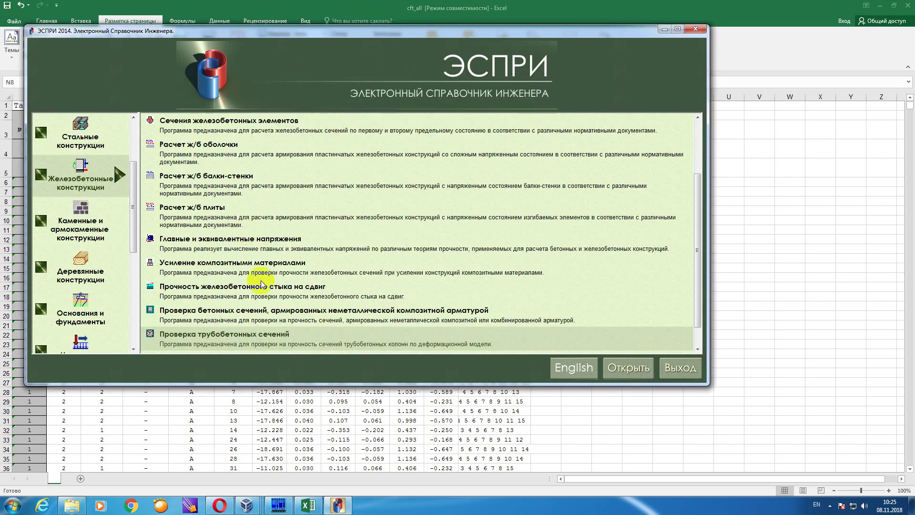
- Open the reinforced-concrete check Проверка трубобетонных сечений and set the concrete design standard to СП 63.13330.2012
double_click(265, 335)
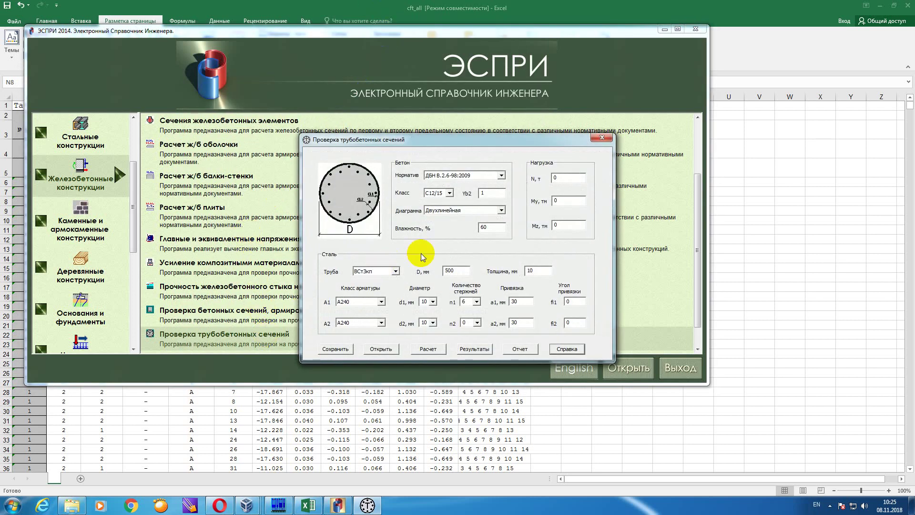
click(500, 176)
click(489, 184)
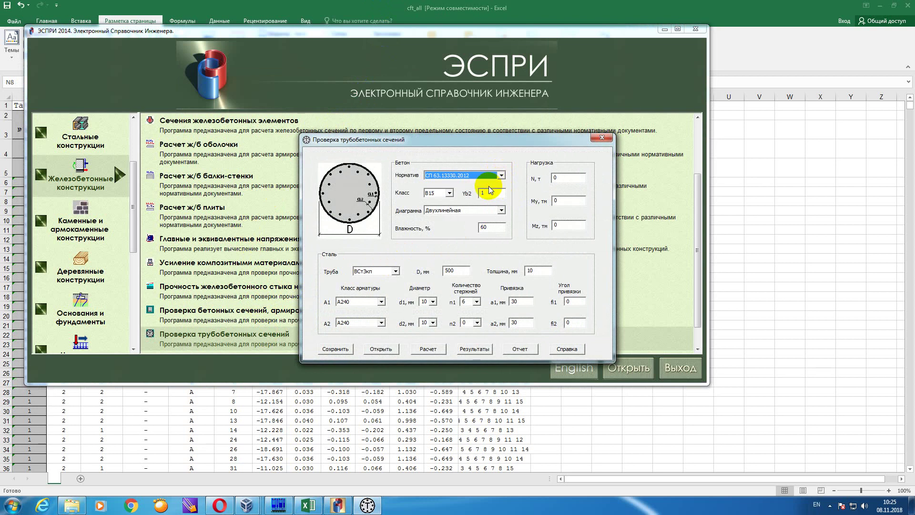
- Set the steel pipe to diameter 325 mm and thickness 8 mm, with bar counts n1 and n2 both at 0
double_click(455, 271)
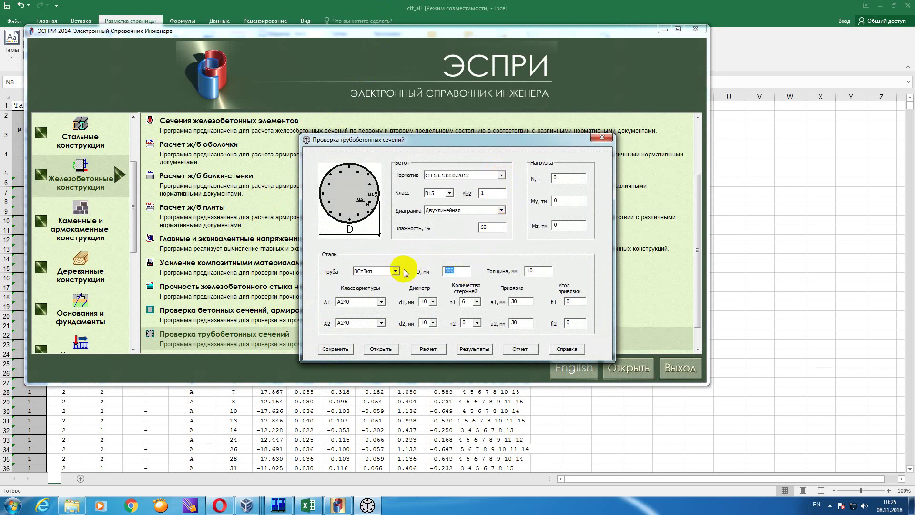
double_click(532, 270)
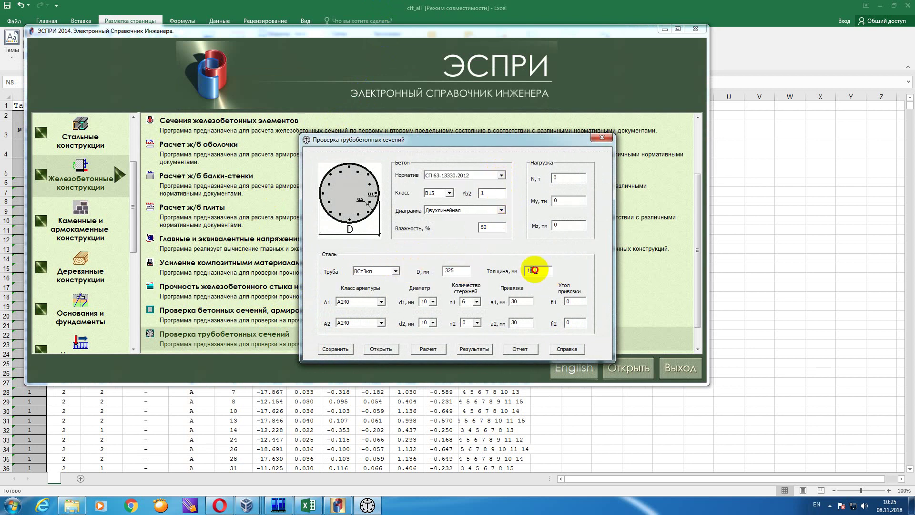
click(476, 301)
click(463, 310)
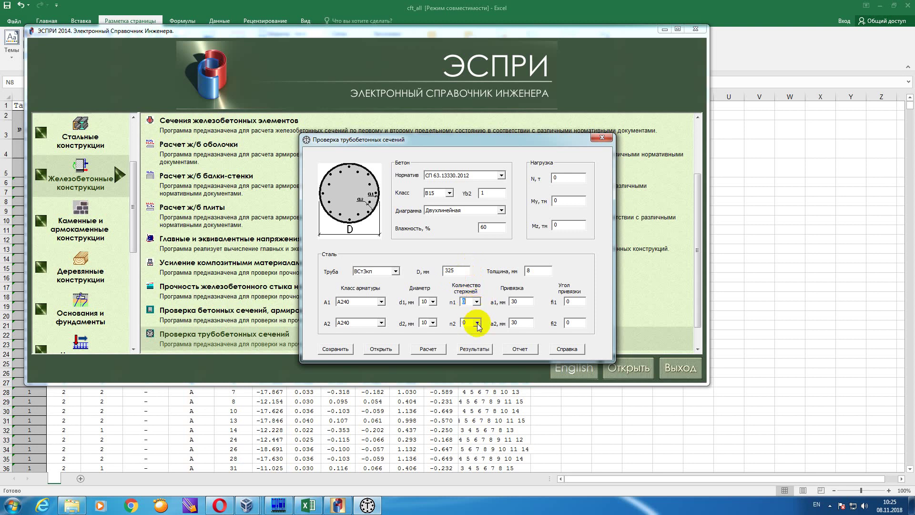
click(476, 323)
click(464, 331)
- Enter the section loads from the extreme forces in the Excel table: N 111.58 т, My 8.4 тм and Mz 8.4 тм
double_click(574, 177)
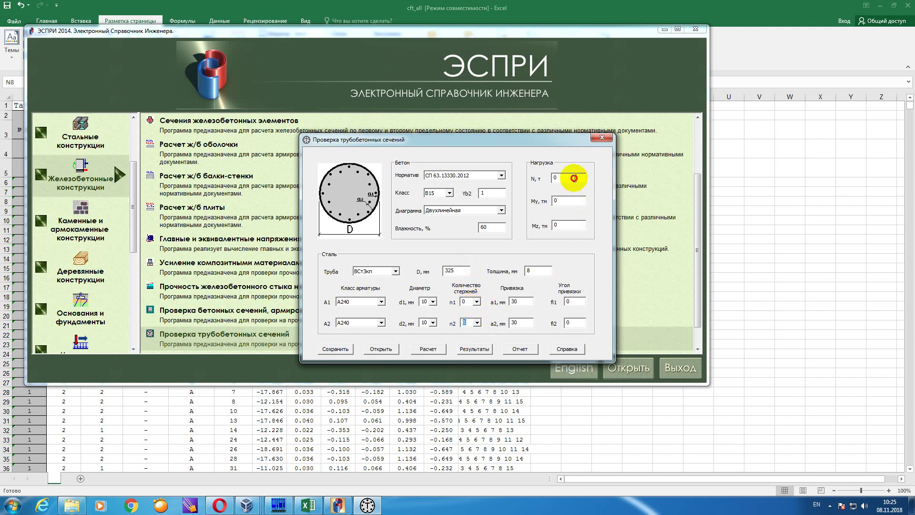
click(762, 45)
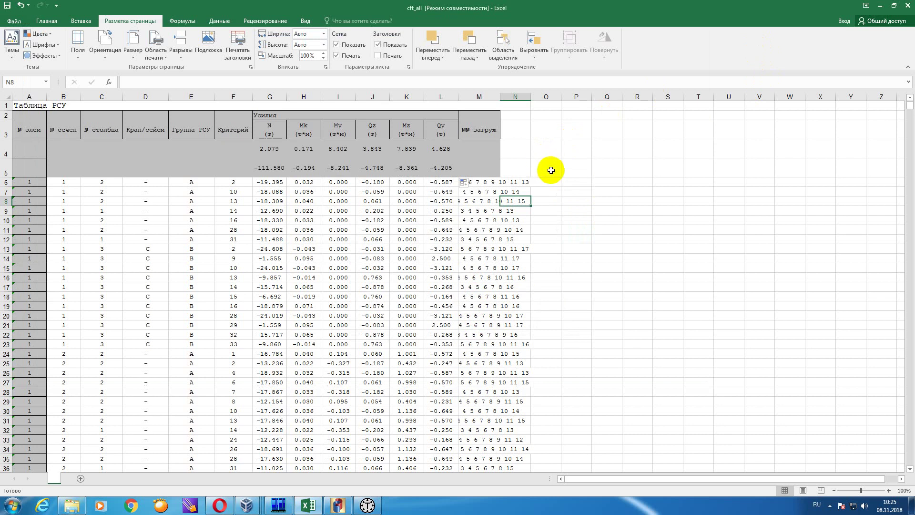
click(282, 172)
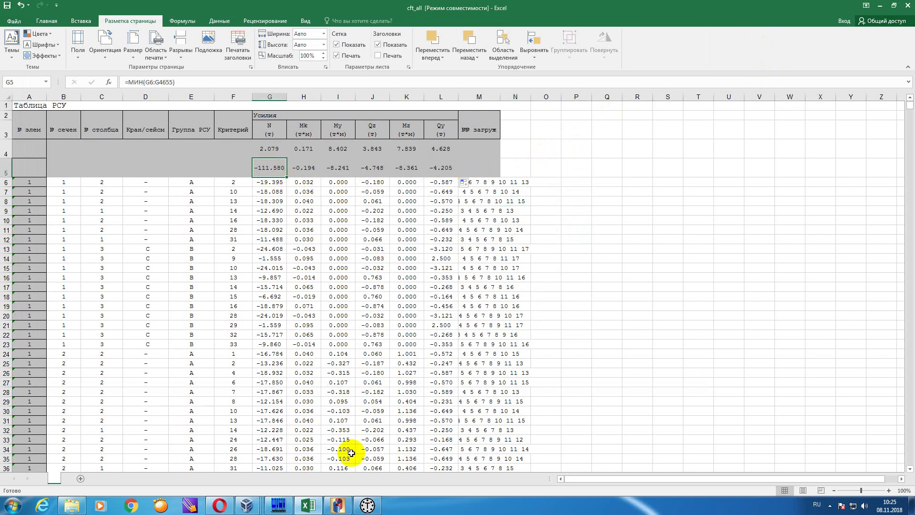
click(368, 504)
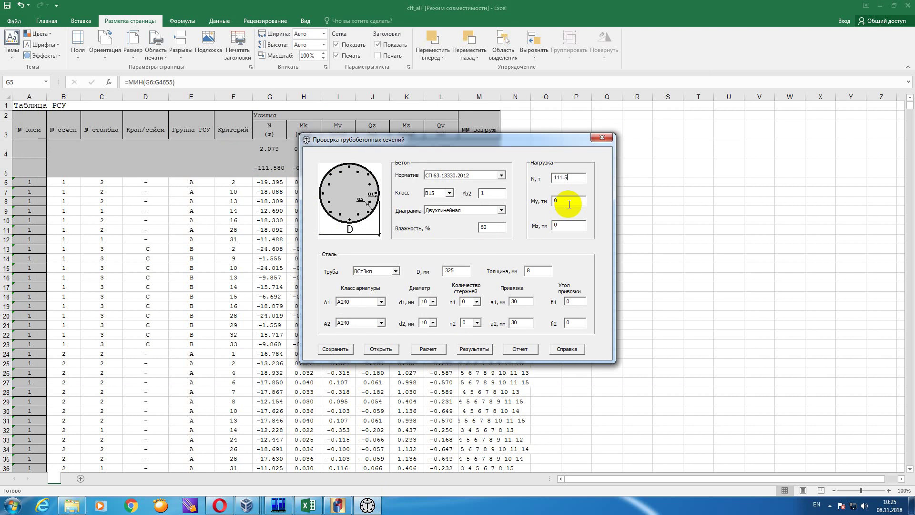
drag(488, 142, 669, 123)
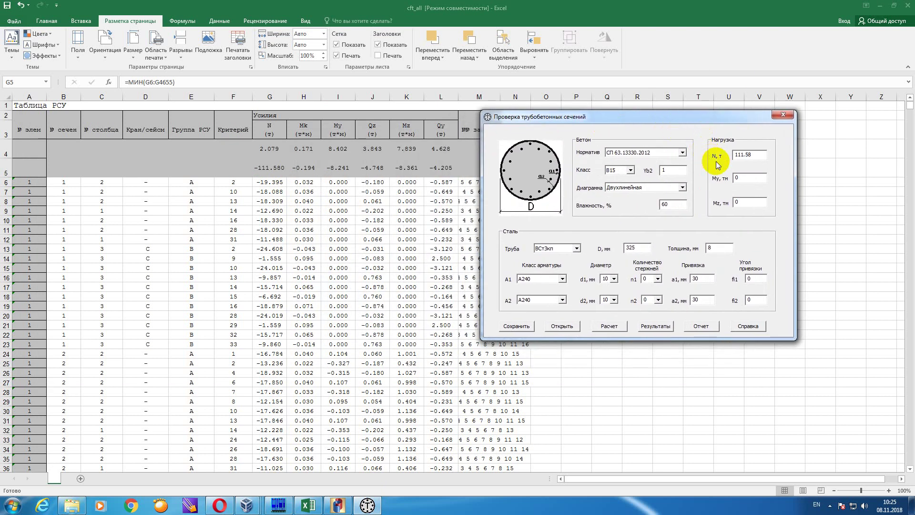
double_click(755, 179)
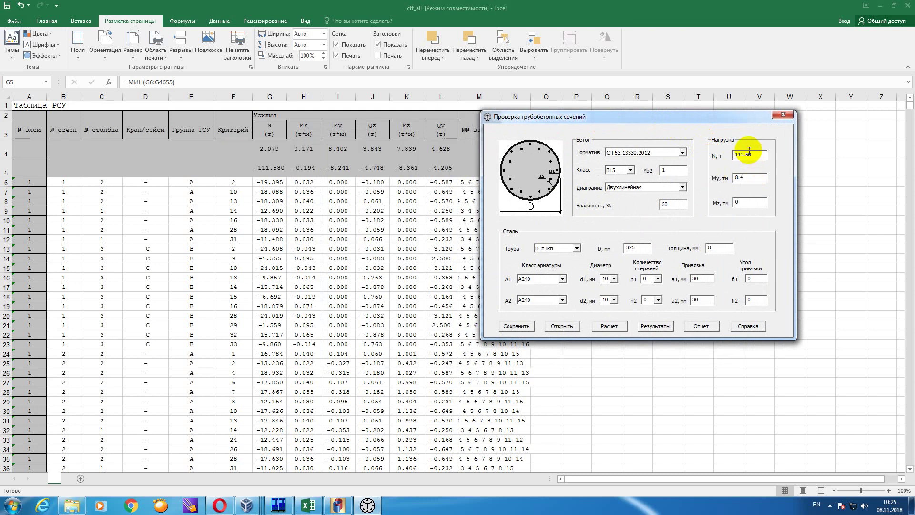
double_click(751, 203)
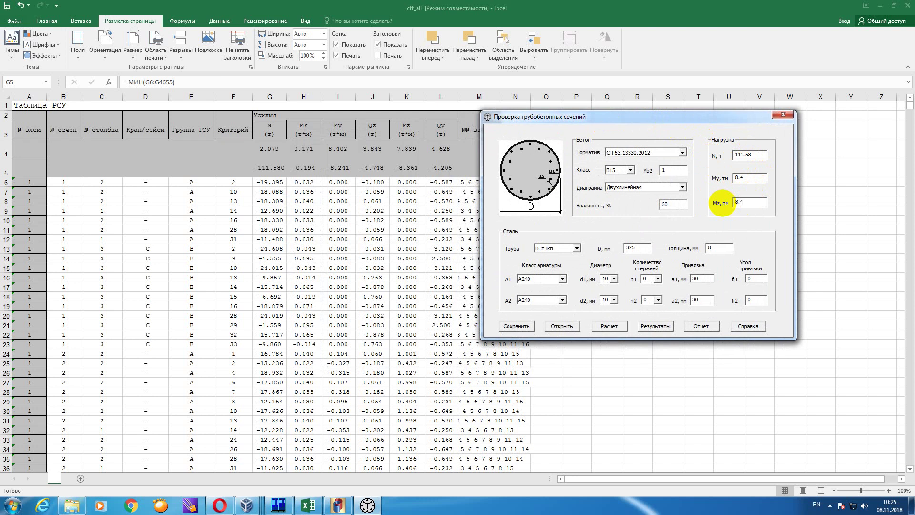
- Run the concrete-filled tube section check and review its numerical results
click(612, 326)
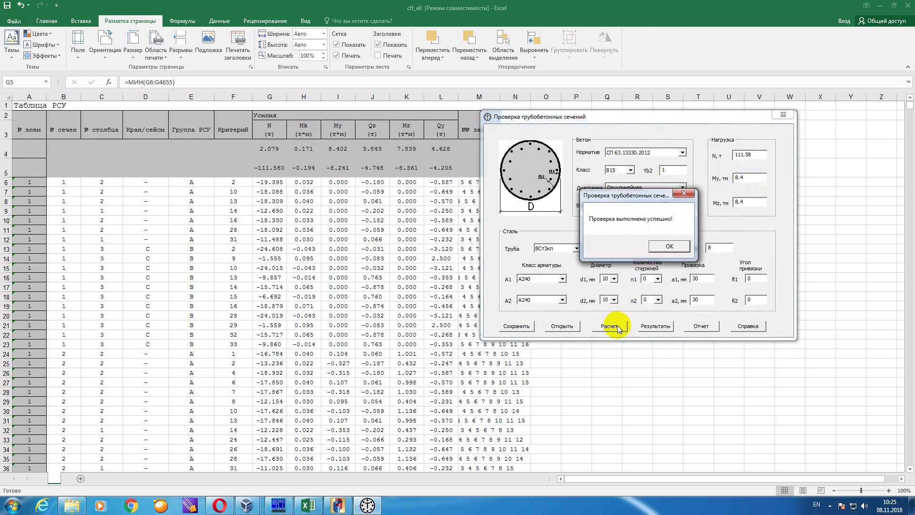
click(669, 246)
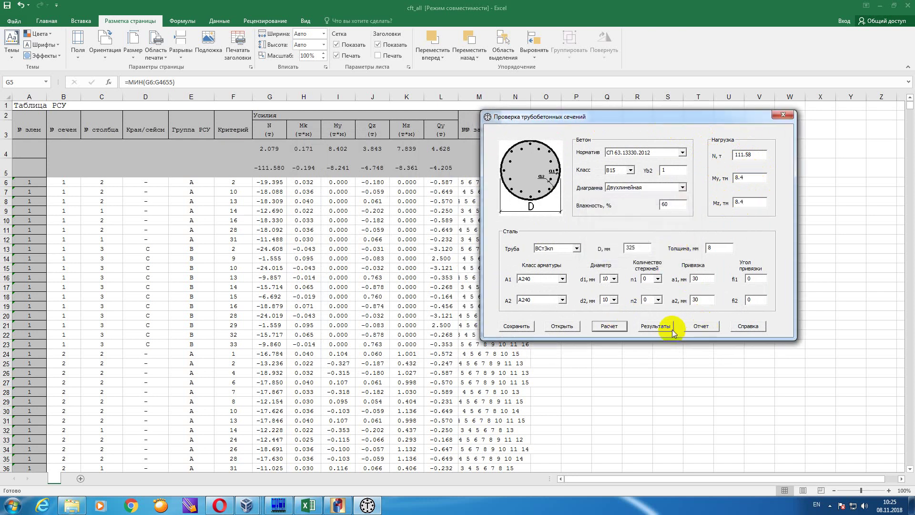
click(655, 326)
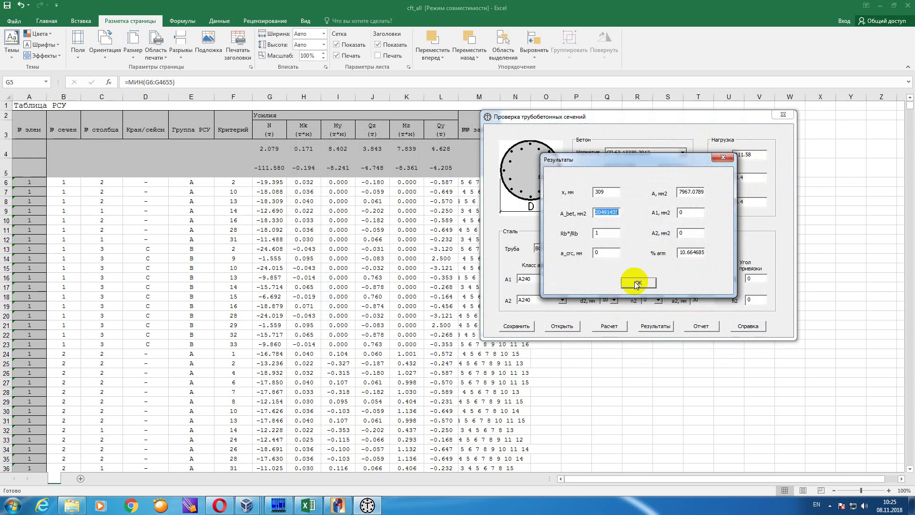
click(637, 285)
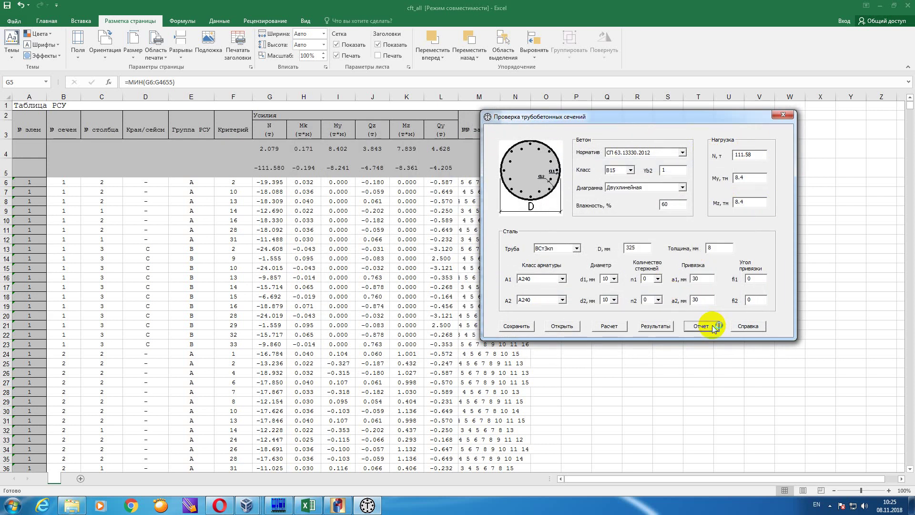
- Generate the section check report, dismiss the Internet Explorer setup, and look through the report before closing it
click(713, 327)
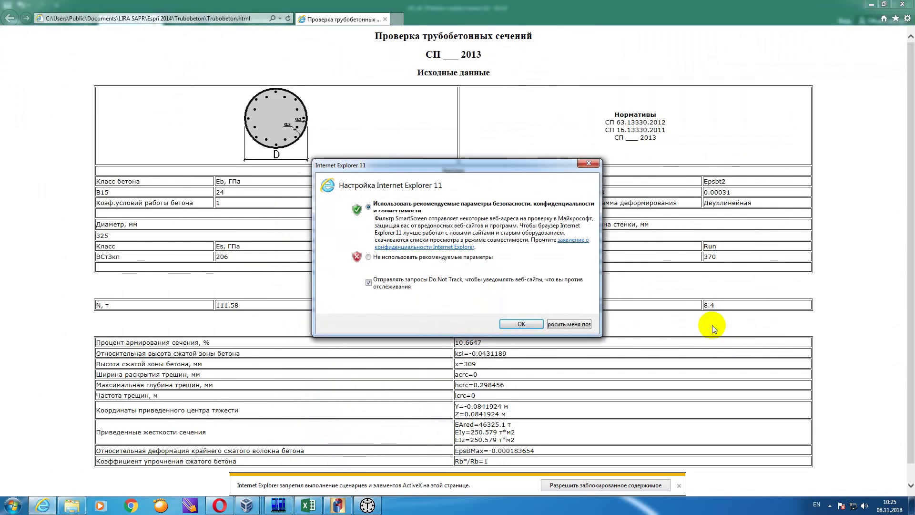
click(590, 163)
scroll(579, 242, down, 1)
scroll(581, 245, up, 1)
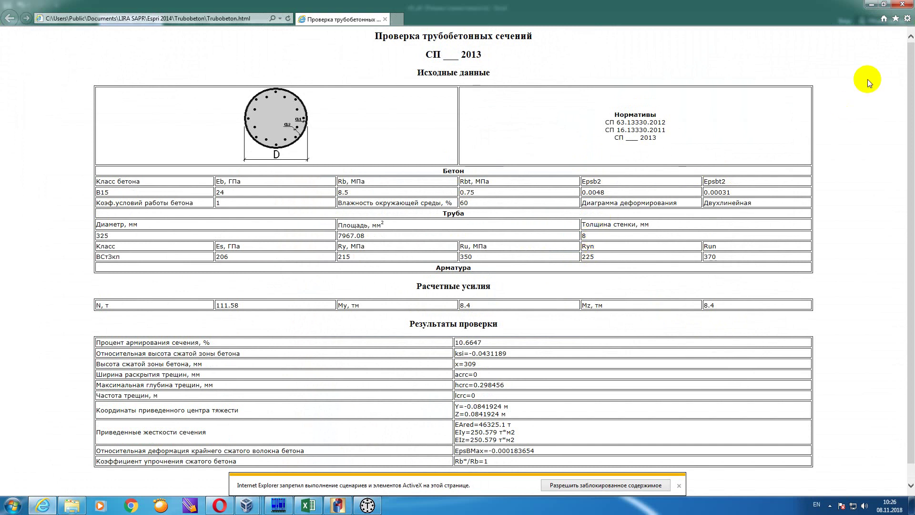
click(904, 5)
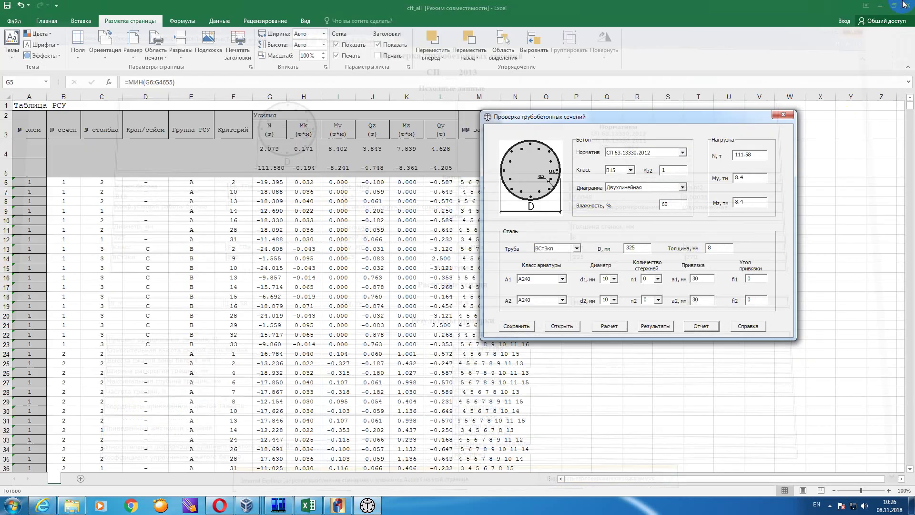
- Close the tube section check, the cft_all workbook and ЭСПРИ 2014
click(783, 115)
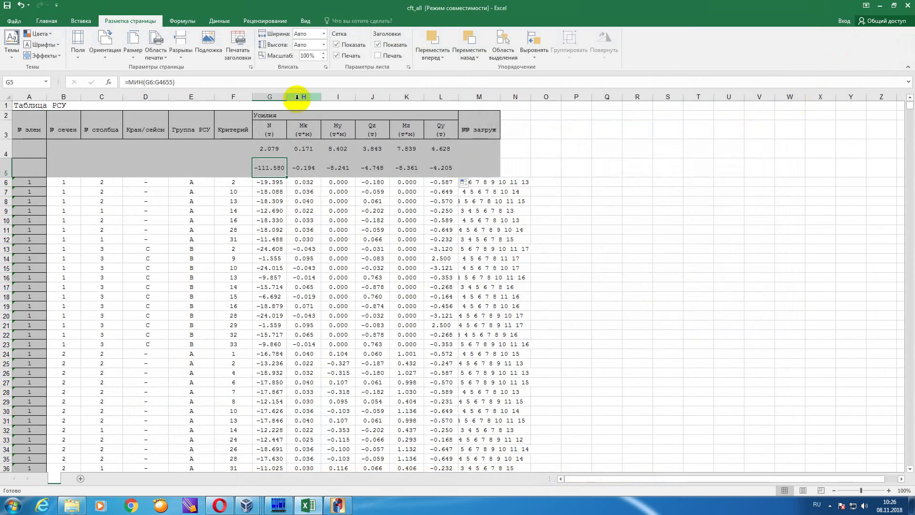
click(907, 5)
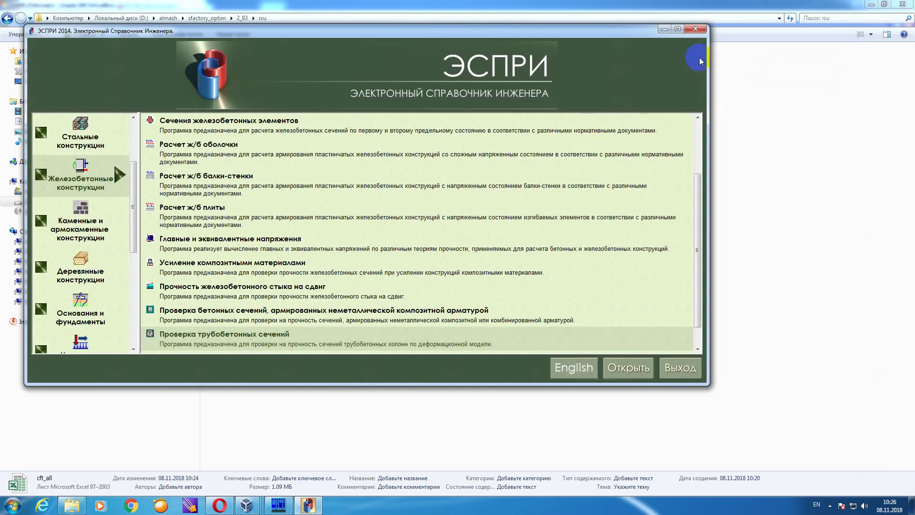
click(689, 15)
click(716, 85)
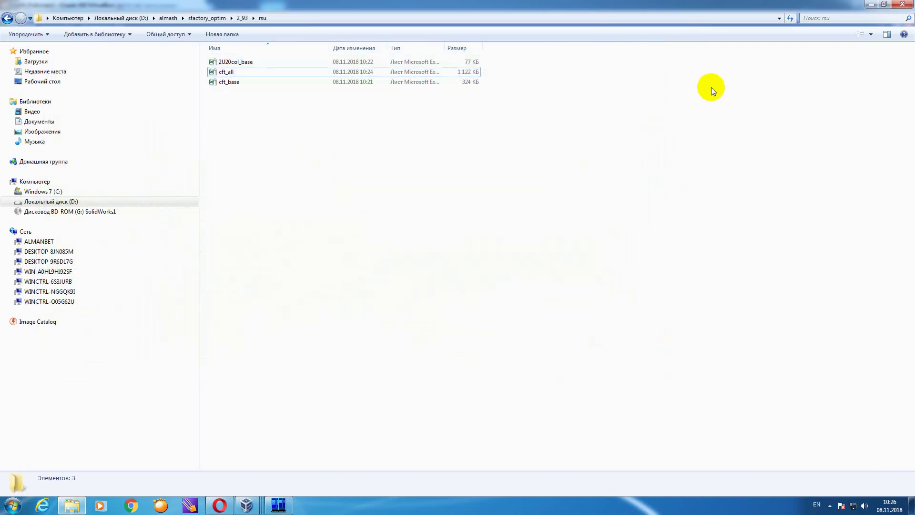
- Open the cft_base workbook from the rsu folder and bring the start of its РСУ table into view
click(235, 88)
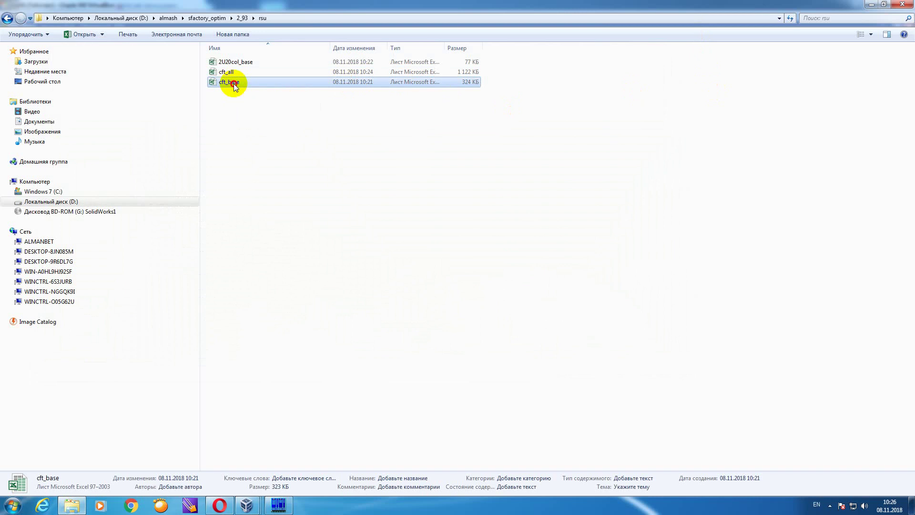
double_click(235, 85)
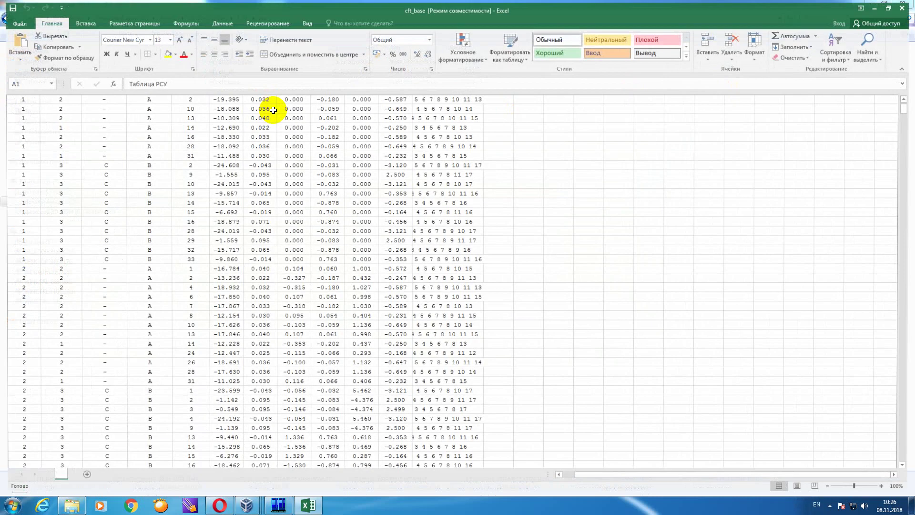
scroll(257, 143, up, 1)
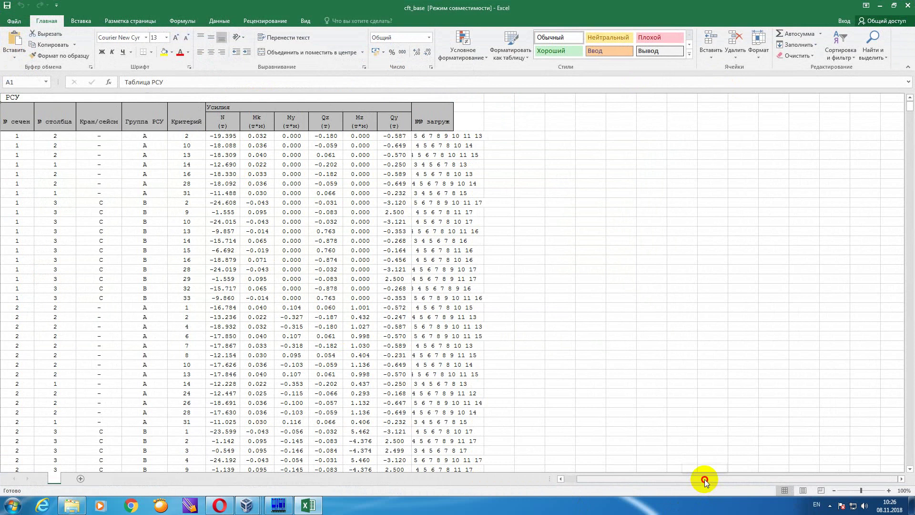
drag(704, 478, 692, 478)
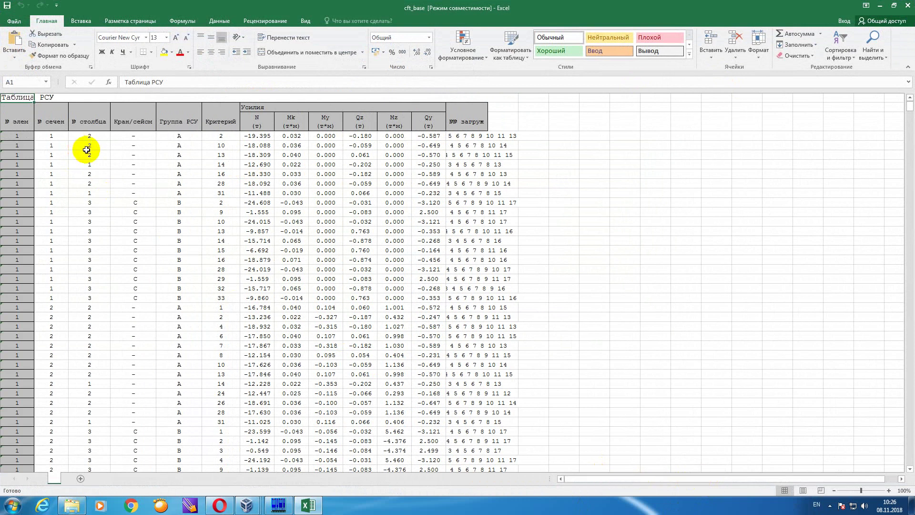
- Turn on filtering for the РСУ table and show only rows with № сечен equal to 2
click(61, 136)
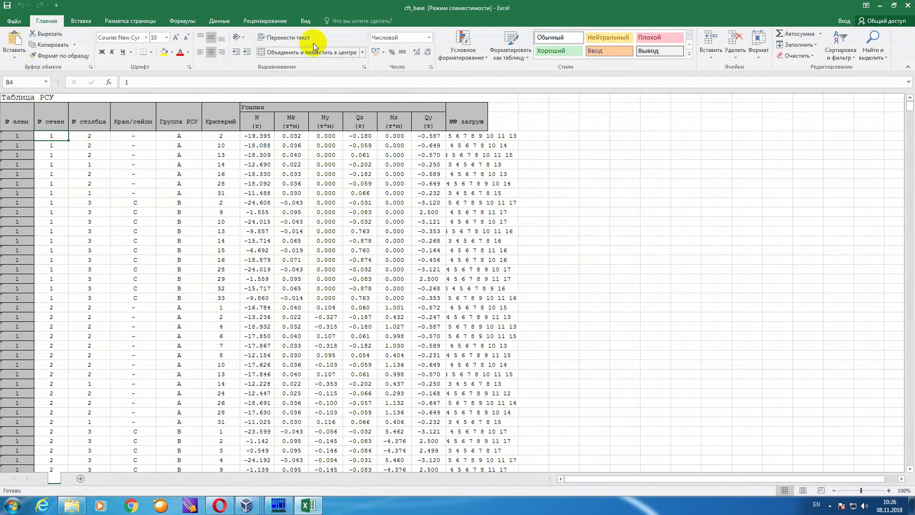
click(219, 20)
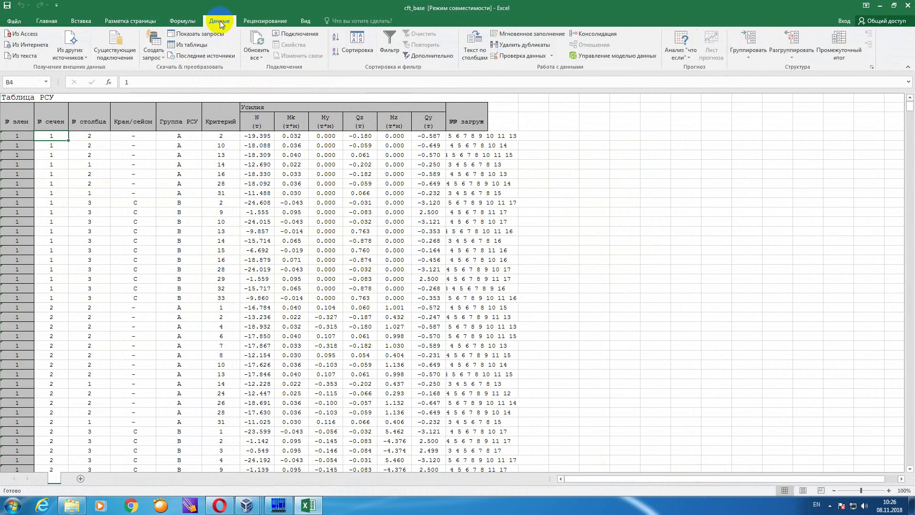
click(389, 43)
click(67, 98)
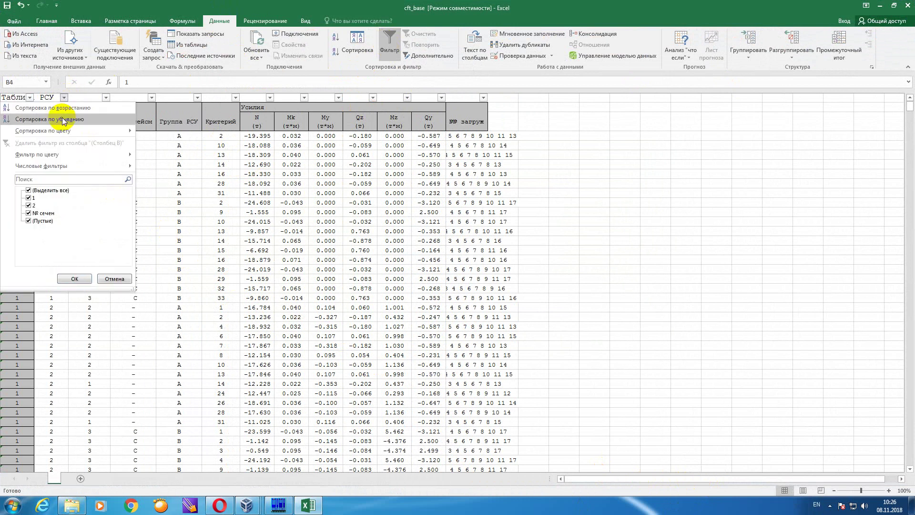
click(28, 191)
click(29, 204)
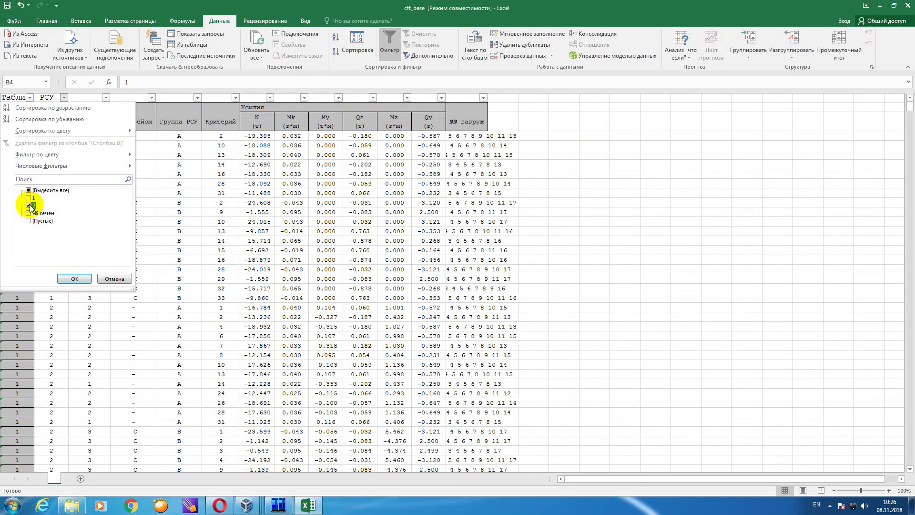
click(74, 280)
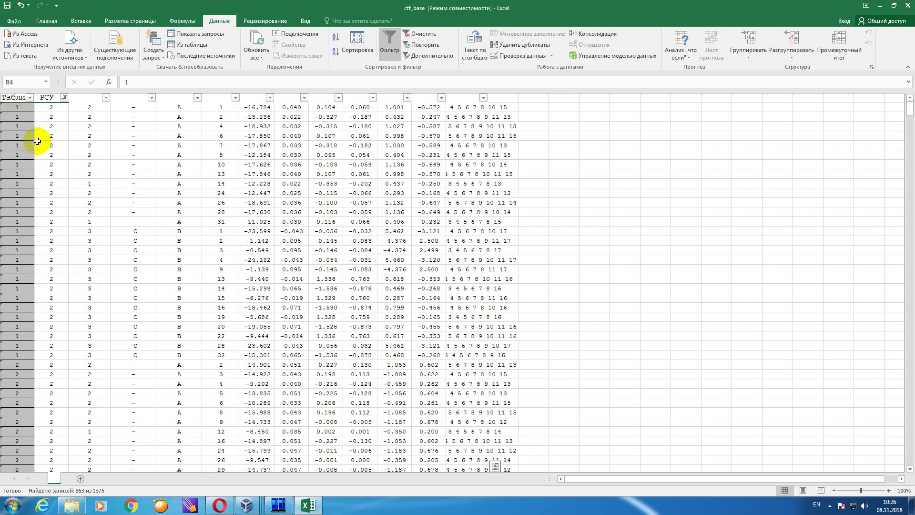
- Copy all the filtered rows for section 2
key(ctrl+a)
right_click(86, 148)
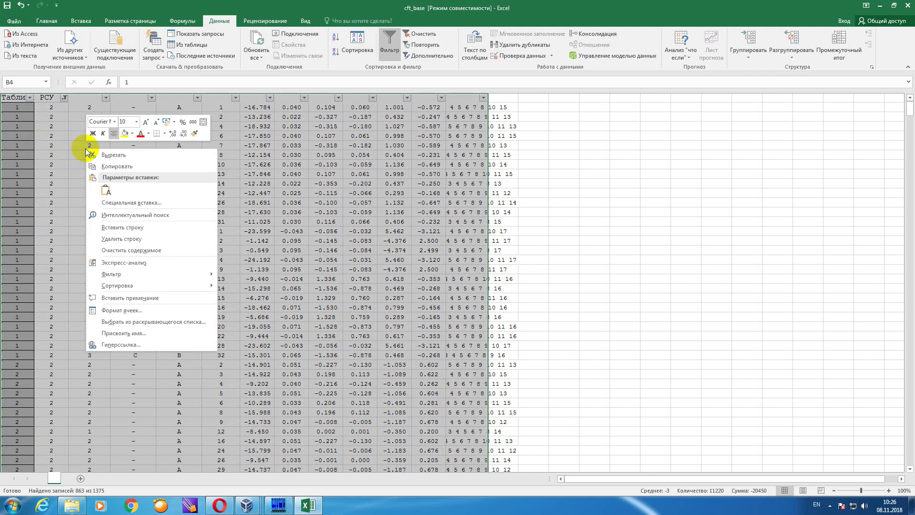
click(106, 166)
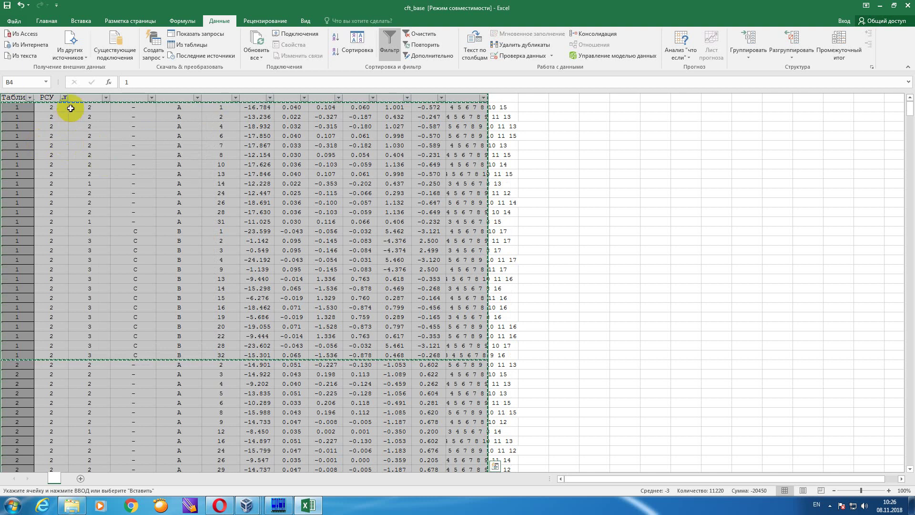
click(90, 125)
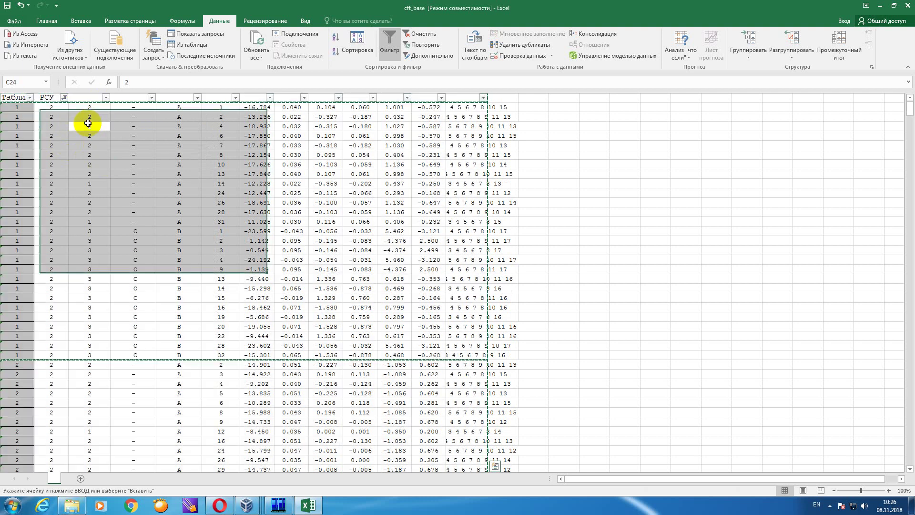
- Change the № сечен filter to show only rows for section 1
click(63, 97)
click(29, 197)
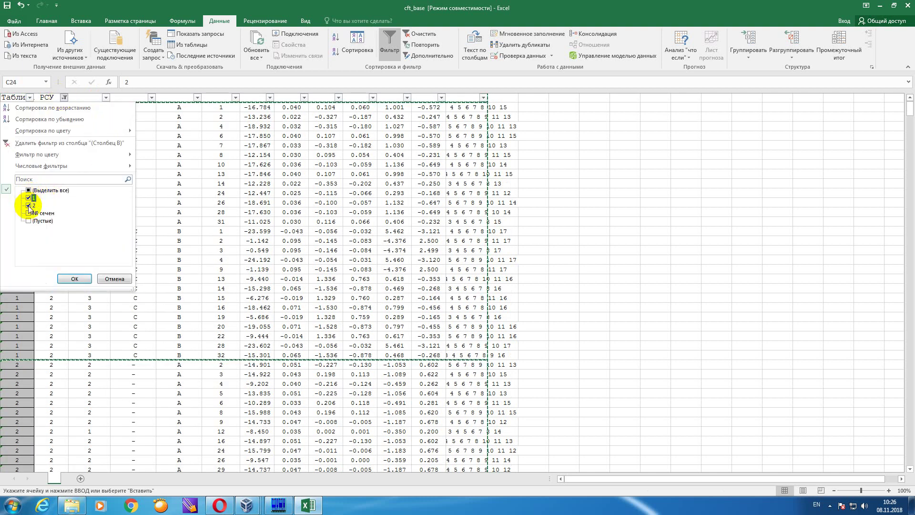
click(29, 205)
click(74, 279)
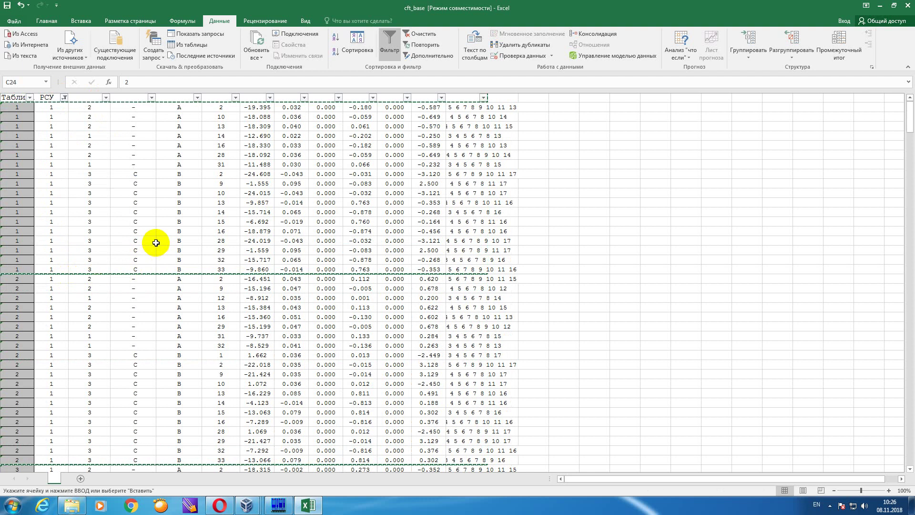
- Copy all the filtered section 1 rows and add a new worksheet to the workbook
key(ctrl+a)
right_click(96, 190)
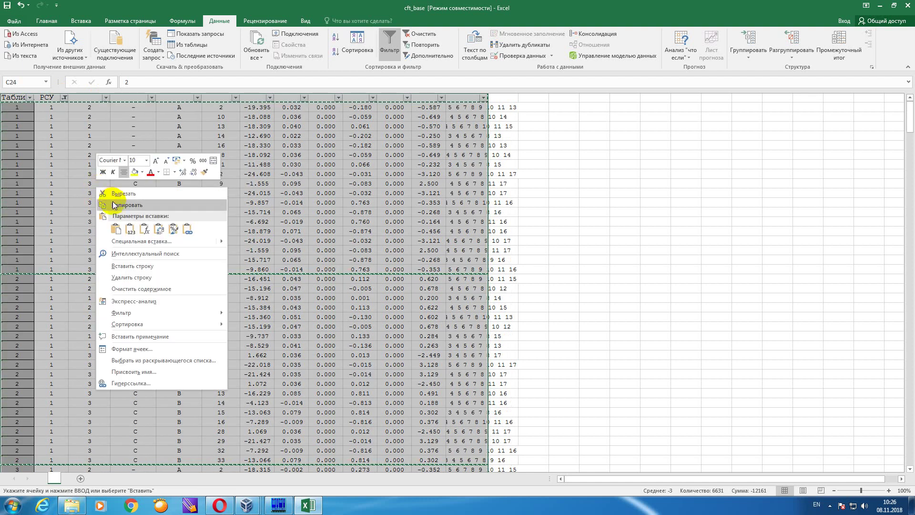
click(102, 204)
click(80, 478)
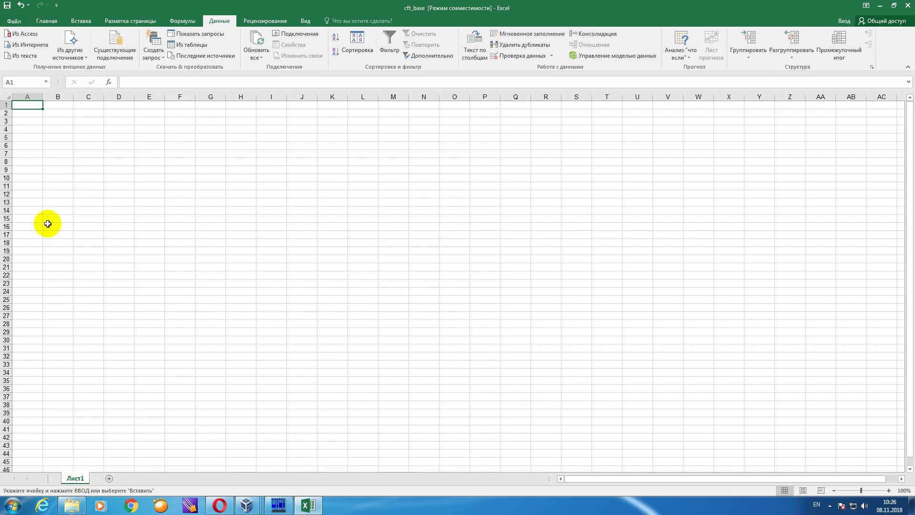
- Paste the copied rows into cell A6 of Лист1 as values with source formatting, and widen column M
click(29, 148)
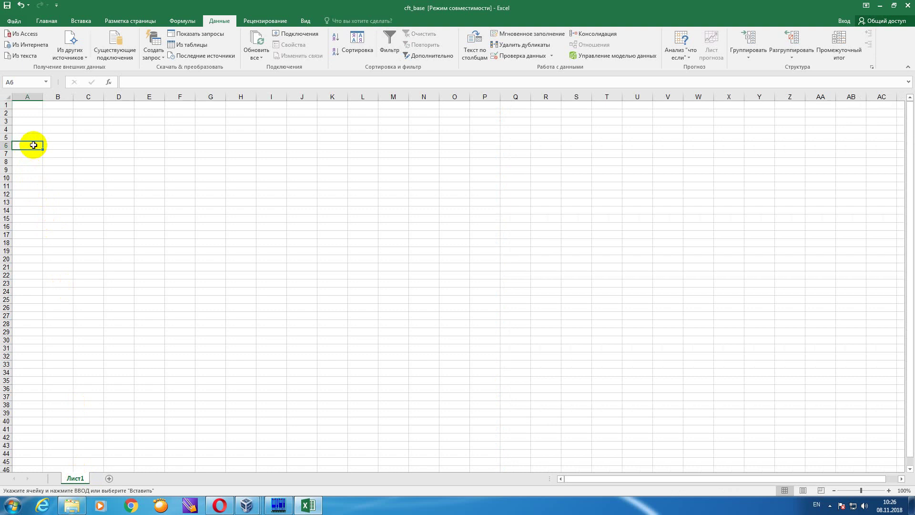
right_click(33, 145)
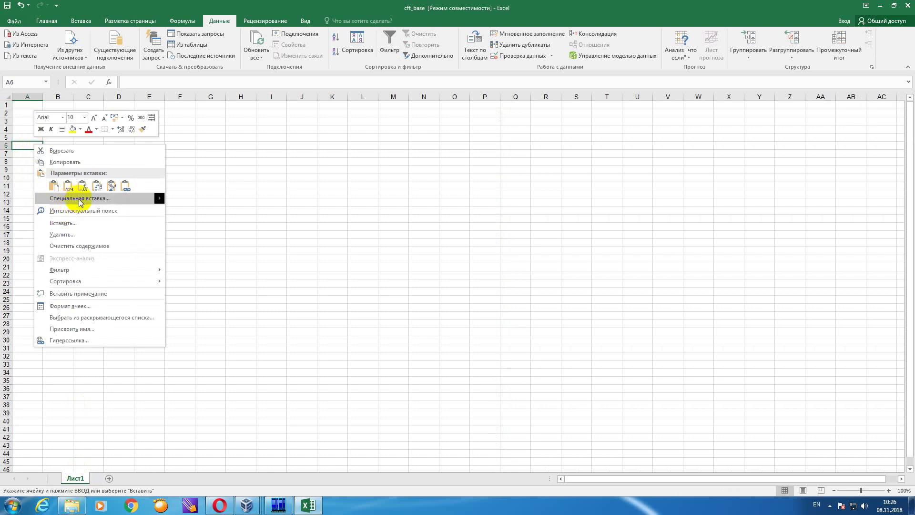
mouse_move(79, 202)
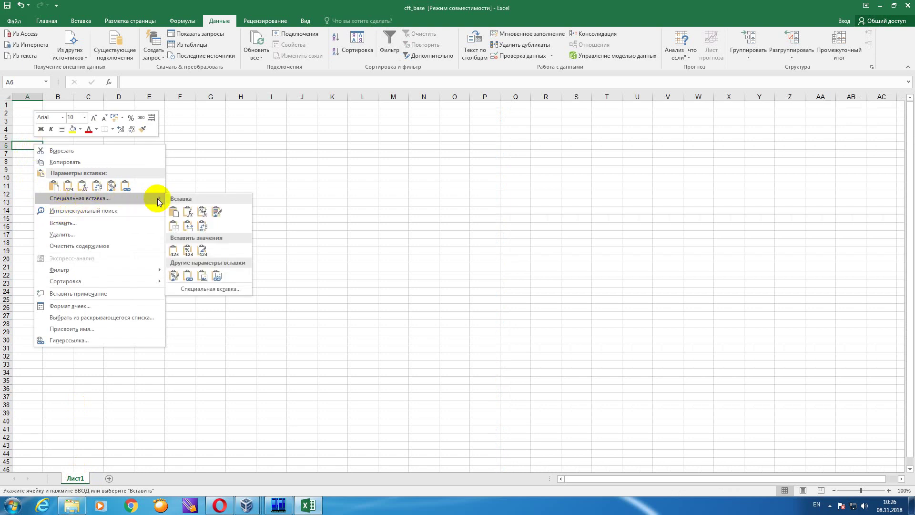
click(202, 250)
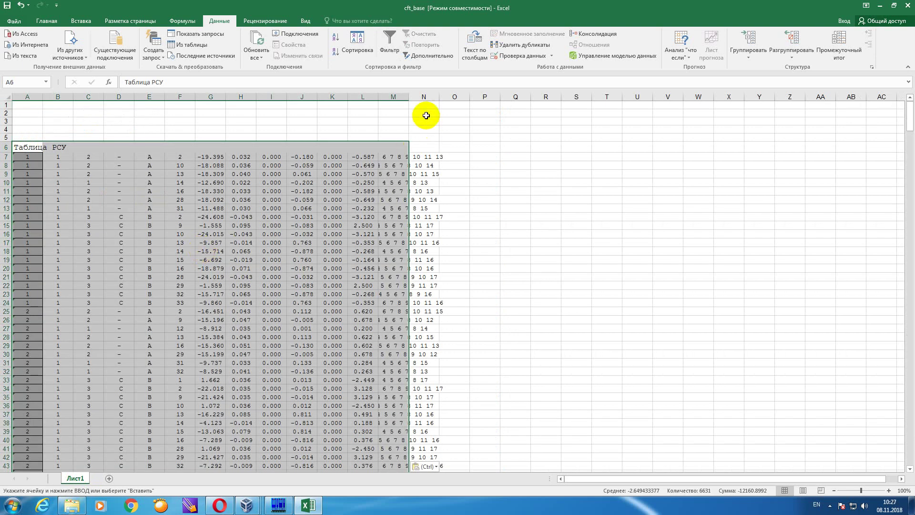
drag(409, 97, 448, 97)
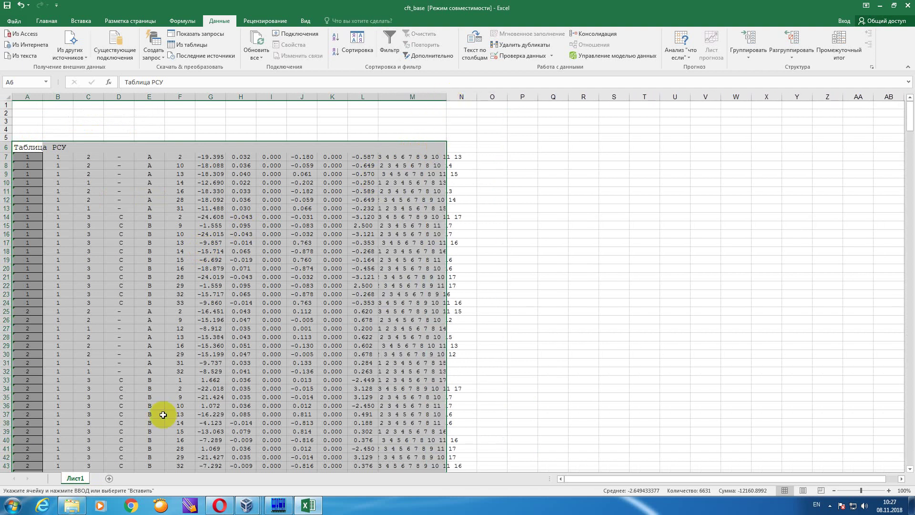
- Turn off filtering on the original РСУ sheet and copy its title and header rows, from A1 through the № загруж heading
key(ctrl+shift+l)
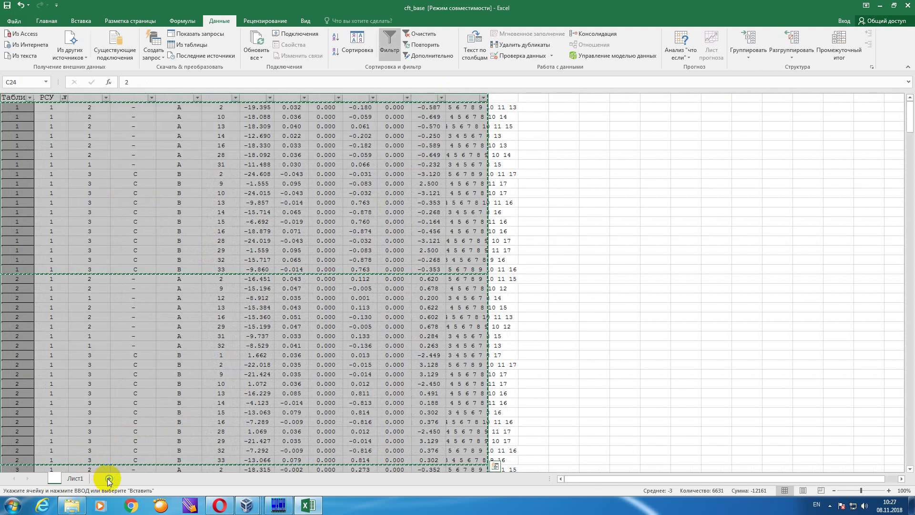
click(390, 48)
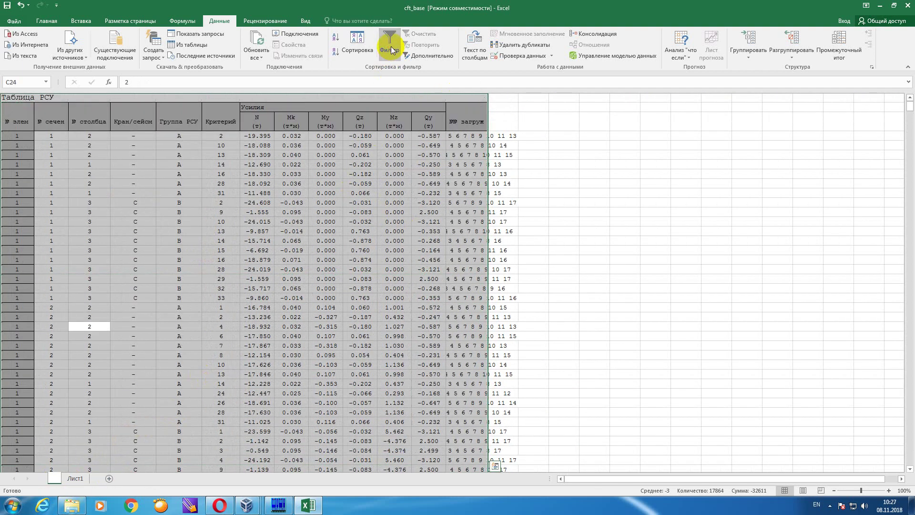
click(389, 47)
click(246, 137)
click(20, 97)
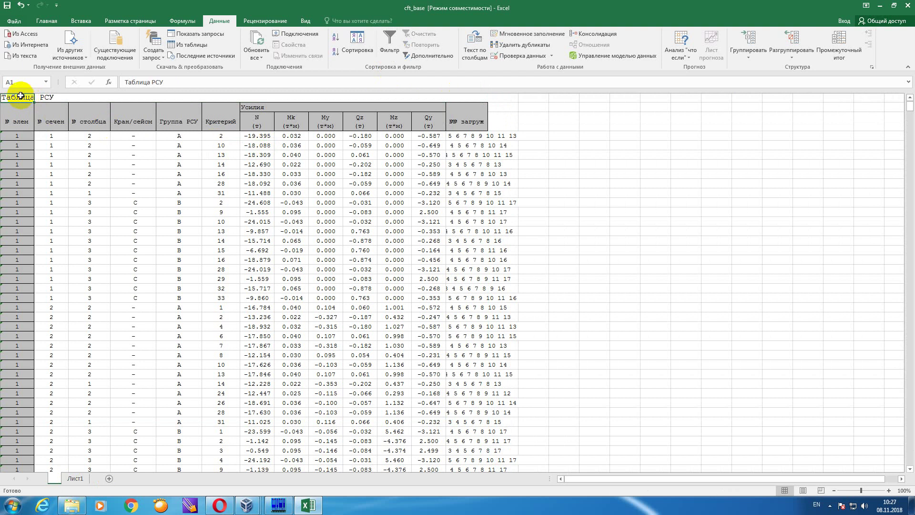
shift+click(469, 123)
right_click(471, 123)
click(498, 140)
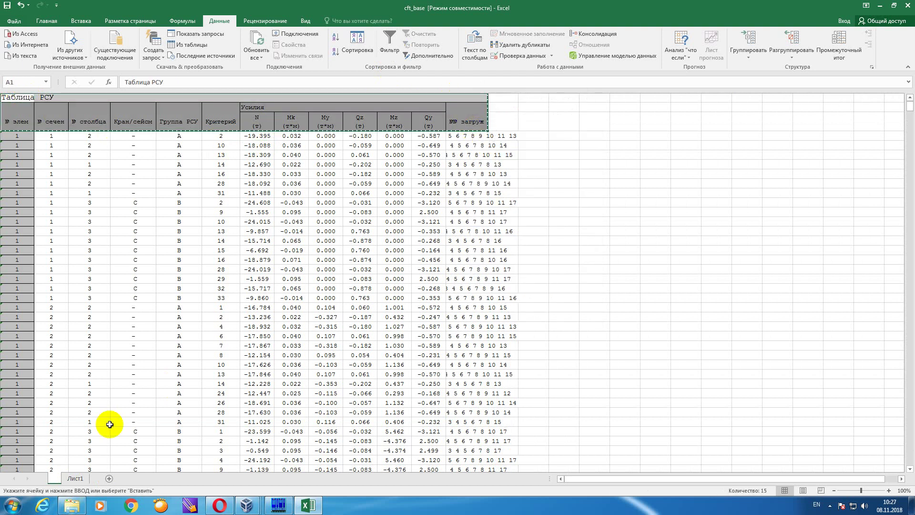
- Paste the copied title and header rows into Лист1 starting at cell A1
click(82, 478)
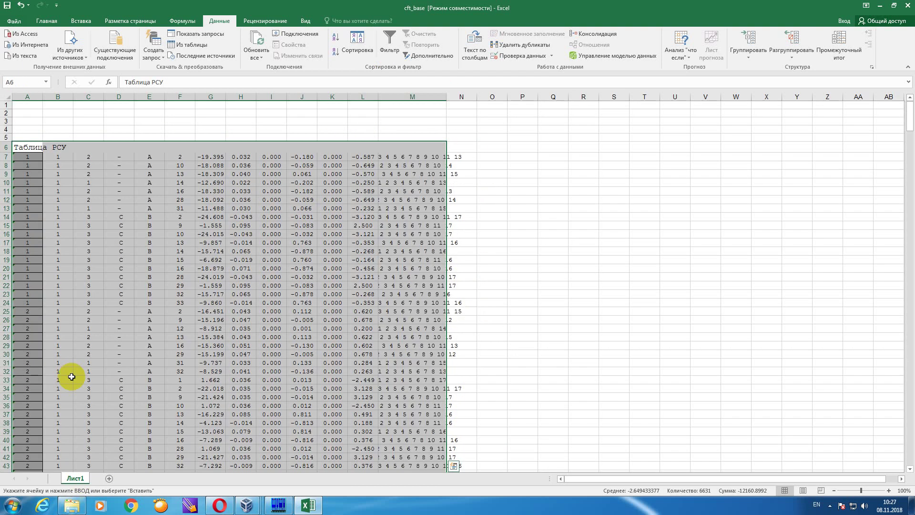
click(29, 105)
key(ctrl+v)
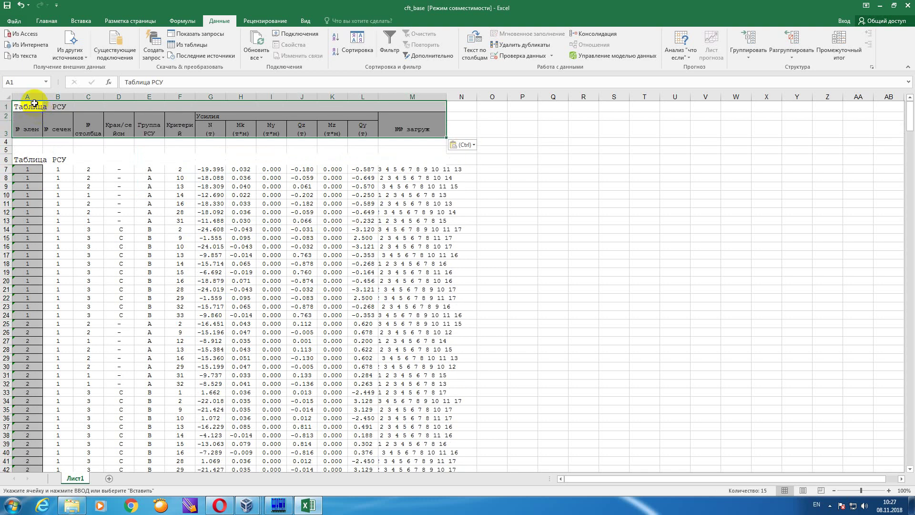
- Begin a minimum formula, =МИН(, in cell G4 beneath the N force heading
click(212, 142)
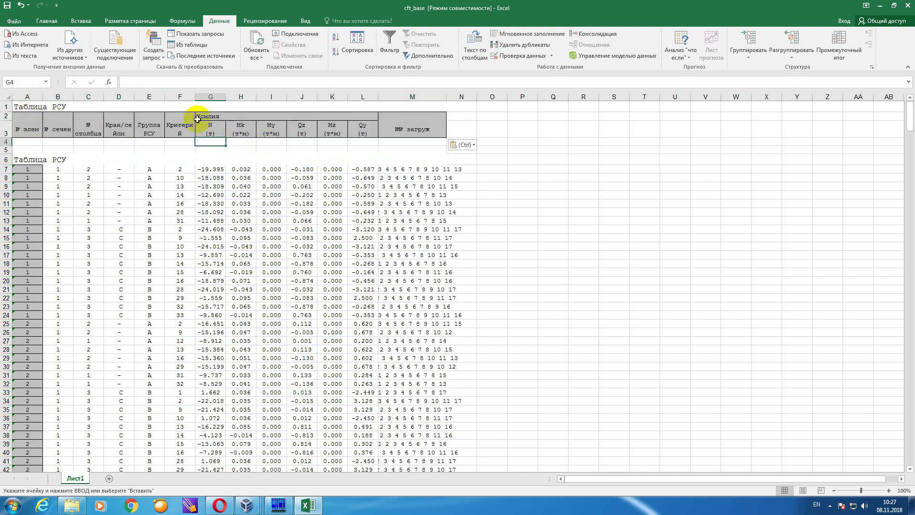
click(167, 81)
text(=)
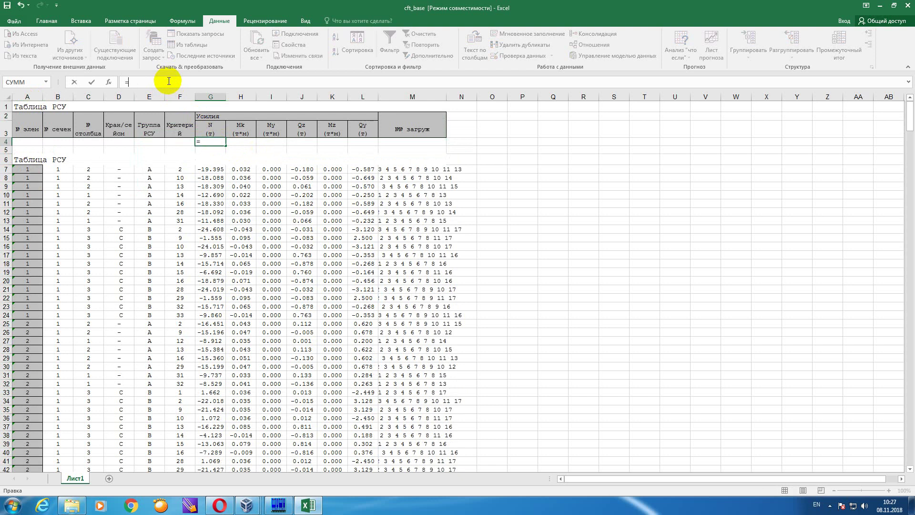
key(alt+shift)
text(МИН()
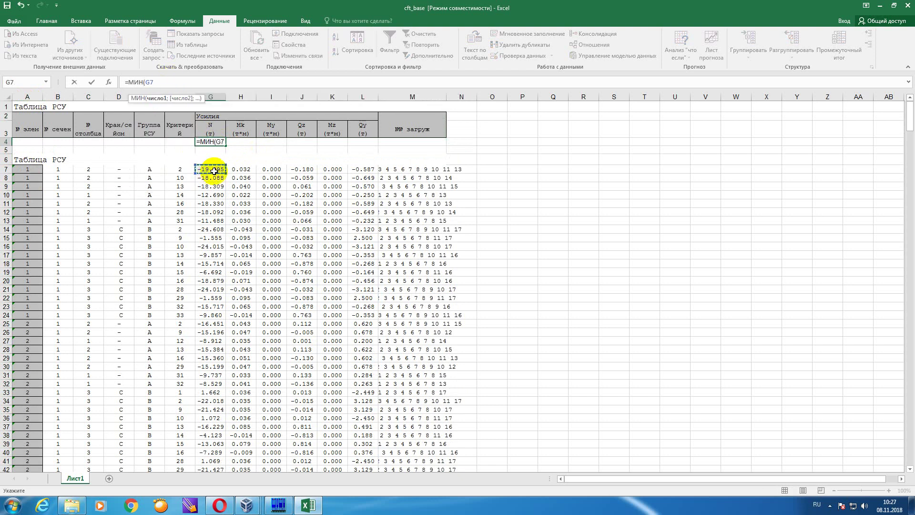
- Extend the МИН formula's range from G7 down the N force column through G511, towards the end of the data
key(shift+Down)
key(shift+Down)
key(shift+Down)
key(shift+Down)
key(shift+Down)
key(shift+Down)
key(shift+Down)
key(shift+Down)
key(shift+Down)
key(shift+Down)
key(shift+Down)
key(shift+Down)
key(shift+Down)
key(shift+Down)
key(shift+Down)
key(shift+Down)
key(shift+Down)
key(shift+Down)
key(shift+Down)
key(shift+Down)
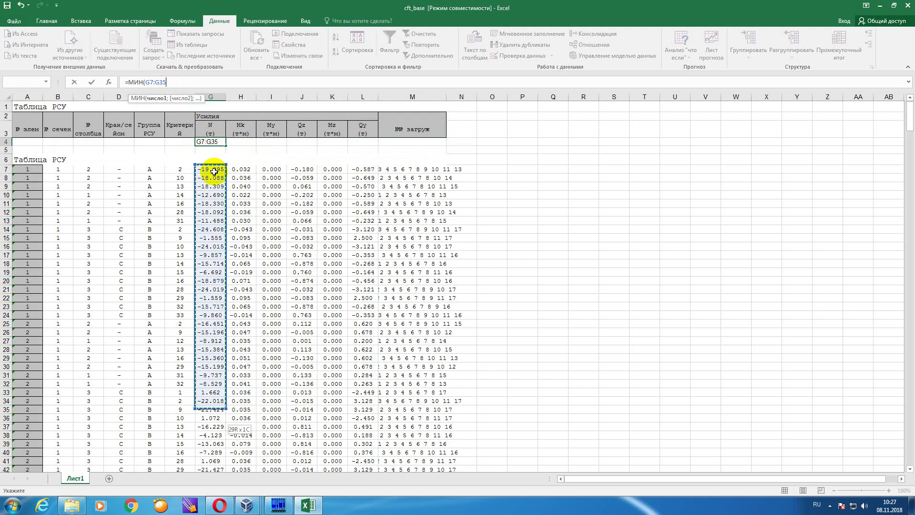
key(shift+Down)
key(shift+Down)
key(shift+Down)
key(shift+Down)
key(shift+Down)
key(shift+Down)
key(shift+Down)
key(shift+Down)
key(shift+Down)
key(shift+Down)
key(shift+Down)
key(shift+Down)
key(shift+Down)
key(shift+Down)
key(shift+Down)
key(shift+Down)
key(shift+Down)
key(shift+Down)
key(shift+Down)
key(shift+Down)
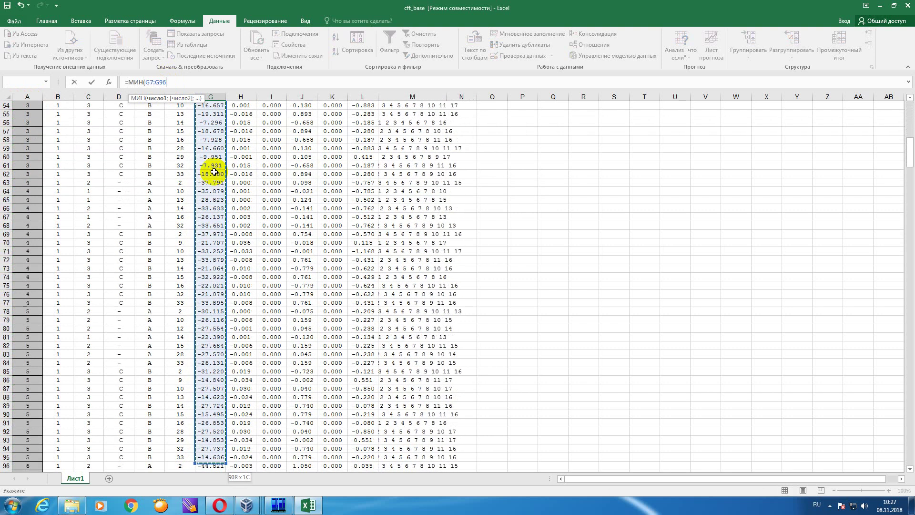
key(shift+Down)
key(shift+Down)
key(shift+Down)
key(shift+Down)
key(shift+Down)
key(shift+Down)
key(shift+Down)
key(shift+Down)
key(shift+Down)
key(shift+Down)
key(shift+Down)
key(shift+Down)
key(shift+Down)
key(shift+Down)
key(shift+Down)
key(shift+Down)
key(shift+Down)
key(shift+Down)
key(shift+Down)
key(shift+Down)
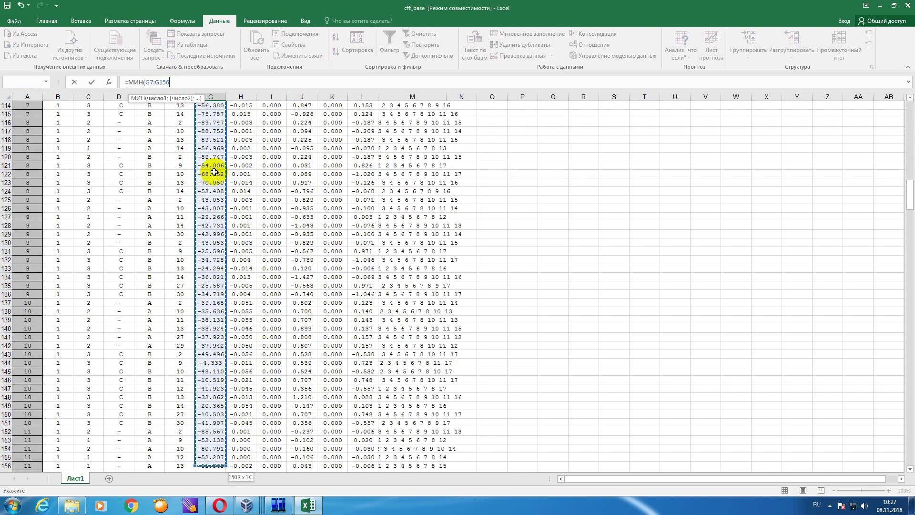
key(shift+Down)
key(shift+Down)
key(shift+Down)
key(shift+Down)
key(shift+Down)
key(shift+Down)
key(shift+Down)
key(shift+Down)
key(shift+Down)
key(shift+Down)
key(shift+Down)
key(shift+Down)
key(shift+Down)
key(shift+Down)
key(shift+Down)
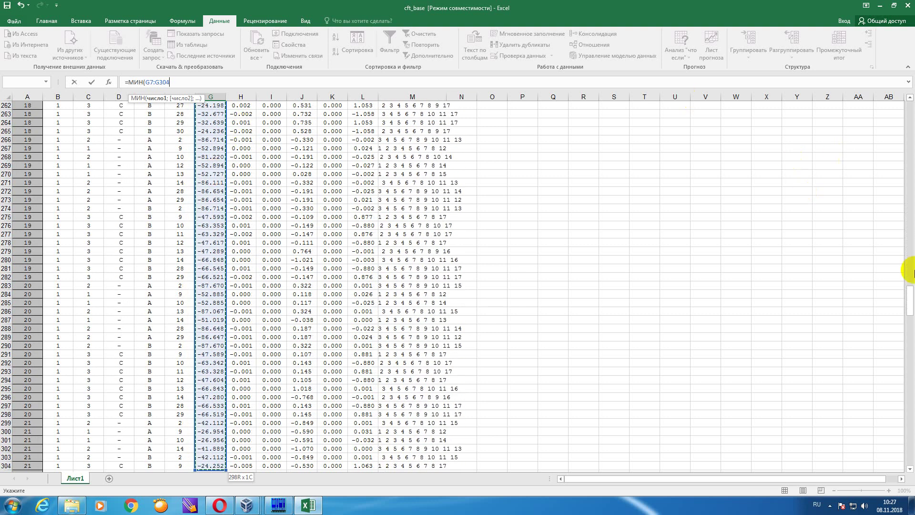
drag(910, 298, 903, 111)
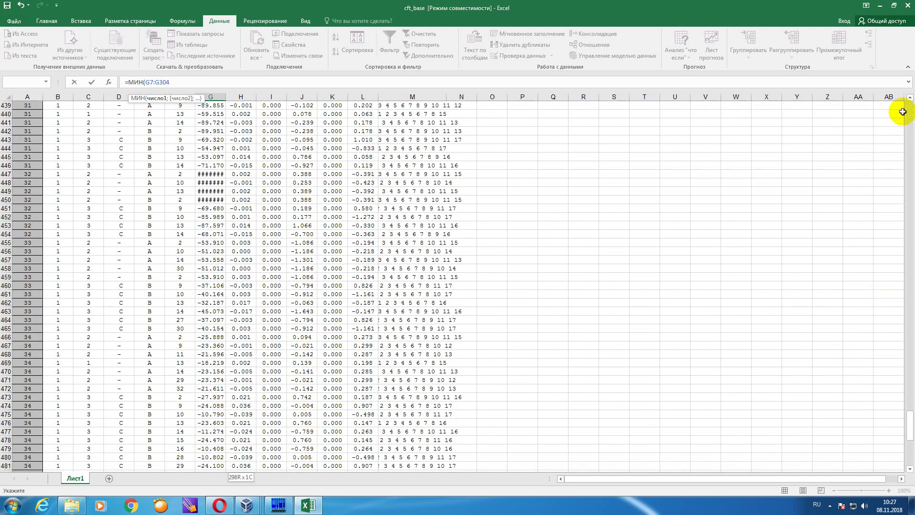
key(shift+Down)
key(shift+Down)
key(shift+Down)
key(shift+Down)
key(shift+Down)
key(shift+Down)
key(shift+Down)
key(shift+Down)
key(shift+Down)
key(shift+Down)
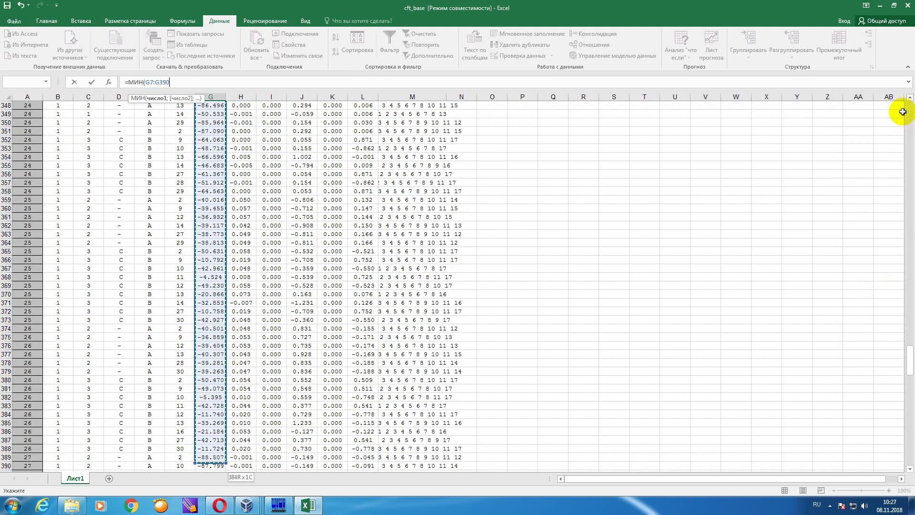
key(shift+Down)
key(shift+Down)
key(shift+Down)
key(shift+Down)
key(shift+Down)
key(shift+Down)
key(shift+Down)
key(shift+Down)
key(shift+Down)
key(shift+Down)
key(shift+Down)
key(shift+Down)
key(shift+Down)
key(shift+Down)
key(shift+Down)
key(shift+Down)
key(shift+Down)
key(shift+Down)
key(shift+Down)
key(shift+Down)
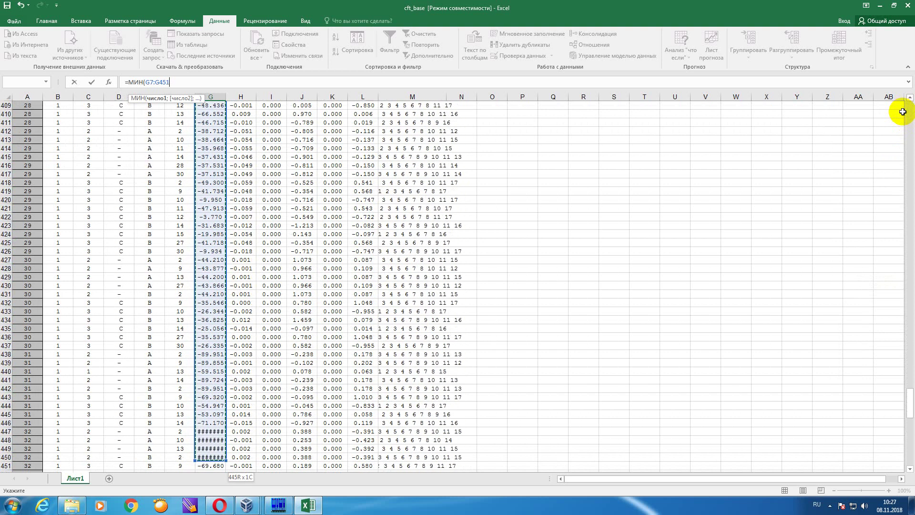
key(shift+Down)
key(shift+Down)
key(shift+Down)
key(shift+Down)
key(shift+Down)
key(shift+Down)
key(shift+Down)
key(shift+Down)
key(shift+Down)
key(shift+Down)
key(shift+Down)
key(shift+Down)
key(shift+Down)
key(shift+Down)
key(shift+Down)
key(shift+Down)
key(shift+Down)
key(shift+Down)
key(shift+Down)
key(shift+Down)
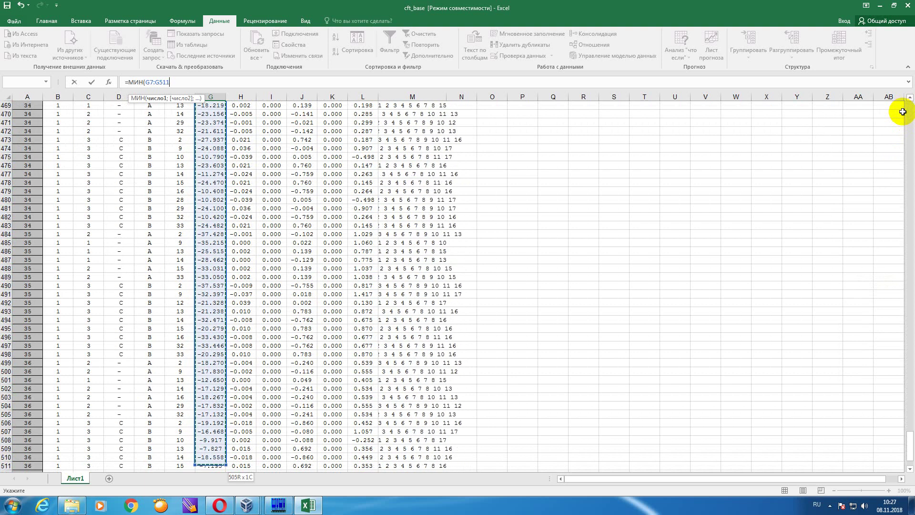
- Complete the formula in G4 as =МИН(G7:G516) and fill it across the force columns through L4
key(shift+Down)
key(shift+Down)
key(shift+Down)
key(shift+Down)
key(shift+Down)
key(shift+Down)
key(shift+Down)
key(shift+Down)
key(shift+Down)
key(shift+Down)
key(shift+Down)
key(shift+Down)
key(shift+Down)
key(shift+Down)
key(shift+Down)
key(shift+Down)
key(shift+Down)
key(shift+Down)
key(shift+Down)
key(shift+Down)
key(shift+Up)
key(shift+Up)
key(shift+Up)
key(shift+Up)
key(shift+Up)
key(shift+Up)
key(shift+Up)
key(shift+Up)
key(shift+Up)
key(shift+Up)
key(shift+Up)
key(shift+Up)
key(shift+Up)
key(shift+Up)
key(shift+Up)
key(shift+Up)
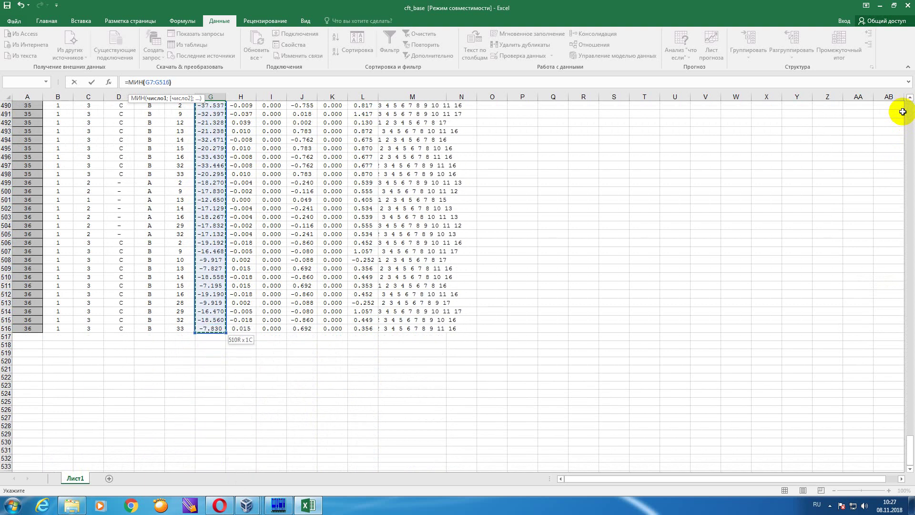
key(Escape)
scroll(905, 110, up, 2)
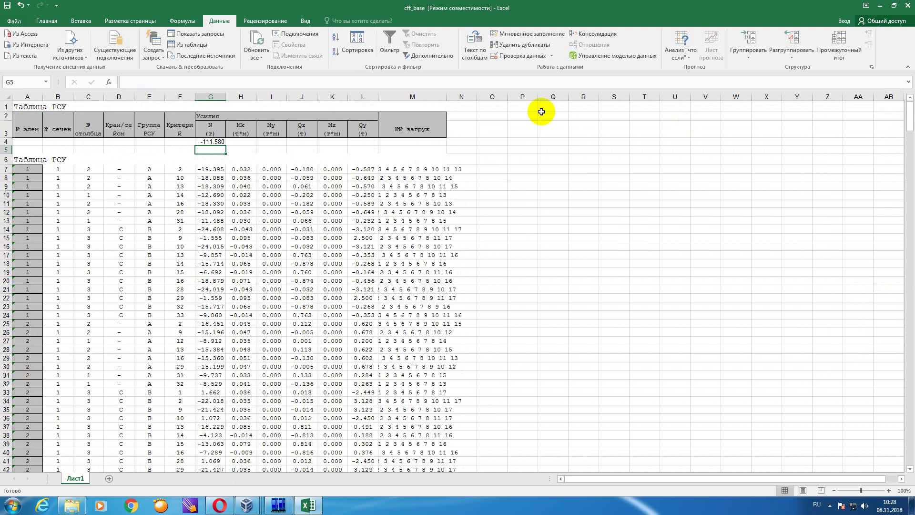
drag(226, 145, 372, 143)
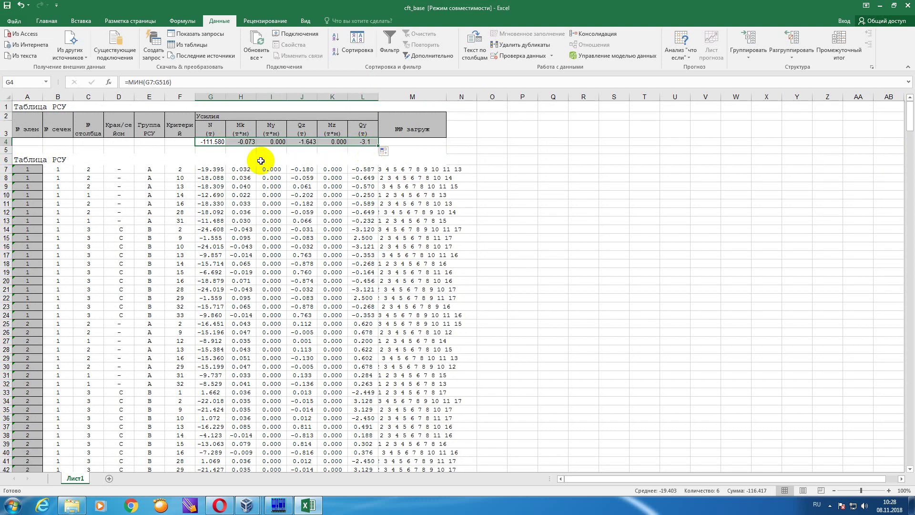
- Copy the text of the =МИН(G7:G516) formula from cell G4
click(210, 150)
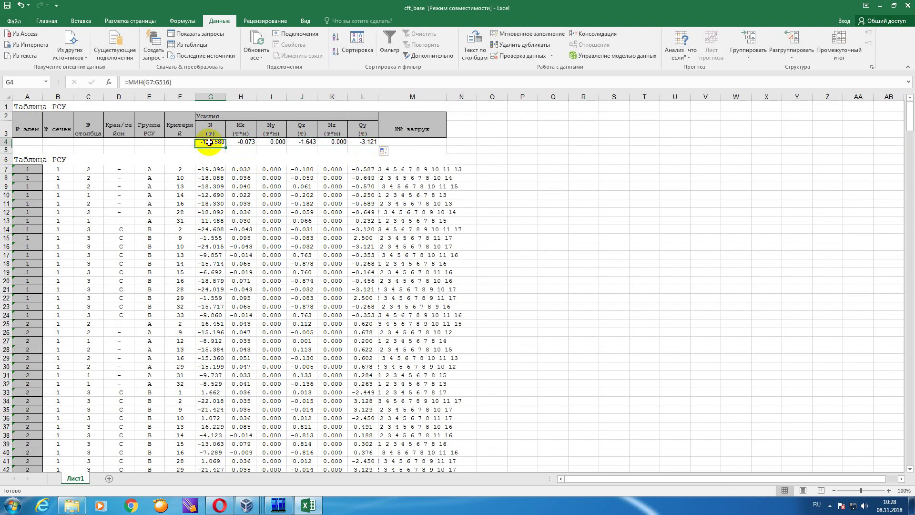
drag(176, 86, 122, 79)
right_click(133, 81)
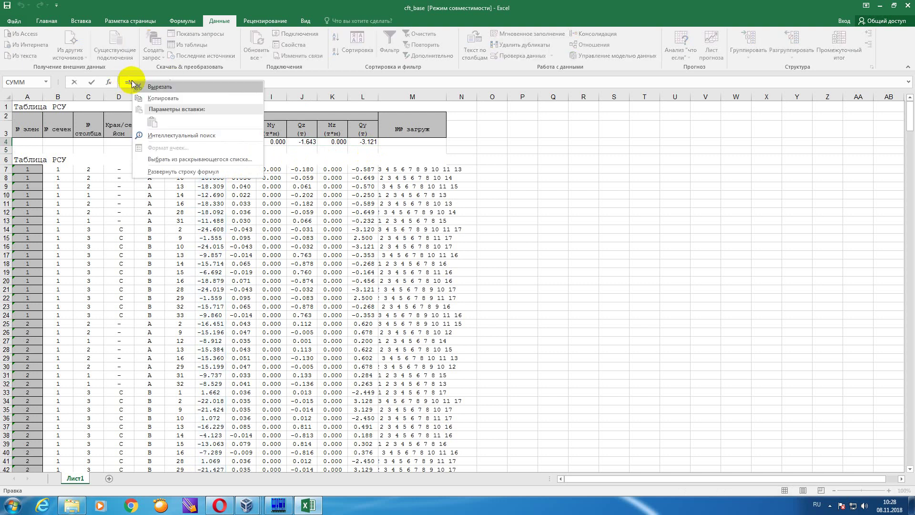
click(158, 98)
key(Escape)
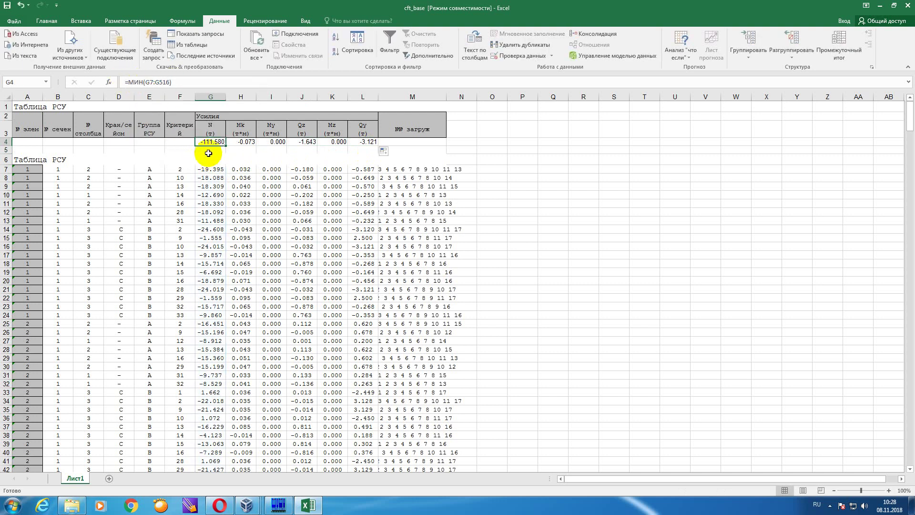
- Paste the copied formula into cell G5 and change its function to МАКС, giving =МАКС(G7:G516)
click(183, 82)
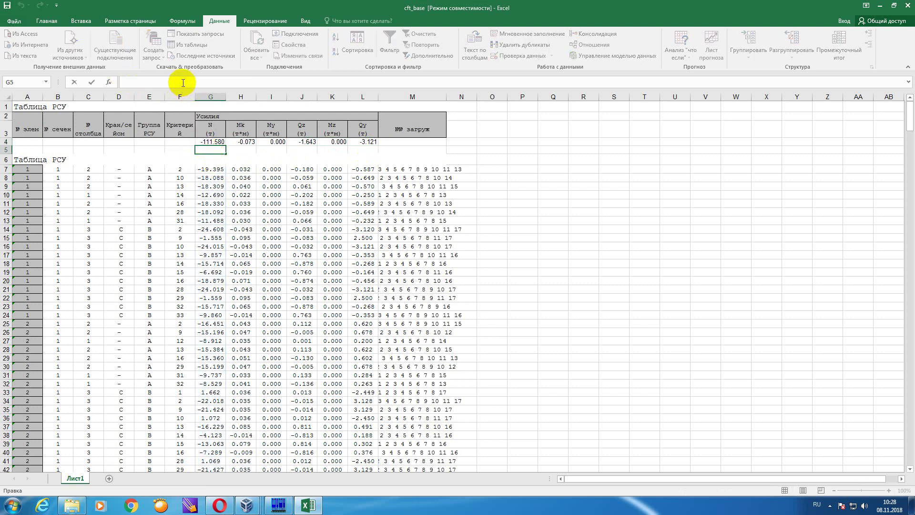
key(ctrl+v)
key(Left)
key(Left)
key(Left)
key(Left)
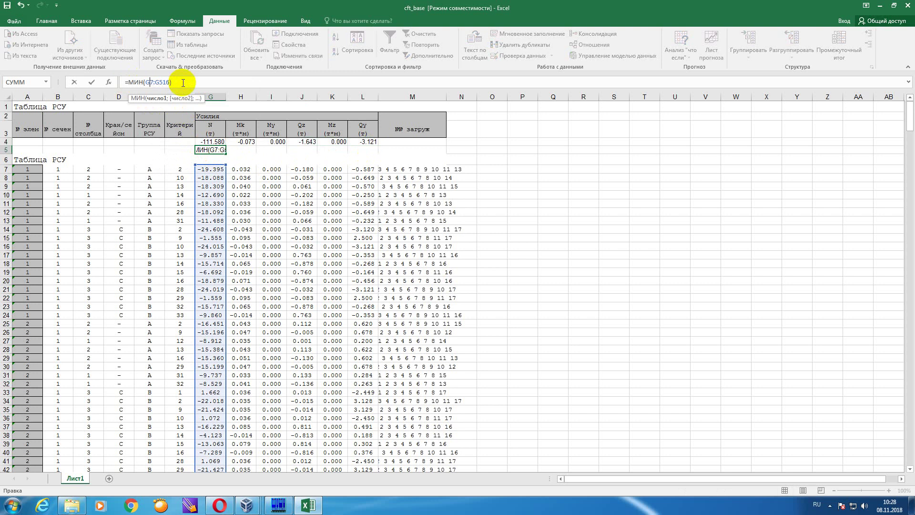
key(BackSpace)
key(BackSpace)
text(АКС)
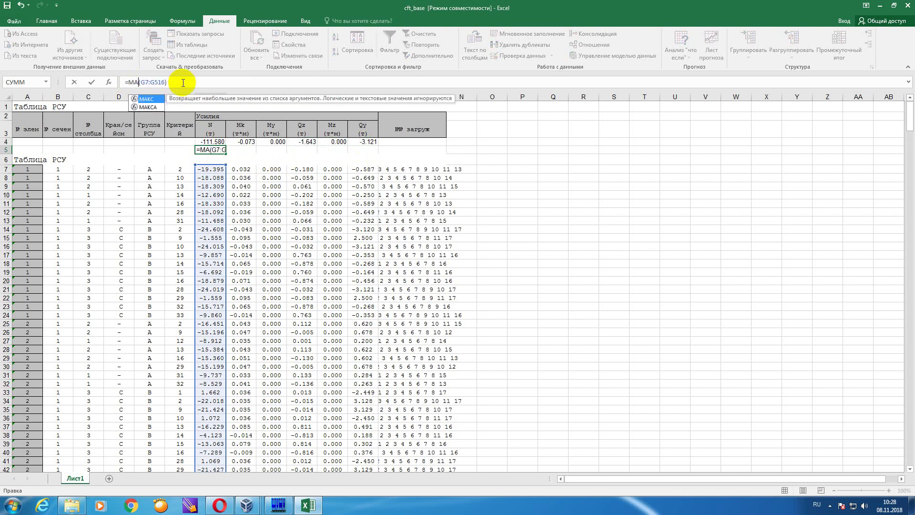
key(Return)
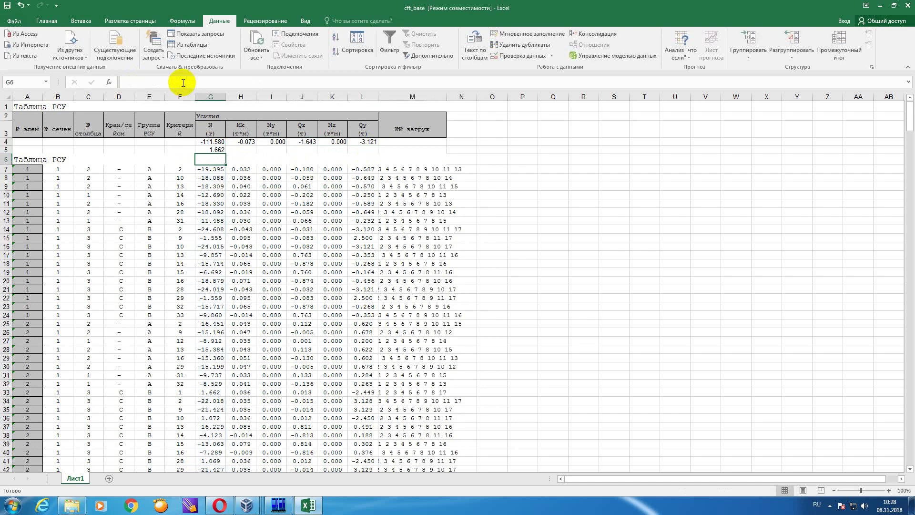
- Fill the МАКС formula from G5 across the force columns through L5 and save the workbook
click(223, 150)
drag(225, 153, 373, 160)
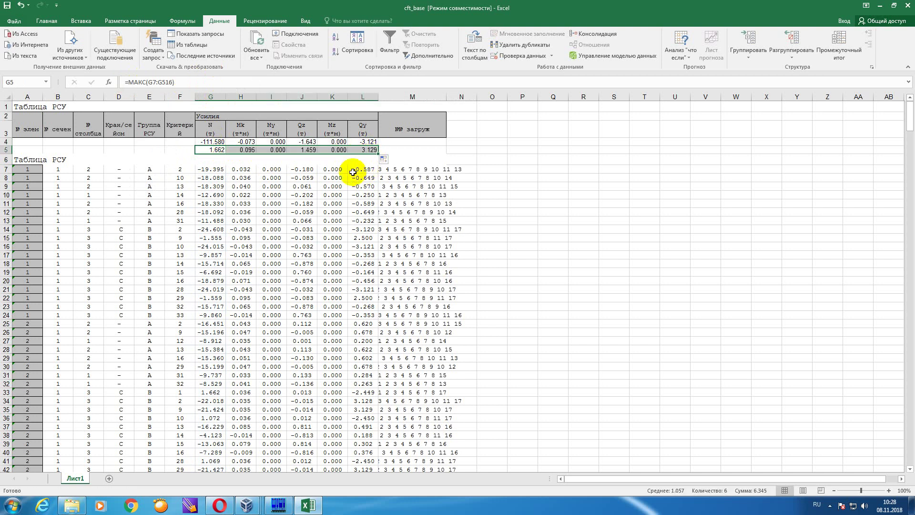
click(11, 23)
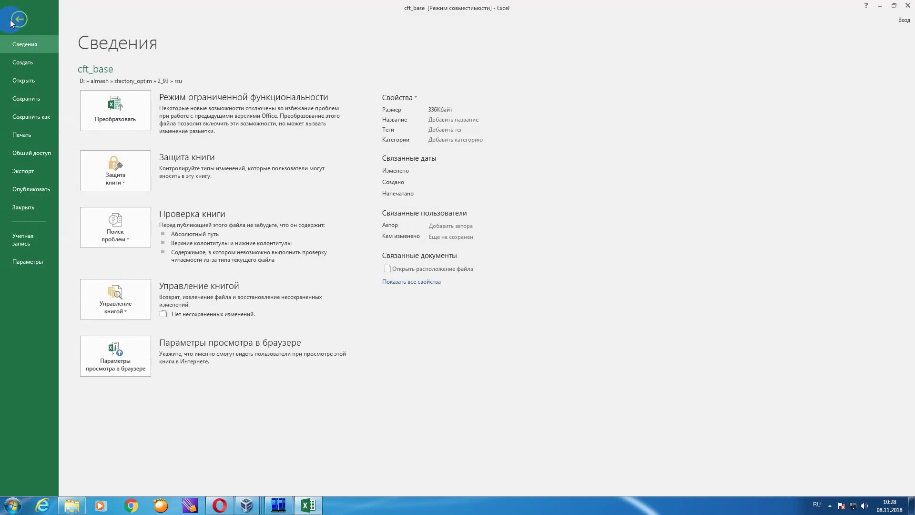
click(33, 95)
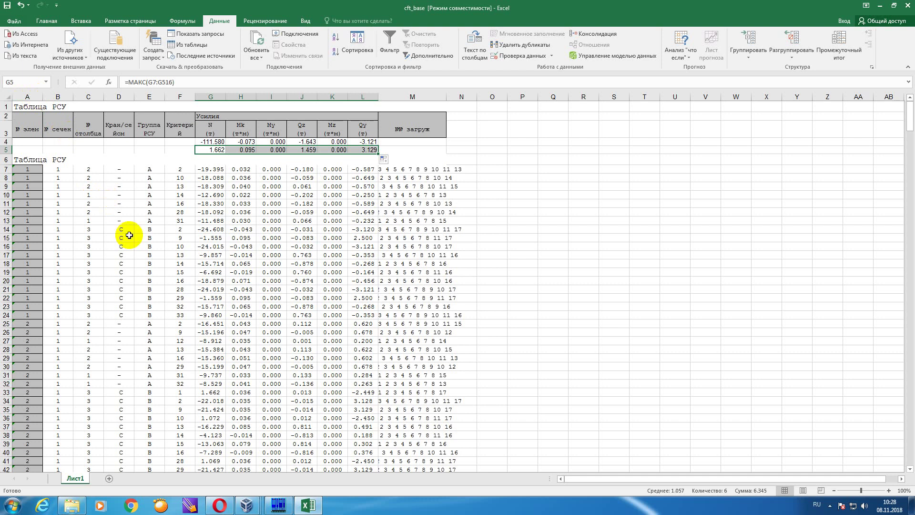
- Launch the 32-bit Комета-2 from SCAD Office 21.1 and open its Шарнирные базы колонн calculation
click(14, 505)
click(42, 464)
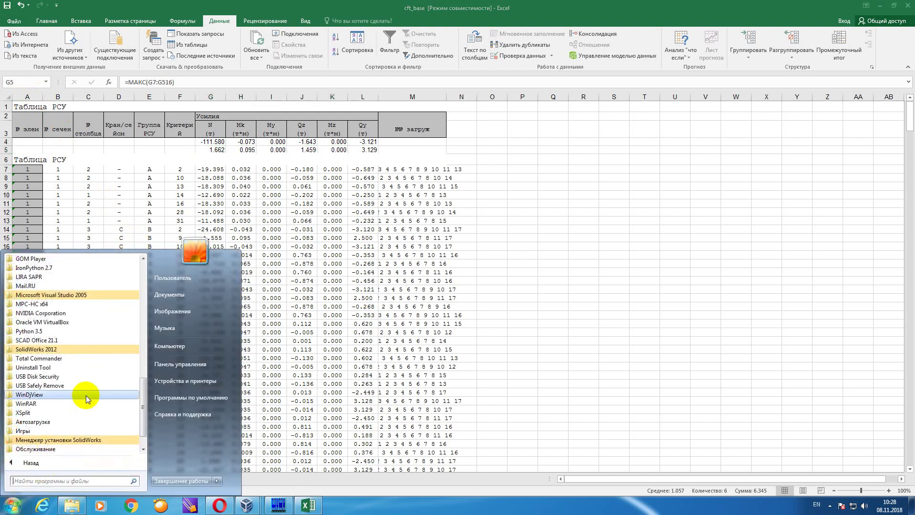
scroll(86, 395, down, 1)
click(53, 314)
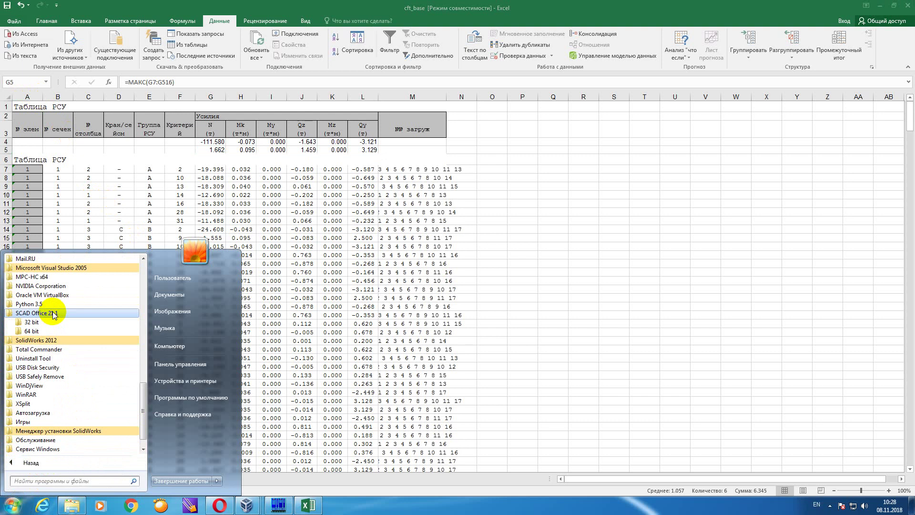
click(55, 311)
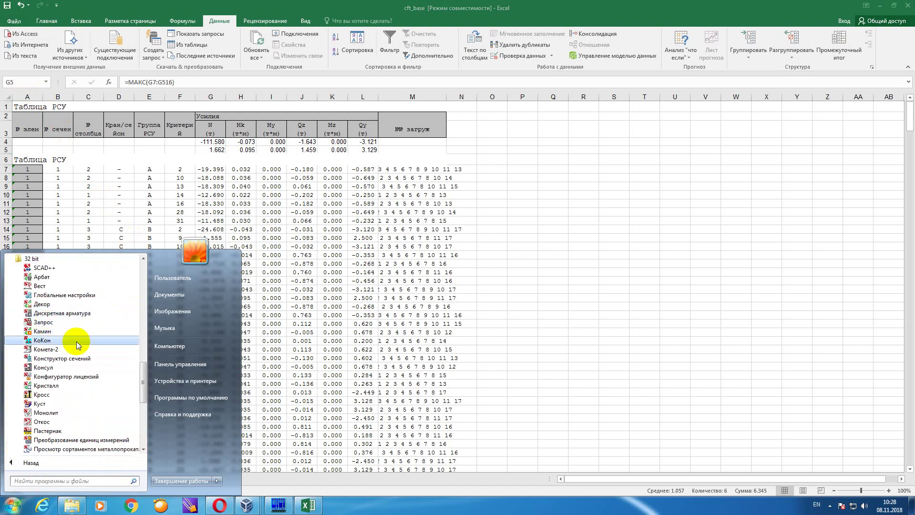
click(72, 350)
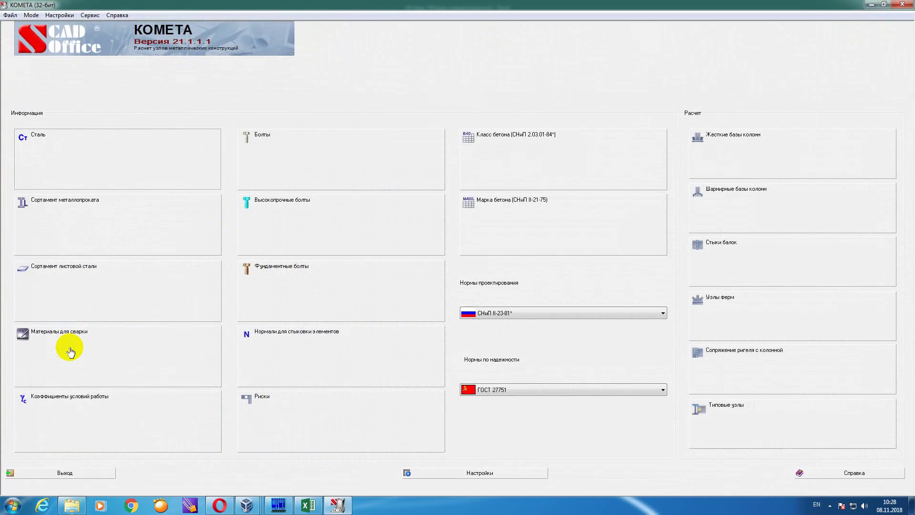
click(775, 199)
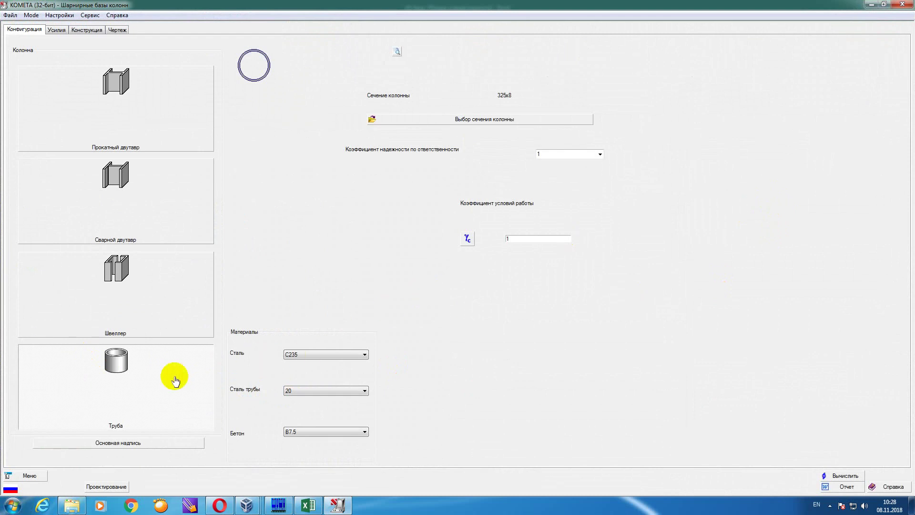
- View the column section profile catalogue, close it without choosing a profile, and open the Усилия load table
click(486, 119)
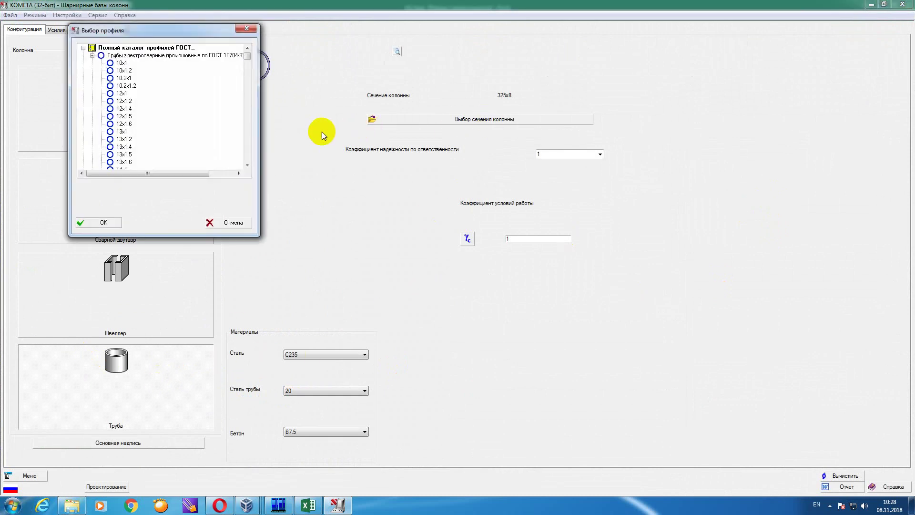
click(251, 29)
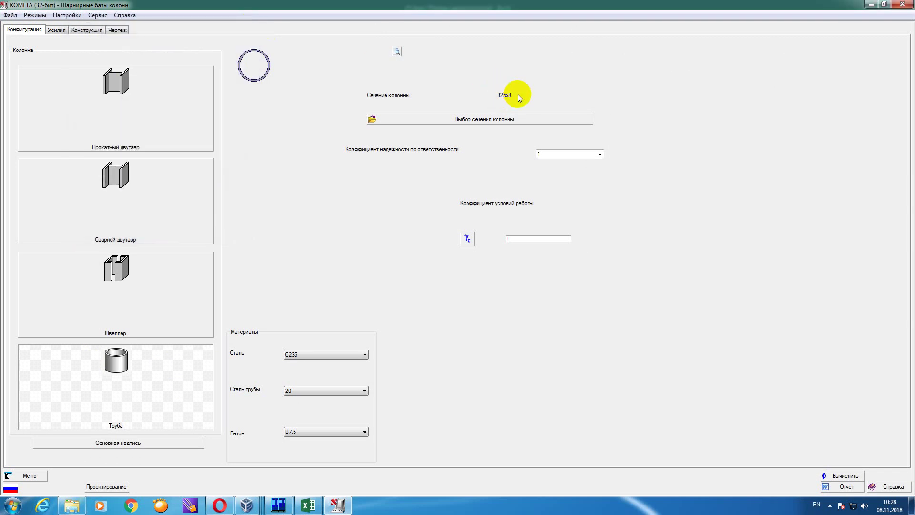
click(59, 30)
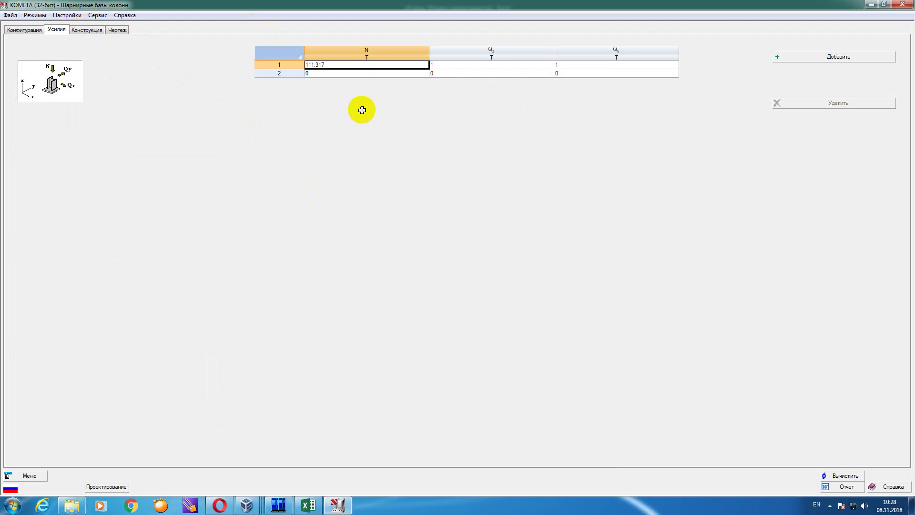
click(535, 73)
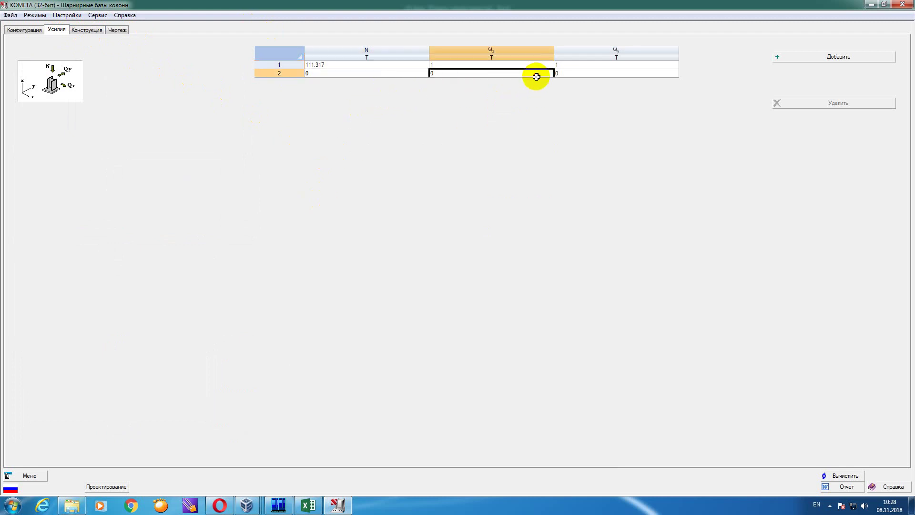
click(379, 65)
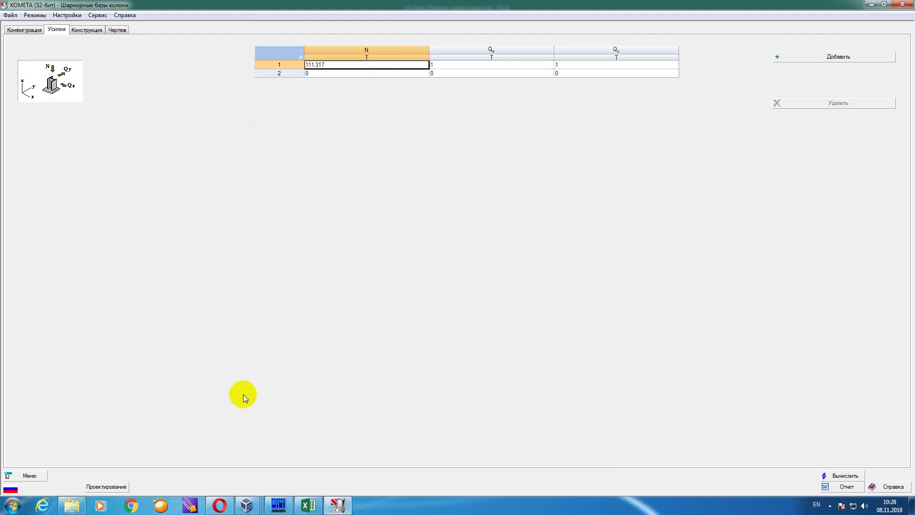
- Check the minimum N force in the Excel sheet and set N in load row 1 of Комета to 111.58 T
click(308, 505)
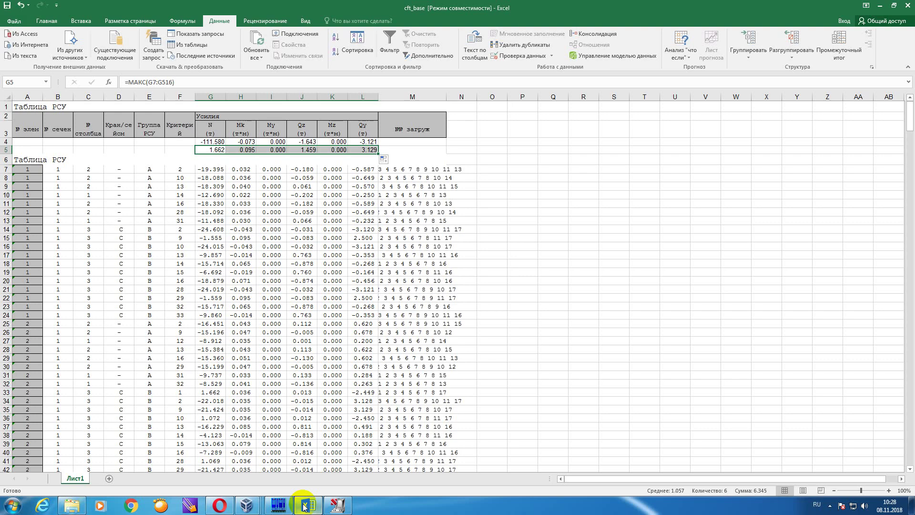
key(super+d)
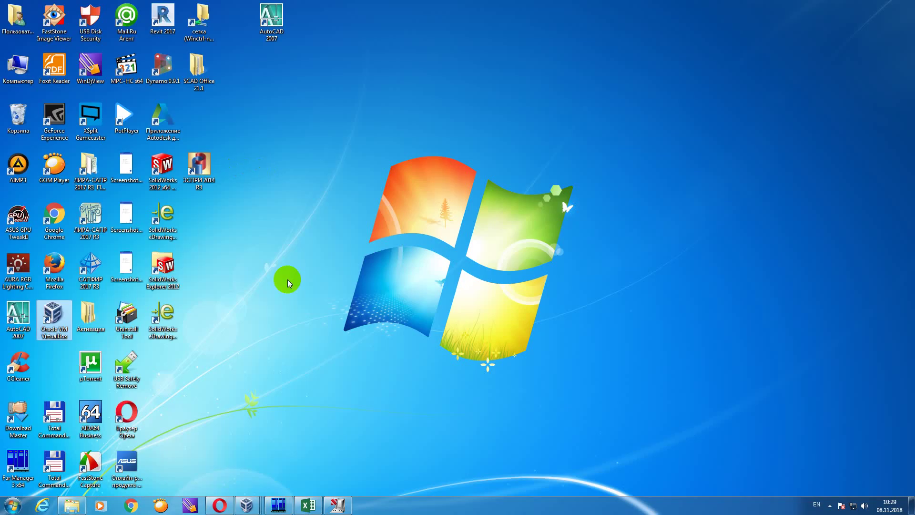
click(338, 504)
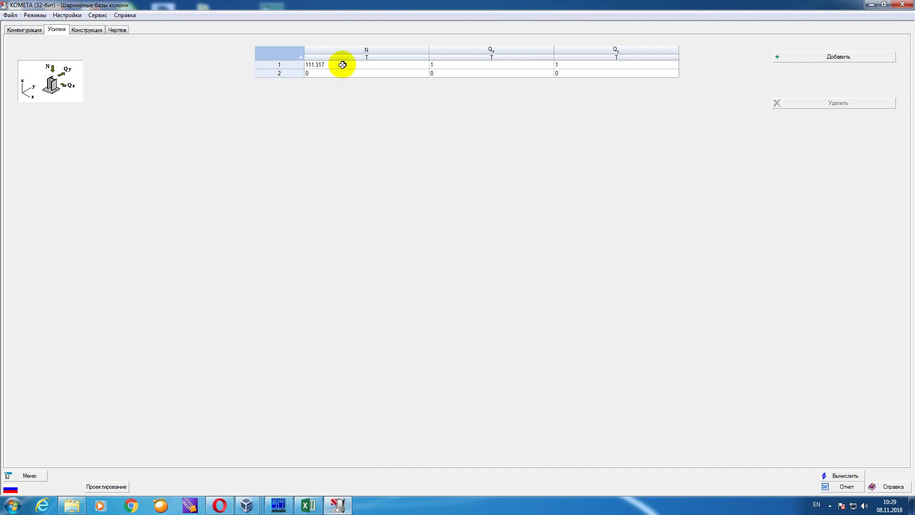
click(343, 65)
click(313, 508)
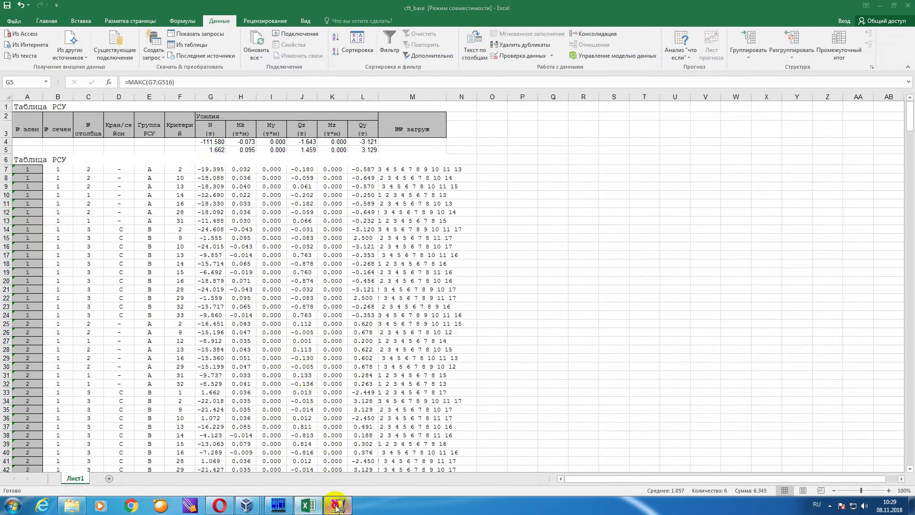
click(338, 504)
click(348, 65)
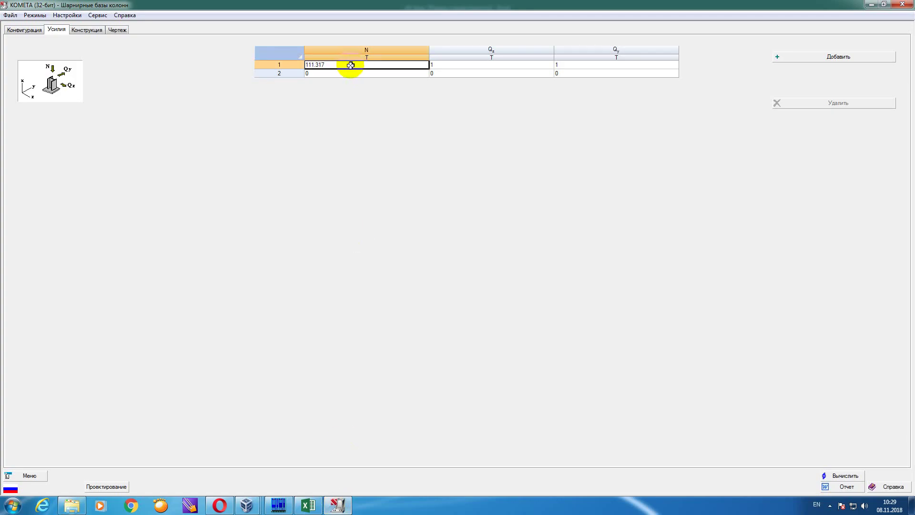
click(348, 65)
click(348, 65)
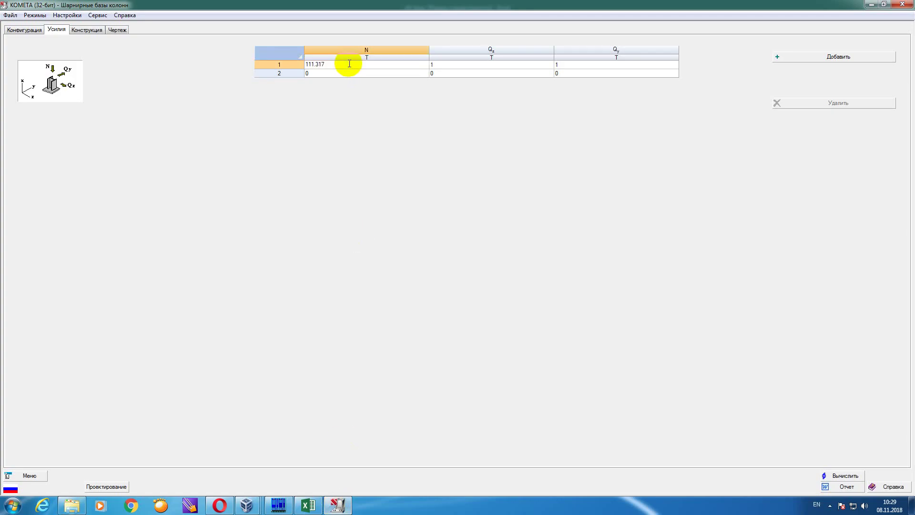
key(BackSpace)
key(BackSpace)
key(BackSpace)
text(58)
click(357, 73)
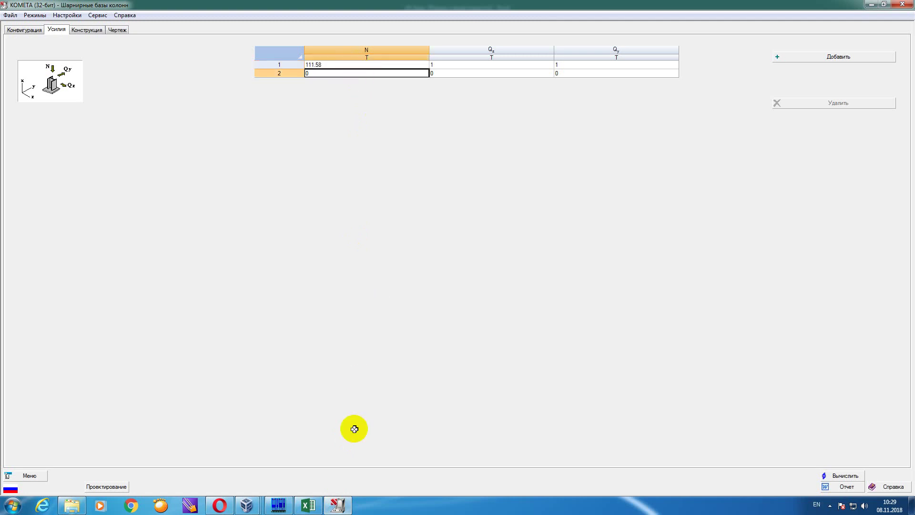
- Check the maximum N force in the Excel sheet and set N in load row 2 of Комета to -1.662 T
click(307, 505)
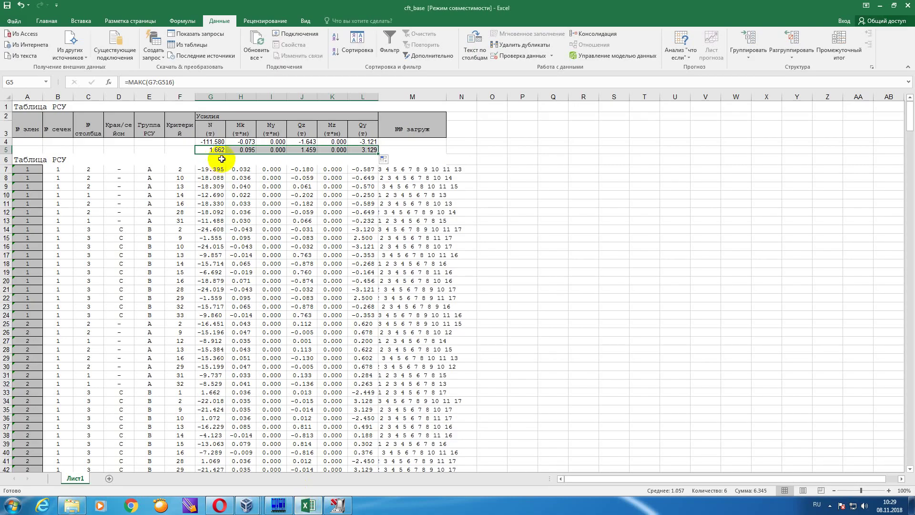
click(337, 505)
click(333, 72)
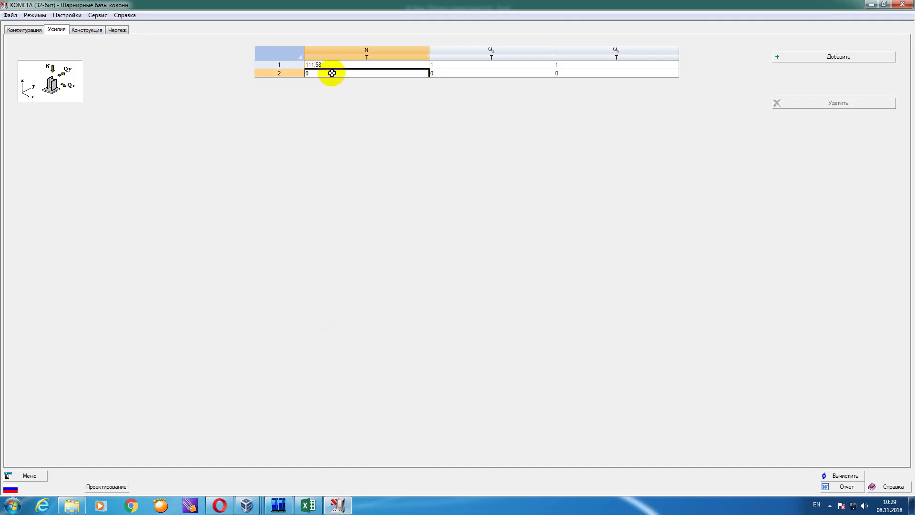
text(-1)
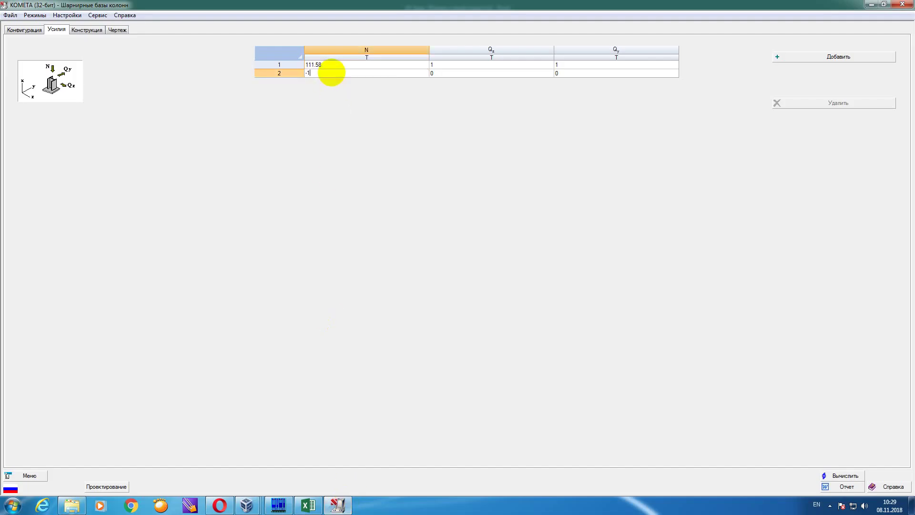
text(.662)
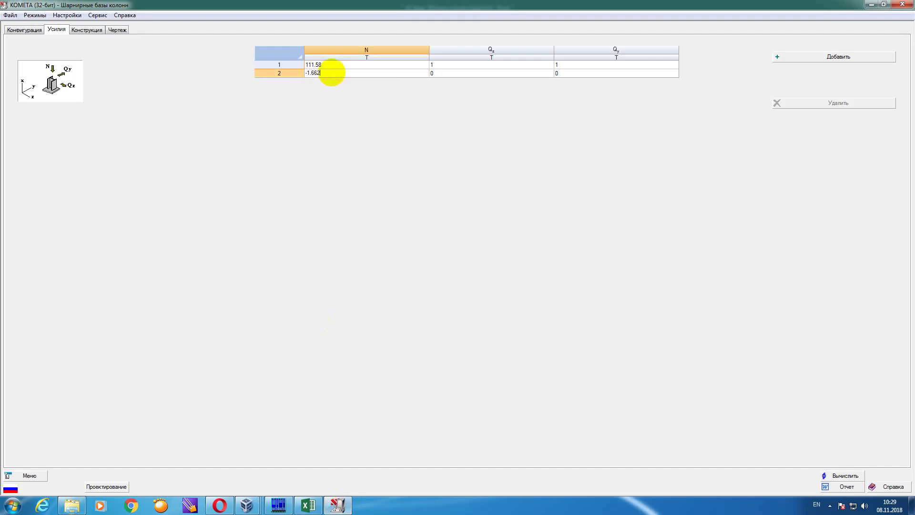
- Check the Qz extremes in the Excel sheet and set Qx in both Комета load rows to 1.63 T
click(451, 65)
click(308, 505)
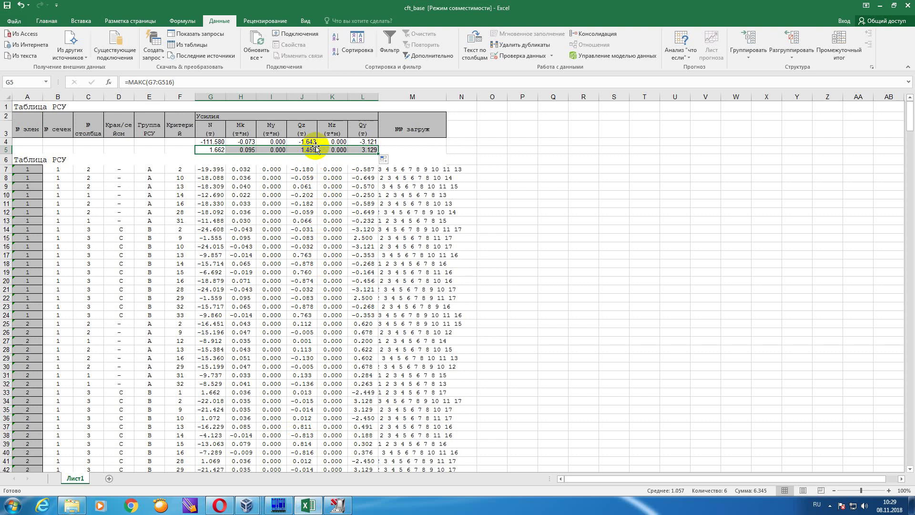
click(337, 506)
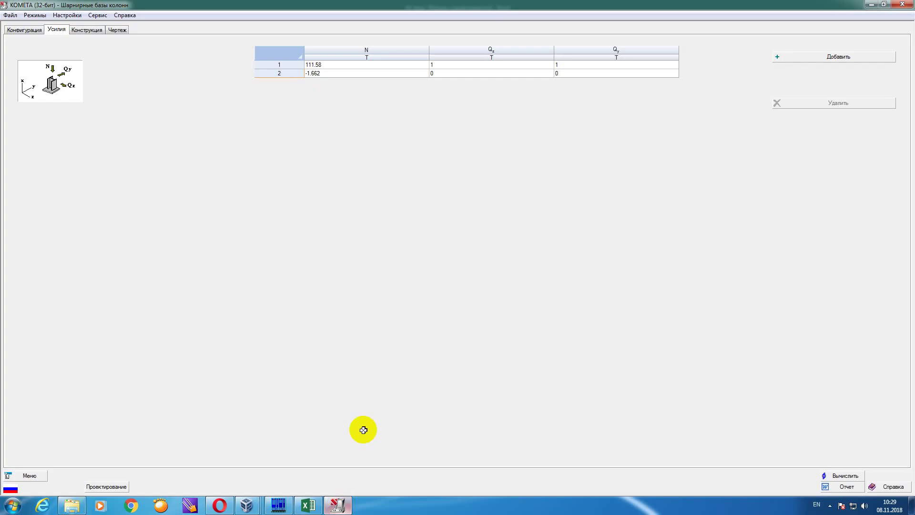
click(485, 65)
click(486, 65)
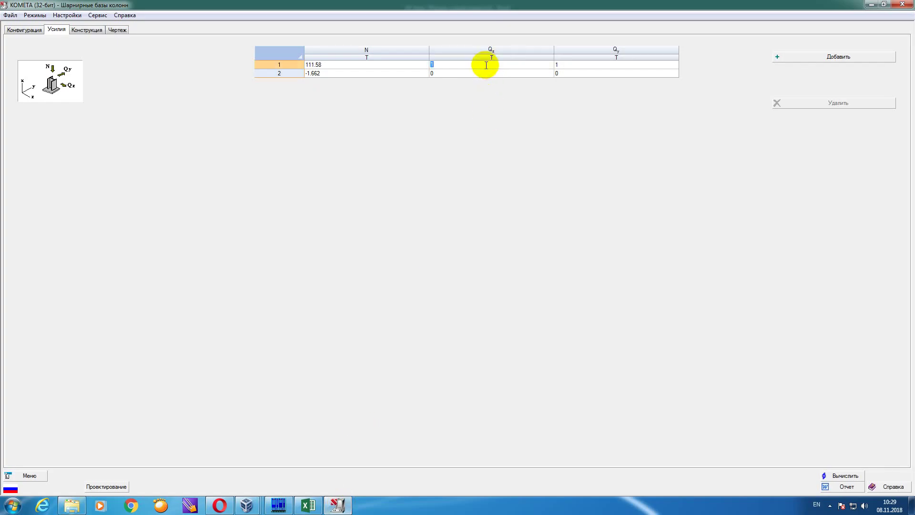
click(486, 65)
text(.63)
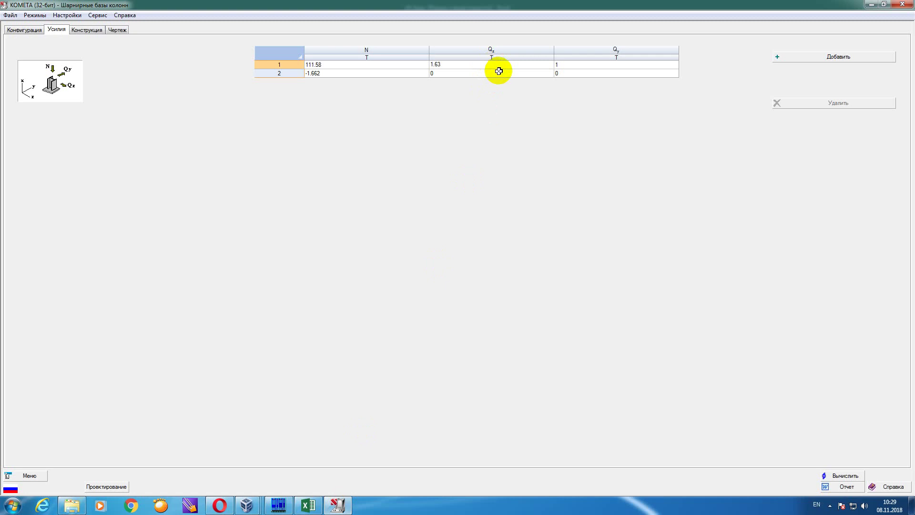
click(498, 71)
text(1.63)
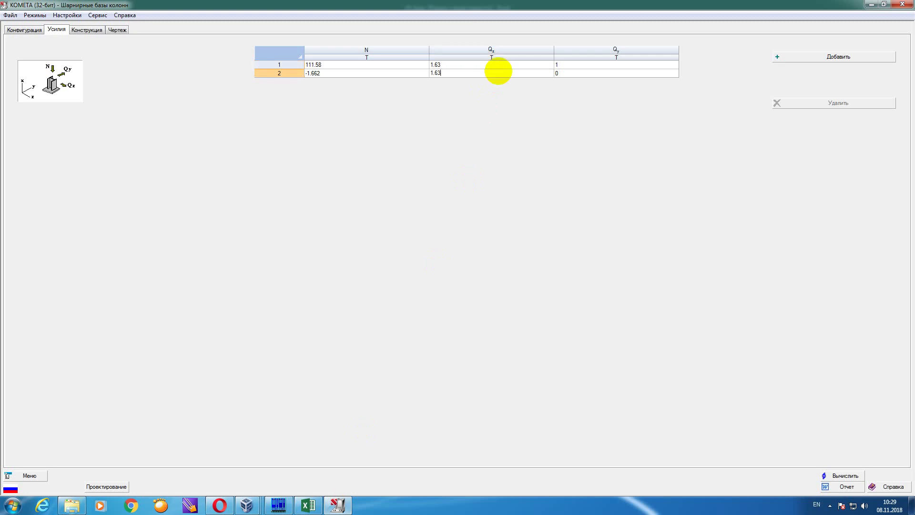
- Check the Qy extremes in the Excel sheet and set Qy in both Комета load rows to 3.129 T
click(600, 66)
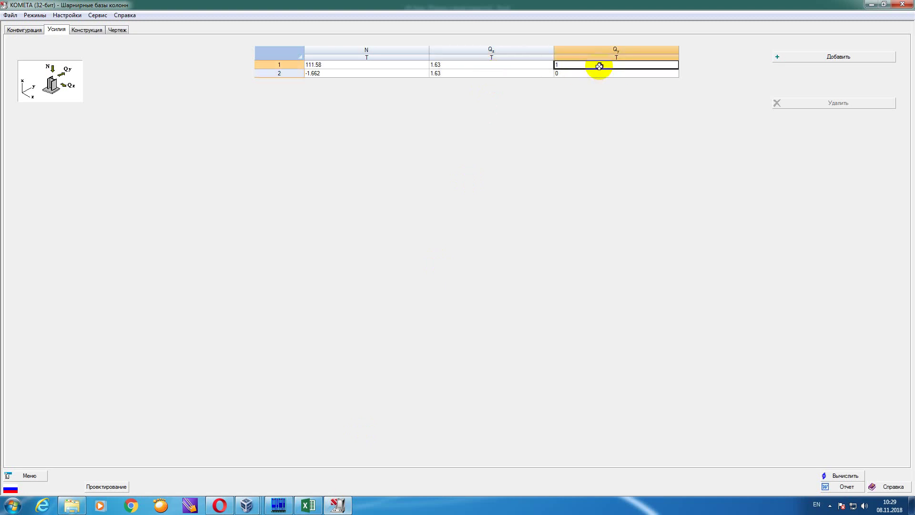
text(1)
click(298, 504)
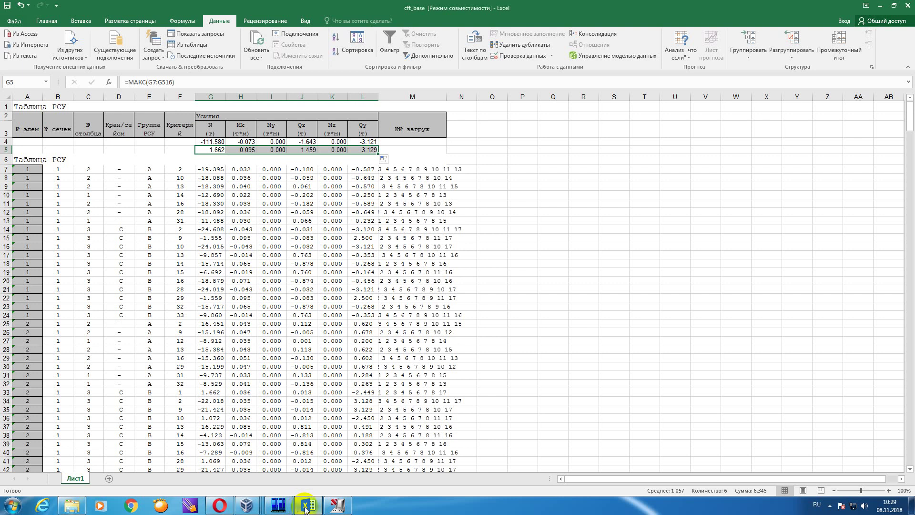
click(334, 508)
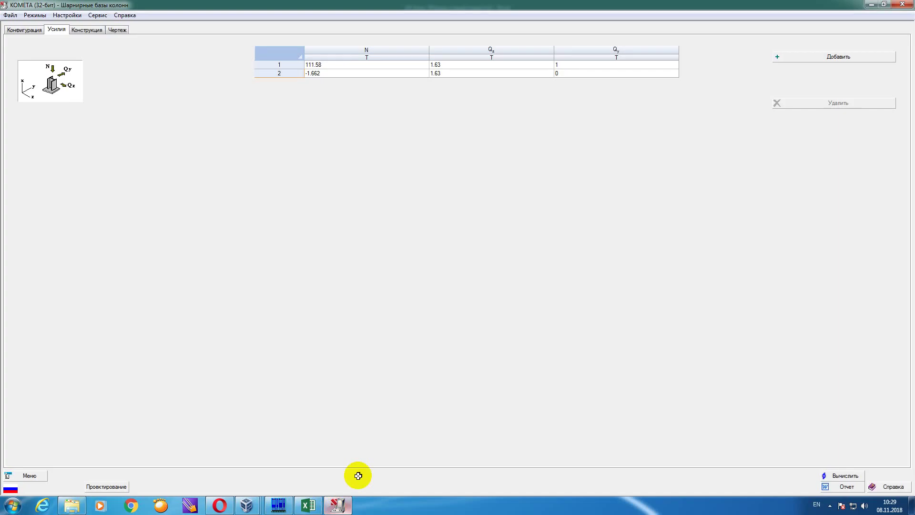
click(598, 63)
text(3)
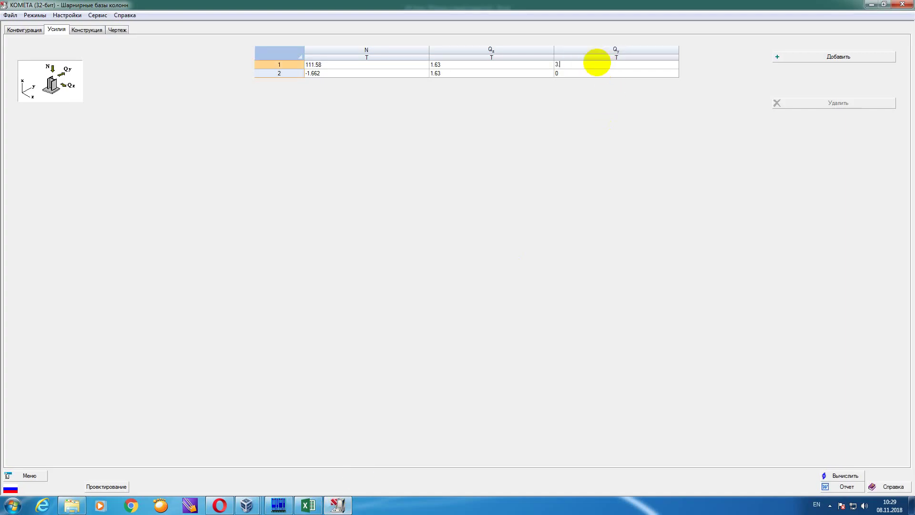
text(.129)
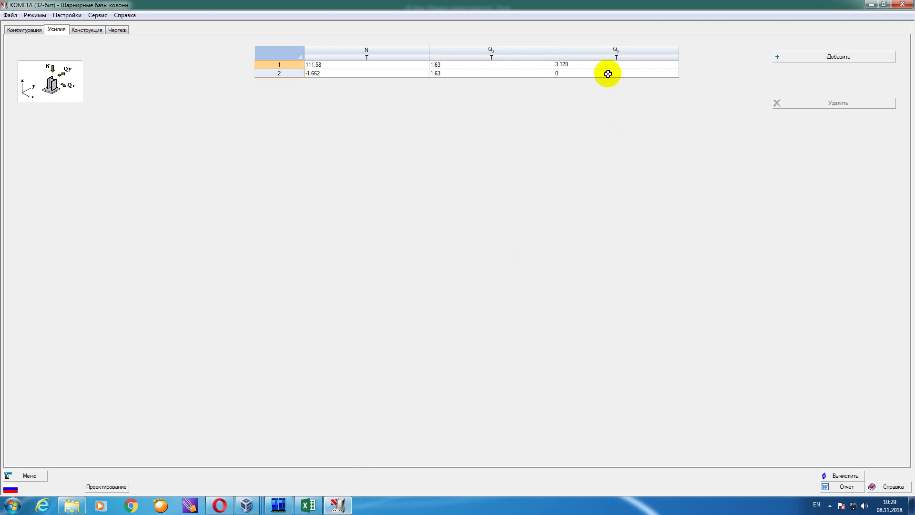
click(607, 74)
text(3.)
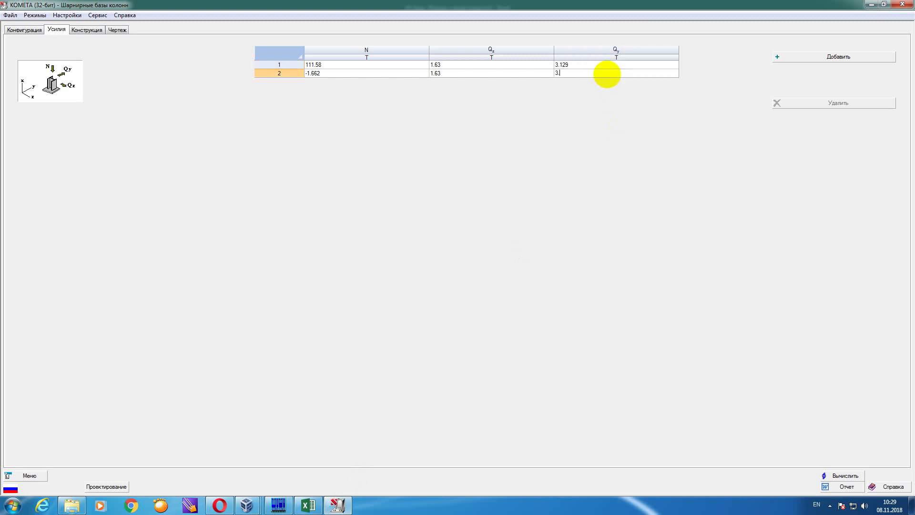
text(129)
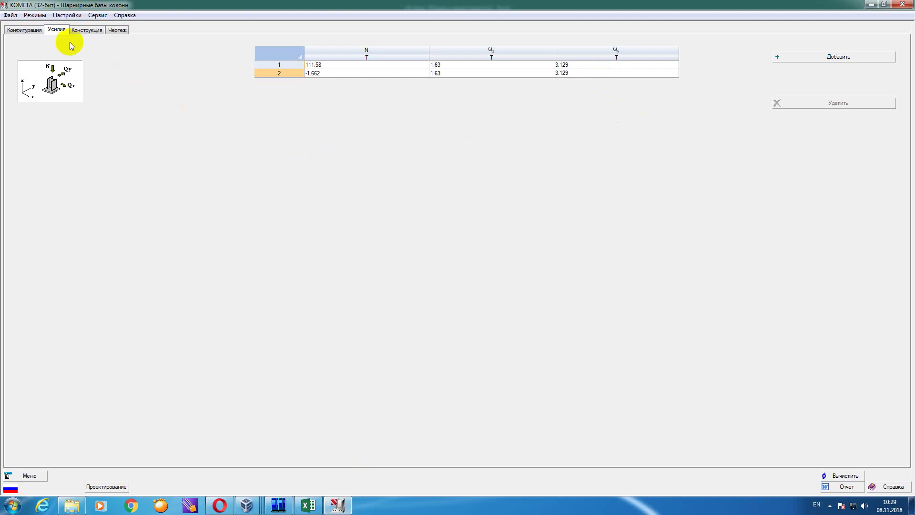
- Choose the third base design, a round plate with ribs, under Конструкция and try calculating it, dismissing the message
click(27, 31)
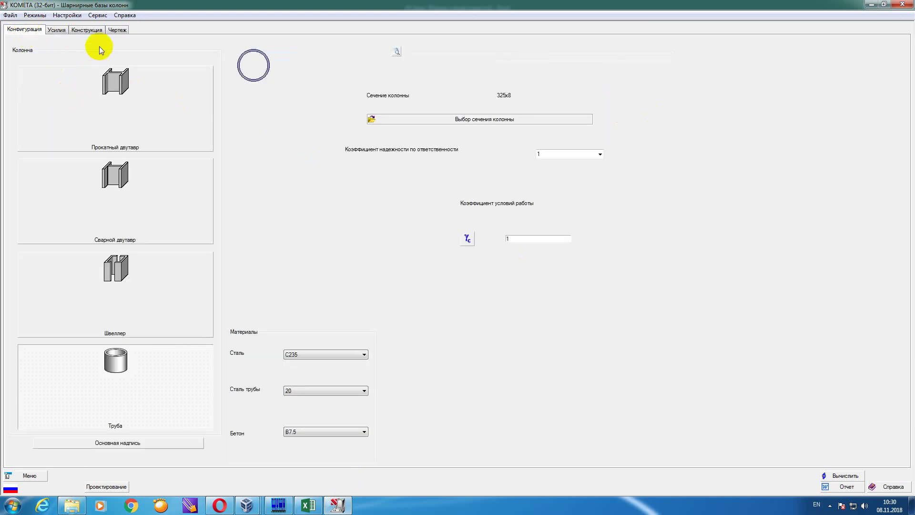
click(56, 30)
click(86, 30)
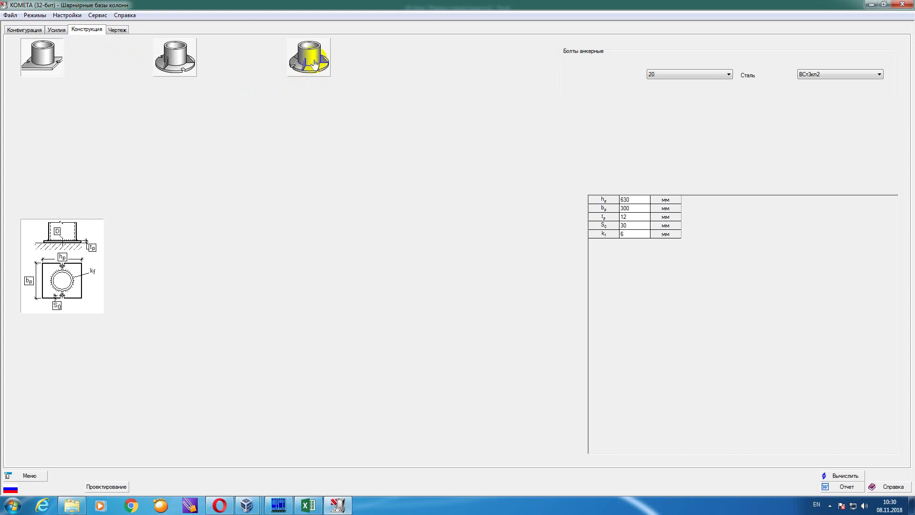
click(320, 59)
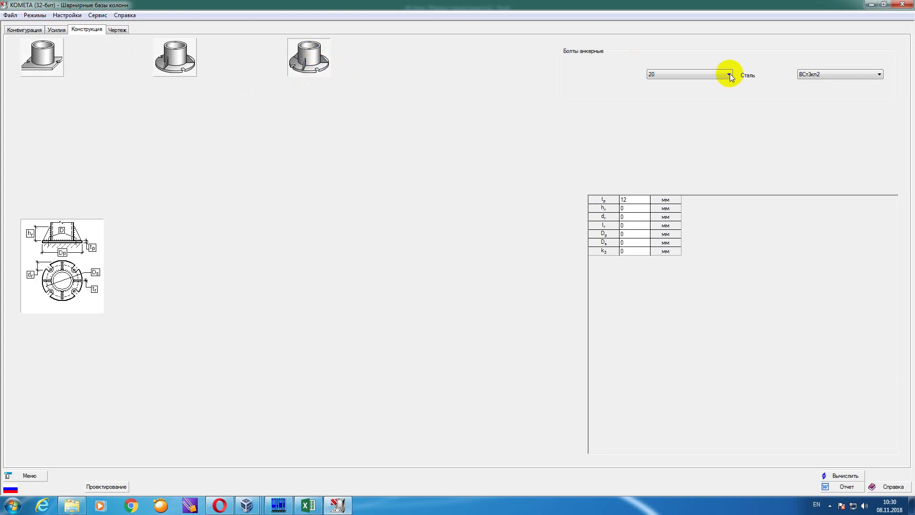
click(845, 475)
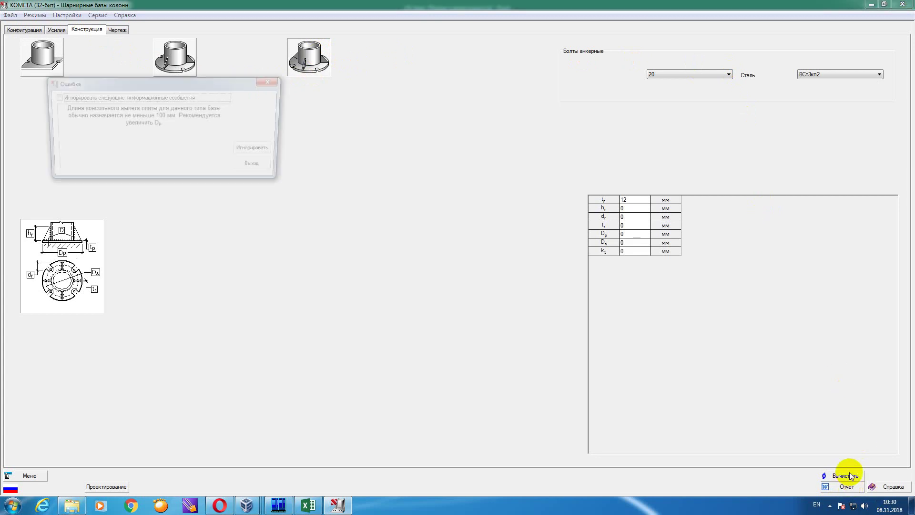
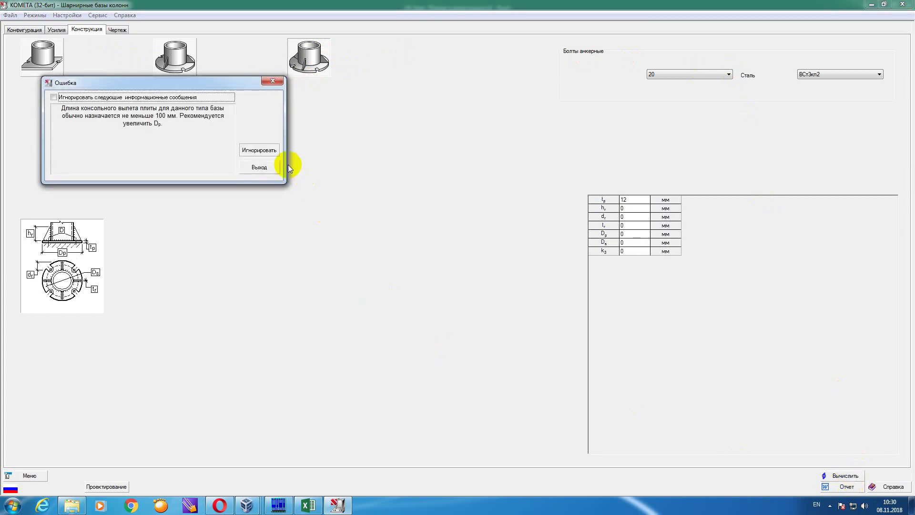
click(272, 81)
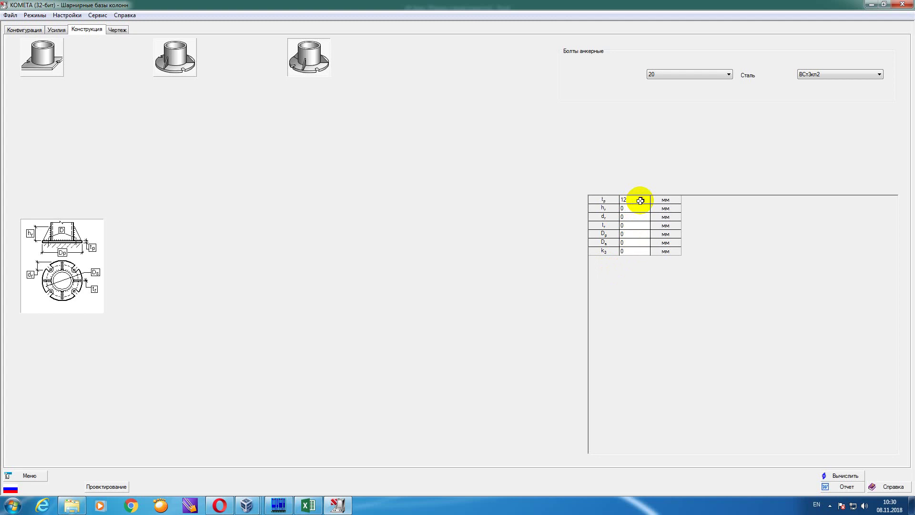
- Set the rib height hr to 300 mm and the rib dimension dr to 100 mm
click(639, 210)
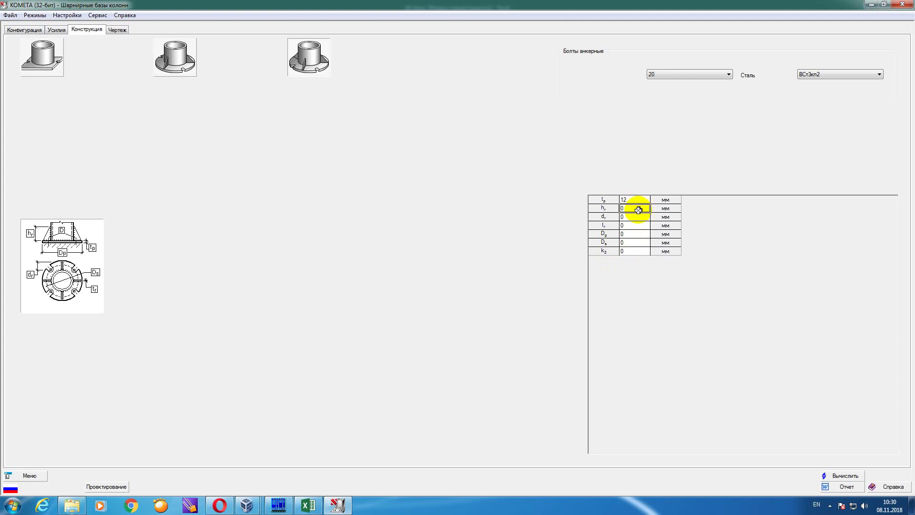
click(638, 211)
key(BackSpace)
key(BackSpace)
key(BackSpace)
click(633, 218)
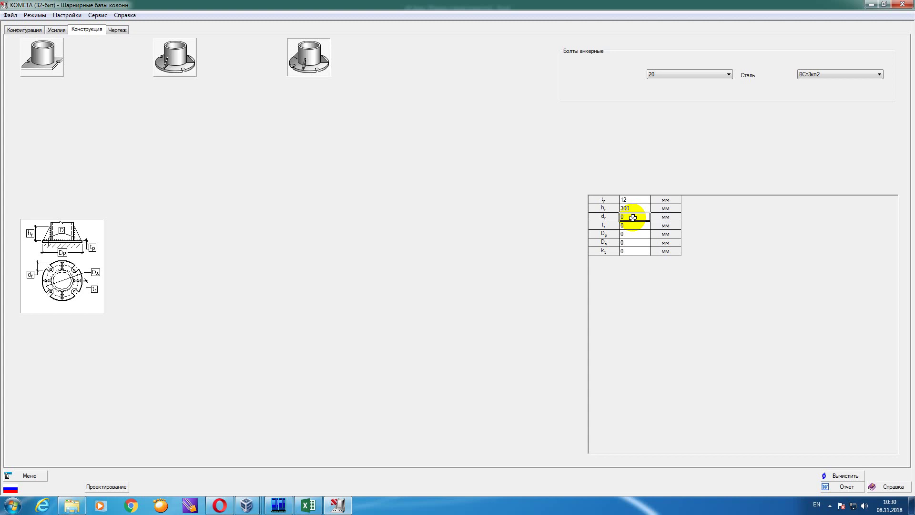
click(632, 217)
text(100)
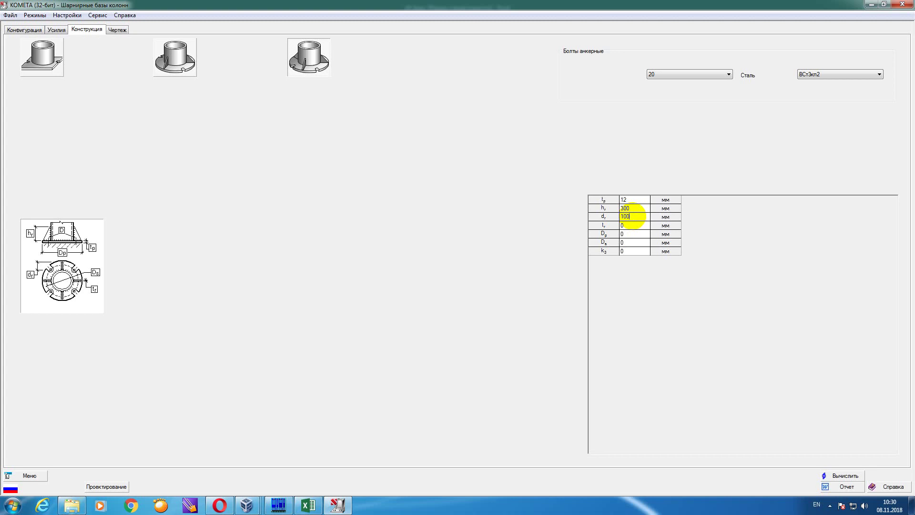
- Set the rib thickness tr to 8 mm, the plate diameter Dp to 600 mm and the anchor circle diameter Da to 500 mm
click(633, 226)
double_click(634, 226)
text(8)
click(628, 234)
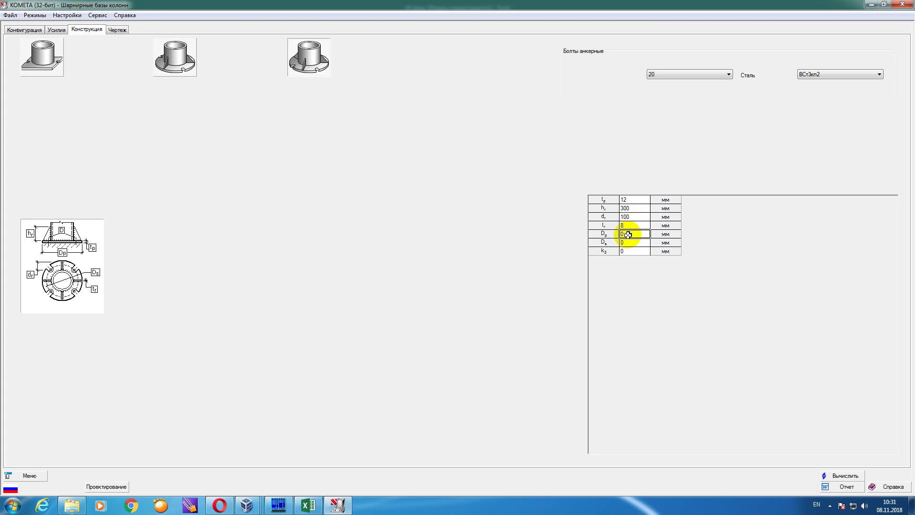
double_click(630, 234)
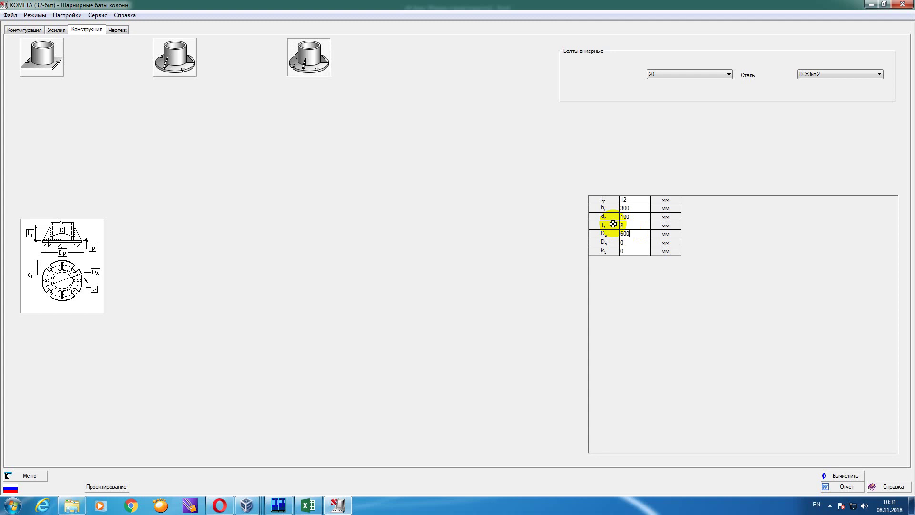
click(638, 242)
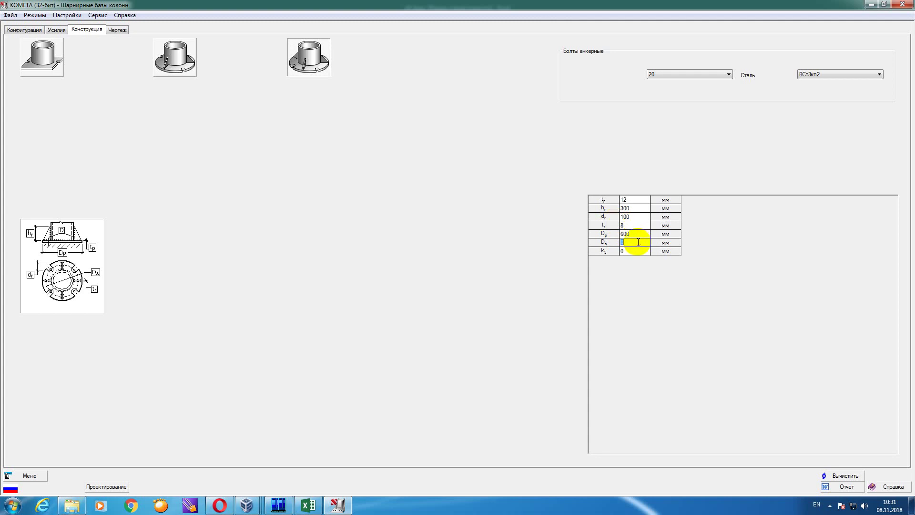
text(500)
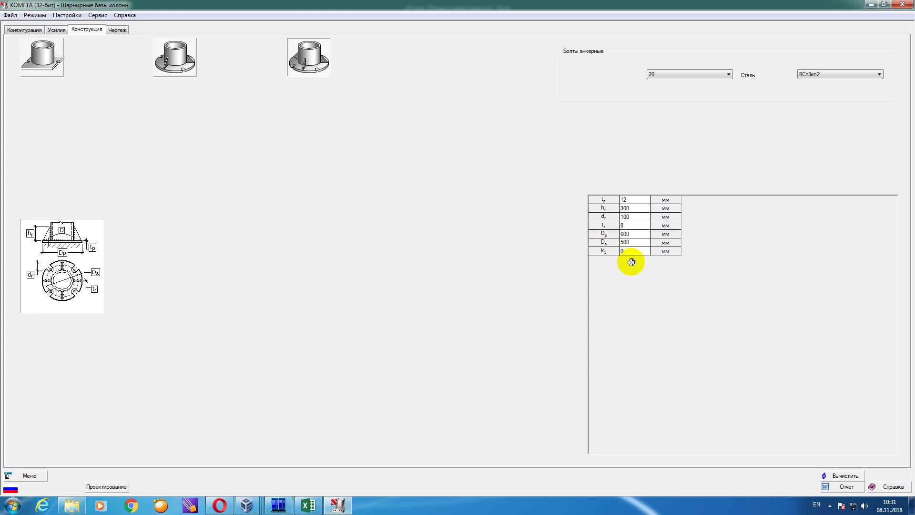
- Calculate the base, dismiss the plate thickness message, set the plate thickness tp to 20 mm and calculate again
click(856, 476)
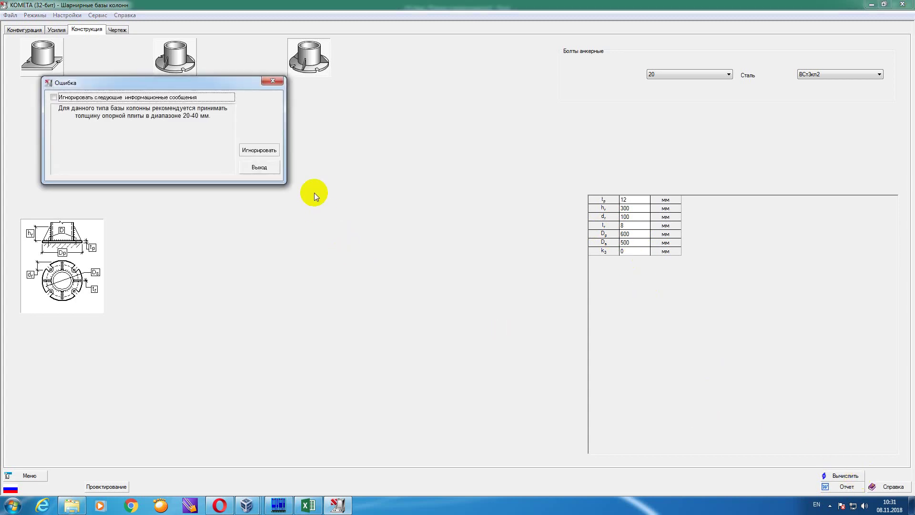
click(275, 81)
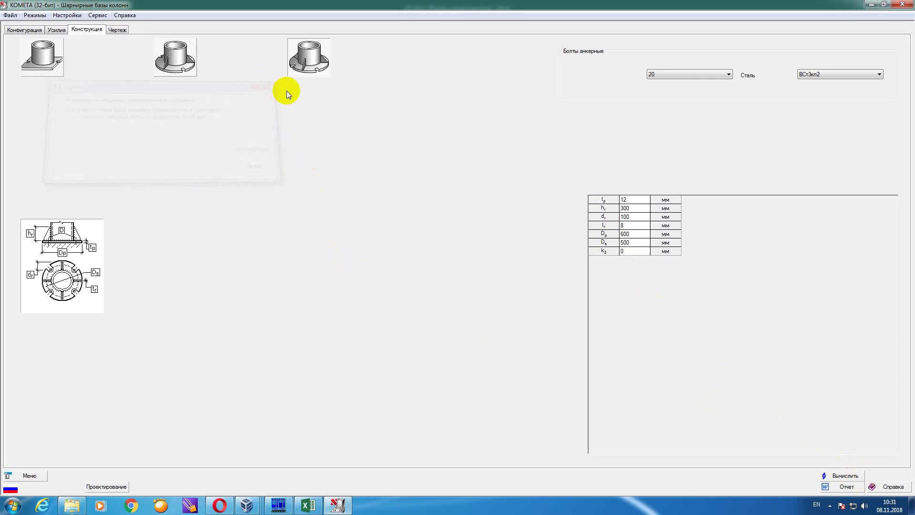
click(629, 200)
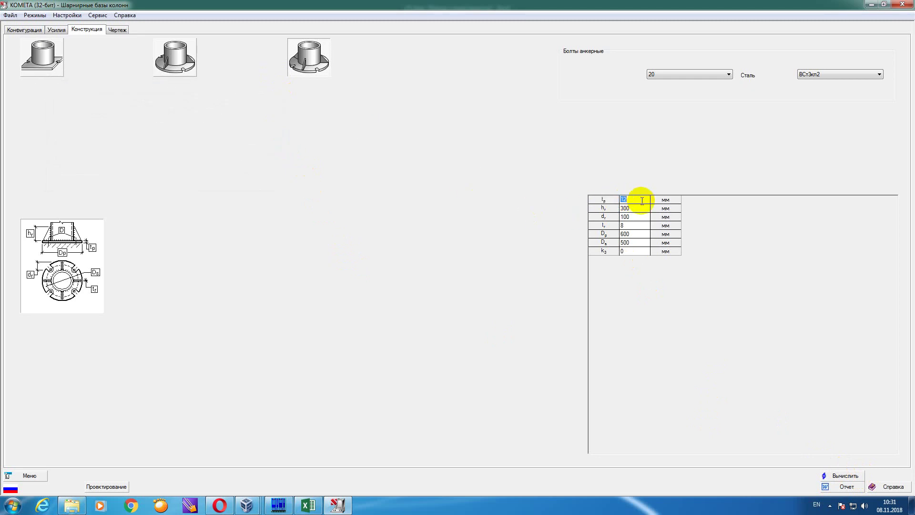
text(2)
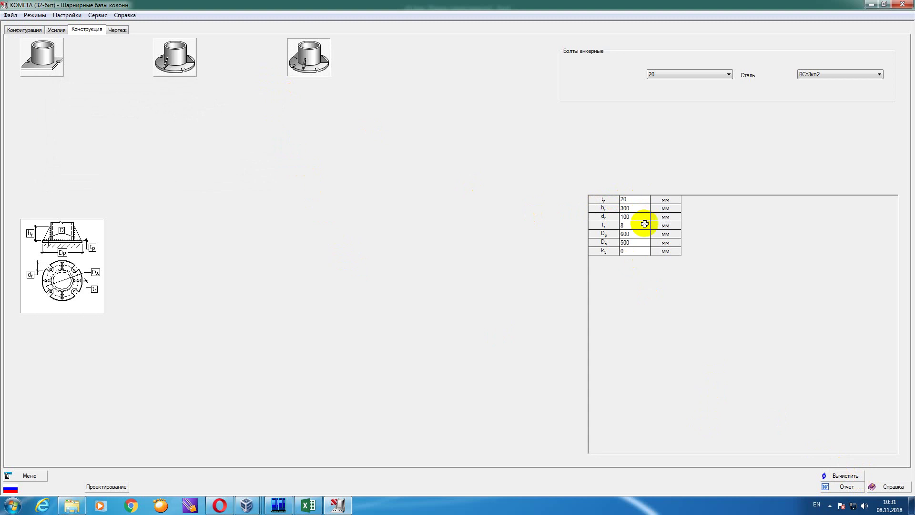
click(843, 475)
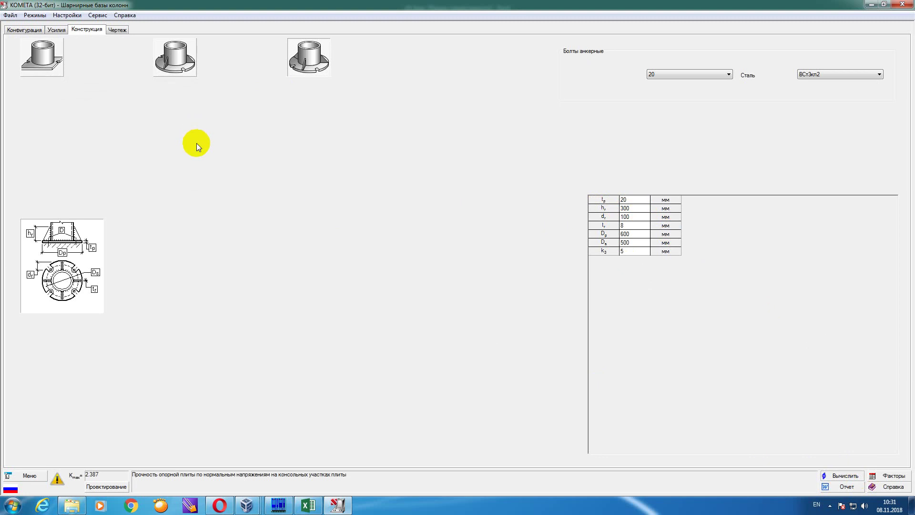
- Recalculate the base, dismiss the rib height message, reduce hr to 200 mm and run the calculation again
click(837, 474)
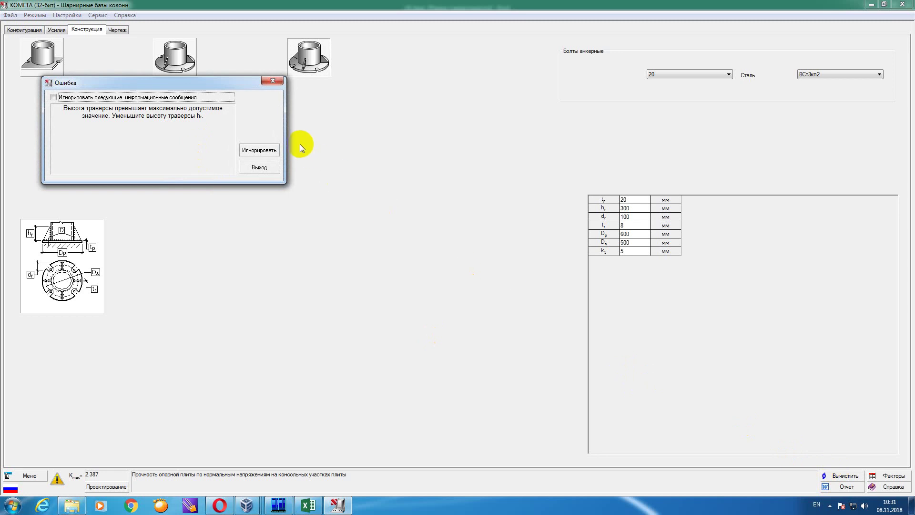
click(273, 81)
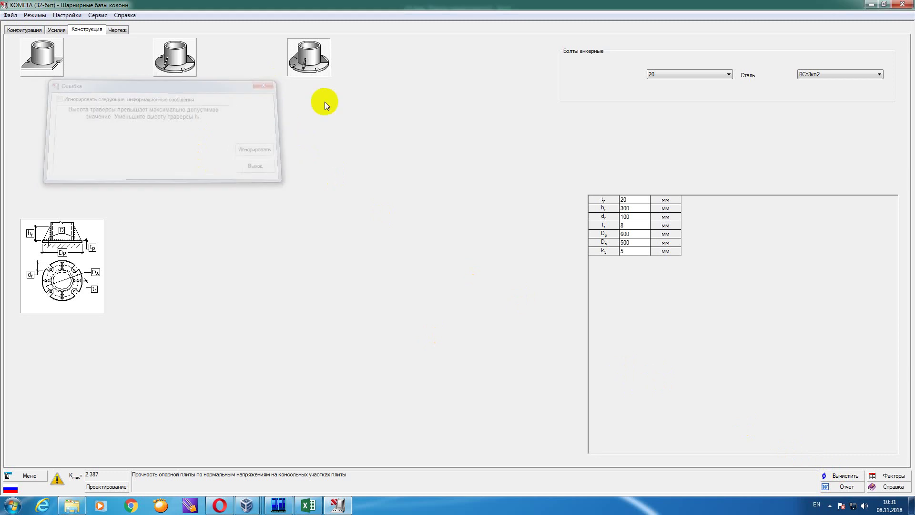
double_click(626, 208)
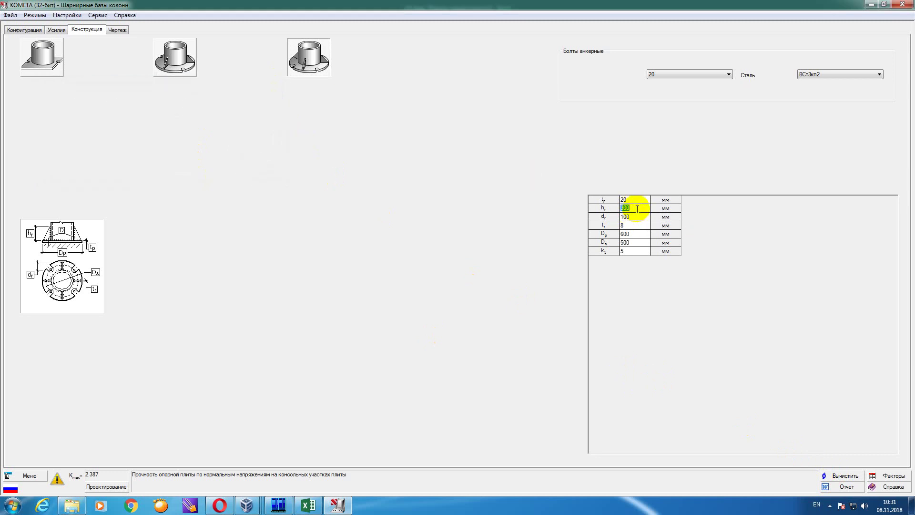
text(20)
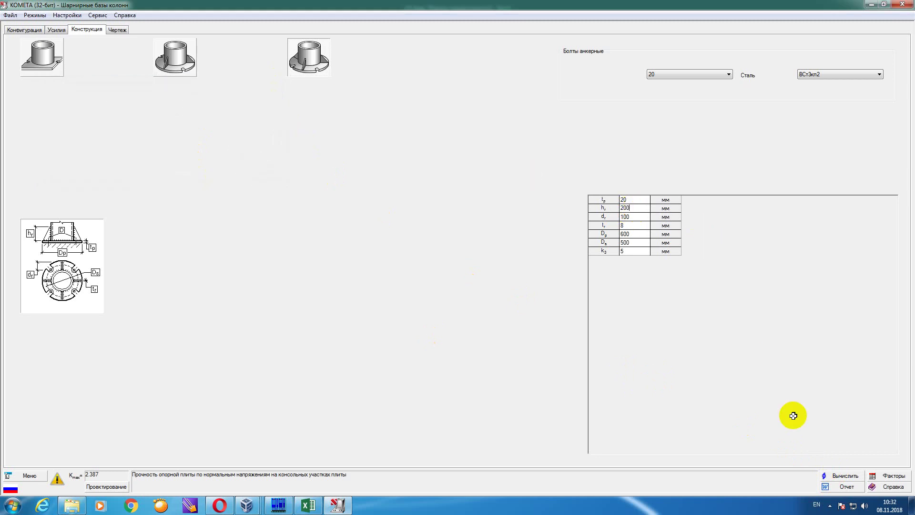
click(845, 476)
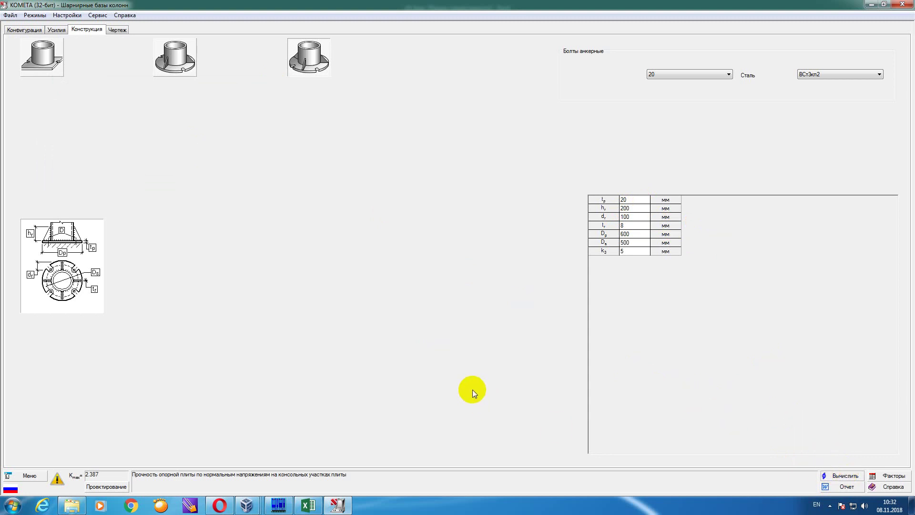
- Generate the base calculation report in Word, examine the utilisation factors for both load combinations and close the report
click(832, 476)
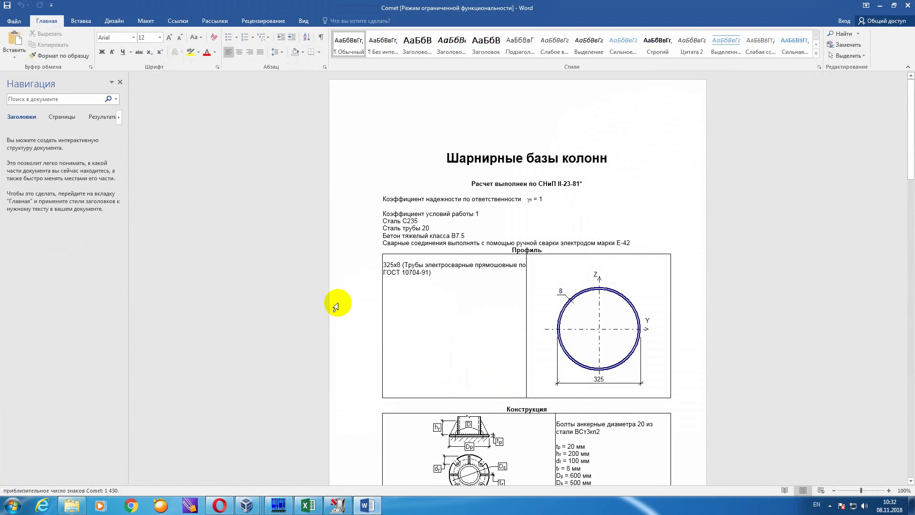
scroll(336, 306, down, 5)
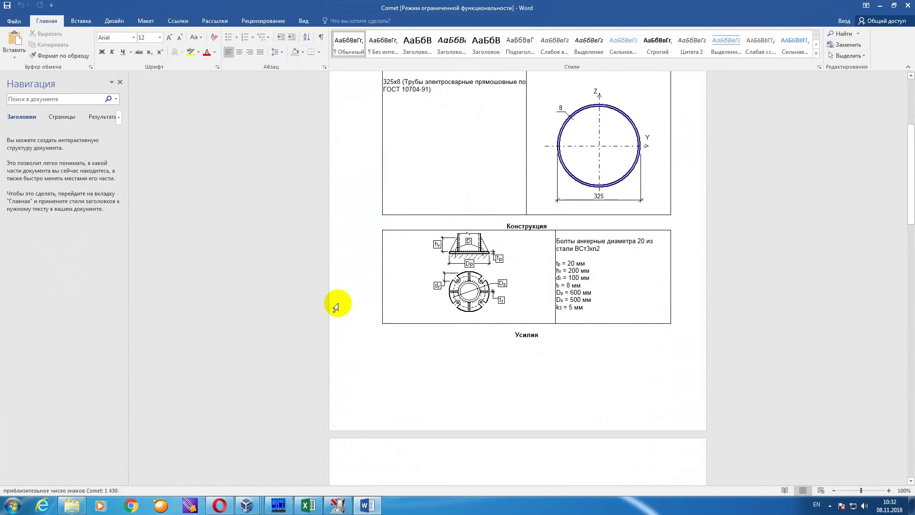
scroll(336, 306, down, 5)
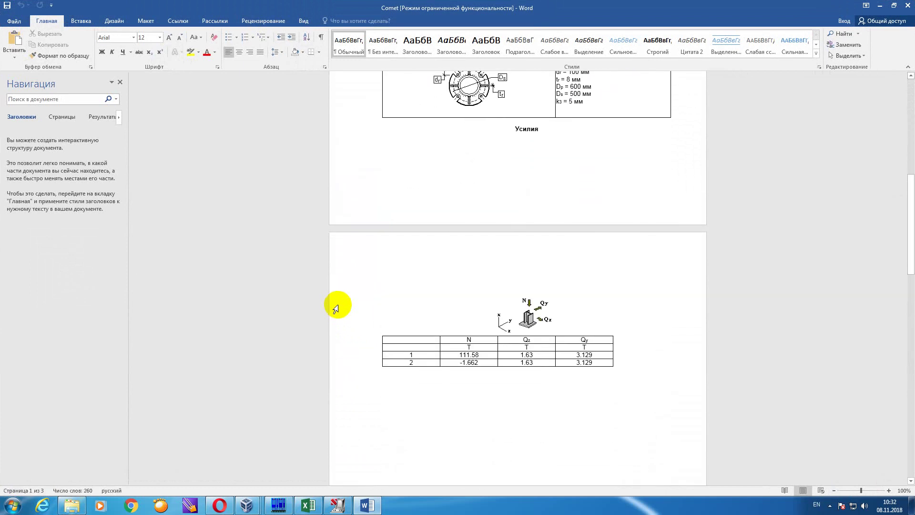
scroll(336, 308, down, 14)
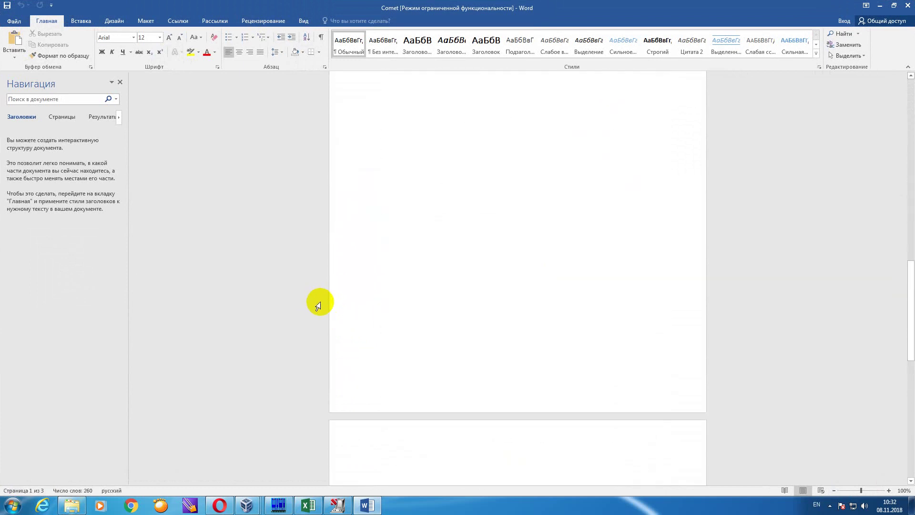
scroll(318, 308, down, 3)
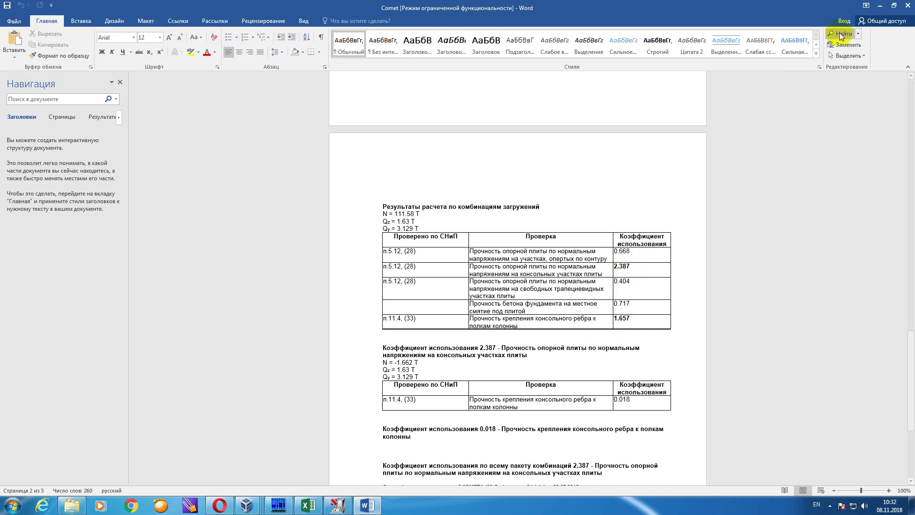
click(908, 6)
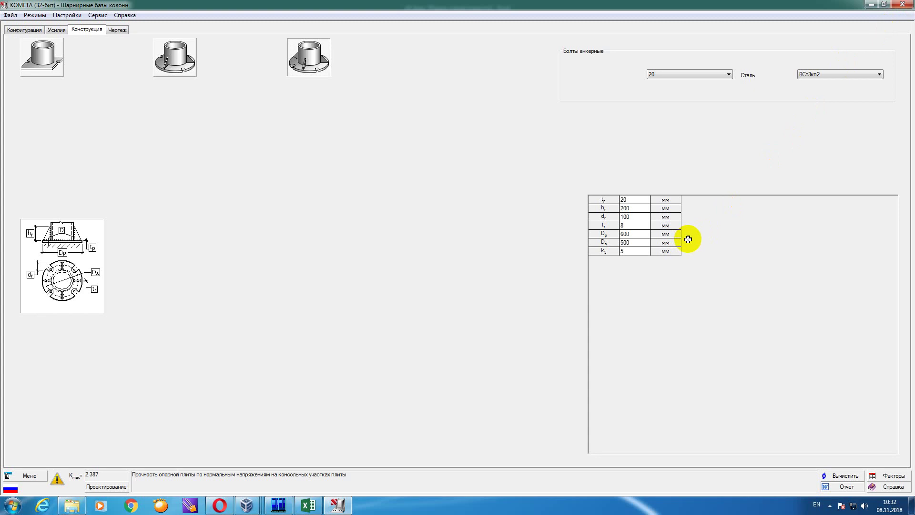
- Set the anchor circle diameter Da to 600 mm and the plate diameter Dp to 700 mm, and recalculate the base
click(645, 243)
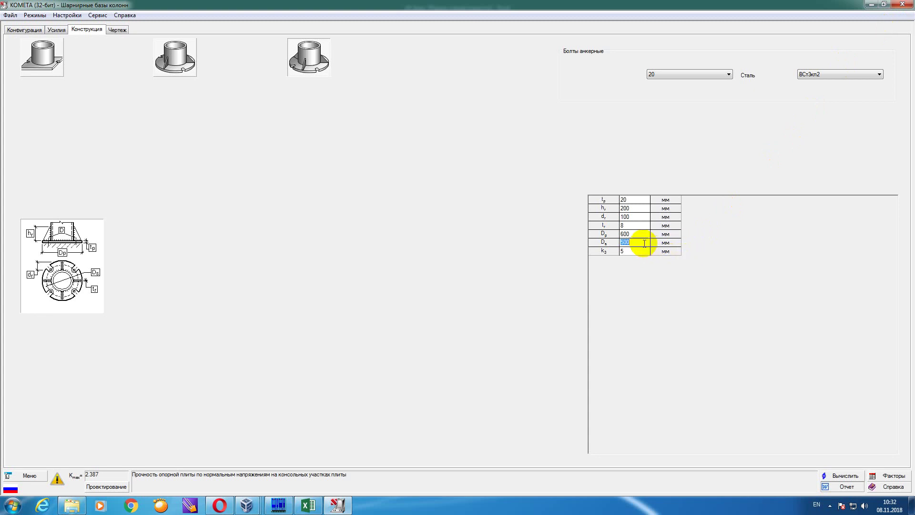
click(622, 242)
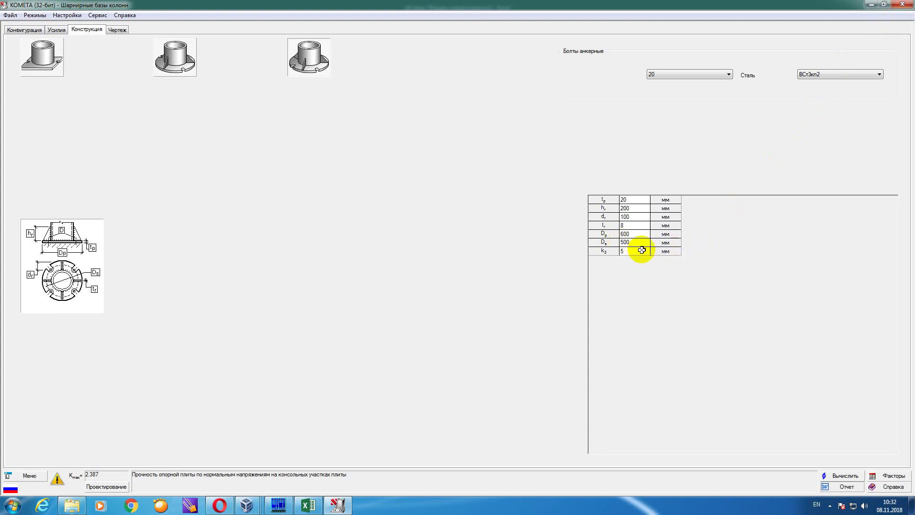
text(6)
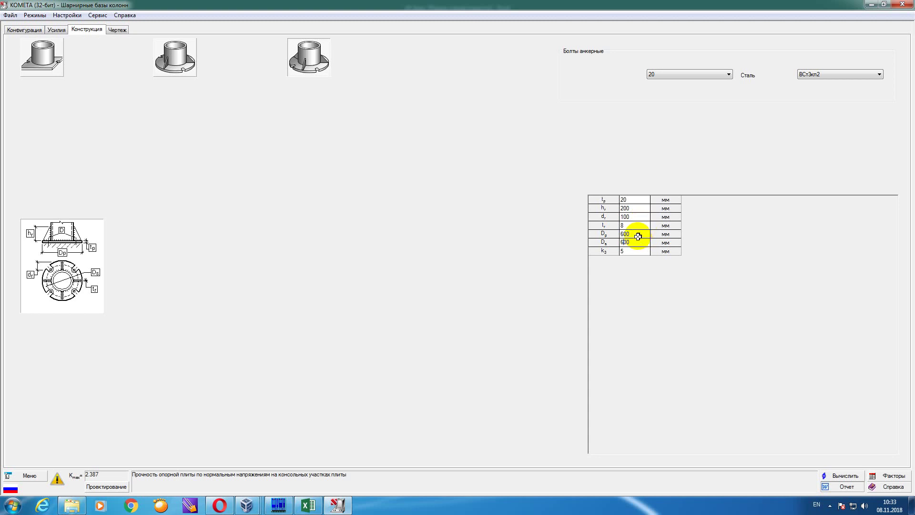
double_click(625, 233)
click(625, 233)
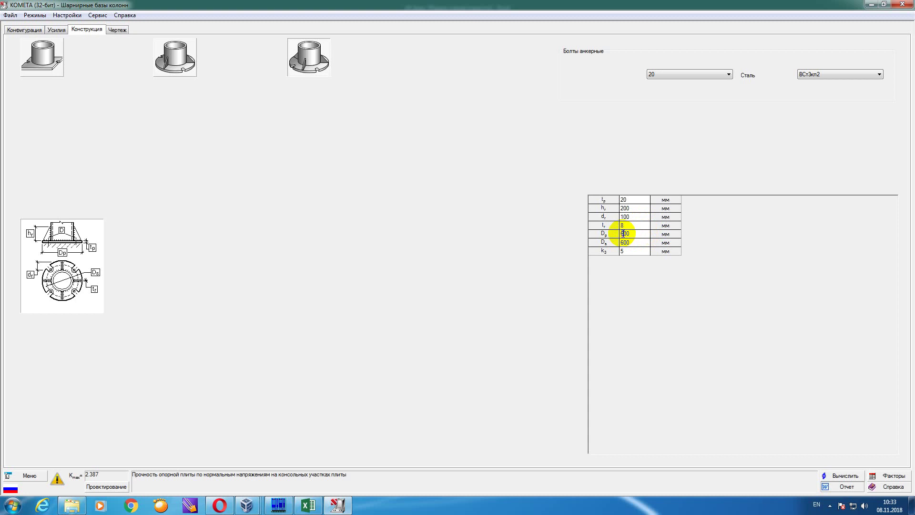
text(7)
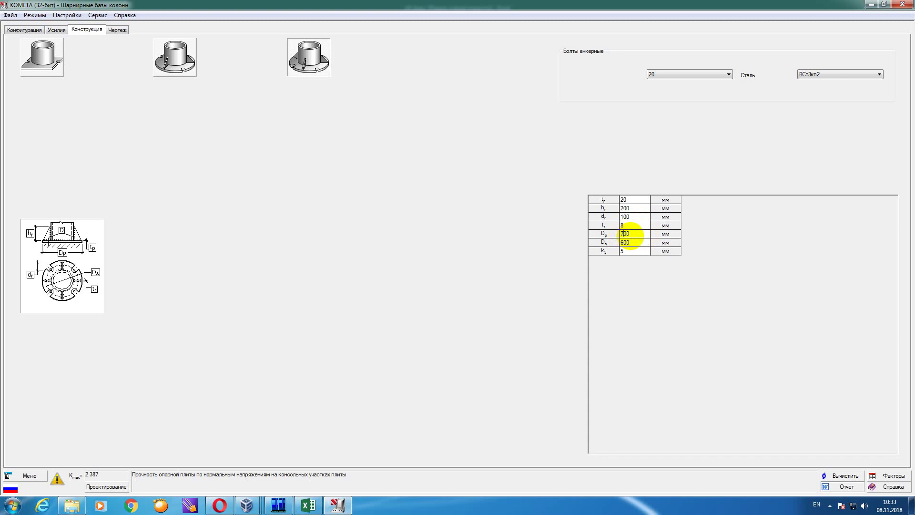
click(843, 476)
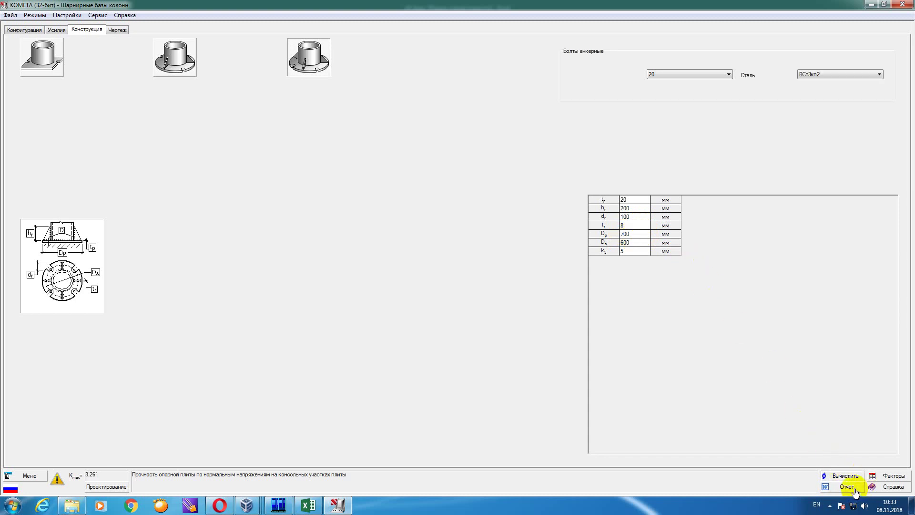
- Generate a report for the enlarged base plate, examine its profile and construction data and close it
click(854, 490)
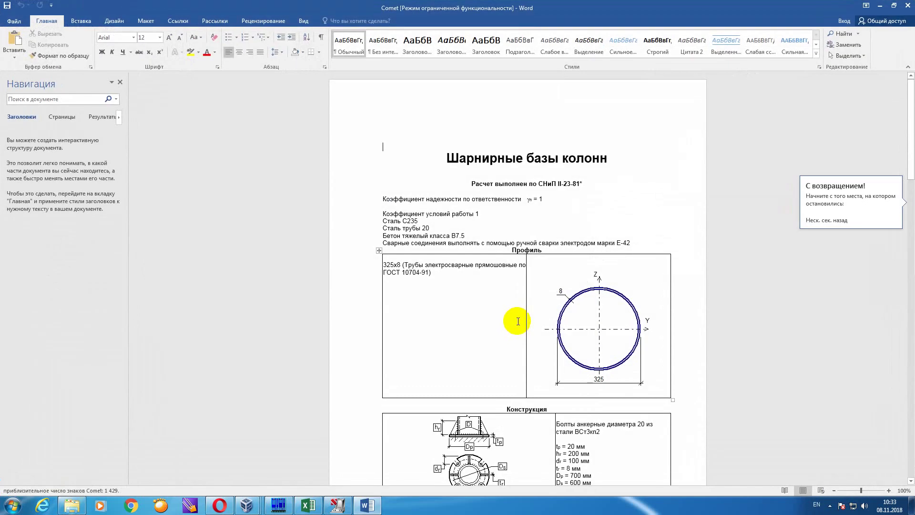
click(337, 306)
scroll(339, 309, down, 4)
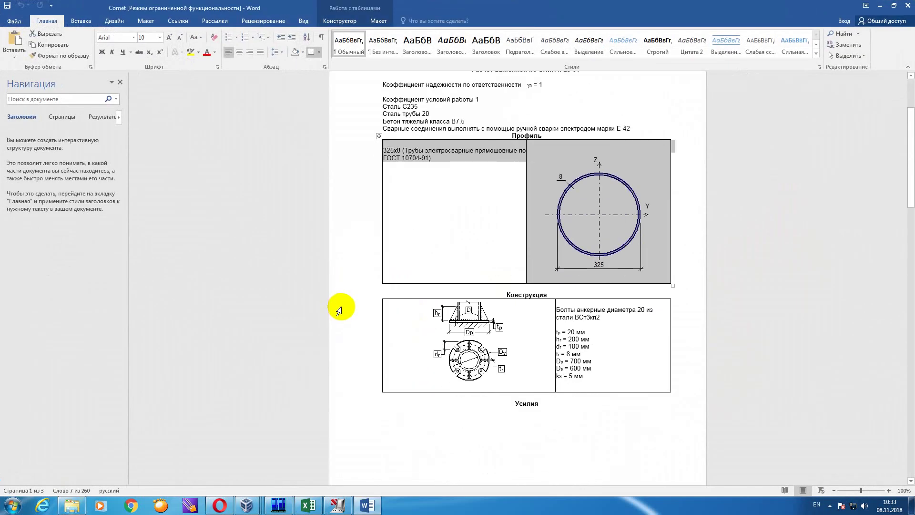
scroll(344, 308, up, 3)
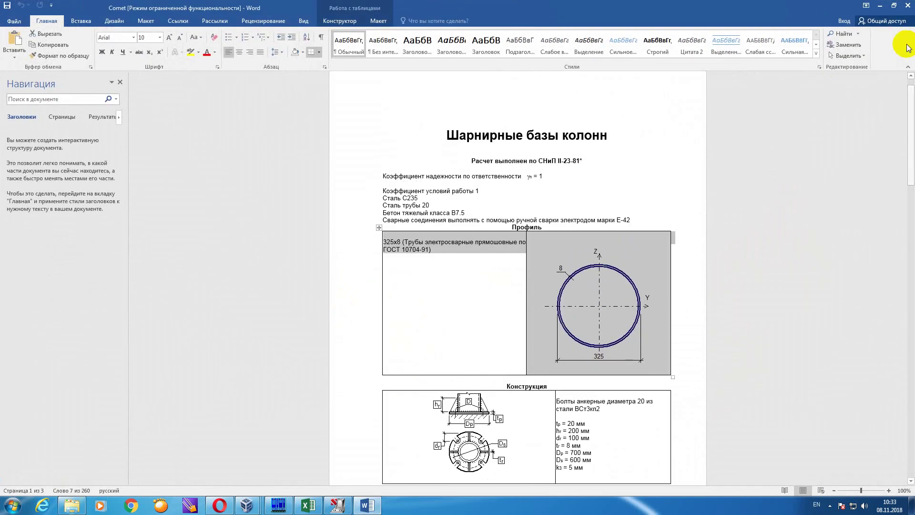
click(907, 5)
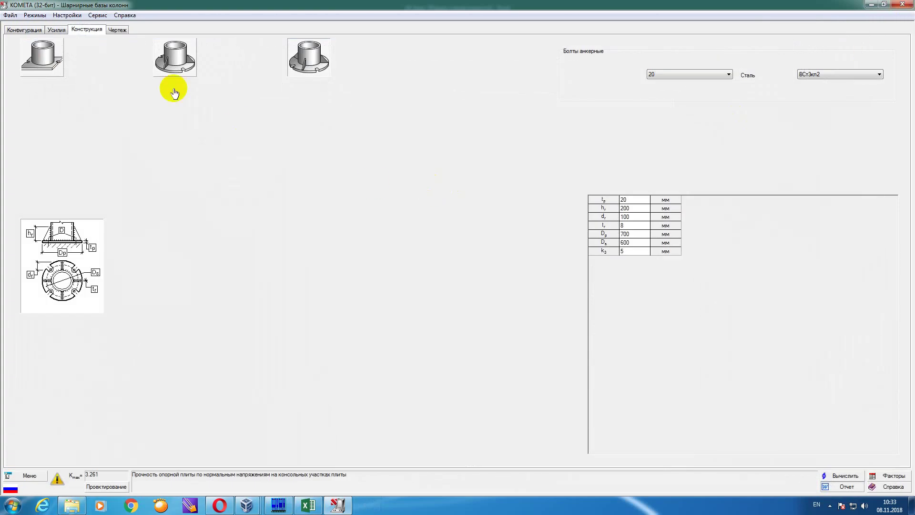
- Change the foundation concrete class to B20 and recalculate the base
click(36, 30)
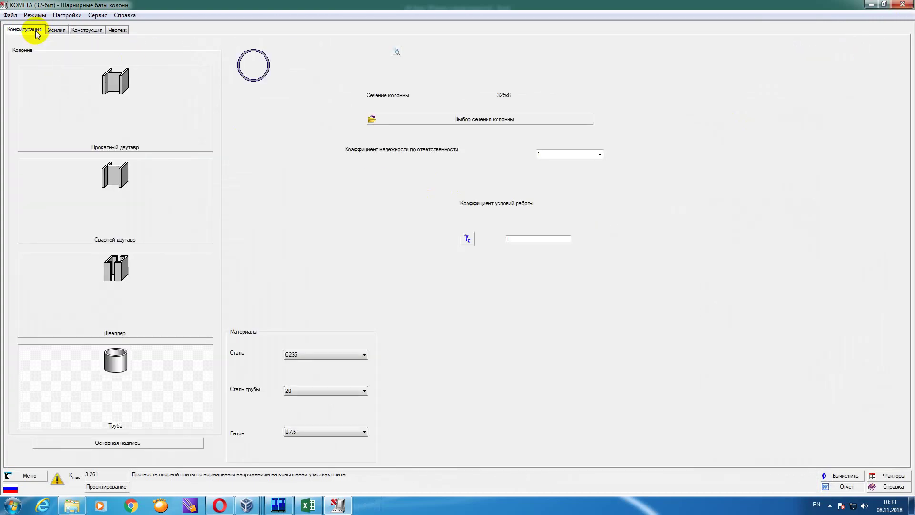
click(353, 432)
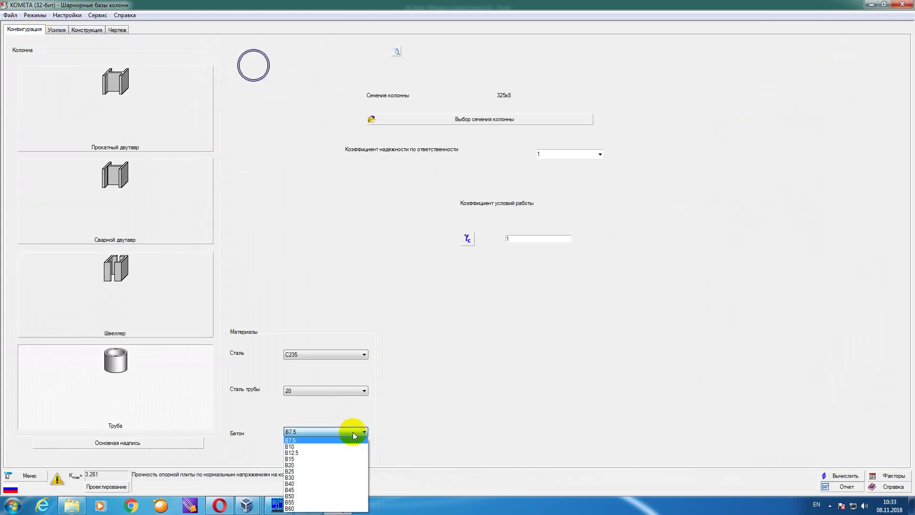
click(316, 463)
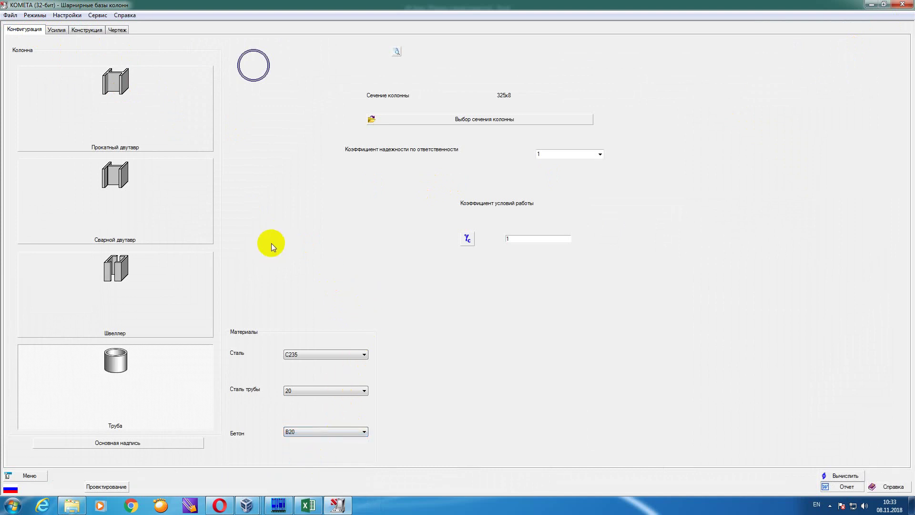
click(64, 31)
click(90, 31)
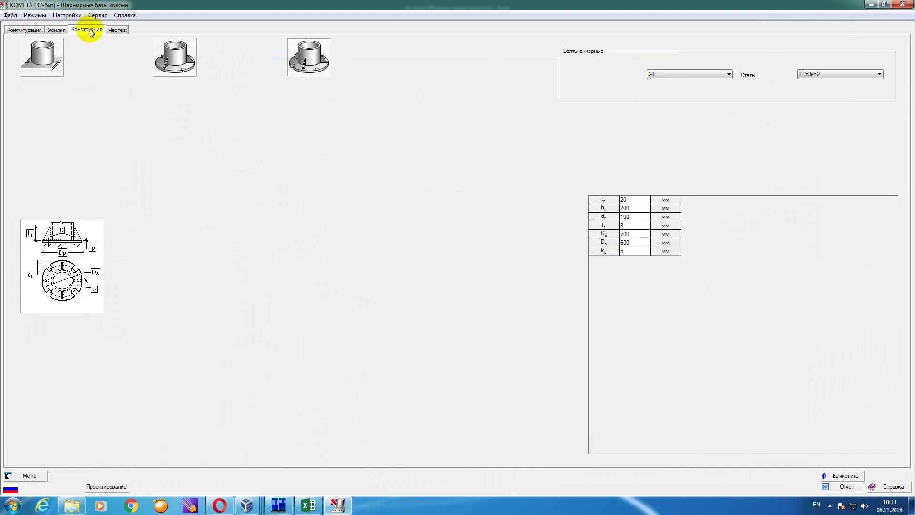
click(845, 475)
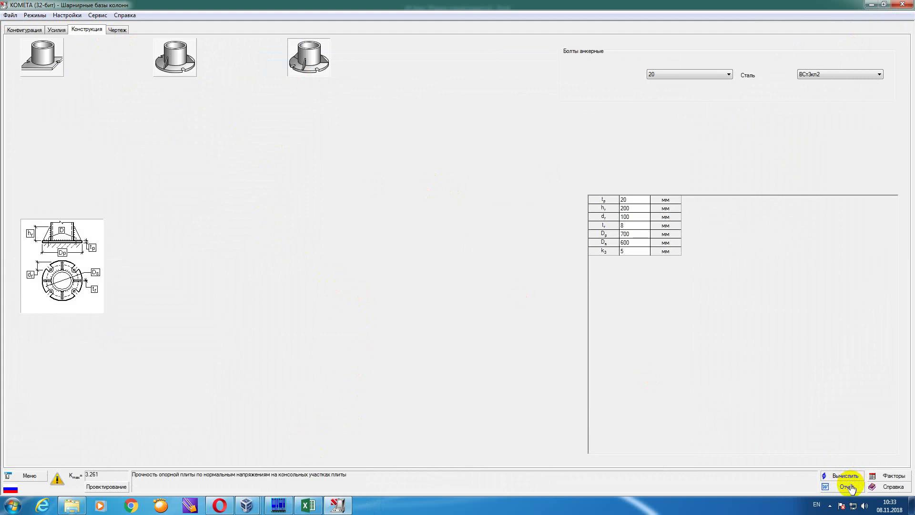
- Generate the report for the B20 concrete variant, examine the results of every strength check and close it
click(851, 487)
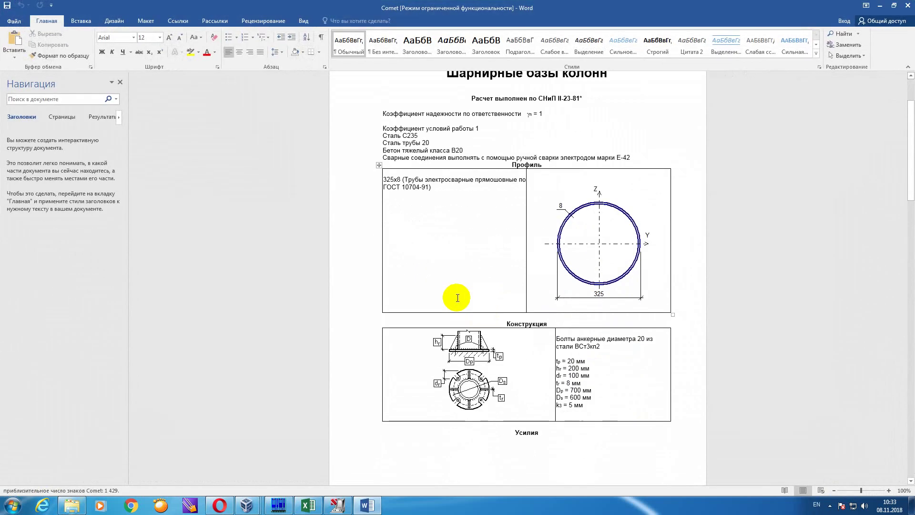
scroll(456, 298, down, 15)
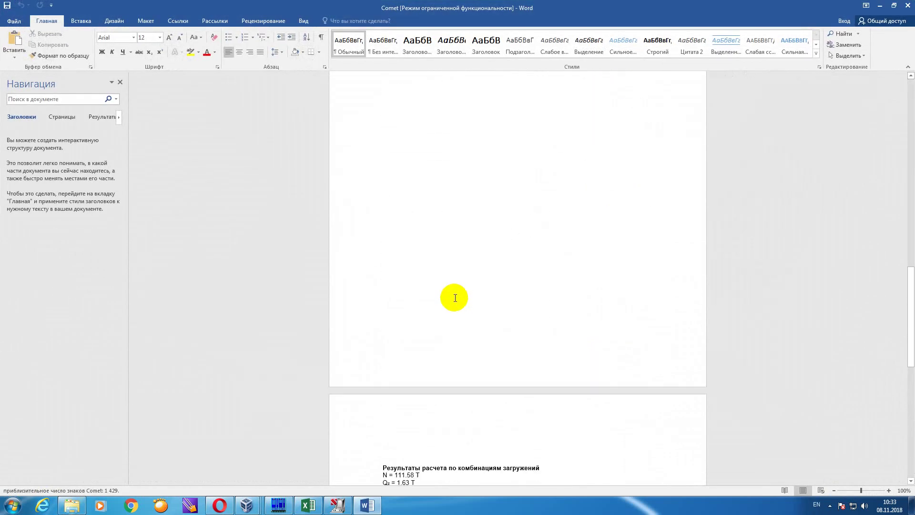
scroll(455, 298, down, 10)
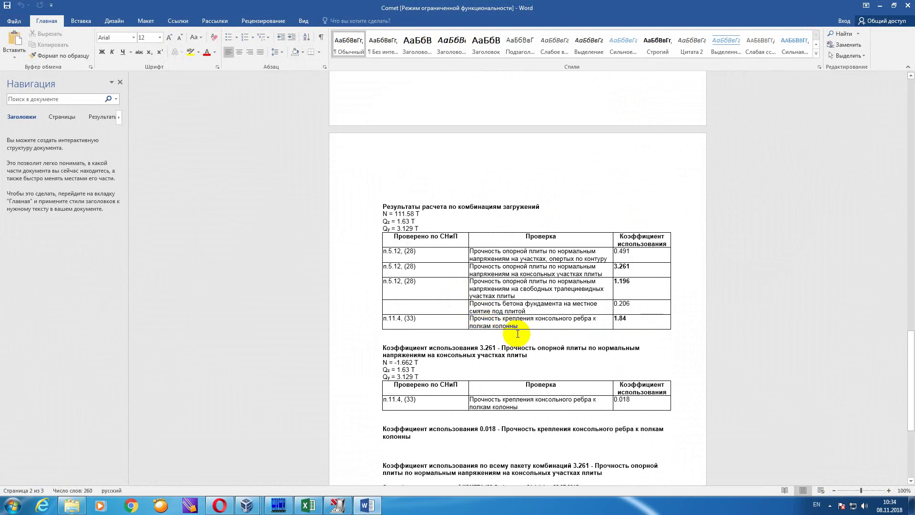
scroll(534, 324, down, 1)
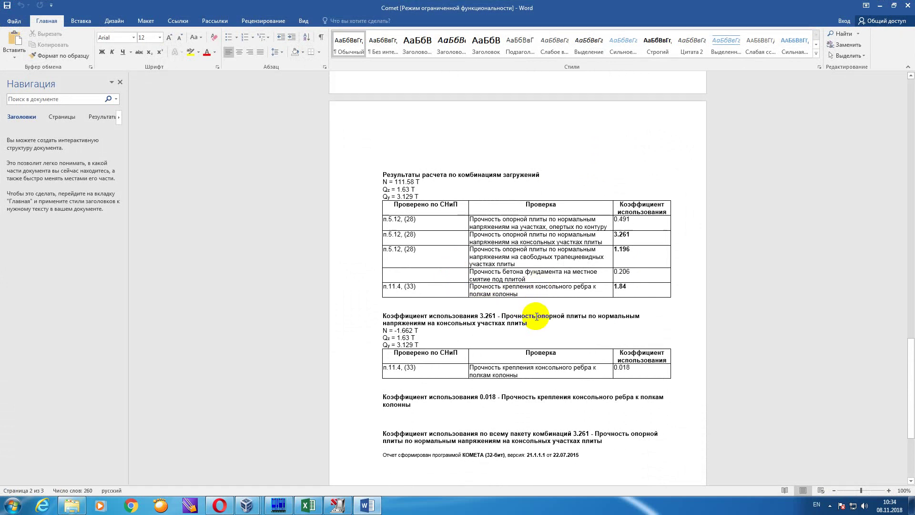
scroll(537, 334, down, 1)
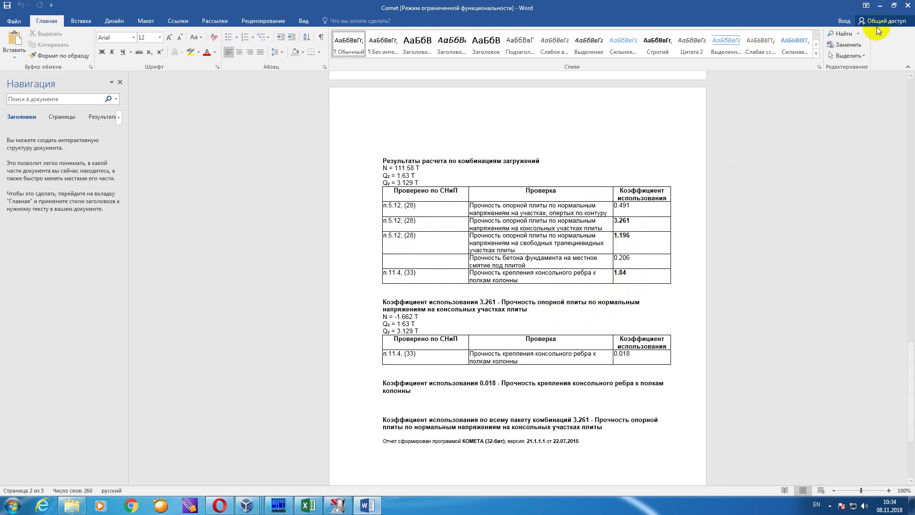
click(908, 6)
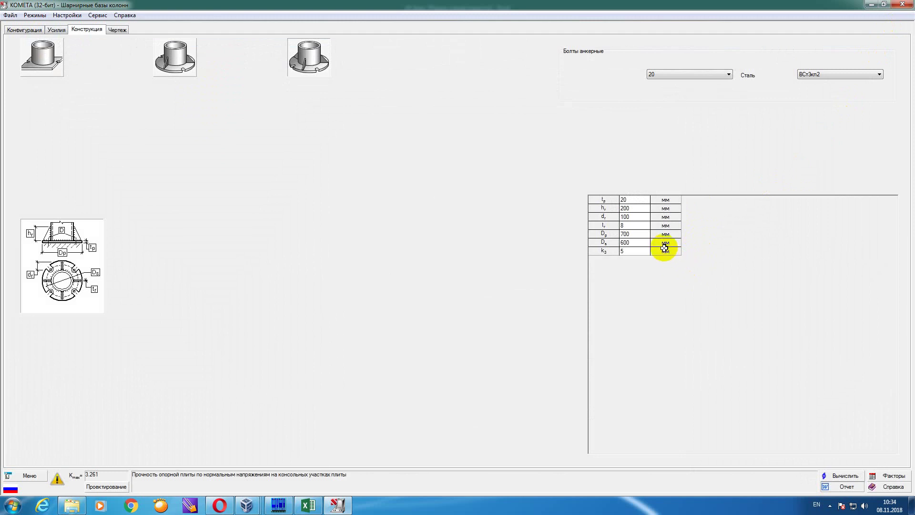
- Set the rib thickness tr to 12 mm and recalculate the base
click(643, 225)
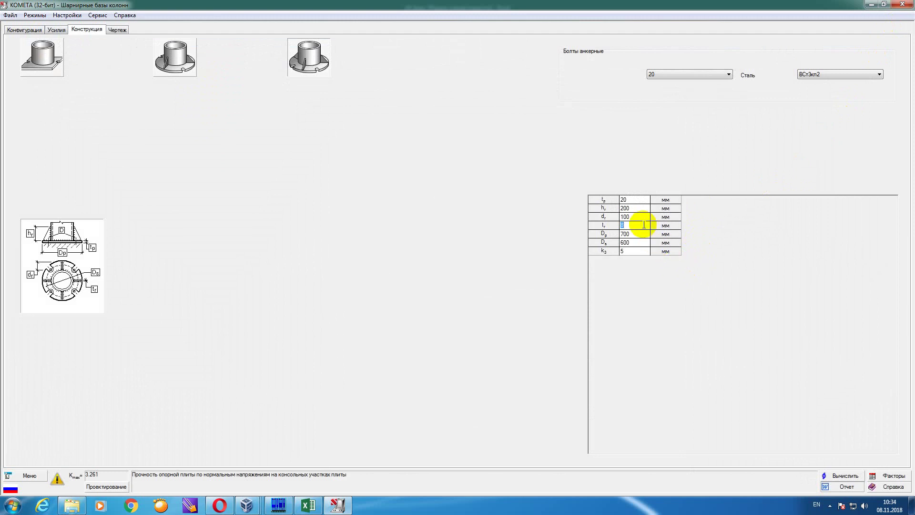
text(12)
click(845, 475)
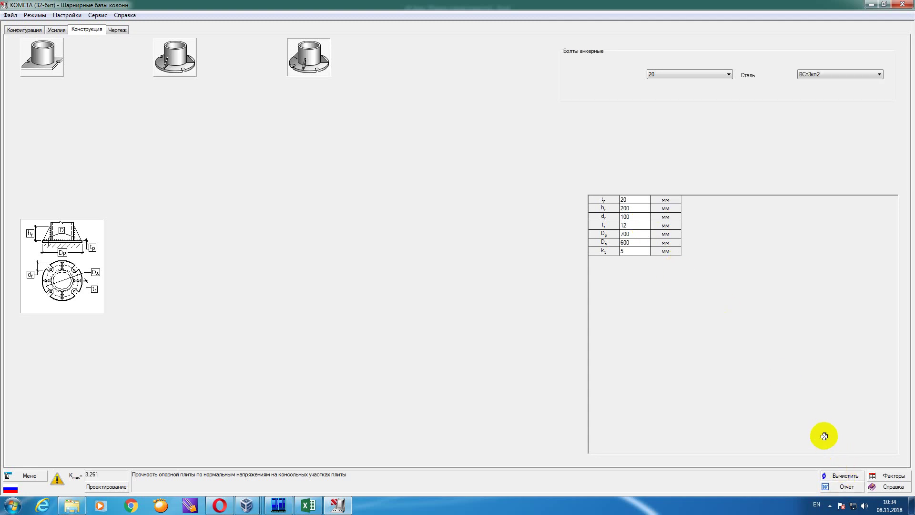
- Examine the check results in the report for the 12 mm ribs, view the base drawing and return to the construction parameters
click(848, 486)
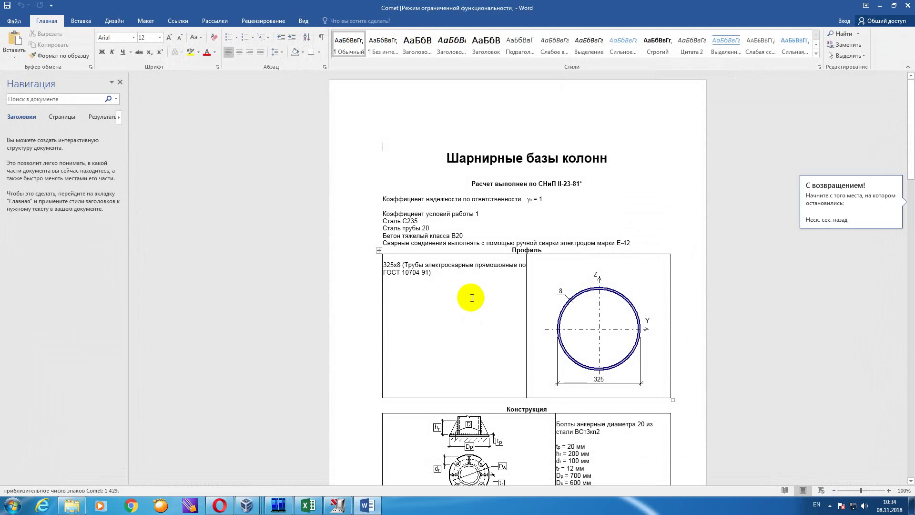
drag(907, 172, 910, 415)
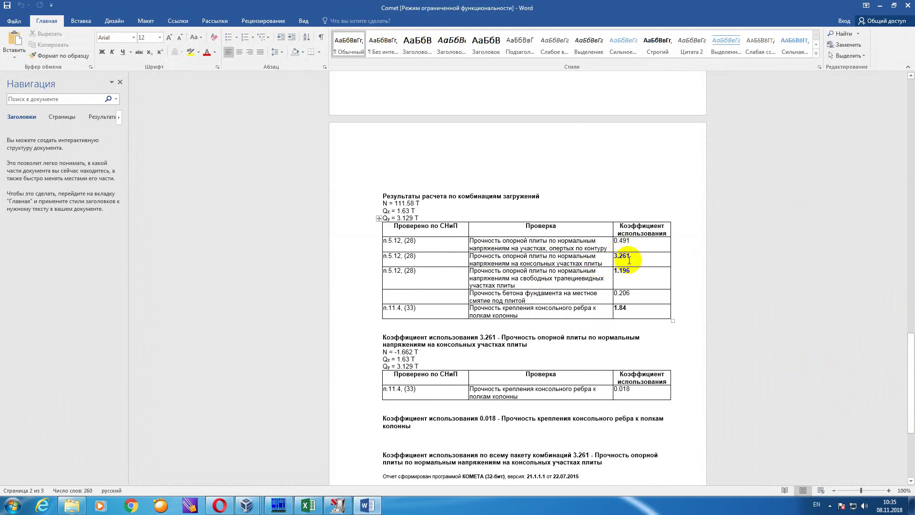
scroll(694, 277, down, 3)
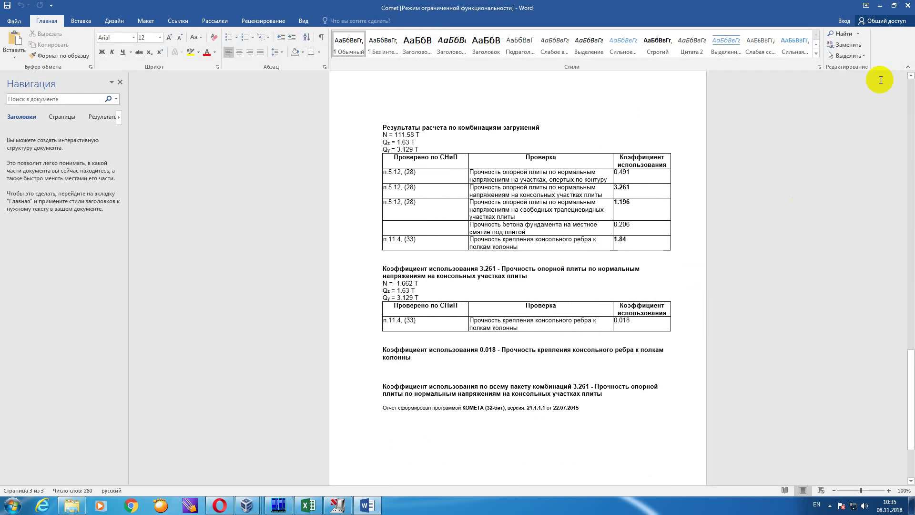
click(907, 6)
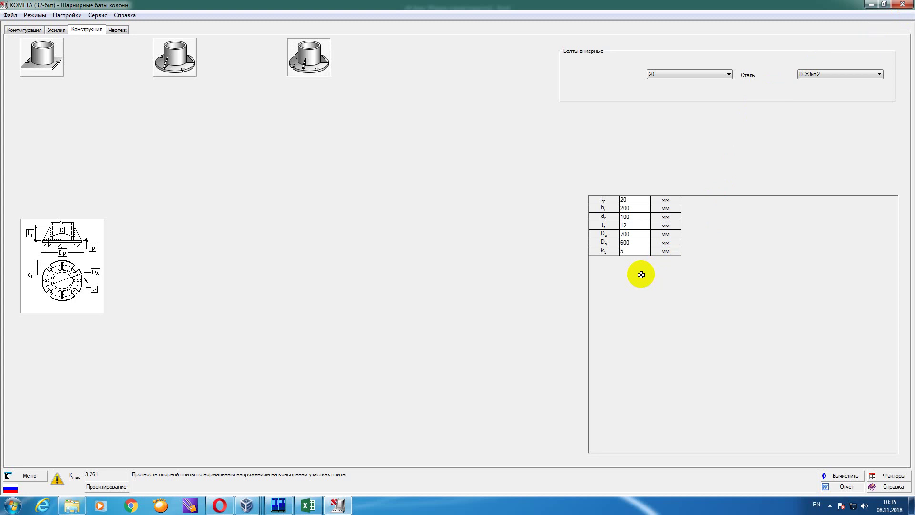
click(117, 29)
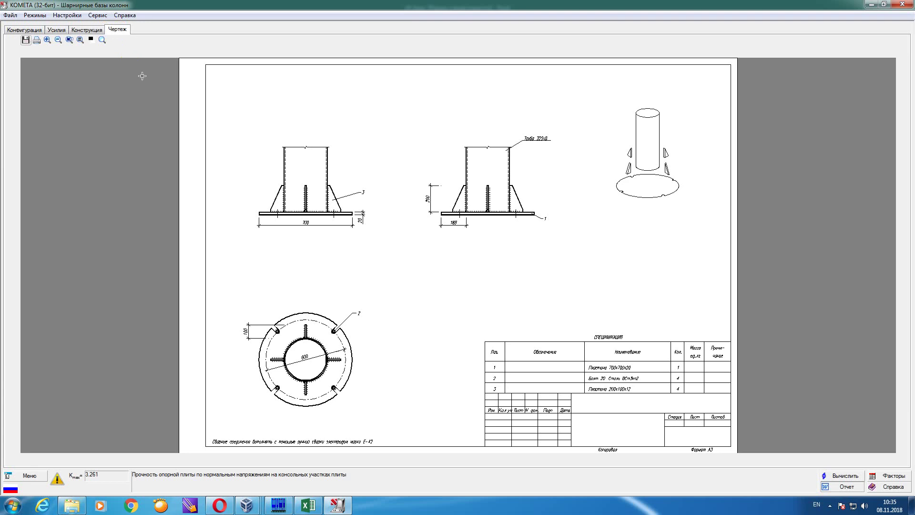
click(86, 31)
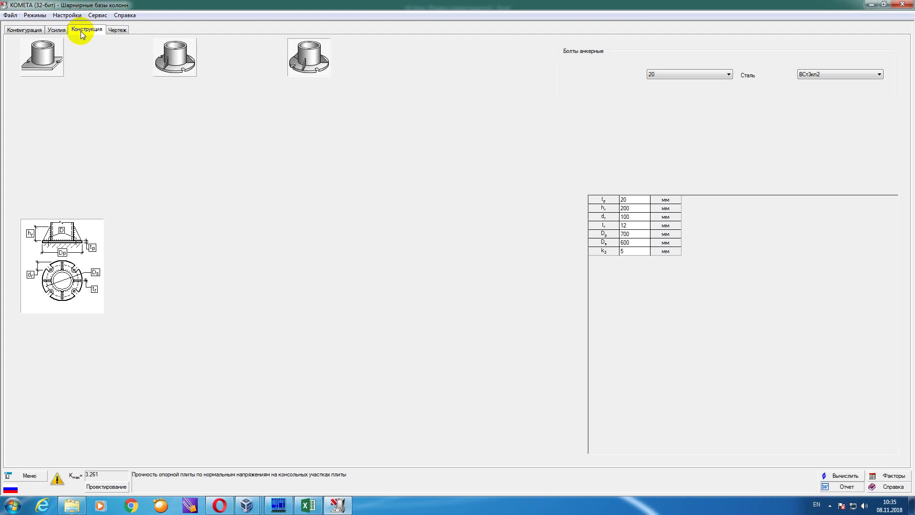
- View the base drawing with the 100 mm rib width again and return to the construction parameters
click(119, 33)
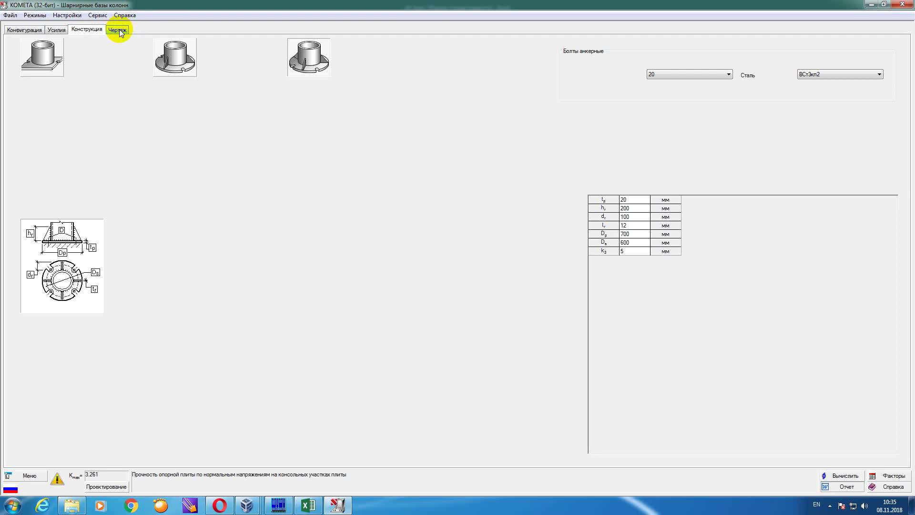
click(119, 31)
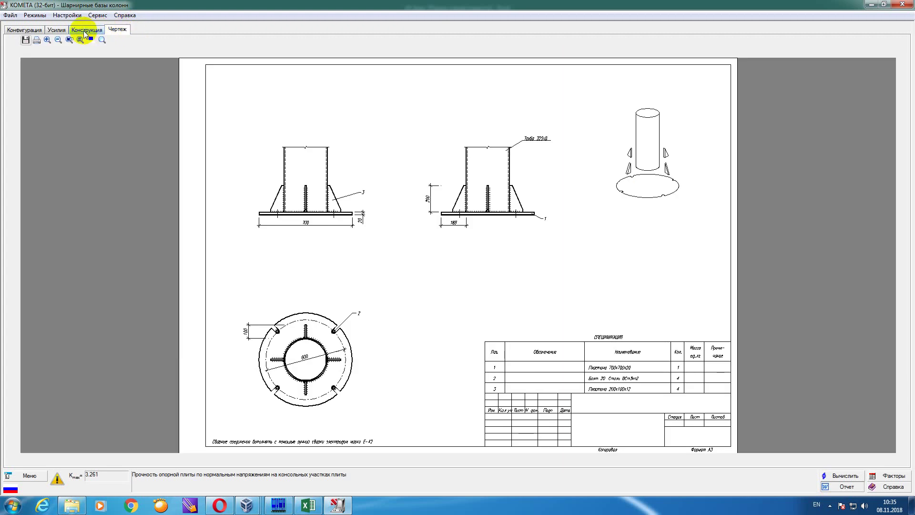
click(83, 31)
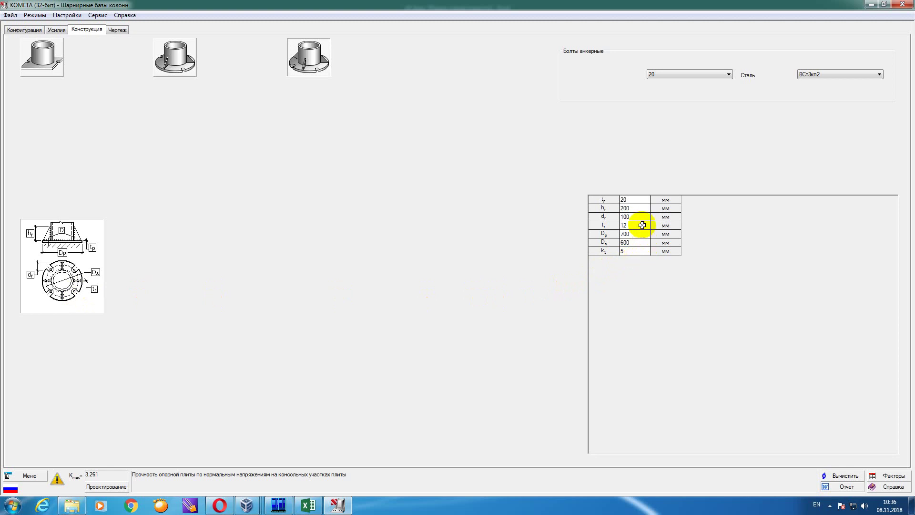
- Set the rib width dr to 150 mm and check the widened ribs in the base drawing
click(626, 217)
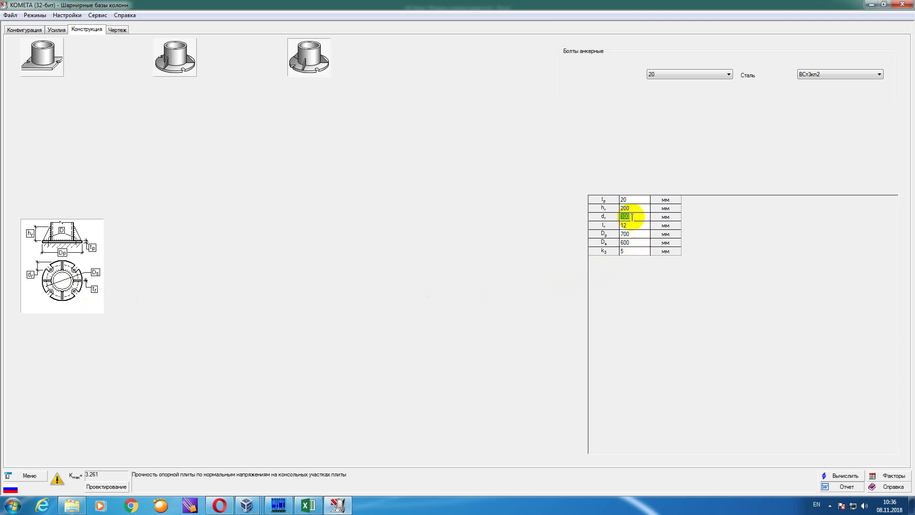
click(626, 217)
text(5)
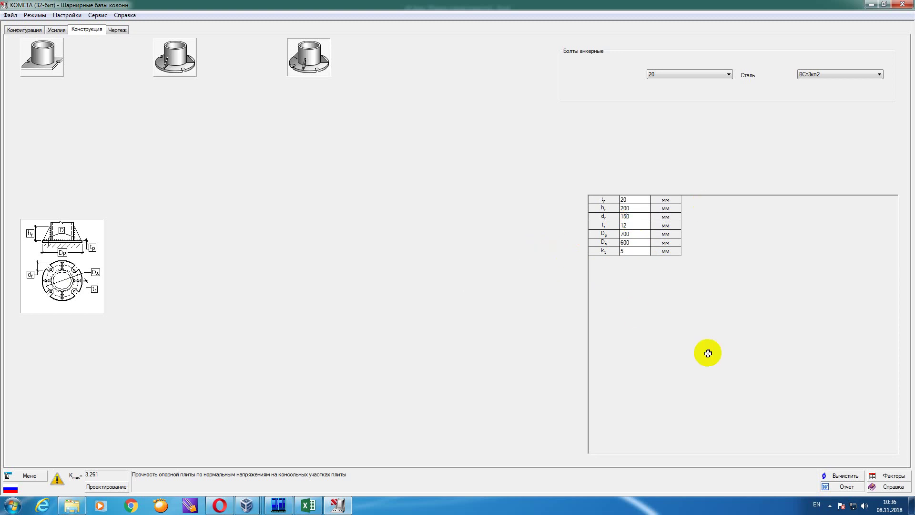
click(118, 30)
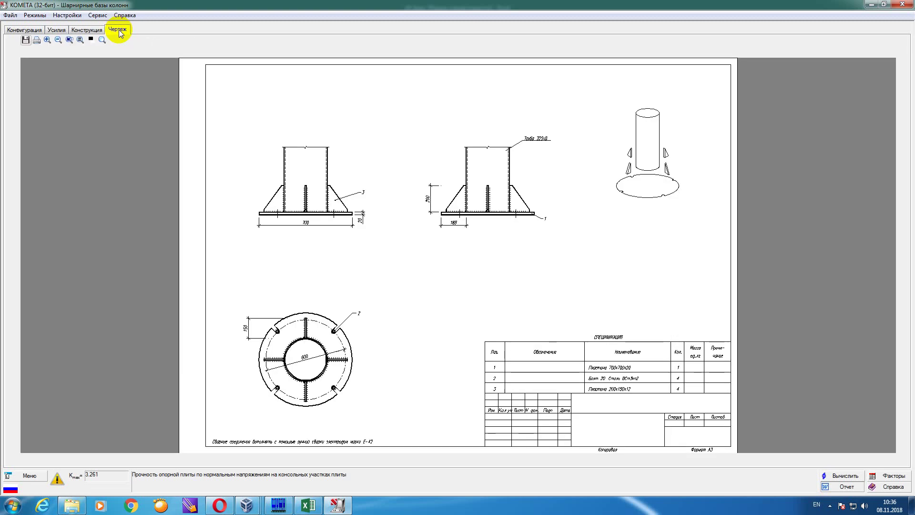
click(93, 32)
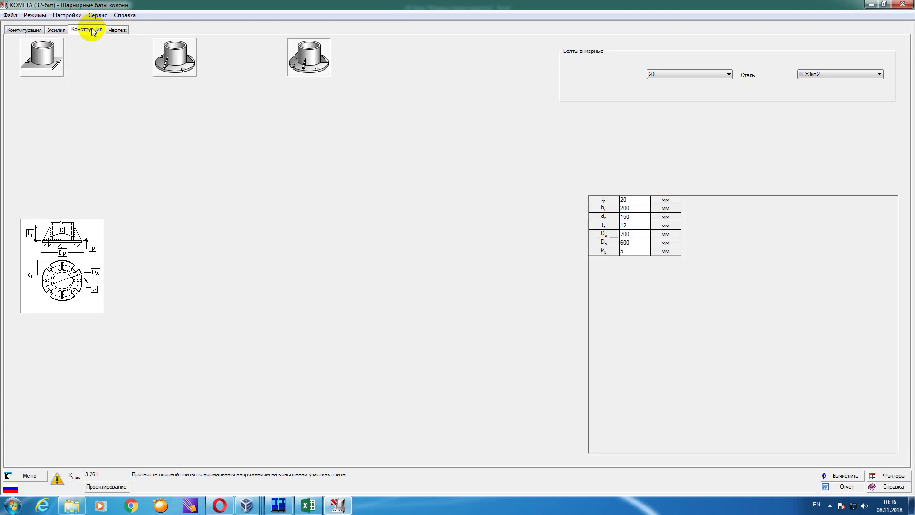
- Generate the report for the base with dr = 150 mm, examine the strength check results and close it
click(847, 487)
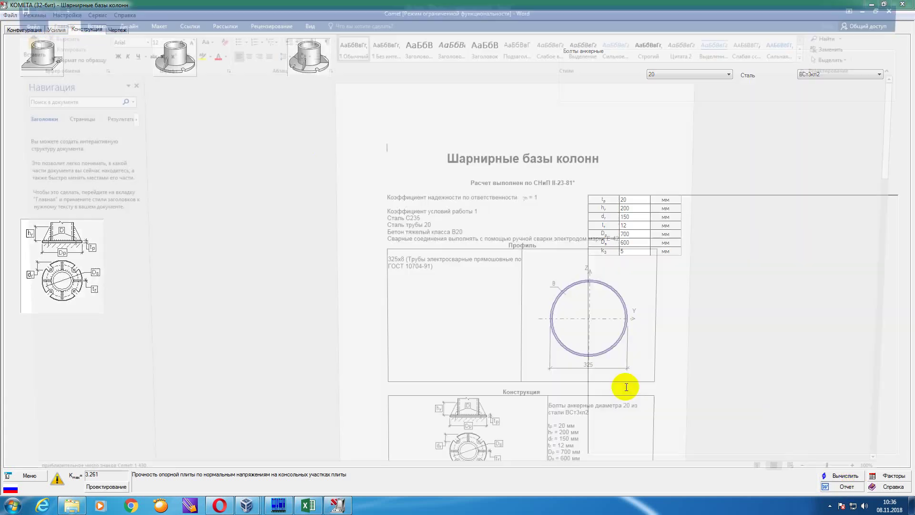
scroll(768, 376, down, 20)
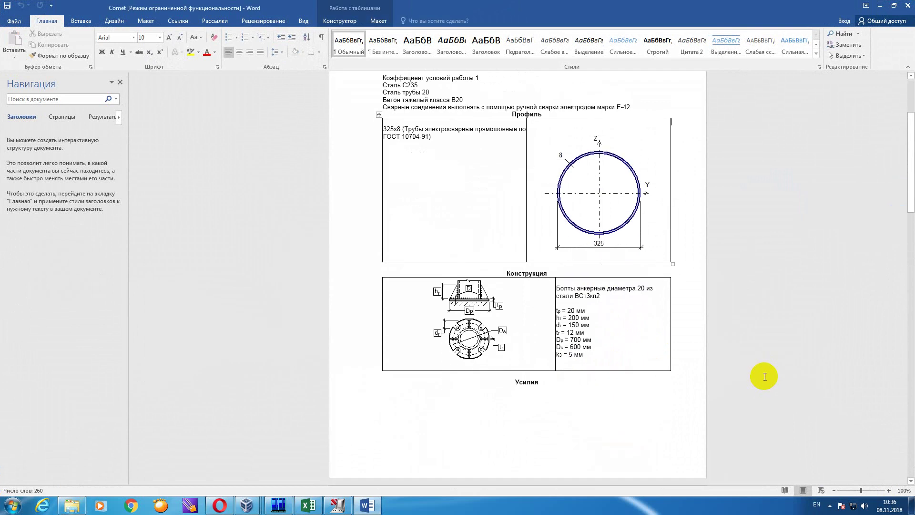
scroll(729, 359, down, 8)
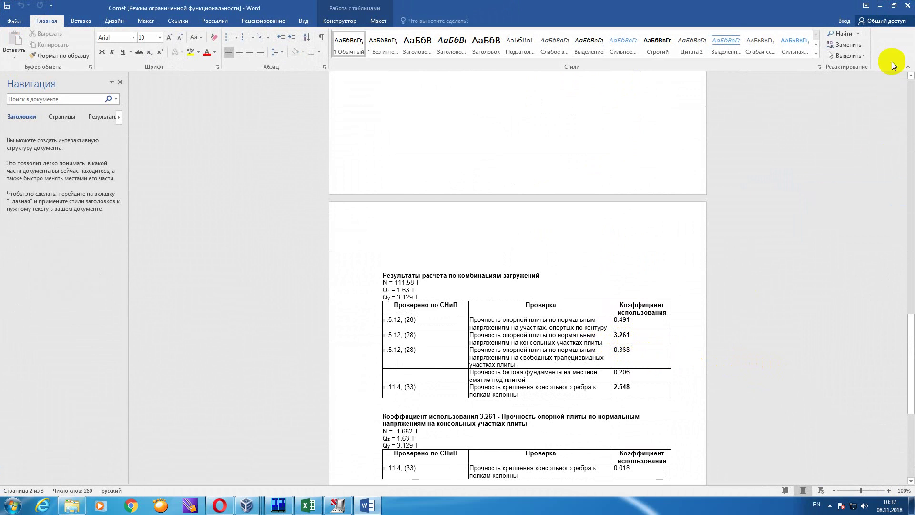
click(908, 7)
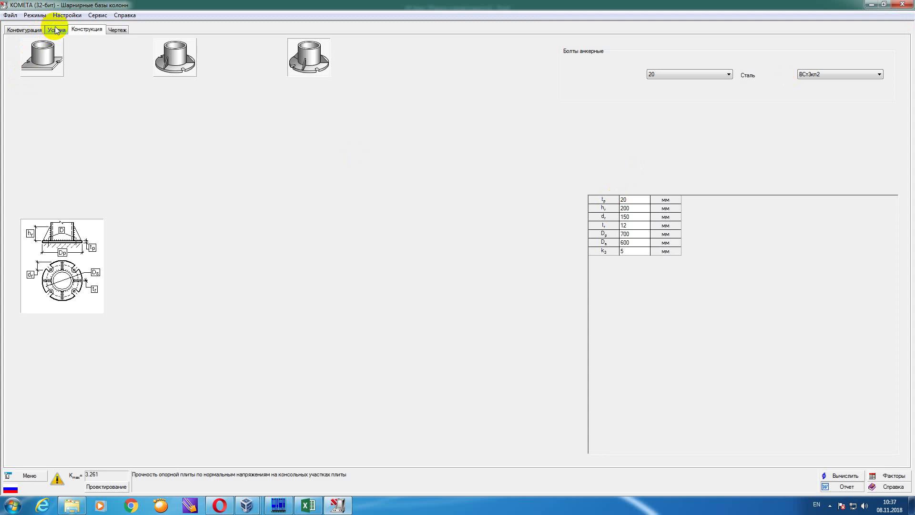
- Review the column configuration, the design forces and the available anchor bolt diameters, leaving all settings as they are
click(21, 29)
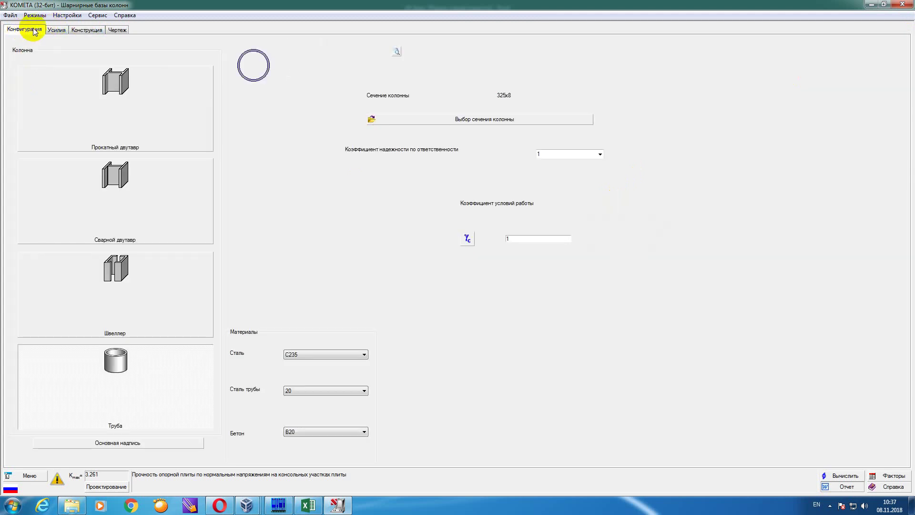
click(64, 30)
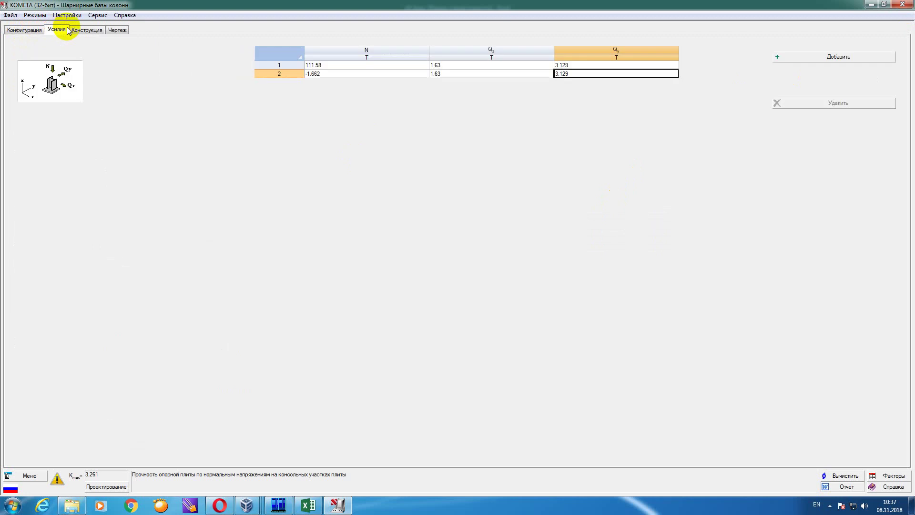
click(86, 30)
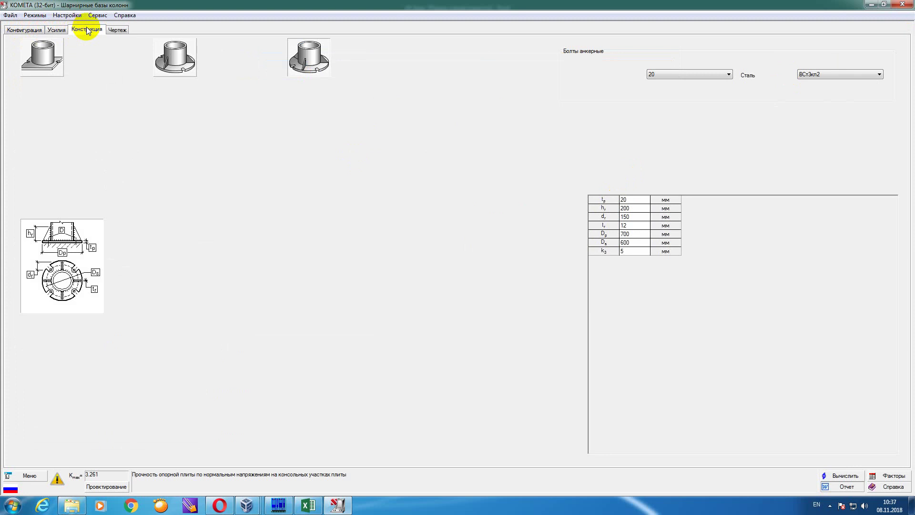
click(729, 75)
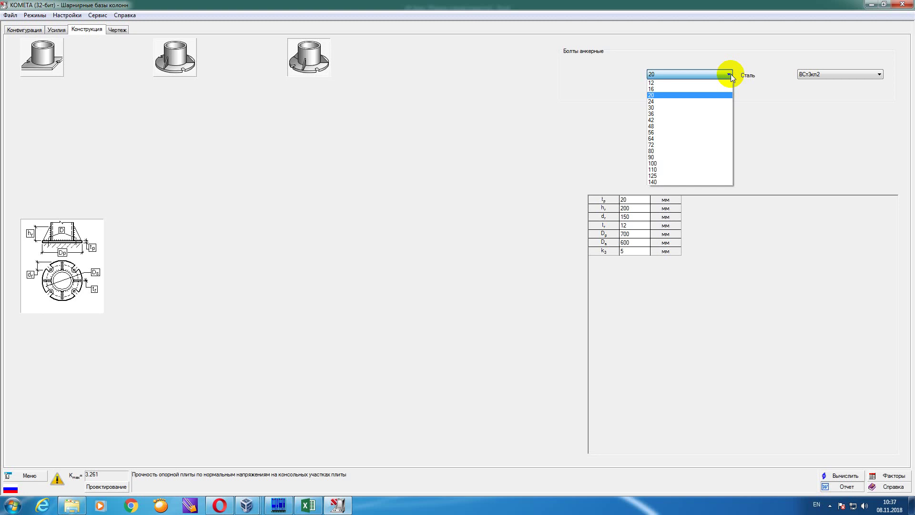
click(729, 75)
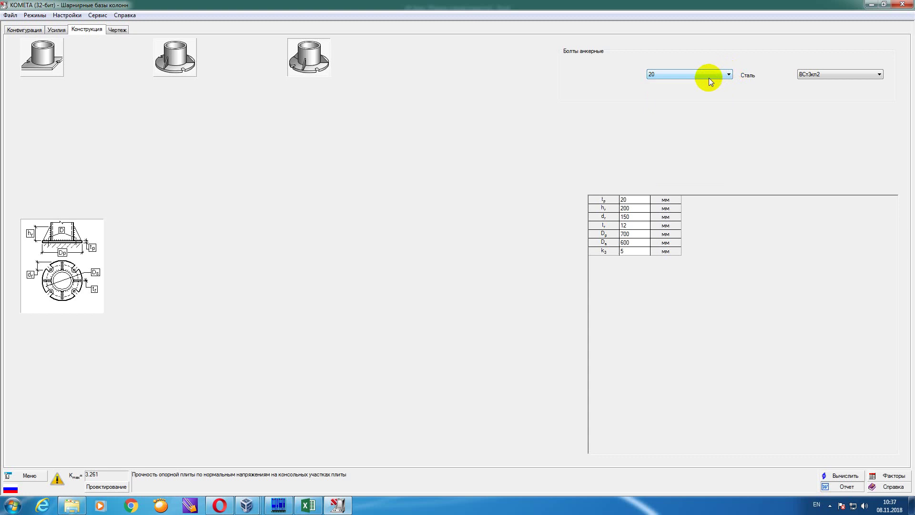
- Run the automatic design of the base with 20 mm anchor bolts, then view the drawing and the selected dimensions
click(117, 486)
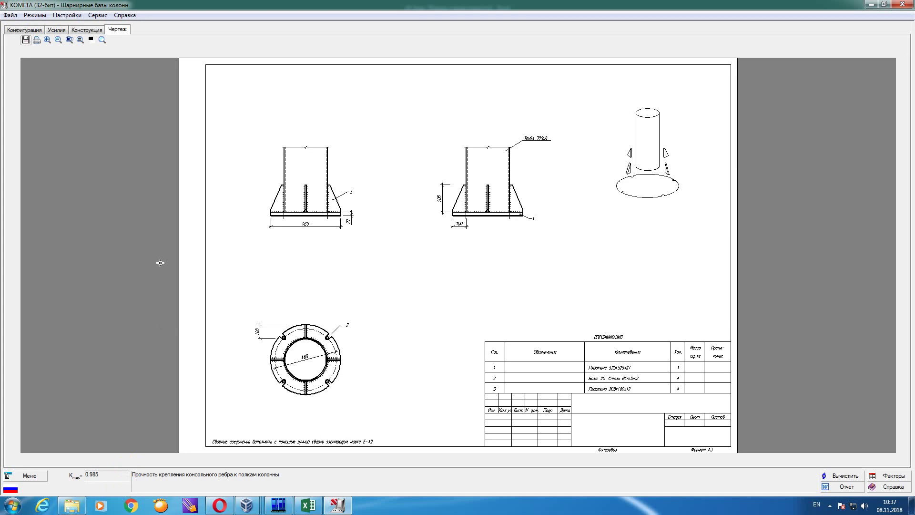
click(197, 163)
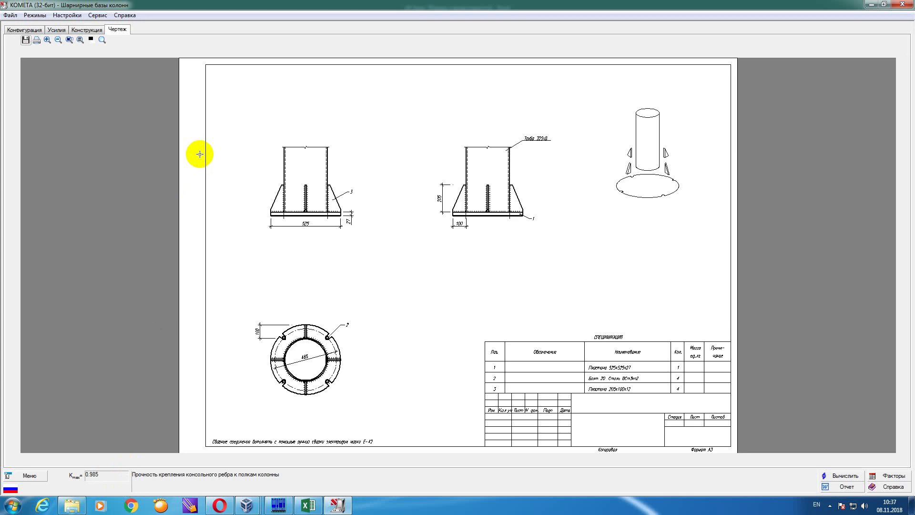
click(87, 30)
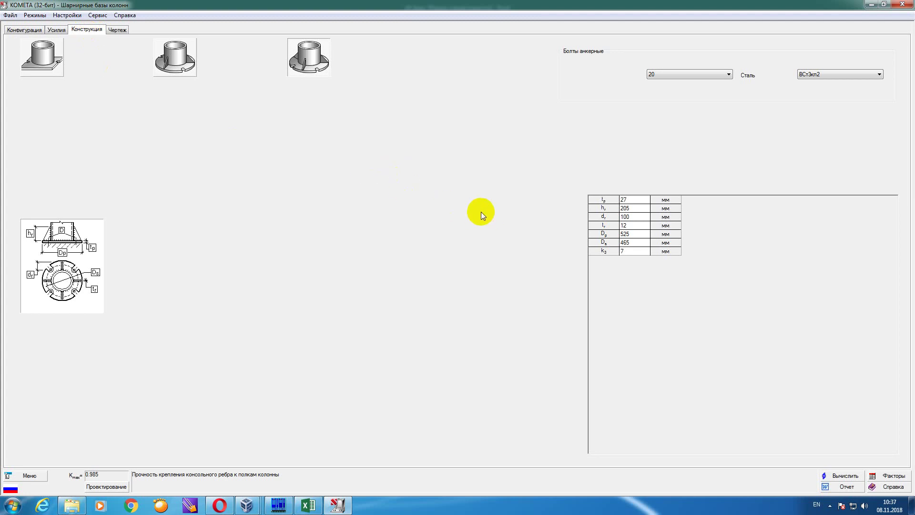
- Try anchor bolts of diameter 36 mm with the designed dimensions and recalculate the base
click(729, 75)
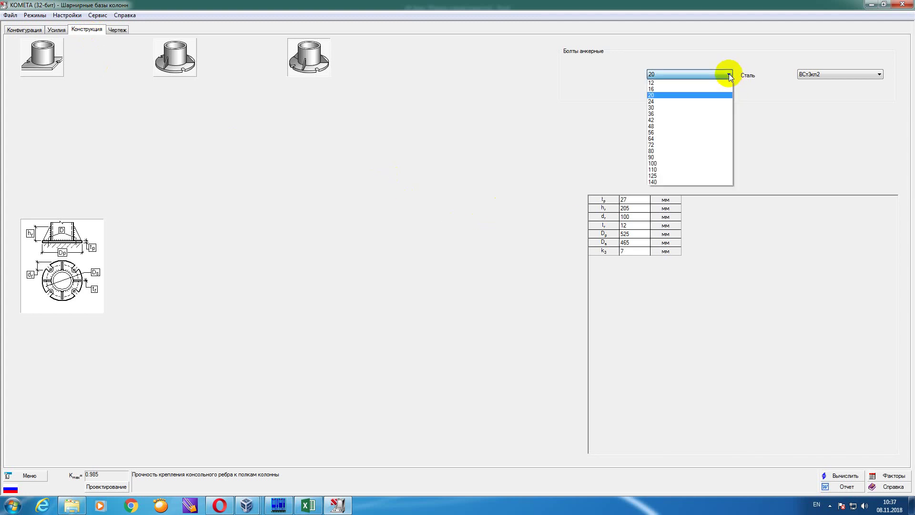
click(702, 113)
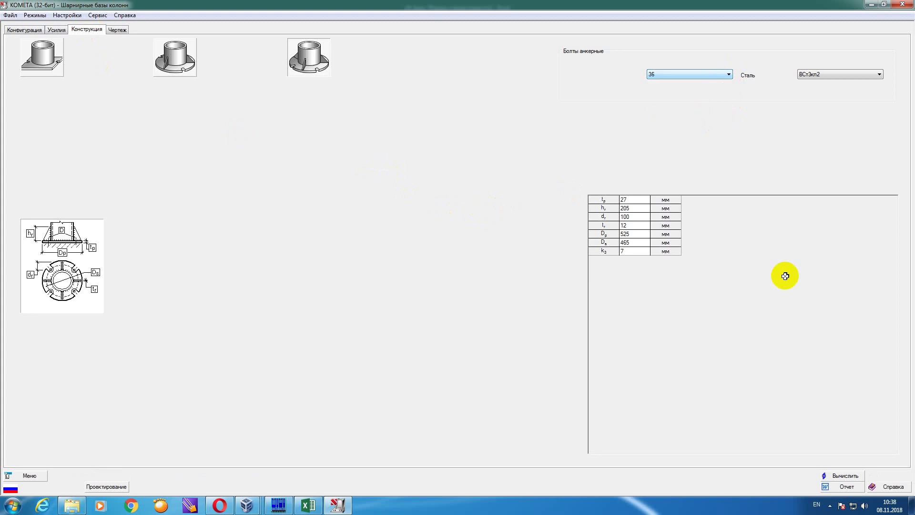
click(845, 475)
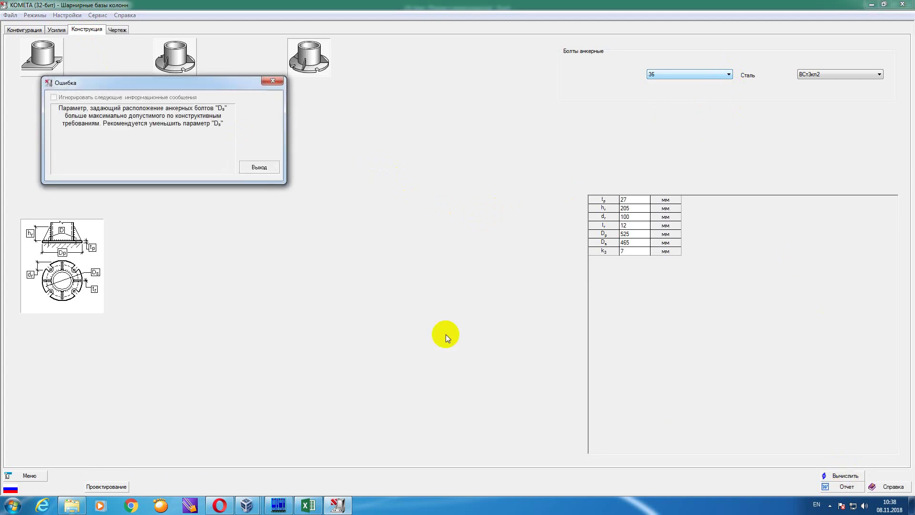
click(261, 169)
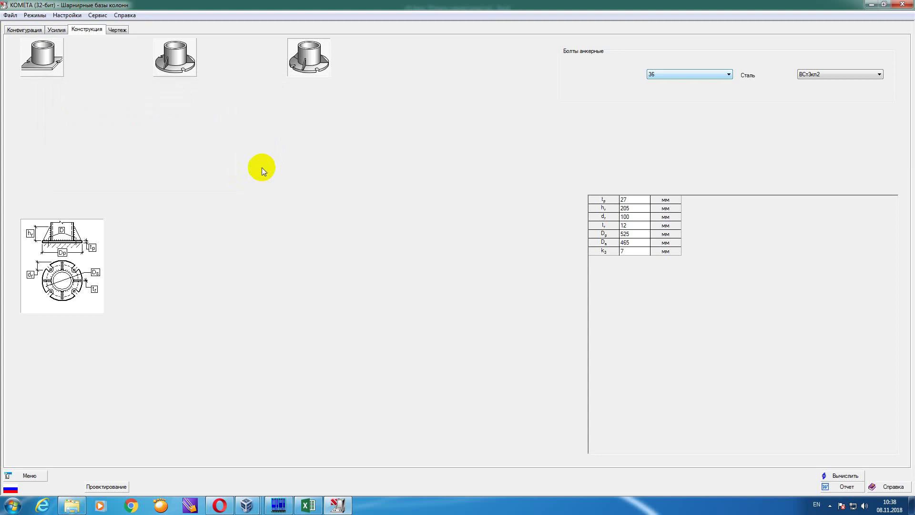
click(632, 242)
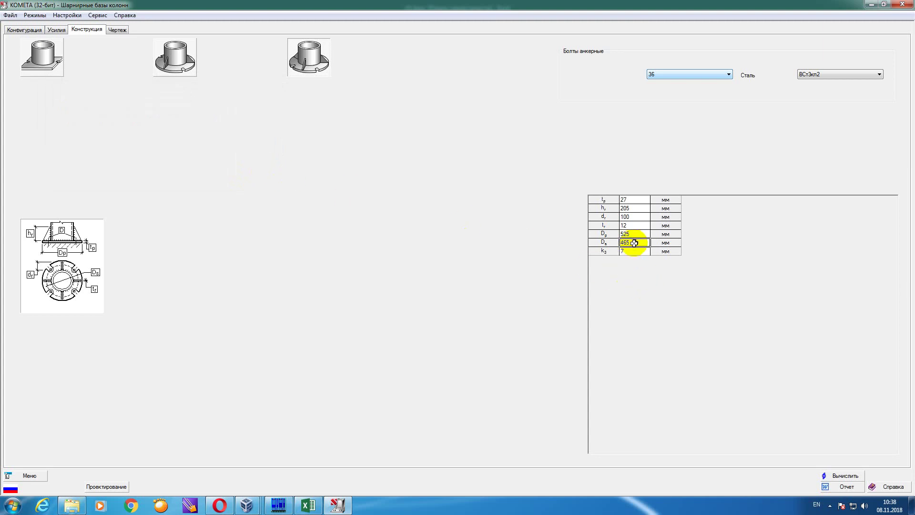
- Rerun the automatic design of the base, return to the construction parameters and recalculate
click(107, 486)
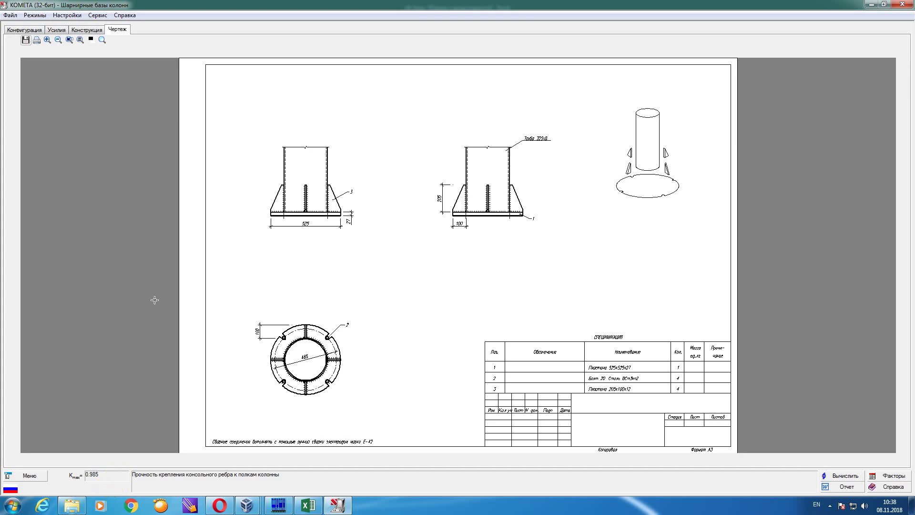
click(86, 30)
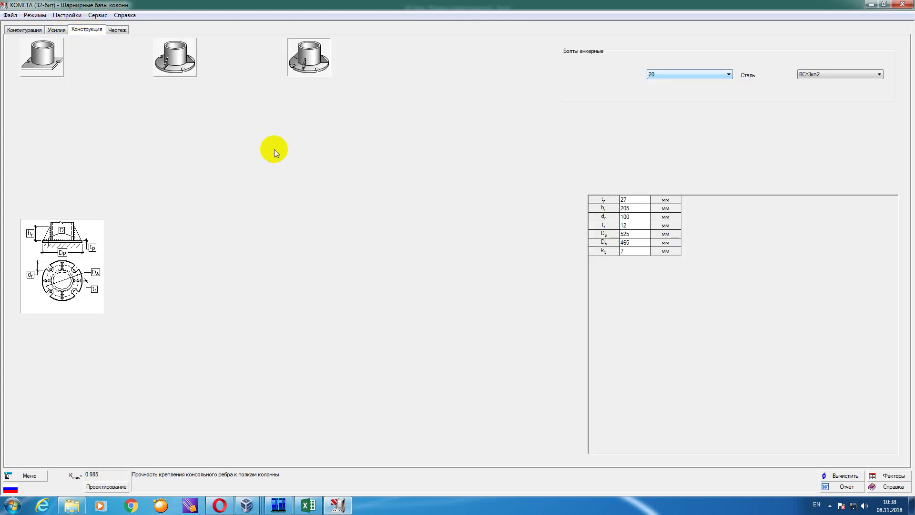
click(845, 476)
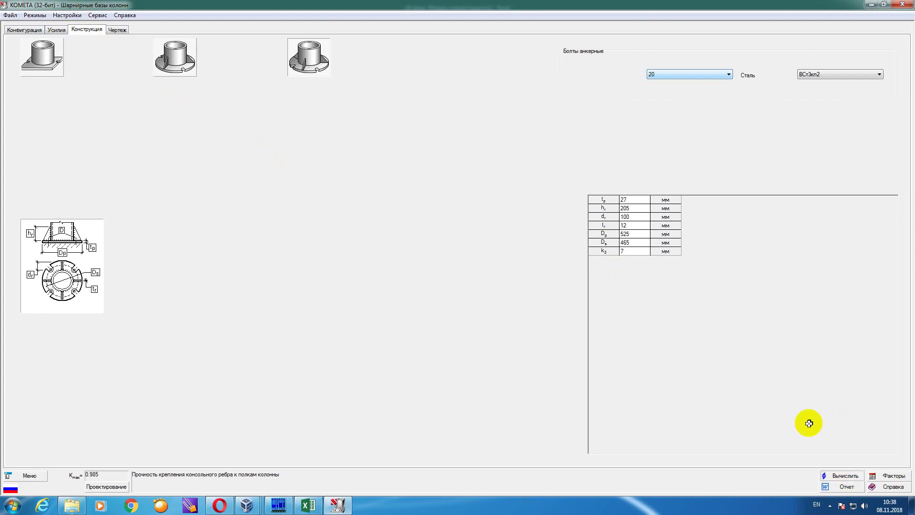
- Generate the report for the automatically designed base, examine the check results for both force combinations and close it
click(847, 487)
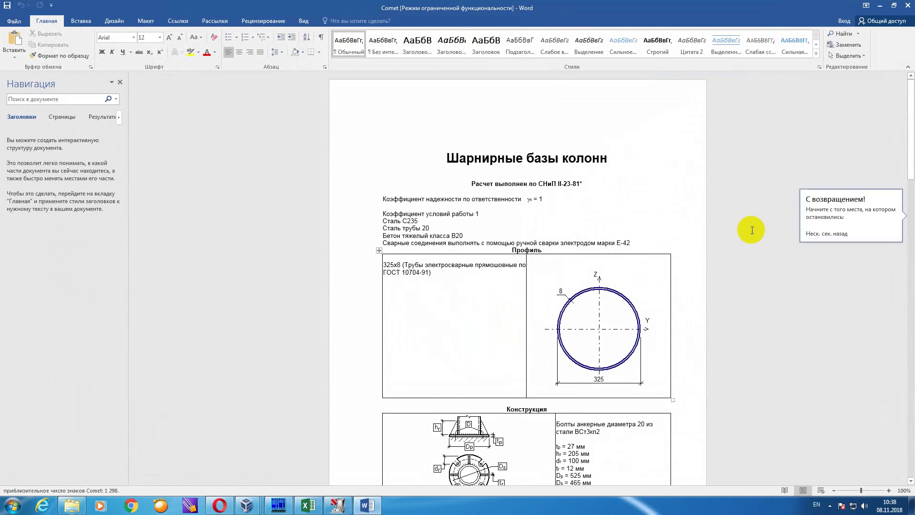
scroll(888, 184, down, 3)
drag(909, 176, 911, 410)
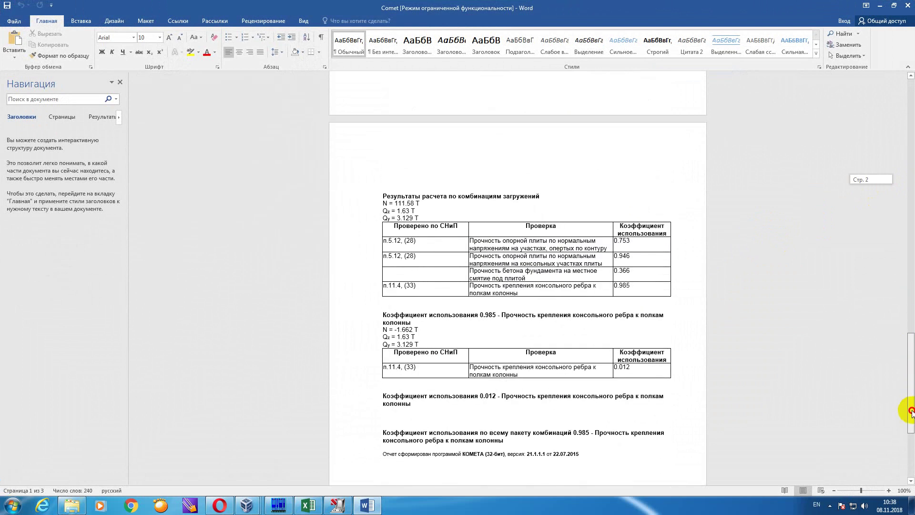
mouse_move(911, 411)
mouse_down()
mouse_move(911, 435)
mouse_move(911, 418)
mouse_up()
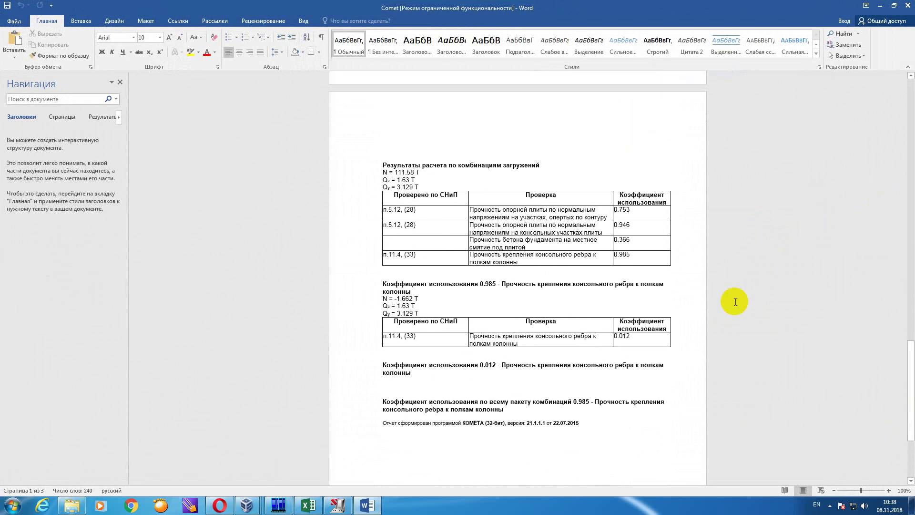
click(910, 6)
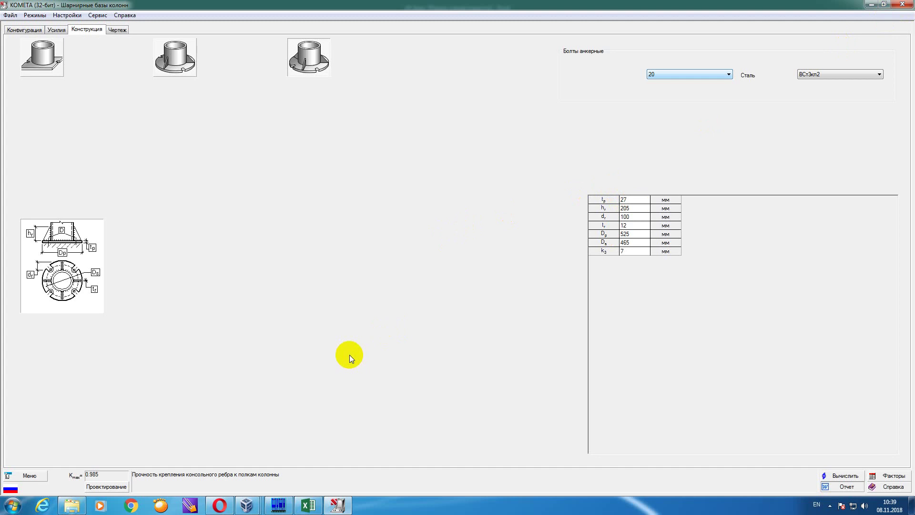
- Review the generated drawing of the column base and the available anchor bolt diameters in the base construction settings
click(123, 31)
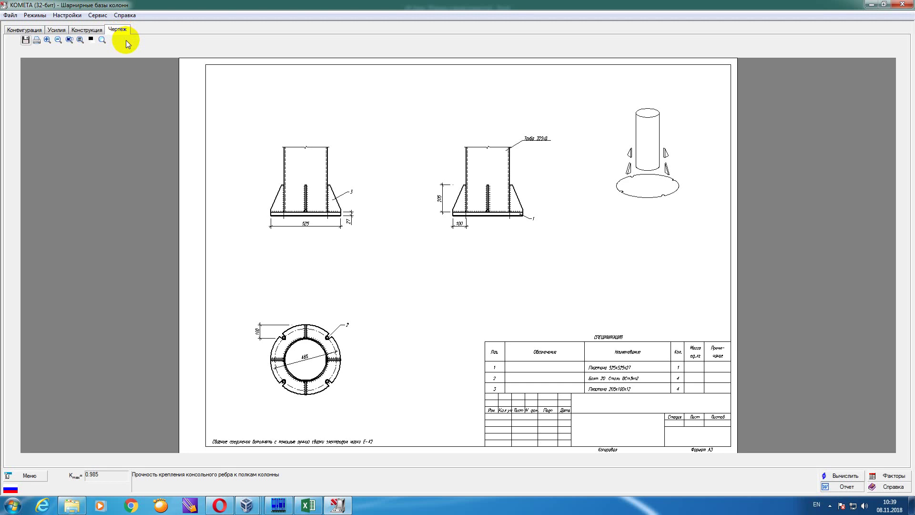
click(83, 31)
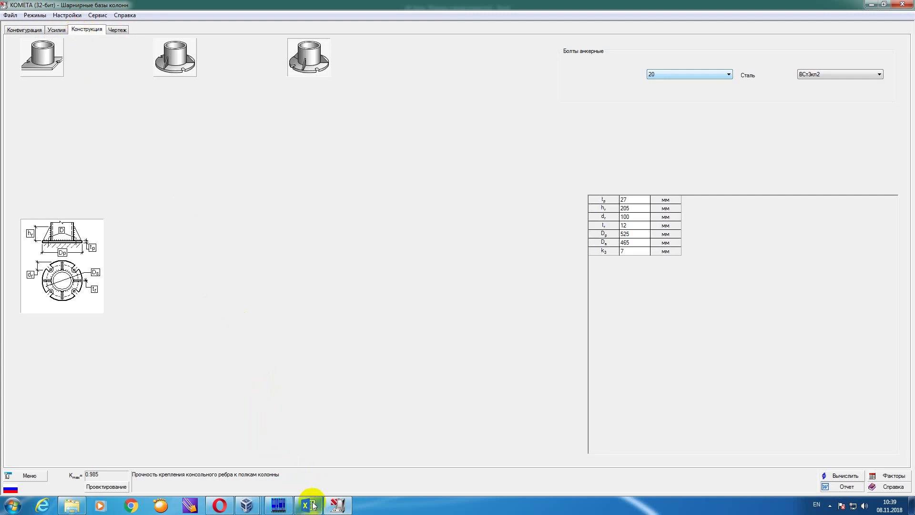
mouse_move(311, 504)
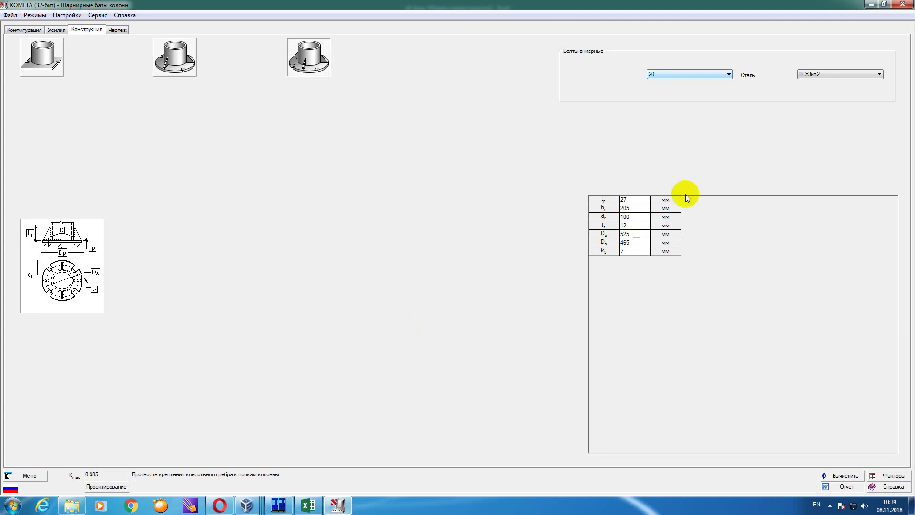
click(729, 75)
click(729, 75)
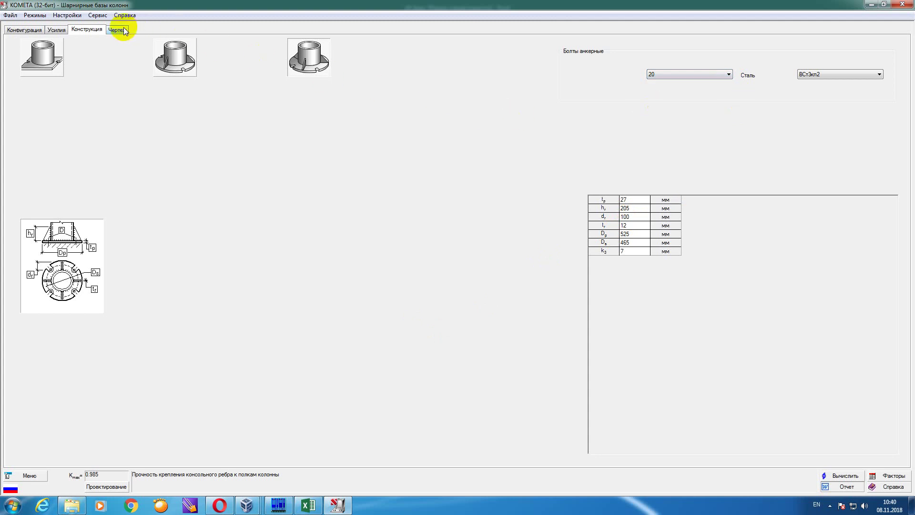
- Generate the calculation report for the pinned column base and review it in Word through the load combination results
click(839, 488)
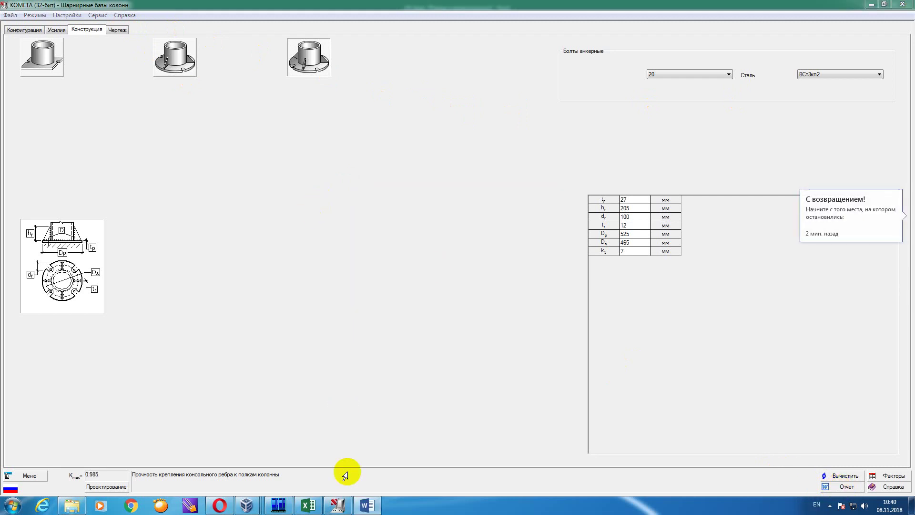
click(368, 503)
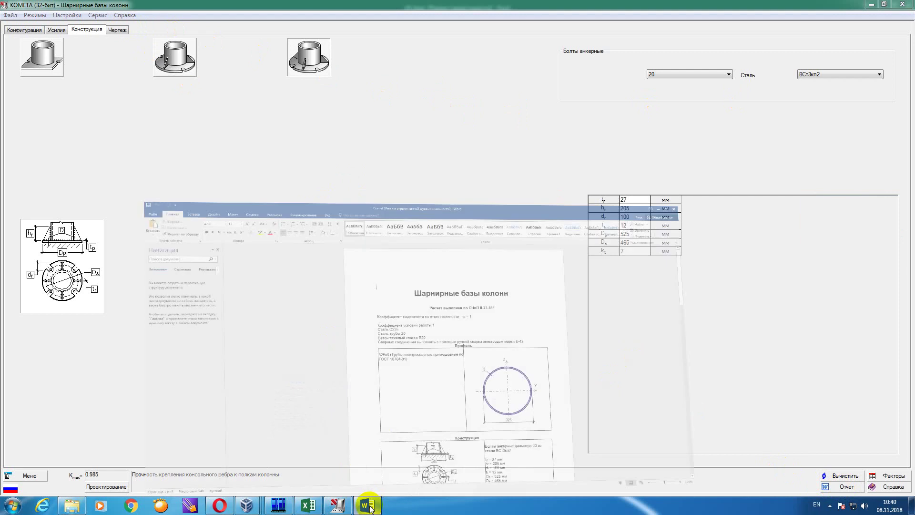
scroll(291, 244, down, 15)
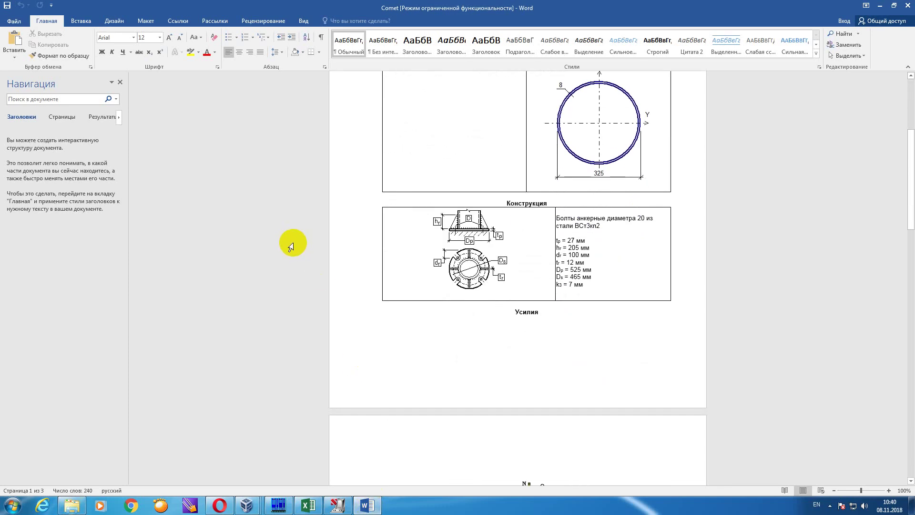
scroll(293, 244, down, 15)
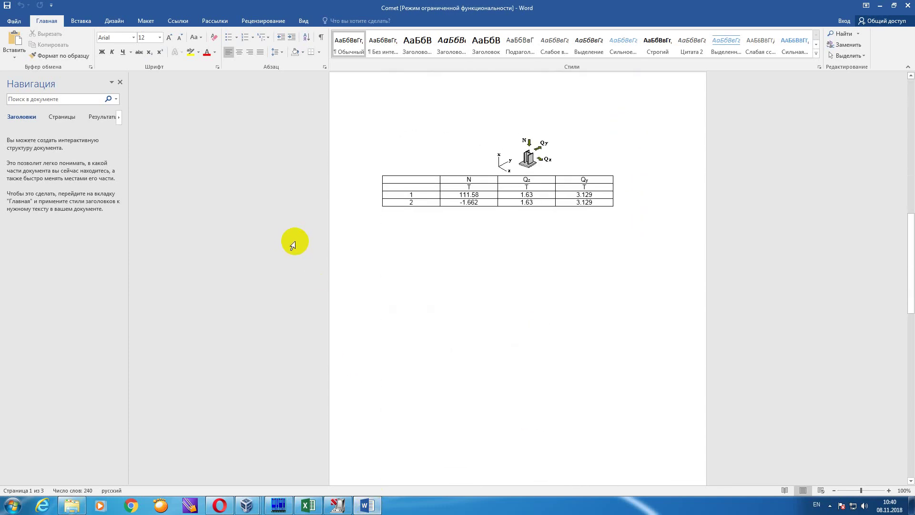
scroll(293, 245, down, 15)
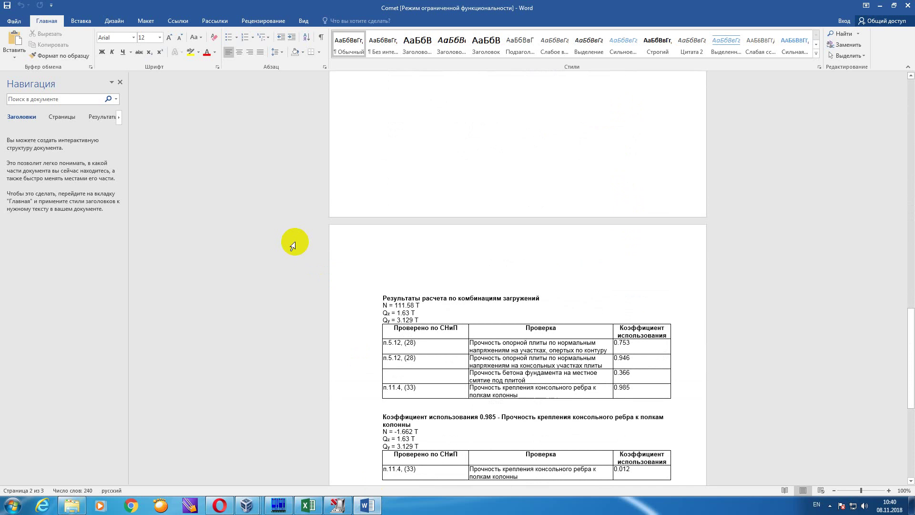
scroll(293, 244, down, 2)
scroll(292, 241, up, 7)
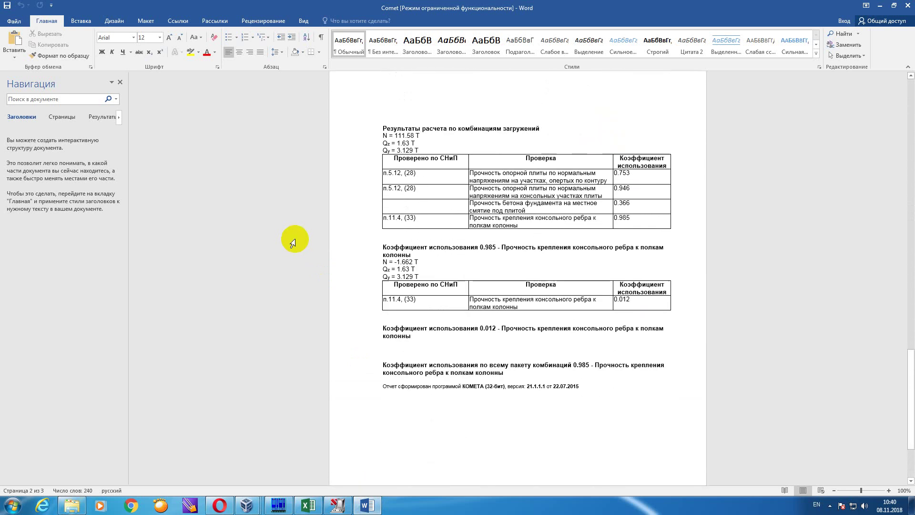
- Start saving a copy of the report and choose the folder D:\almash\sfactory_optim\2_93\rsu as its destination
click(18, 22)
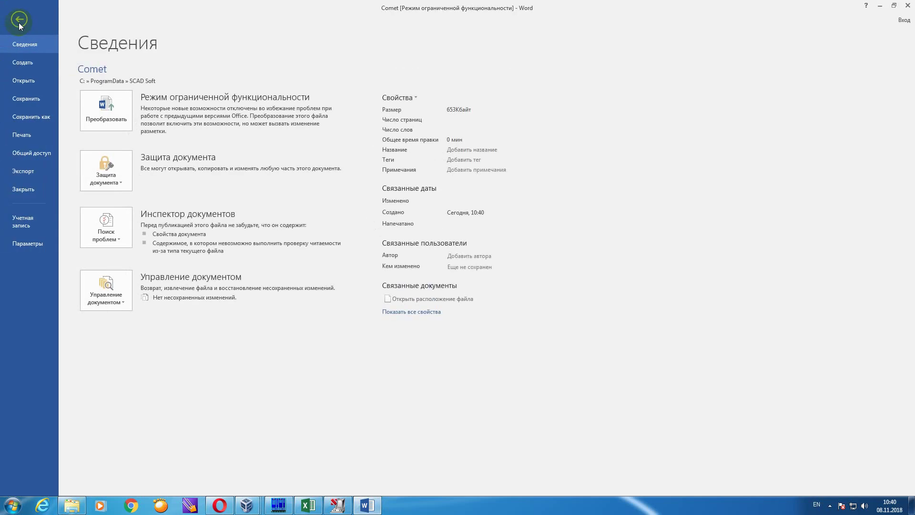
click(41, 117)
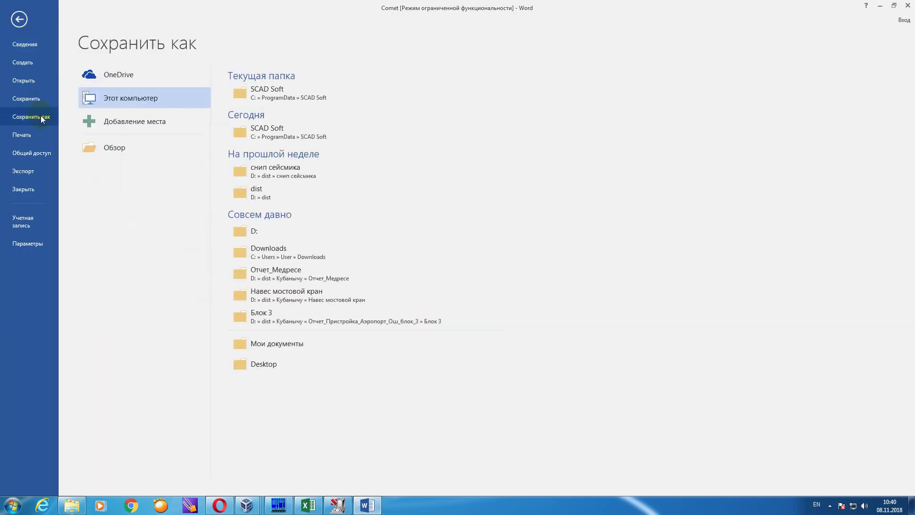
click(106, 149)
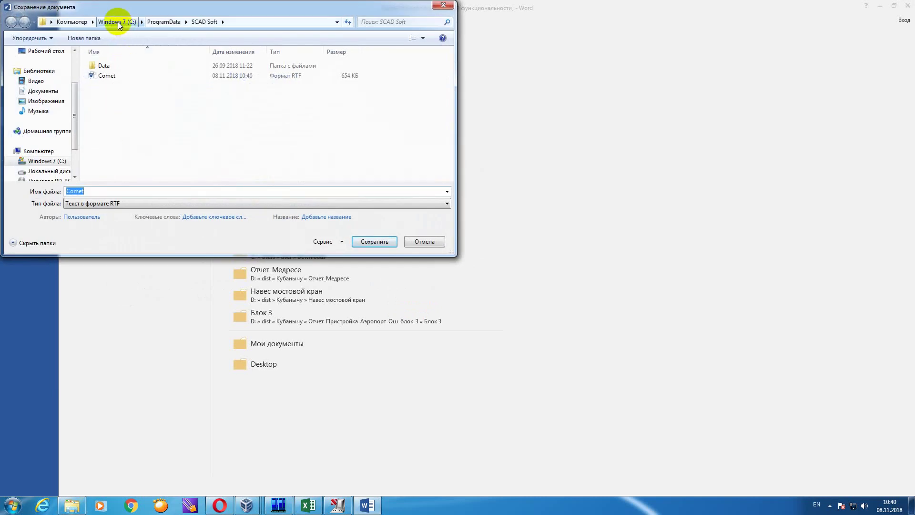
click(58, 172)
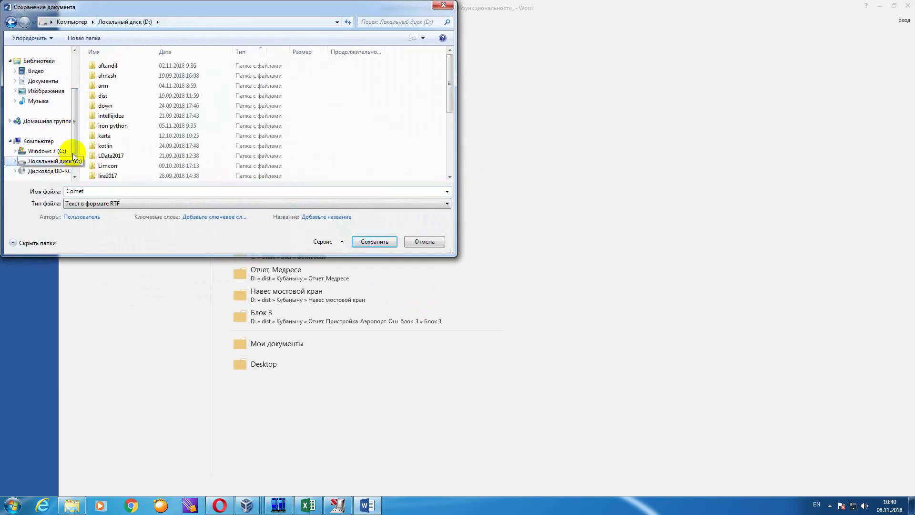
double_click(109, 77)
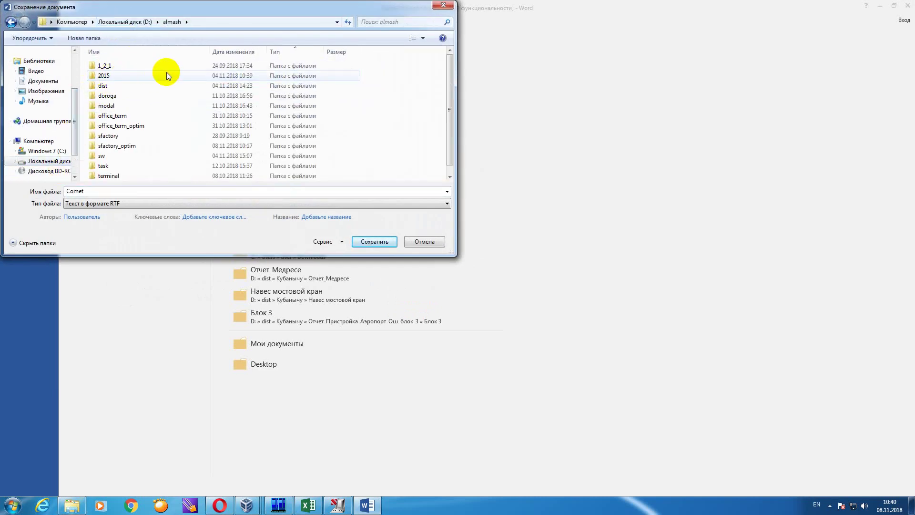
double_click(136, 146)
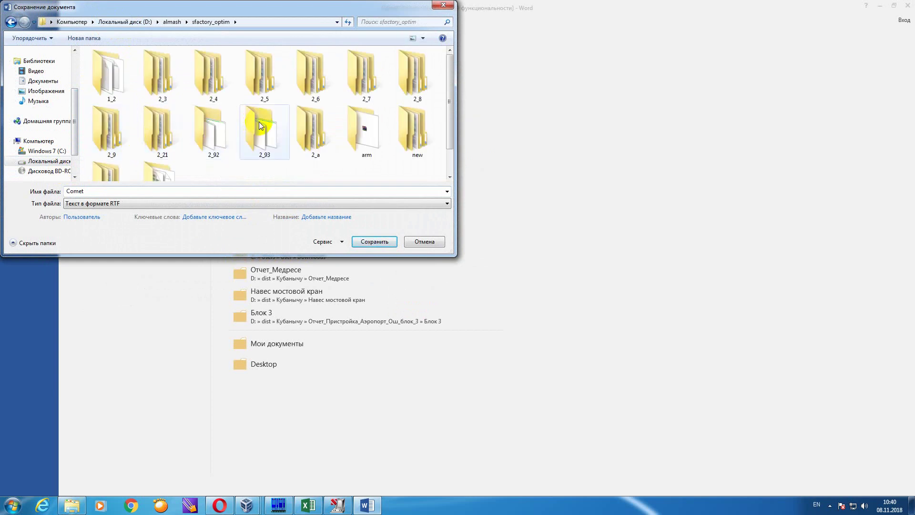
double_click(260, 125)
double_click(106, 85)
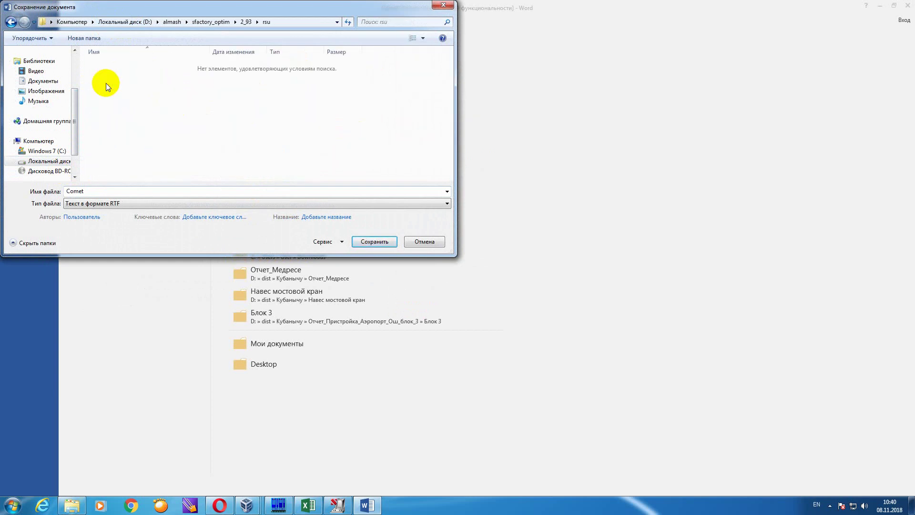
- Save the report as a Word document named cft_base, accept the upgrade to the newest file format, and close it
double_click(135, 190)
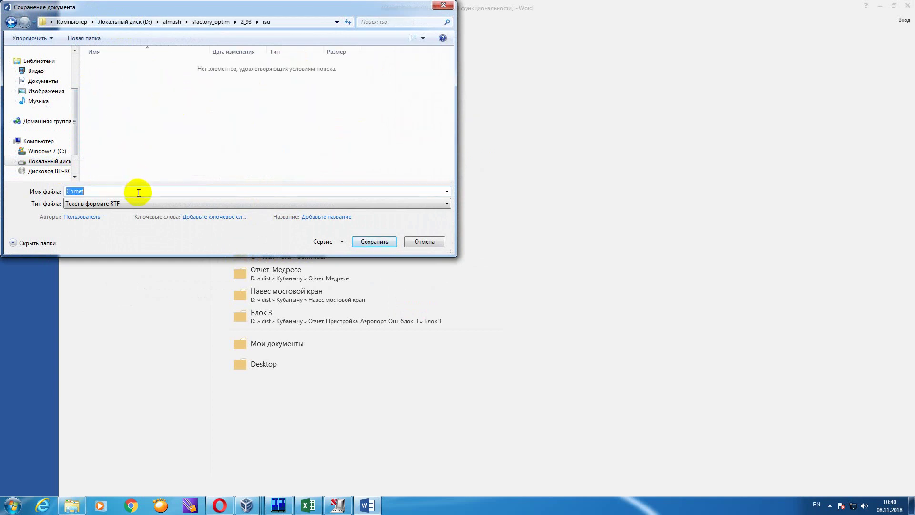
click(164, 203)
click(162, 213)
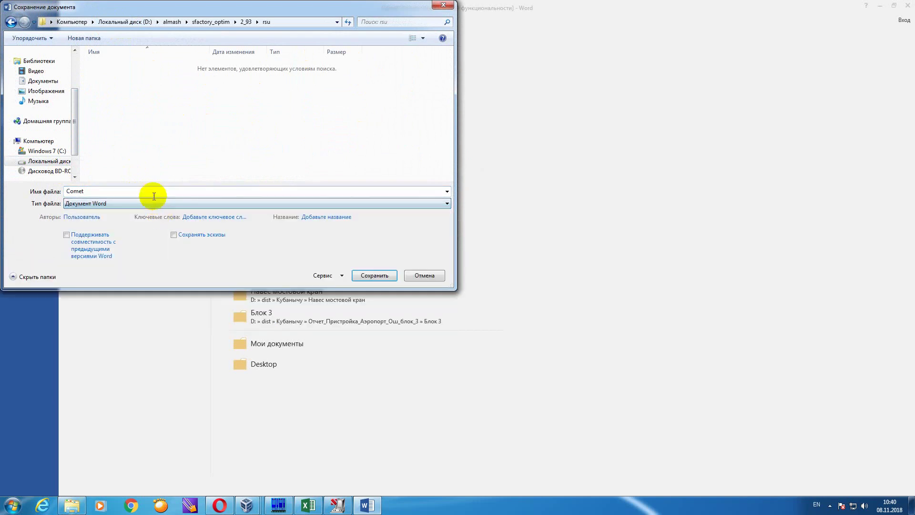
double_click(159, 191)
text(c)
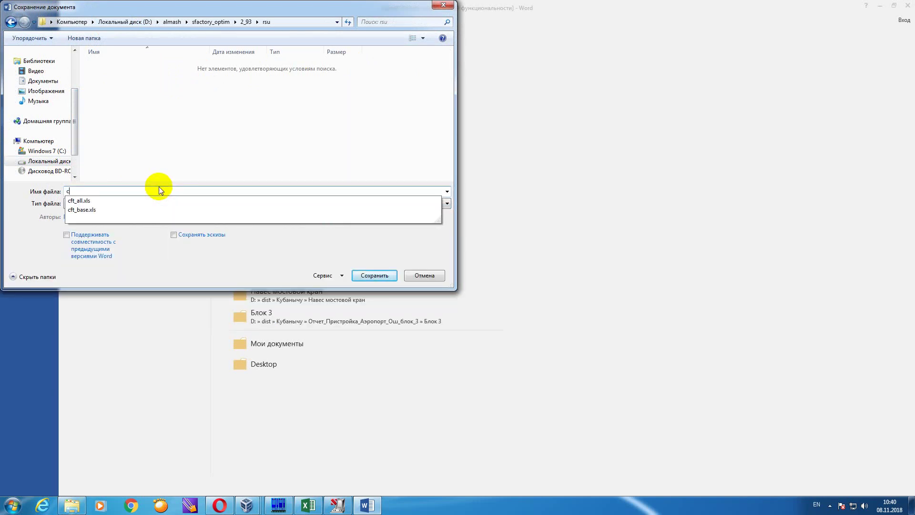
text(ft_base)
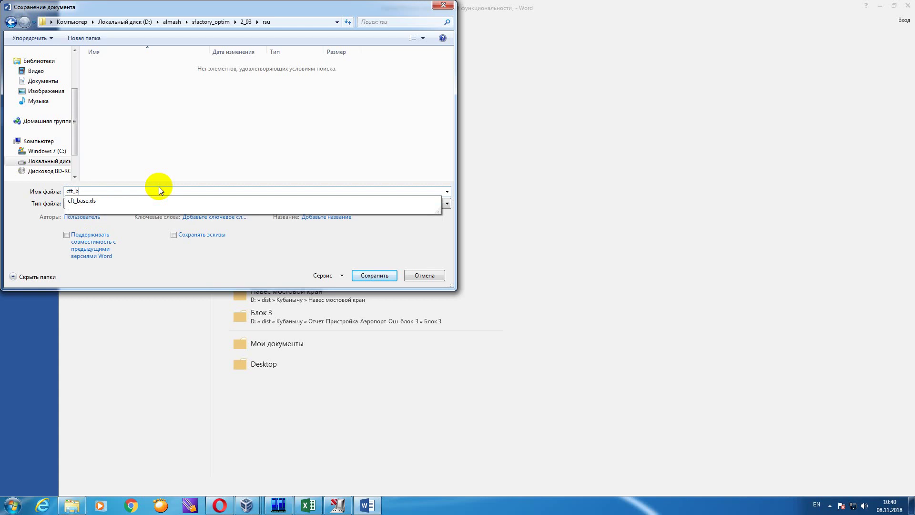
click(412, 227)
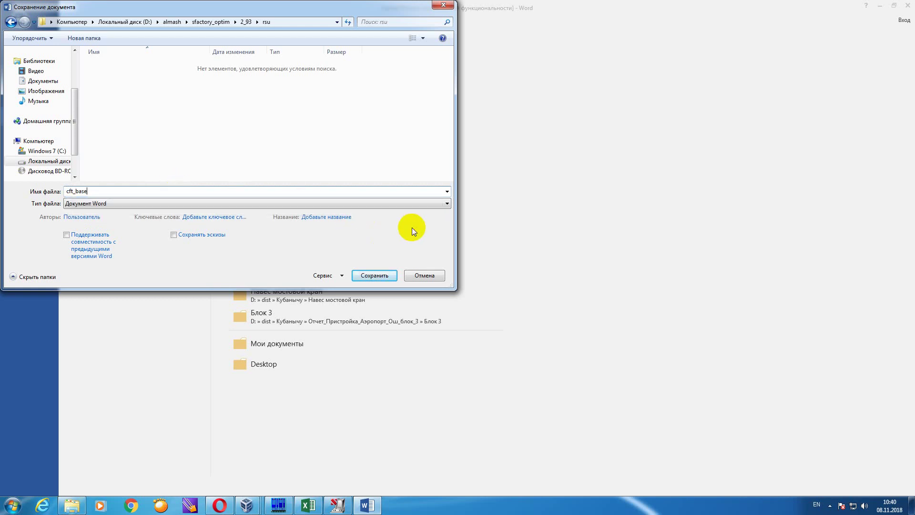
click(391, 278)
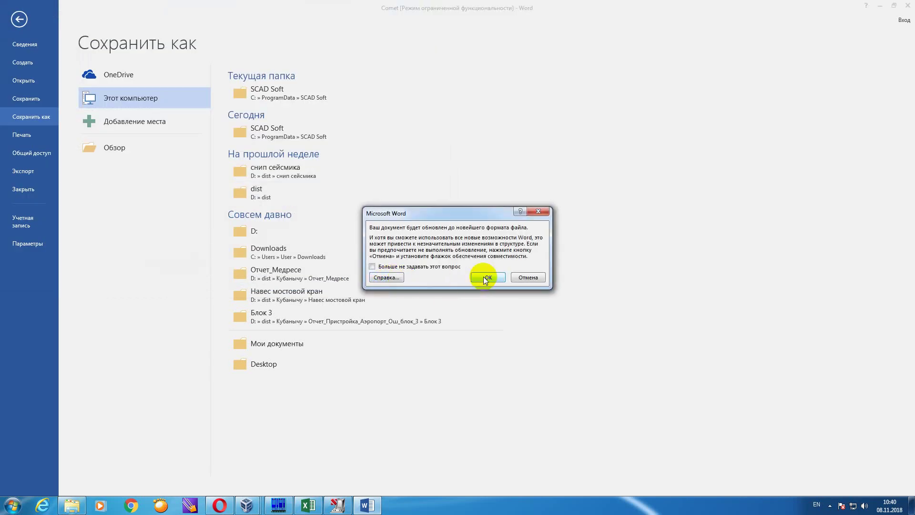
click(483, 277)
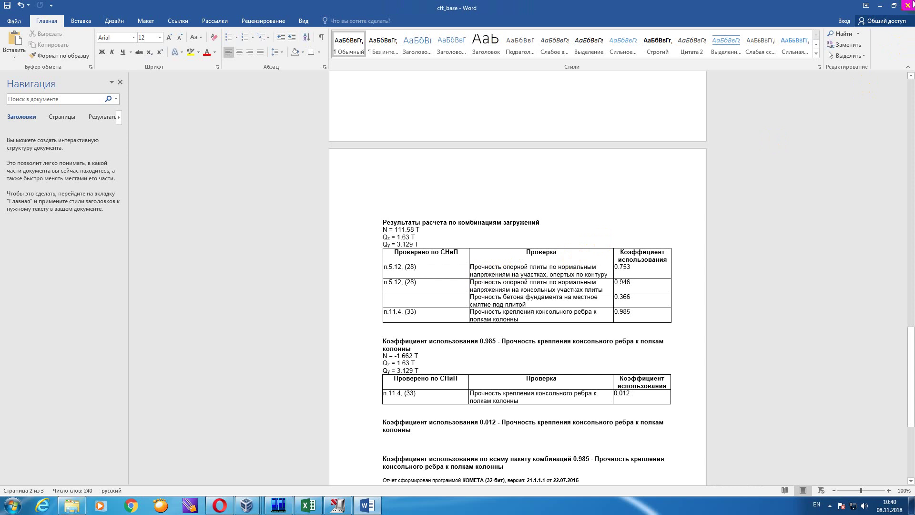
click(908, 5)
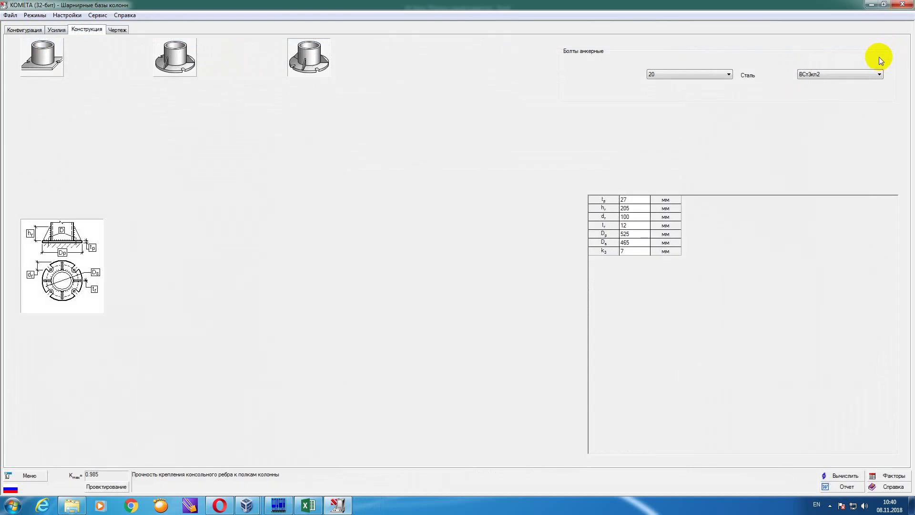
- Change the column type to channel (Швеллер) and assign section 20 from the sloped-flange channels of ГОСТ 8240-89
click(27, 30)
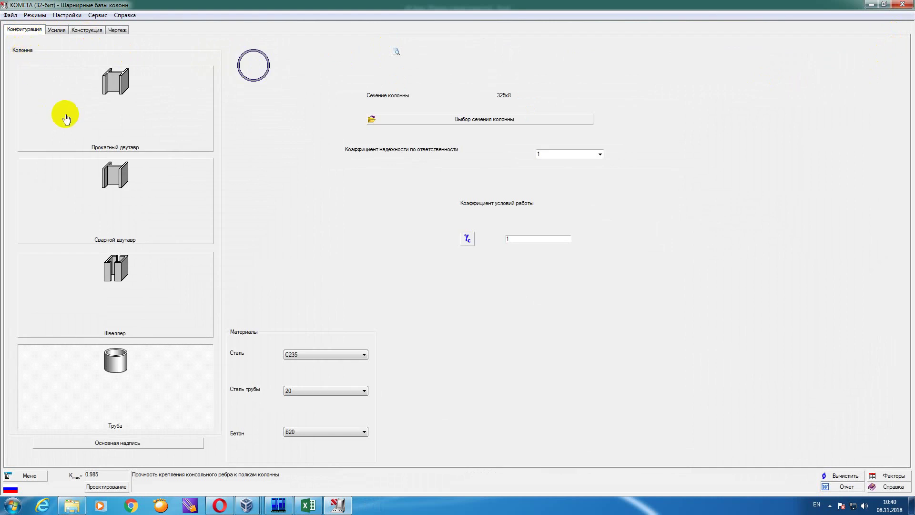
click(115, 269)
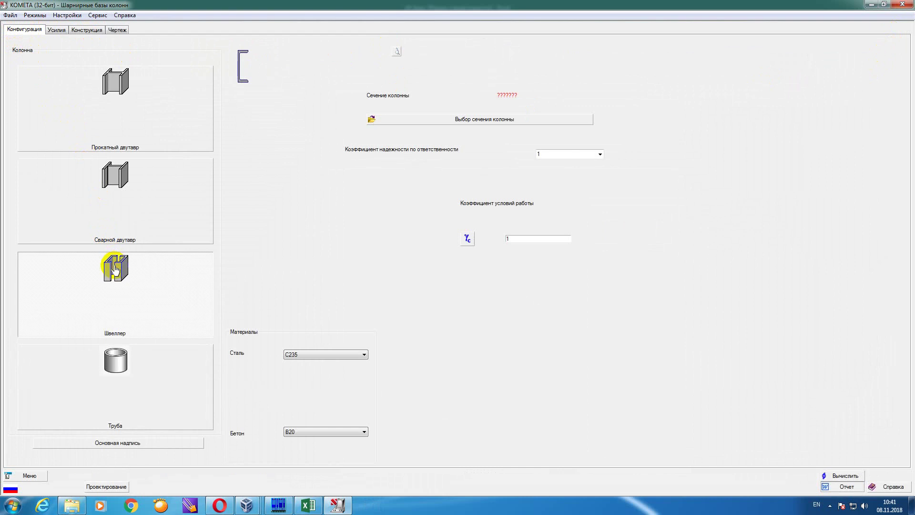
click(441, 119)
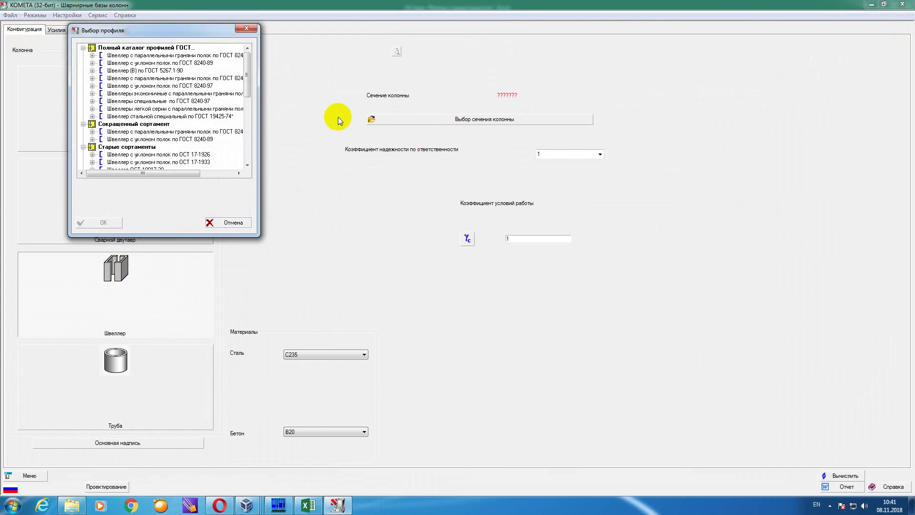
click(92, 63)
drag(246, 68, 245, 76)
click(120, 101)
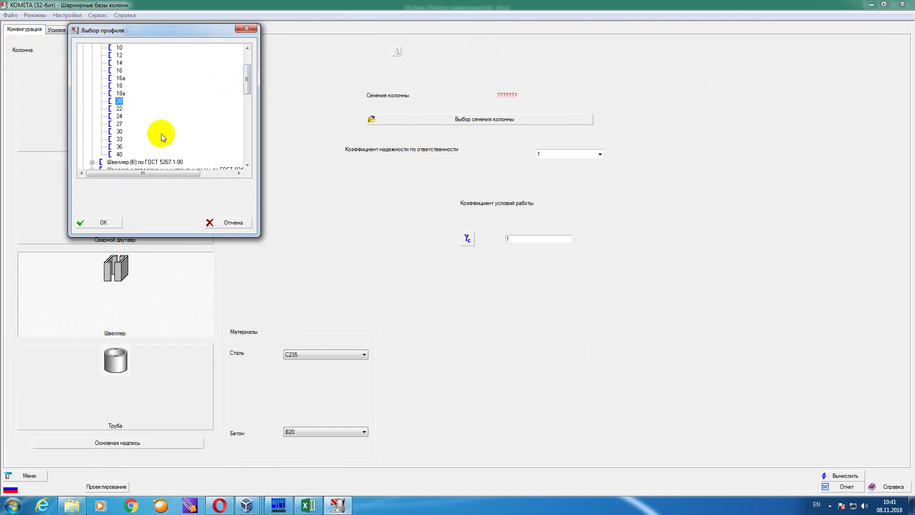
click(105, 222)
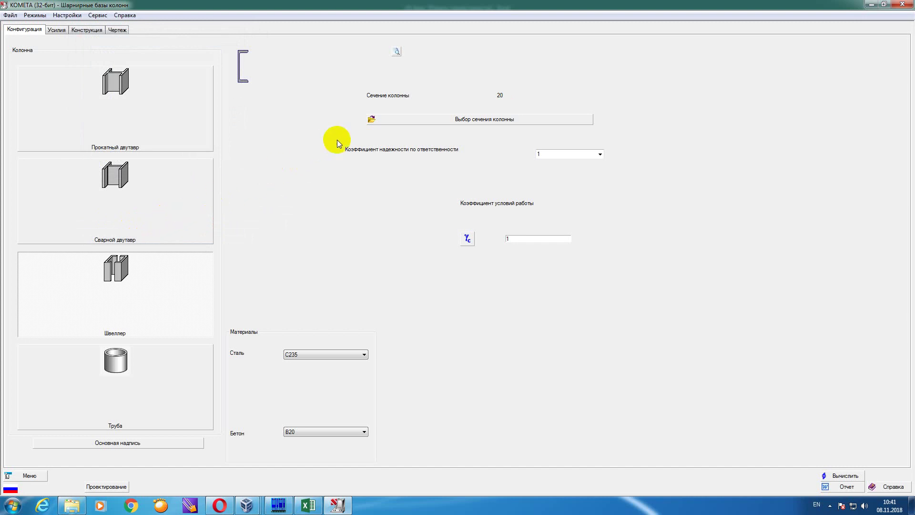
- Examine the load table and the base construction variants and dimensions for the channel column
click(57, 33)
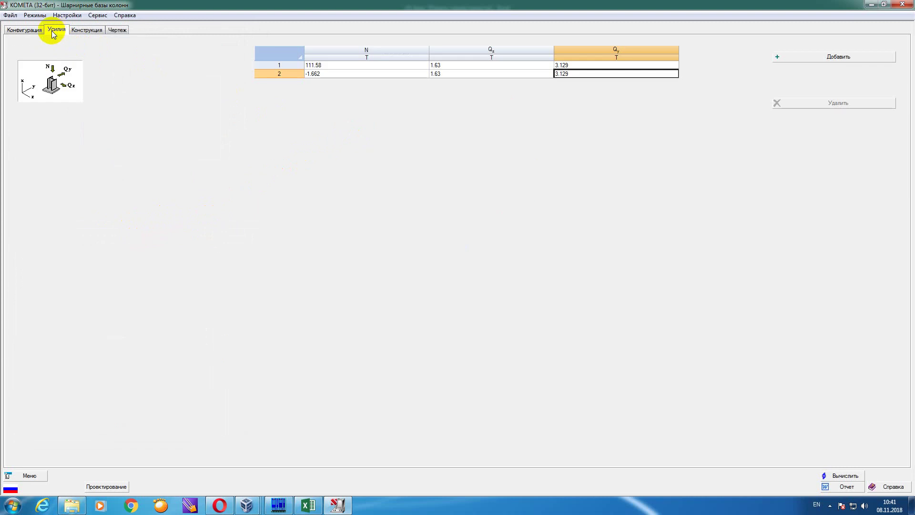
click(79, 31)
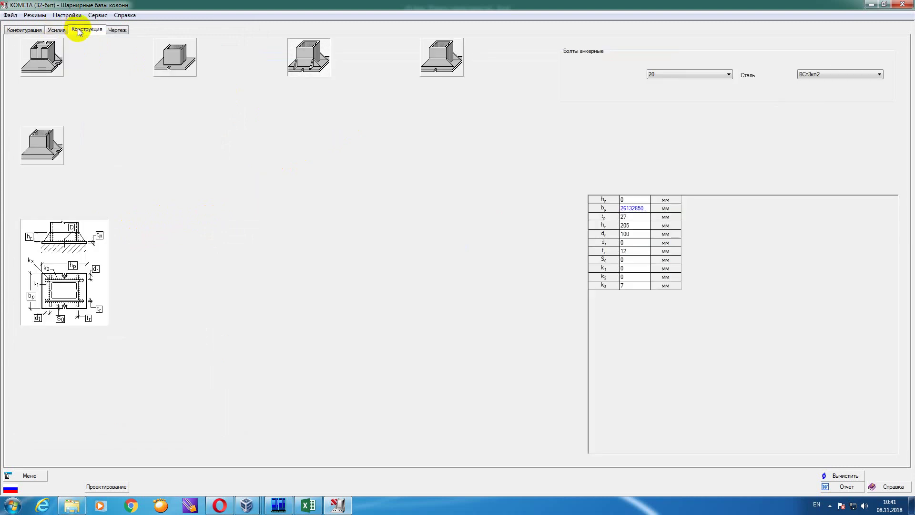
click(30, 30)
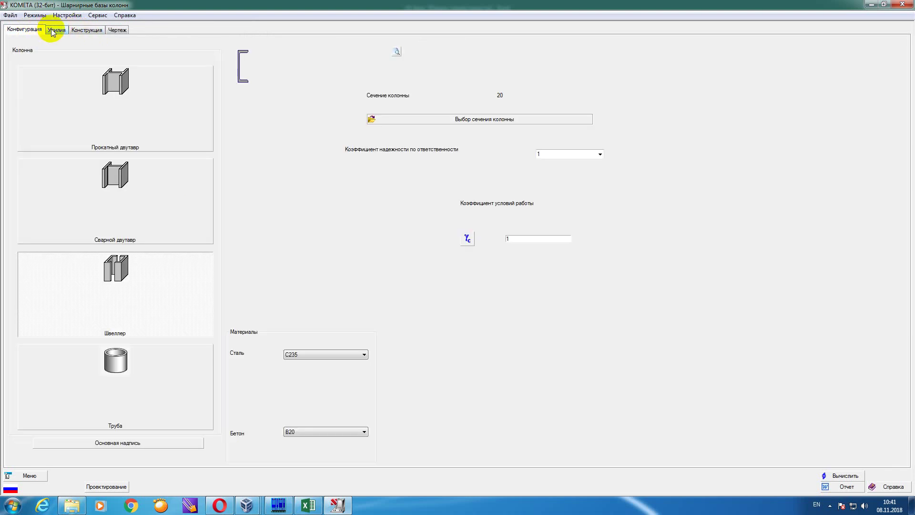
click(53, 32)
click(79, 31)
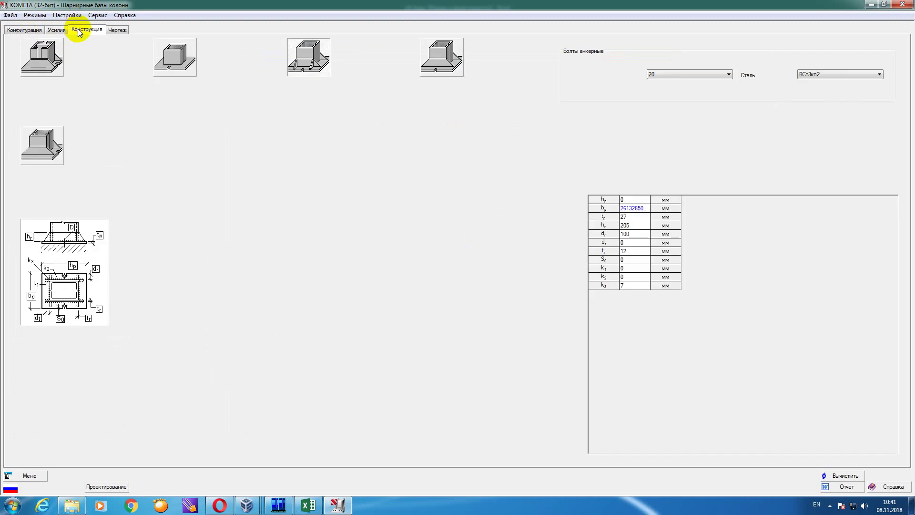
click(53, 32)
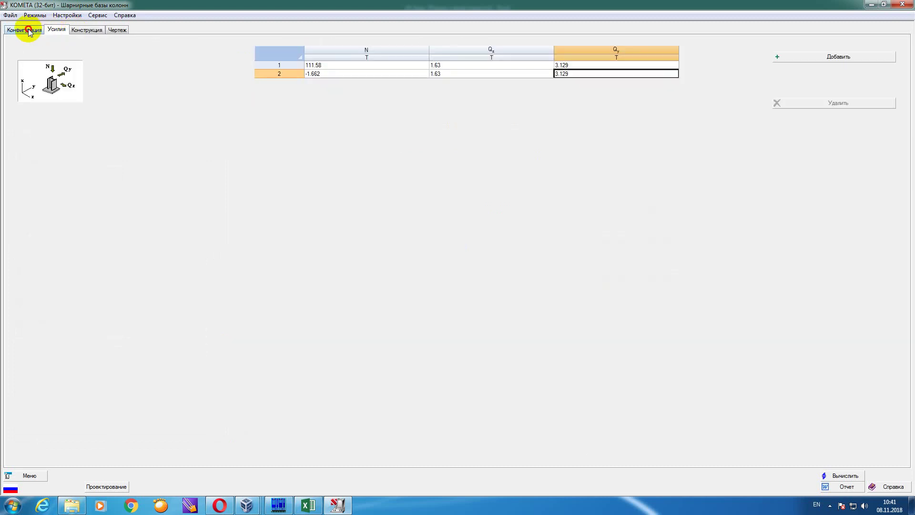
- Close the cft_base workbook in Excel and open the 2U20col_base workbook from the rsu folder
click(30, 32)
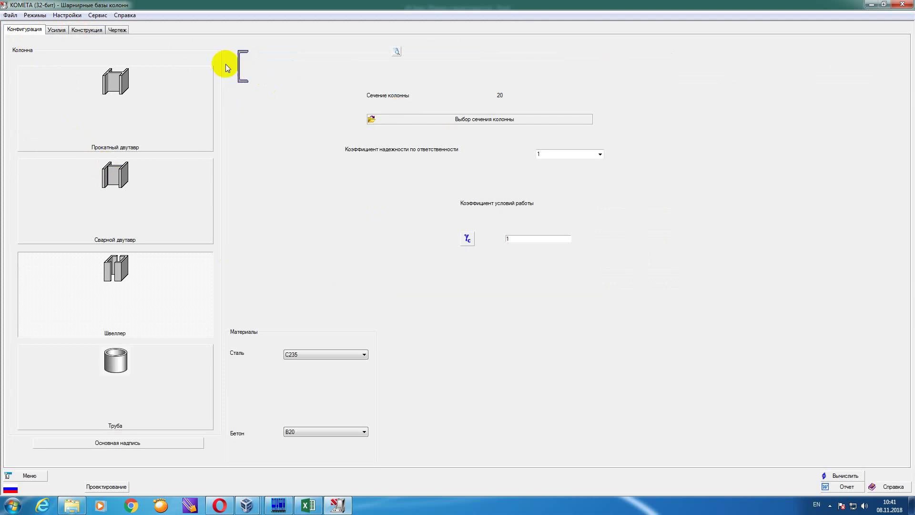
click(57, 30)
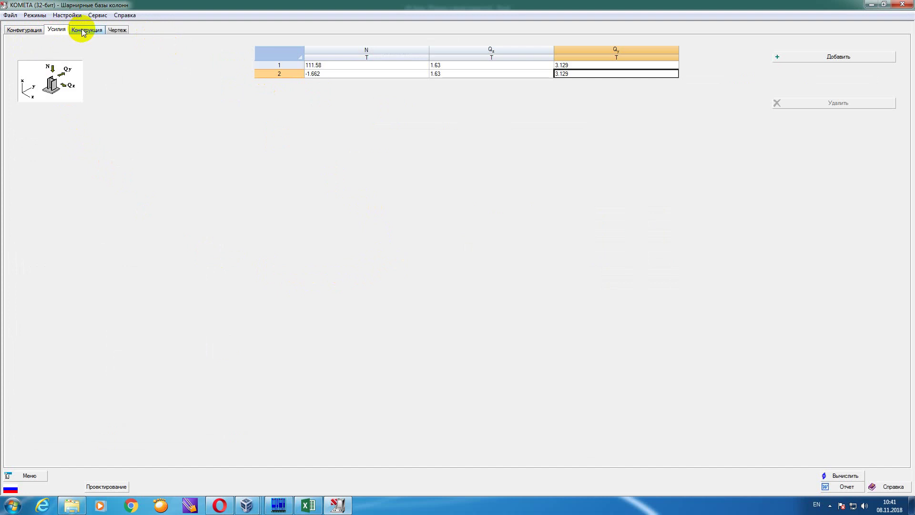
click(309, 504)
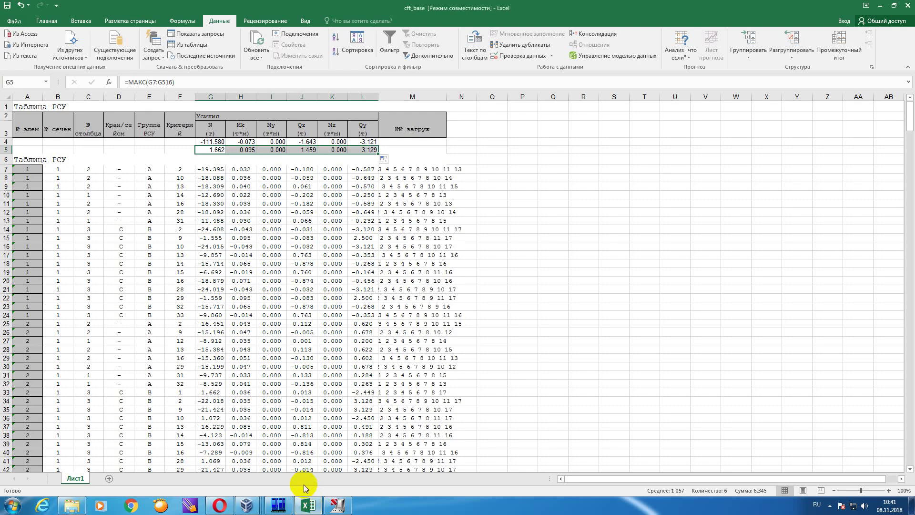
click(903, 5)
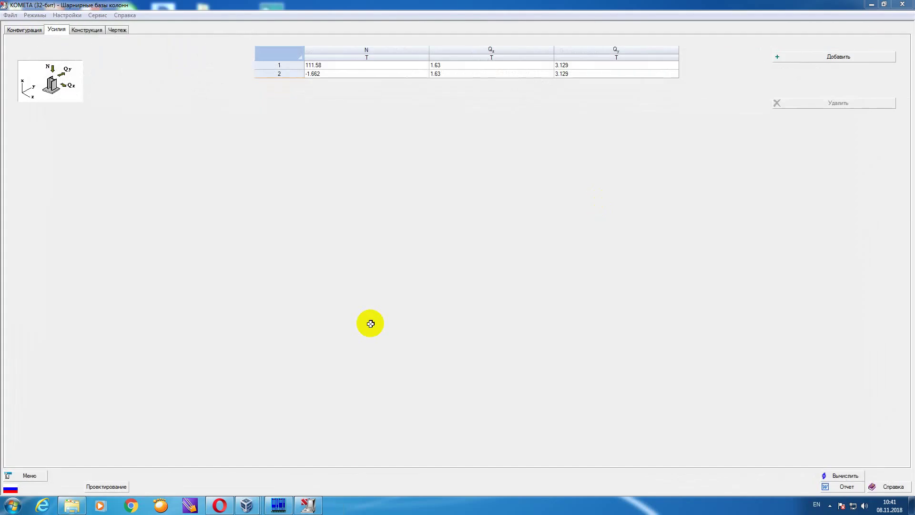
click(71, 505)
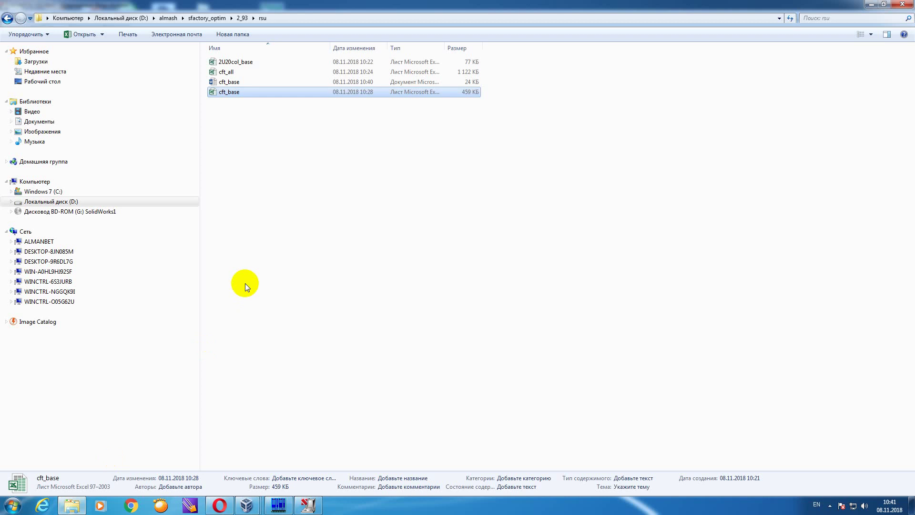
double_click(235, 61)
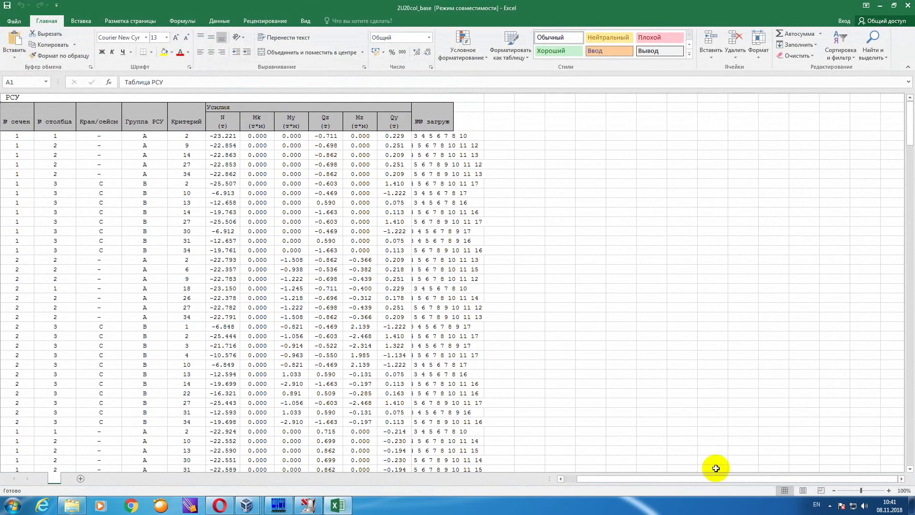
- Filter the force table so the section number column (№ сечен) shows only the value 1
click(55, 137)
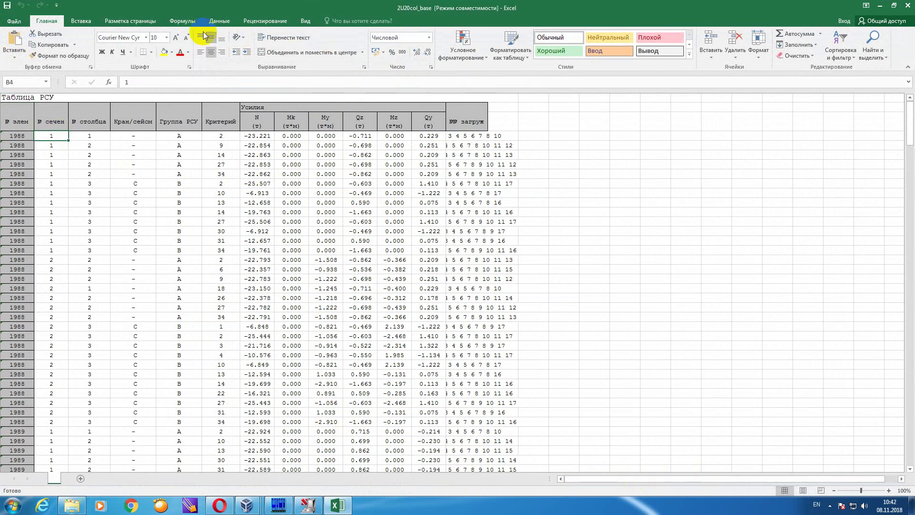
click(219, 21)
click(389, 43)
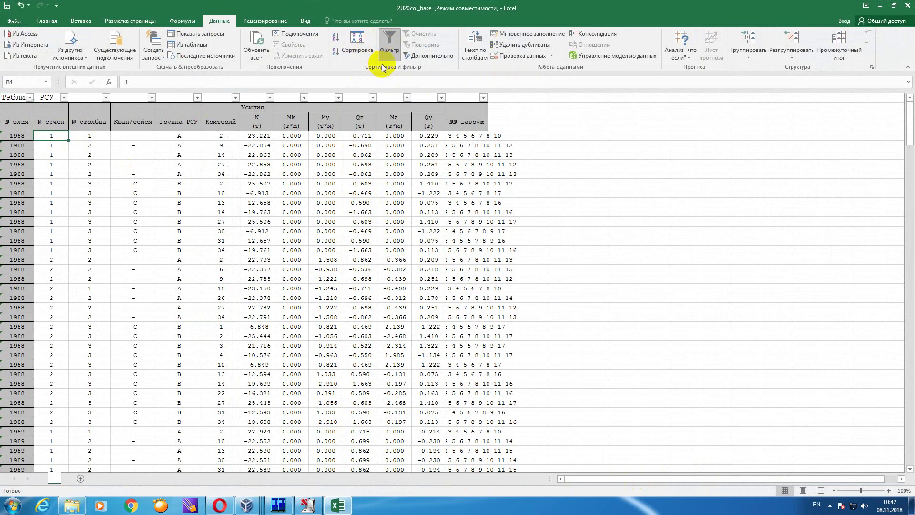
click(64, 97)
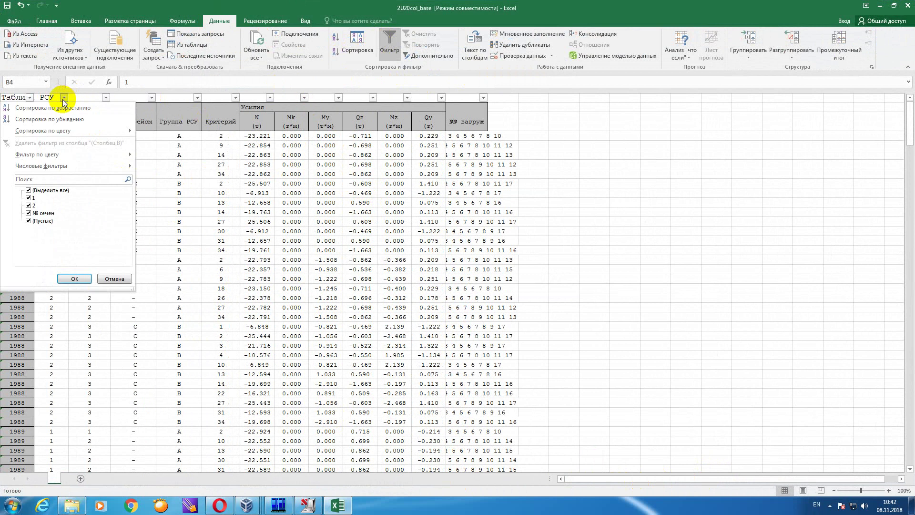
click(29, 206)
click(28, 213)
click(29, 220)
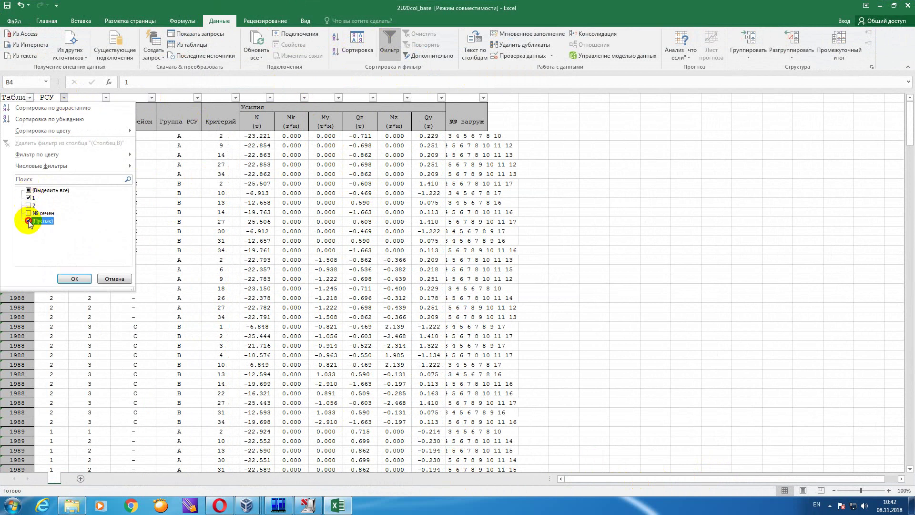
click(76, 278)
- Copy the filtered table to a new sheet starting at cell A8, pasting values with source formatting
key(ctrl+a)
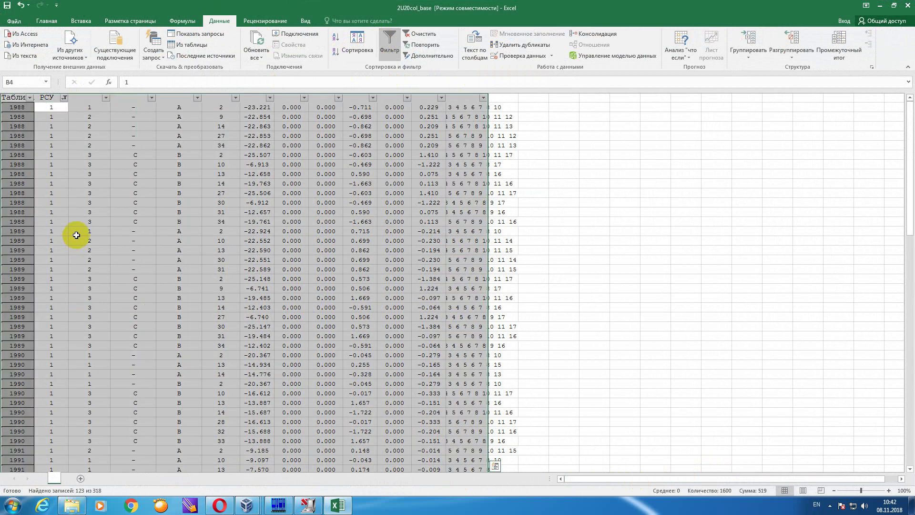
right_click(88, 185)
click(90, 198)
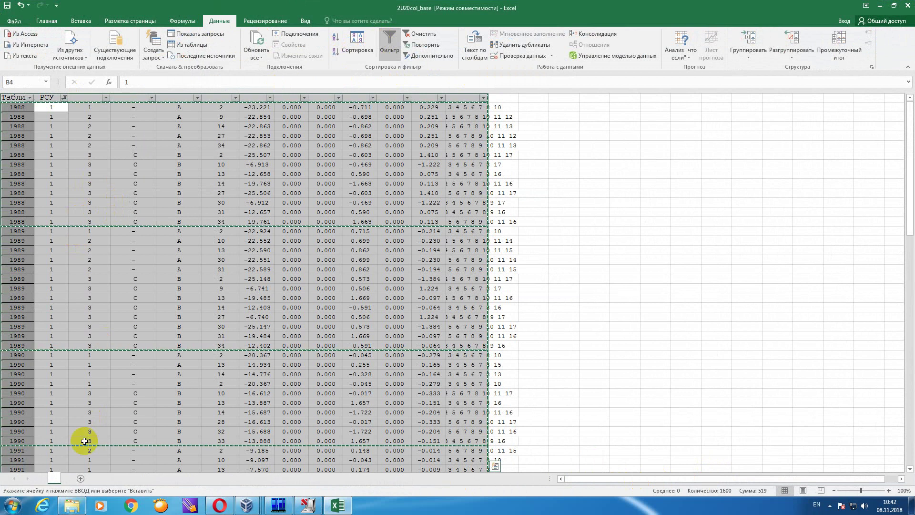
click(81, 478)
click(24, 160)
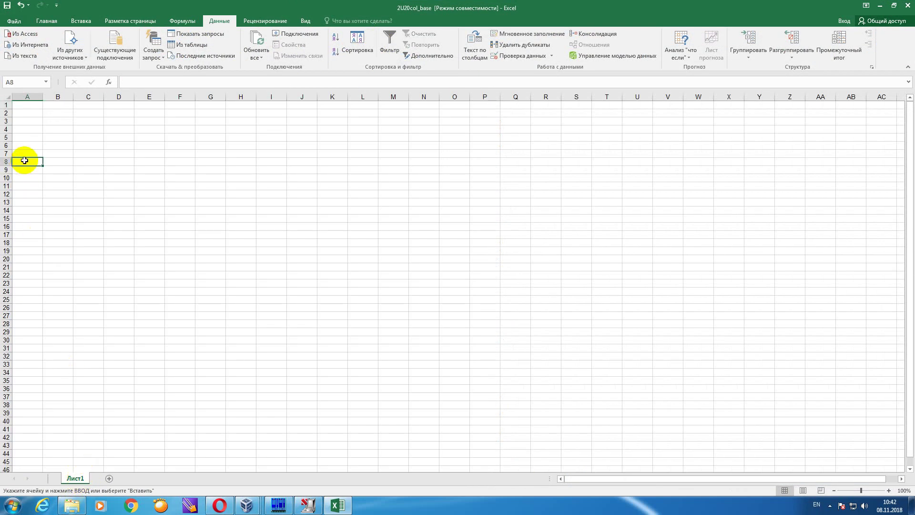
right_click(24, 160)
mouse_move(62, 216)
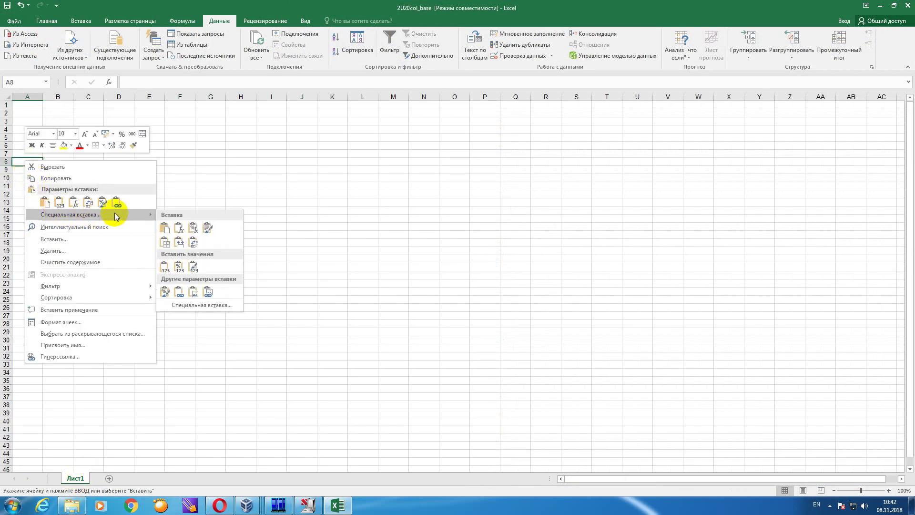
click(190, 263)
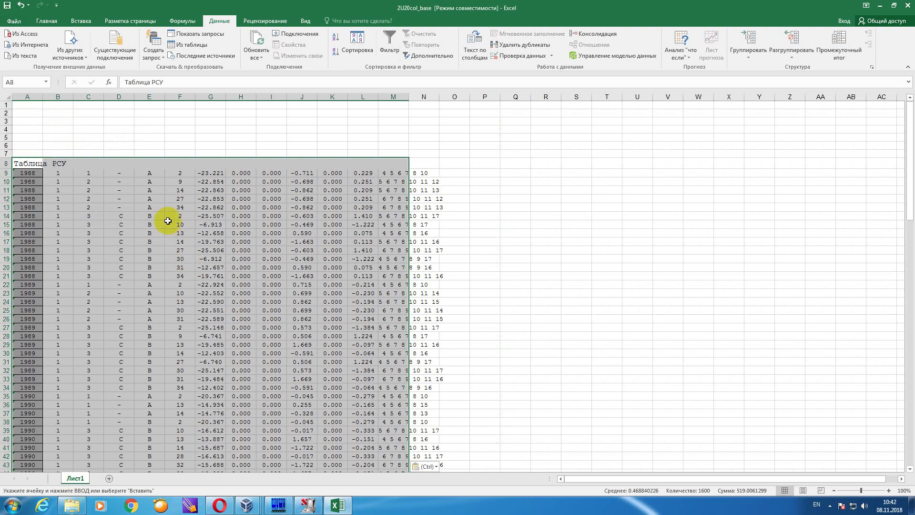
- Remove the filter from the source sheet and copy its title and header rows to cell A1 of Лист1
click(54, 479)
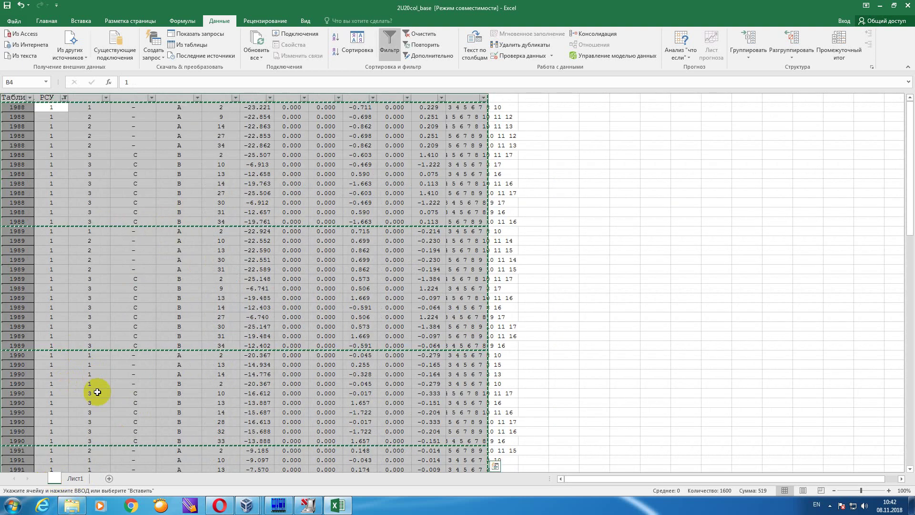
click(59, 116)
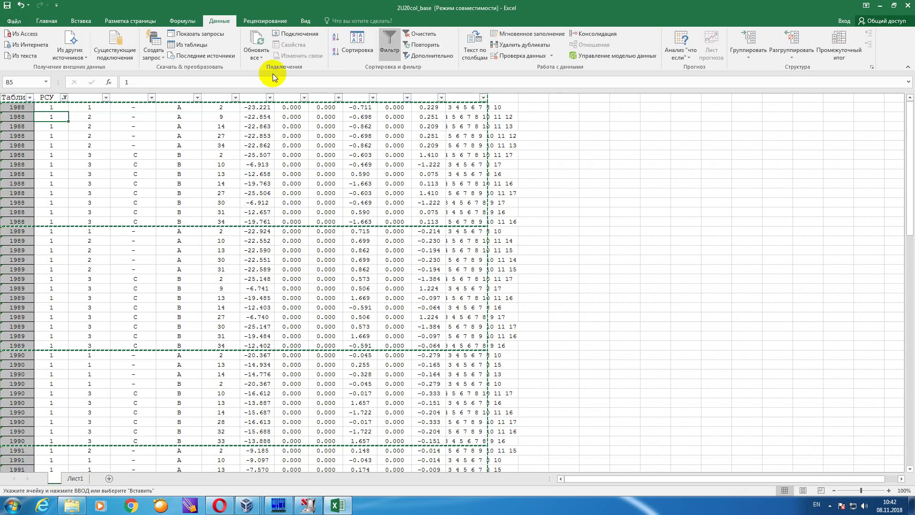
click(388, 41)
drag(19, 96, 473, 126)
right_click(474, 125)
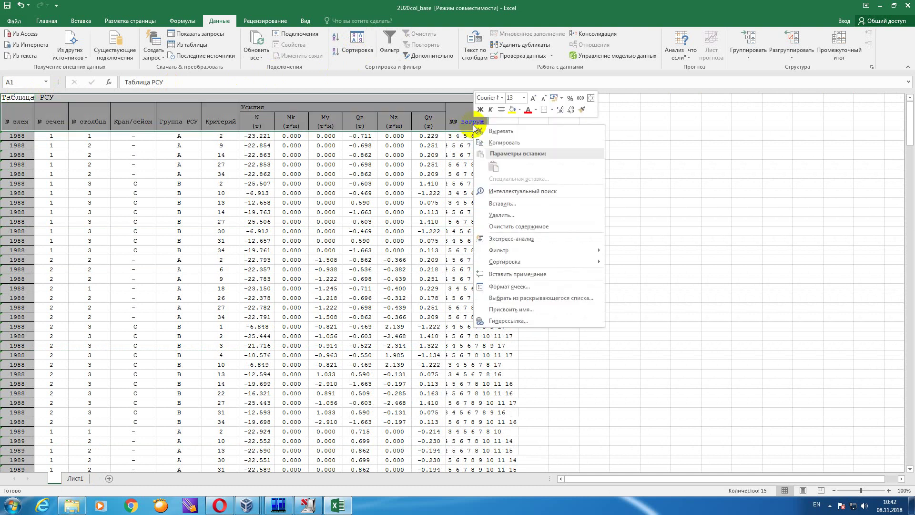
click(500, 142)
click(74, 478)
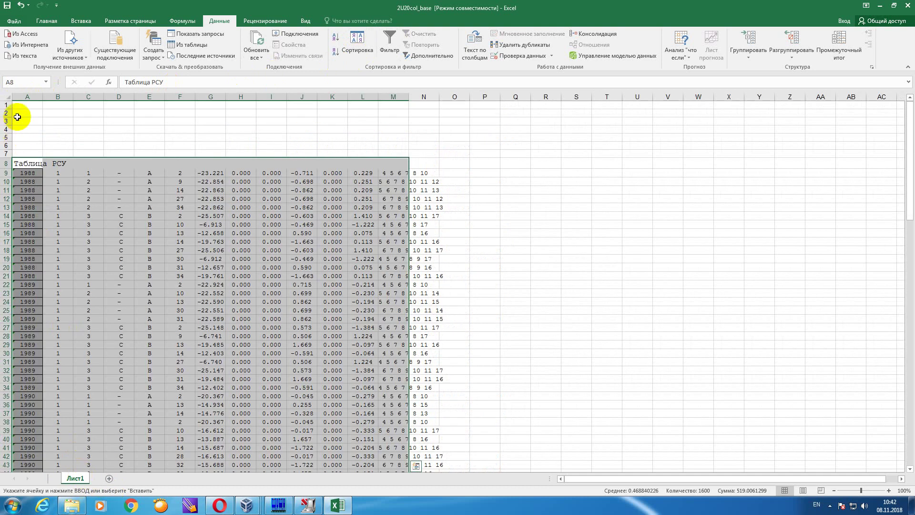
click(25, 104)
key(ctrl+v)
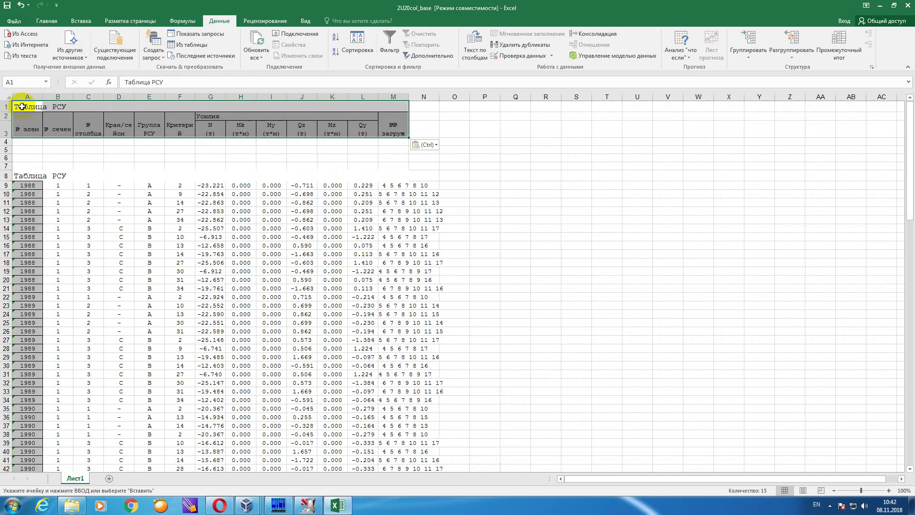
- Enter =МИН(G9:G131) in cell G4 and fill the formula across to L4 for all force columns
click(213, 142)
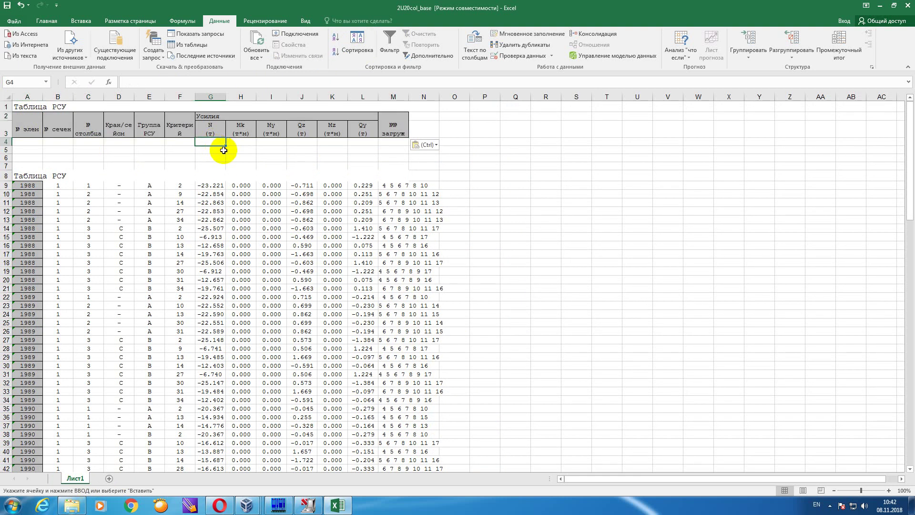
text(=)
key(alt+shift)
text(МИН)
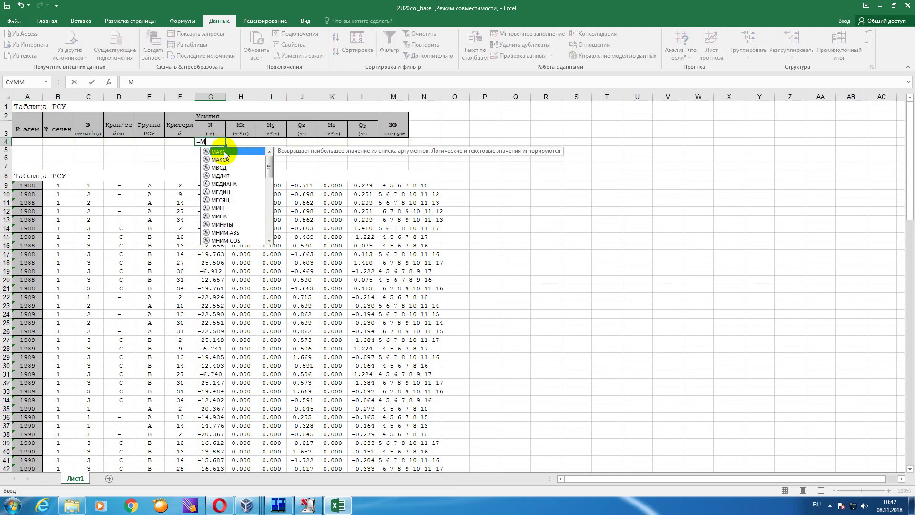
double_click(224, 153)
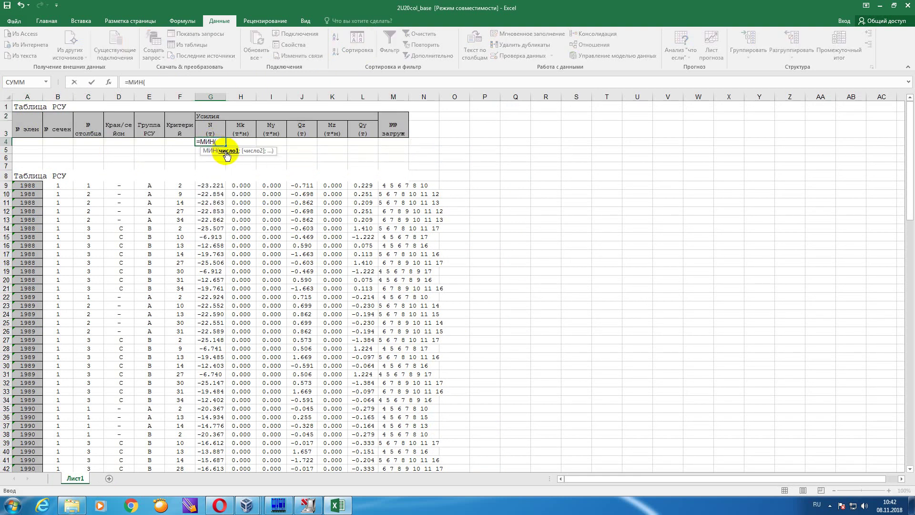
click(210, 186)
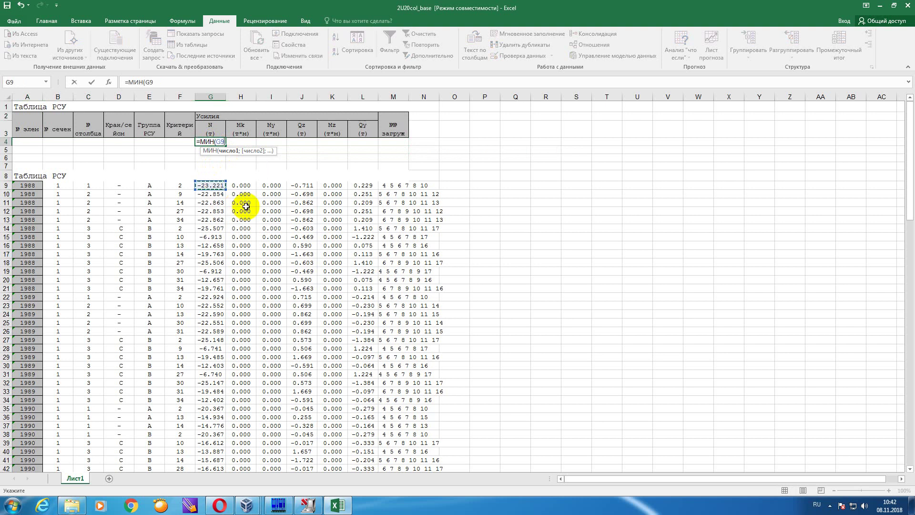
key(shift+Down)
key(shift+Down)
key(shift+Down)
key(shift+Down)
key(shift+Down)
key(shift+Down)
key(shift+Down)
key(shift+Down)
key(shift+Down)
key(shift+Down)
key(shift+Down)
key(shift+Down)
key(shift+Down)
key(shift+Down)
key(shift+Down)
key(shift+Down)
key(shift+Down)
key(shift+Down)
key(shift+Down)
key(shift+Down)
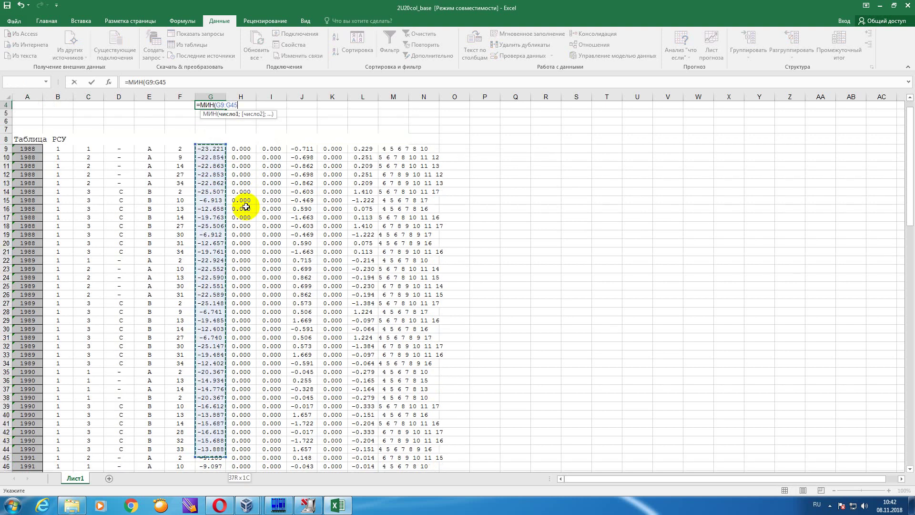
key(shift+Down)
key(shift+Down)
key(shift+Down)
key(shift+Down)
key(shift+Down)
key(shift+Down)
key(shift+Down)
key(shift+Down)
key(shift+Down)
key(shift+Down)
key(shift+Down)
key(shift+Down)
key(shift+Down)
key(shift+Down)
key(shift+Down)
key(shift+Down)
key(shift+Down)
key(shift+Down)
key(shift+Down)
key(shift+Down)
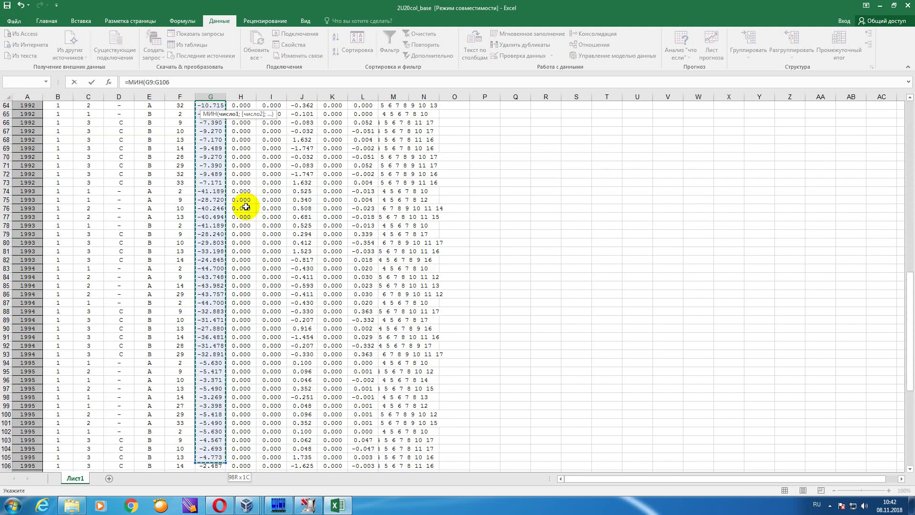
key(shift+Down)
key(shift+Down)
key(shift+Down)
key(shift+Down)
key(shift+Down)
key(shift+Down)
key(shift+Down)
key(shift+Down)
key(shift+Down)
key(shift+Down)
key(shift+Down)
key(shift+Down)
key(shift+Down)
key(shift+Down)
key(shift+Down)
key(shift+Down)
key(shift+Down)
key(shift+Down)
key(shift+Down)
key(shift+Down)
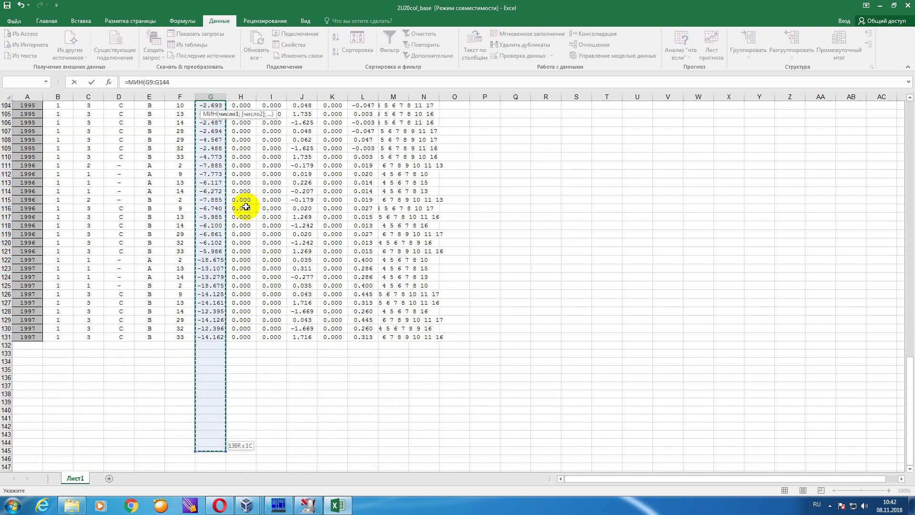
key(shift+Up)
key(shift+Up)
key(shift+Up)
key(shift+Up)
key(shift+Up)
key(shift+Up)
key(shift+Up)
key(shift+Up)
key(shift+Up)
key(shift+Up)
key(shift+Up)
key(shift+Up)
key(shift+Up)
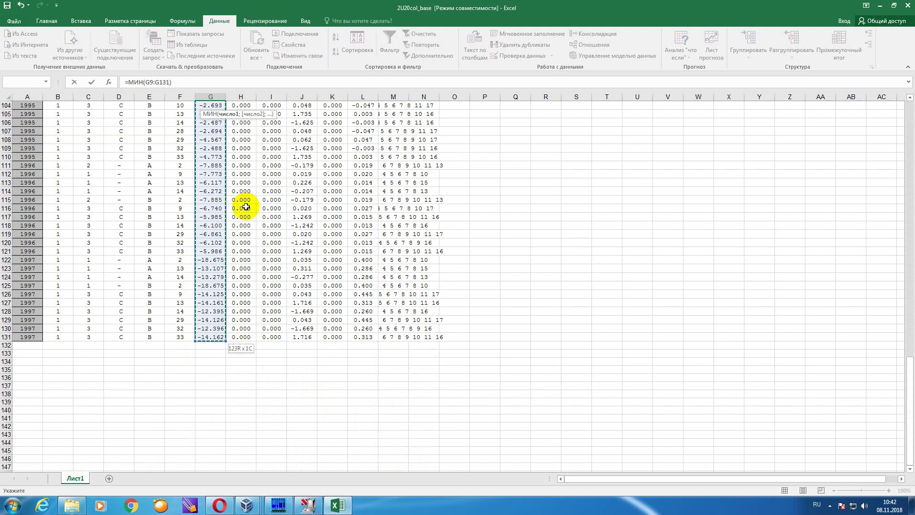
key(Return)
scroll(243, 205, up, 10)
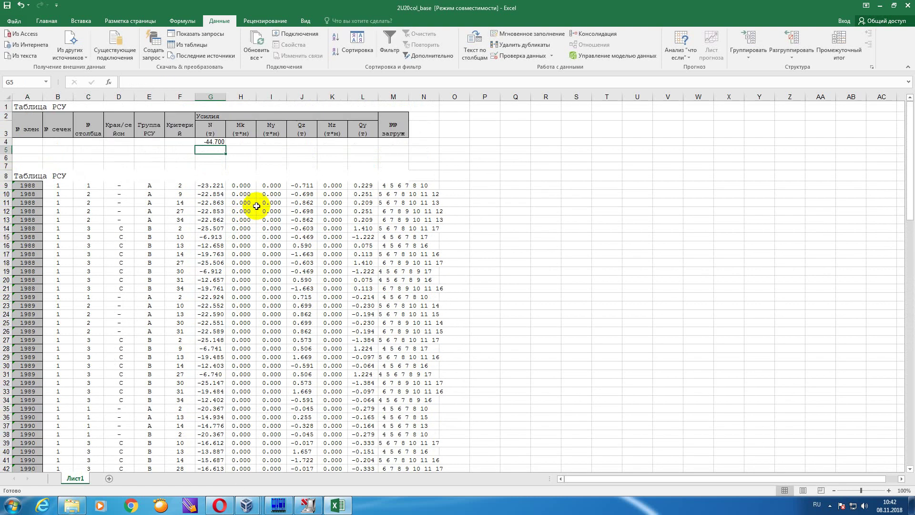
click(224, 143)
drag(226, 146, 375, 144)
- Copy the formula =МИН(G9:G131) from cell G4 into cell G5
click(214, 143)
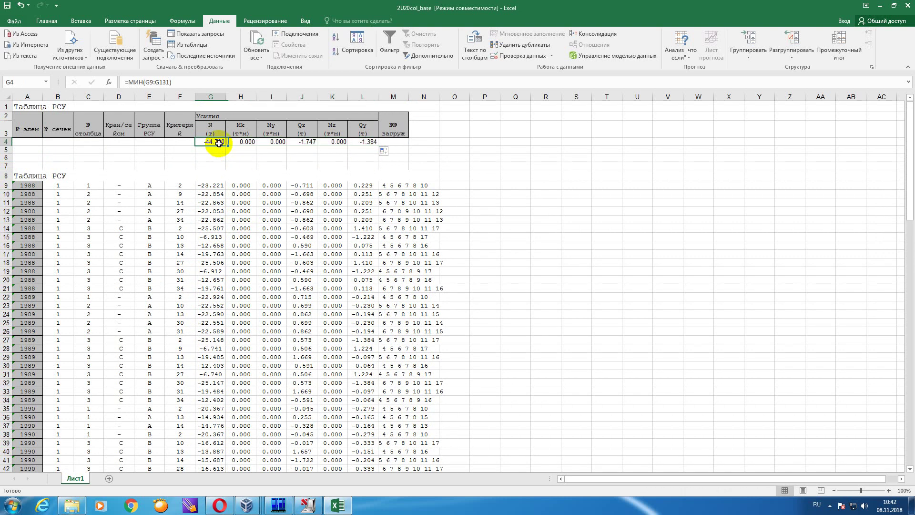
drag(177, 83, 122, 82)
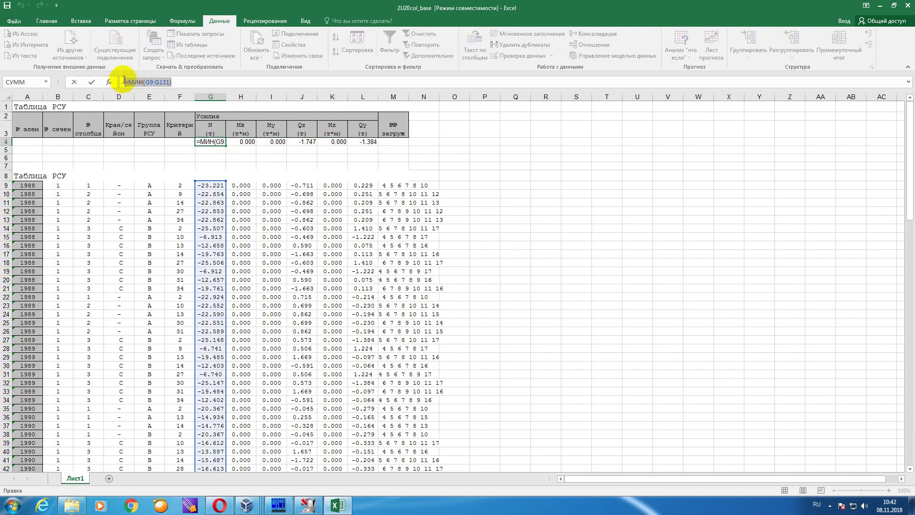
right_click(122, 84)
click(136, 97)
key(Return)
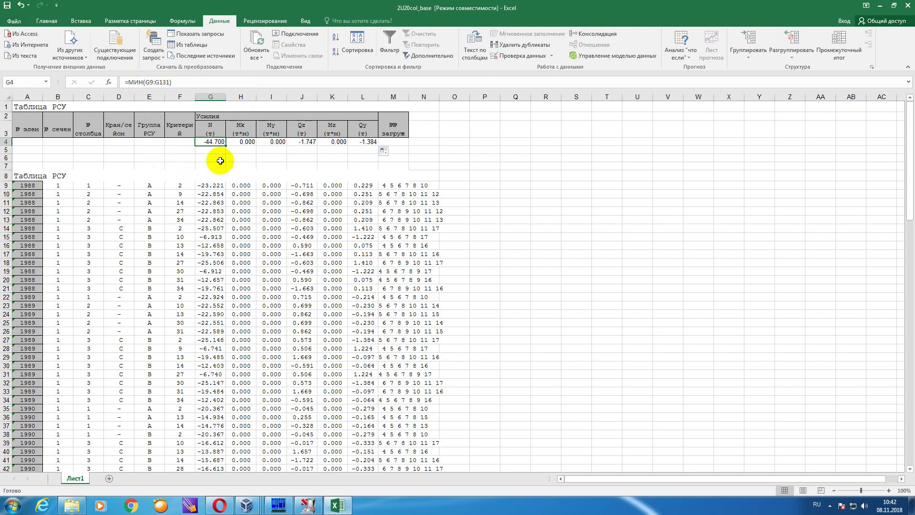
click(180, 83)
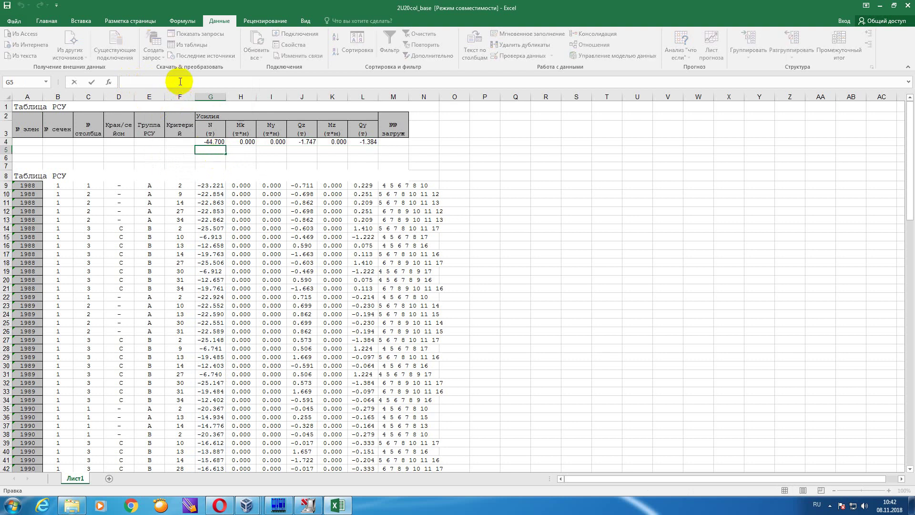
key(ctrl+v)
- Change the formula in G5 to =МАКС(G9:G131) and fill it across to L5 for all force columns
key(Left)
key(Left)
key(Left)
key(Left)
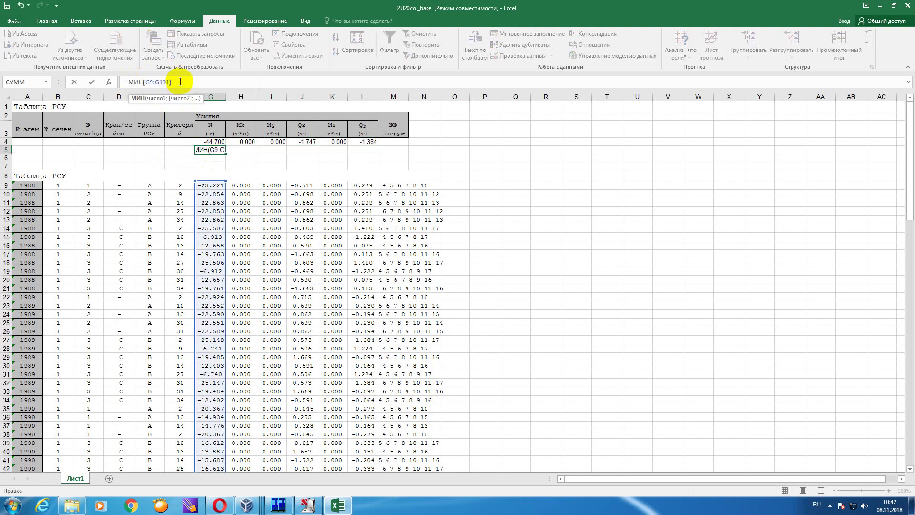
key(BackSpace)
key(BackSpace)
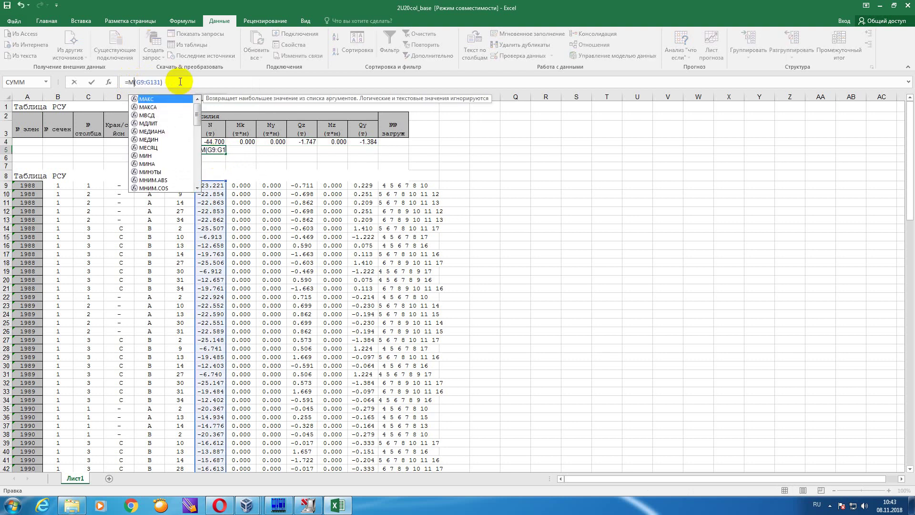
key(alt+shift)
text(FR)
key(BackSpace)
key(alt+shift)
text(АКС)
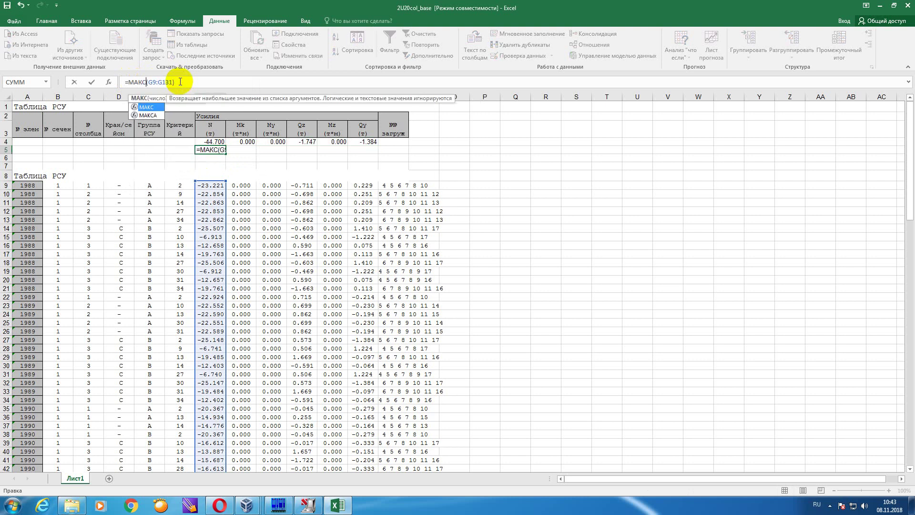
key(Return)
click(218, 148)
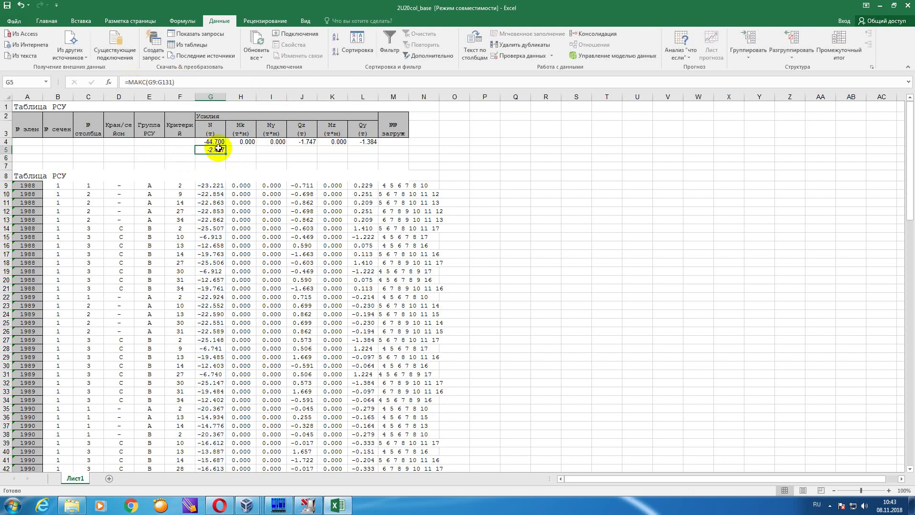
drag(225, 153, 376, 149)
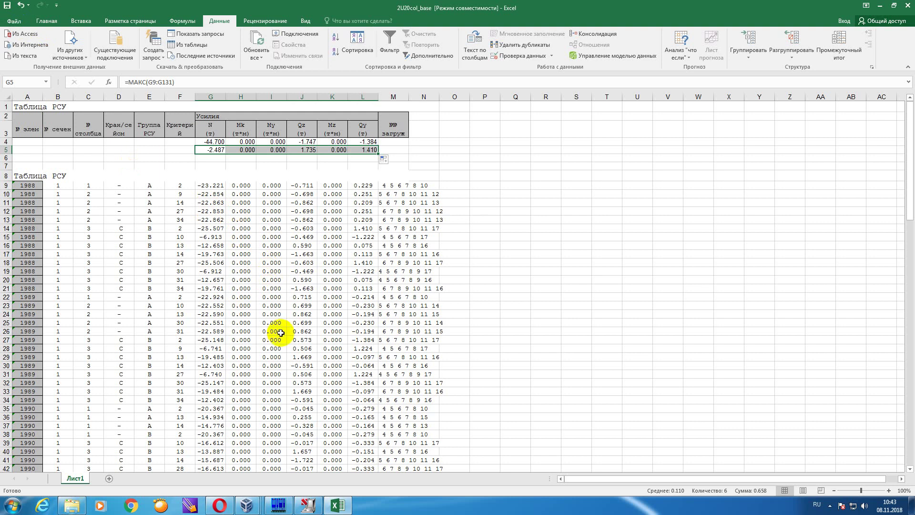
- Switch to KOMETA and set the first force row to N 44.7 T and Qx 1.747 T, using the Excel extremes
click(314, 507)
click(356, 73)
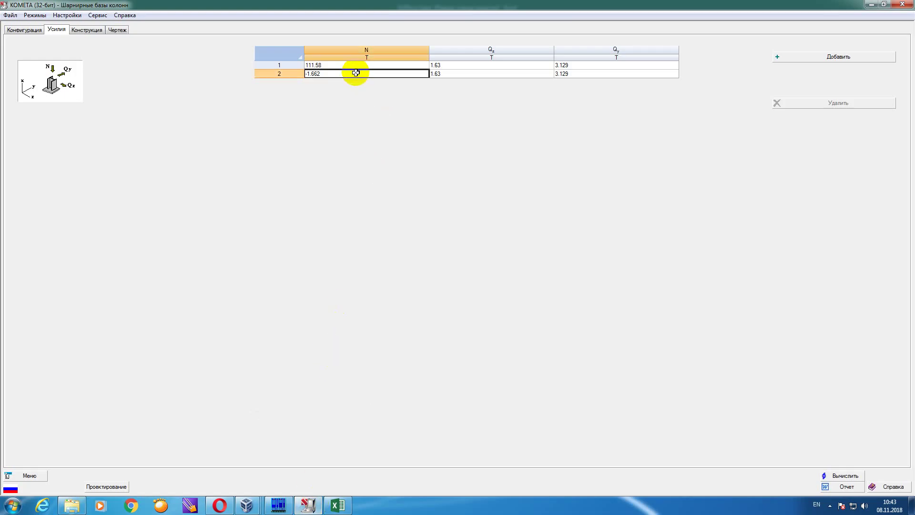
click(379, 62)
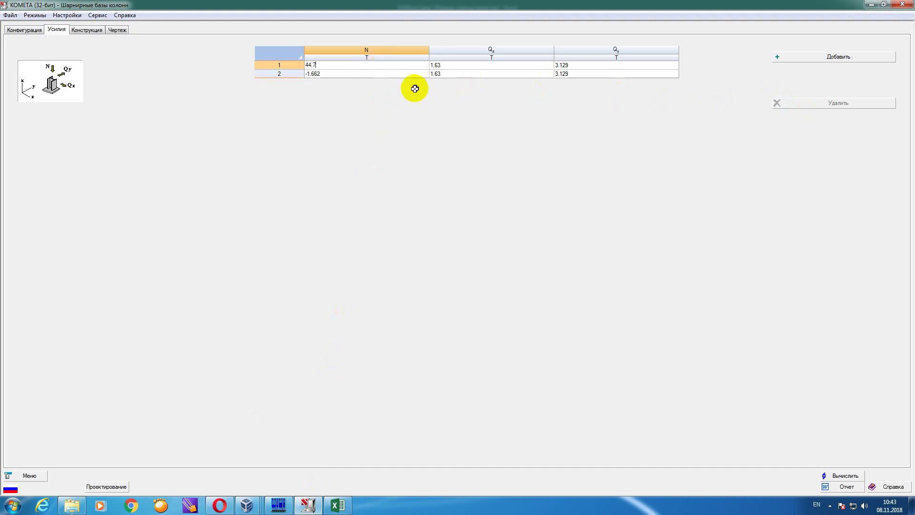
click(465, 65)
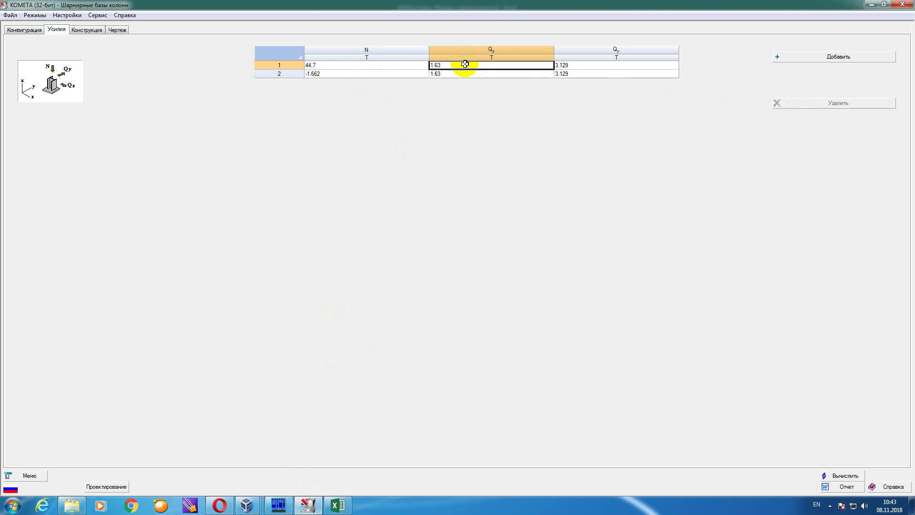
click(337, 504)
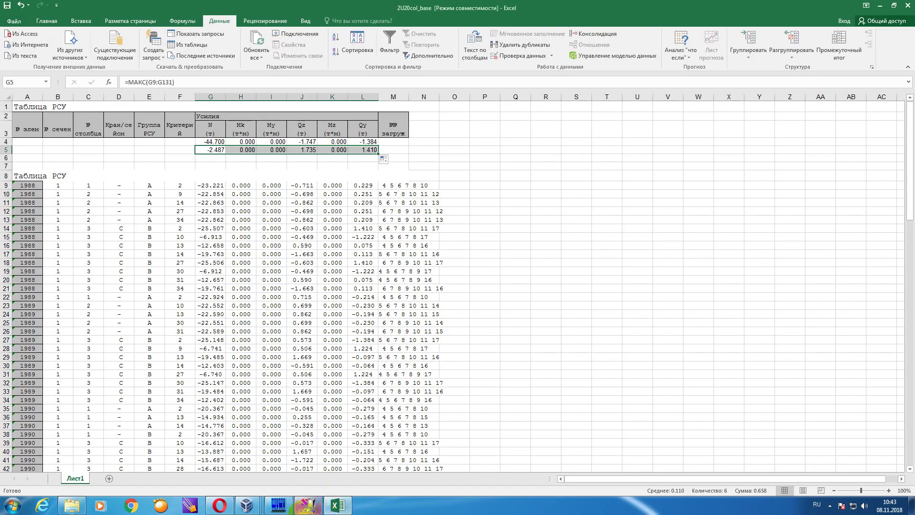
click(308, 505)
double_click(474, 66)
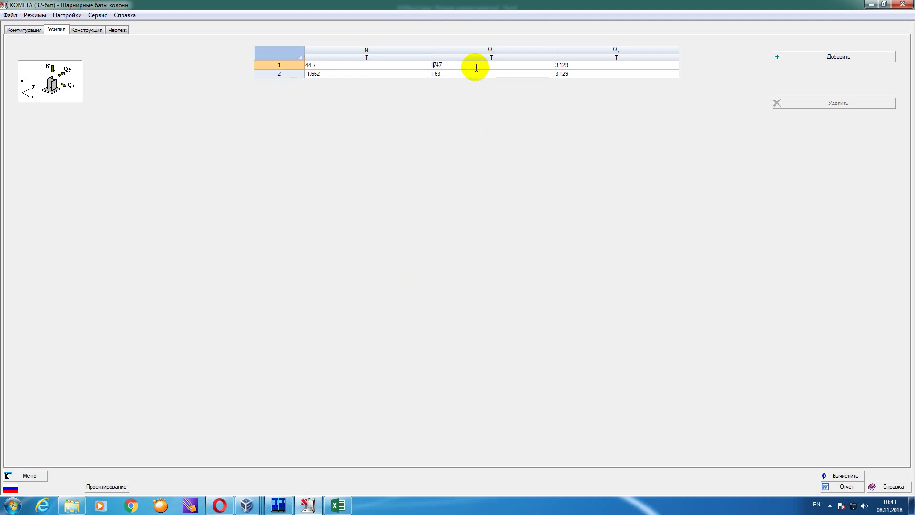
key(Return)
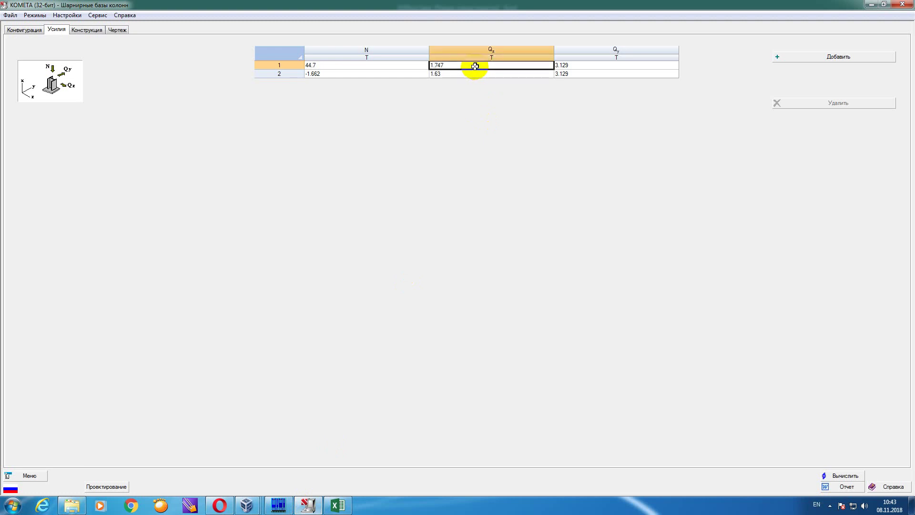
- Set N, Qx and Qy in the second force row to 0
double_click(354, 75)
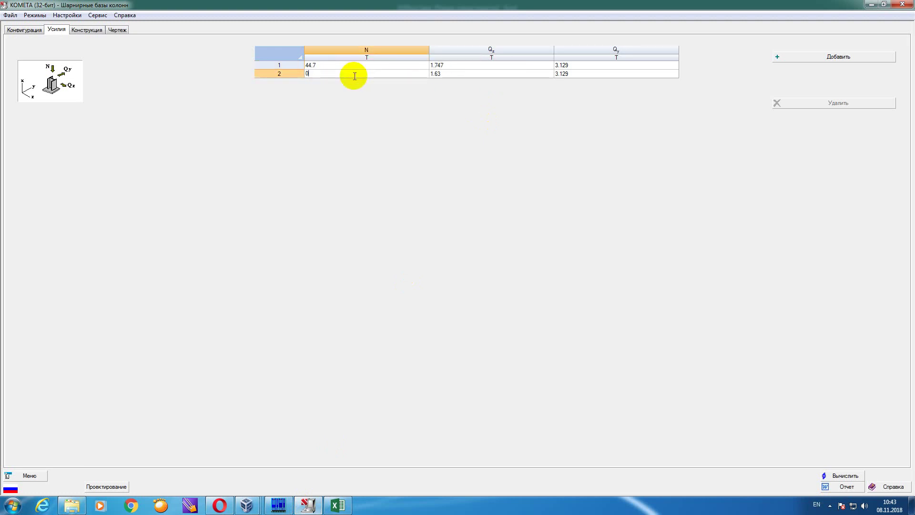
key(Return)
double_click(457, 74)
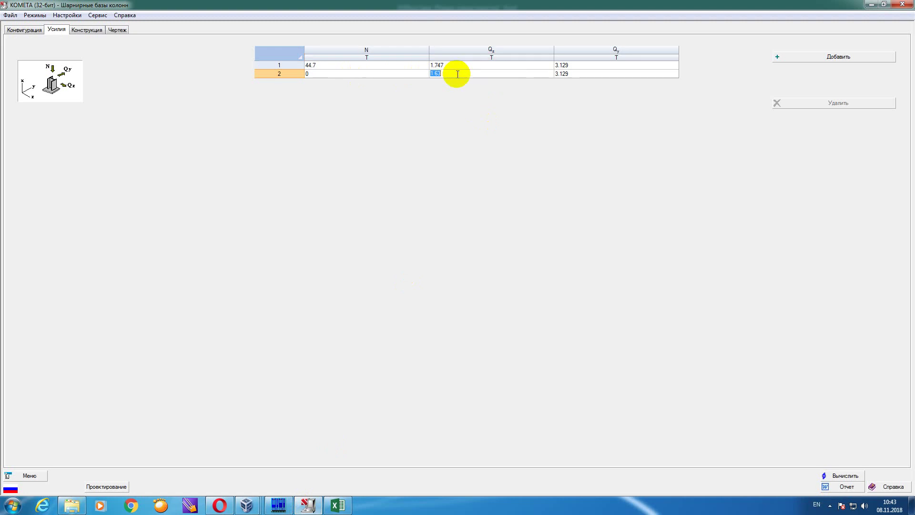
text(0)
key(Return)
double_click(587, 72)
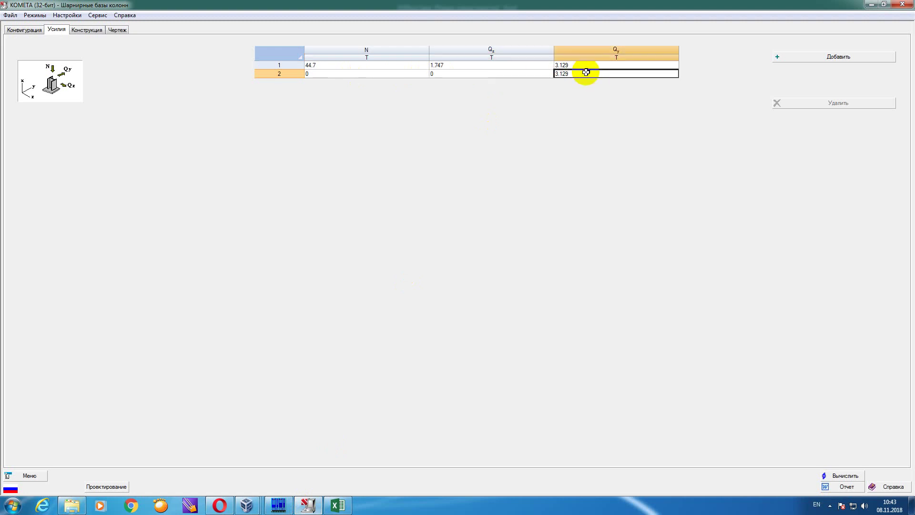
text(0)
key(Return)
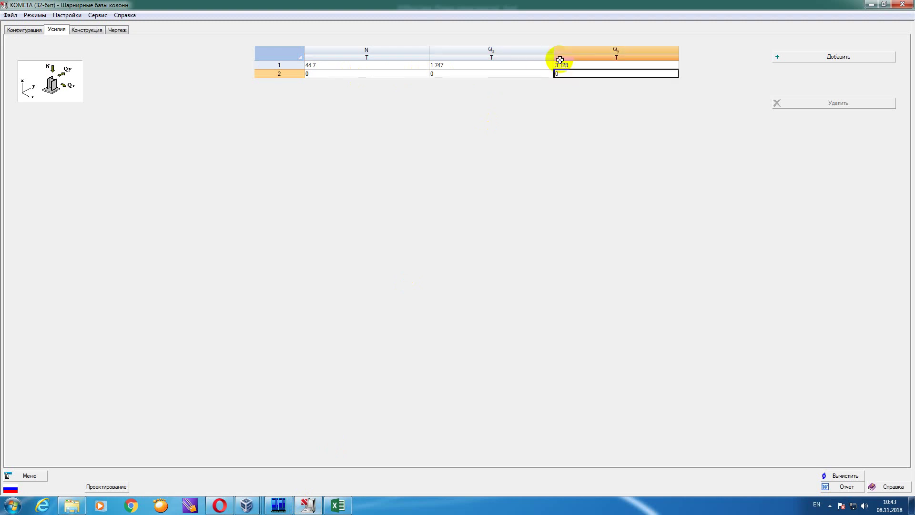
- Look up the largest absolute Qy in the Excel extremes and set Qy in KOMETA's first force row to 1.410 T
click(577, 65)
click(337, 505)
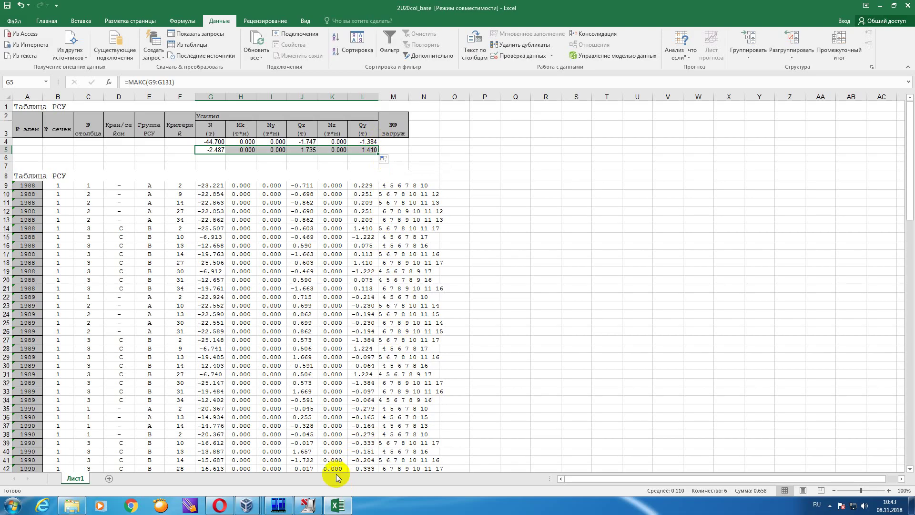
click(308, 504)
click(569, 66)
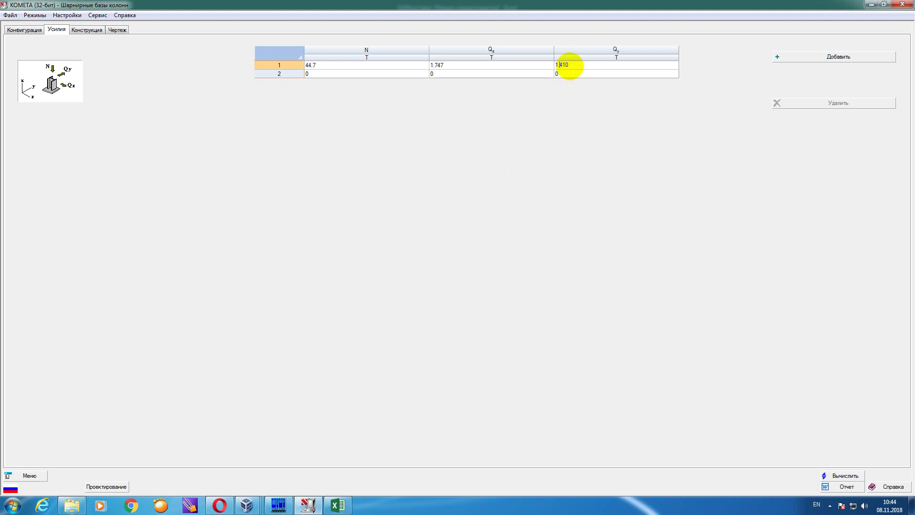
key(Return)
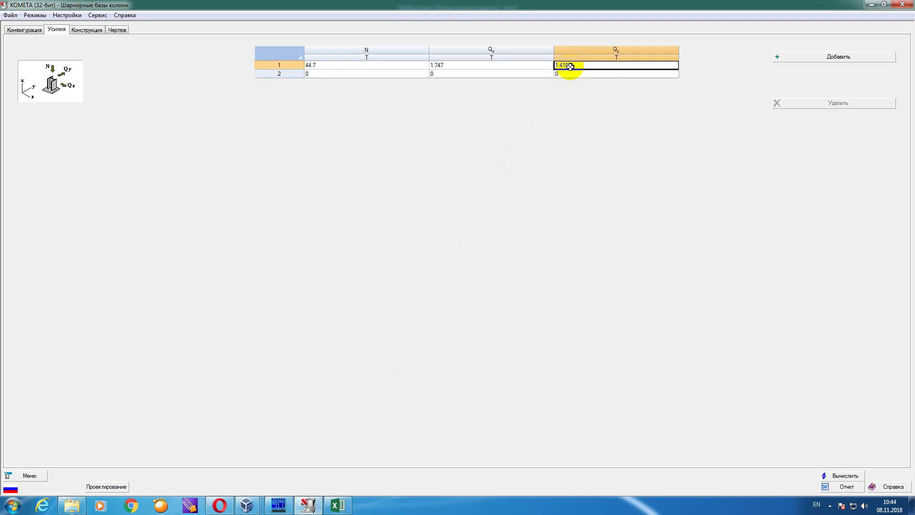
- Run the automatic design of the column base construction, ignoring the maximum weld leg message
click(87, 30)
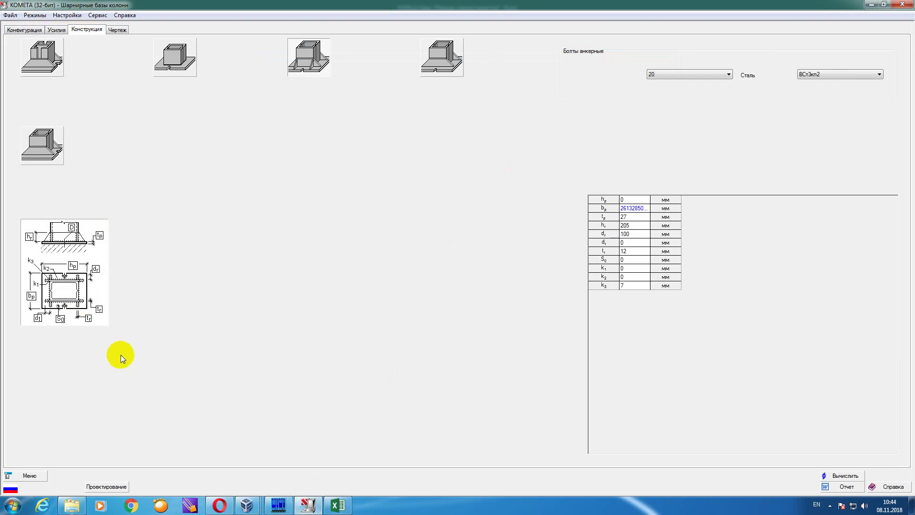
click(118, 487)
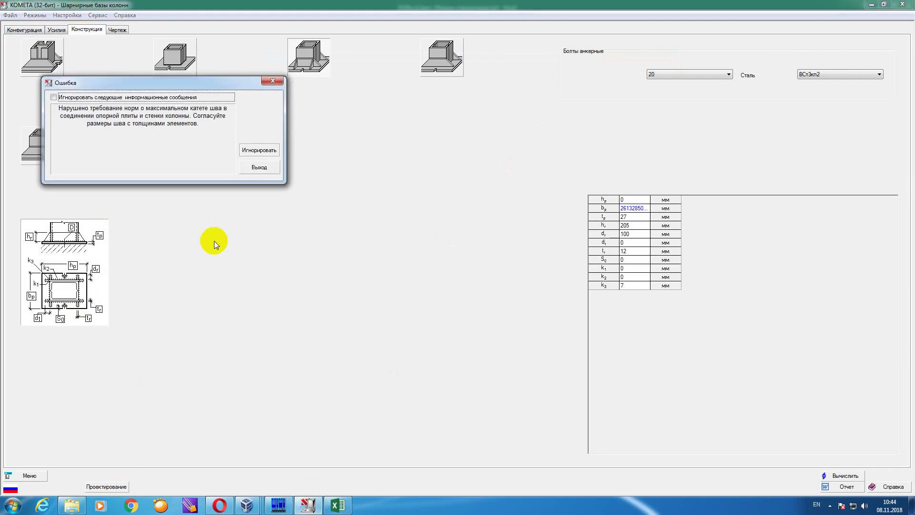
click(266, 152)
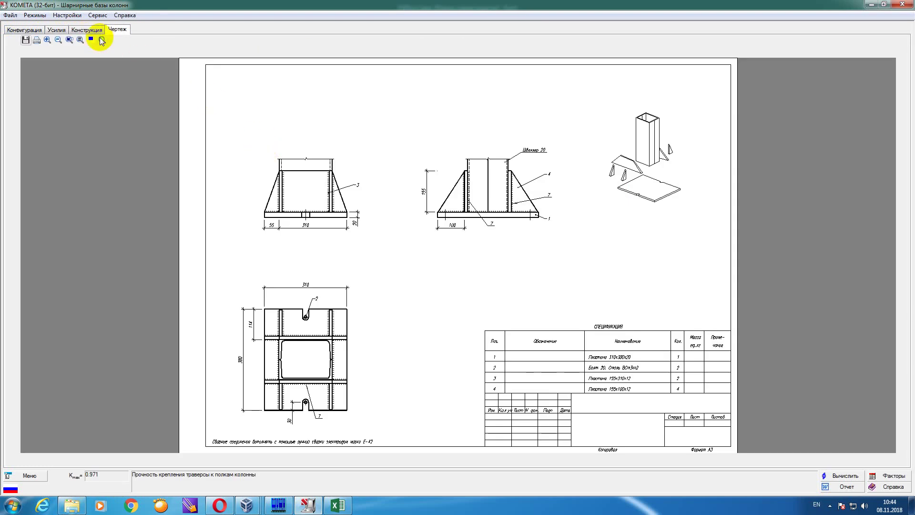
- Review the designed base dimensions and reopen the base drawing, ignoring the weld leg message
click(87, 30)
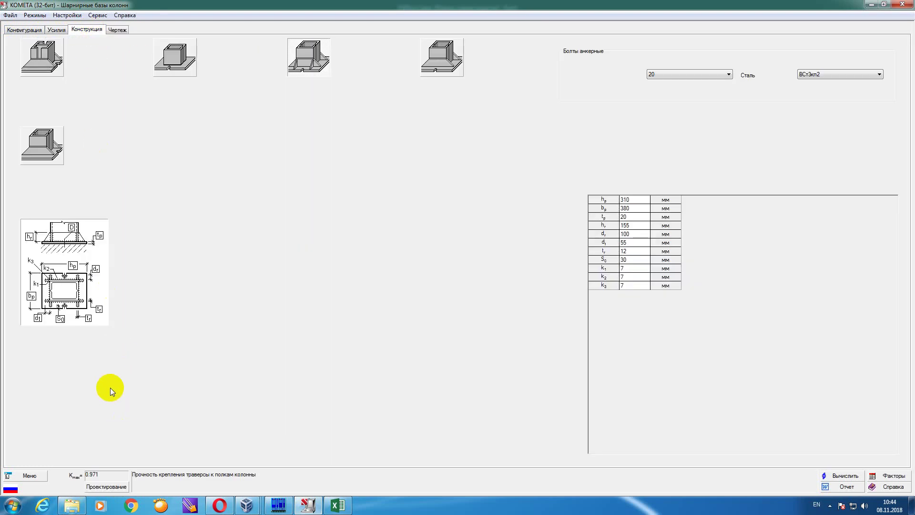
click(118, 30)
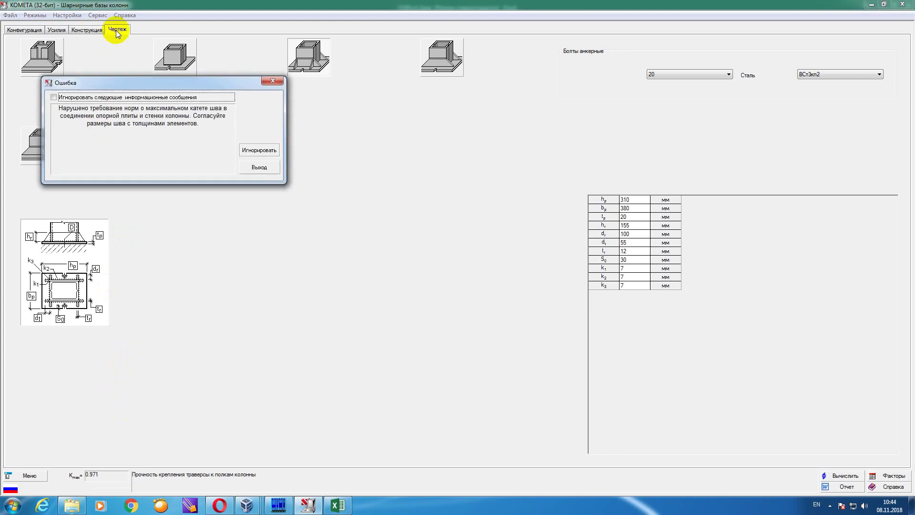
click(267, 152)
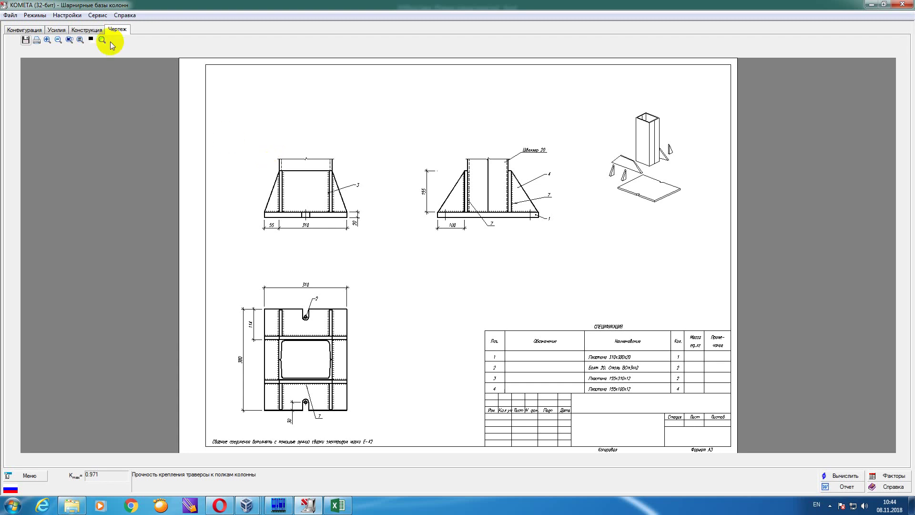
- Return to the construction parameters, run the base calculation and dismiss the weld leg message
click(87, 30)
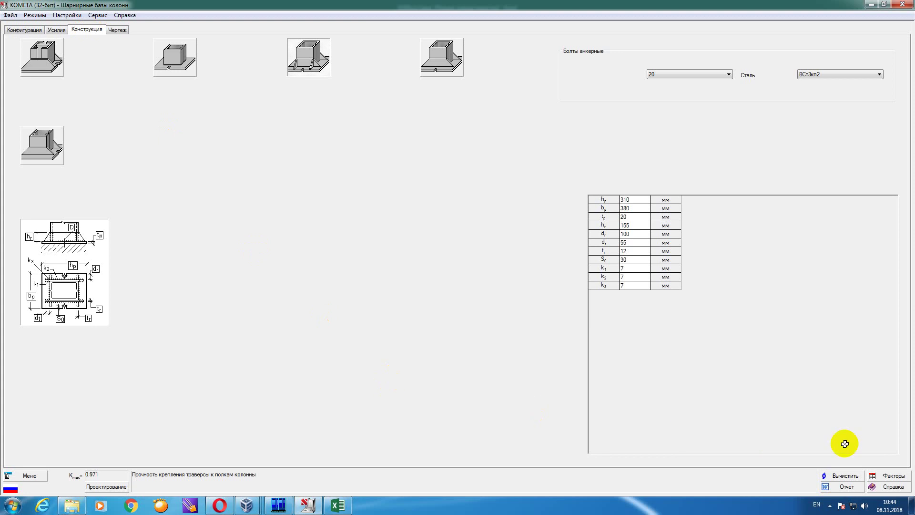
click(842, 476)
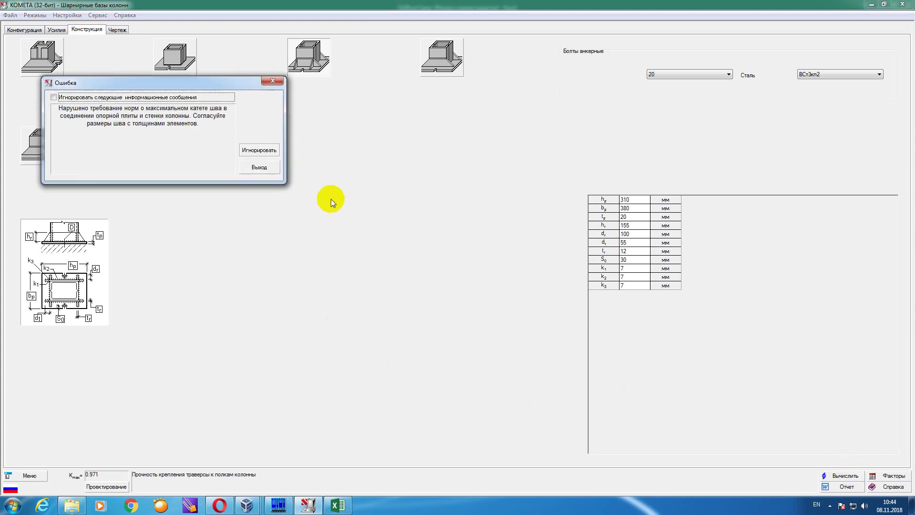
click(271, 81)
- Set the weld legs k1, k2 and k3 of the base to 5 mm
click(629, 270)
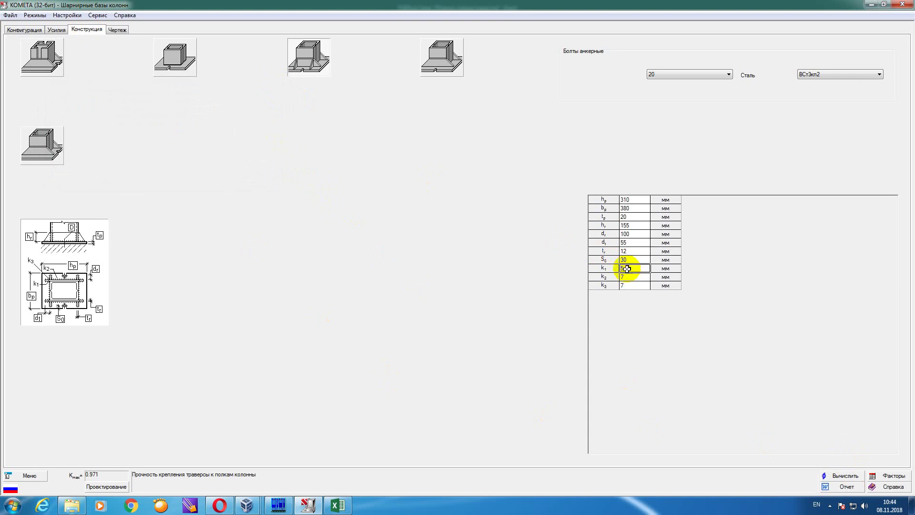
click(628, 277)
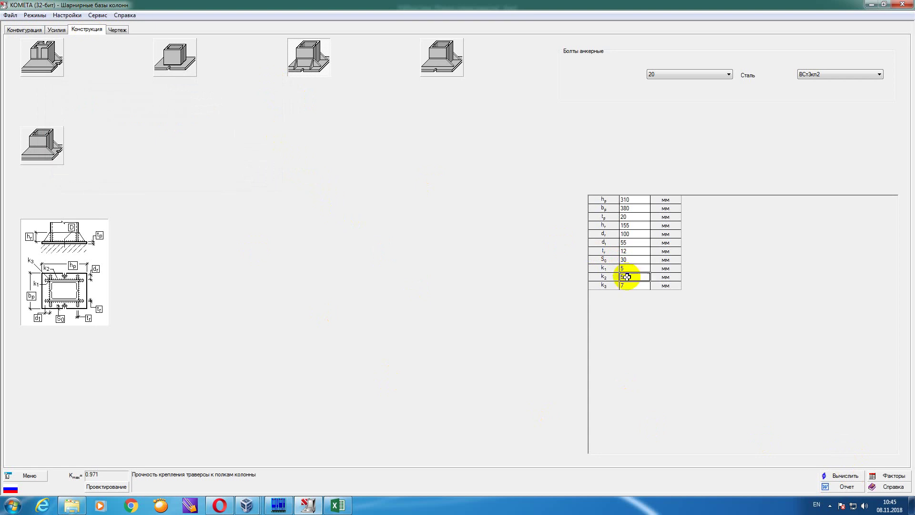
click(628, 286)
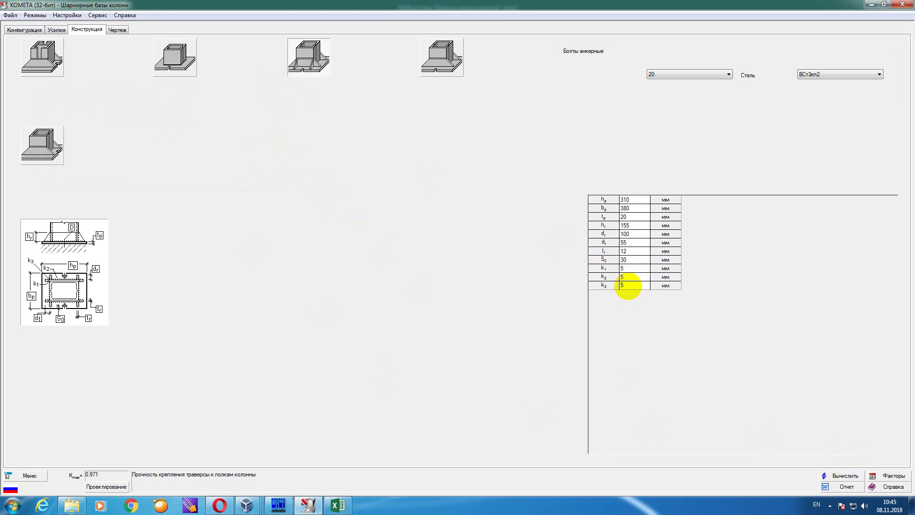
text(5)
- Try to calculate the base with the 5 mm weld legs and dismiss the maximum weld leg message
click(857, 477)
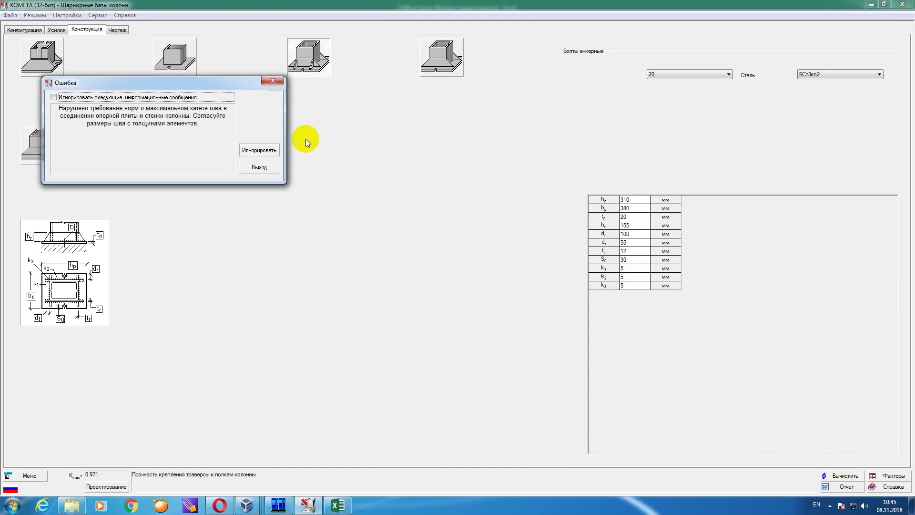
click(282, 82)
- Reset the base dimensions hp, bp, tp and hr to 0 mm in the construction parameters
click(636, 198)
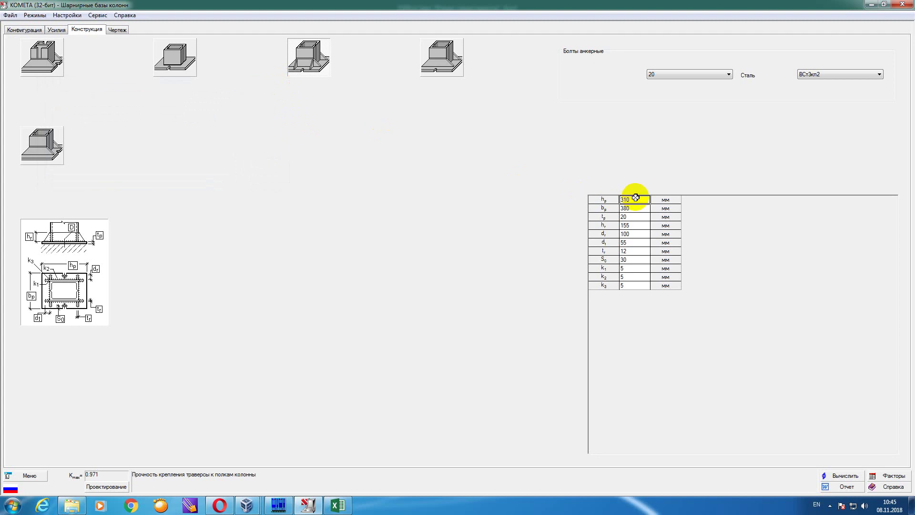
text(0)
key(Return)
click(632, 209)
text(0)
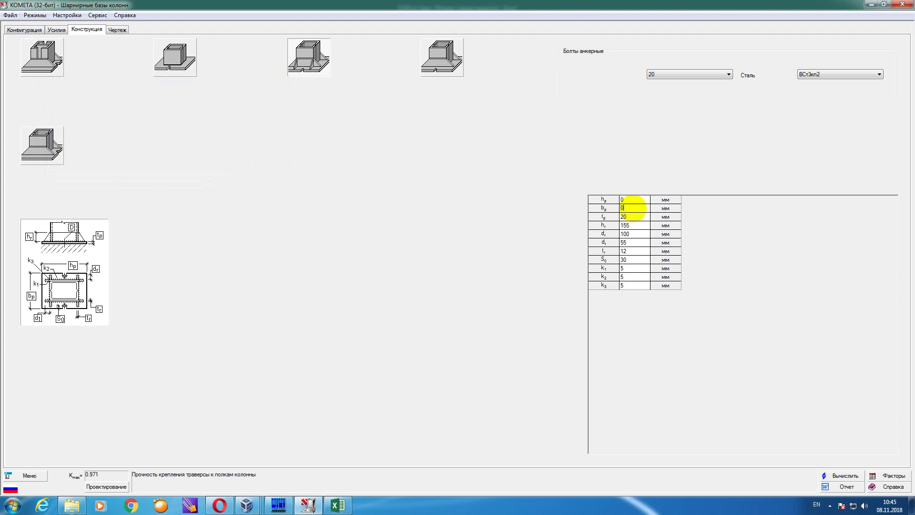
key(Return)
click(637, 216)
text(0)
key(Return)
click(631, 225)
text(0)
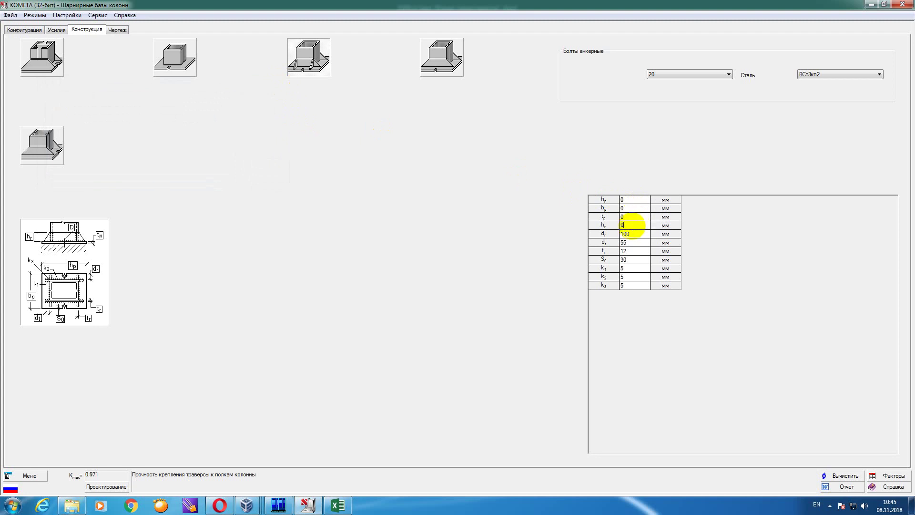
key(Return)
- Reset the remaining base dimensions from dr through S0 to 0 mm, leaving the weld legs as they are
click(634, 234)
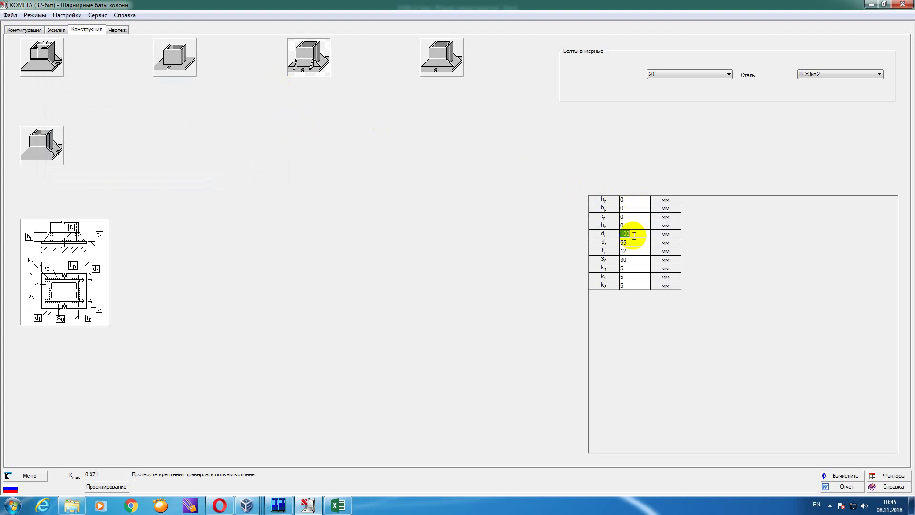
text(0)
key(Return)
click(635, 243)
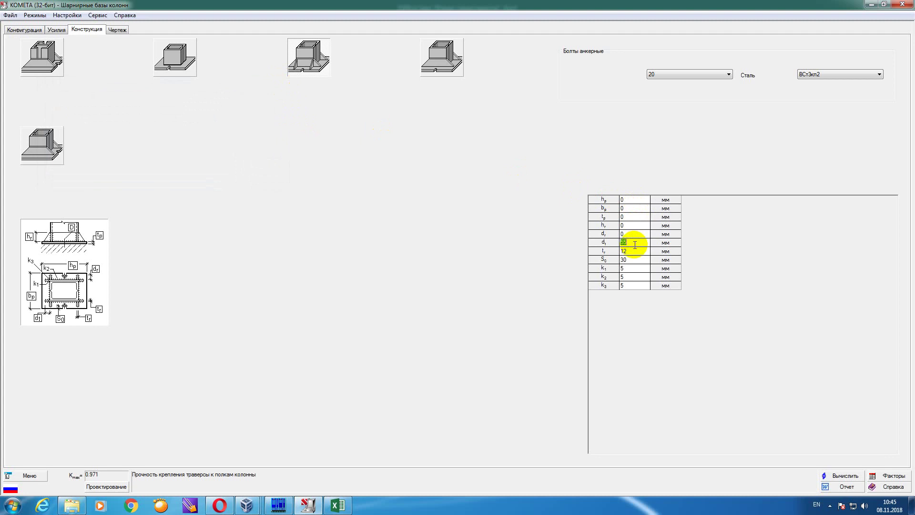
text(0)
key(Return)
click(630, 251)
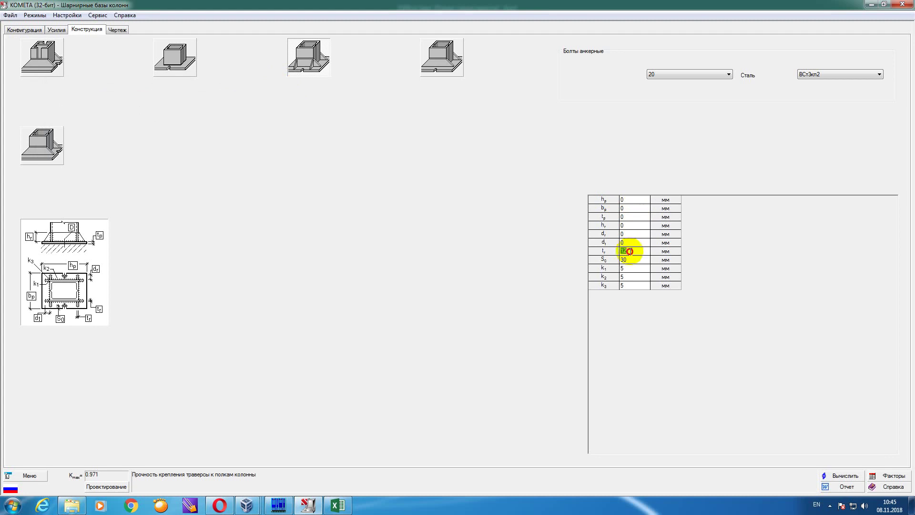
text(0)
key(Return)
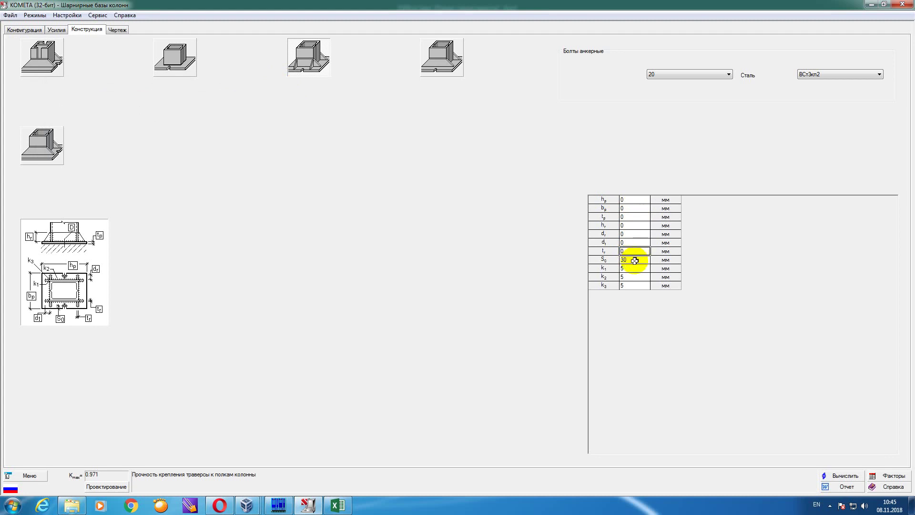
click(635, 260)
text(0)
key(Return)
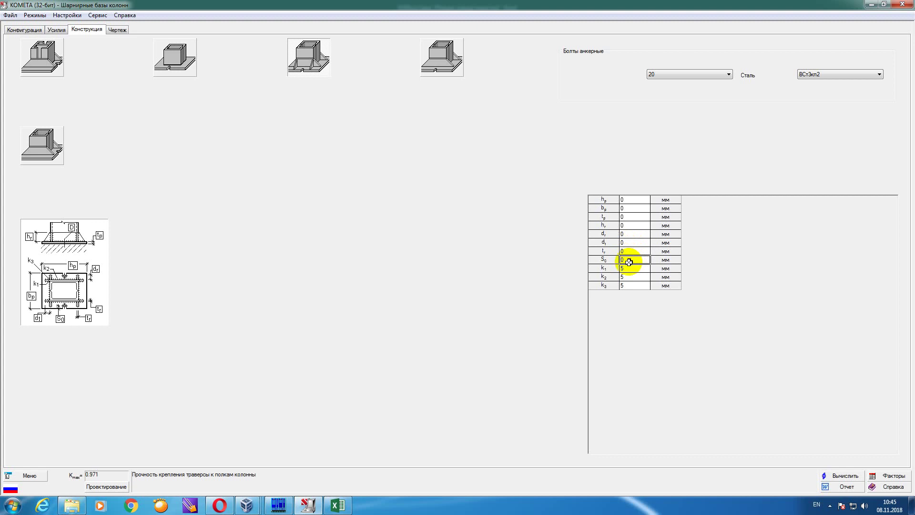
- Run the automatic design of the base, ignoring the weld leg message, and return to the construction parameters
click(105, 486)
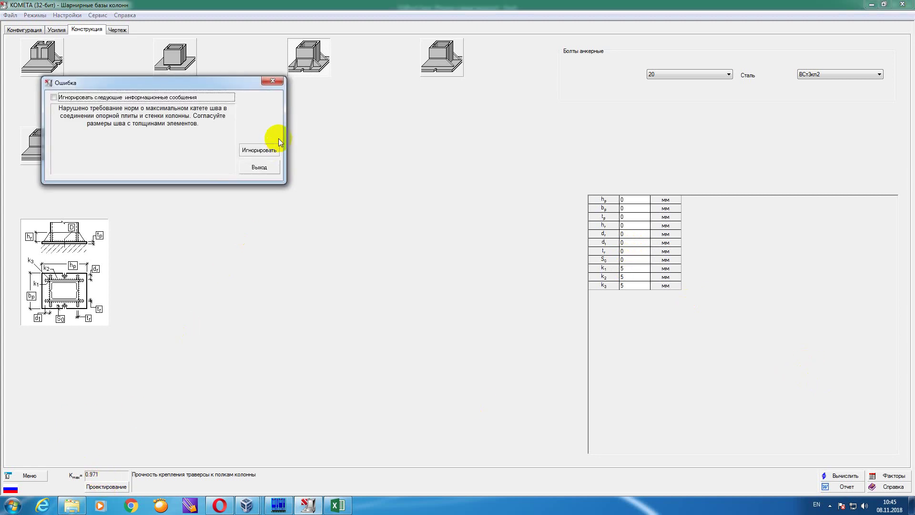
click(265, 149)
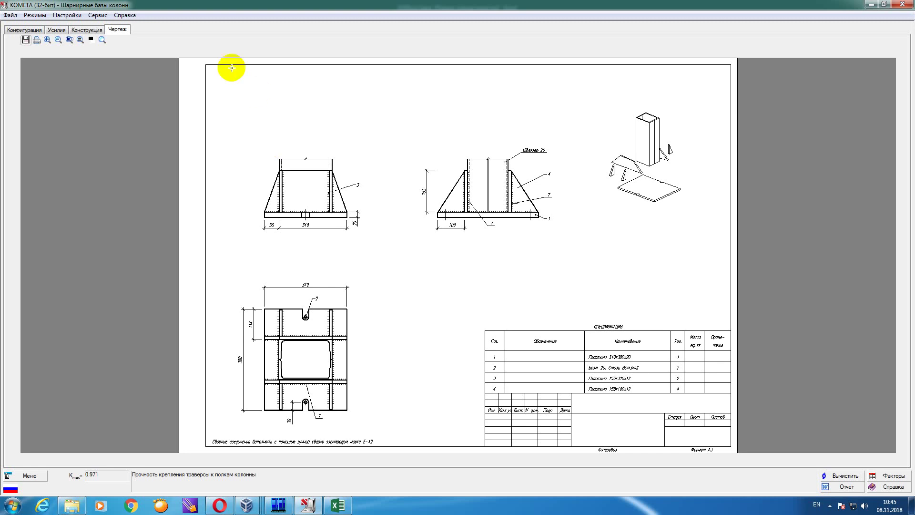
click(89, 30)
- Inspect the base drawing once more, ignoring the weld leg message, and go back to the construction parameters
click(116, 30)
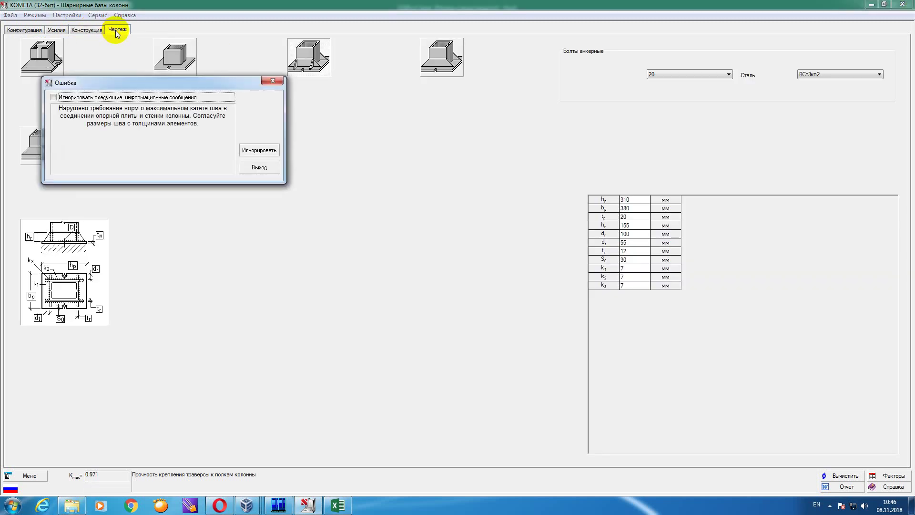
click(262, 149)
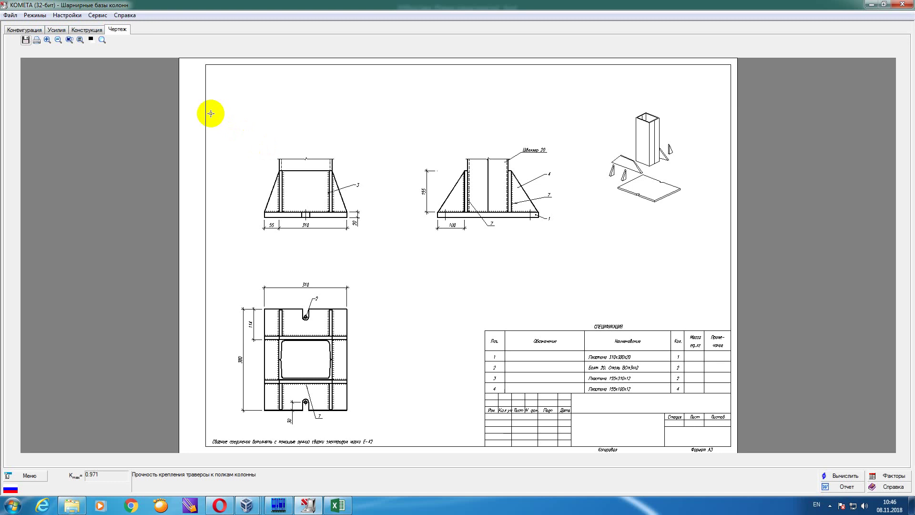
click(87, 31)
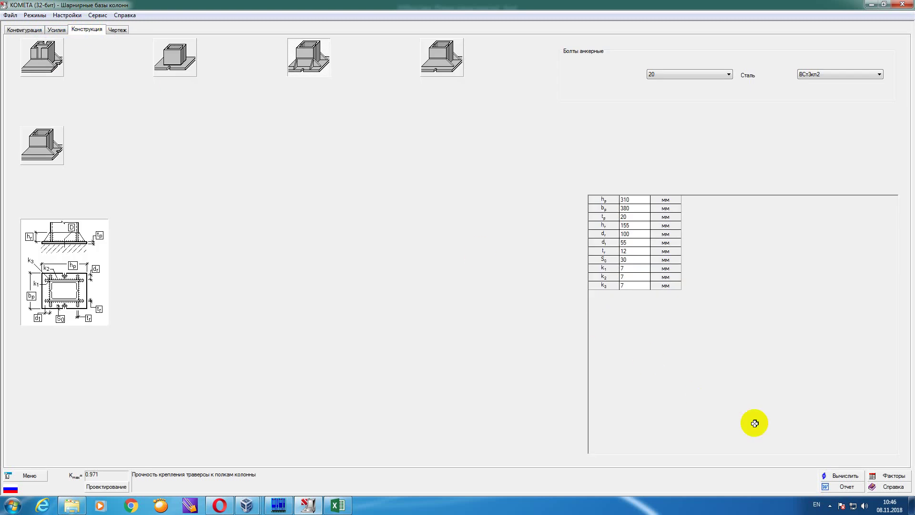
- Generate the base calculation report in Word, ignoring the weld leg message, and review its forces and check results
click(846, 487)
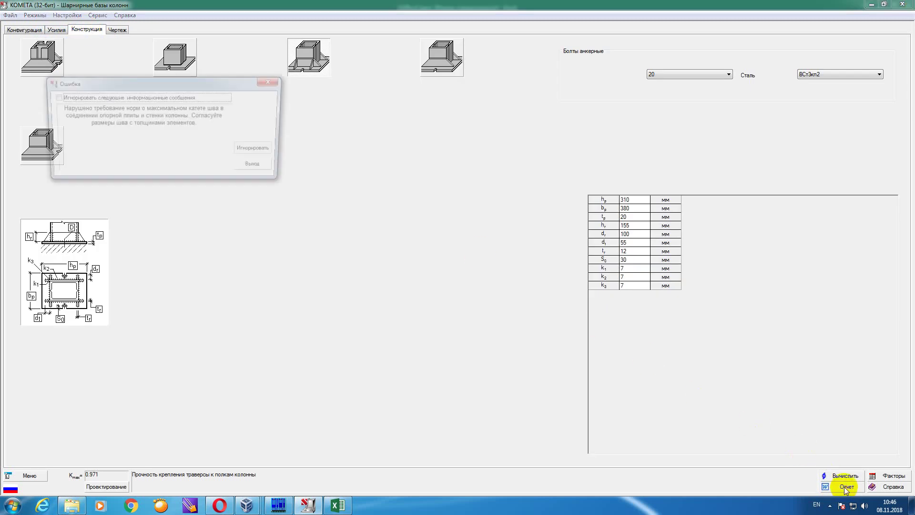
click(263, 148)
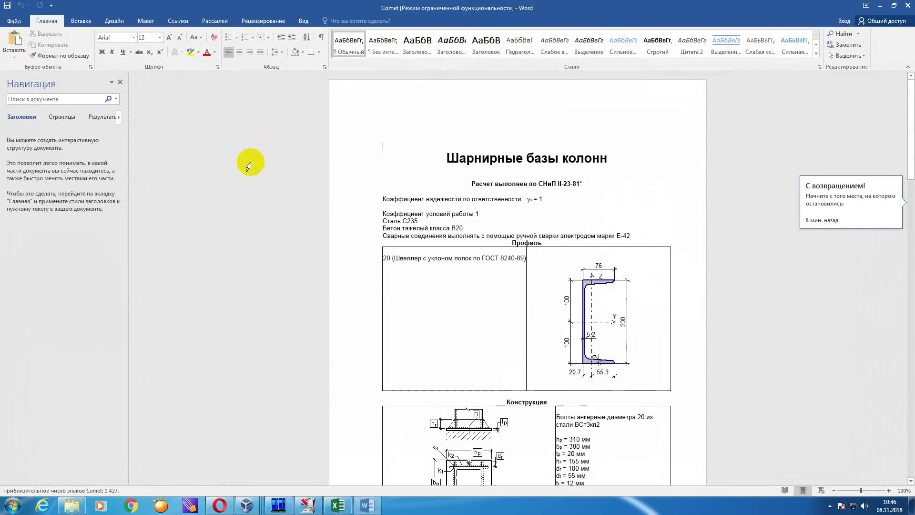
scroll(304, 171, down, 20)
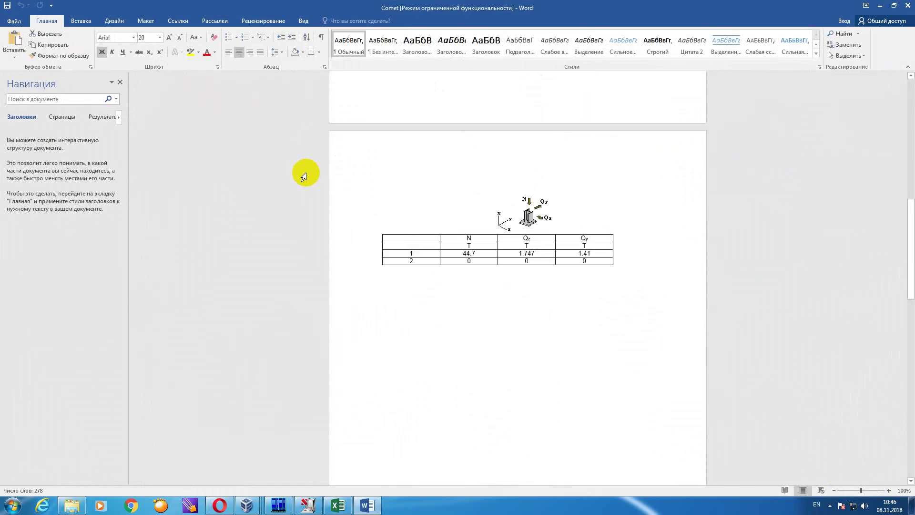
scroll(305, 170, down, 4)
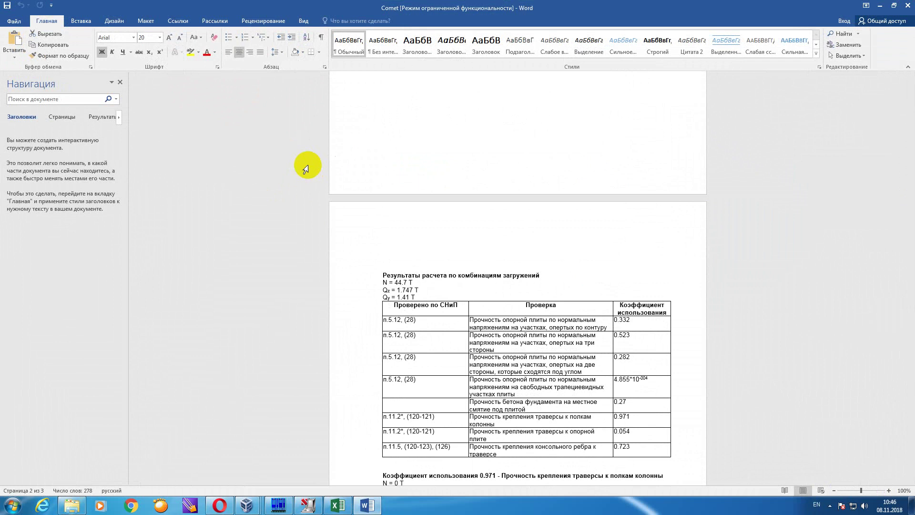
scroll(305, 168, down, 2)
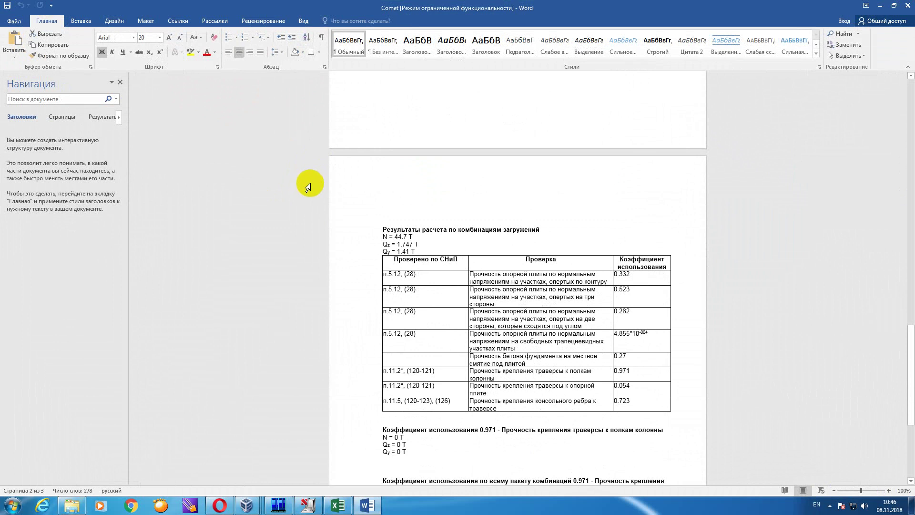
scroll(358, 183, down, 7)
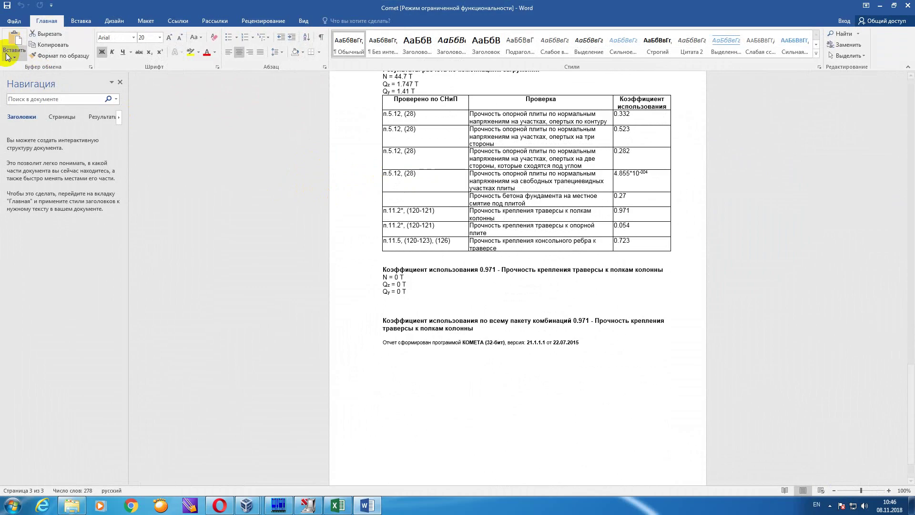
- Start saving the report under a new name and choose the folder D:\almash\sfactory_optim\2_93\rsu
click(14, 21)
click(45, 119)
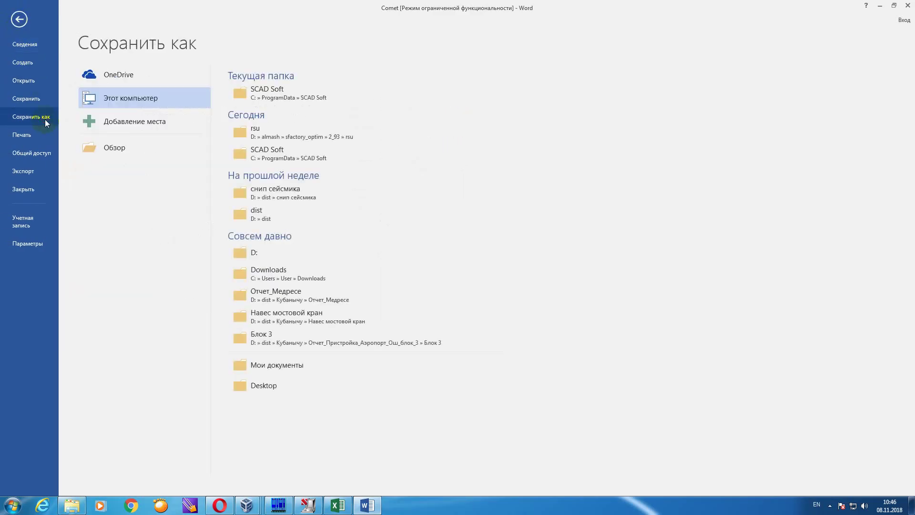
click(121, 148)
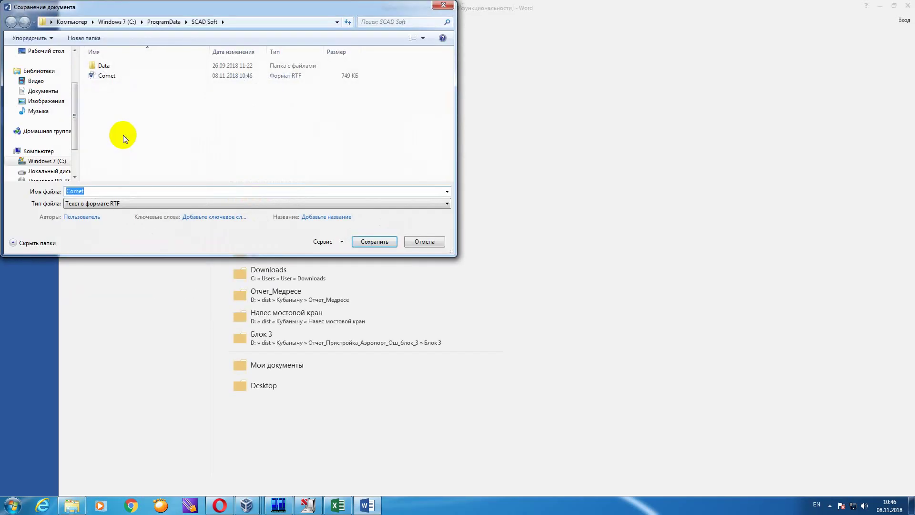
click(52, 171)
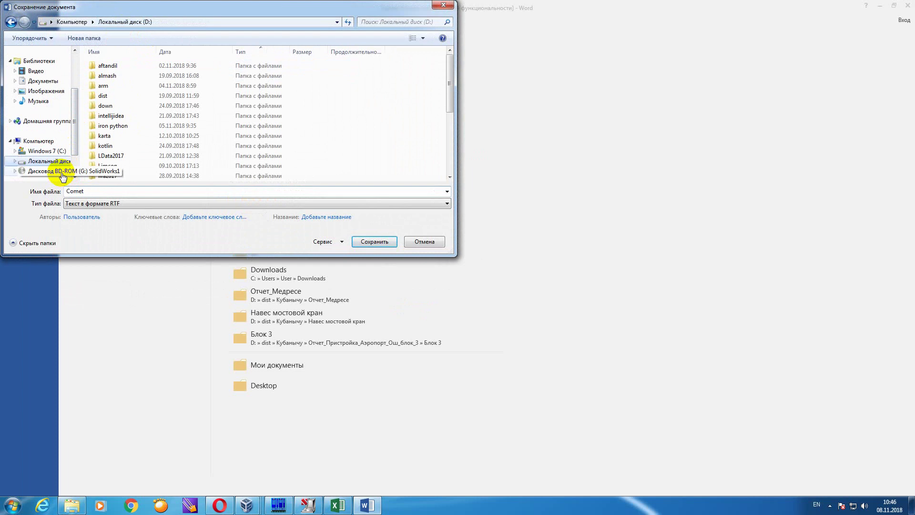
double_click(111, 76)
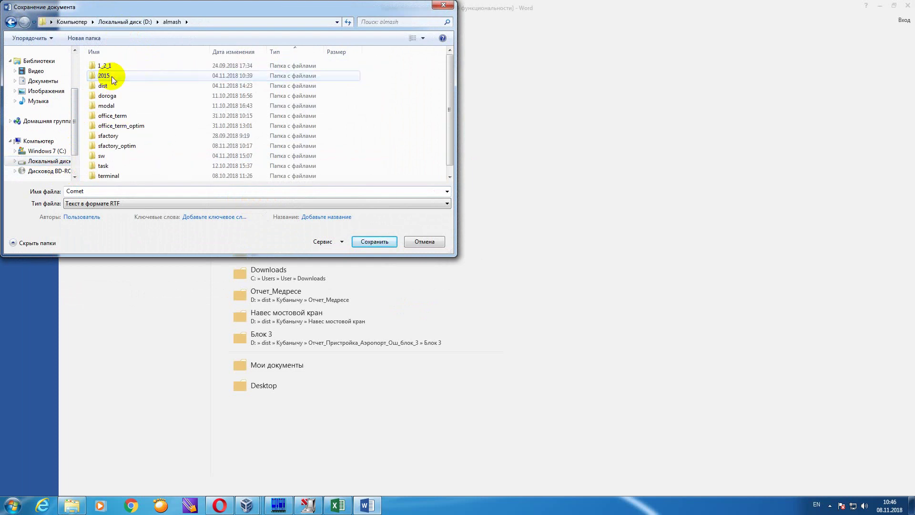
double_click(127, 145)
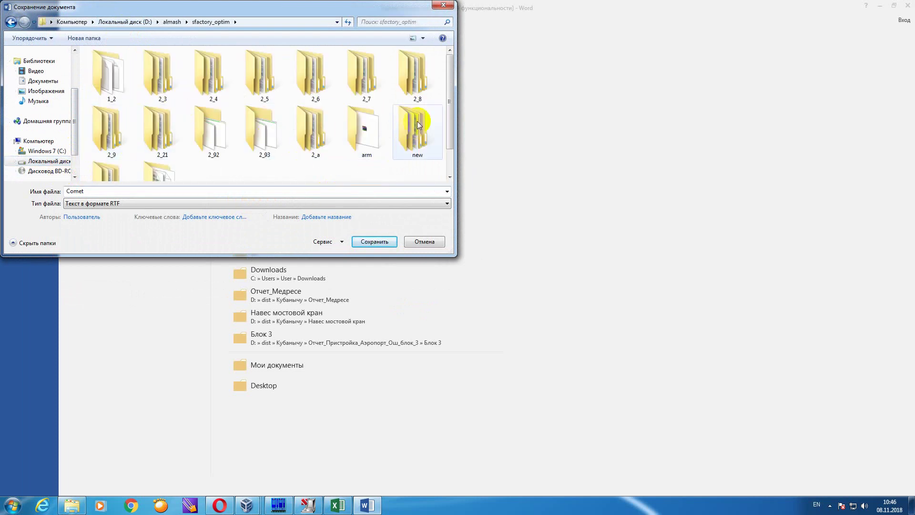
drag(448, 113, 450, 138)
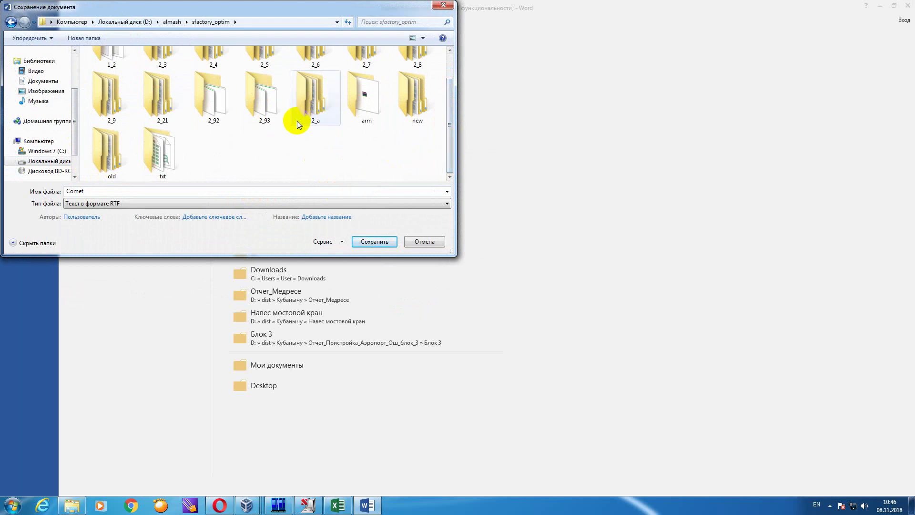
double_click(265, 98)
click(122, 82)
double_click(122, 81)
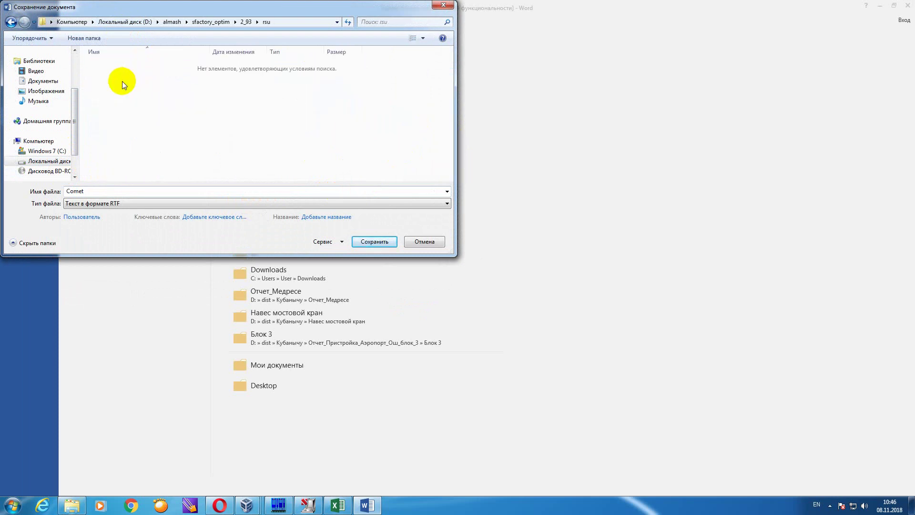
- Save the report as a Word document named 2U20base, accept the file format update and close it
click(214, 204)
click(206, 212)
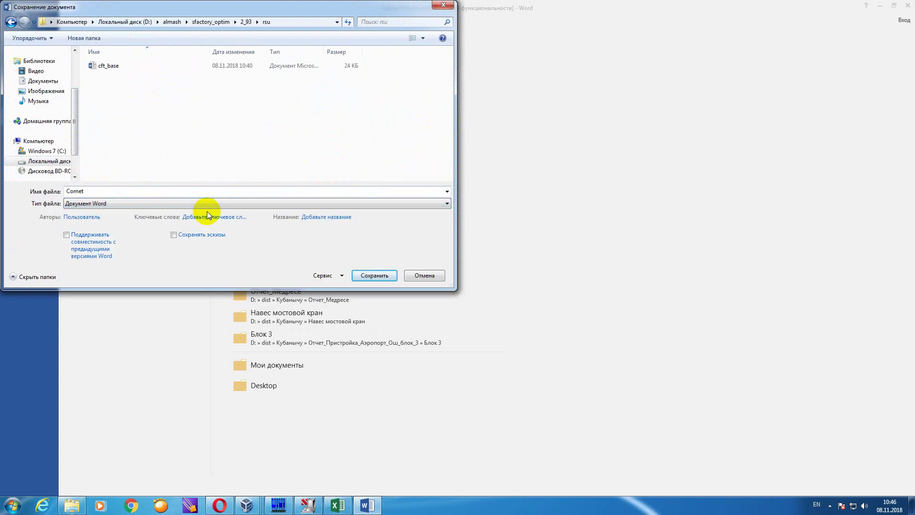
double_click(198, 191)
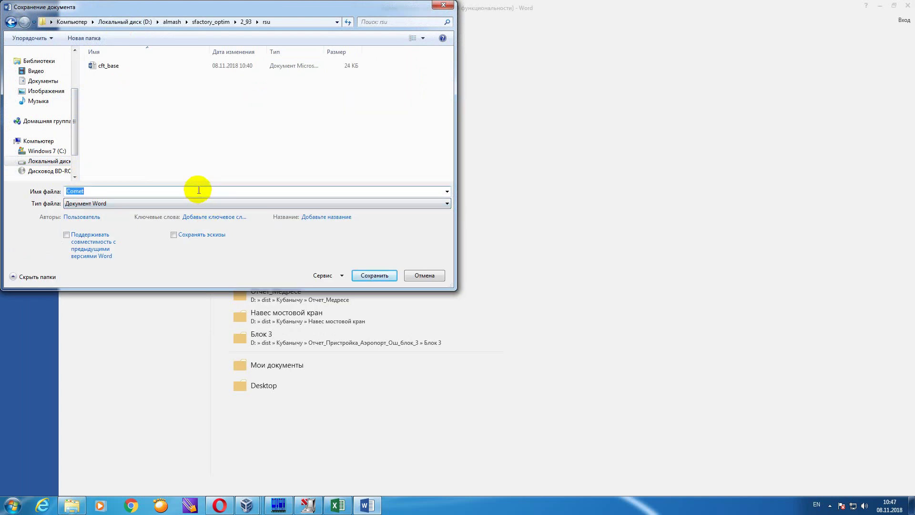
text(2U)
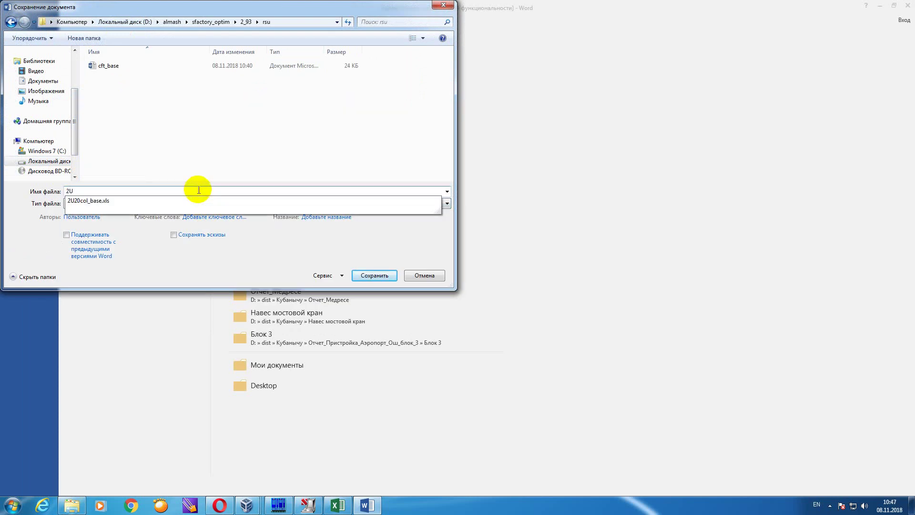
text(20base)
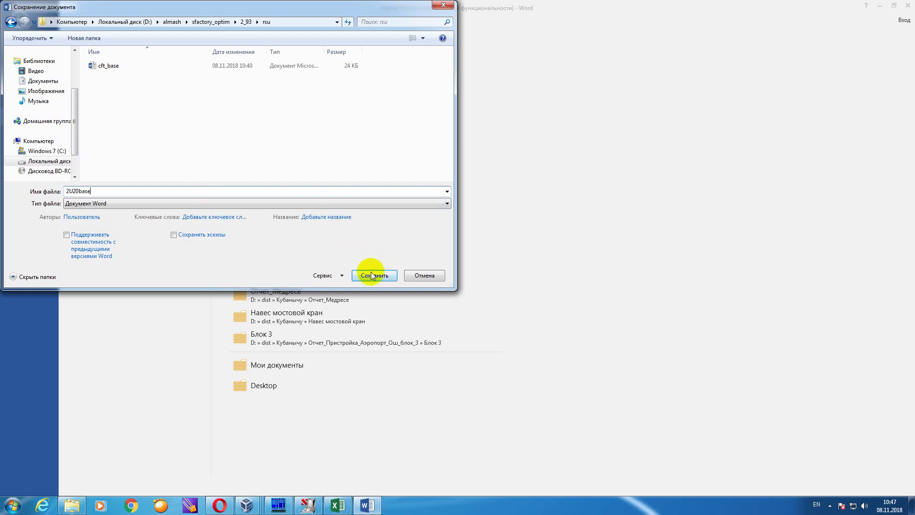
click(374, 275)
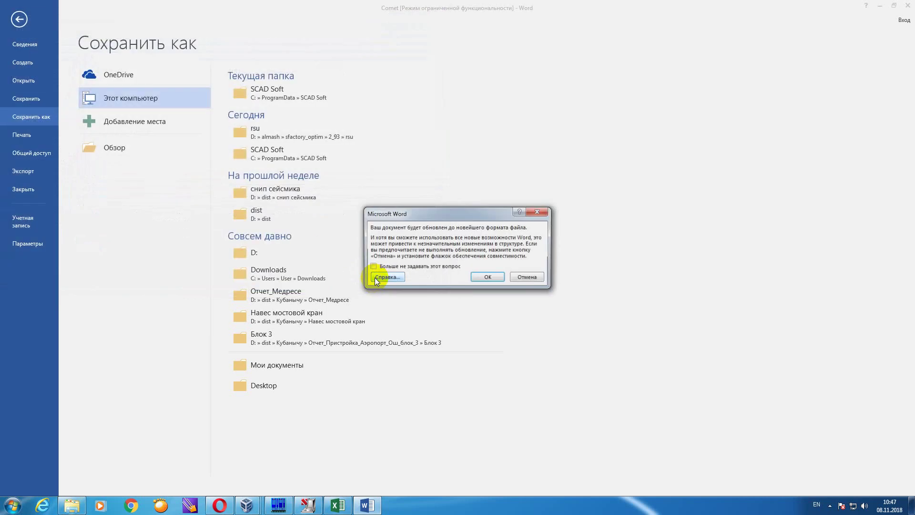
click(489, 280)
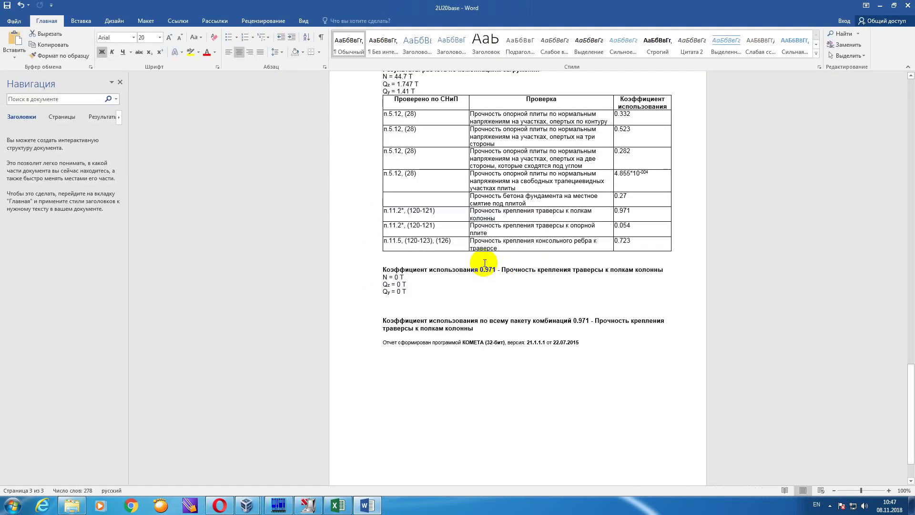
click(908, 6)
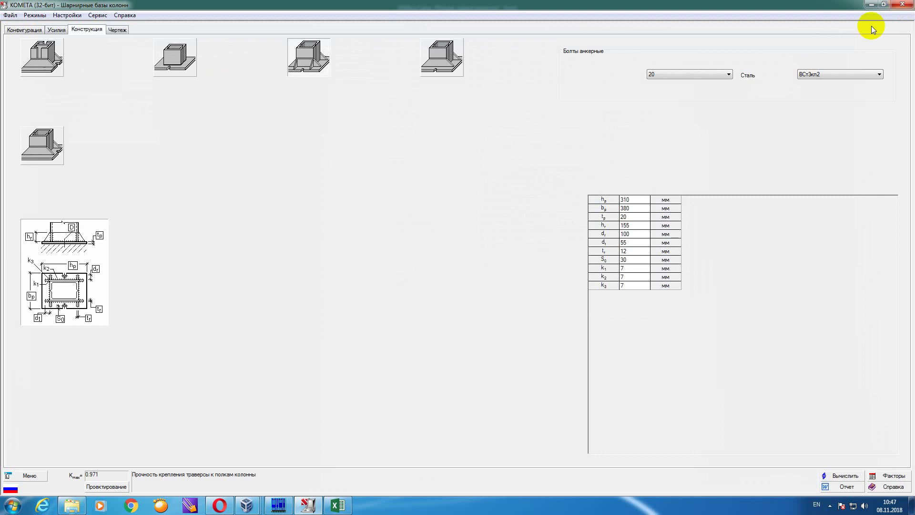
- Open the drawing of the designed column base in KOMETA, ignoring the weld leg message
click(117, 30)
click(251, 151)
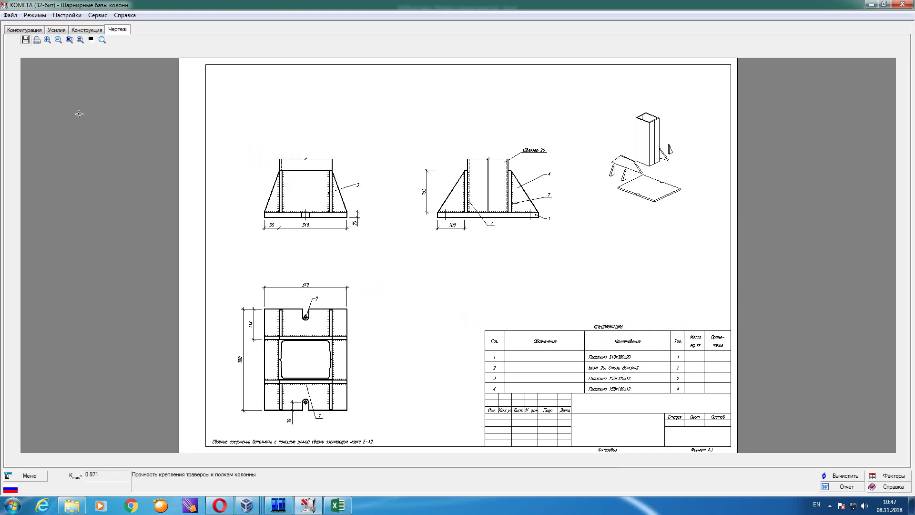
- Start saving the column base drawing as a DXF file and choose the folder D:\almash\sfactory_optim\2_93\rsu
click(26, 41)
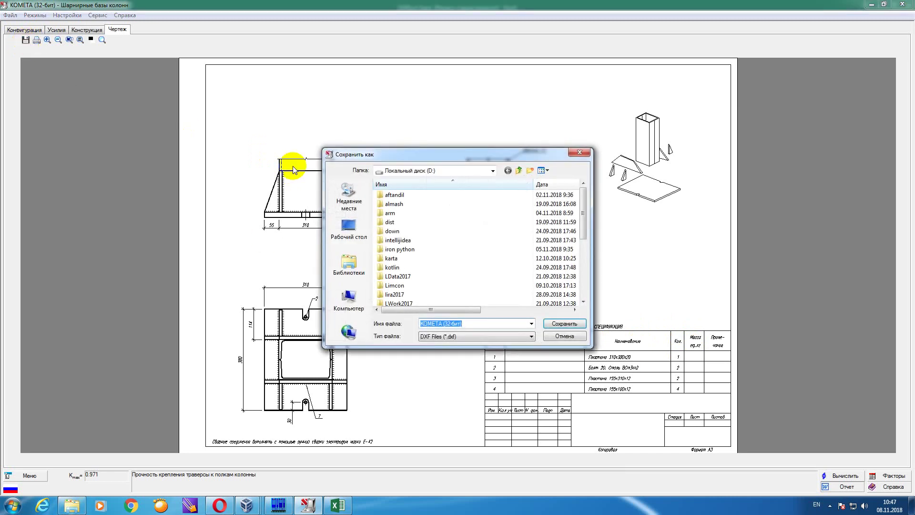
click(392, 205)
double_click(392, 205)
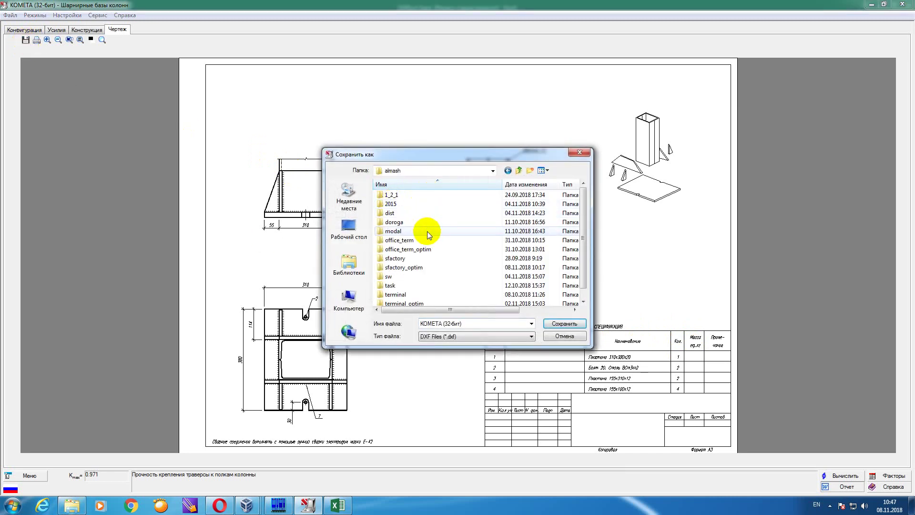
double_click(423, 269)
drag(588, 229, 586, 300)
double_click(501, 223)
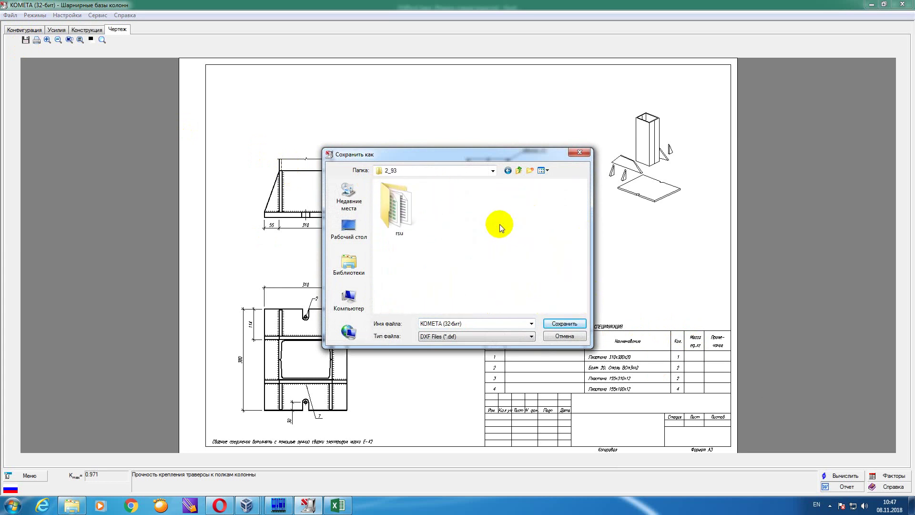
double_click(414, 206)
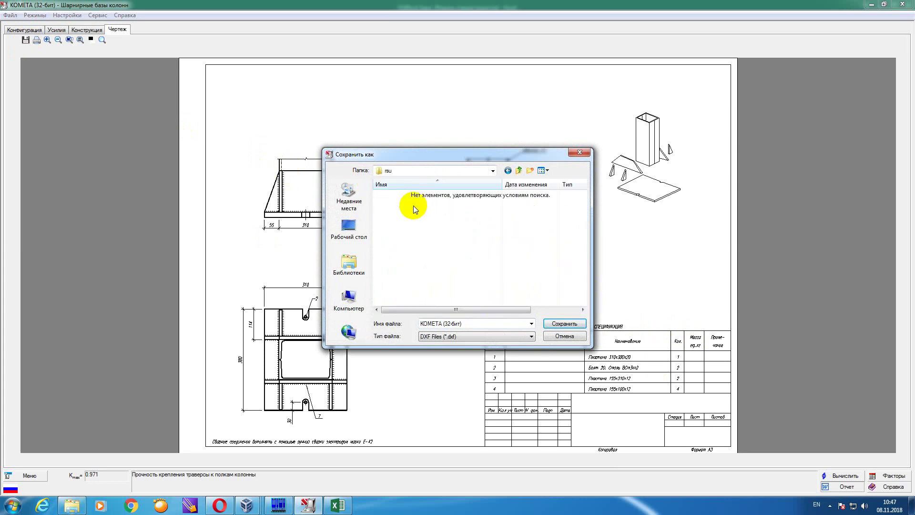
- Name the drawing file 2U20base without the docx extension and save it in DXF format
double_click(503, 322)
text(2U)
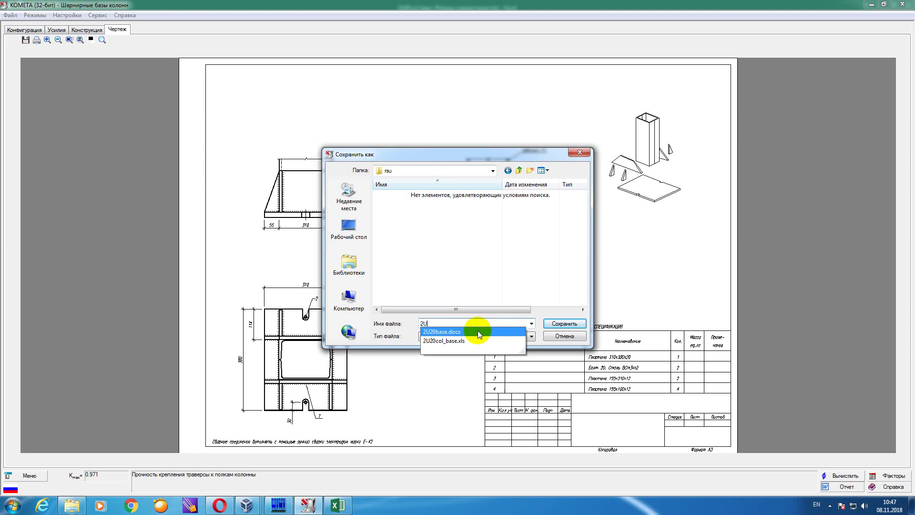
click(460, 332)
click(467, 322)
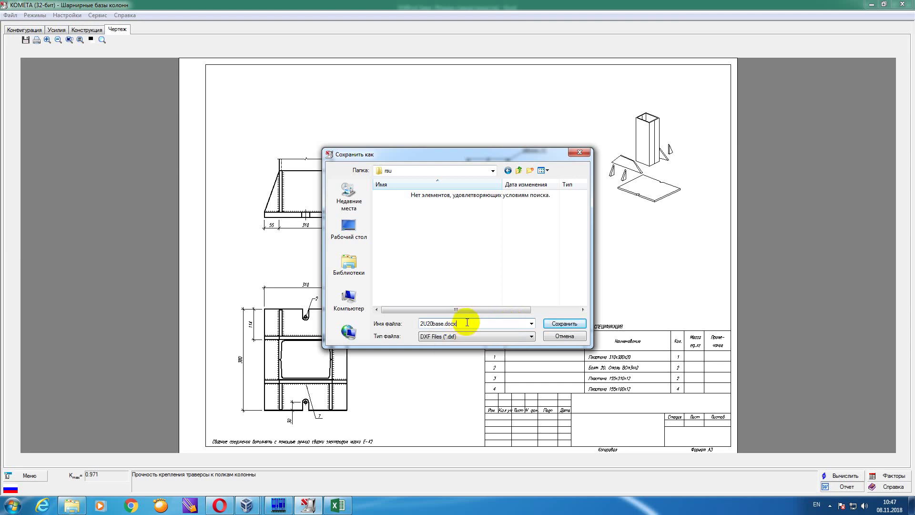
key(BackSpace)
key(BackSpace)
click(556, 324)
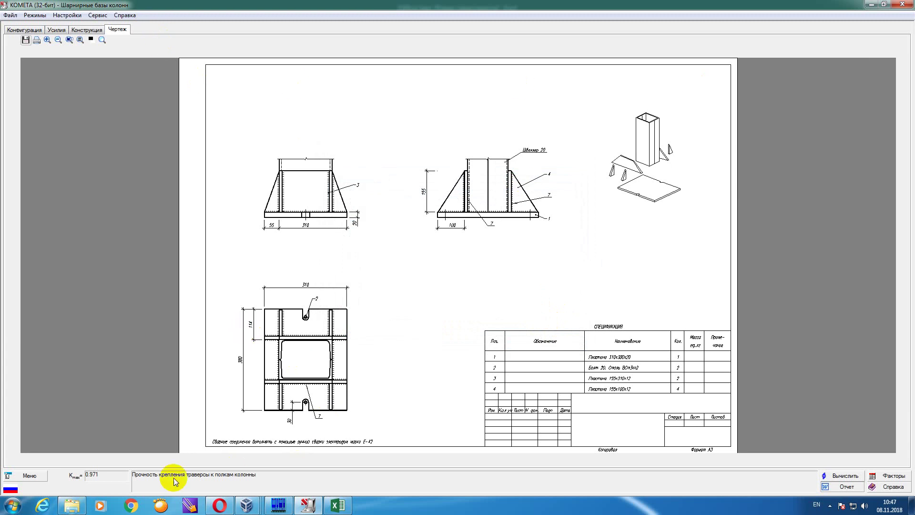
- Open 2U20base.dxf from the rsu folder in AutoCAD and examine the base views, dimensions and specification
click(72, 505)
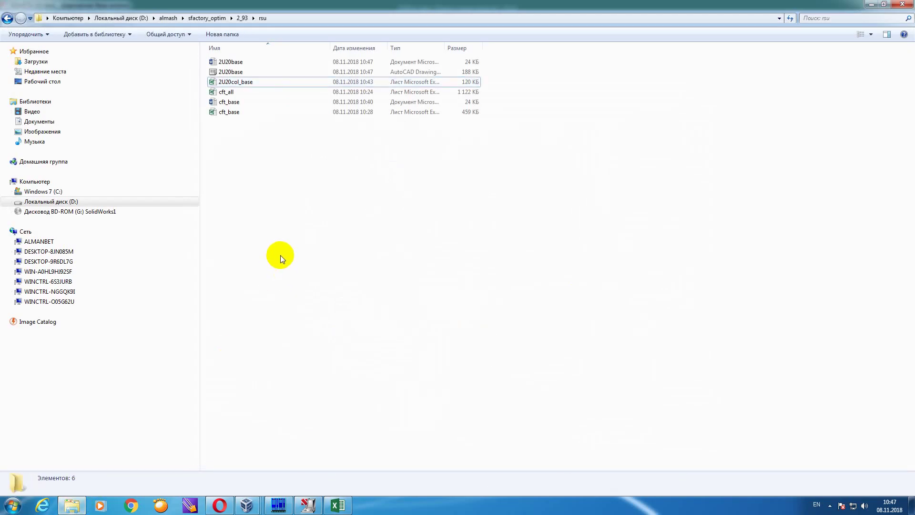
right_click(233, 72)
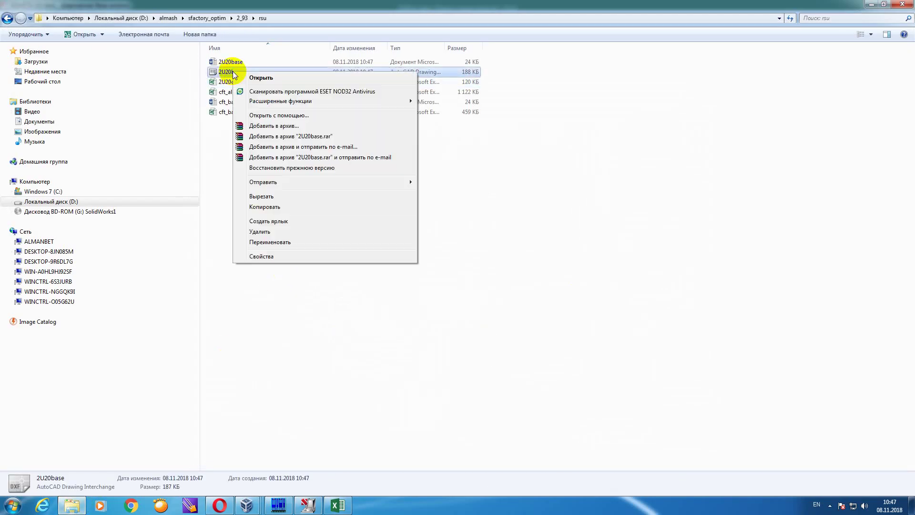
click(297, 115)
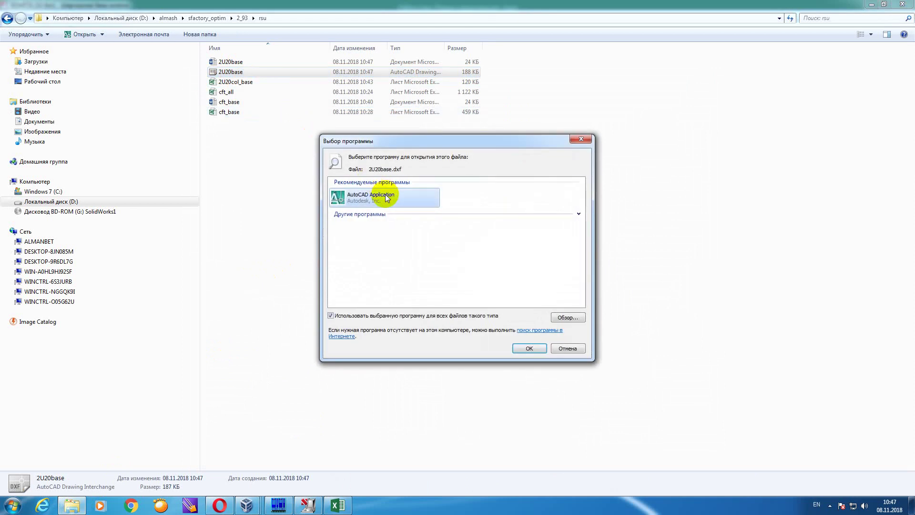
click(530, 348)
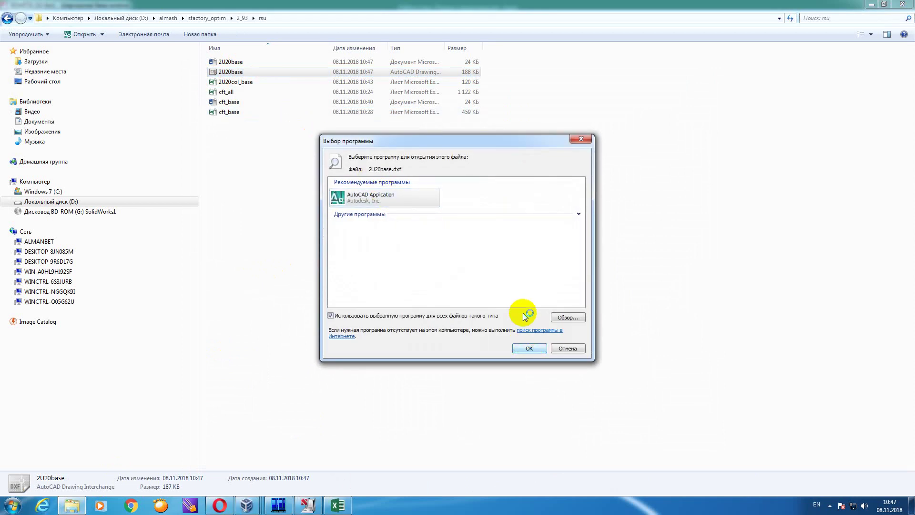
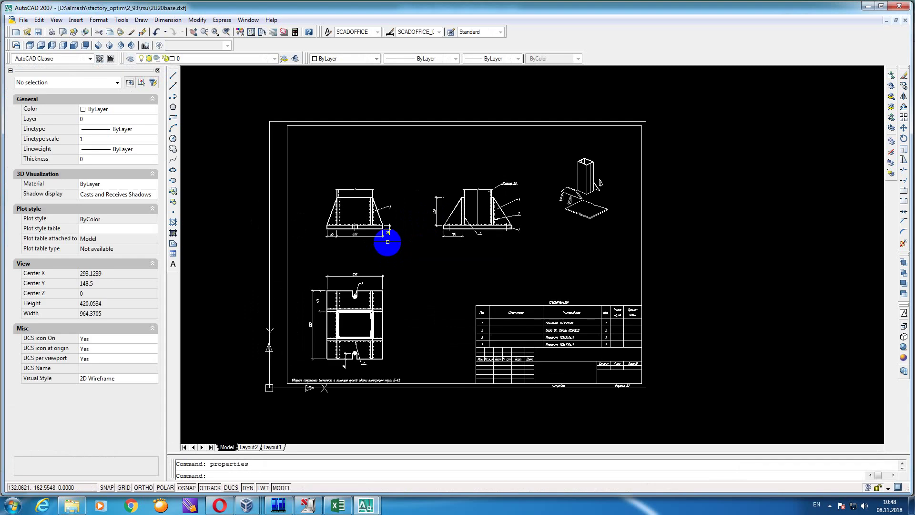
scroll(419, 220, down, 3)
scroll(443, 222, up, 3)
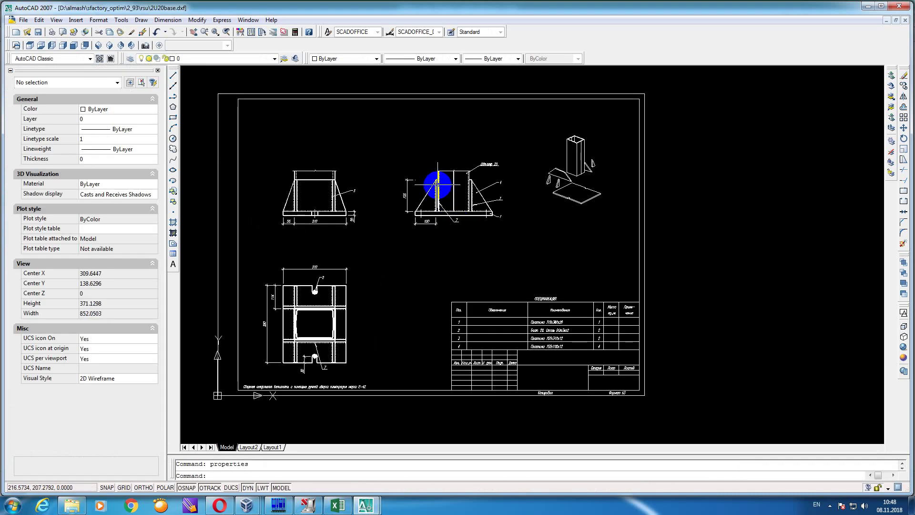
scroll(352, 300, up, 2)
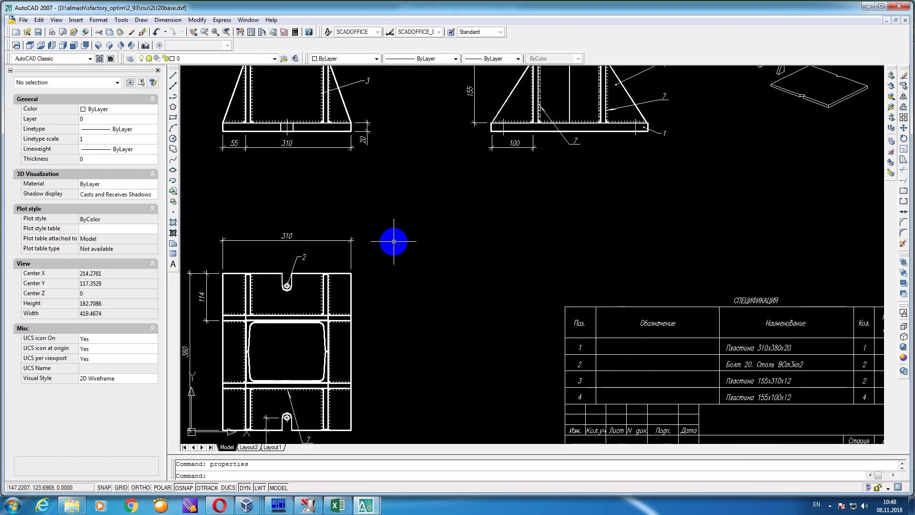
scroll(394, 231, down, 3)
- Close the drawing in AutoCAD without saving changes and decline reopening it as read-only
click(907, 20)
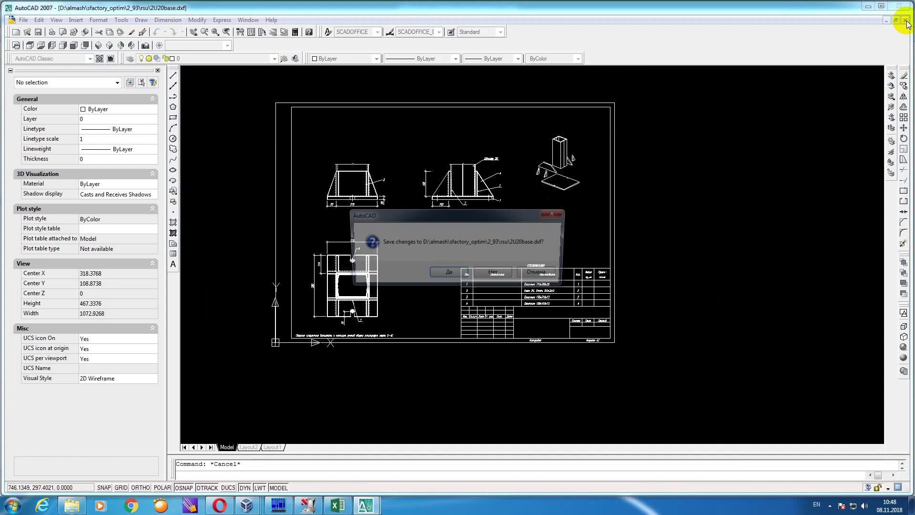
click(500, 274)
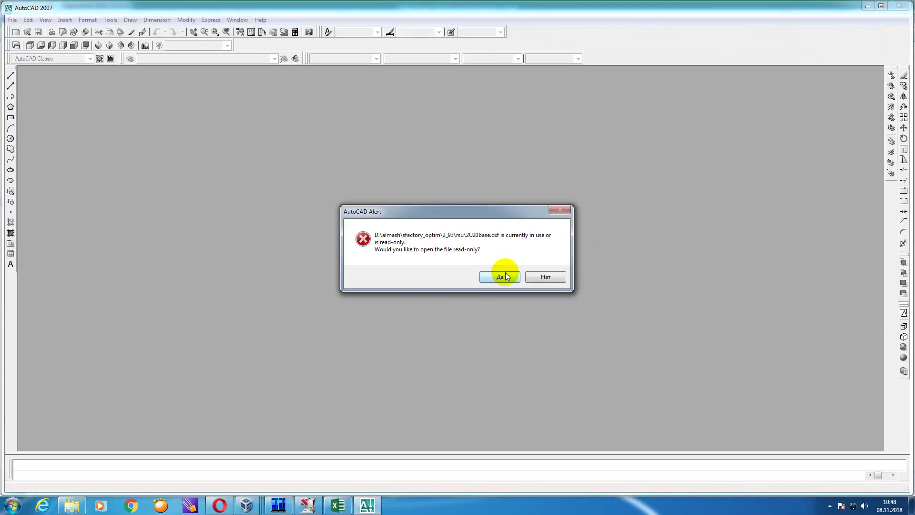
click(536, 277)
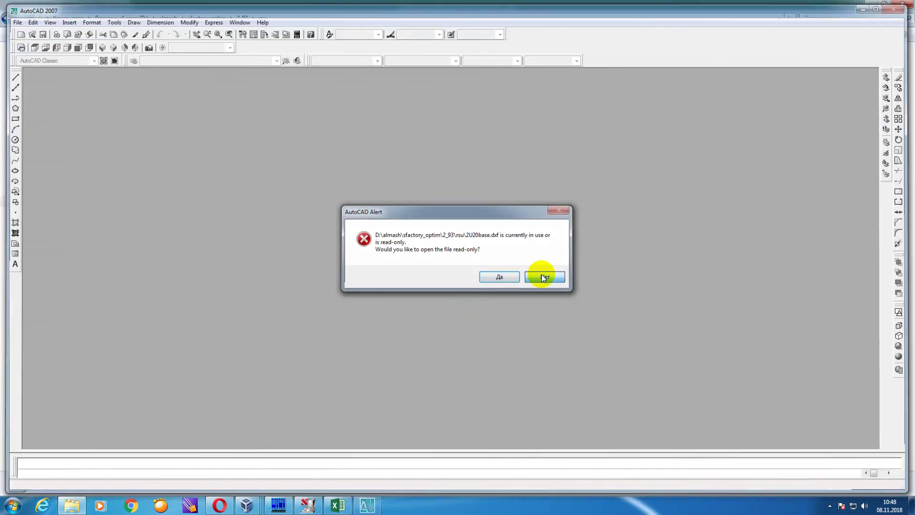
- Switch back to KOMETA and change the column type in the base configuration to pipe (Труба)
click(308, 505)
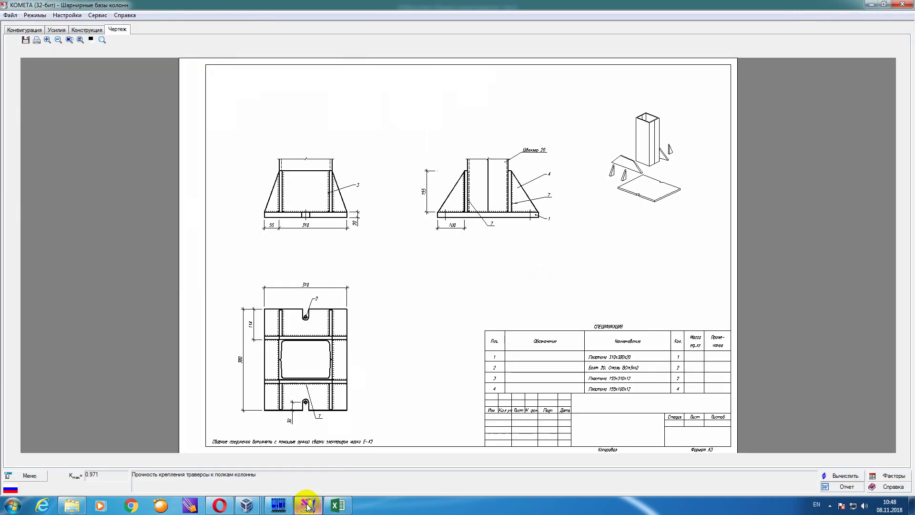
click(25, 29)
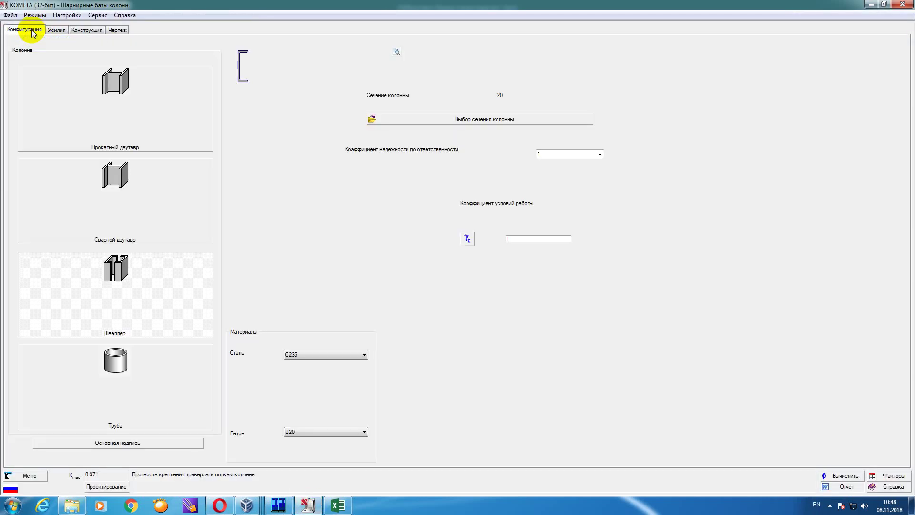
click(124, 355)
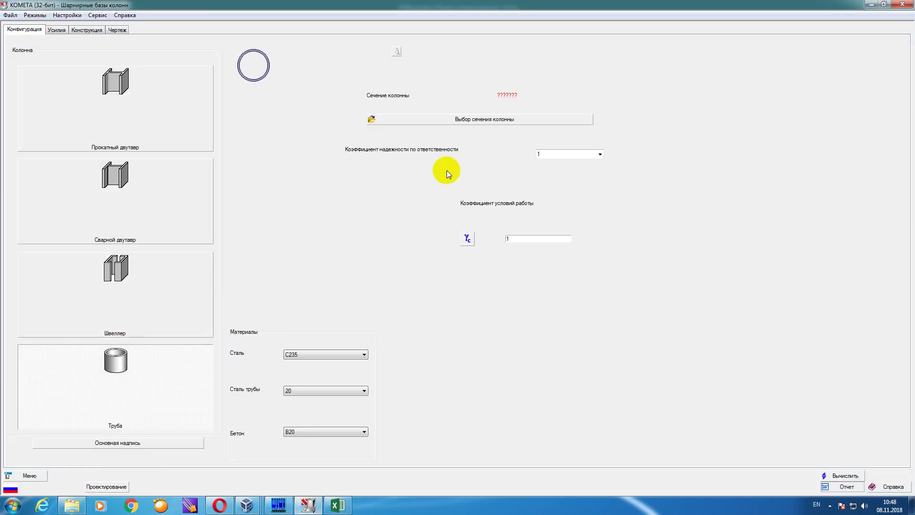
- Assign the column section 325x8 from the full GOST catalogue's electric-welded straight-seam pipes (ГОСТ 10704-91)
click(462, 122)
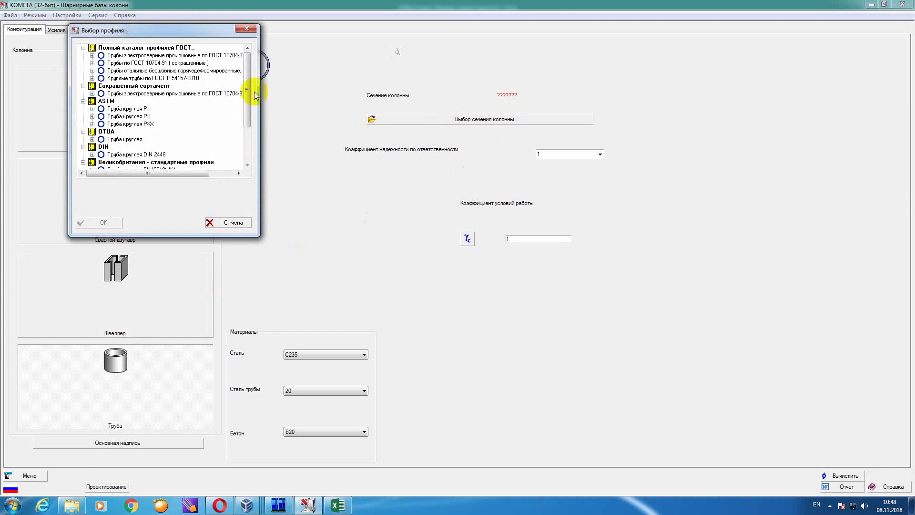
mouse_move(246, 81)
mouse_down()
mouse_move(247, 124)
mouse_move(247, 85)
mouse_up()
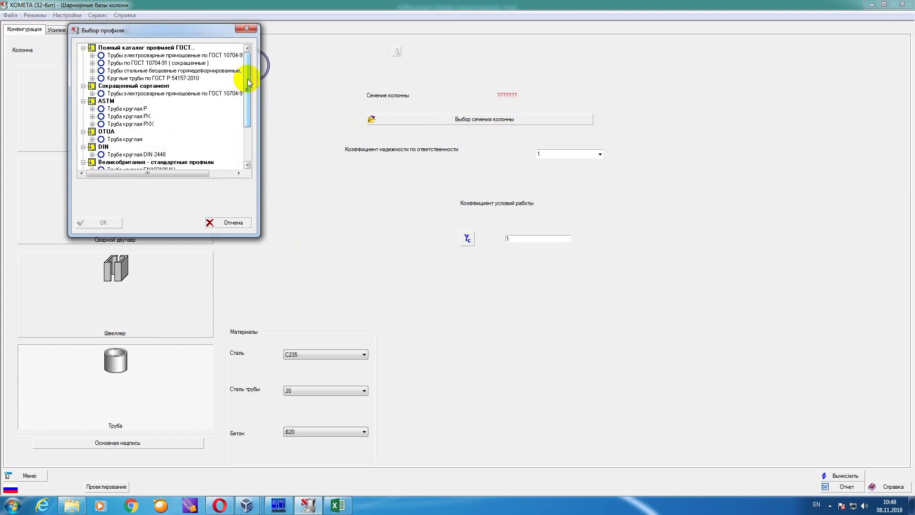
click(92, 55)
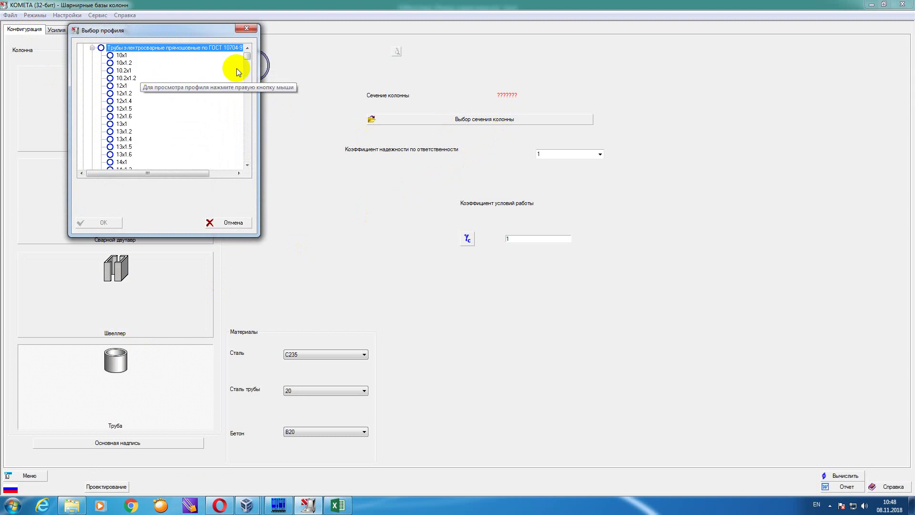
click(247, 57)
drag(247, 57, 247, 129)
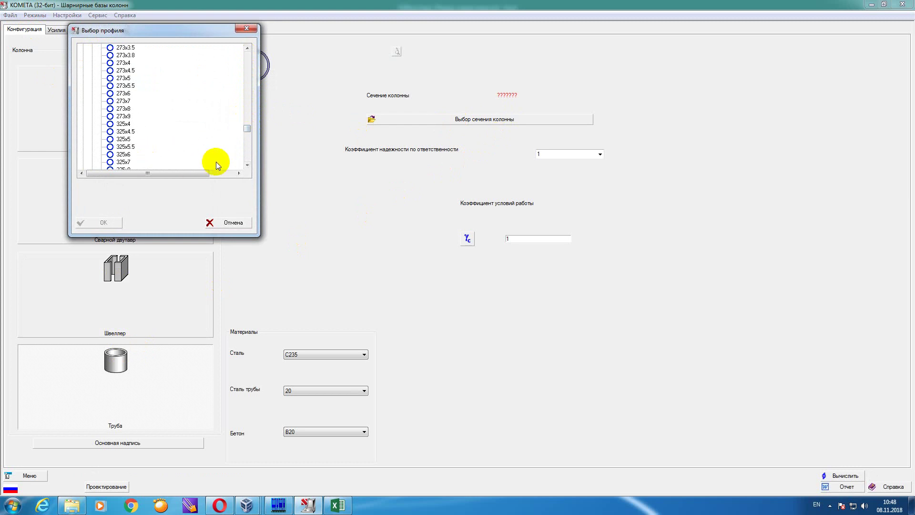
click(248, 165)
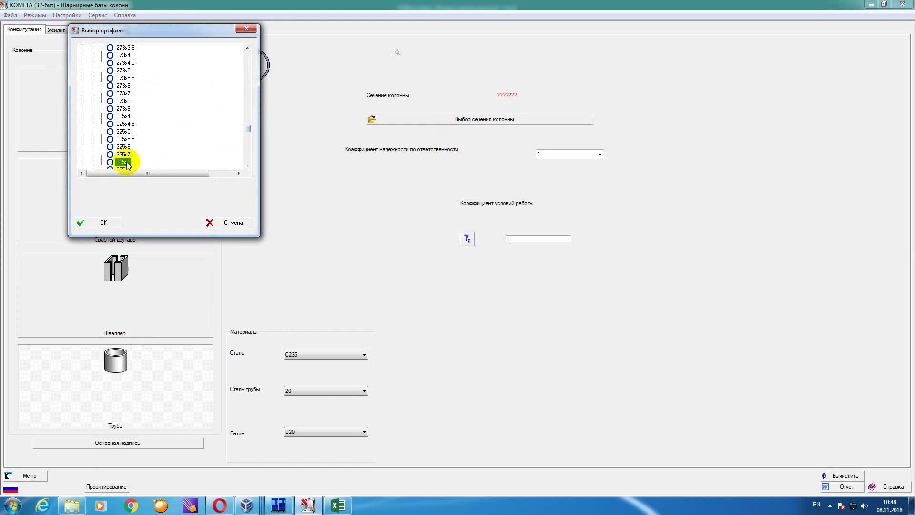
click(111, 222)
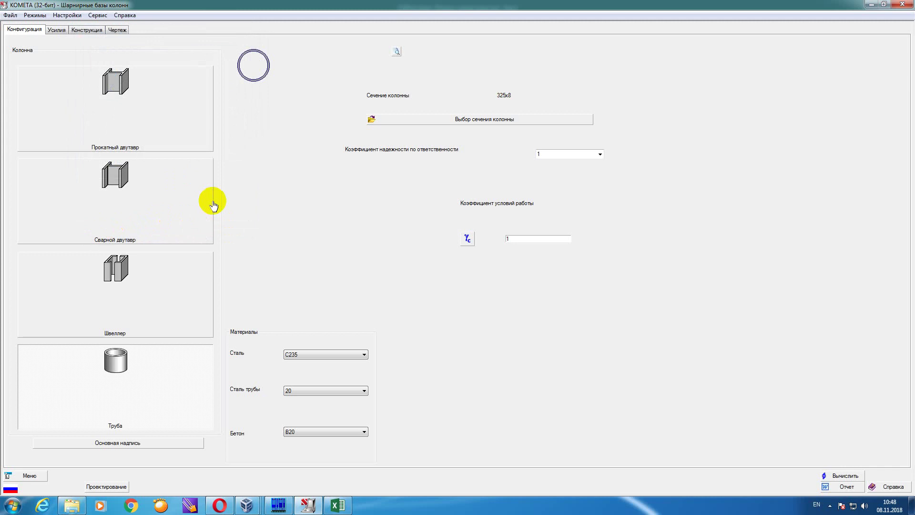
- Open the base forces table for the pipe column, then close the 2U20col_base workbook in Excel
click(56, 29)
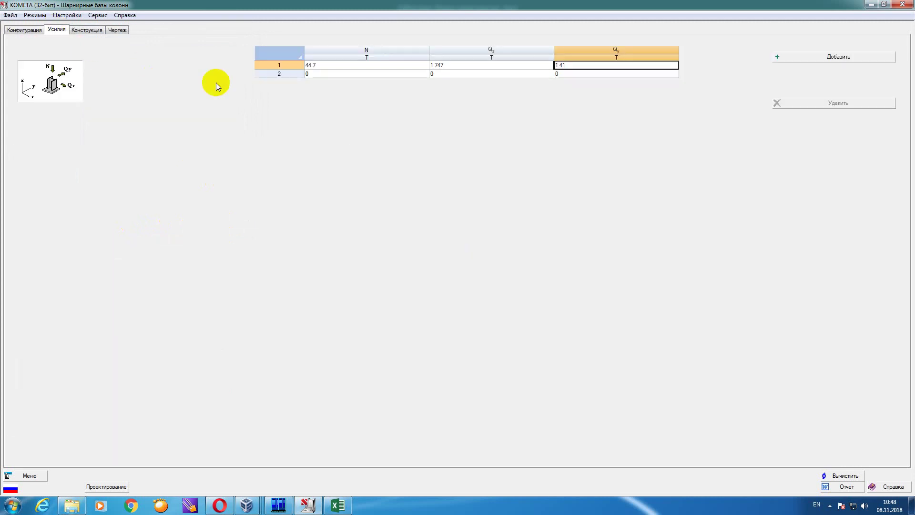
click(313, 66)
click(337, 505)
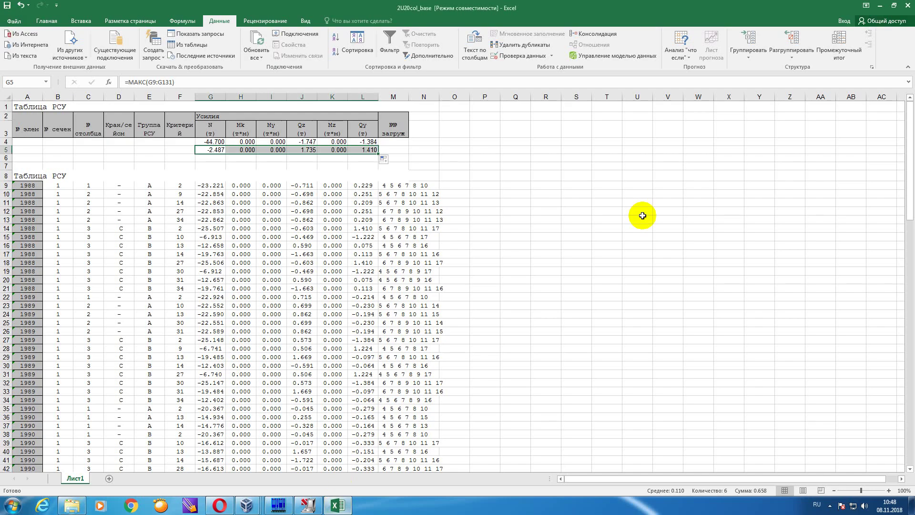
click(902, 6)
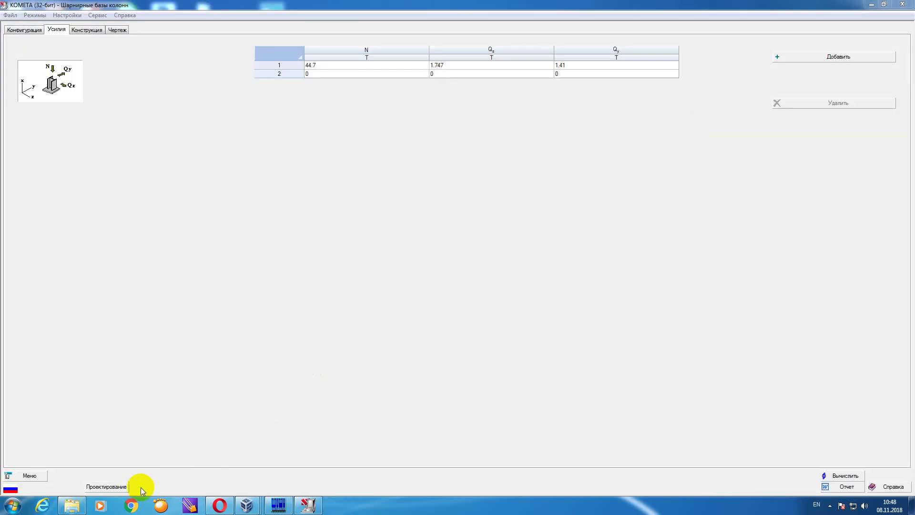
- Open the cft_base report in Word, examine the pipe base's design forces, and return to the KOMETA forces table
click(71, 505)
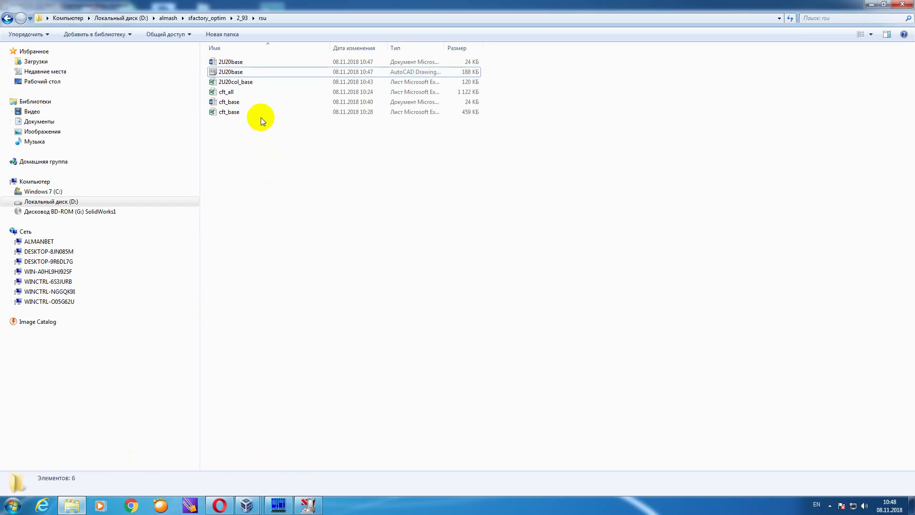
click(233, 102)
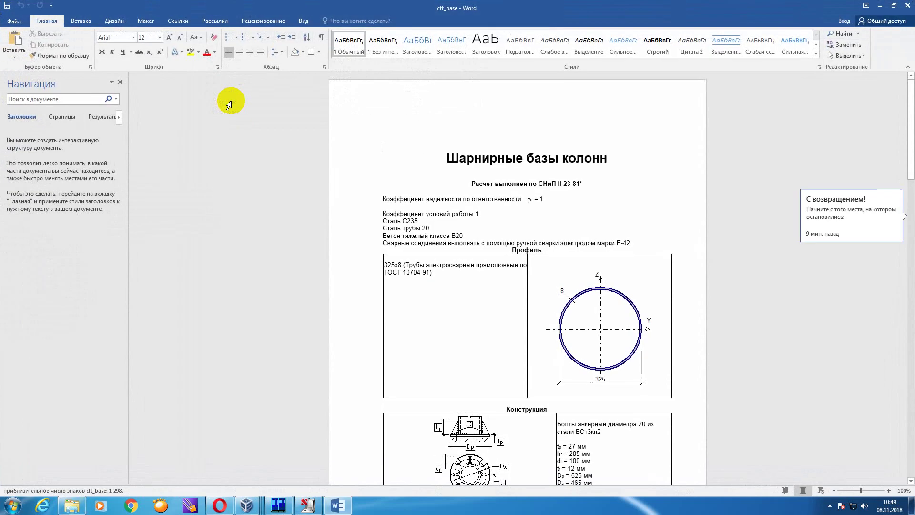
scroll(275, 143, down, 11)
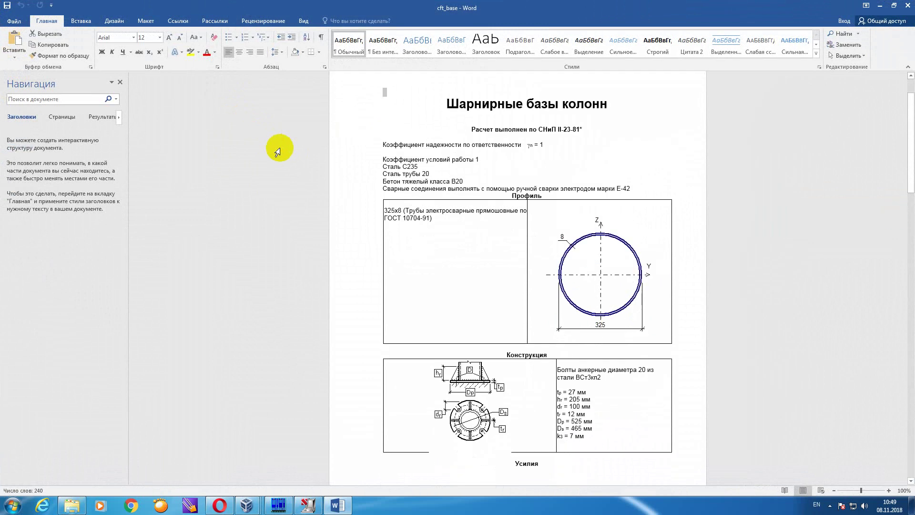
scroll(278, 155, down, 20)
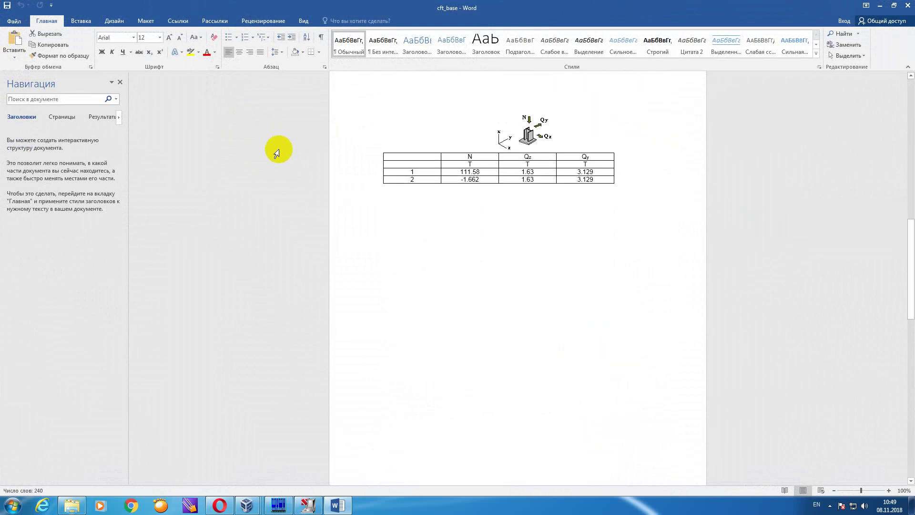
scroll(275, 152, up, 13)
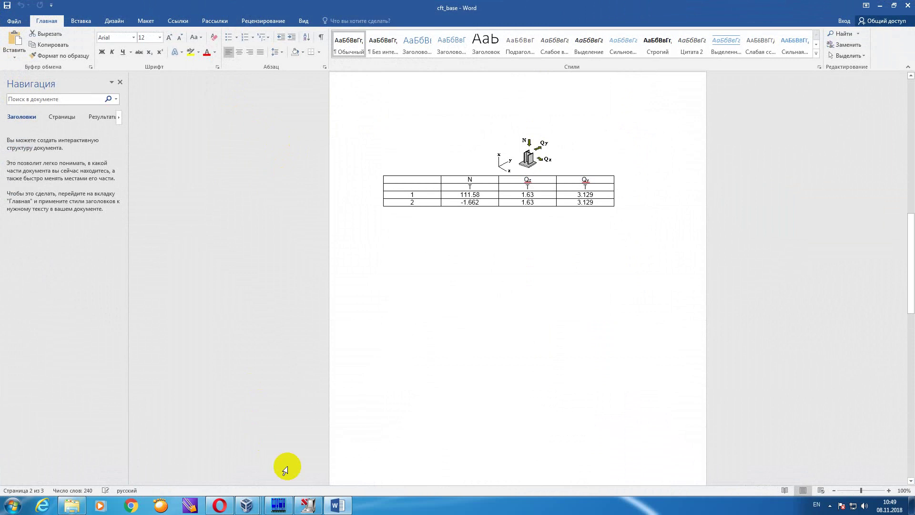
click(310, 505)
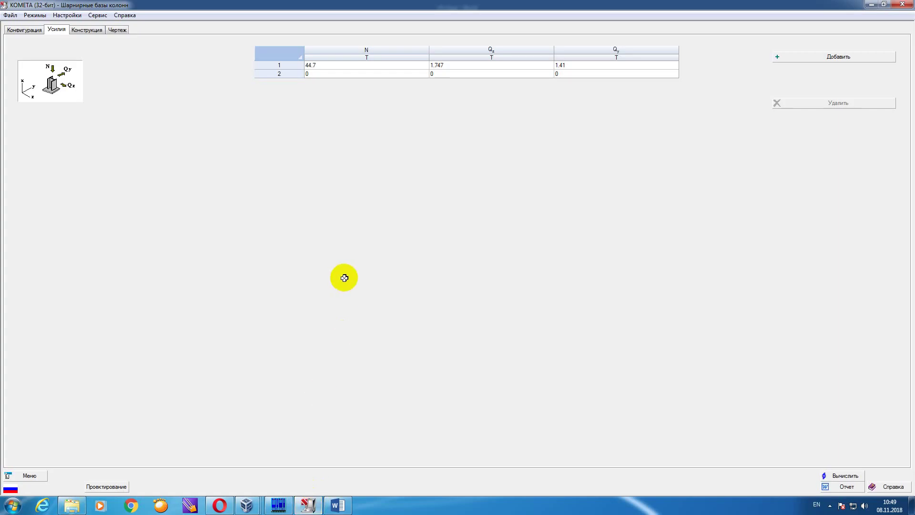
- Enter the first row's N as 111.58 T and Qz as 1.63 T, taken from the cft_base report in Word
click(334, 505)
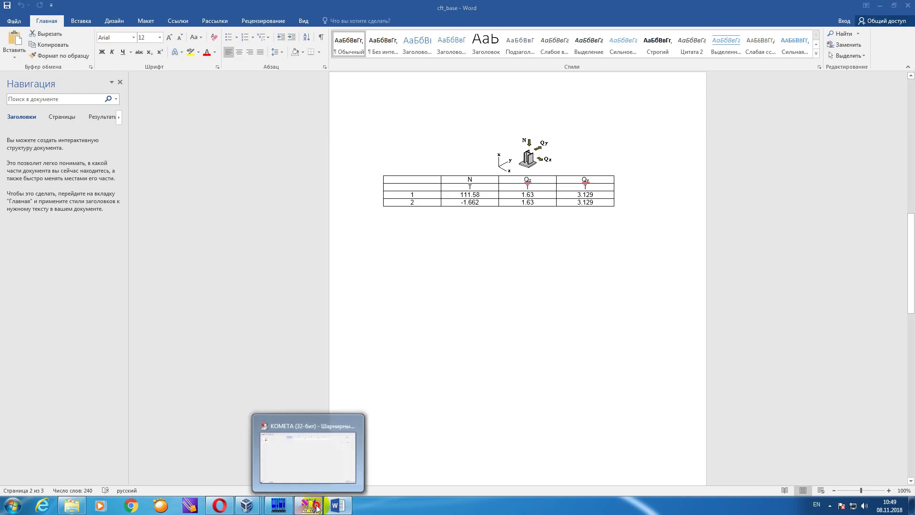
click(309, 505)
click(367, 67)
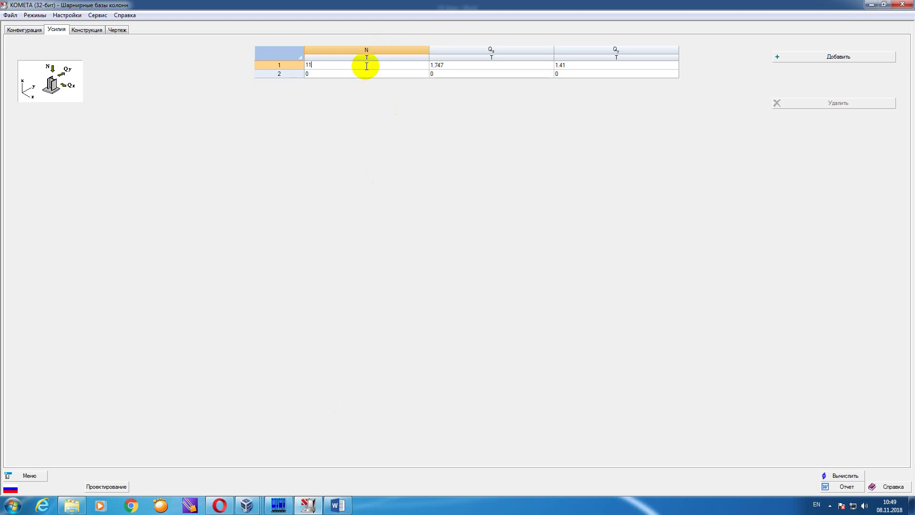
click(432, 65)
click(337, 505)
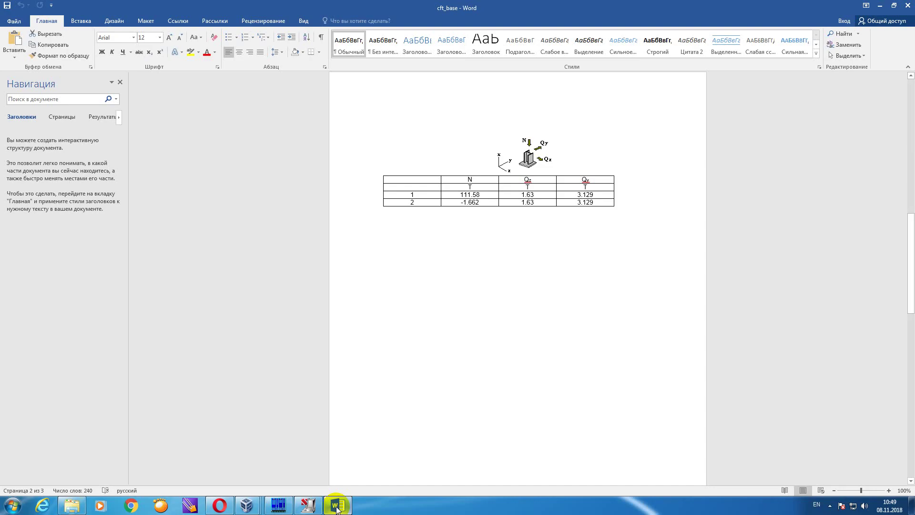
click(309, 505)
click(471, 65)
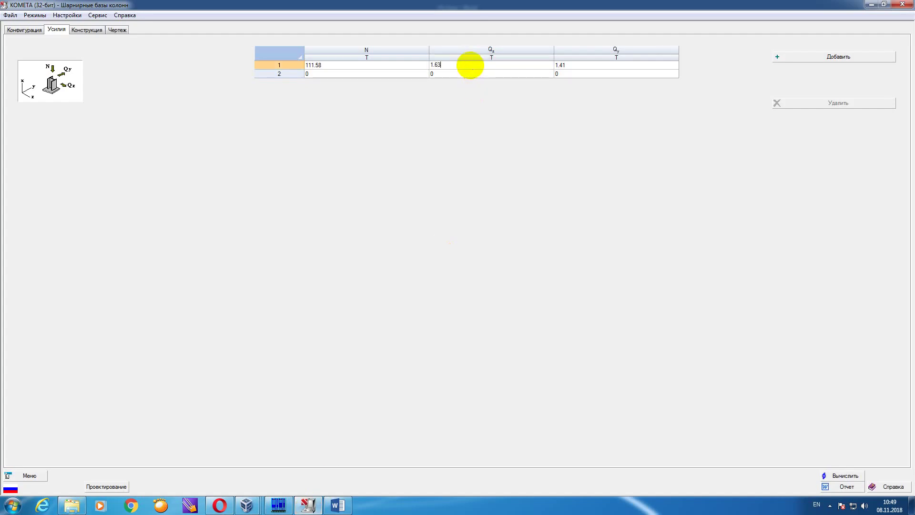
text(1.63)
- Check the first row's remaining shear force in the Word report and set its Qy to 3.129 T in KOMETA
click(591, 66)
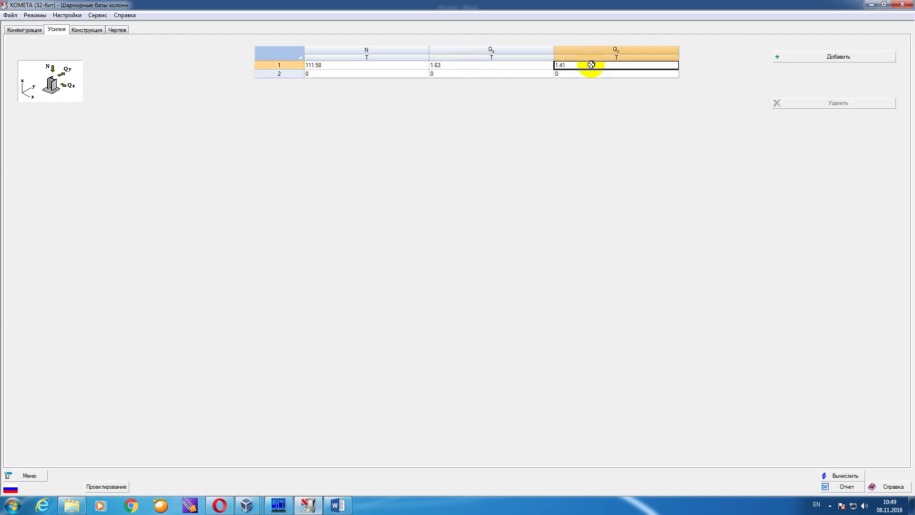
click(337, 503)
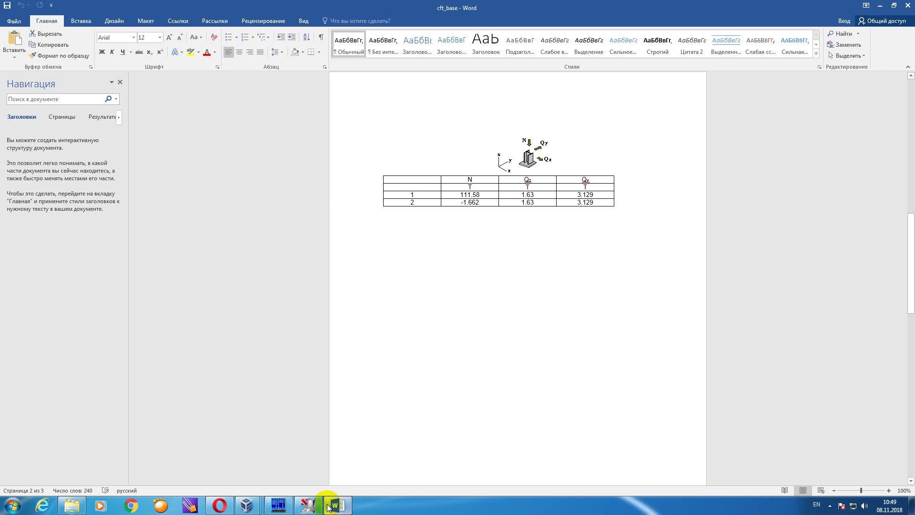
click(309, 505)
click(573, 62)
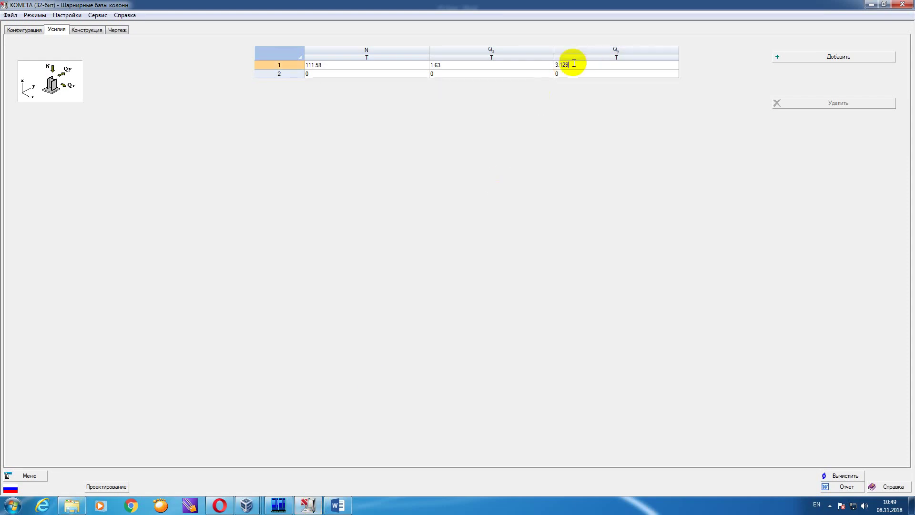
text(3.129)
- Fill the second force row from the report with Qy 3.129 T, Qz 1.63 T and N -1.662 T
click(570, 74)
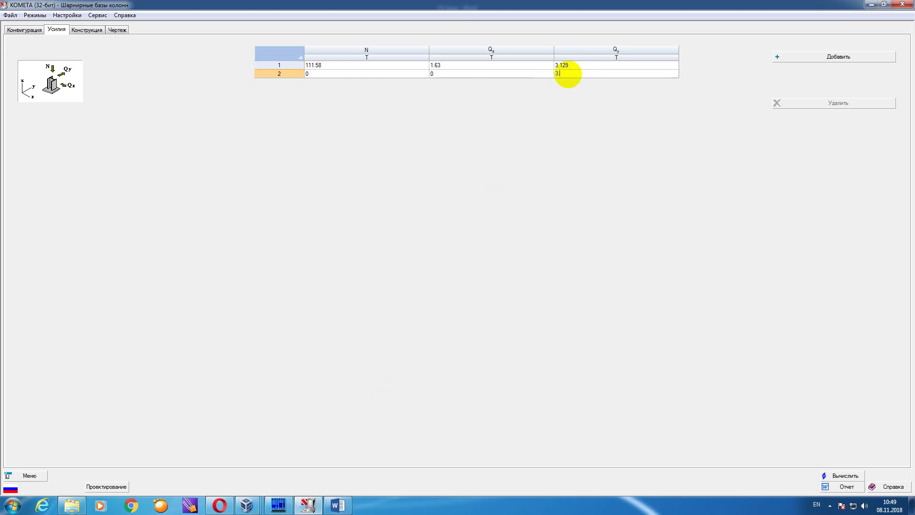
click(498, 74)
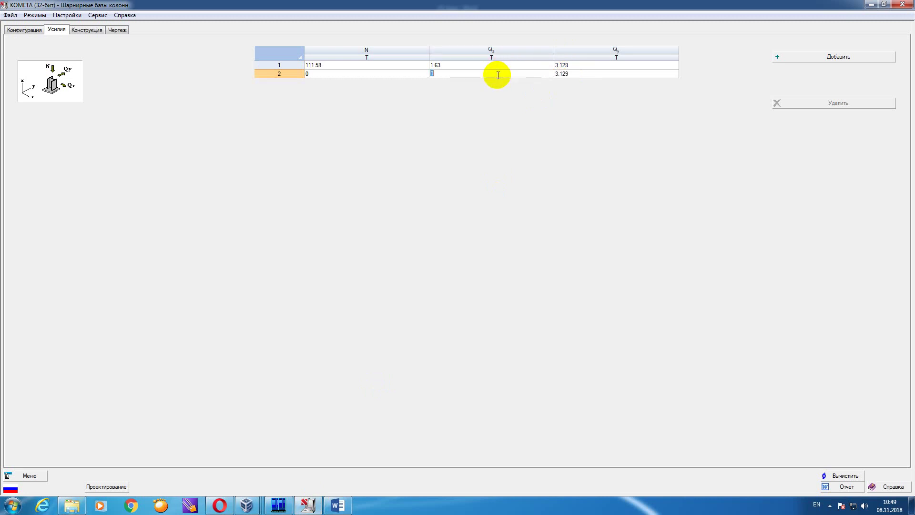
text(1.63)
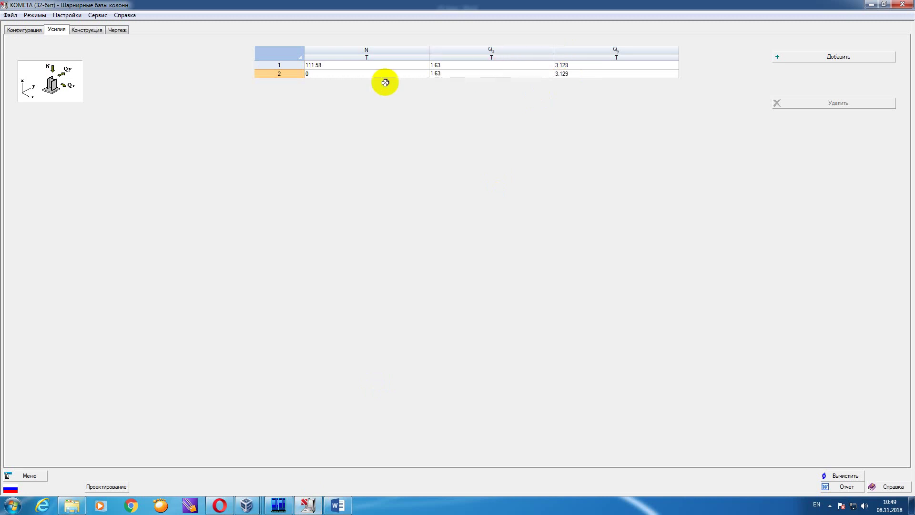
click(375, 74)
click(337, 506)
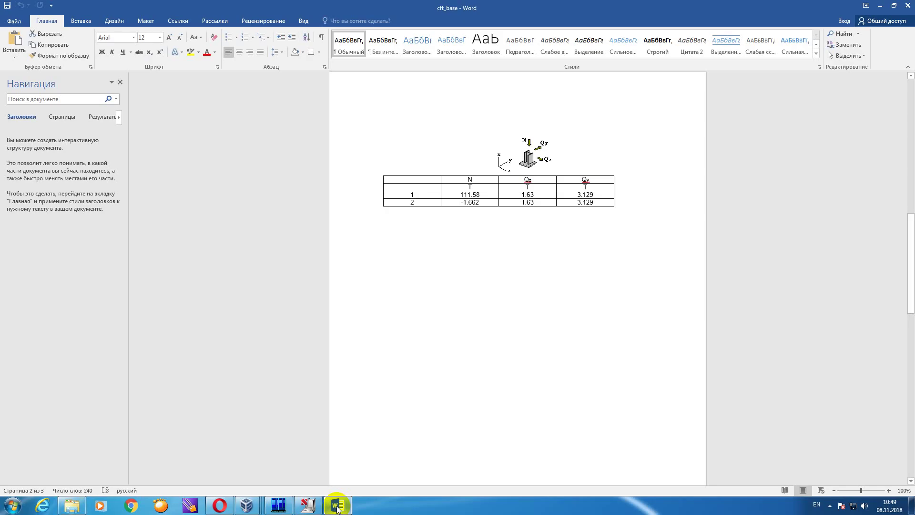
click(337, 506)
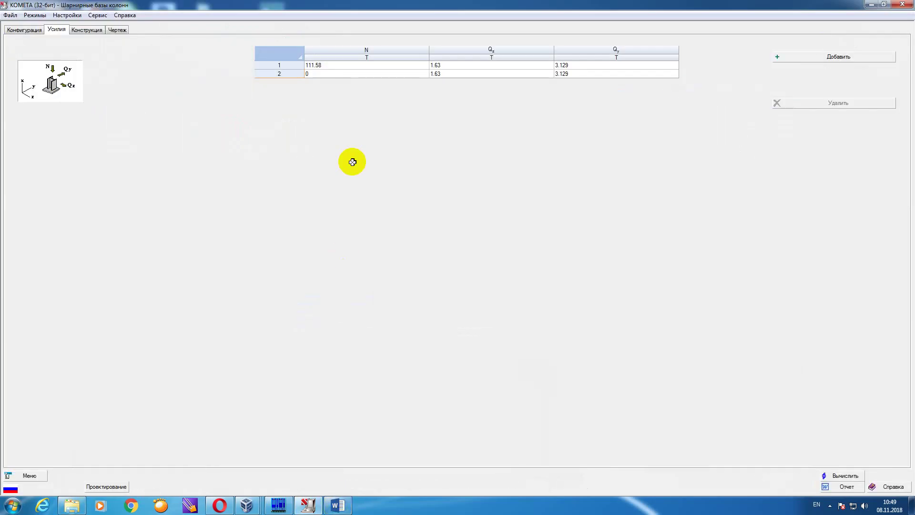
click(350, 72)
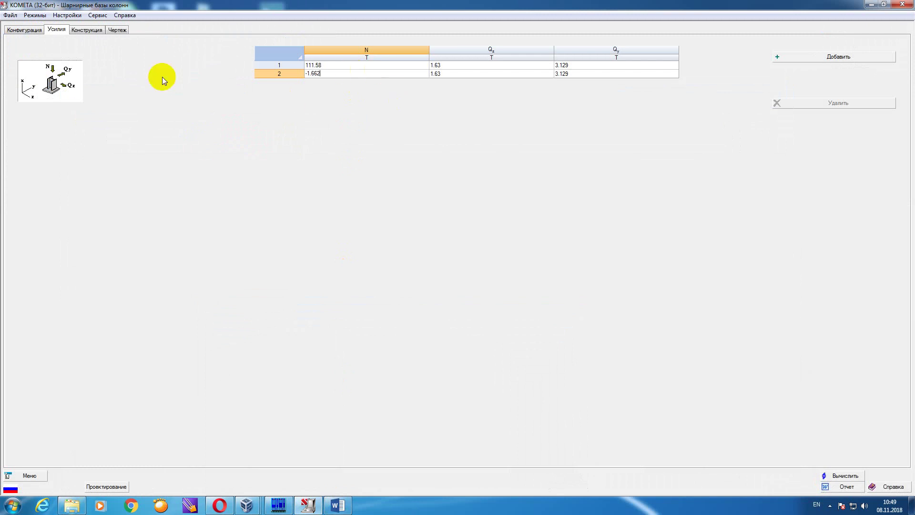
- Run the automatic design (Проектирование) of the pipe column base and review its construction dimensions and drawing
click(85, 29)
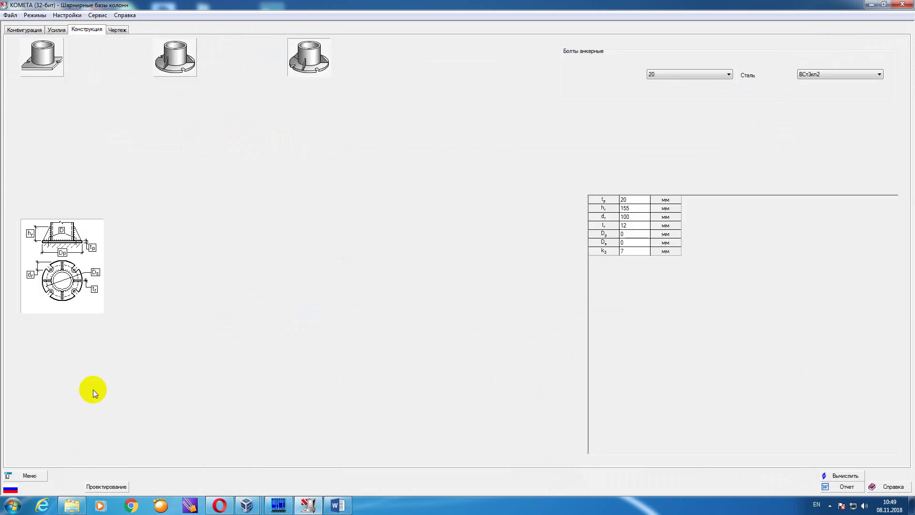
click(111, 485)
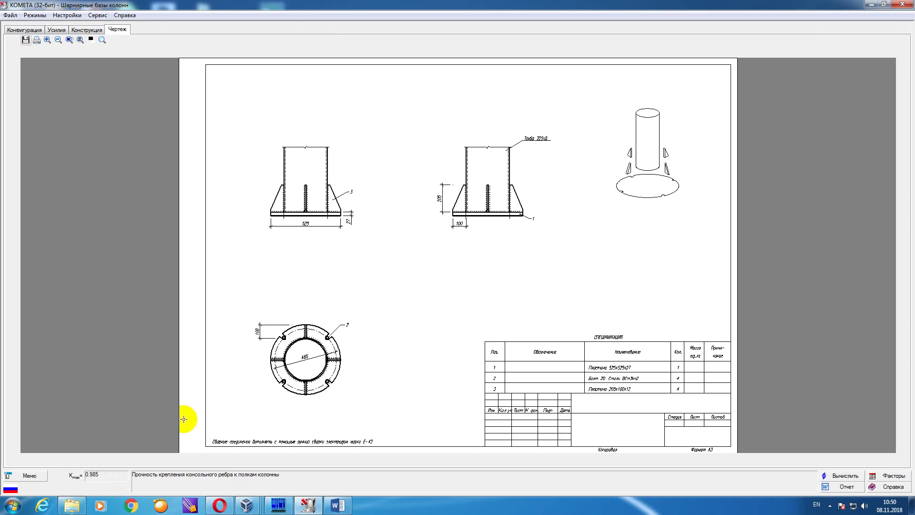
click(92, 30)
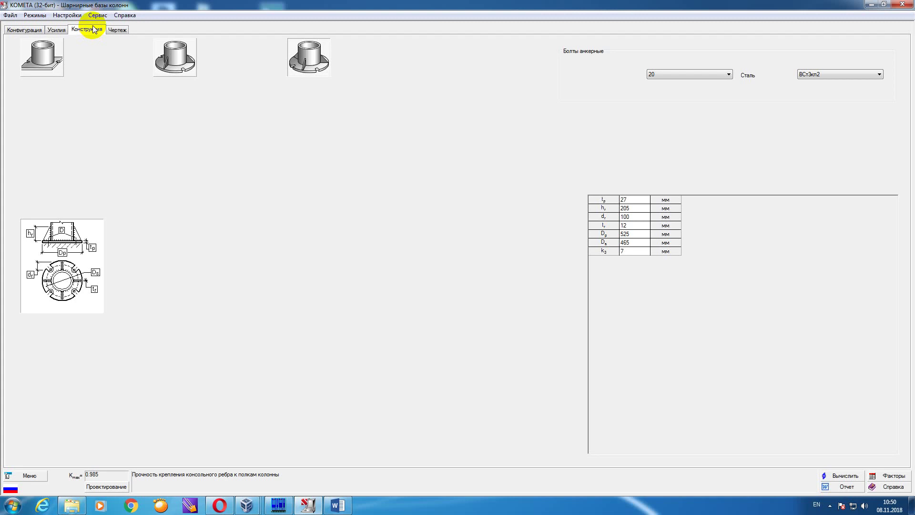
click(119, 30)
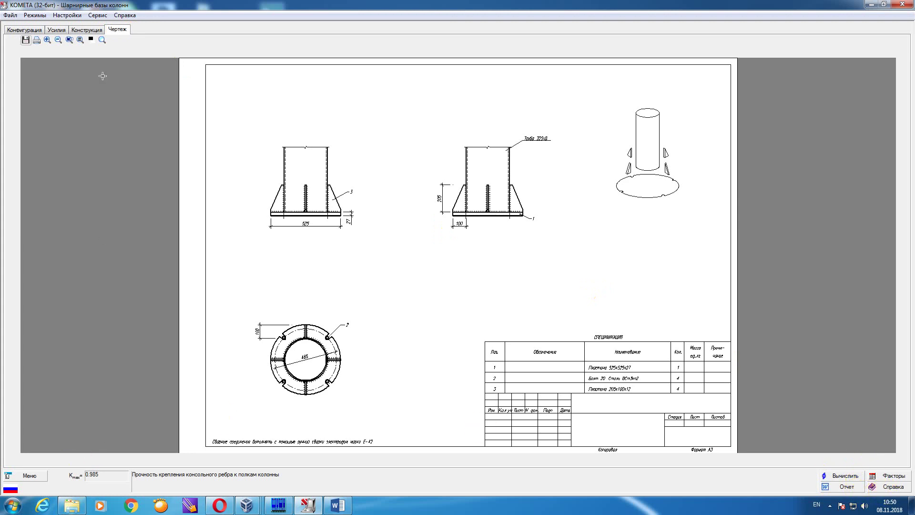
- Save the pipe base drawing as the DXF file cft_base in the rsu folder
click(25, 40)
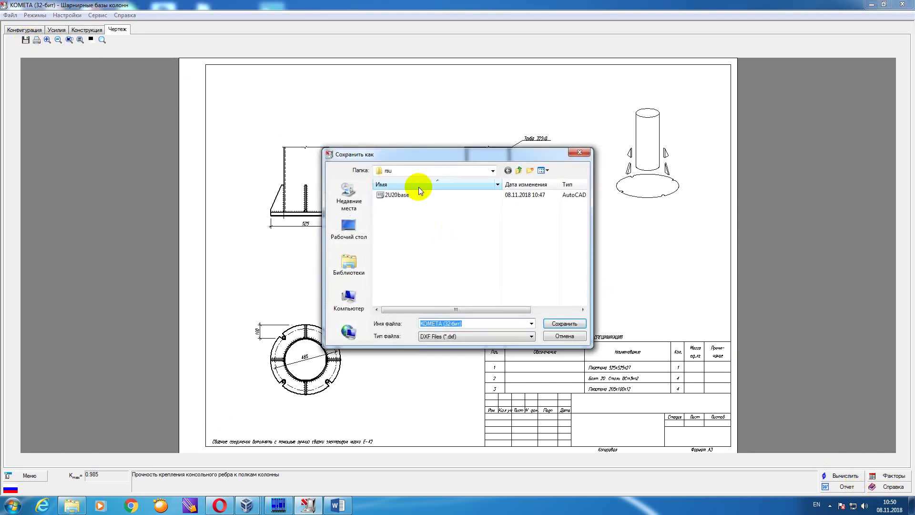
text(cft)
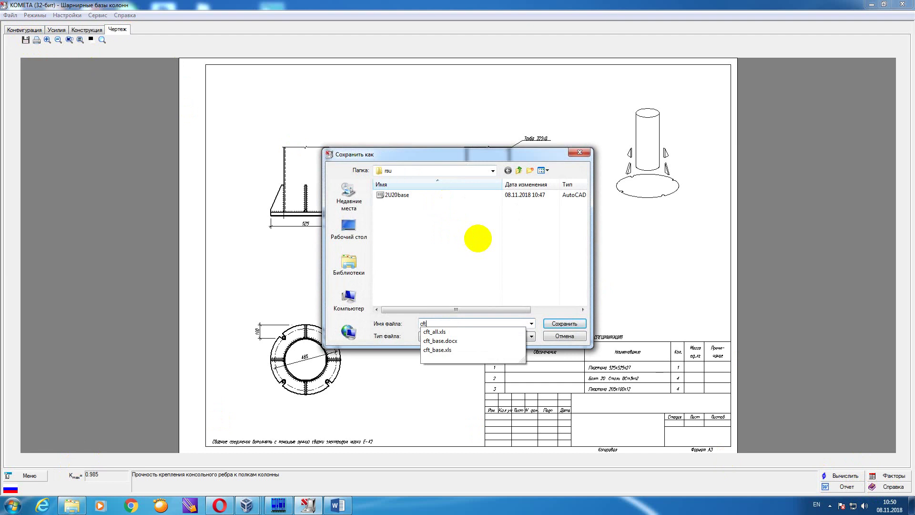
text(_base)
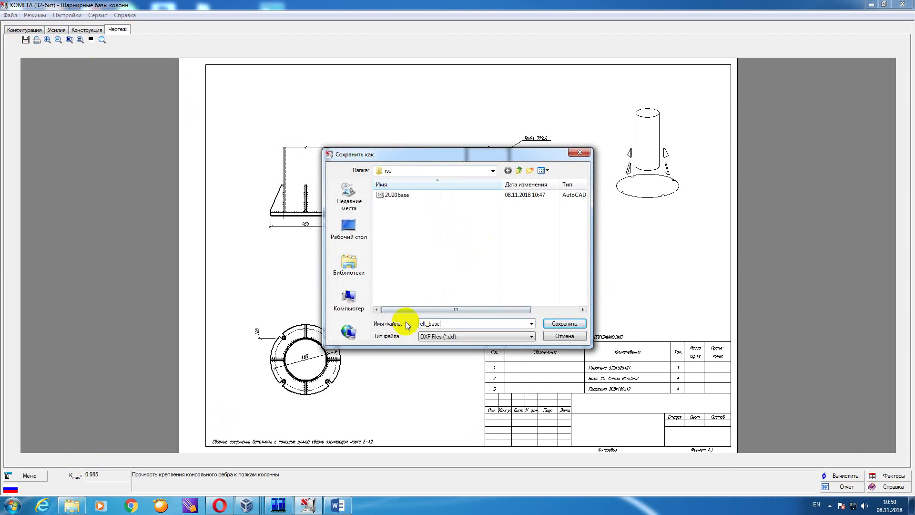
click(566, 323)
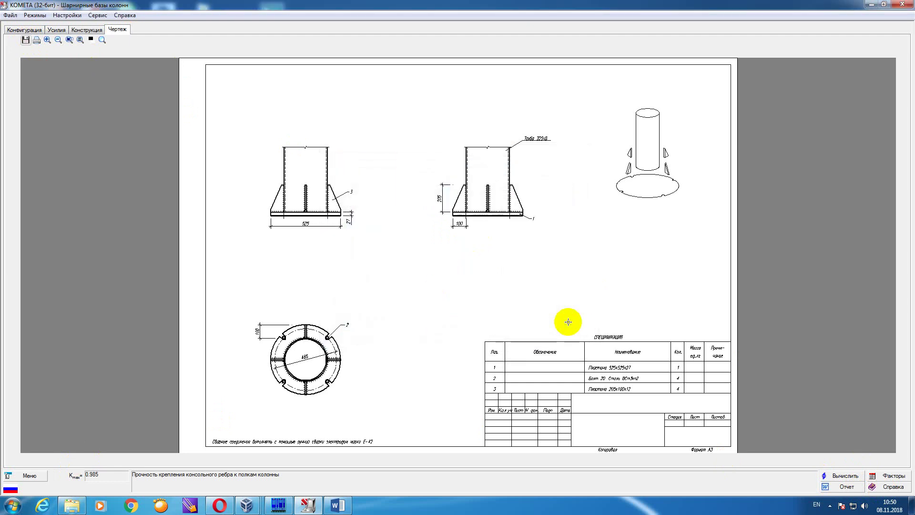
- Close KOMETA and the cft_base report in Word
click(903, 5)
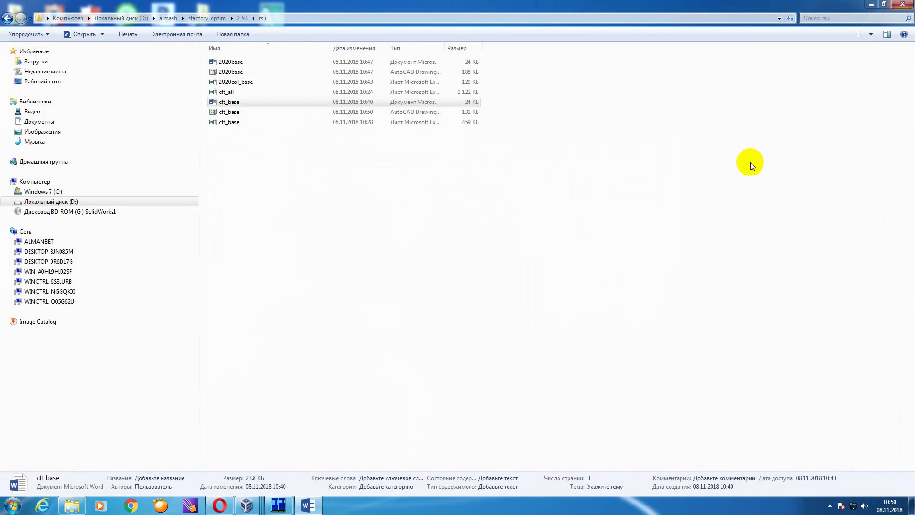
click(308, 505)
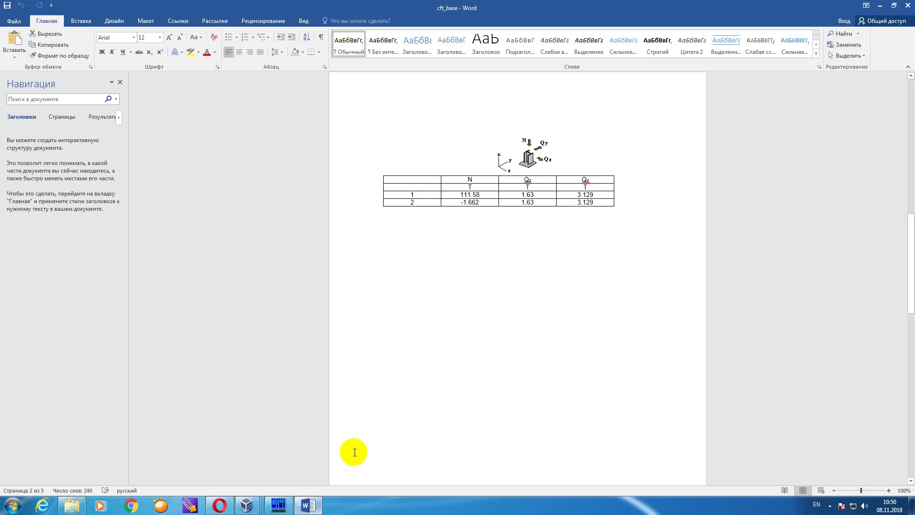
click(908, 5)
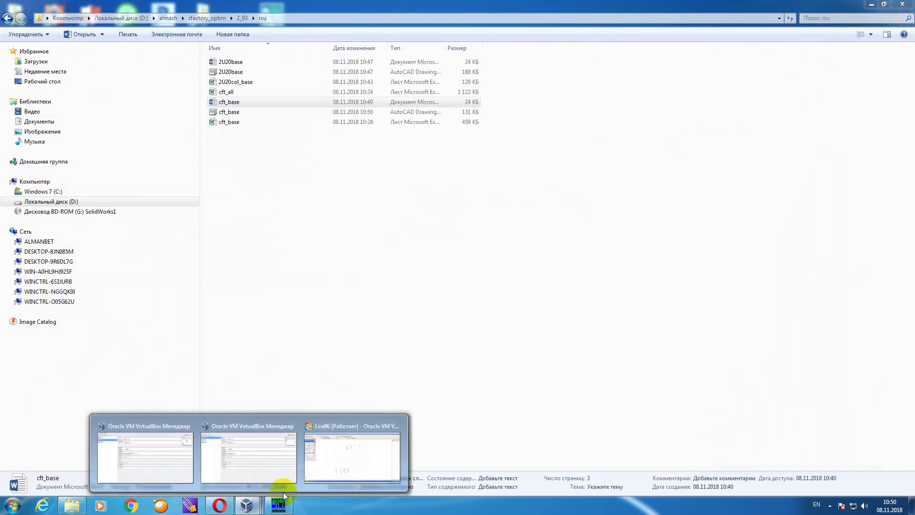
- Switch to the Lira96 virtual machine, dismiss the РСУ table and form editor dialogs, and close ПК ЛИРА
click(337, 465)
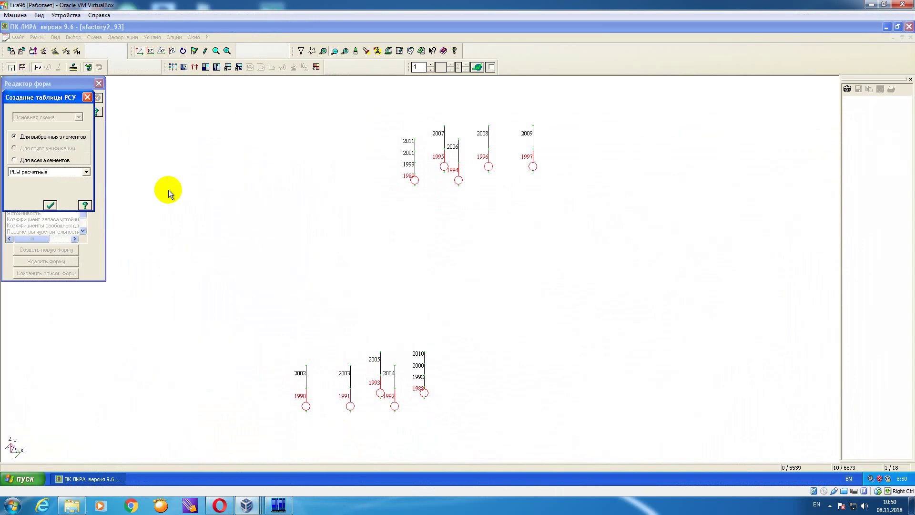
click(88, 98)
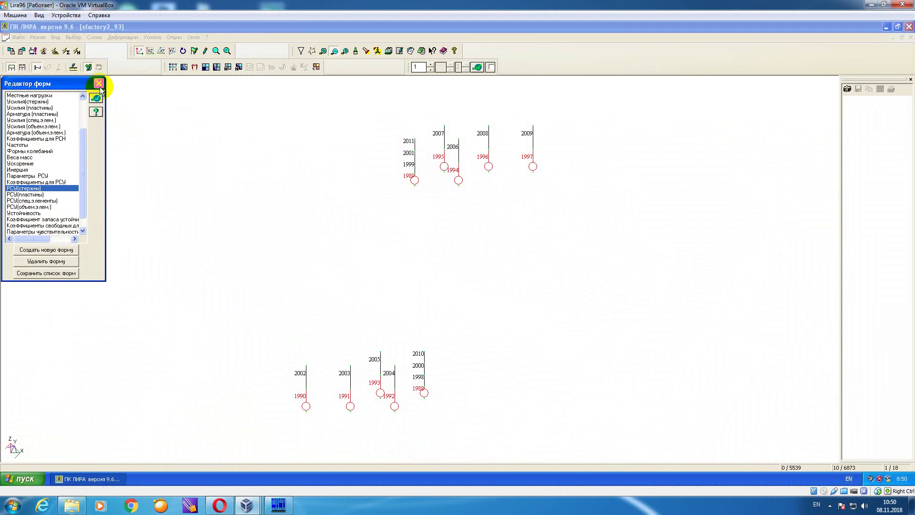
click(98, 84)
click(909, 26)
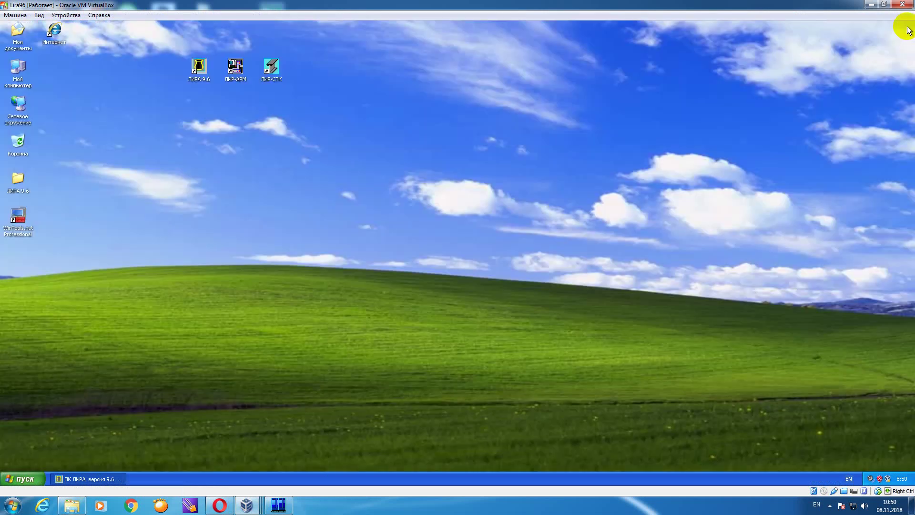
- Launch ЛИР-АРМ and import the SFACTORY2_93#00.SFACTORY2_93 data file in place of the SFACTORY2_2 model
double_click(235, 67)
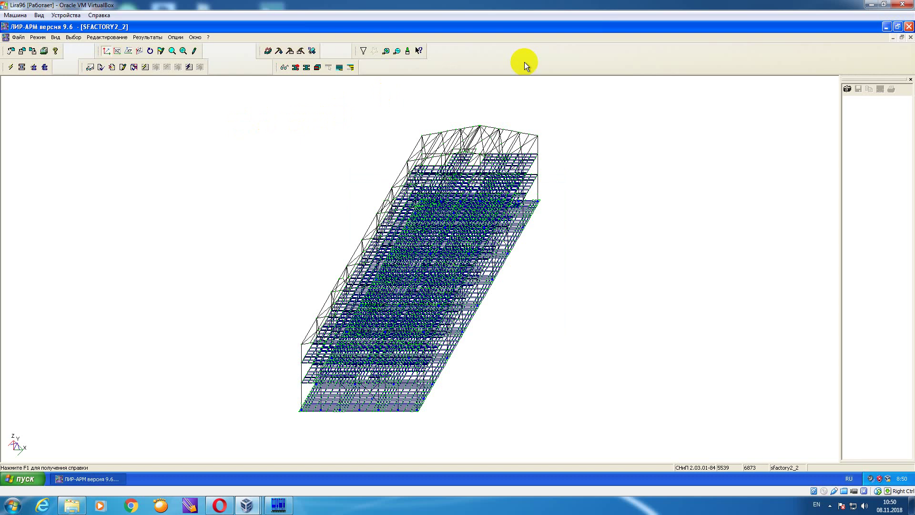
click(910, 37)
click(9, 37)
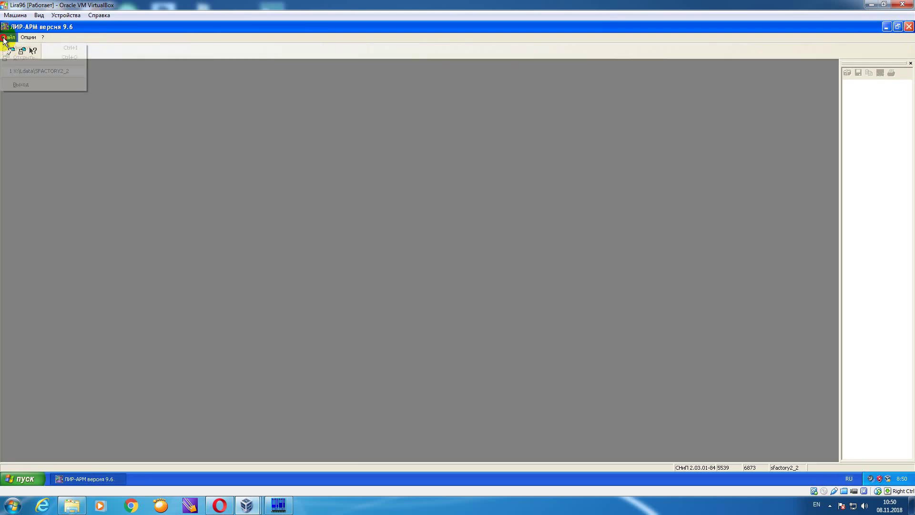
click(14, 47)
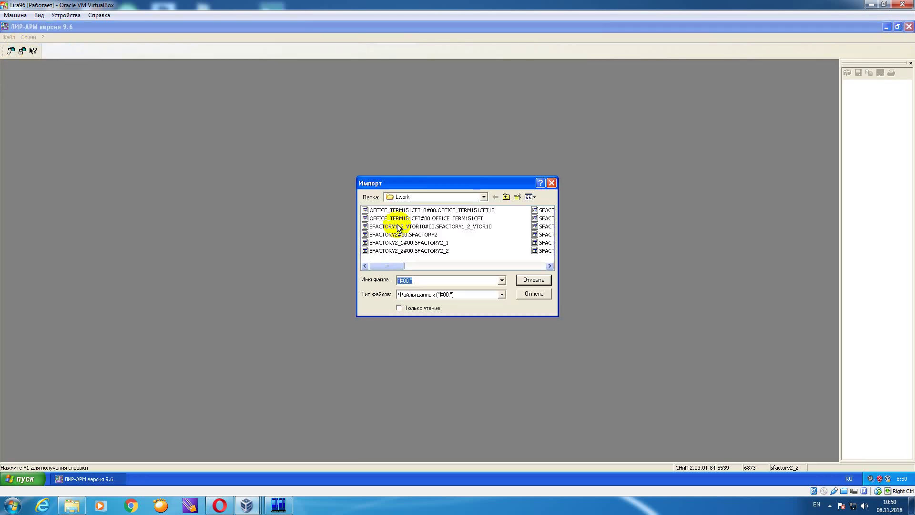
click(471, 265)
drag(436, 267, 460, 269)
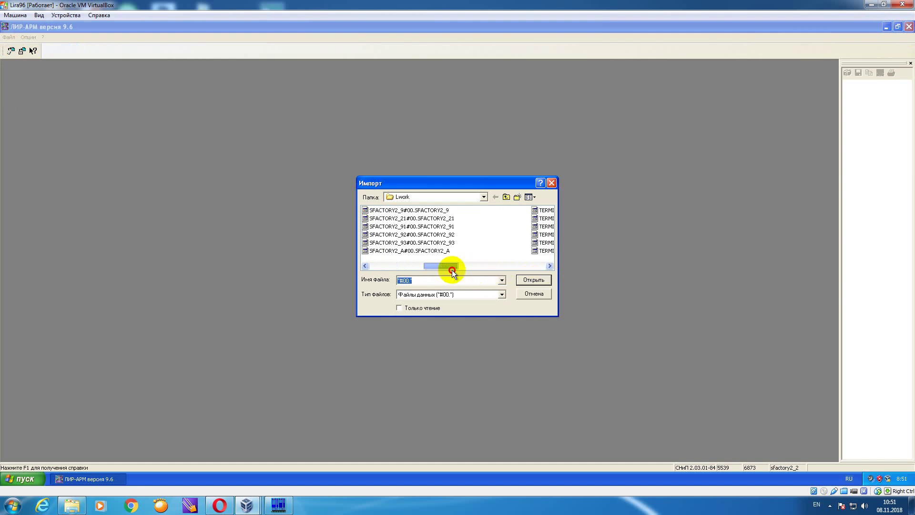
click(429, 242)
click(533, 280)
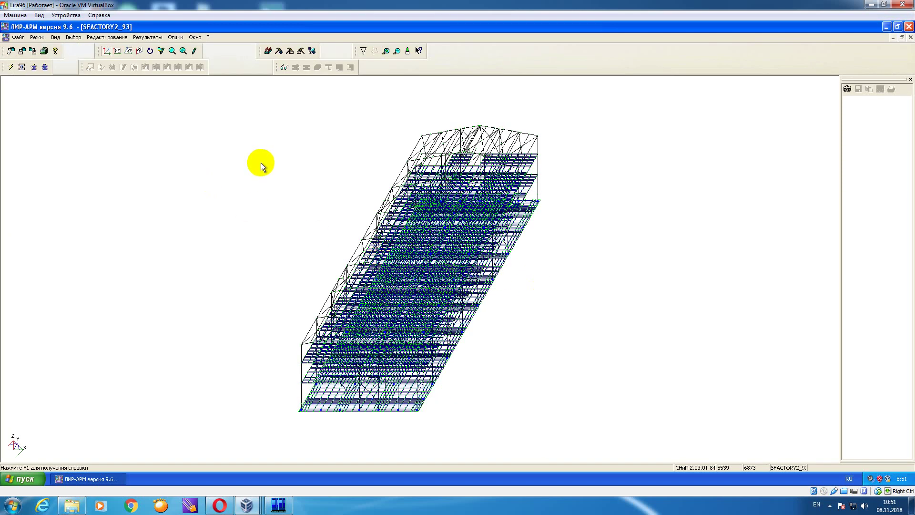
- Open the materials setup and the element filter, and select all elements with stiffness 17. Пластина H 30
click(279, 51)
drag(84, 50, 95, 125)
click(364, 51)
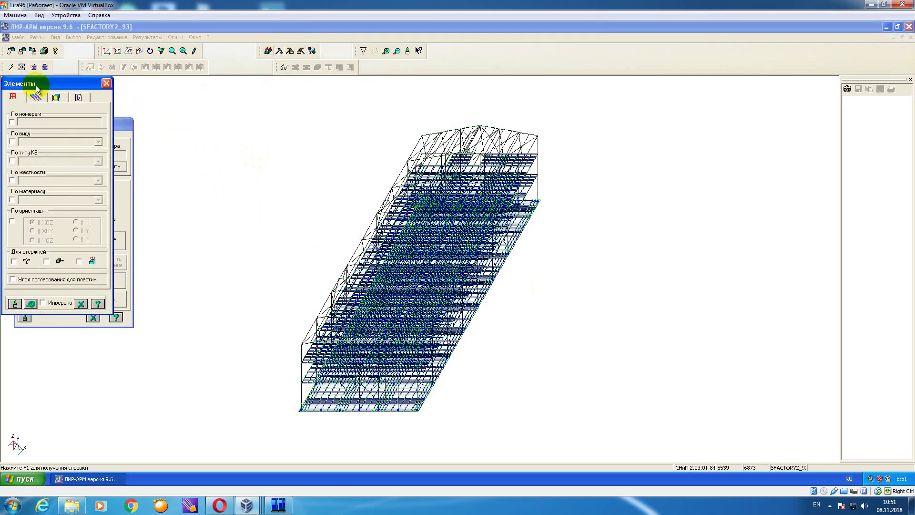
drag(53, 78, 248, 97)
click(216, 194)
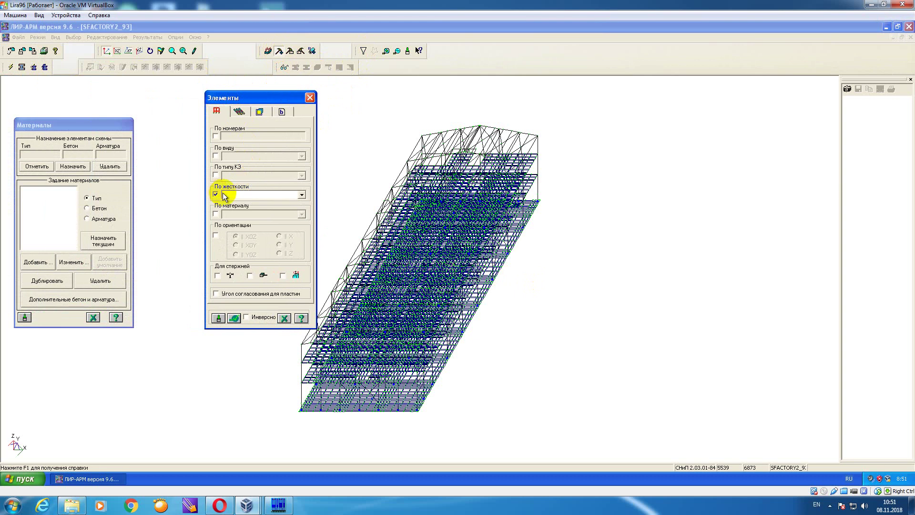
click(302, 195)
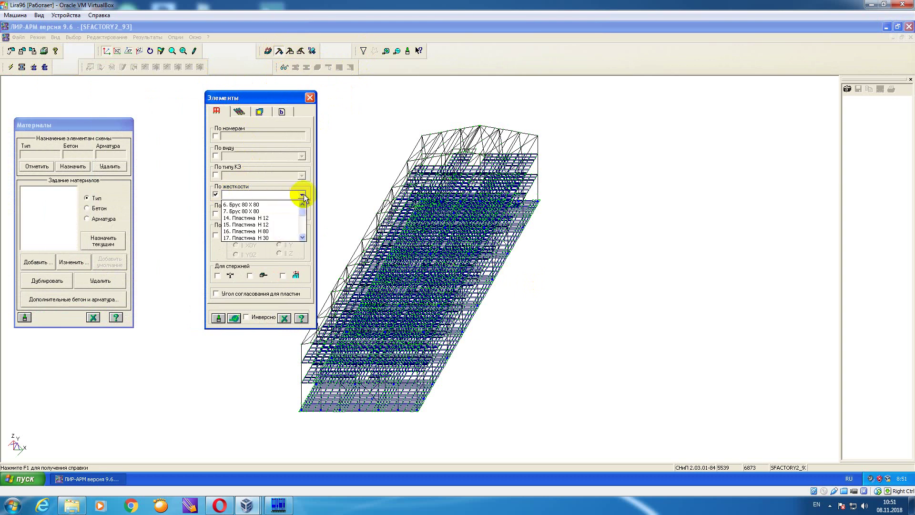
click(302, 237)
click(274, 232)
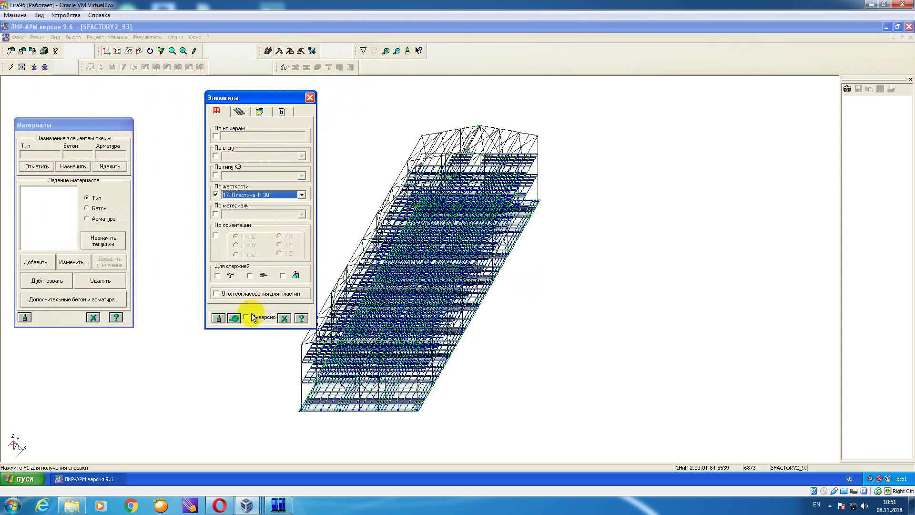
click(234, 318)
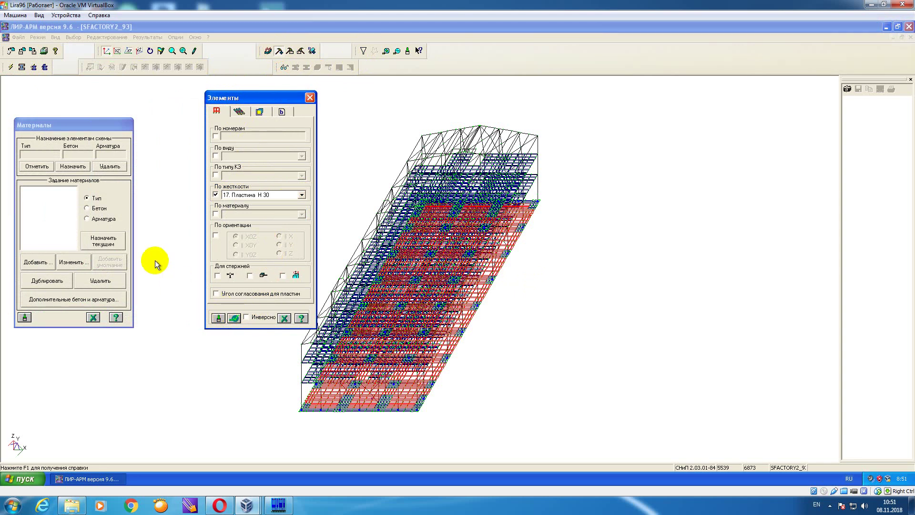
- Add an оболочка reinforcement type with a1, a2 and a3 offsets of 5 cm, and make it current
click(36, 261)
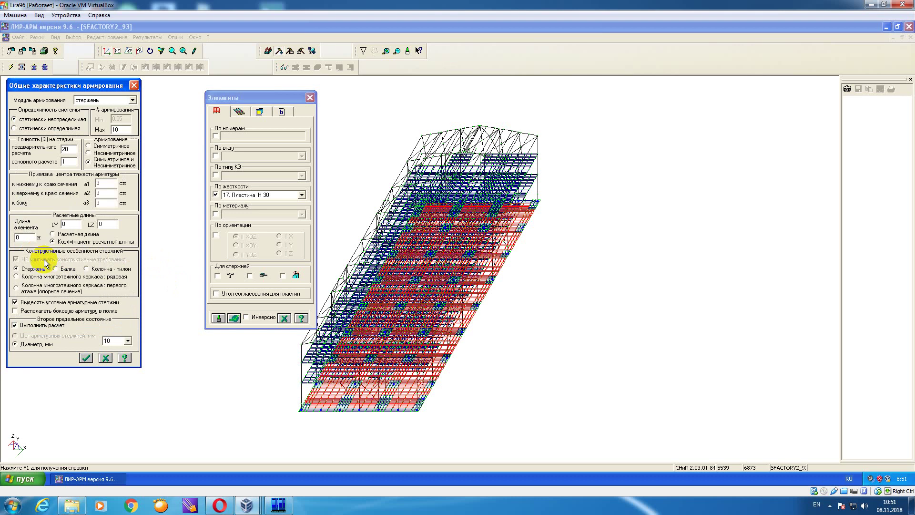
double_click(104, 183)
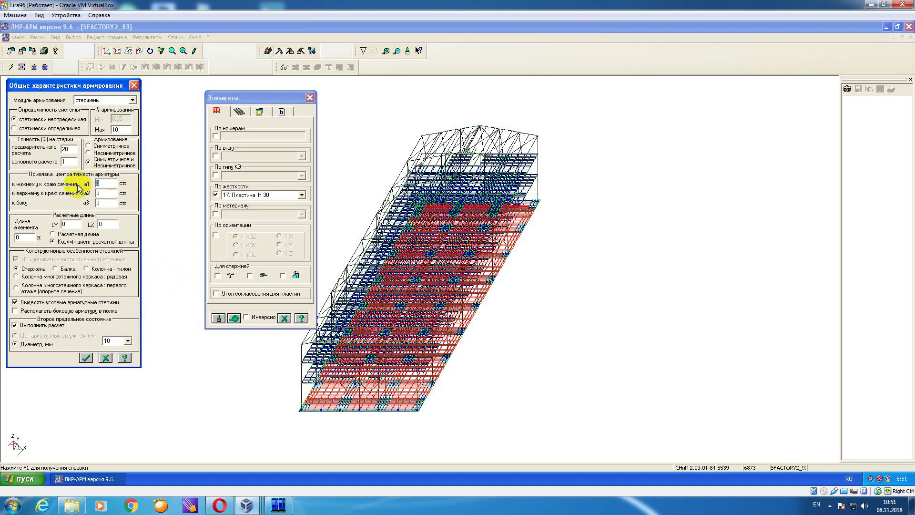
text(5)
double_click(105, 193)
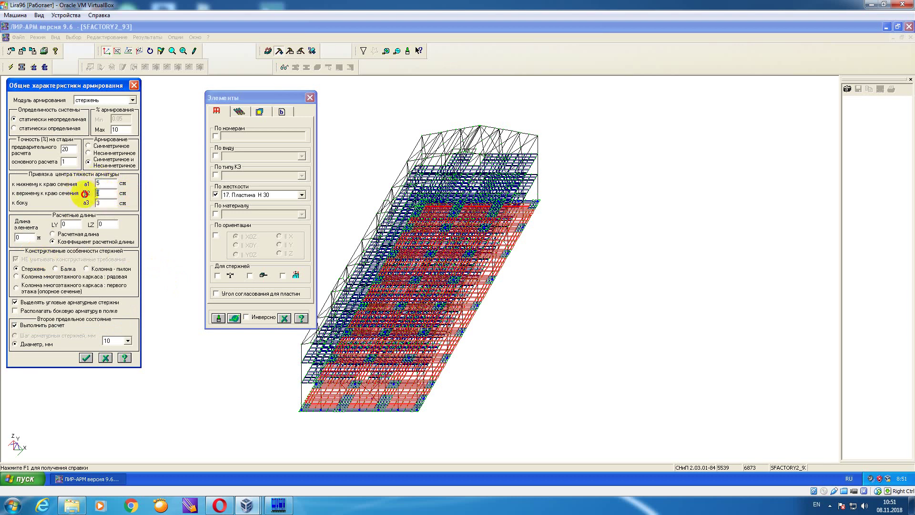
text(5)
double_click(104, 203)
text(5)
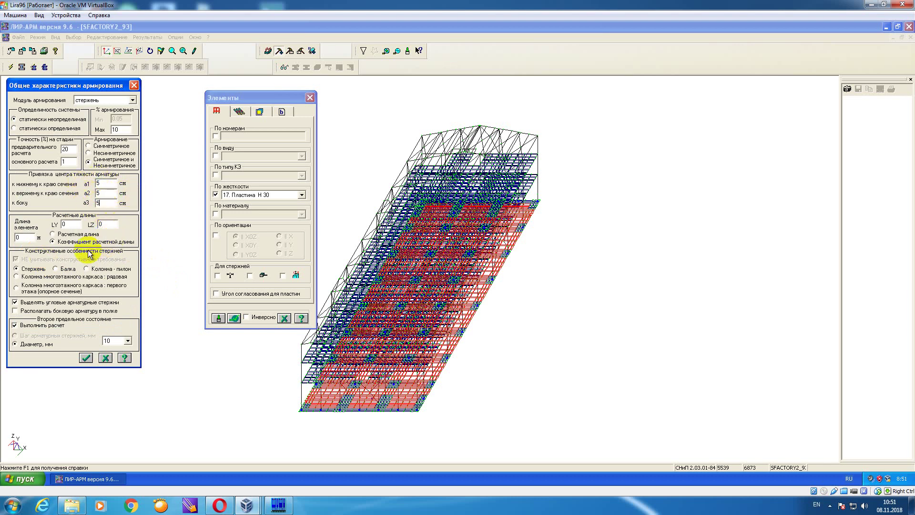
click(132, 100)
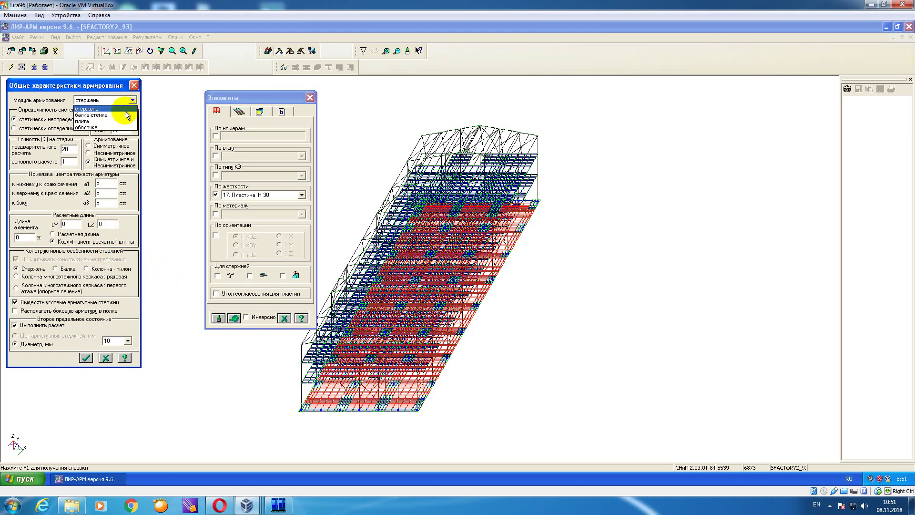
click(122, 127)
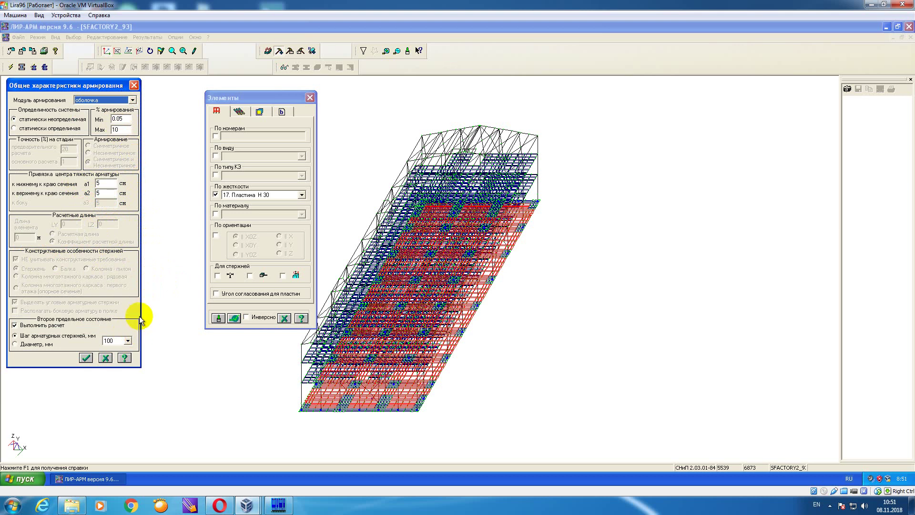
click(86, 357)
click(98, 241)
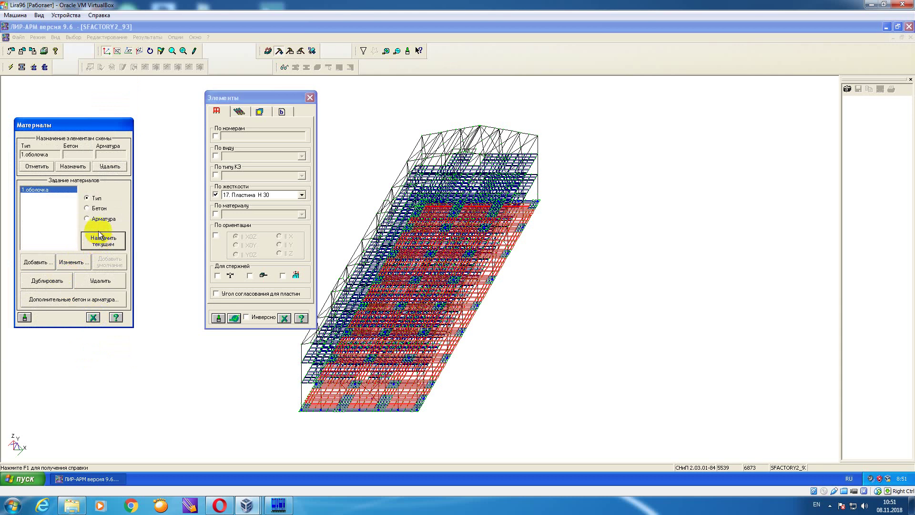
- Add a heavy concrete material of class B20
click(98, 209)
click(41, 260)
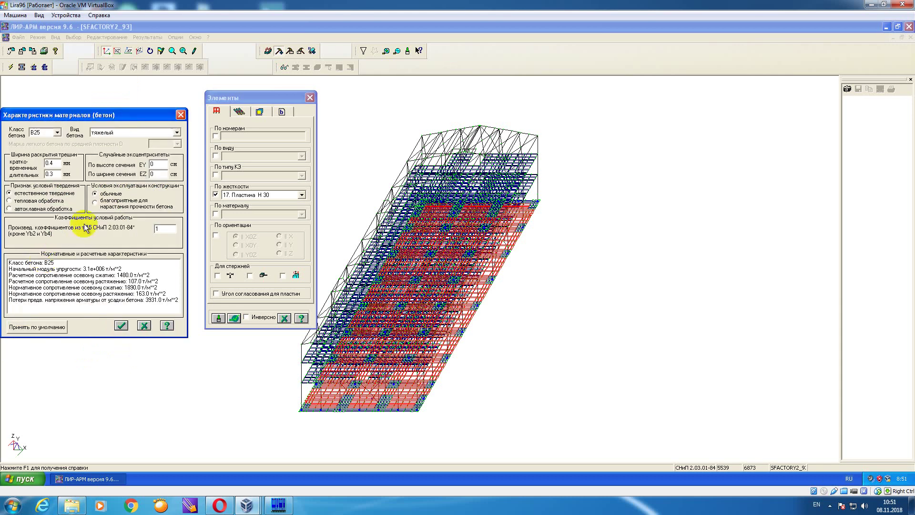
click(56, 132)
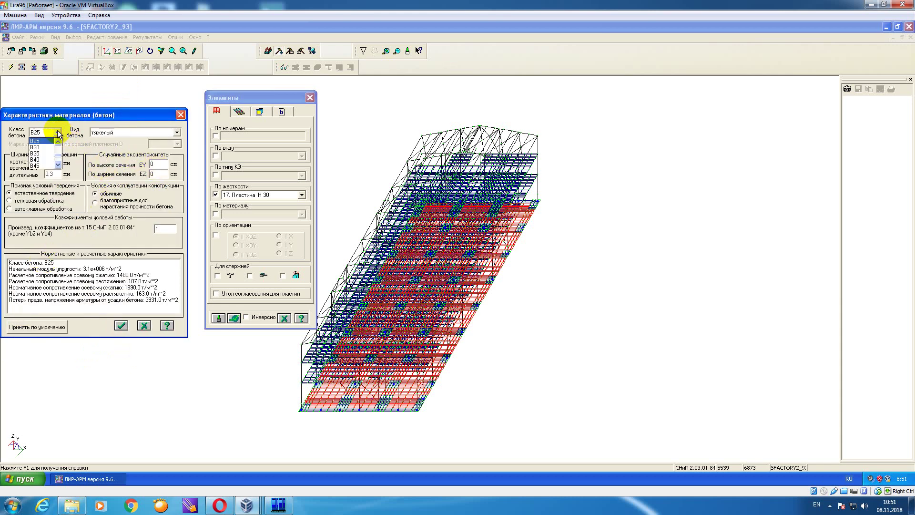
click(41, 139)
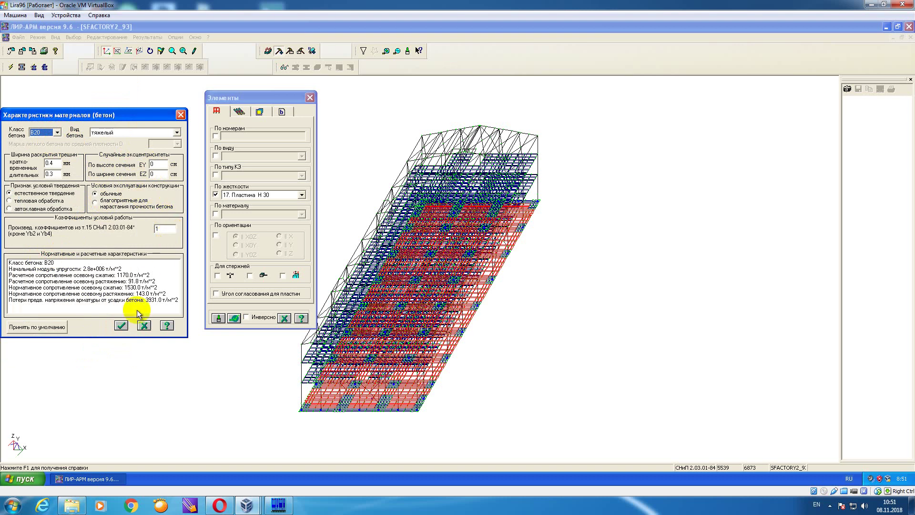
click(122, 327)
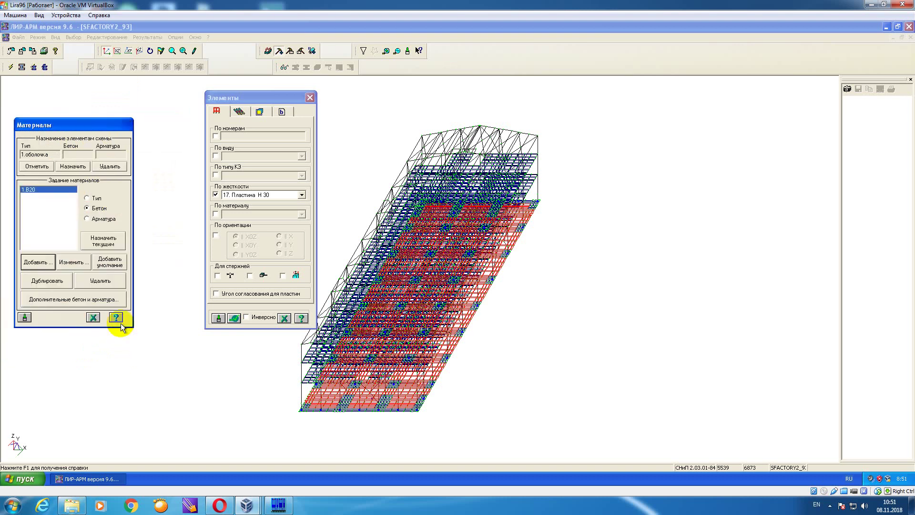
- Add current A-III reinforcement with maximum diameter 32 mm, seismic coefficient 1.2 and working-condition coefficient 0.9, and assign the current materials to the H 30 plates
click(96, 218)
click(38, 261)
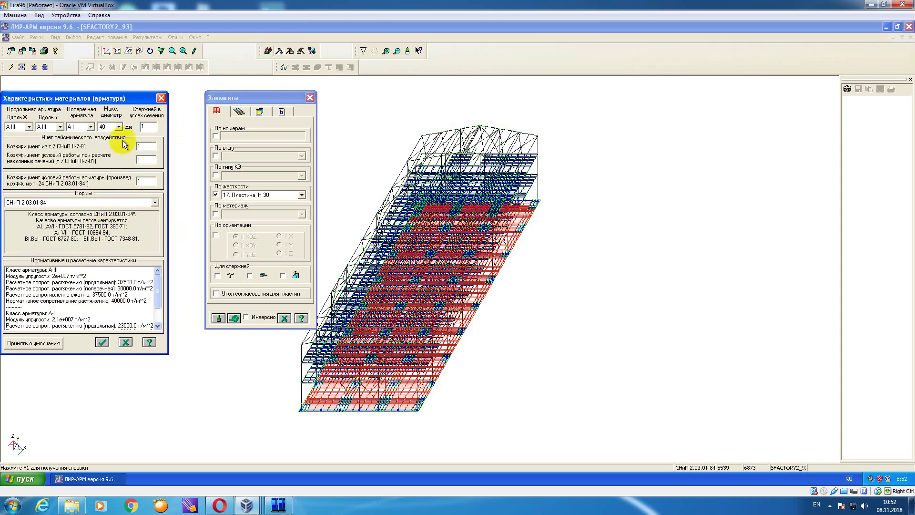
click(106, 141)
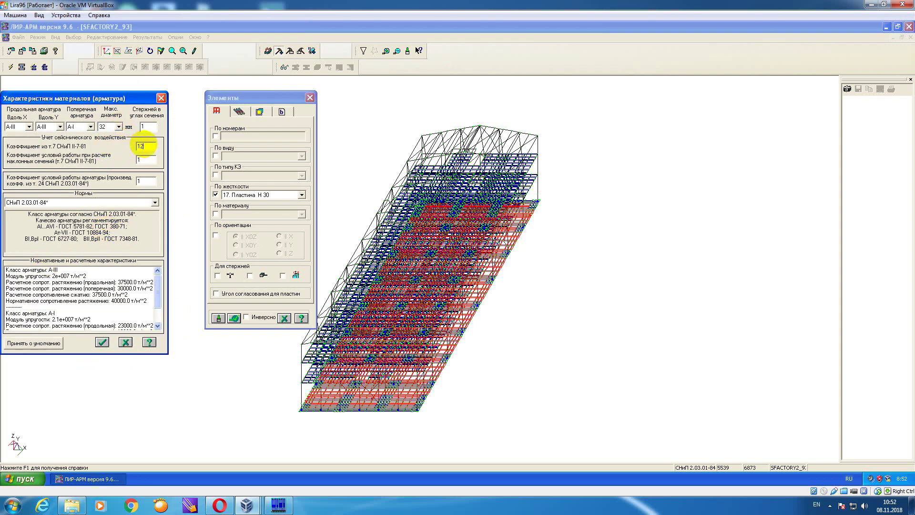
click(143, 181)
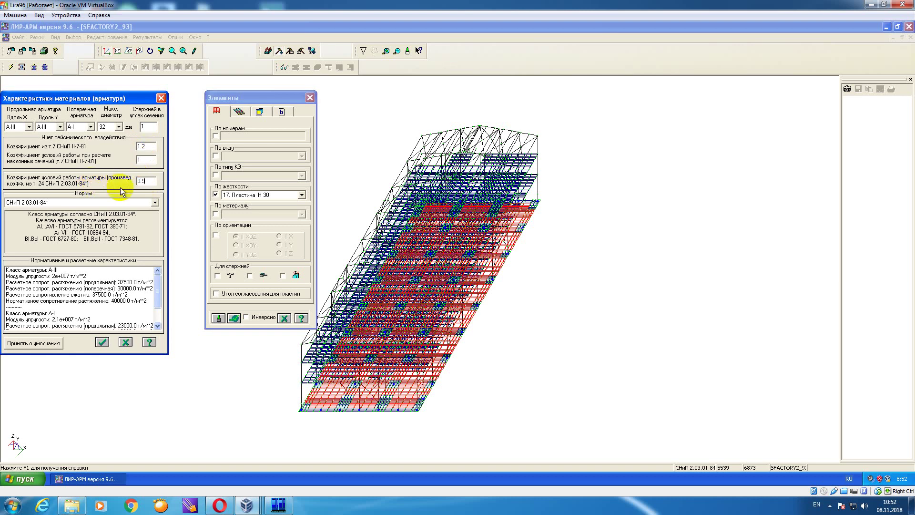
click(102, 342)
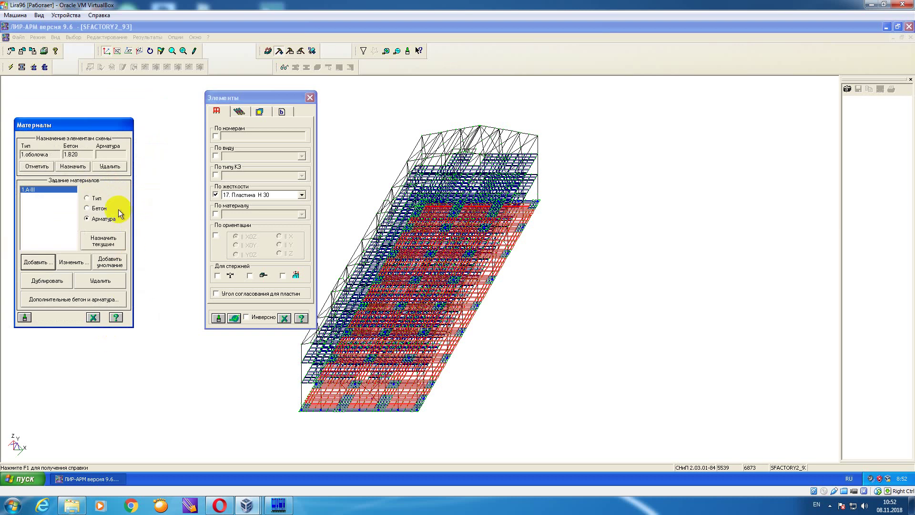
click(110, 243)
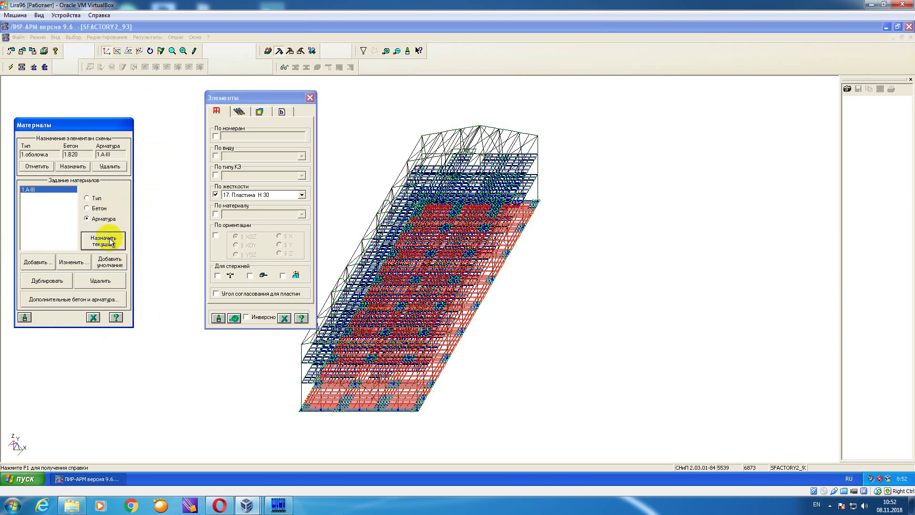
click(73, 166)
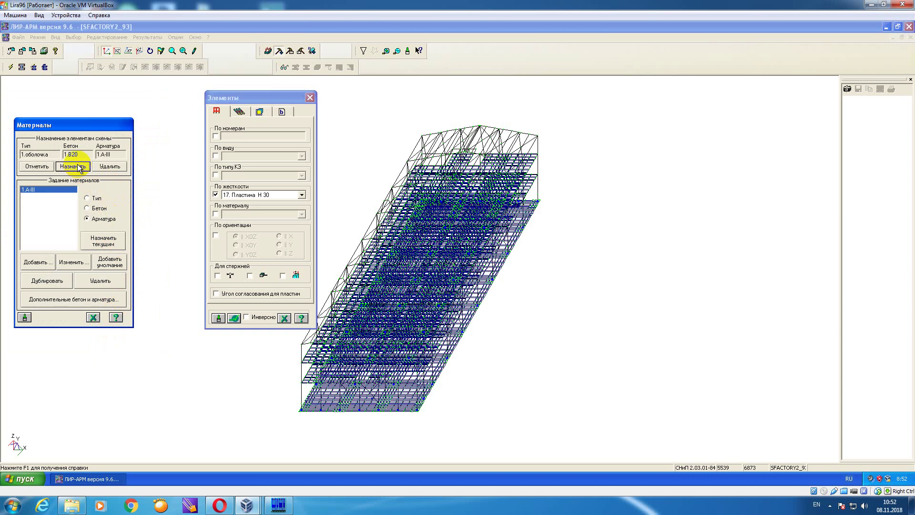
- Select all elements with stiffness 16. Пластина H 80
click(301, 195)
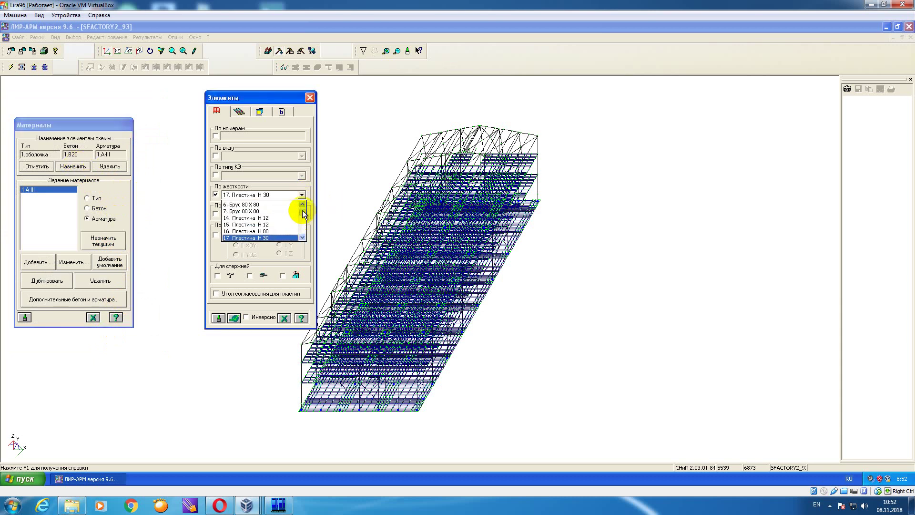
click(286, 231)
click(235, 319)
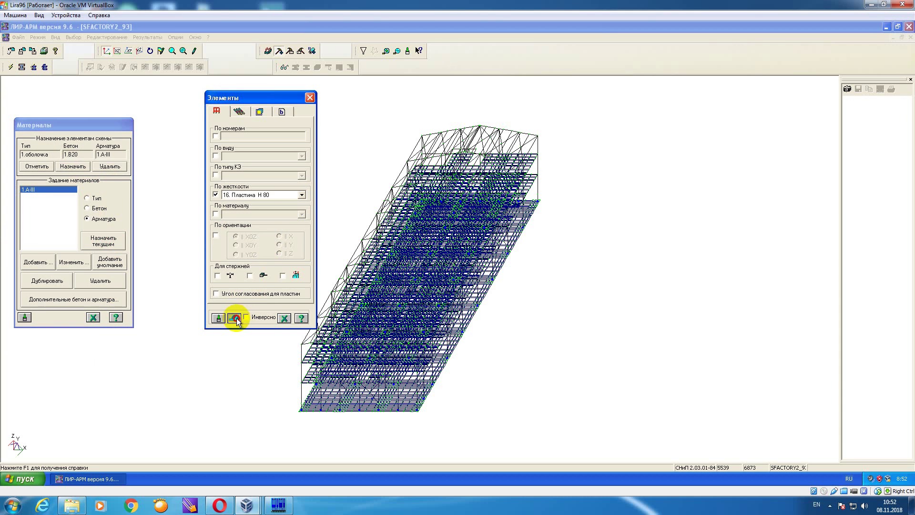
click(51, 263)
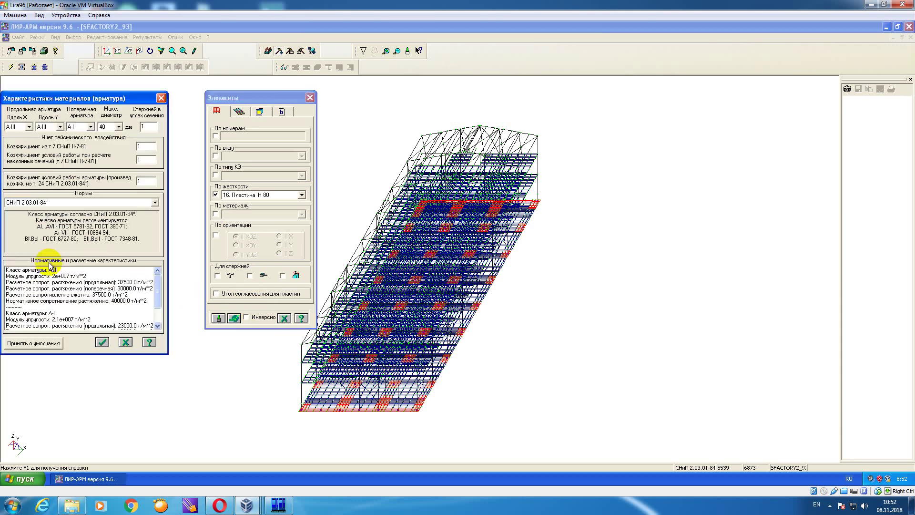
click(119, 127)
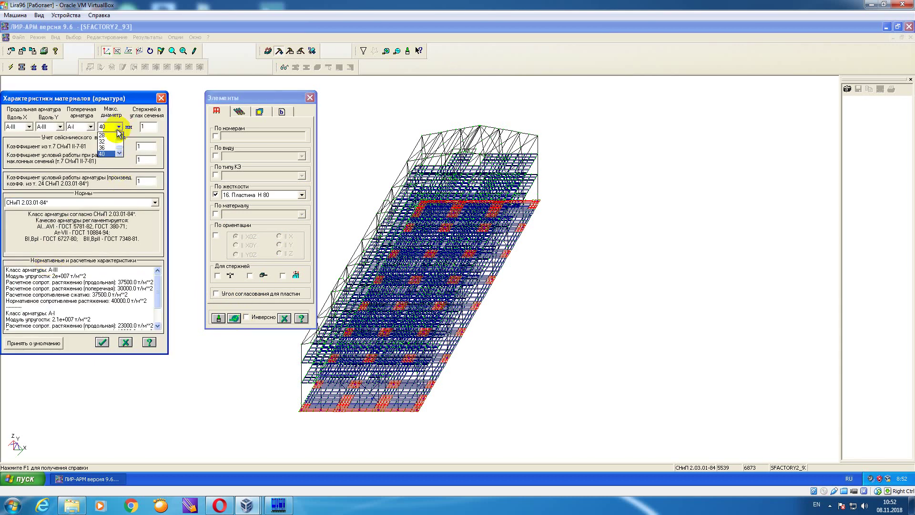
click(161, 99)
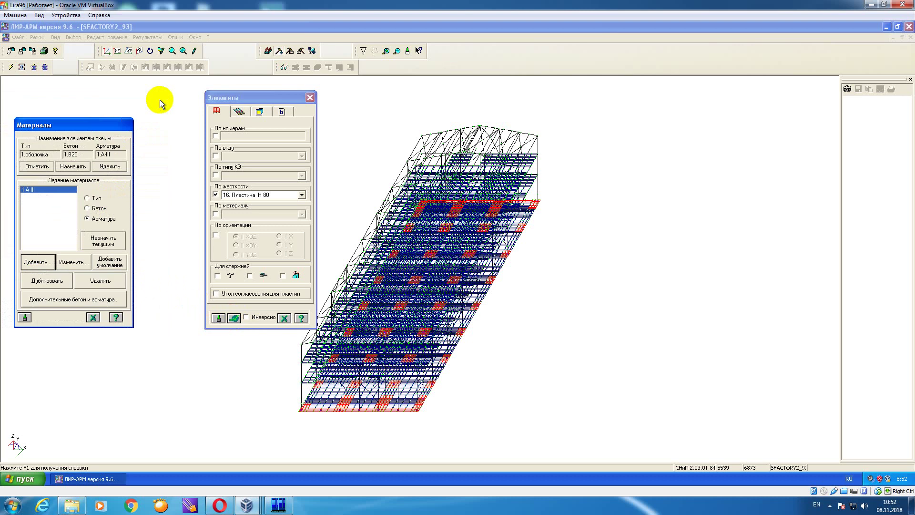
- Add a second оболочка reinforcement type with offsets a1 of 8.5 cm and a2 of 5 cm
click(48, 265)
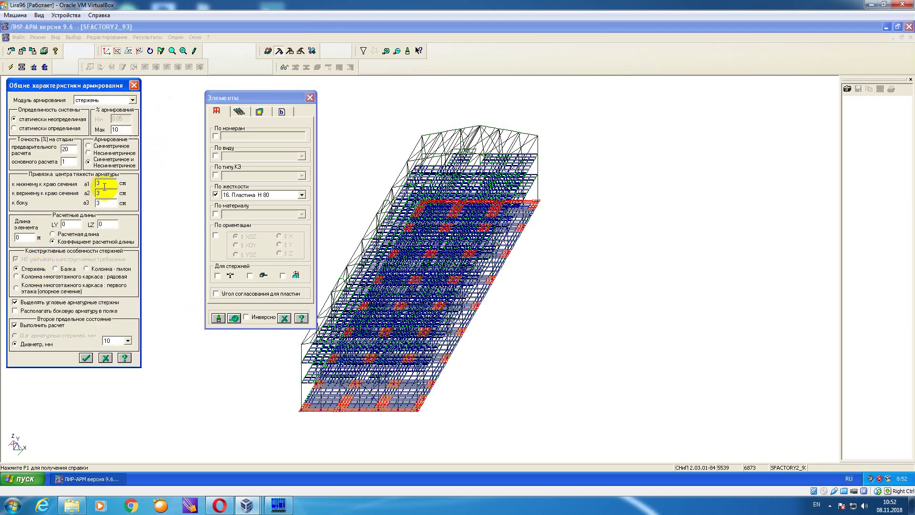
click(135, 101)
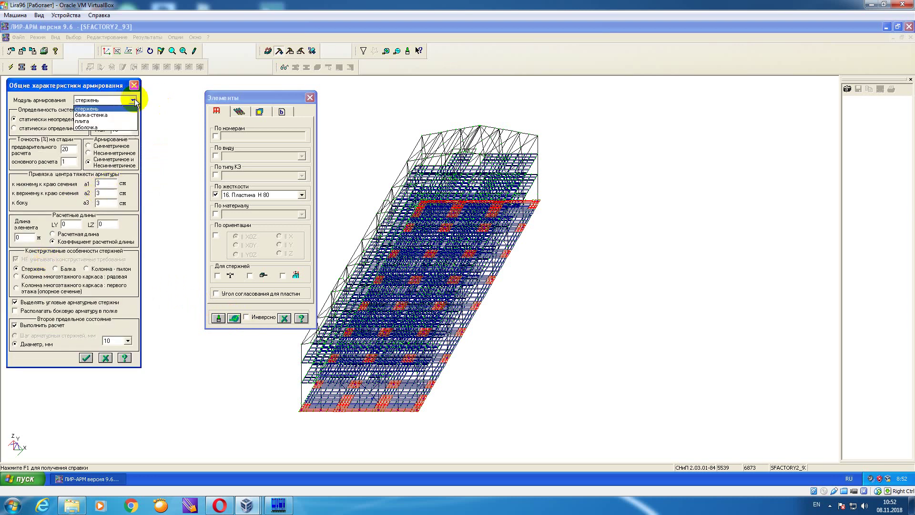
click(104, 123)
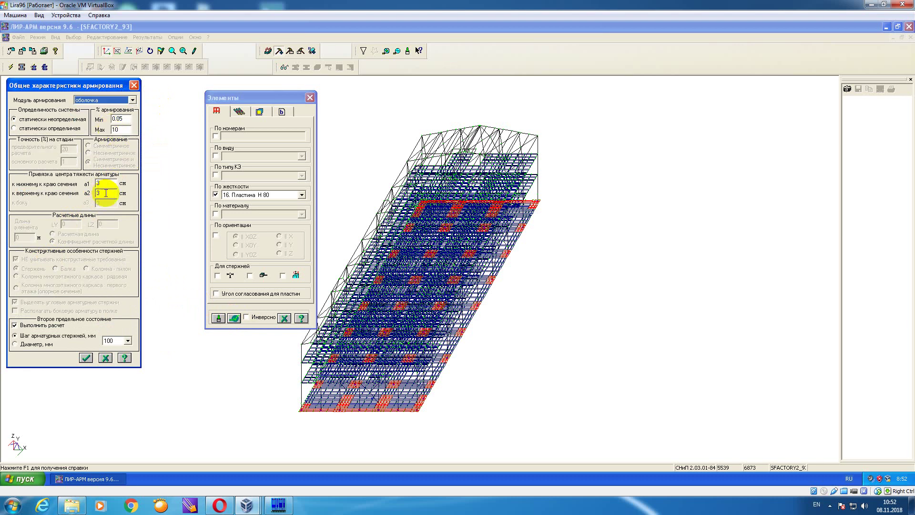
drag(106, 184, 84, 184)
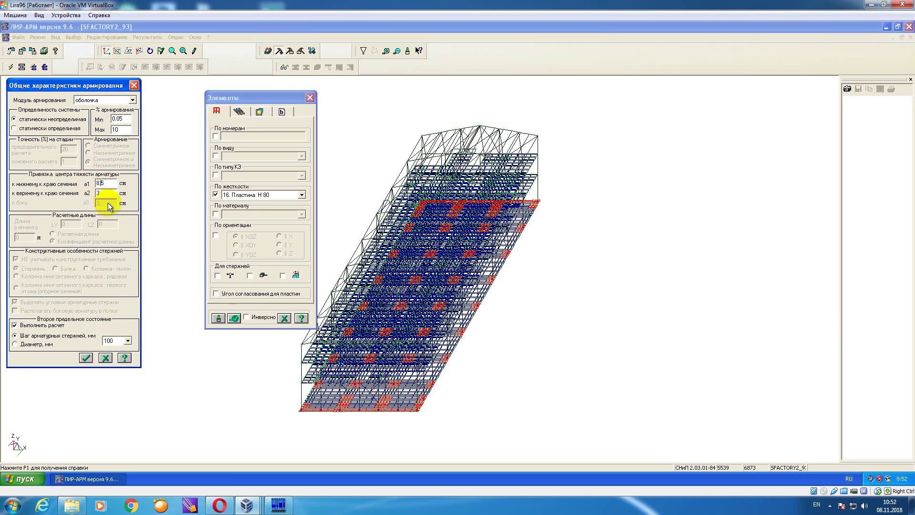
drag(103, 194, 87, 195)
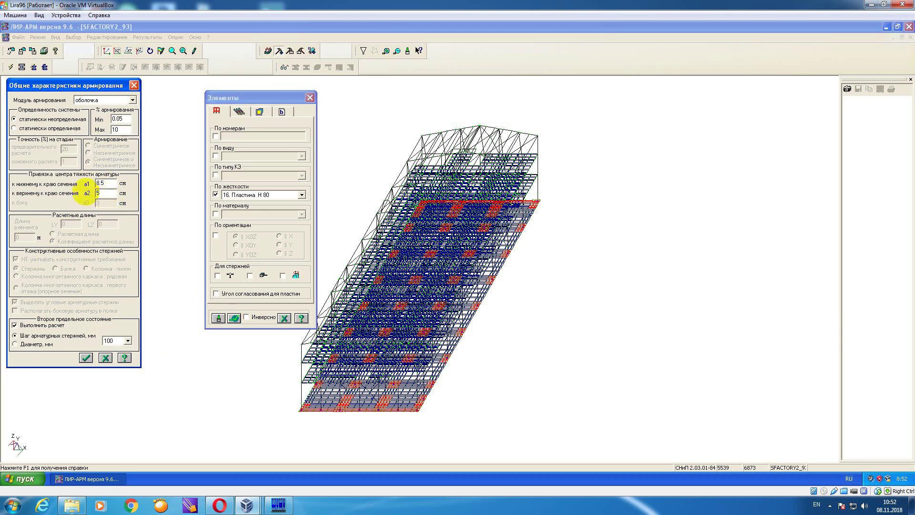
click(87, 358)
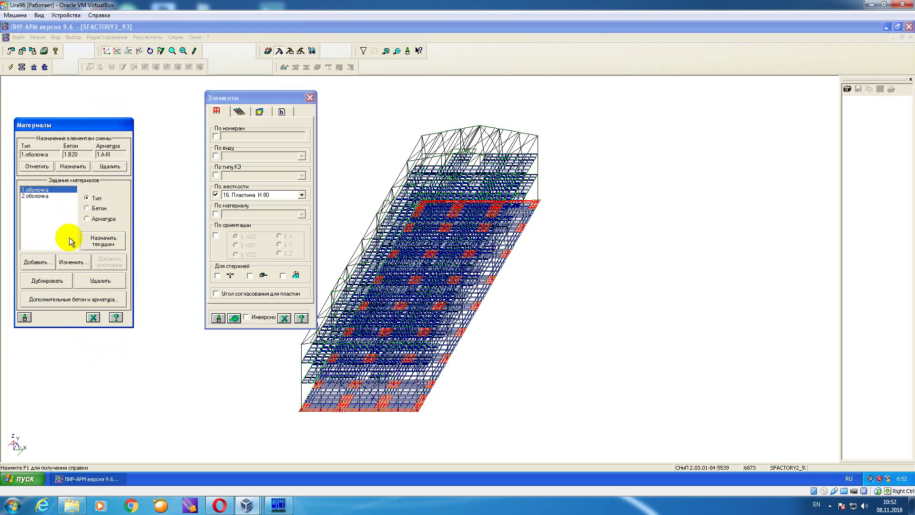
- Close the first type's settings unchanged and make 2.оболочка the current reinforcement type
click(74, 261)
click(134, 86)
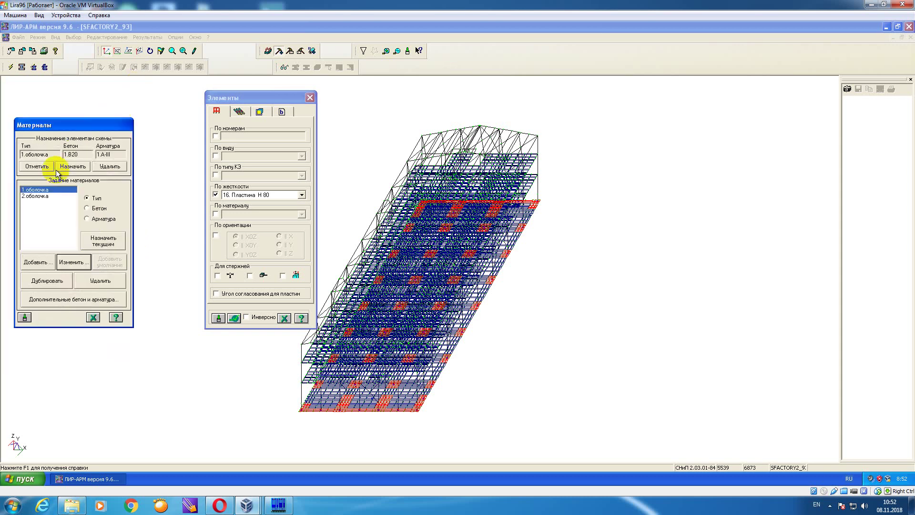
click(41, 196)
click(104, 241)
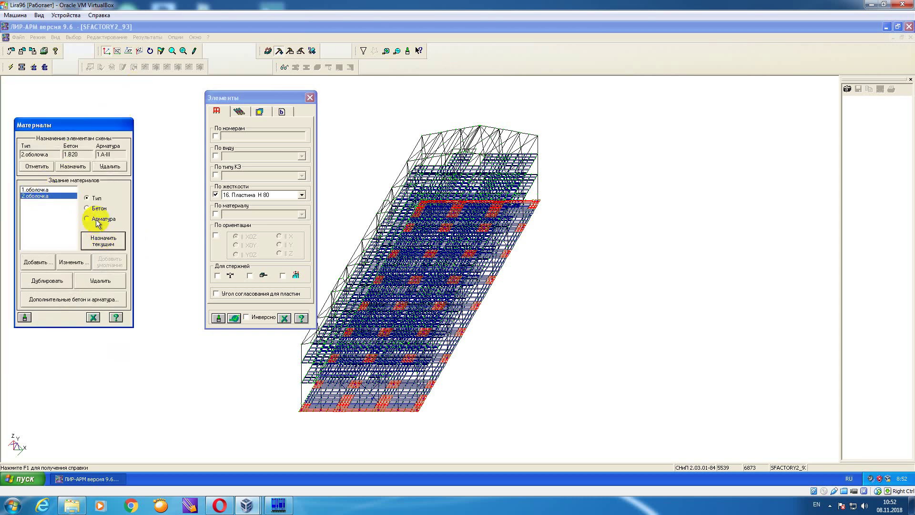
- Add a second concrete material of class B20 and make it the current concrete
click(87, 209)
click(42, 261)
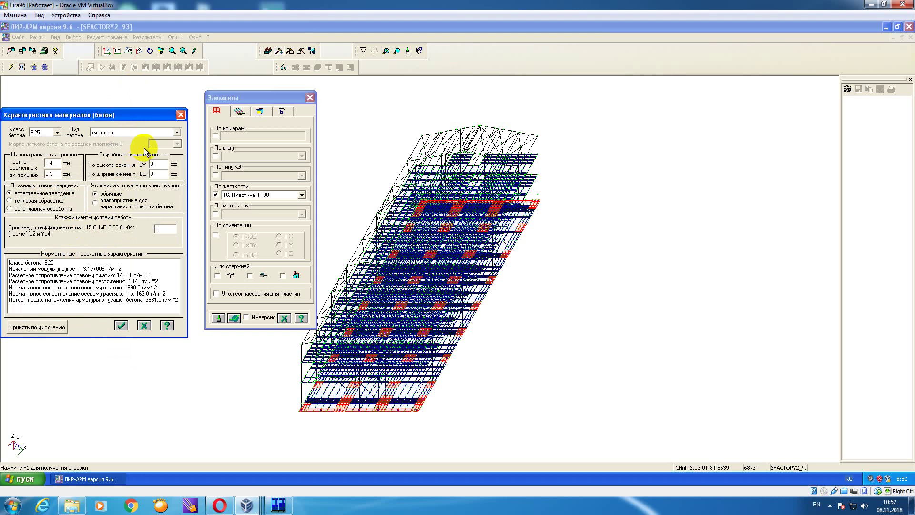
click(57, 133)
click(42, 142)
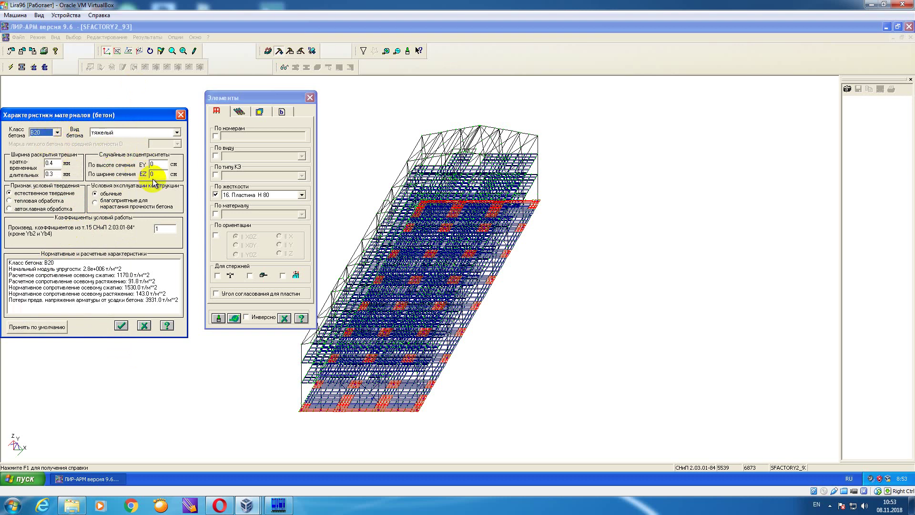
click(121, 326)
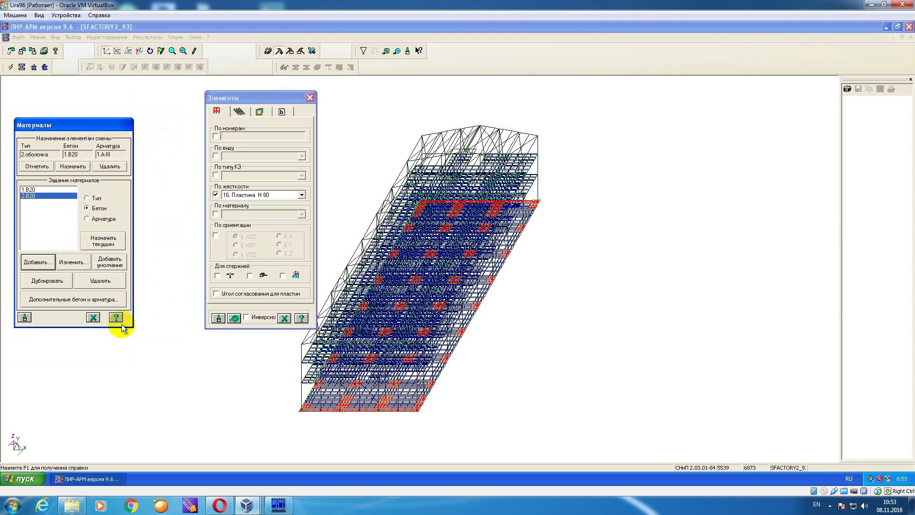
click(102, 244)
- Add current A-III reinforcement with seismic coefficient 1.2 and working-condition coefficient 0.9, and assign the current materials to the H 80 plates
click(99, 218)
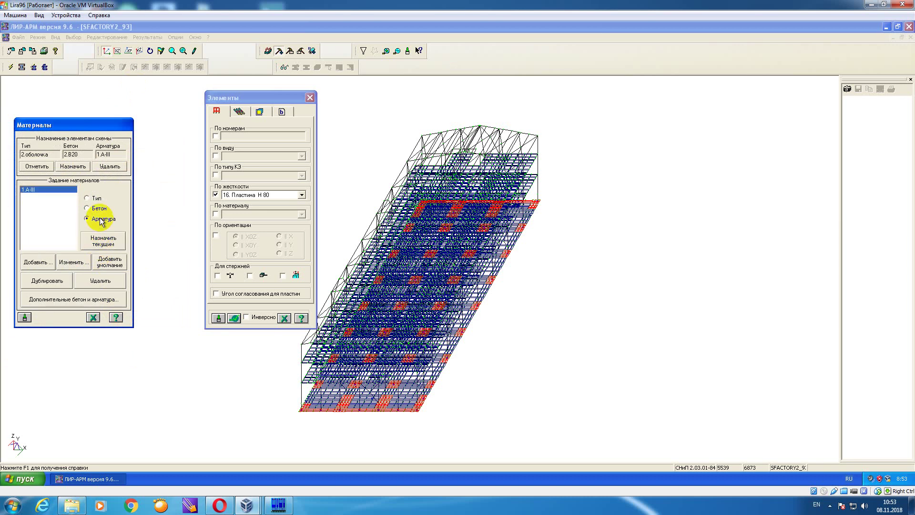
click(48, 262)
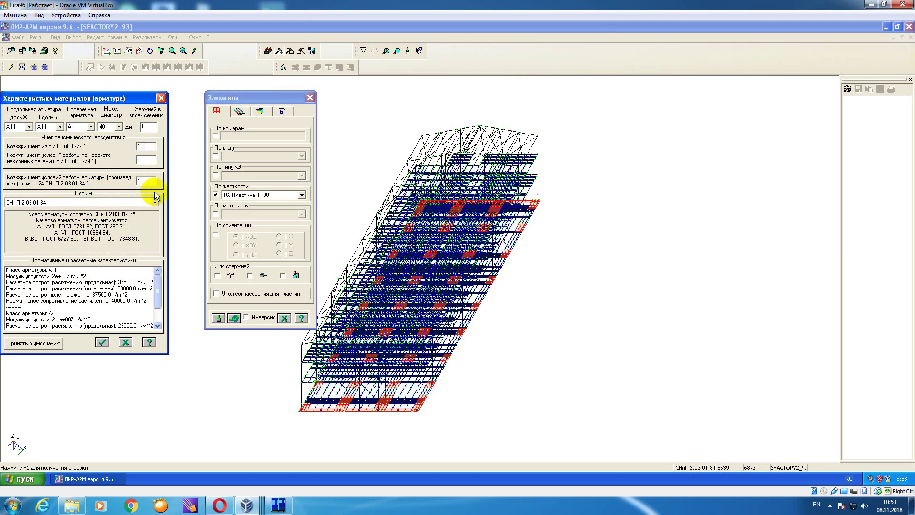
double_click(139, 181)
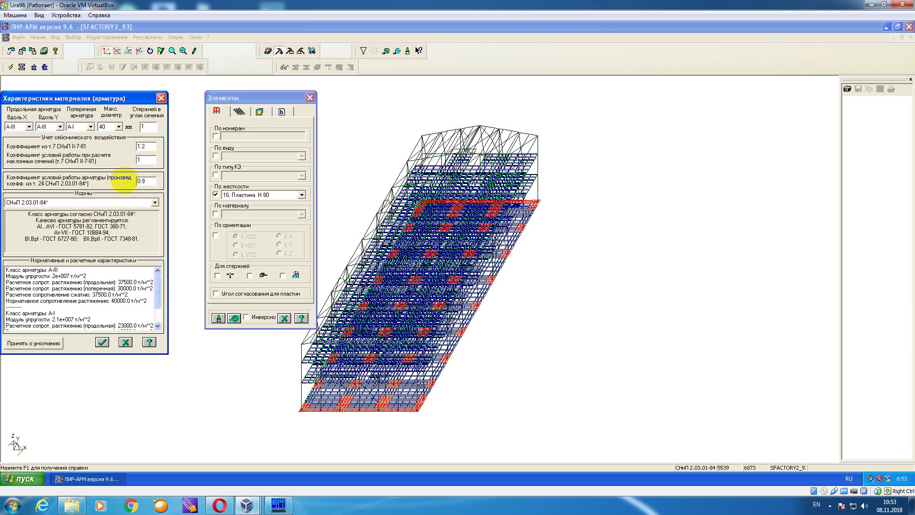
click(101, 342)
click(109, 244)
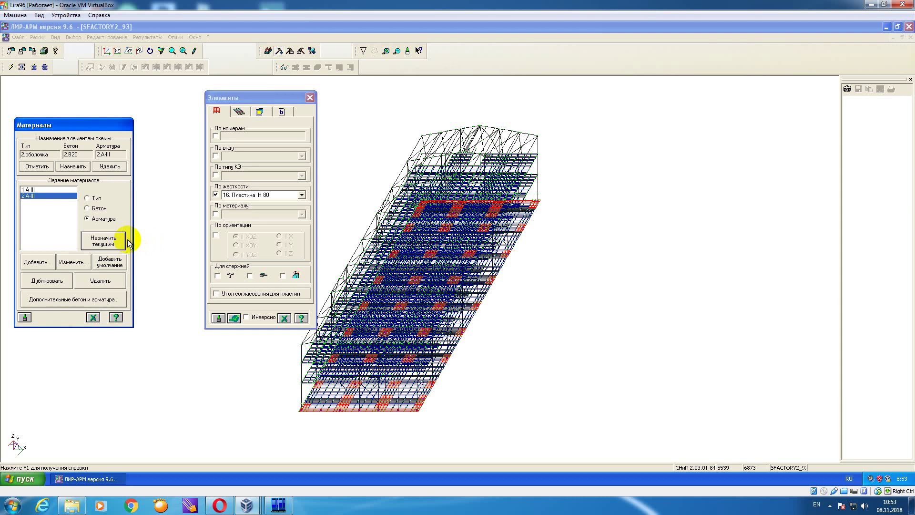
click(78, 168)
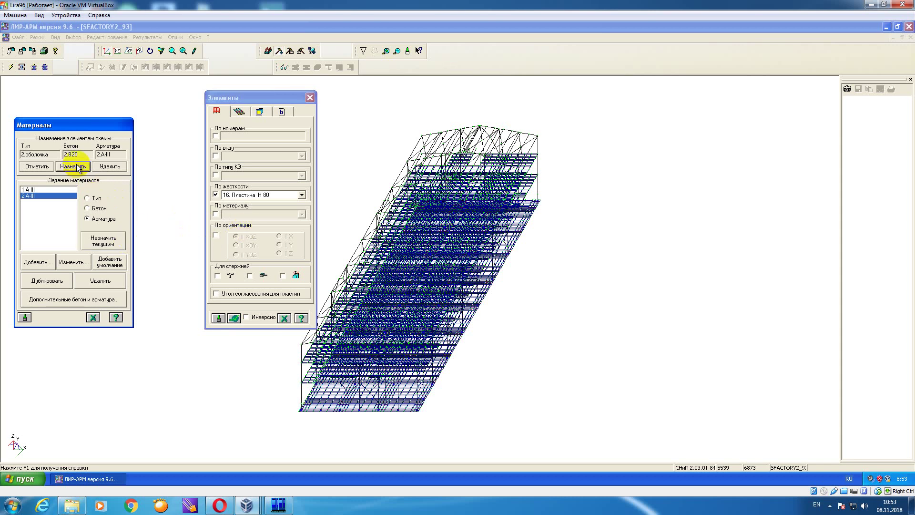
- Select all elements with stiffnesses 6. Брус 80X80 and 7. Брус 80X80
click(303, 194)
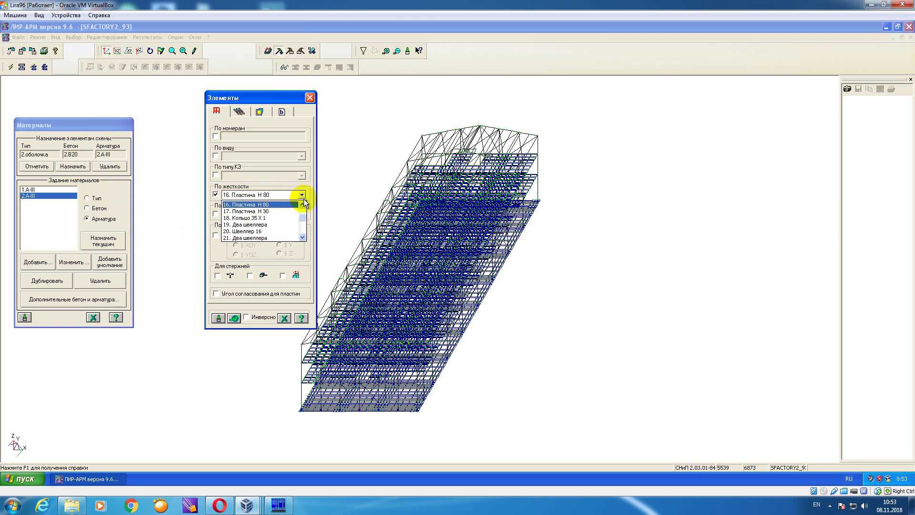
click(302, 204)
click(302, 204)
click(303, 204)
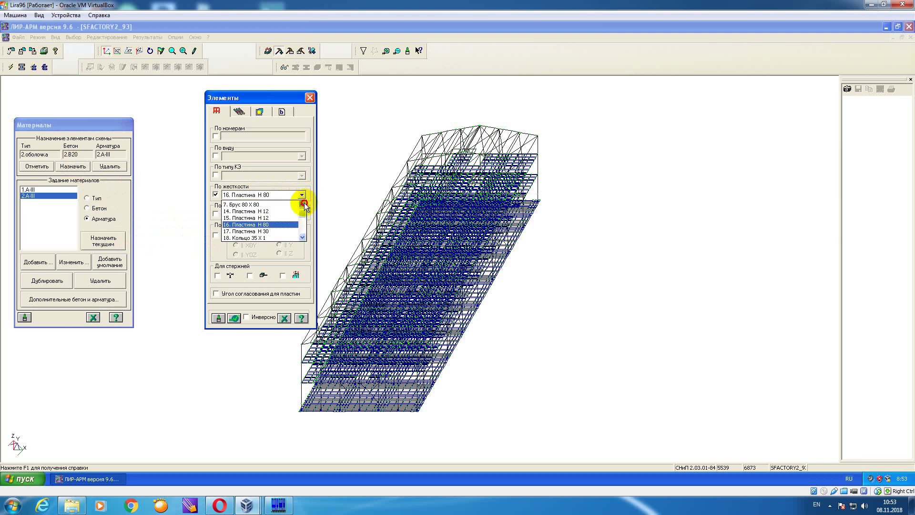
click(302, 204)
click(277, 204)
click(235, 317)
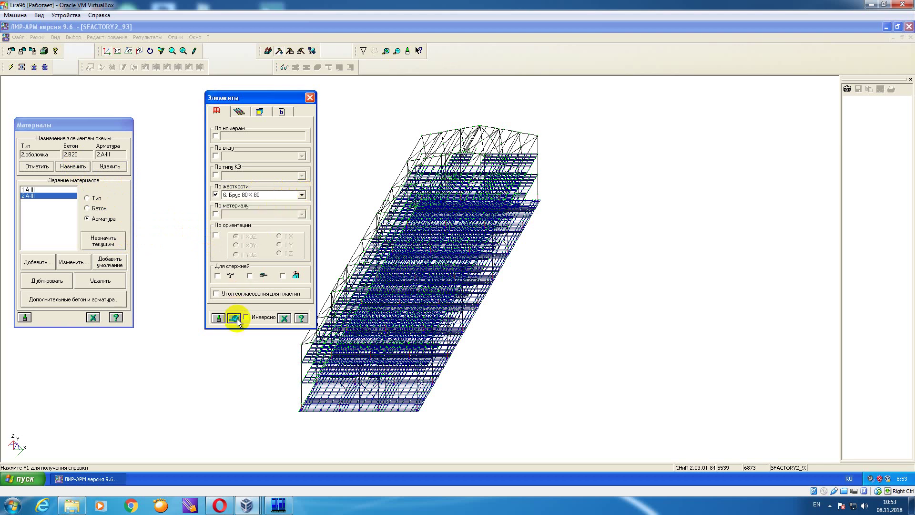
click(301, 195)
click(283, 211)
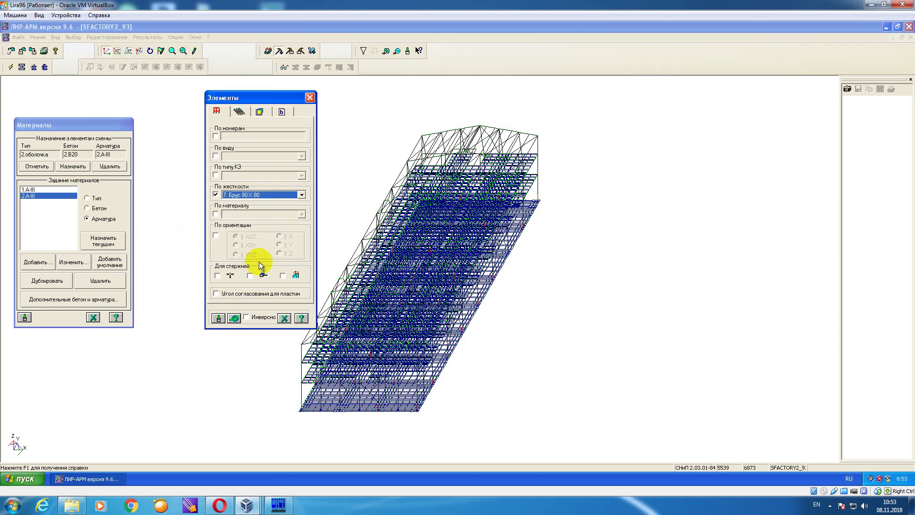
click(235, 317)
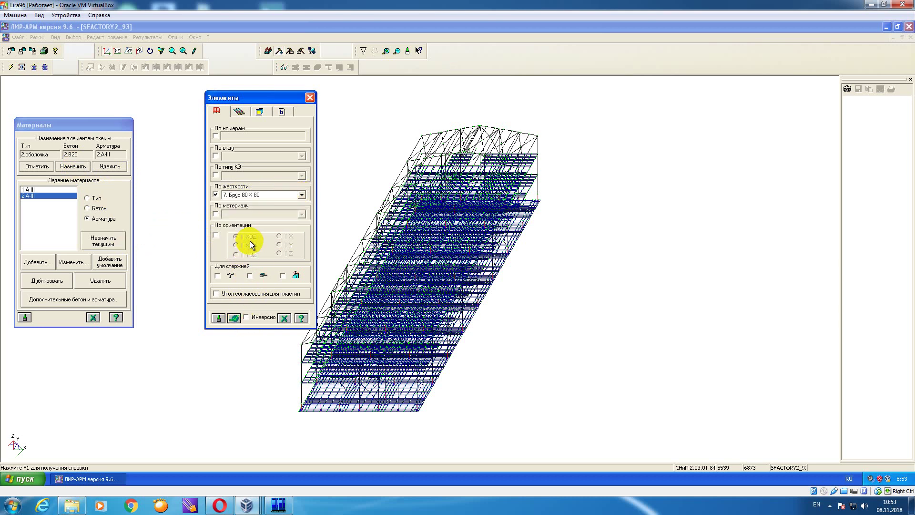
- Start a new стержень reinforcement type with offsets a1, a2 and a3 of 5 cm
click(42, 262)
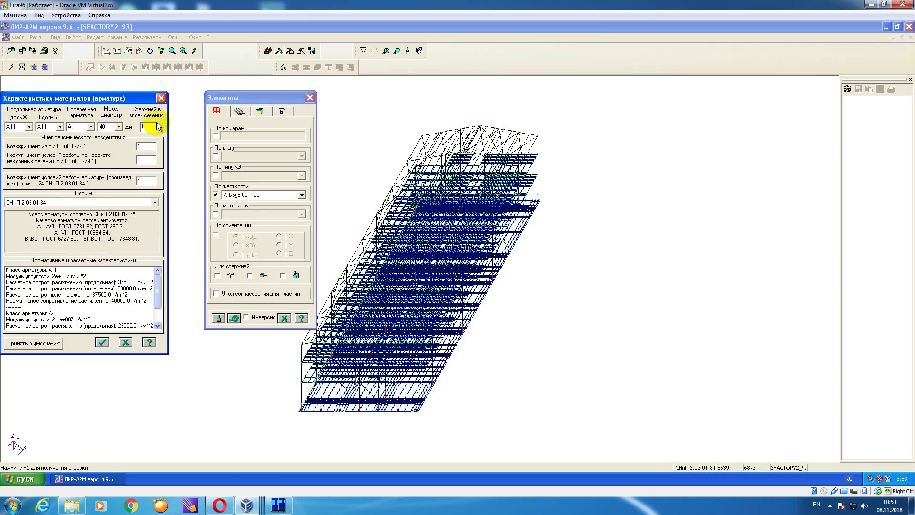
click(163, 94)
click(40, 262)
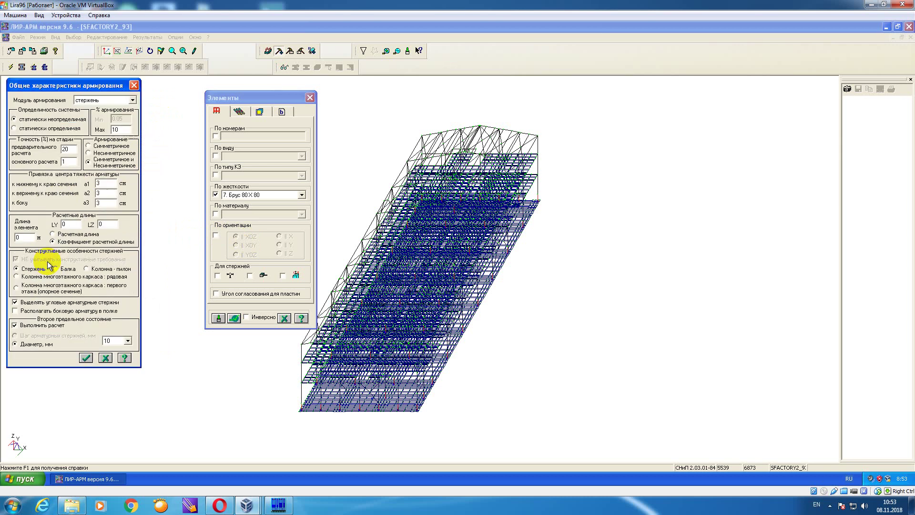
double_click(98, 183)
text(5)
double_click(102, 193)
text(5)
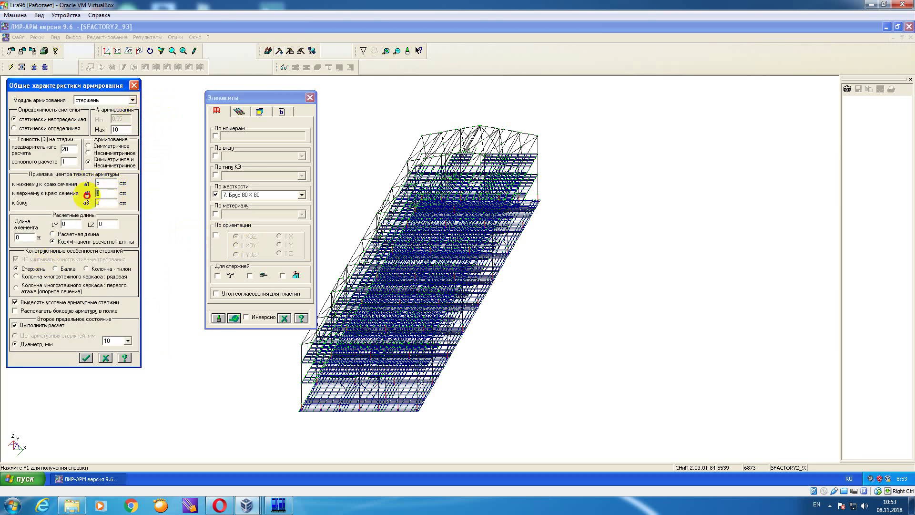
double_click(100, 204)
text(5)
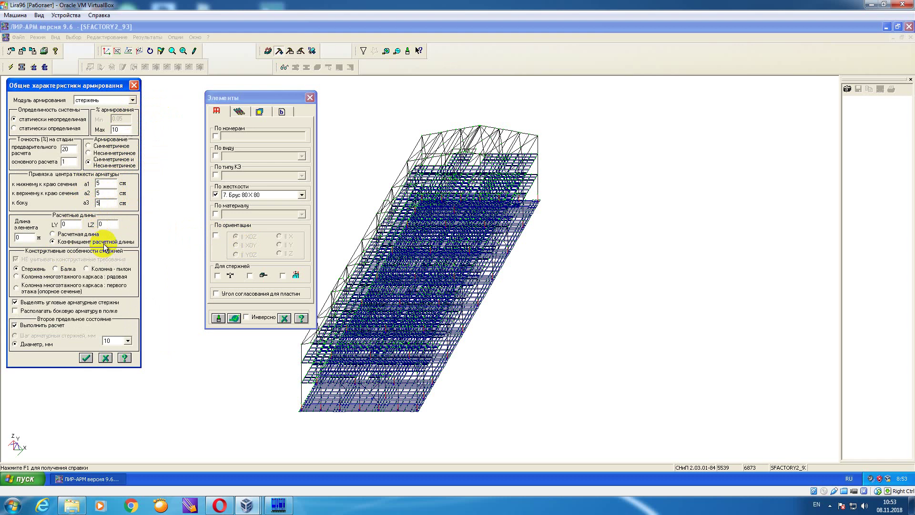
- Define the стержень type as a first-storey multi-storey frame column with maximum reinforcement of 6 %, and make it the current type
click(77, 289)
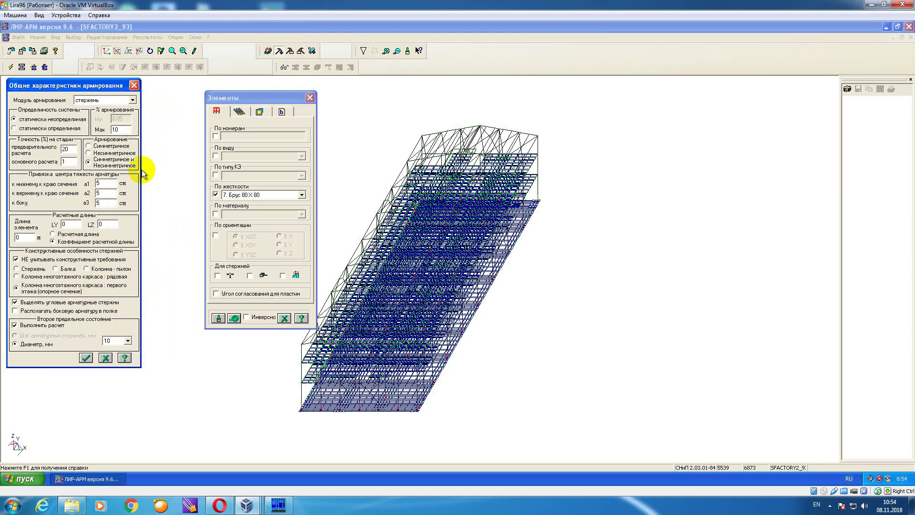
drag(117, 130, 102, 135)
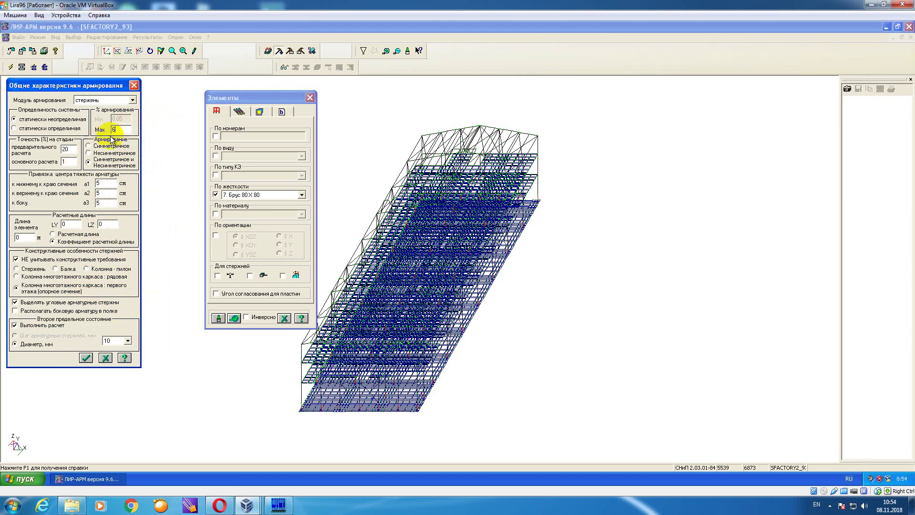
click(86, 358)
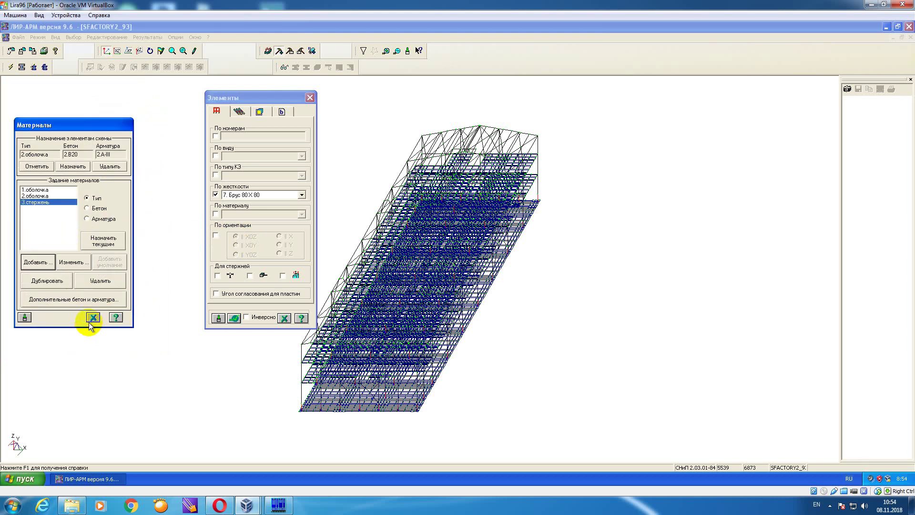
click(103, 241)
- Start a third concrete material of class B20
click(87, 208)
click(45, 261)
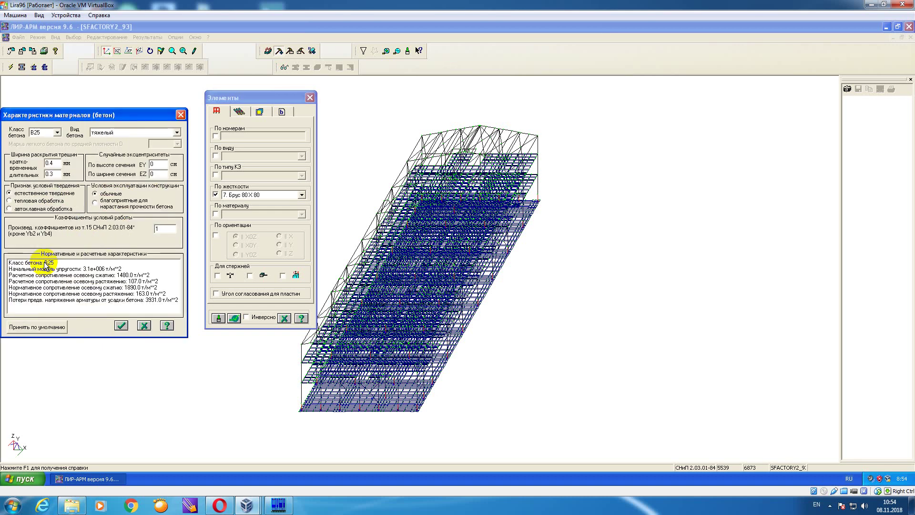
click(56, 133)
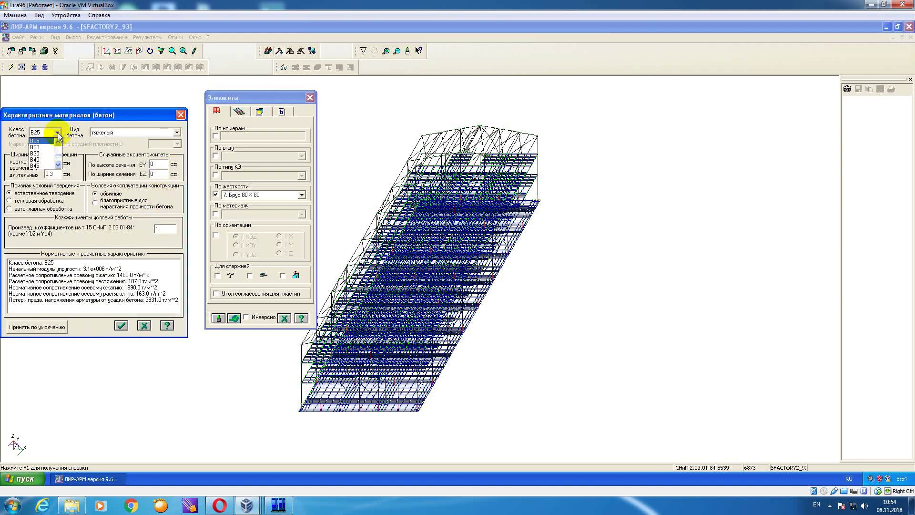
click(54, 148)
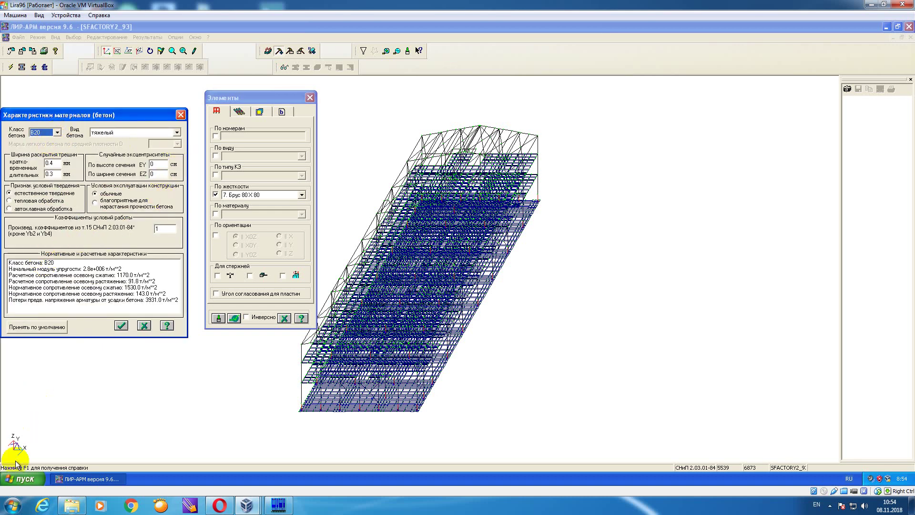
- Calculate 80 divided by 30 in the Windows calculator
click(13, 504)
click(39, 410)
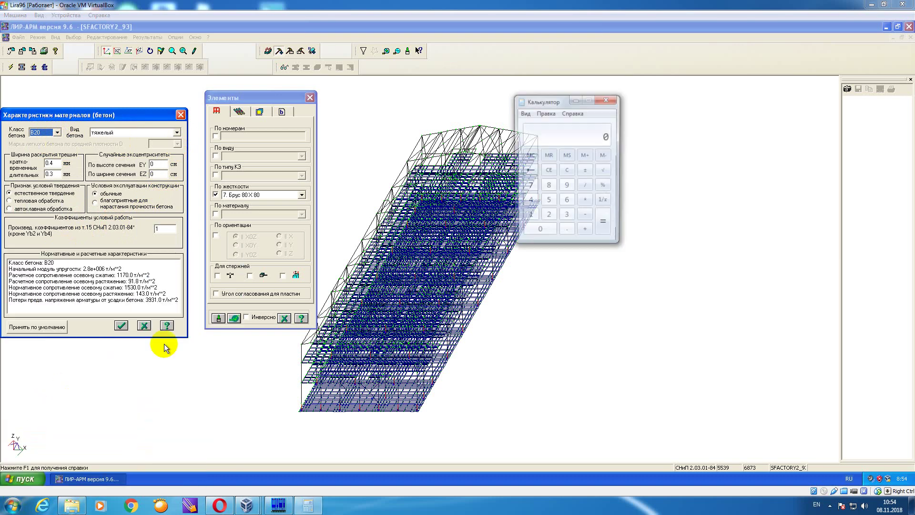
click(548, 186)
click(550, 229)
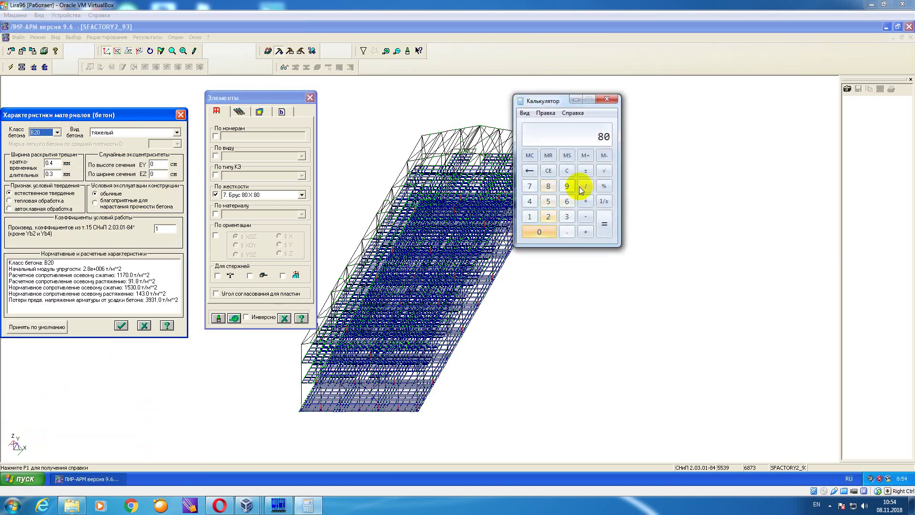
click(585, 186)
click(567, 217)
click(548, 232)
click(604, 222)
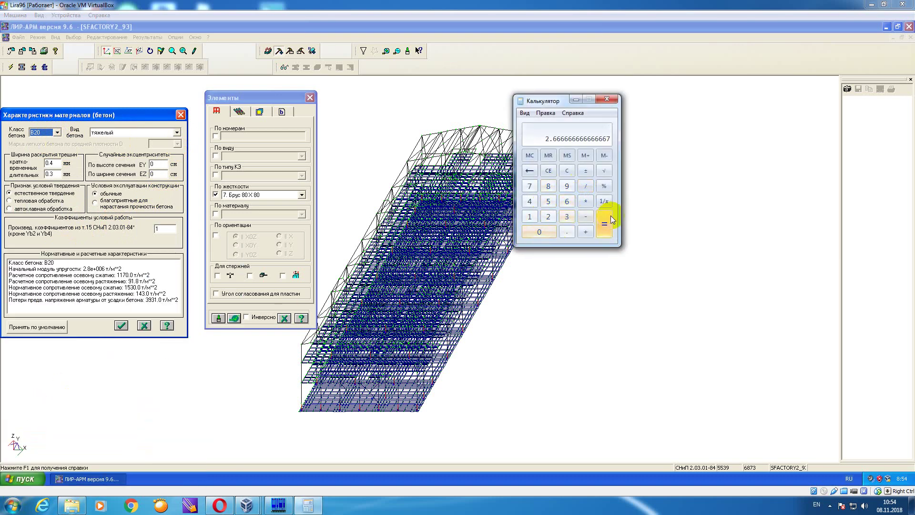
- Set the concrete's random eccentricities EY and EZ to 2.67 cm and save it as the current concrete
click(159, 162)
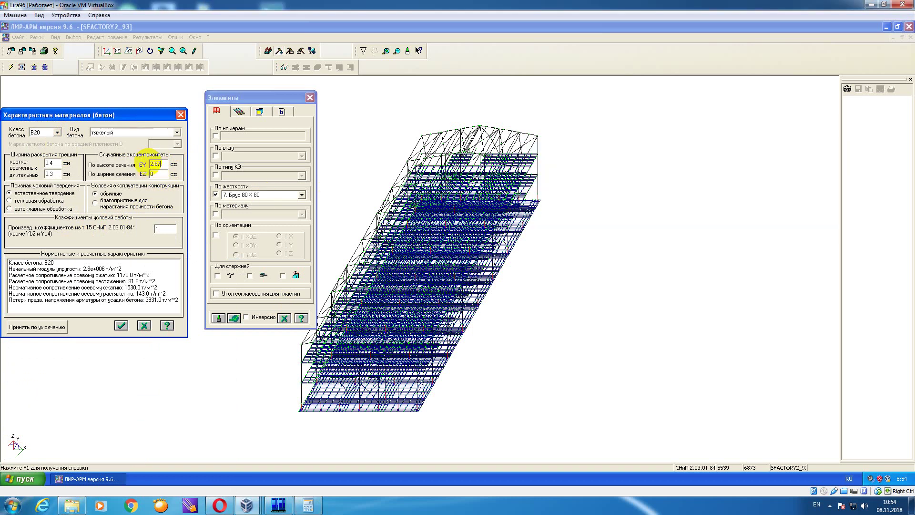
click(154, 175)
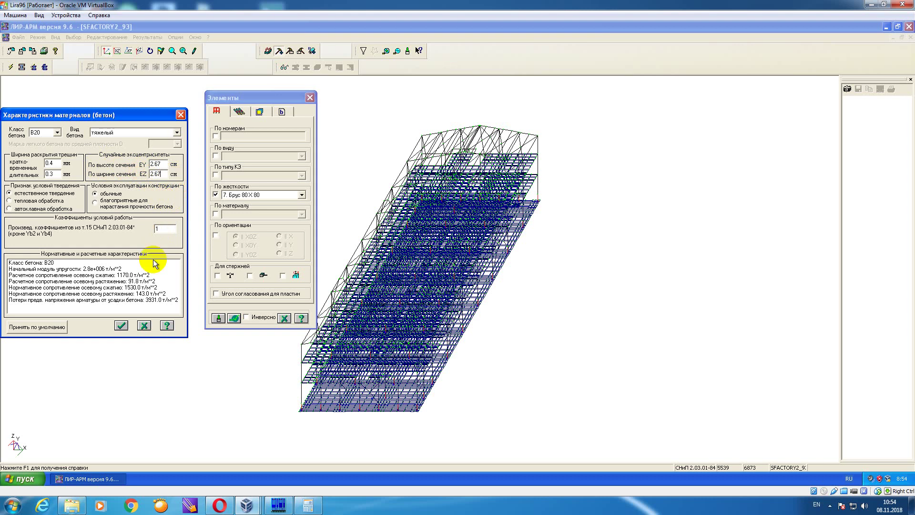
click(122, 326)
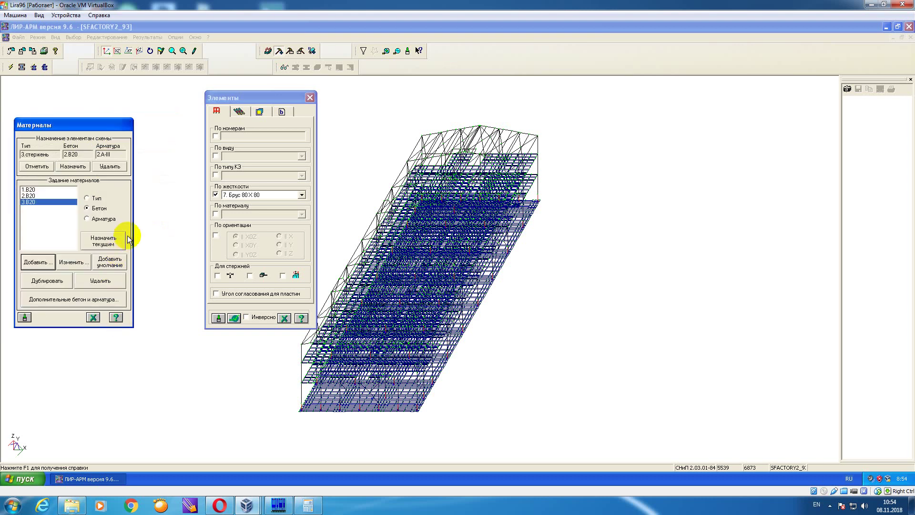
- Start a third A-III reinforcement material with maximum diameter 32 mm and seismic coefficient 1.2, and change its working-condition coefficient
click(109, 219)
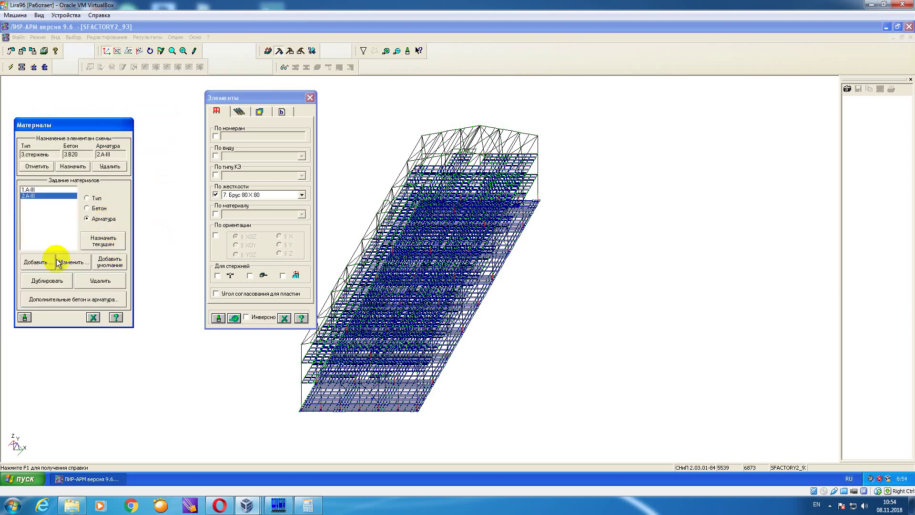
click(41, 261)
click(111, 126)
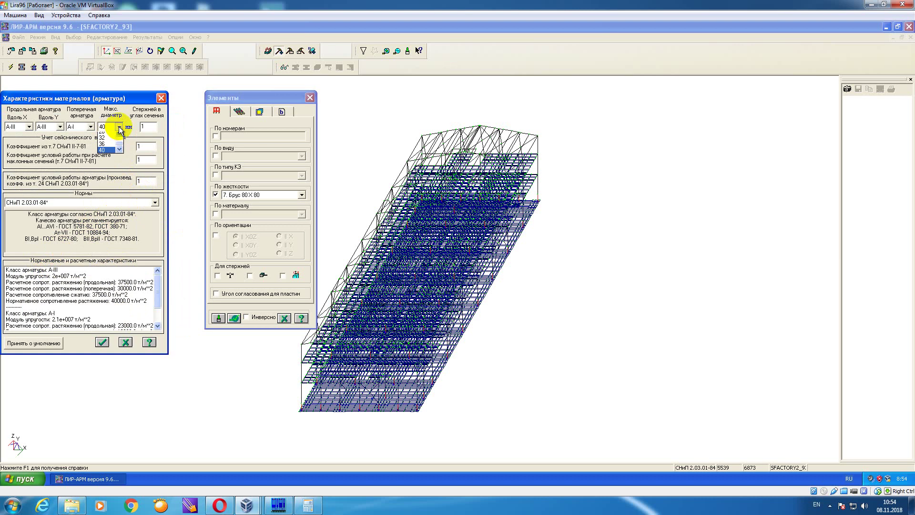
click(111, 143)
click(147, 144)
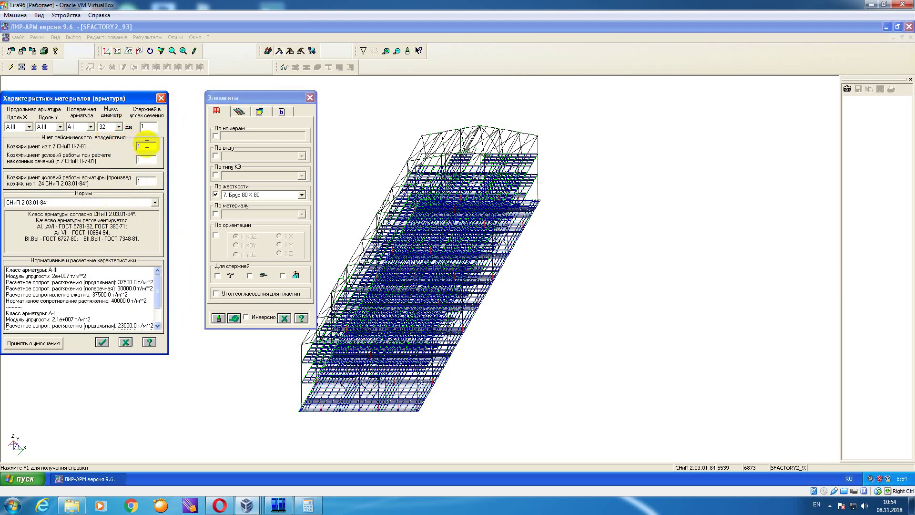
double_click(147, 180)
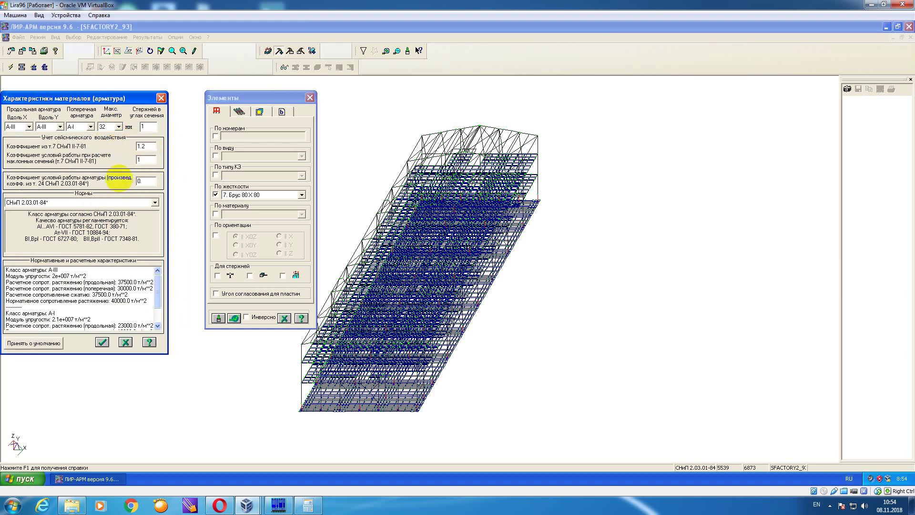
- Save the new A-III reinforcement, make it current, and assign the current materials to the selected Брус 80X80 elements
click(102, 342)
click(113, 240)
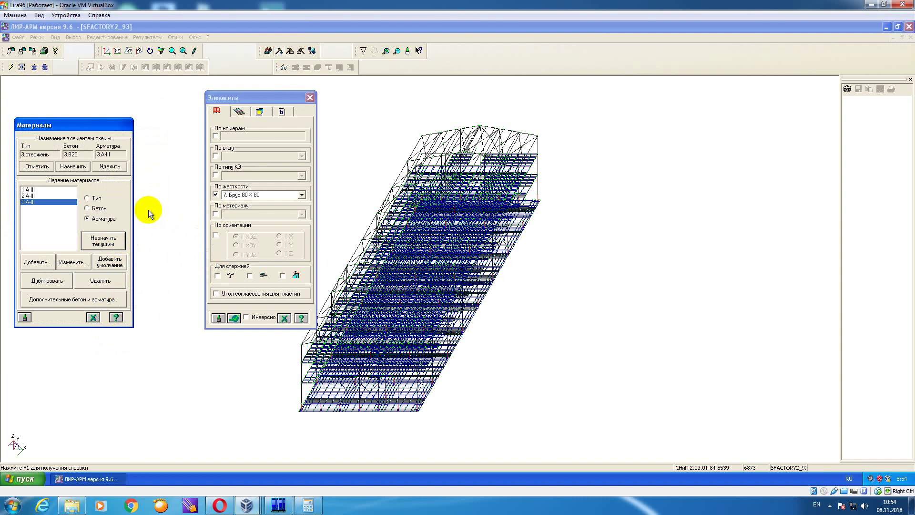
click(72, 166)
click(215, 193)
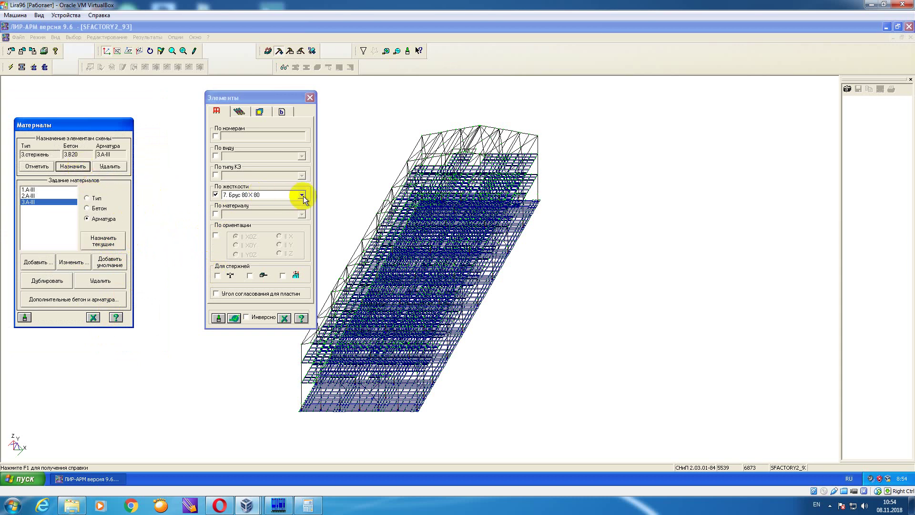
- Select the plate elements with stiffnesses 14. Пластина H 12 and 15. Пластина H 12
click(302, 194)
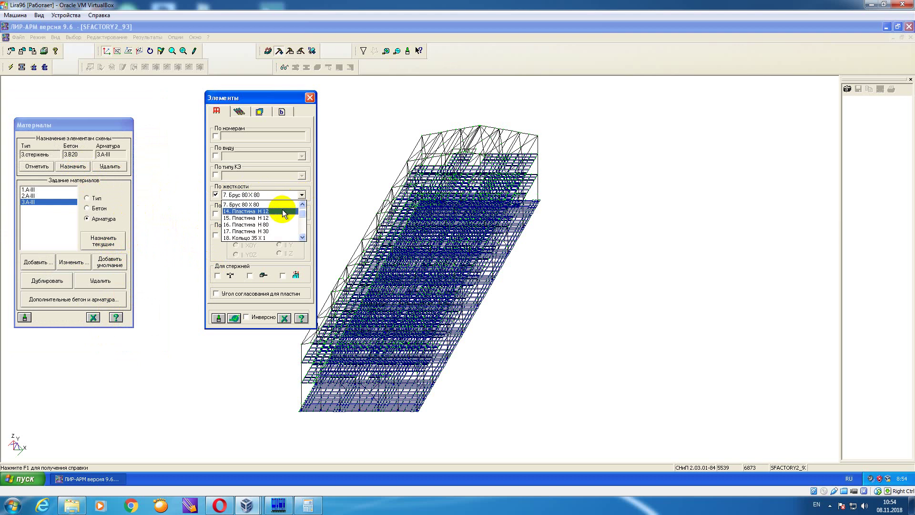
click(267, 211)
click(234, 319)
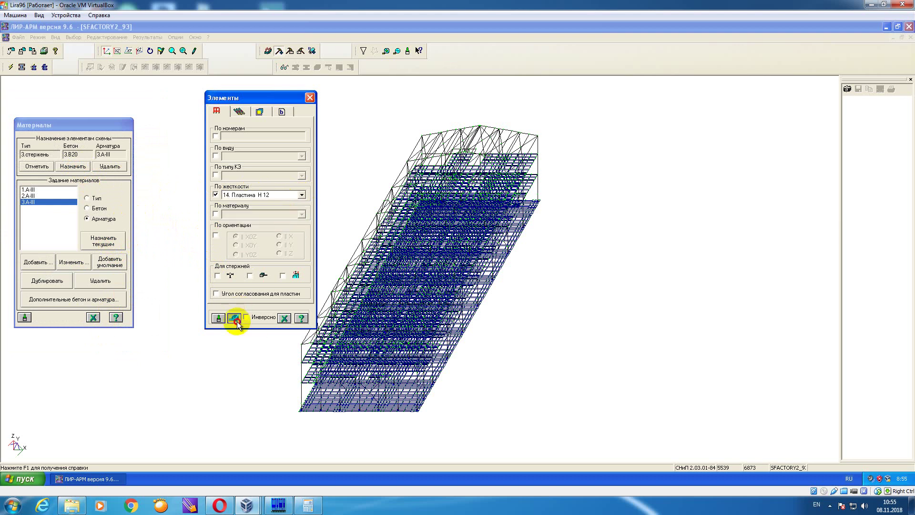
click(301, 194)
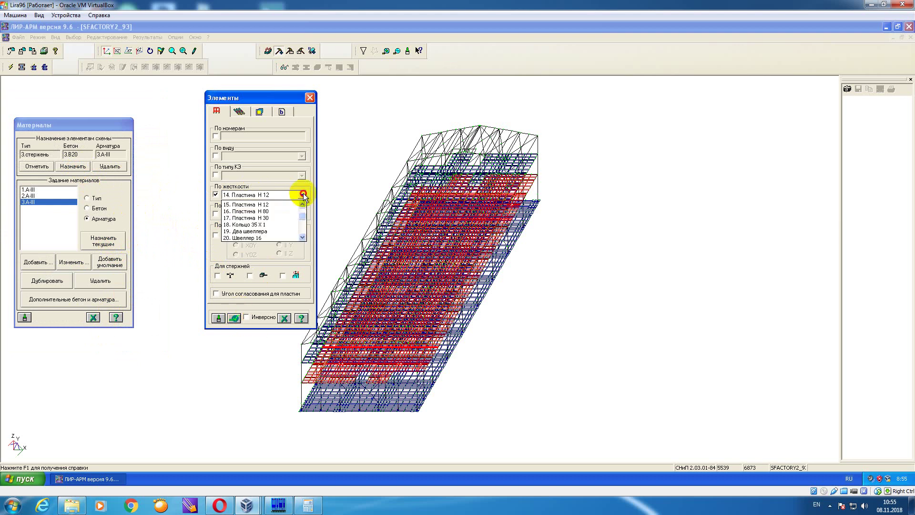
click(279, 205)
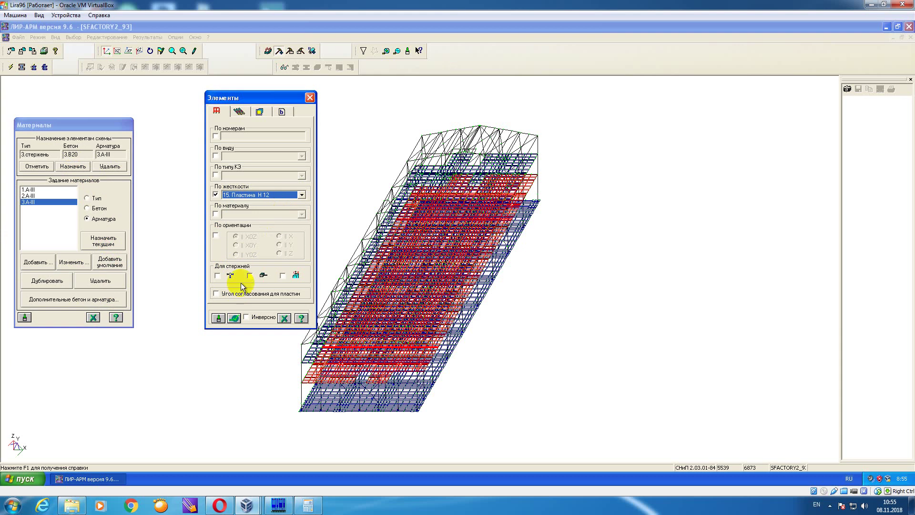
click(235, 317)
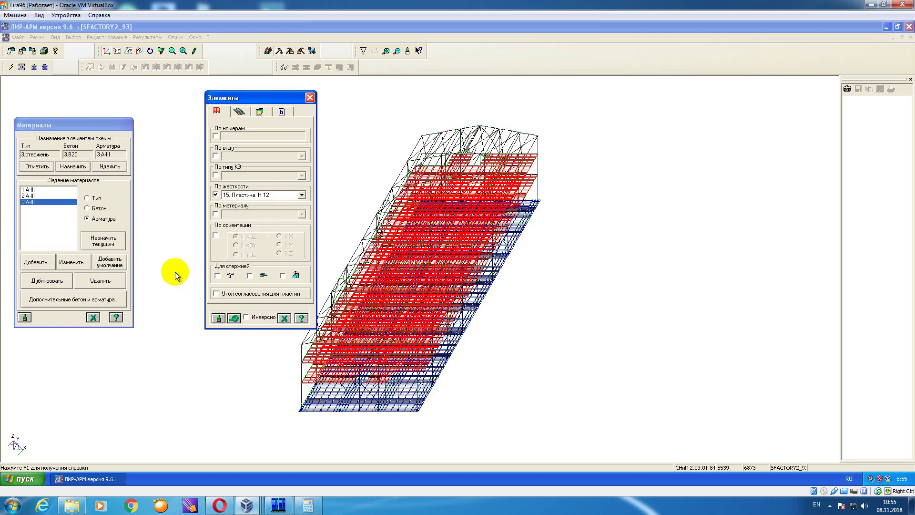
- Add a fourth reinforcement type with the оболочка module and make it the current type
click(34, 261)
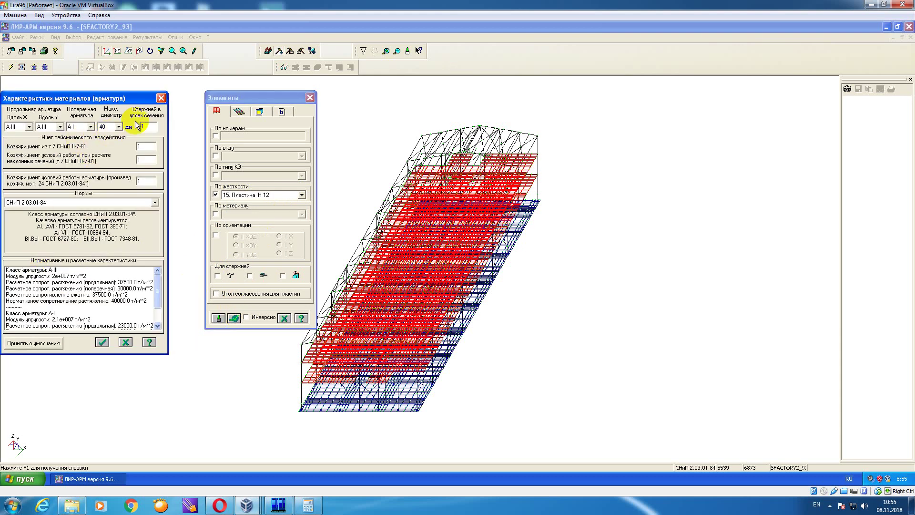
click(161, 98)
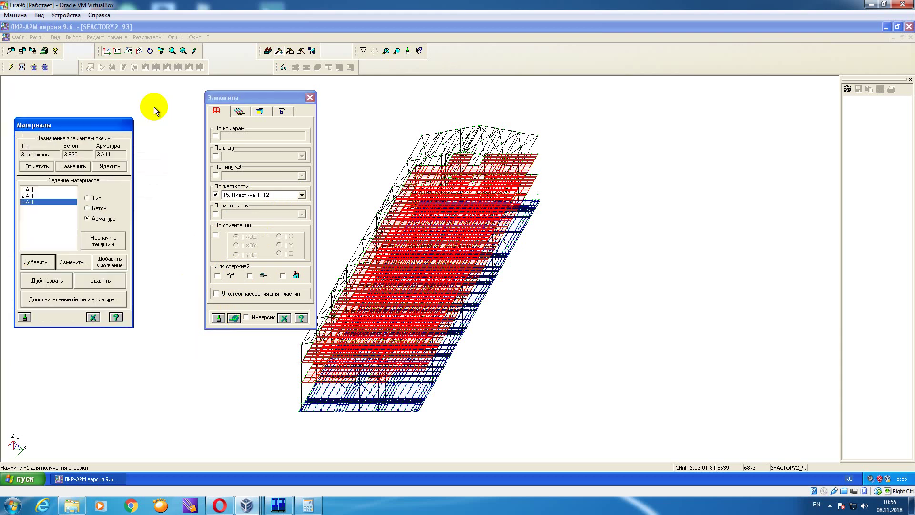
click(47, 266)
click(131, 99)
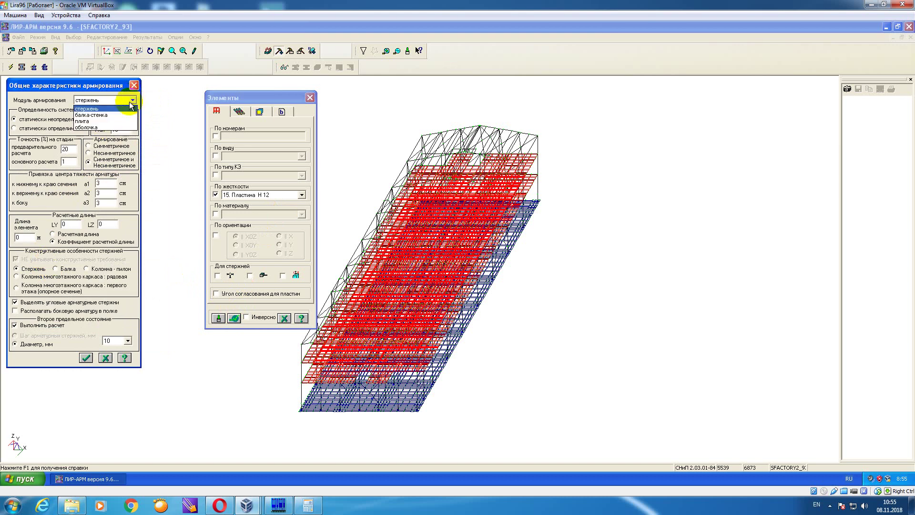
click(109, 127)
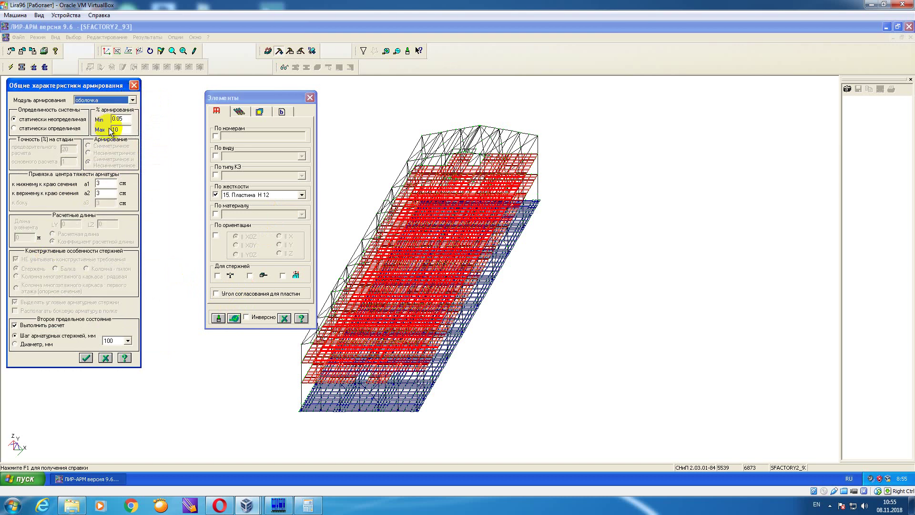
click(86, 358)
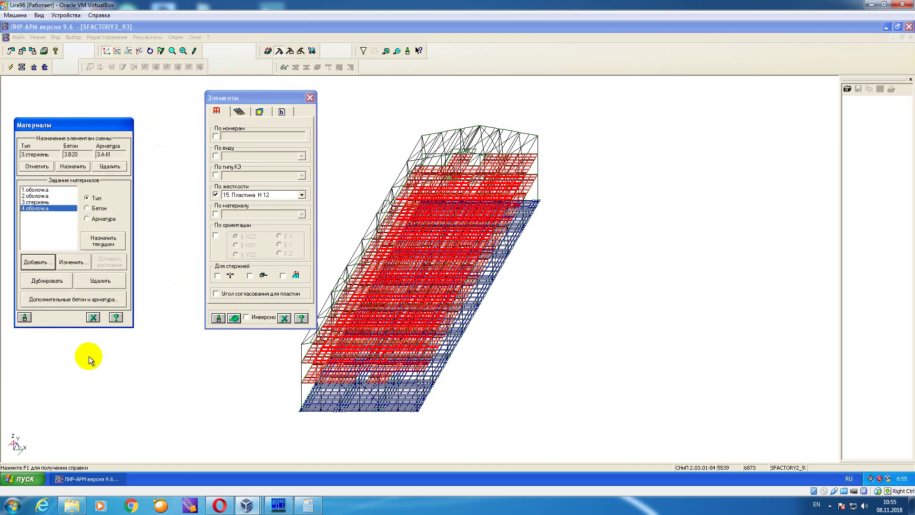
click(105, 239)
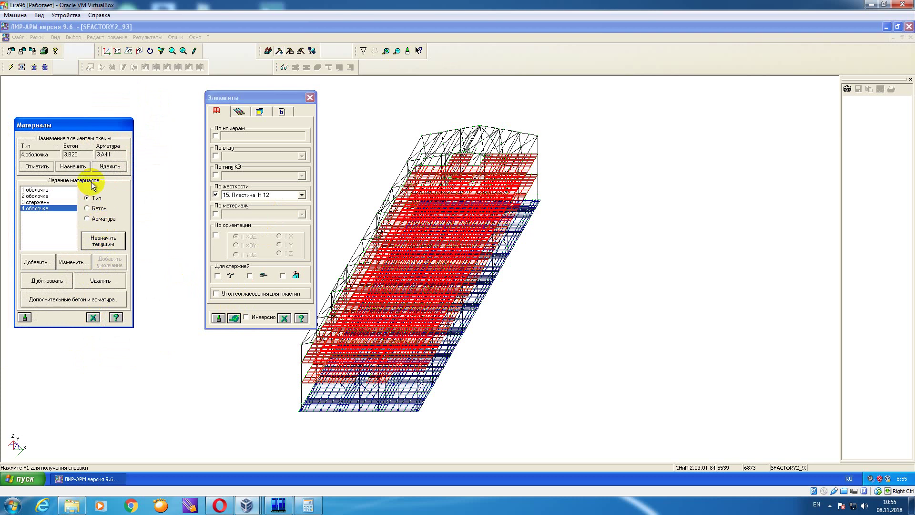
- Add a fourth concrete material of class B20 and make it the current concrete
click(93, 208)
click(46, 261)
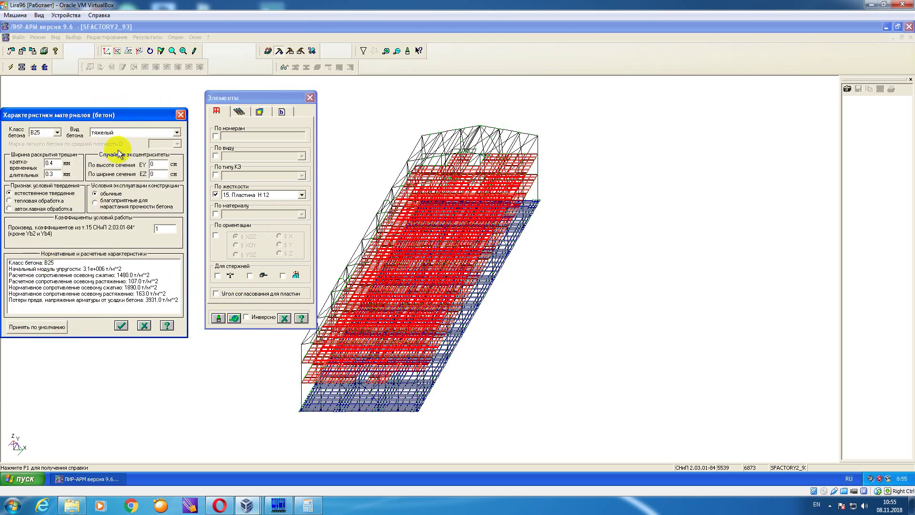
click(57, 133)
click(36, 141)
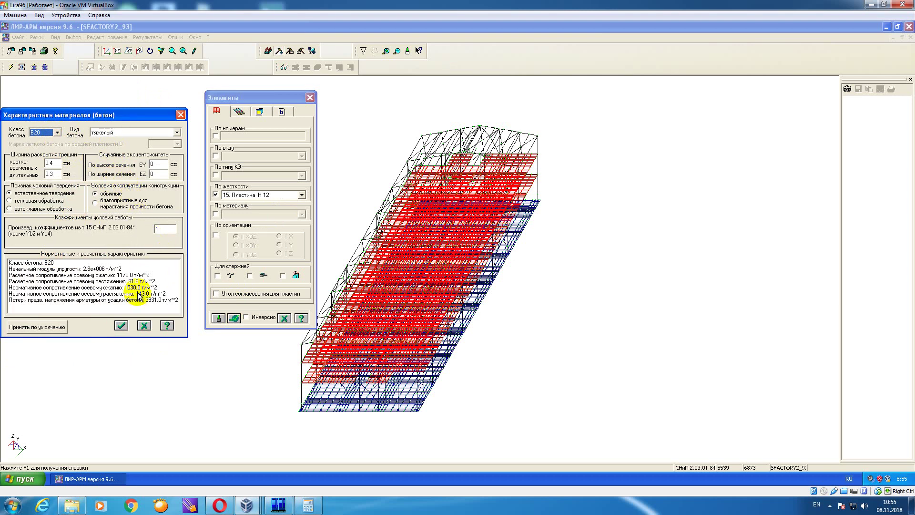
click(121, 326)
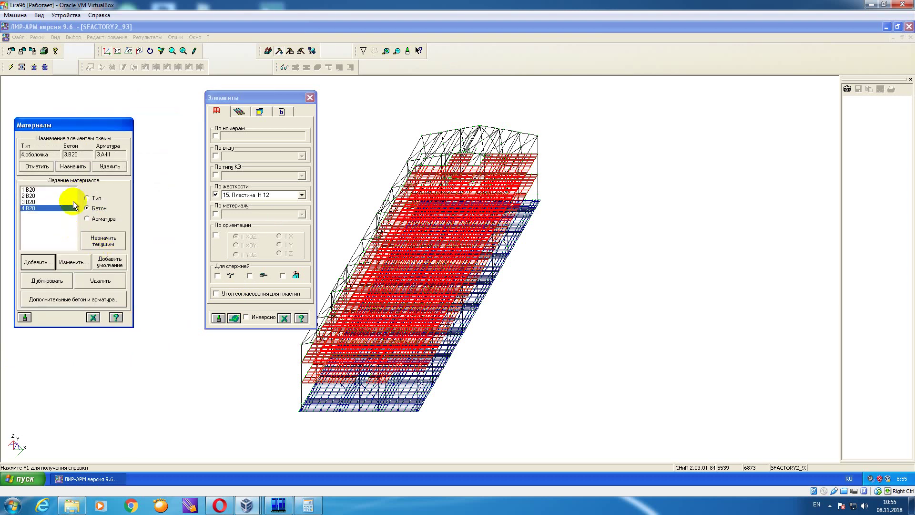
click(94, 241)
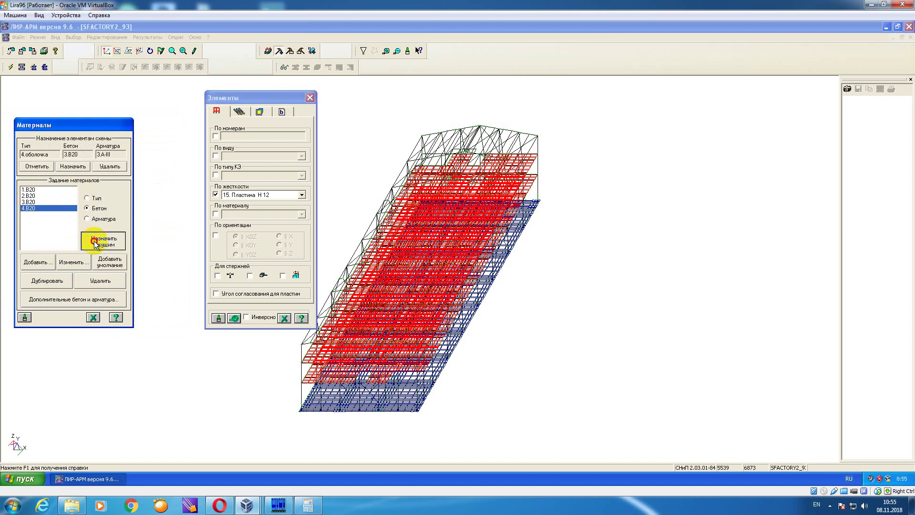
- Add a fourth A-III reinforcement with maximum diameter 32 mm, seismic coefficient 1.2 and reinforcement working-condition coefficient 0.9
click(100, 219)
click(49, 257)
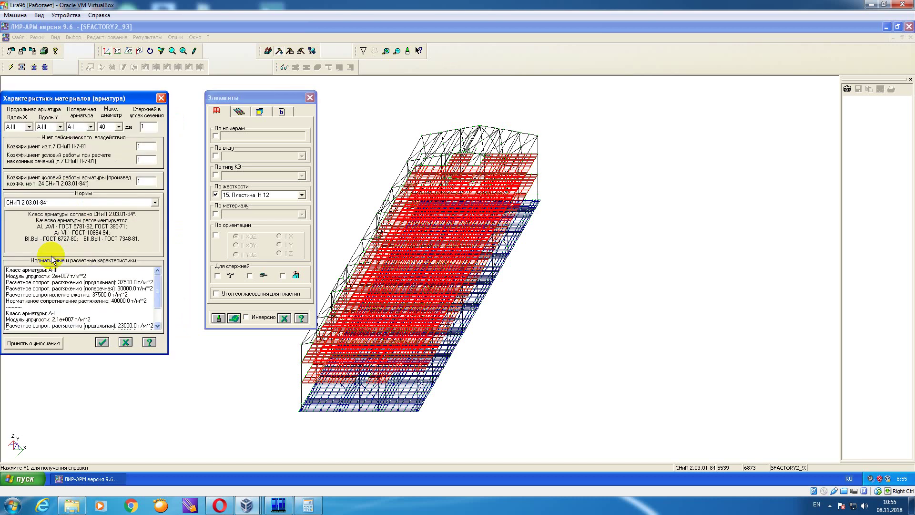
click(119, 127)
click(105, 139)
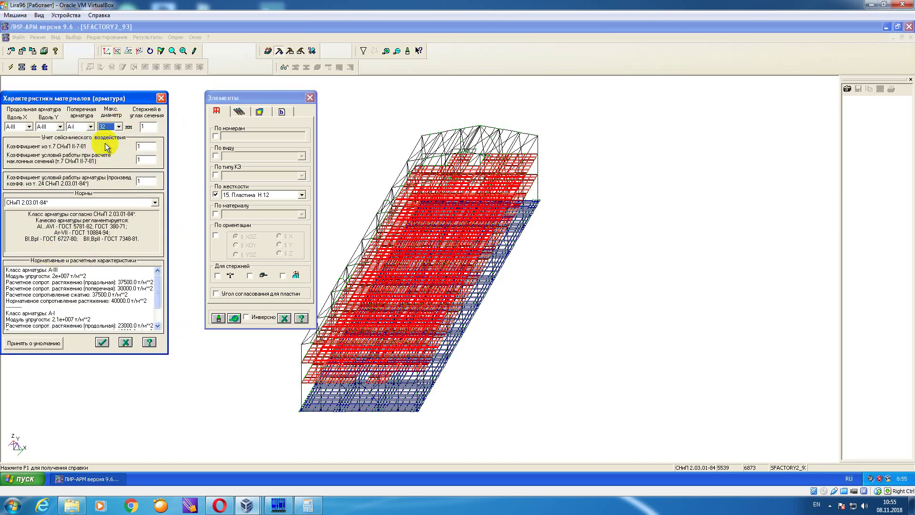
click(148, 148)
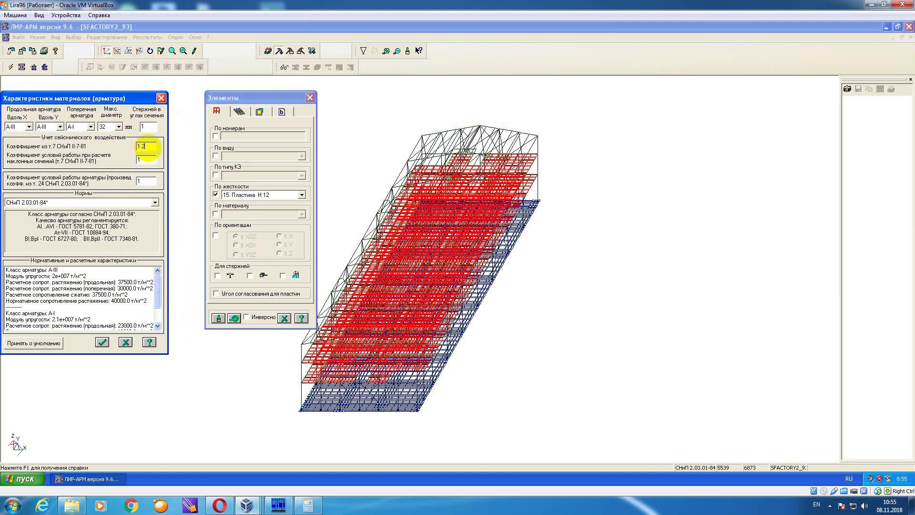
click(142, 181)
text(0.9)
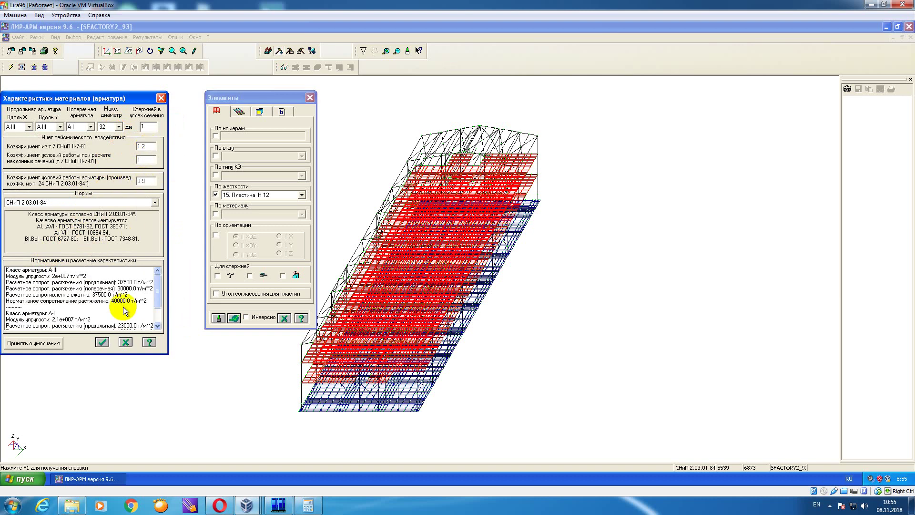
click(102, 341)
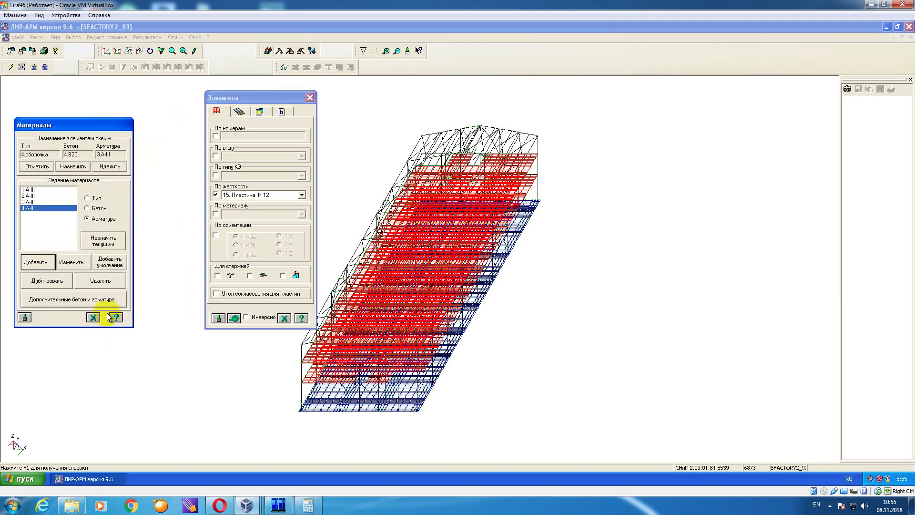
- Make the new A-III reinforcement current, assign the current materials to the selected plates, and close the materials and element-selection dialogs
click(111, 244)
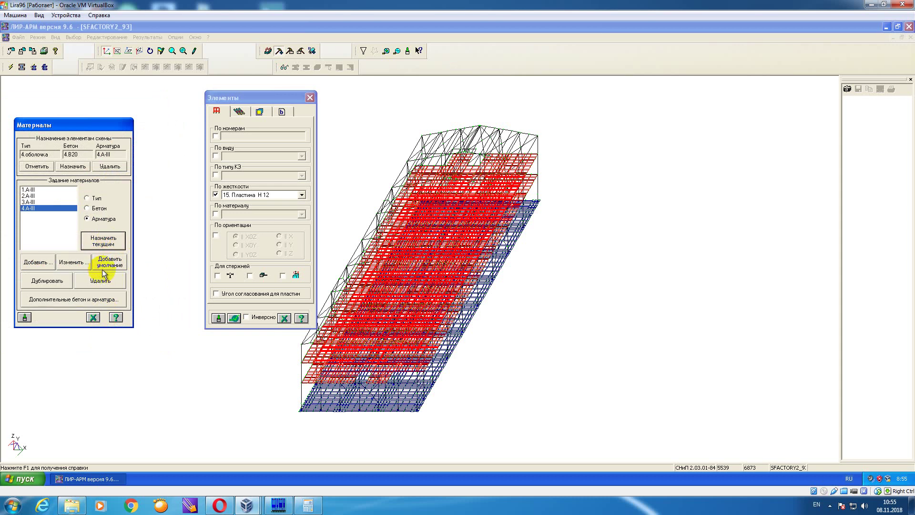
click(75, 166)
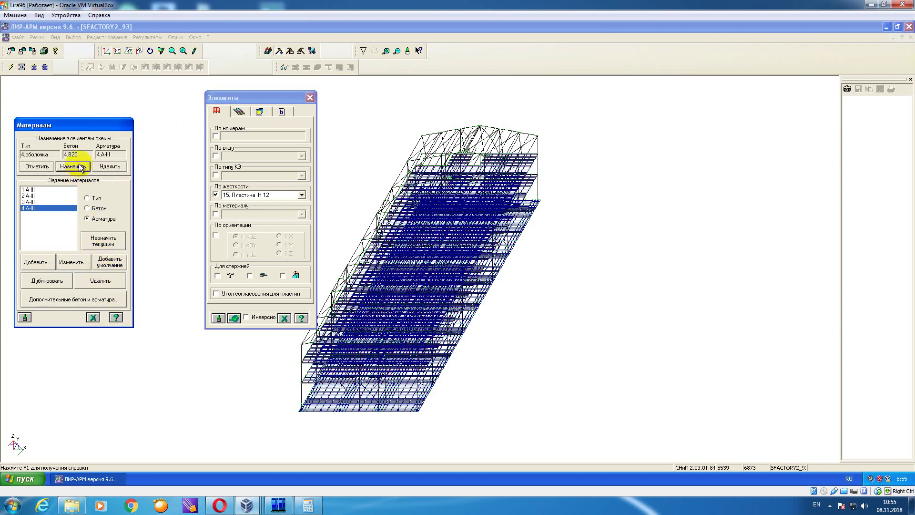
click(310, 97)
click(93, 317)
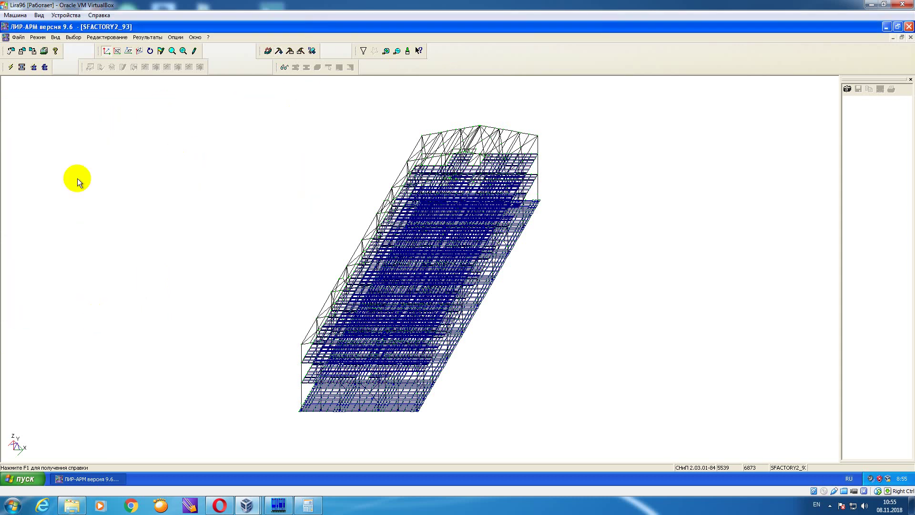
- Save the ЛИР-АРМ document as SFACTORY2_93 in the Ldata folder
click(18, 37)
click(43, 86)
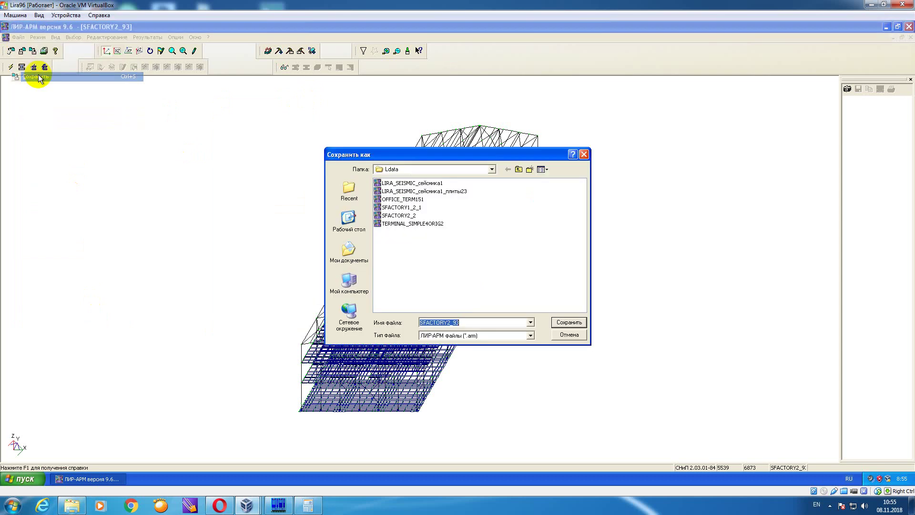
click(577, 325)
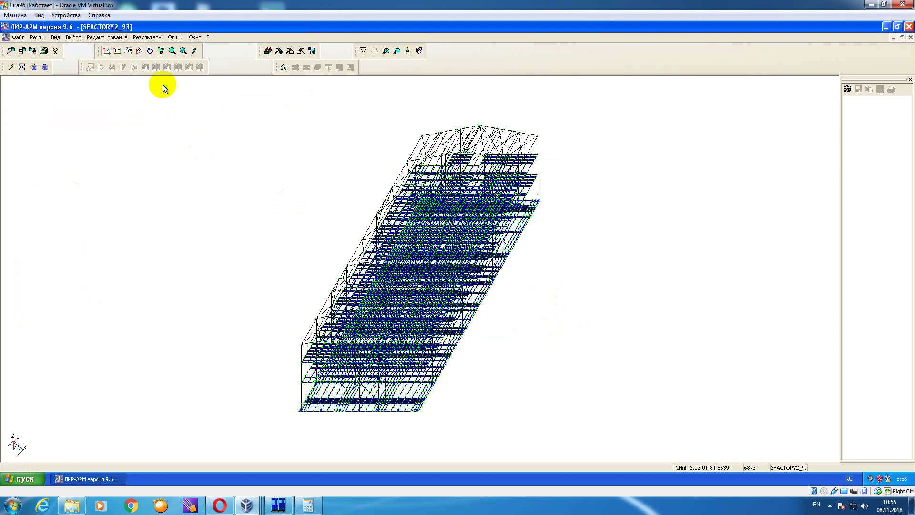
- Run the reinforcement calculation by РСУ for the whole model and close the calculation dialog
click(38, 37)
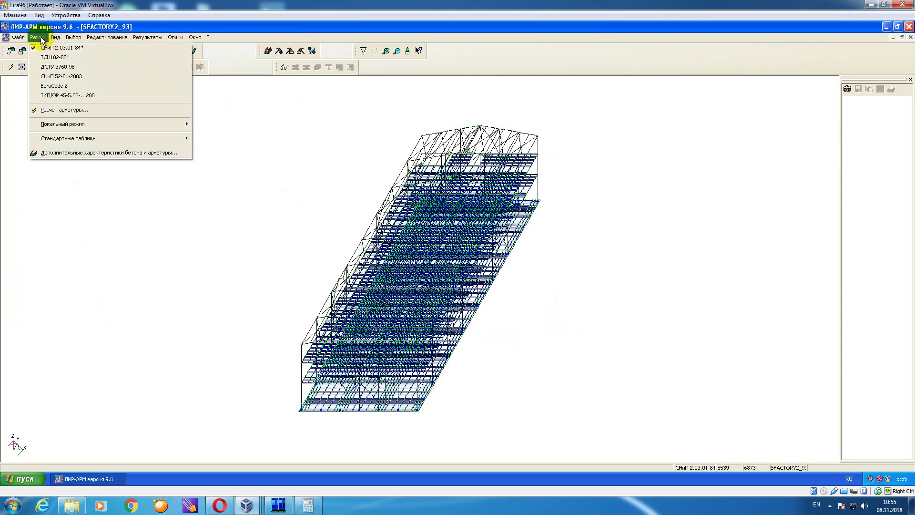
click(66, 110)
click(501, 163)
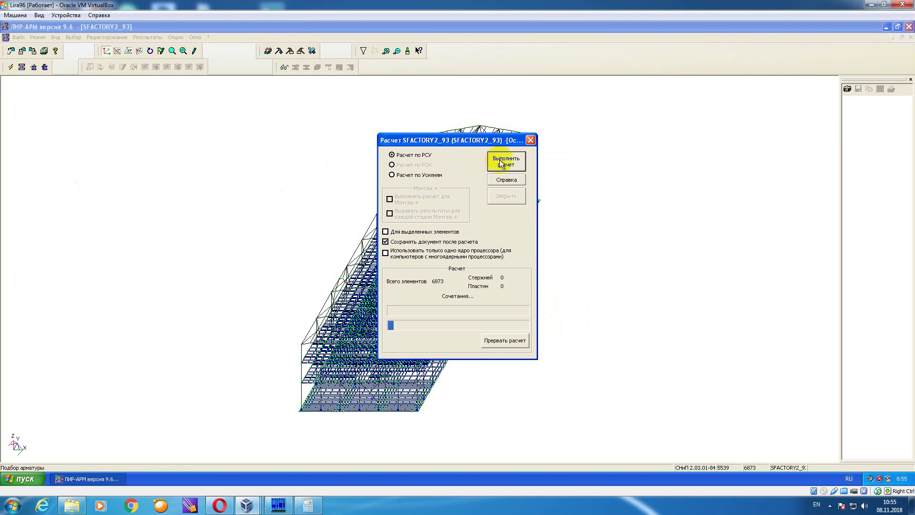
click(831, 506)
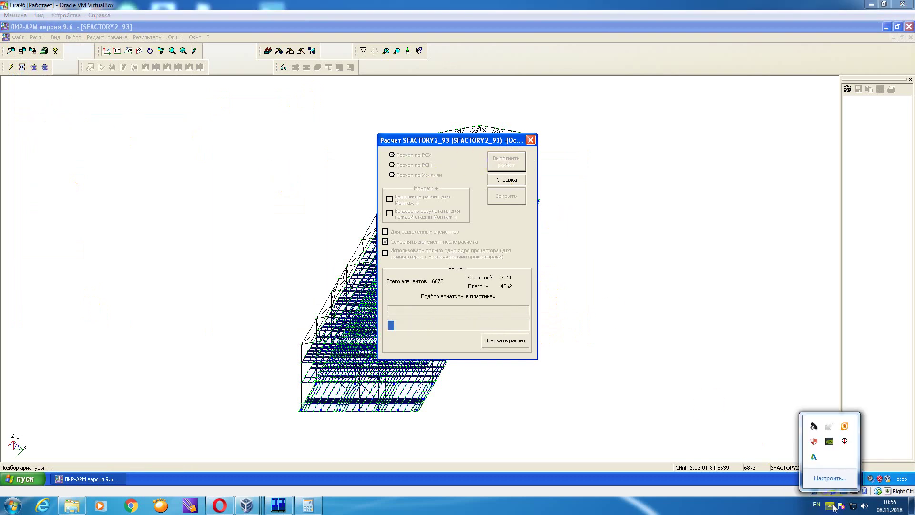
click(530, 139)
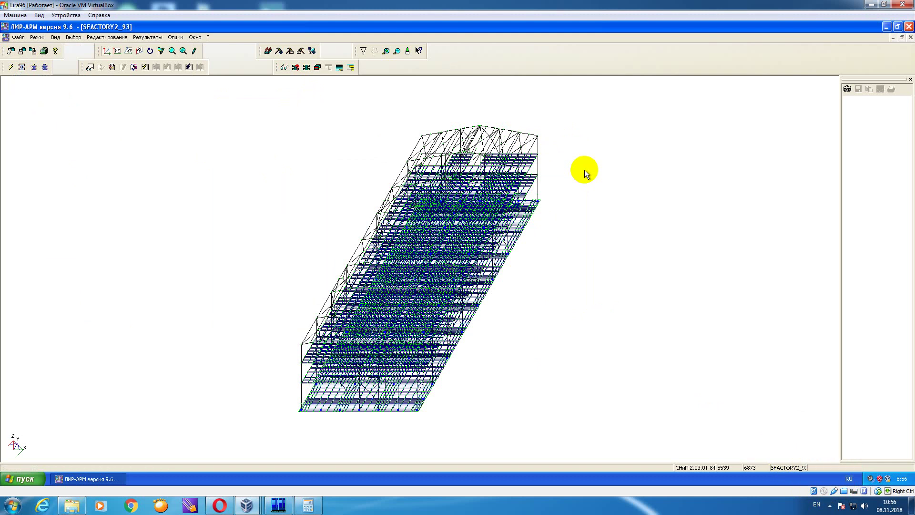
- Switch to Far Manager and create a folder named arm in D:\almash\sfactory_optim\2_93
click(285, 505)
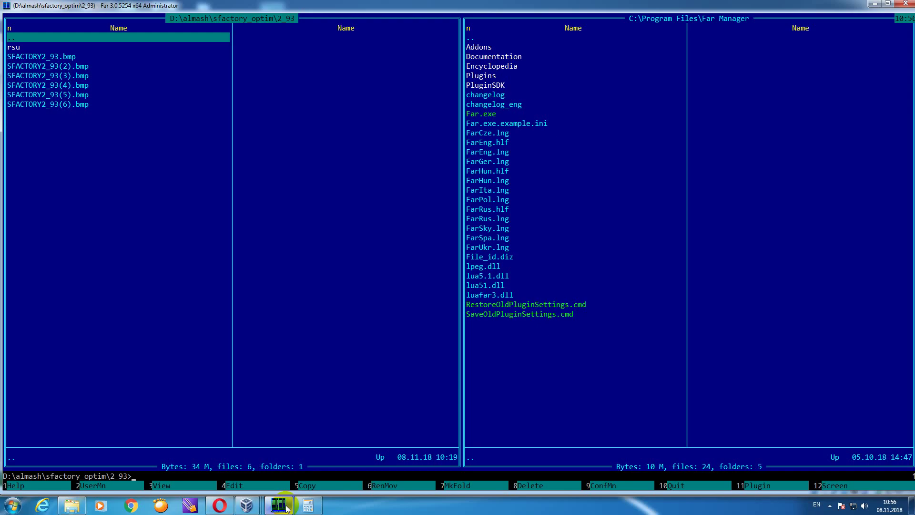
key(Return)
key(F7)
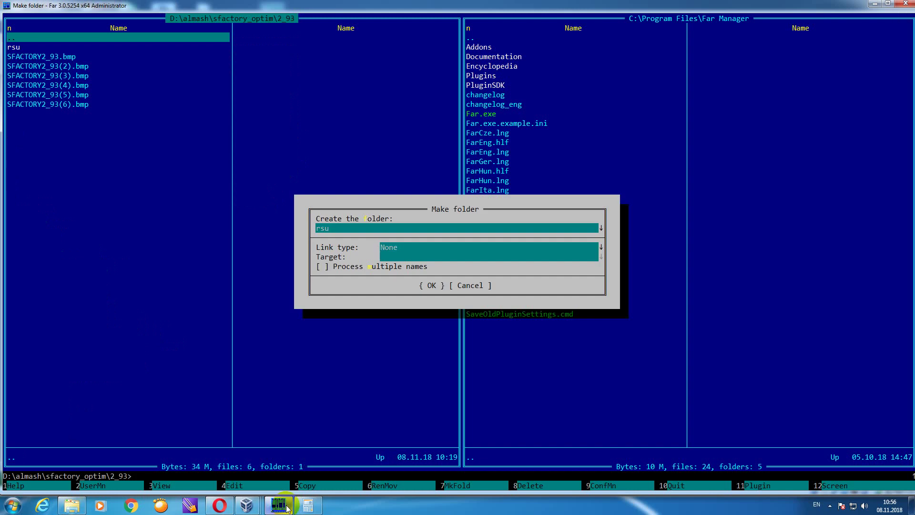
text(arm)
key(Return)
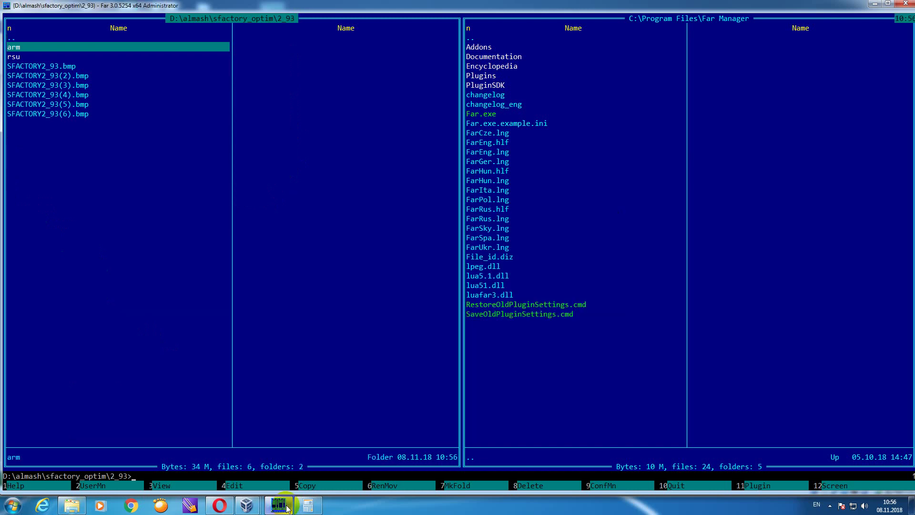
- Open the arm folder and create subfolders named 80 and 30 in it
key(Return)
key(F7)
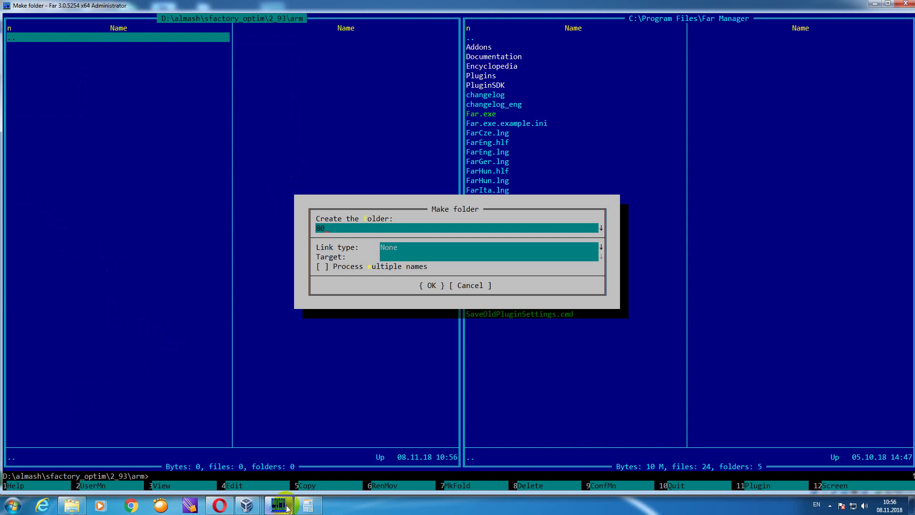
text(80)
key(Return)
key(F7)
text(30)
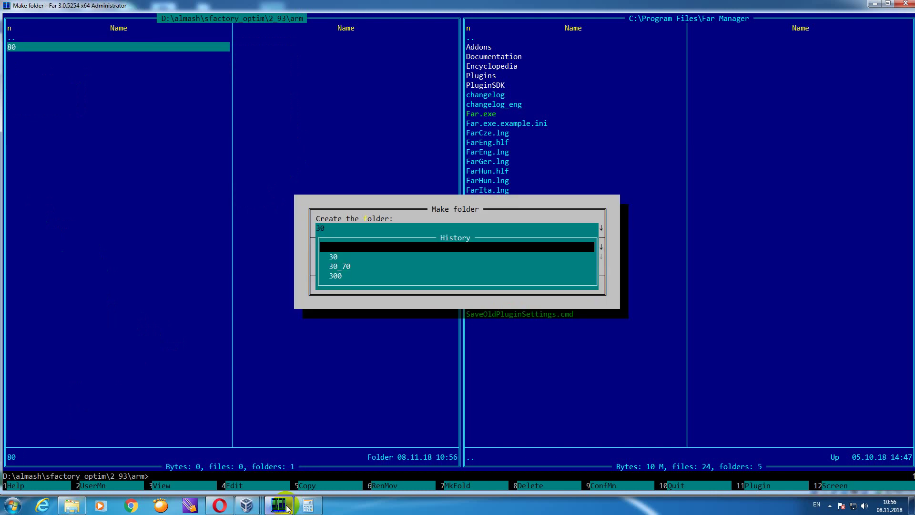
key(Return)
- Create another subfolder named 80x80 in the arm folder
key(F7)
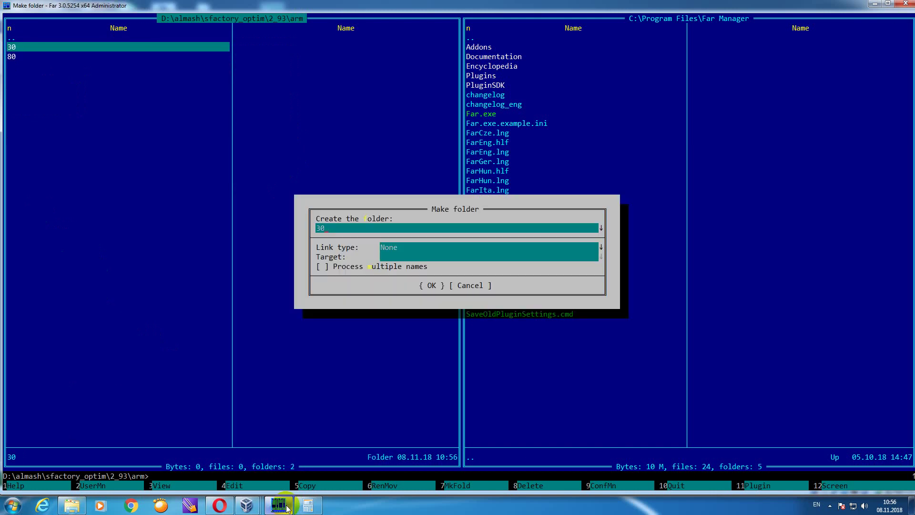
text(8)
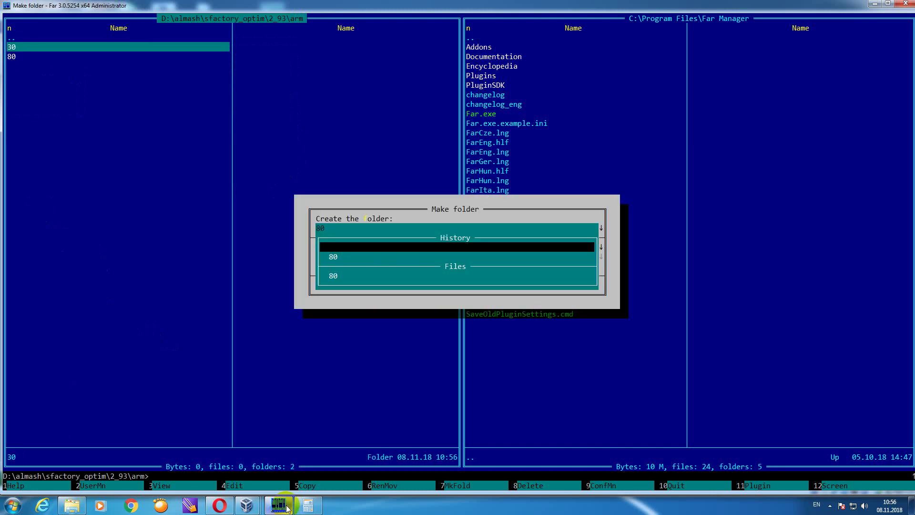
text(0x80)
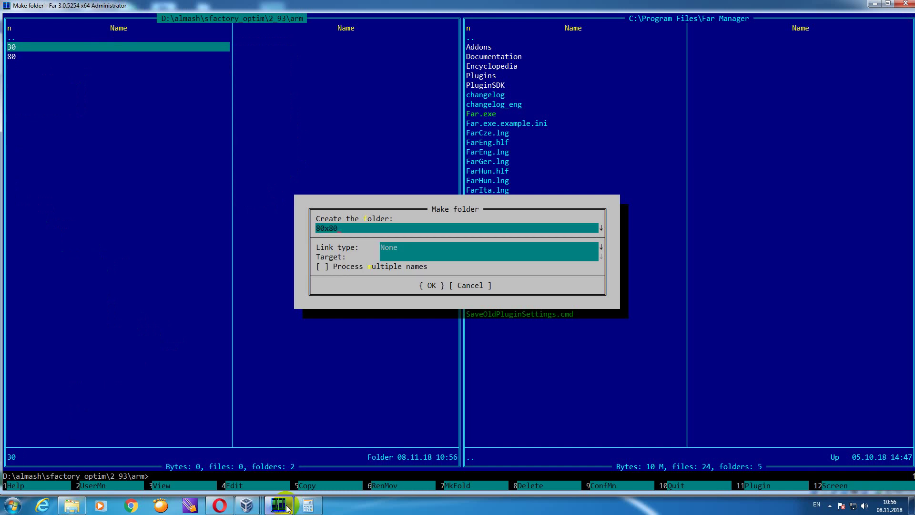
key(Return)
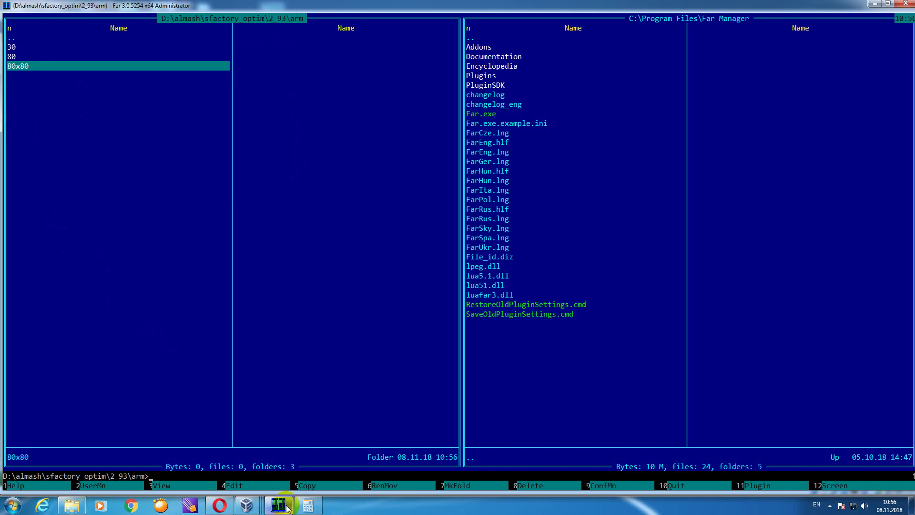
- Create two more subfolders in the arm folder, named 12f2 and 12f3
key(F7)
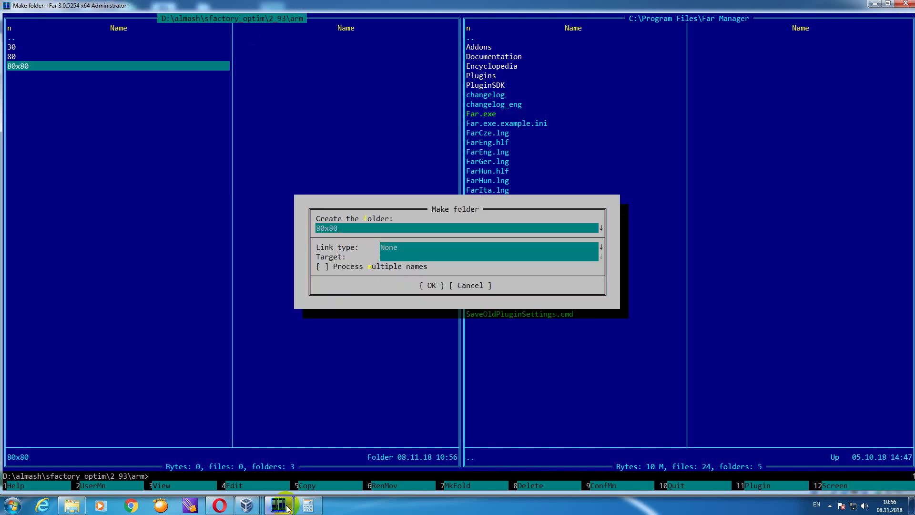
text(12)
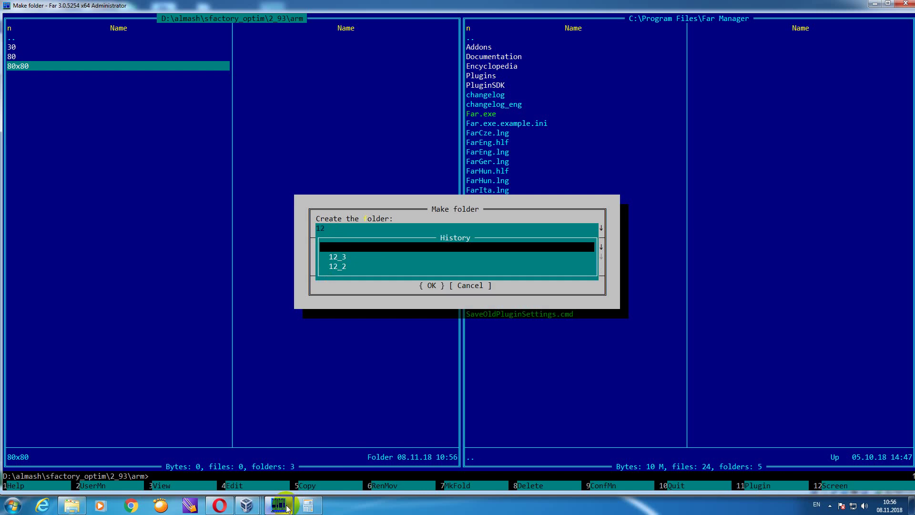
text(f2)
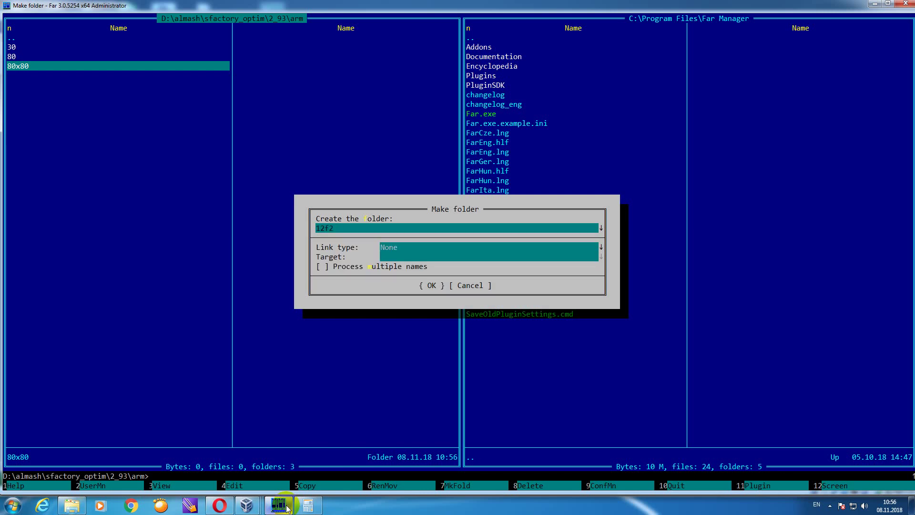
key(Return)
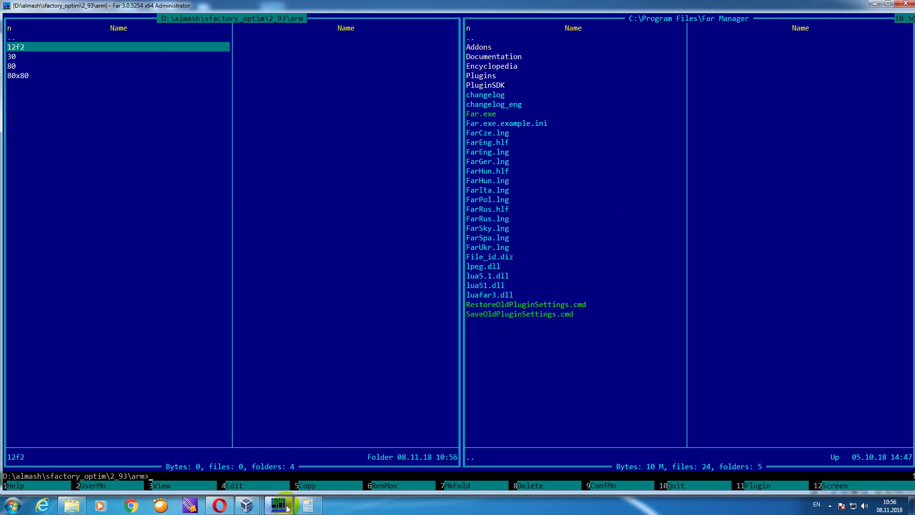
key(F7)
text(12f)
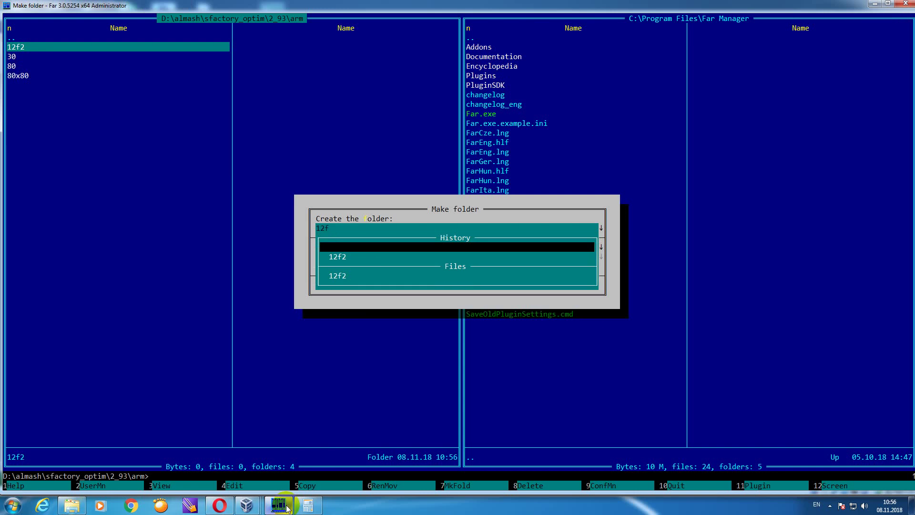
key(Escape)
key(Return)
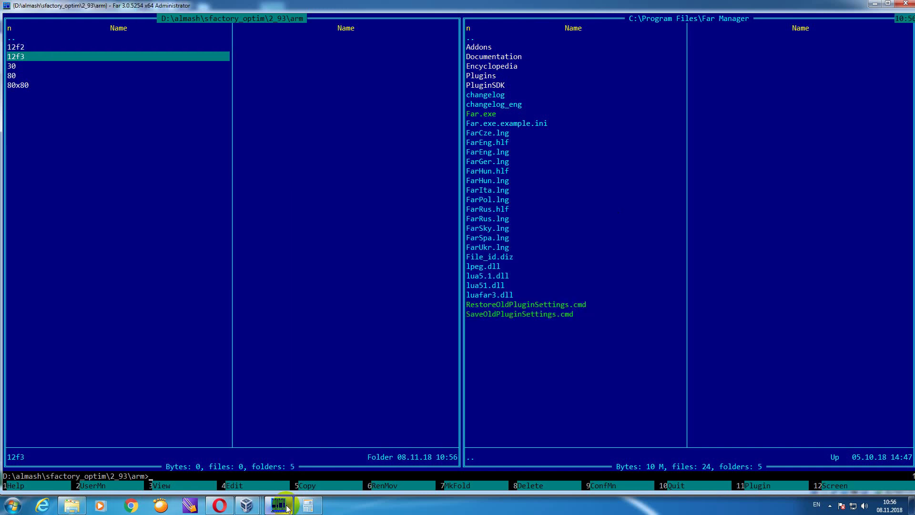
- Switch to ЛИР-АРМ in the virtual machine and select all elements with stiffness 16. Пластина H 80
click(286, 506)
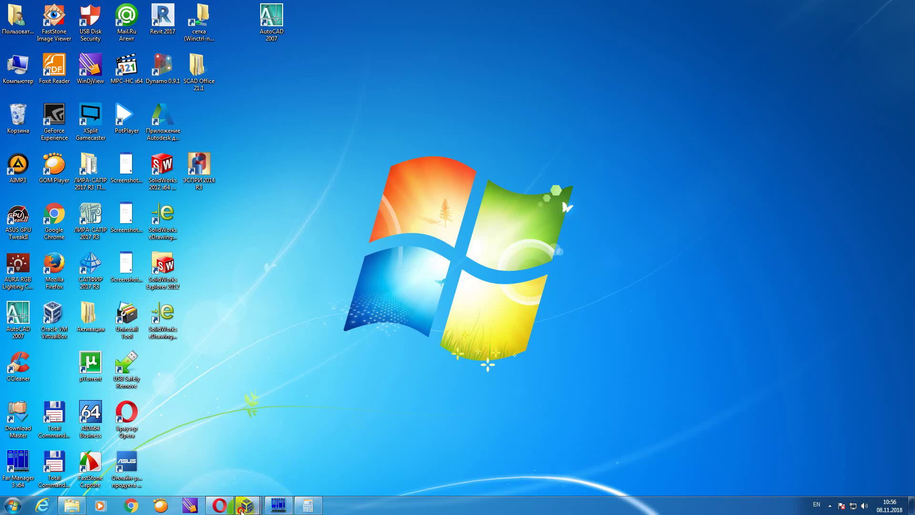
mouse_move(246, 504)
click(322, 460)
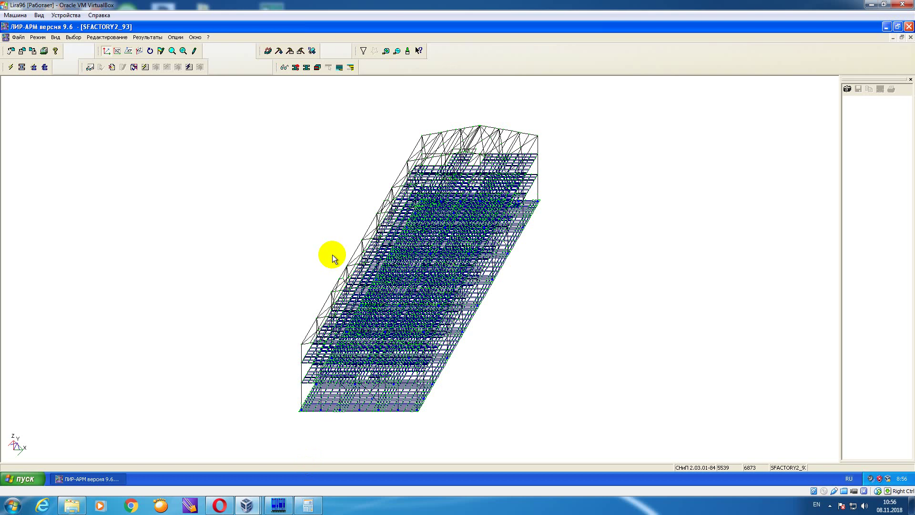
click(364, 51)
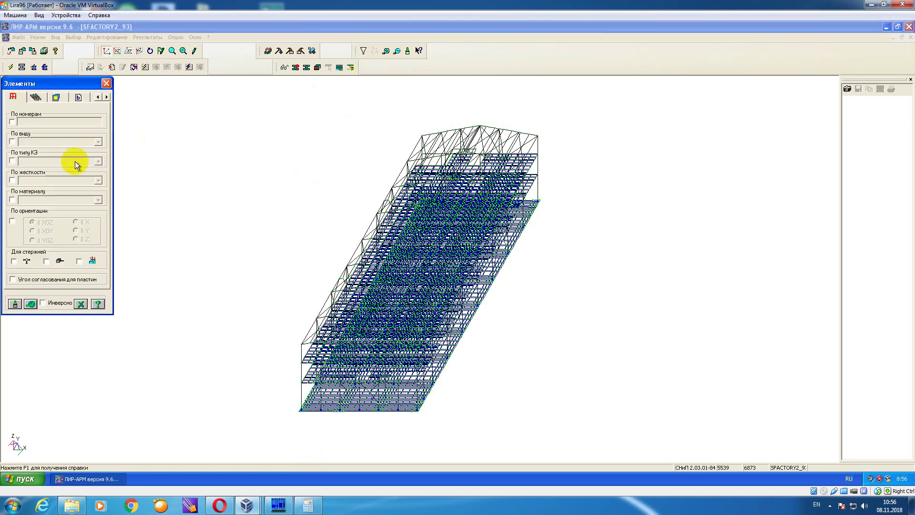
click(12, 180)
click(99, 181)
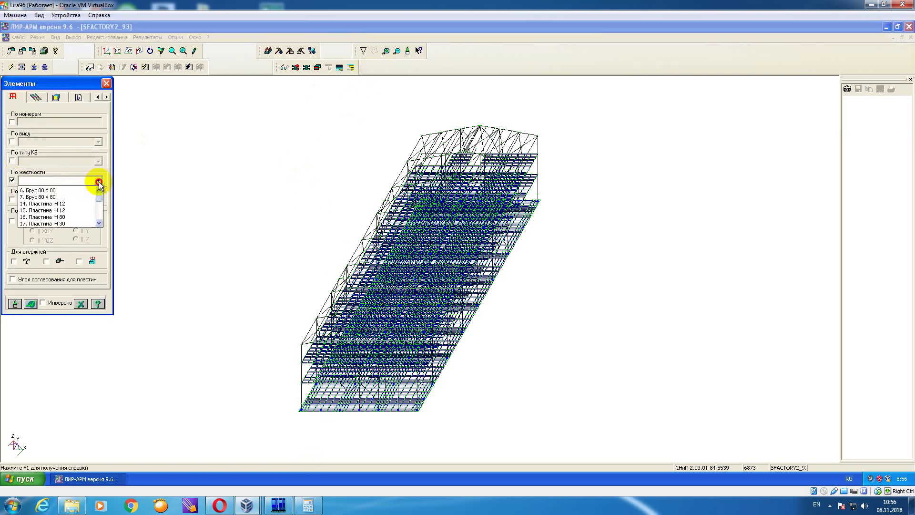
click(81, 217)
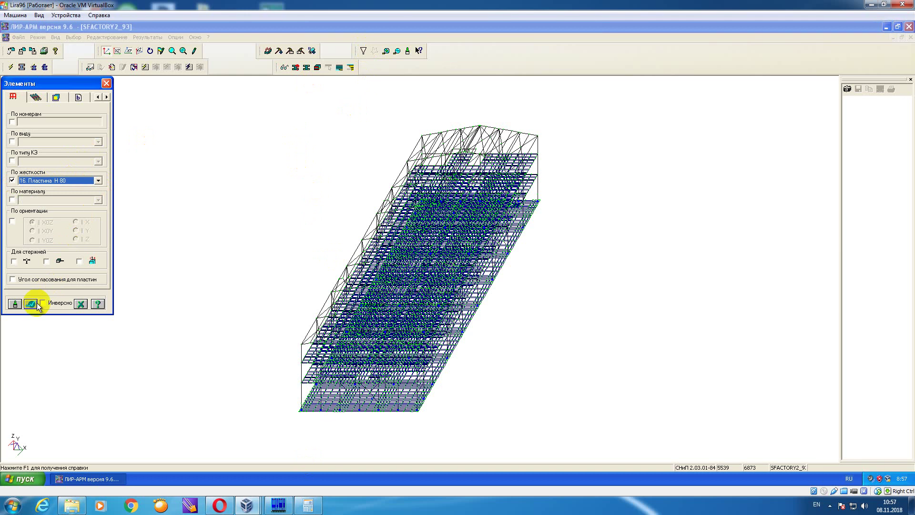
click(31, 304)
- Isolate the selected H 80 plates as a fragment and show them in the XOY plan projection
right_click(197, 196)
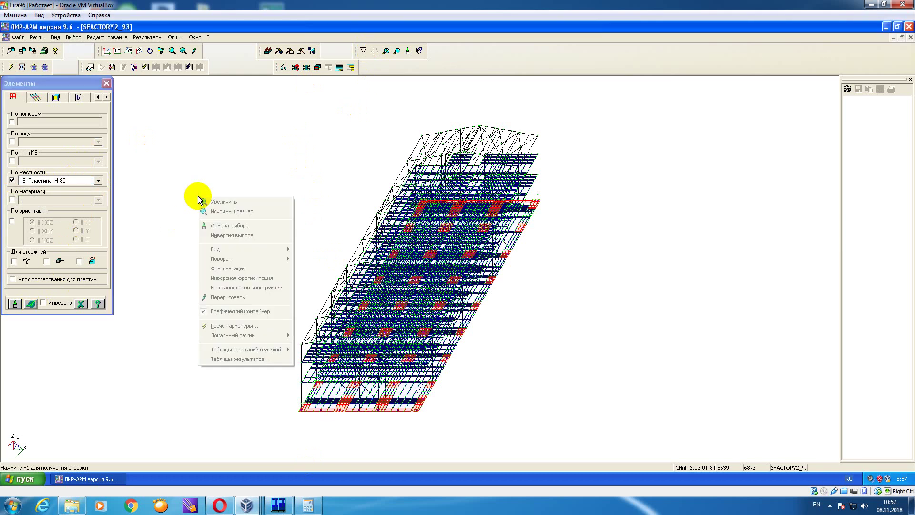
click(237, 269)
click(107, 83)
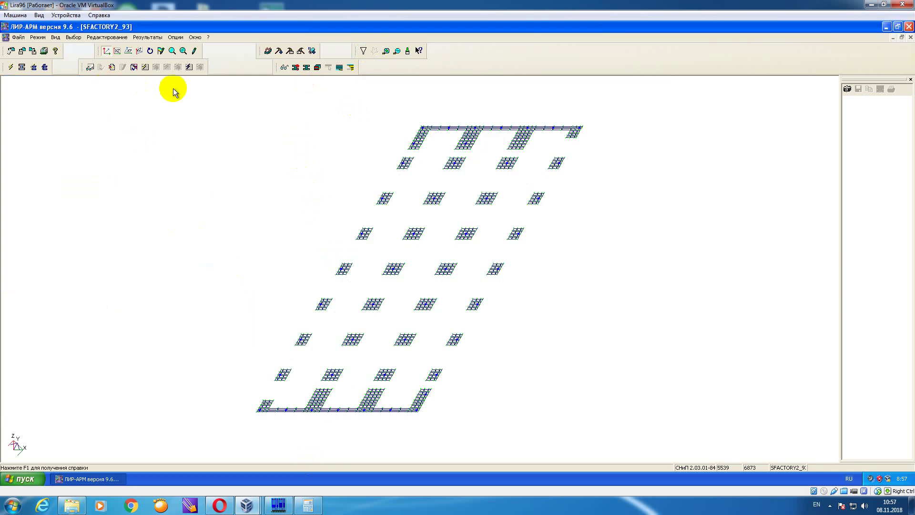
click(129, 52)
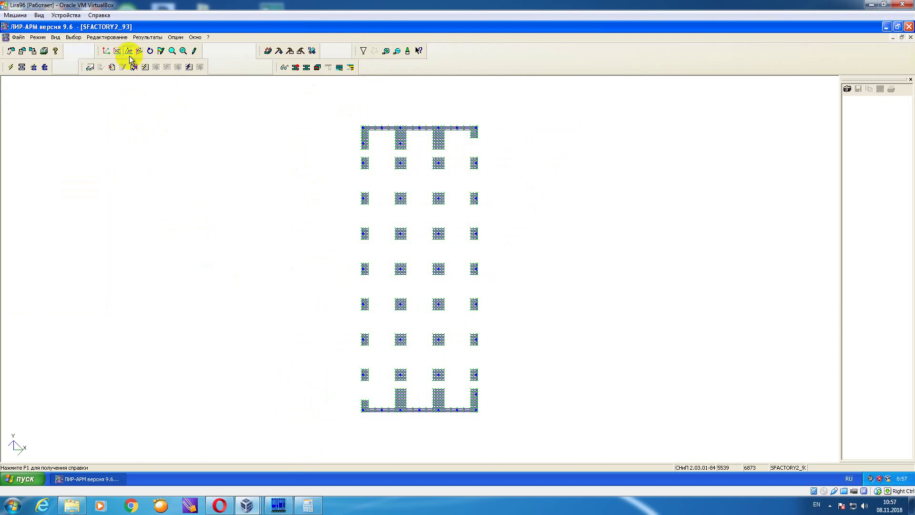
- Display the plate reinforcement results and capture images of the X-axis reinforcement area at the lower face and at the upper face
click(143, 37)
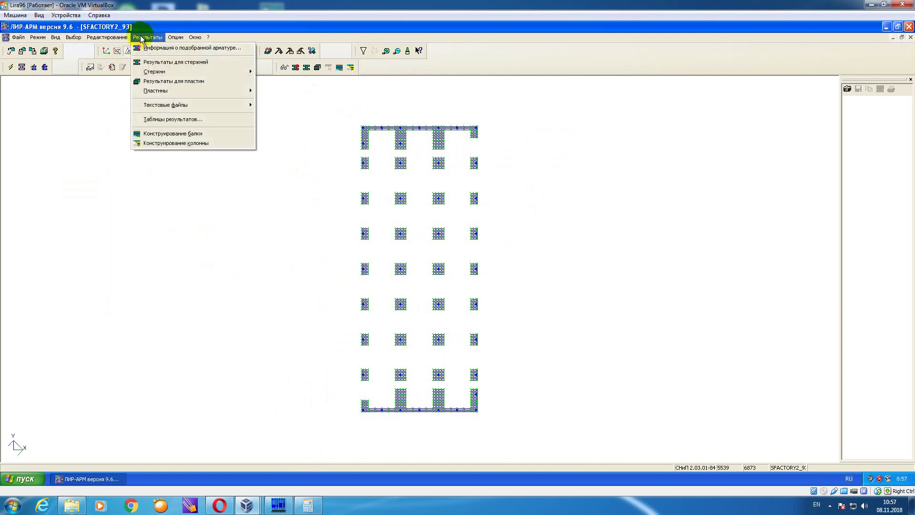
click(164, 81)
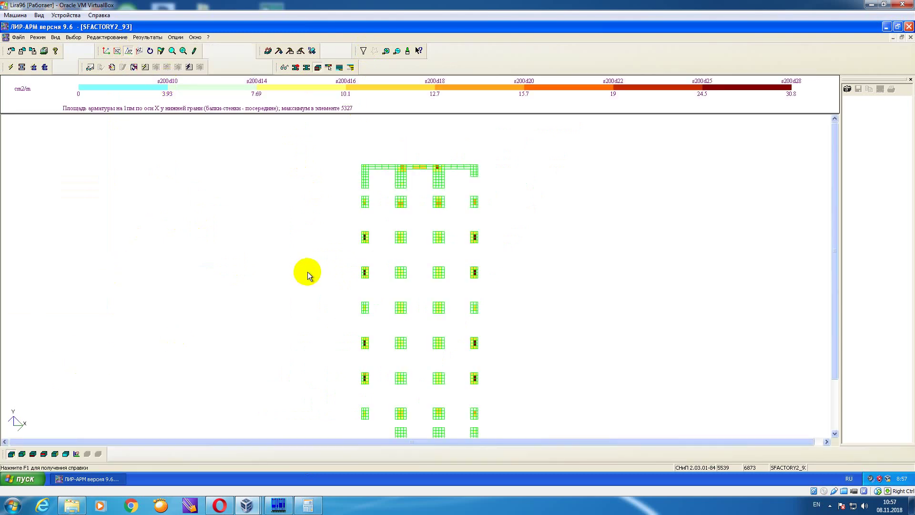
drag(837, 190, 837, 207)
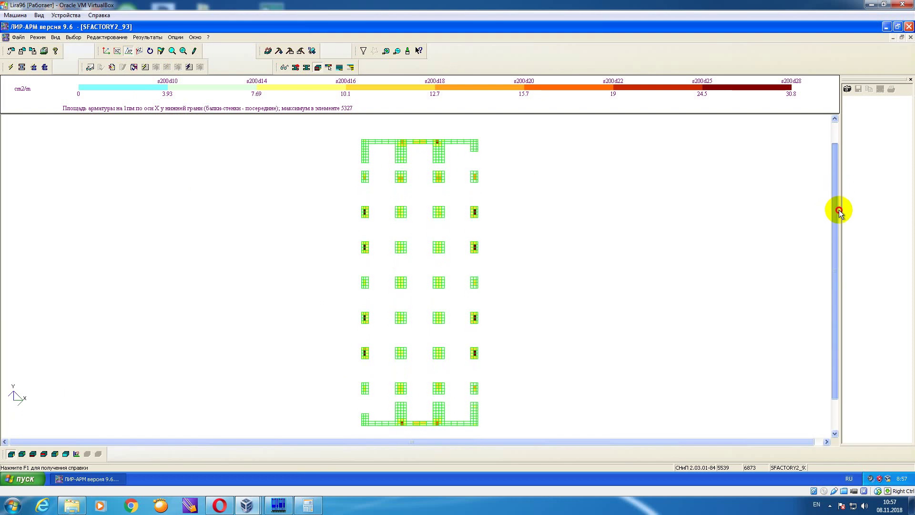
click(866, 91)
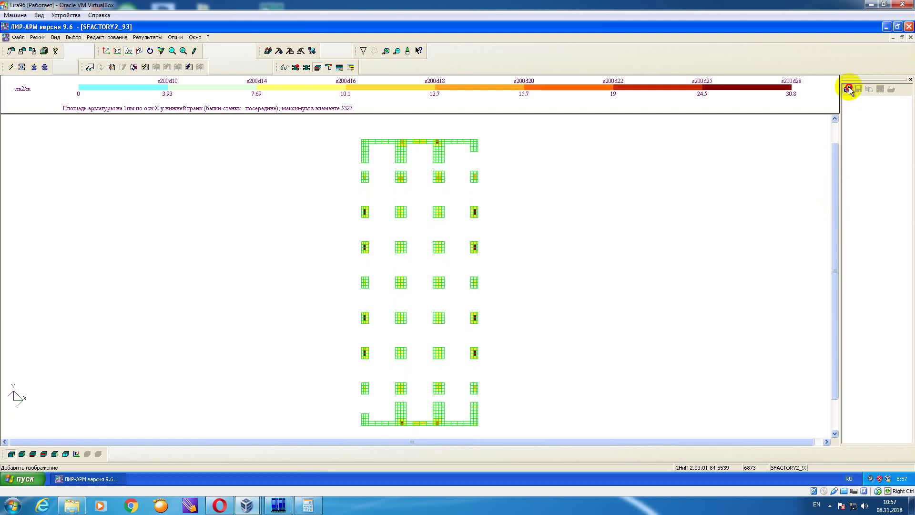
click(22, 454)
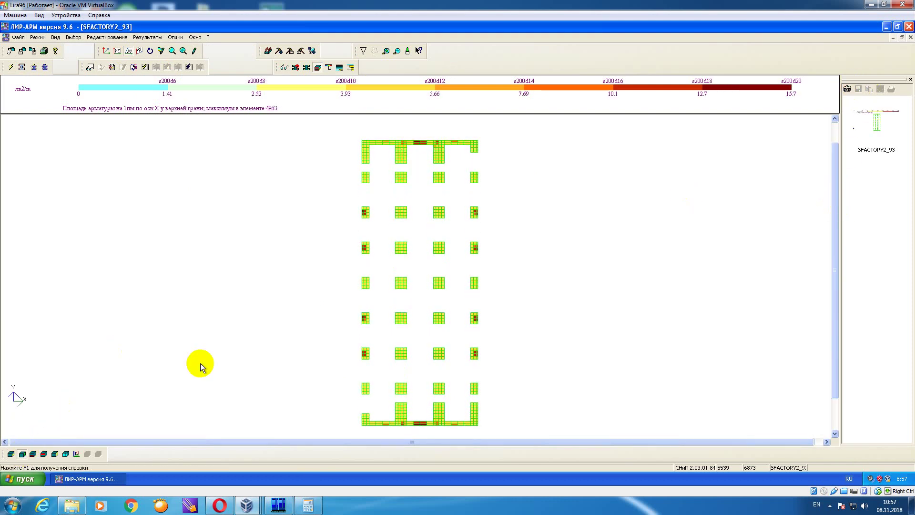
click(847, 89)
- Capture images of the Y-axis plate reinforcement area at the lower face and at the upper face
click(33, 454)
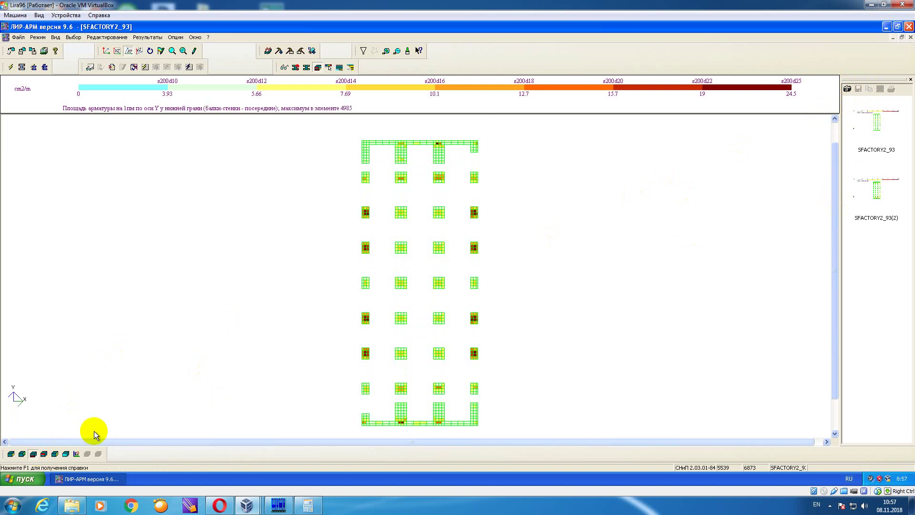
click(847, 88)
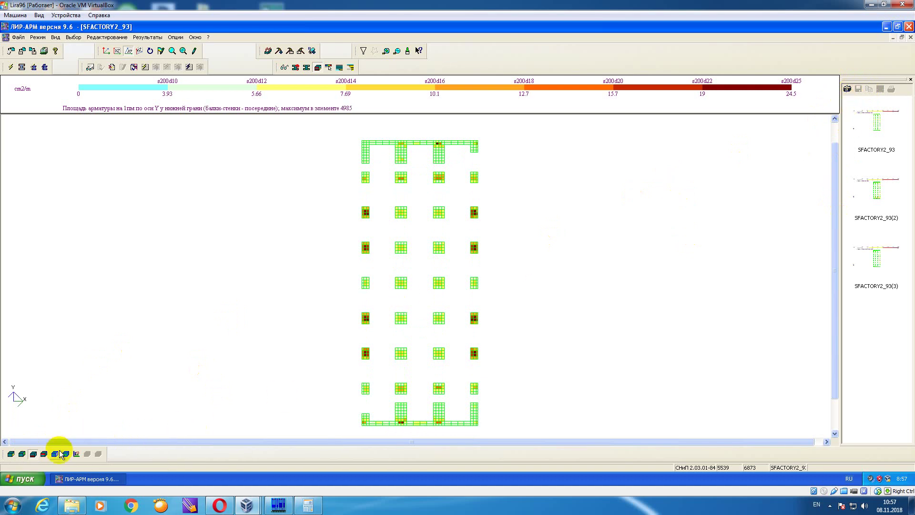
click(44, 454)
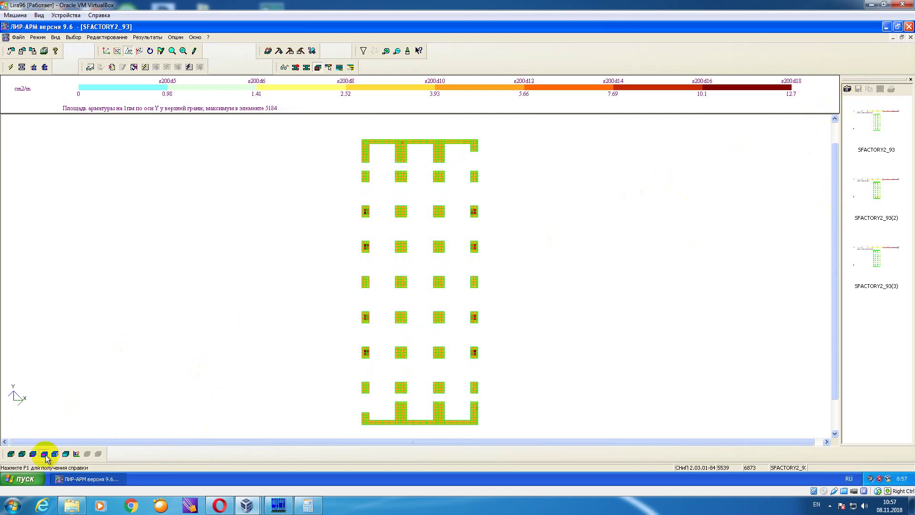
click(847, 89)
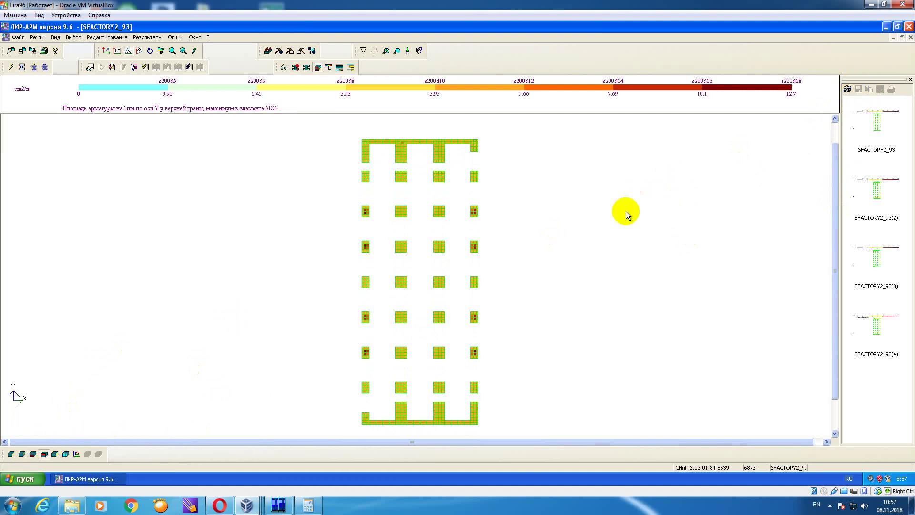
- Capture images of the transverse reinforcement area along the X axis and along the Y axis
click(55, 454)
click(848, 88)
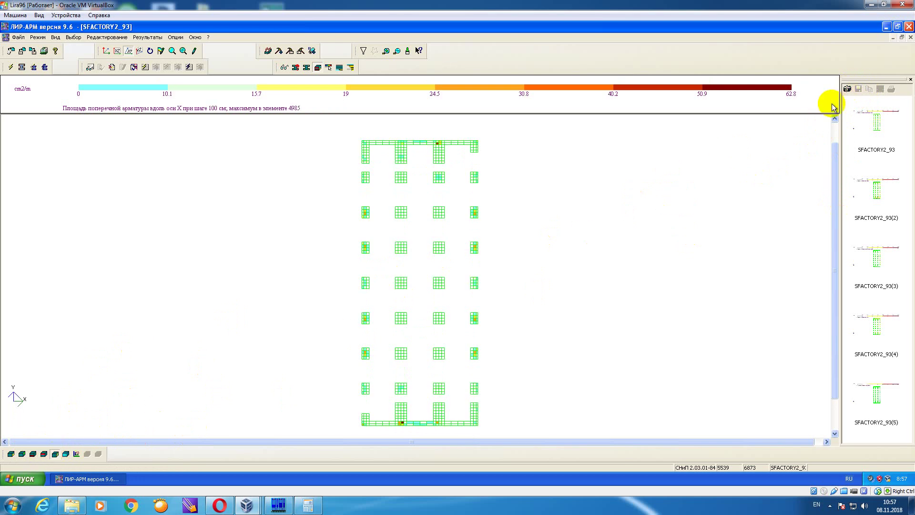
click(66, 453)
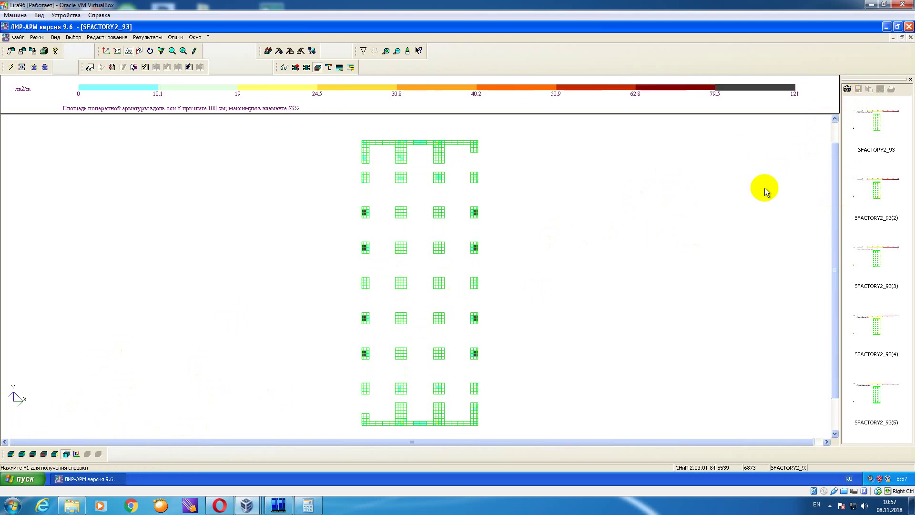
click(847, 88)
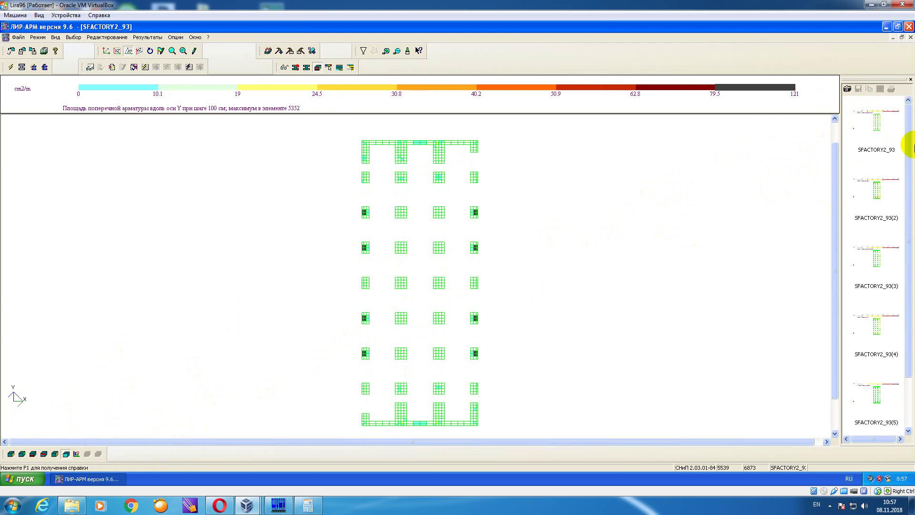
- Save all six captured images as bmp files named SFACTORY2_93 in the folder sfactory_optim\2_93\arm\80 on drive E:
click(890, 123)
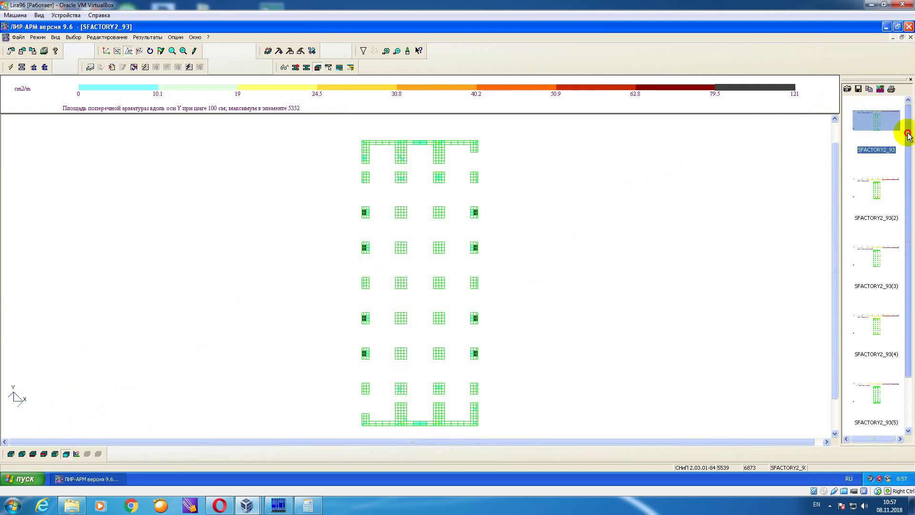
drag(907, 126, 912, 303)
shift+click(880, 397)
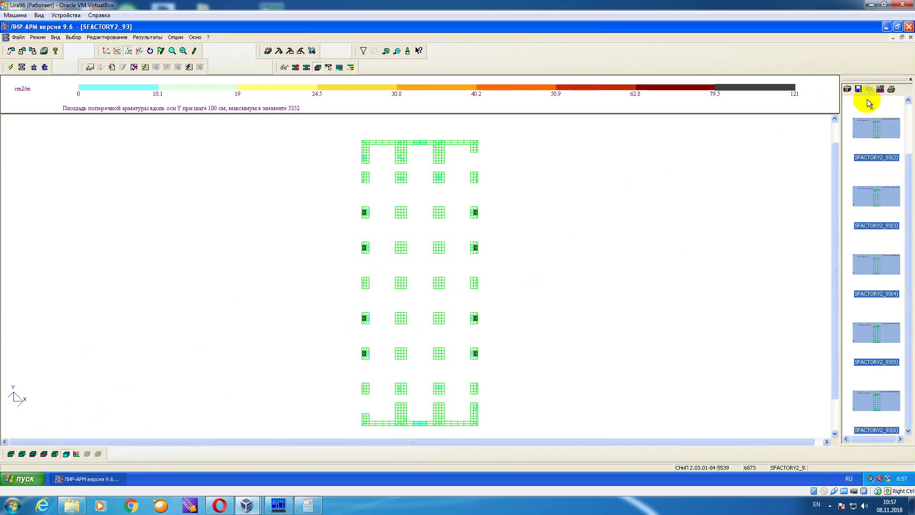
click(859, 90)
click(168, 43)
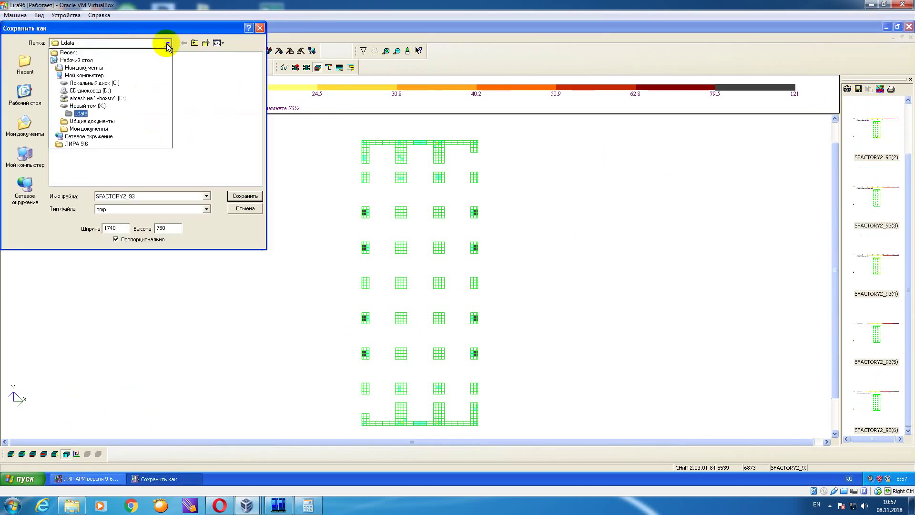
key(Escape)
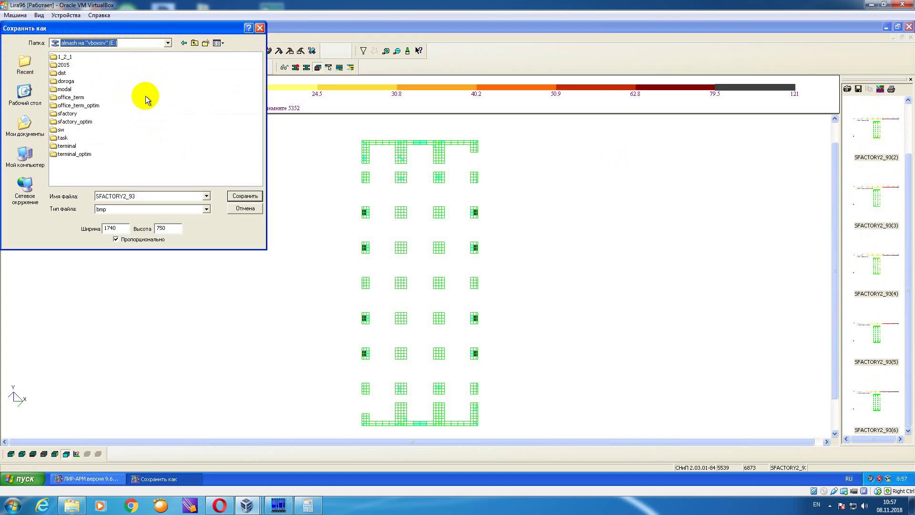
double_click(84, 124)
double_click(62, 138)
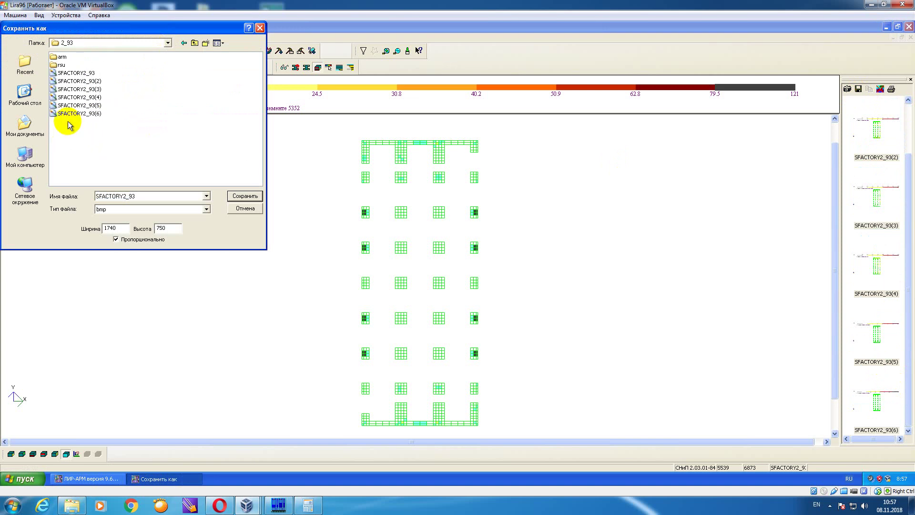
double_click(62, 58)
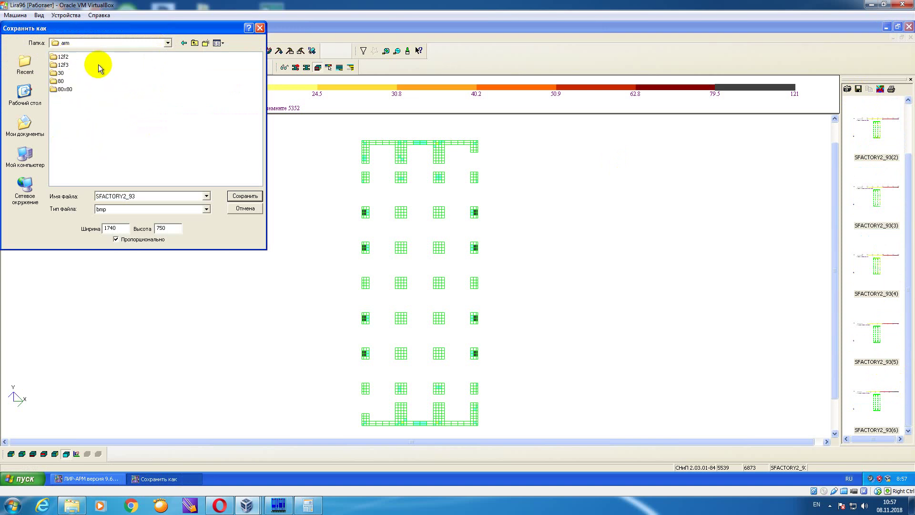
click(61, 81)
double_click(61, 81)
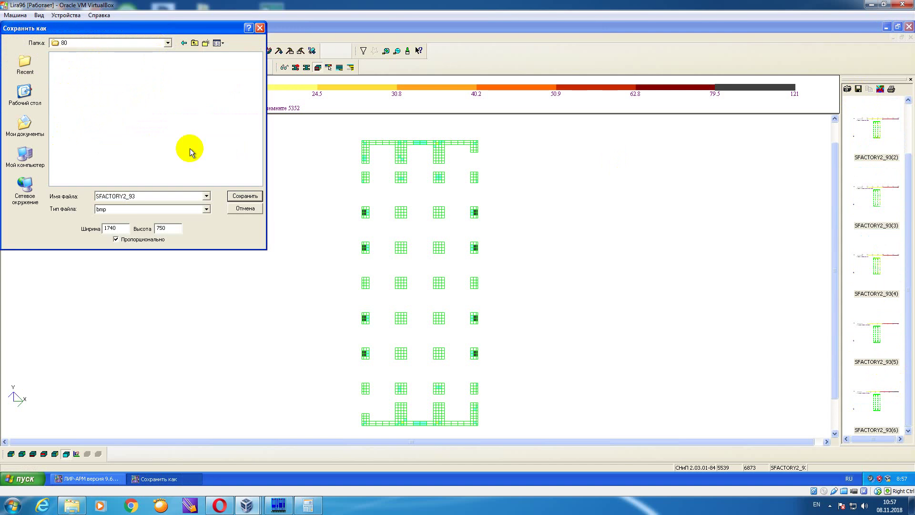
click(245, 196)
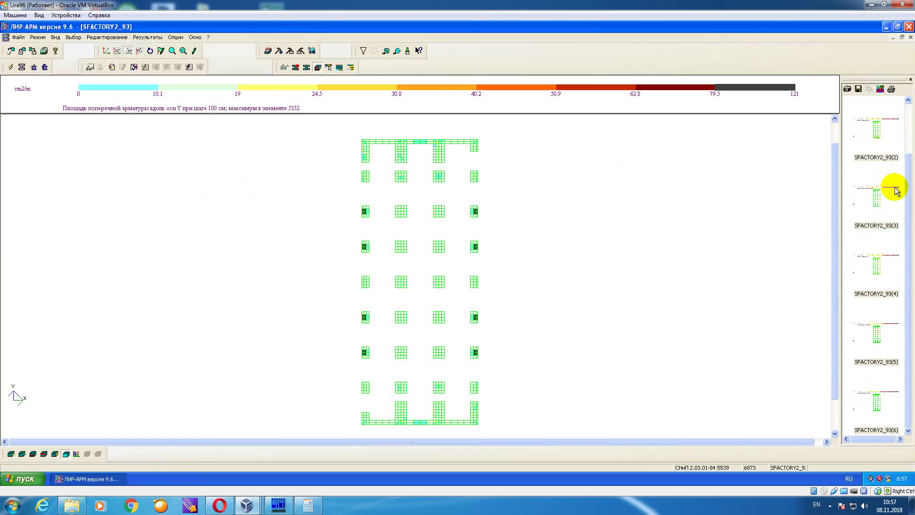
- Delete all six captured images from the image list
drag(901, 187, 896, 394)
click(879, 122)
shift+click(896, 394)
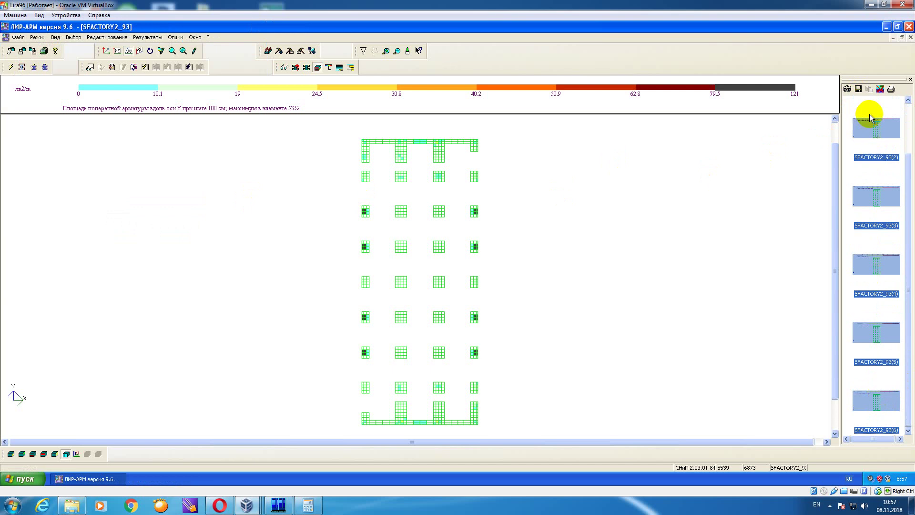
click(880, 89)
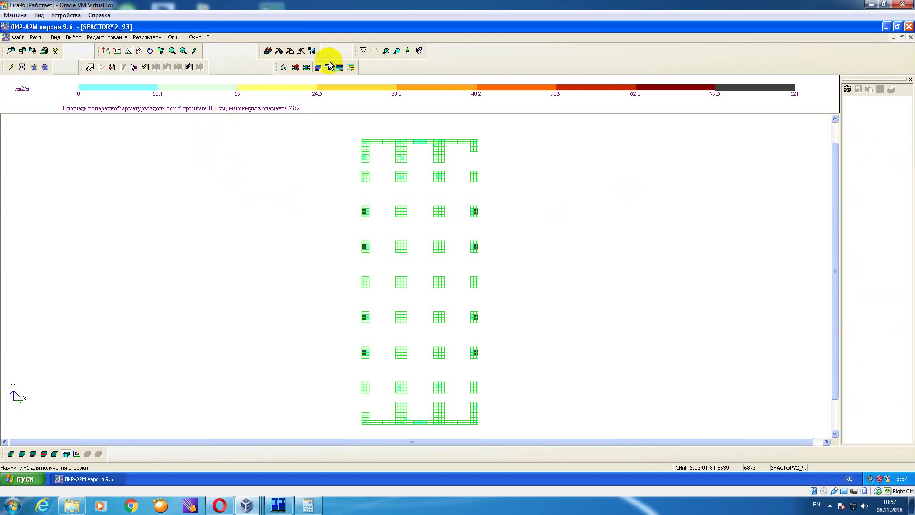
- Select all elements of the plan and generate an interactive results table for the selected plate elements
click(398, 51)
drag(519, 429, 311, 127)
click(164, 37)
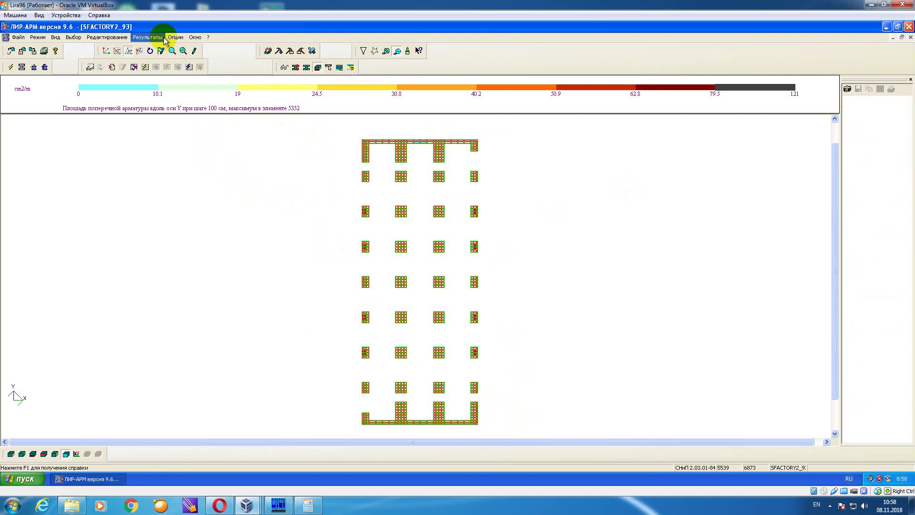
click(171, 119)
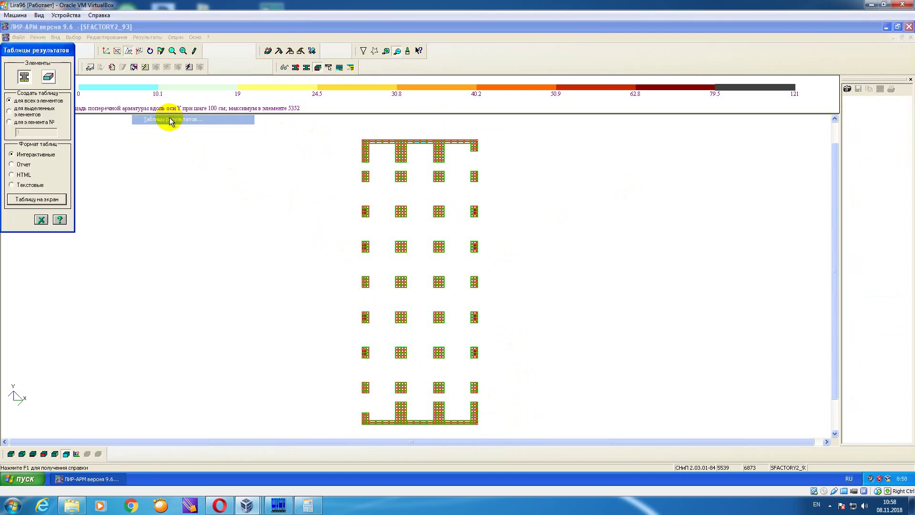
click(49, 77)
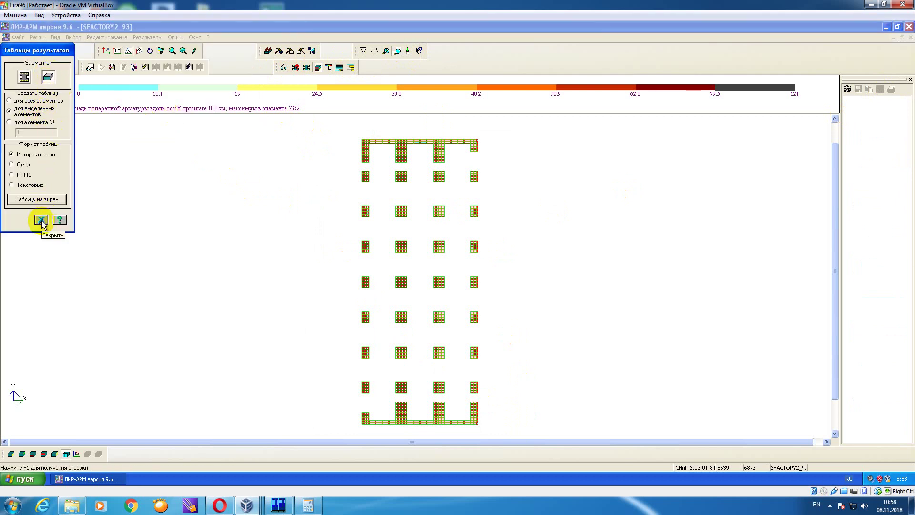
click(46, 201)
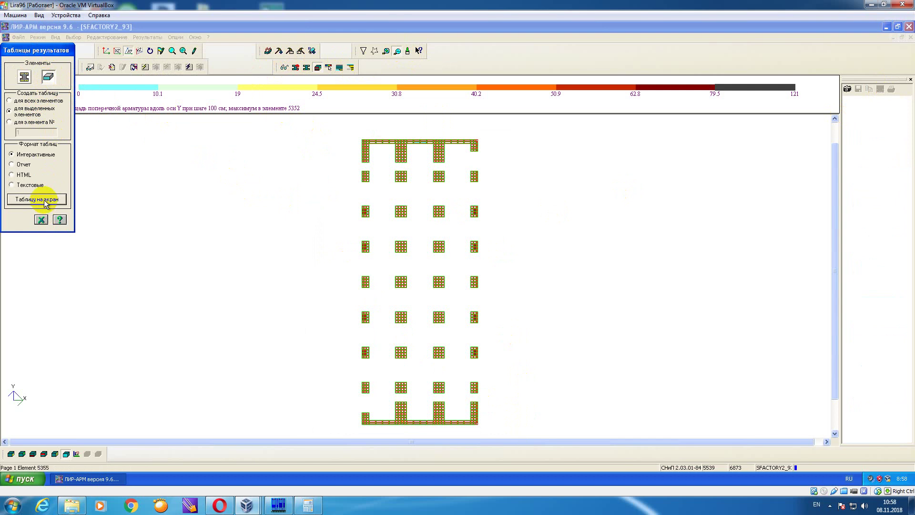
- Save the plate results table as an Excel file named 80 in the folder 80 and close the table
click(10, 39)
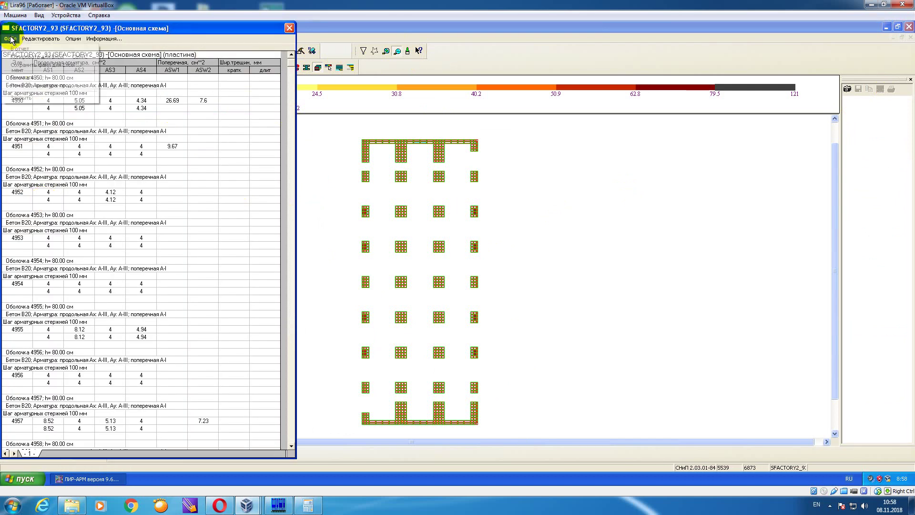
click(28, 65)
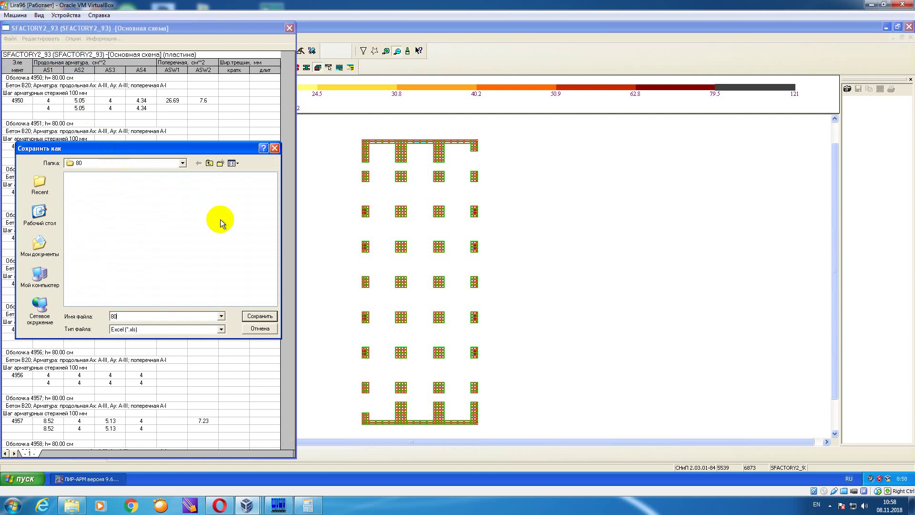
click(267, 318)
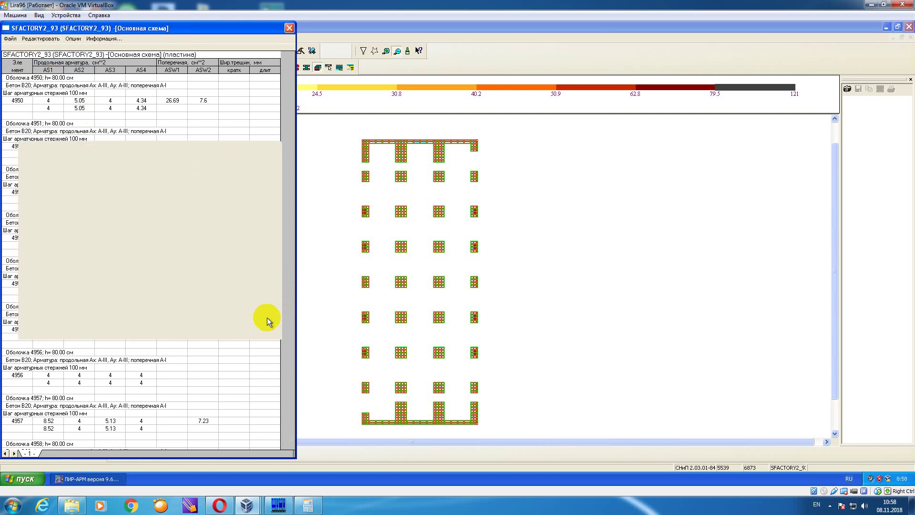
click(289, 28)
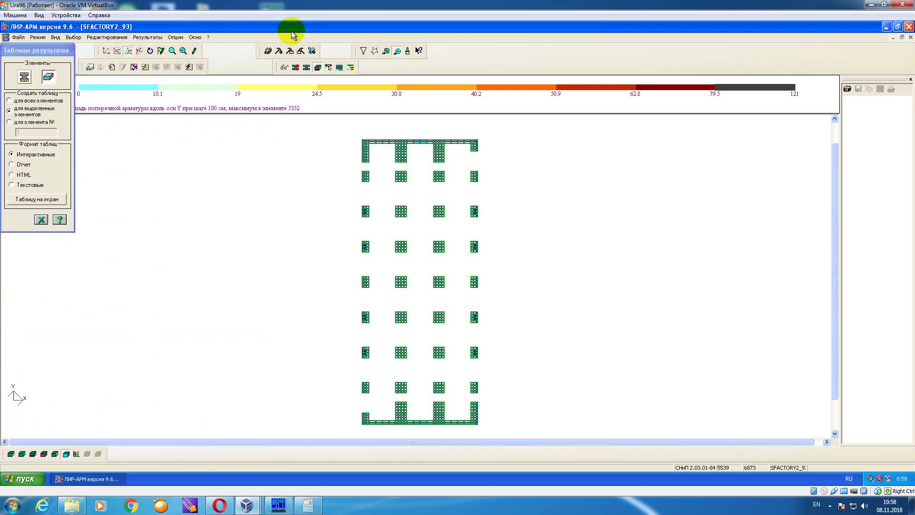
- Switch to Far Manager and open 80.xls from the folder 80 inside arm
click(279, 504)
key(Down)
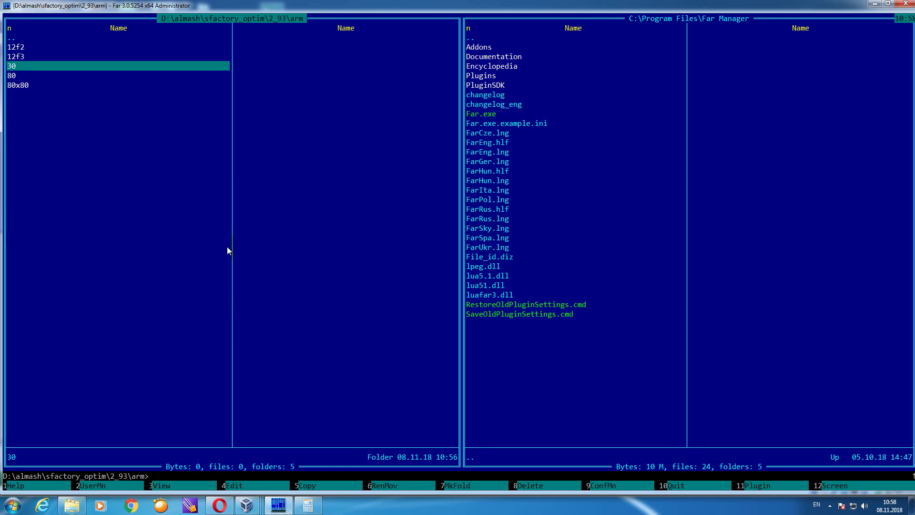
key(Down)
key(Return)
key(Down)
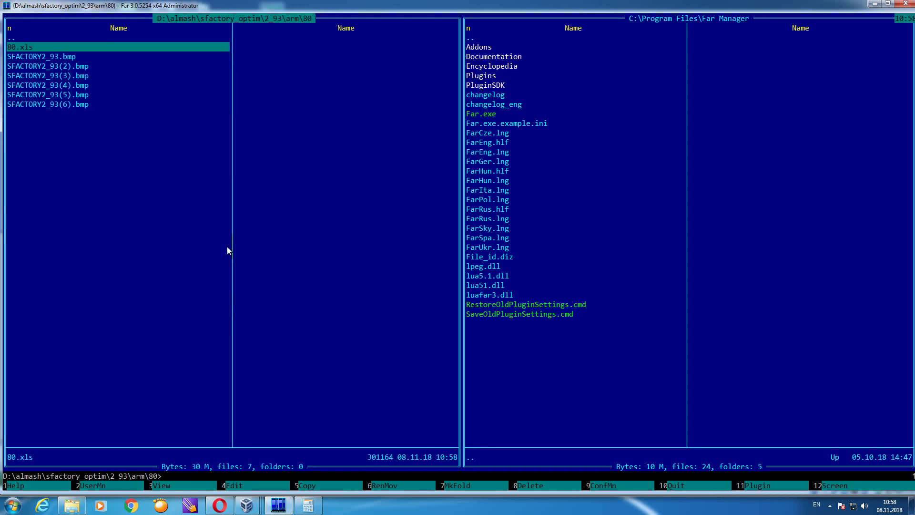
key(Return)
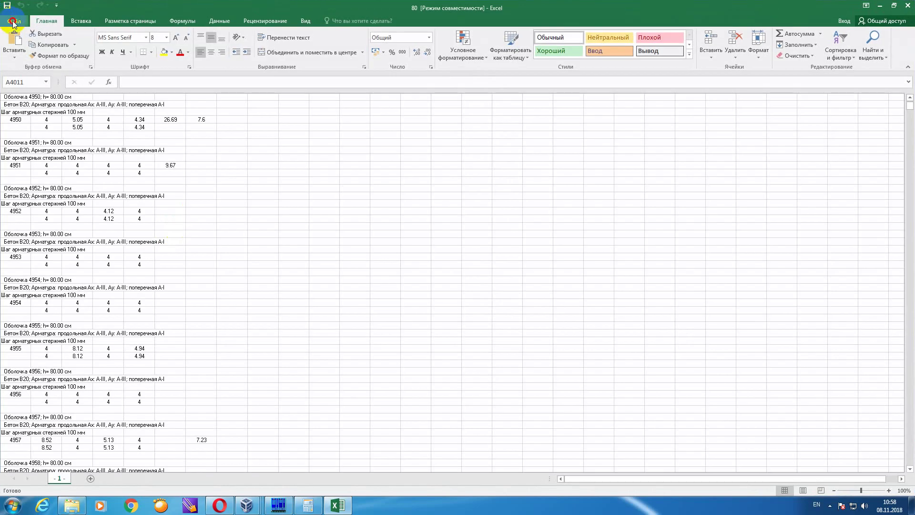
- Export the 80 workbook as a comma-separated CSV file in the folder 80, and close Excel without saving further changes
click(13, 22)
click(38, 117)
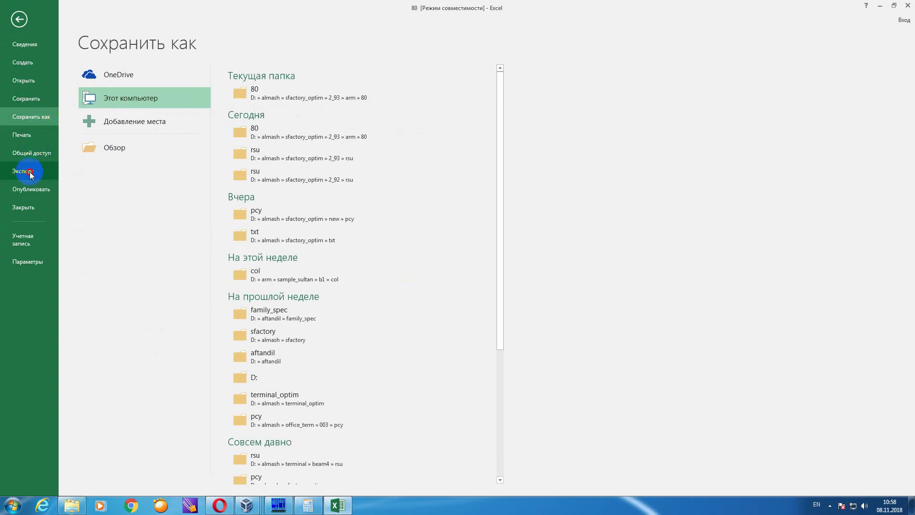
click(13, 172)
click(127, 101)
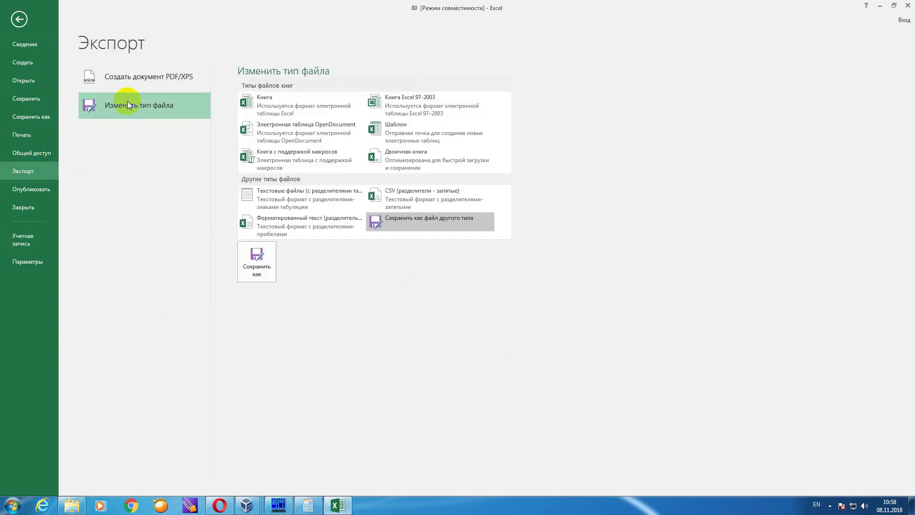
click(380, 196)
double_click(379, 196)
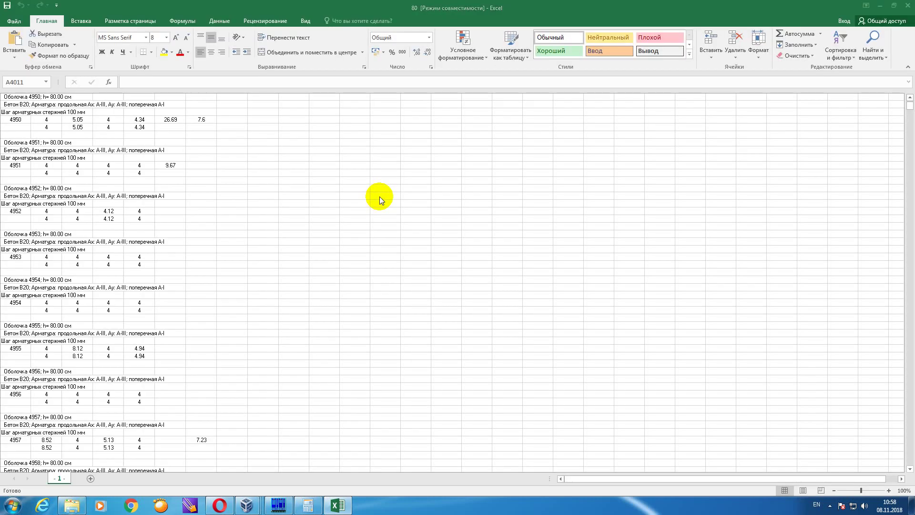
click(376, 241)
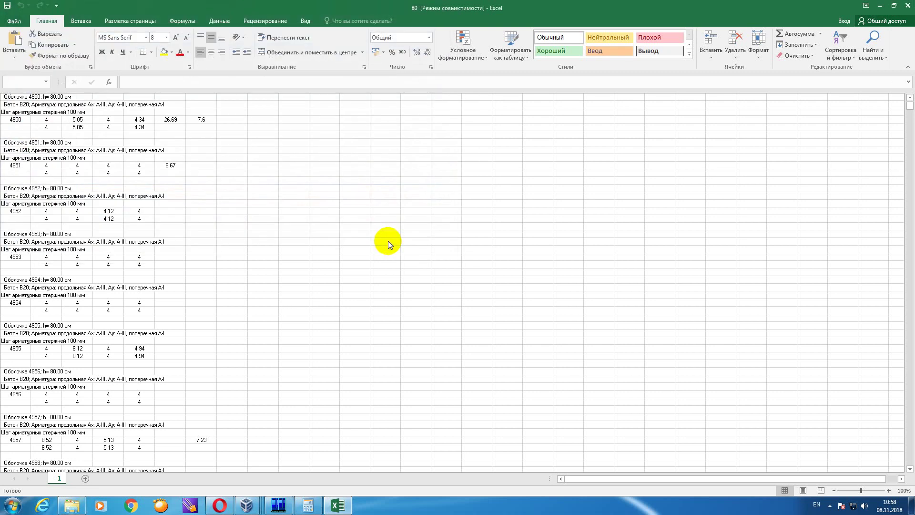
click(421, 285)
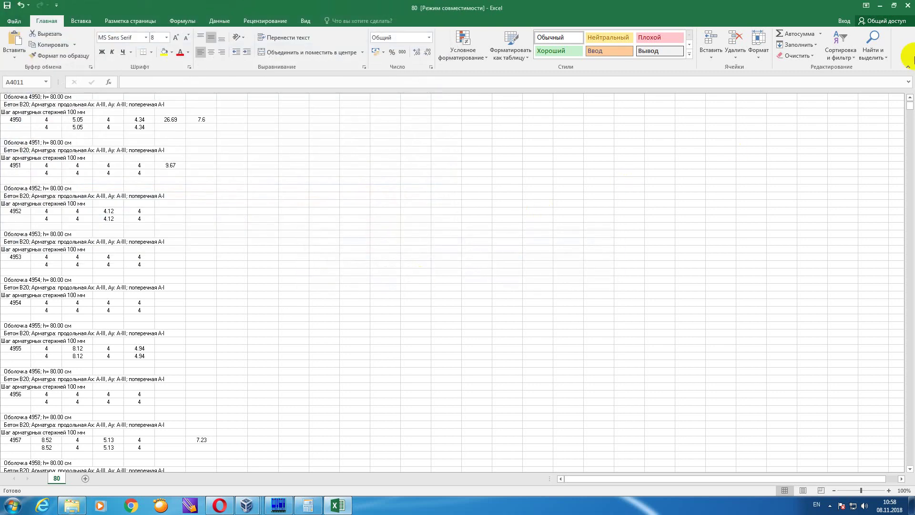
click(909, 5)
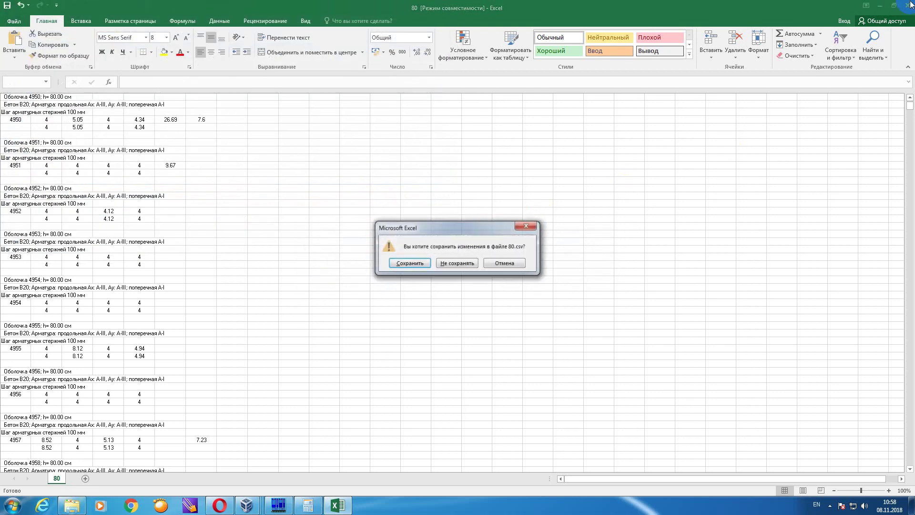
click(458, 264)
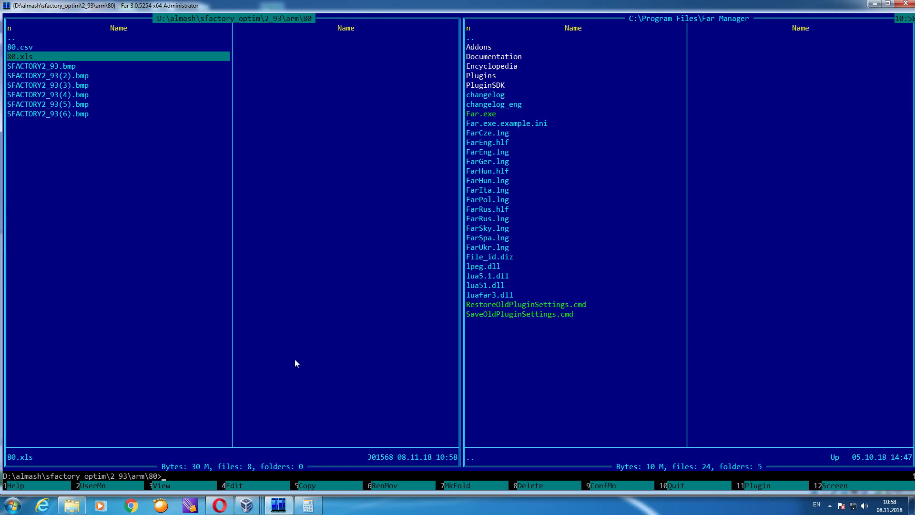
- Switch back to ЛИР-АРМ in the virtual machine and restore the full structure in the view
mouse_move(252, 503)
click(328, 462)
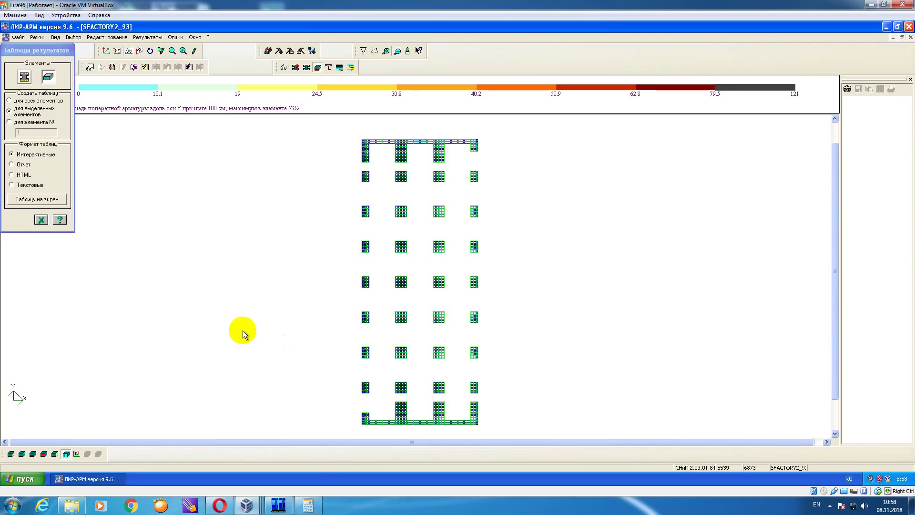
right_click(120, 153)
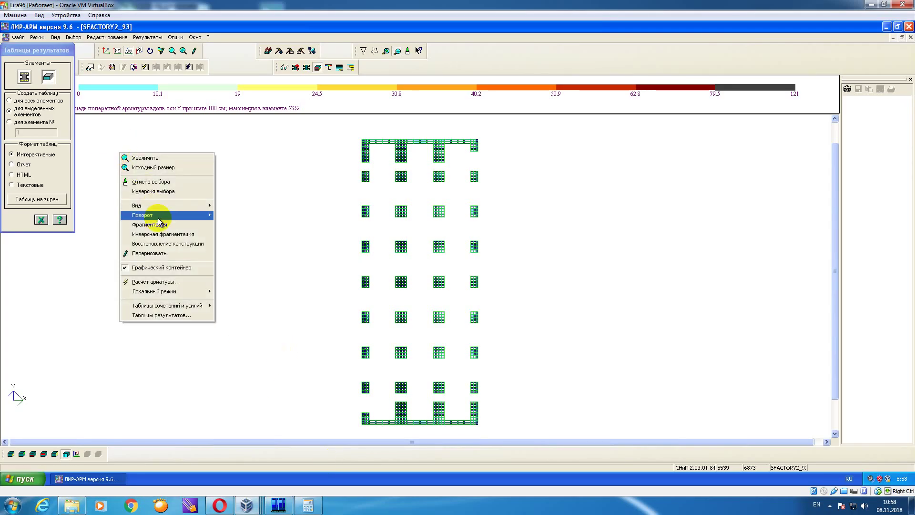
click(168, 244)
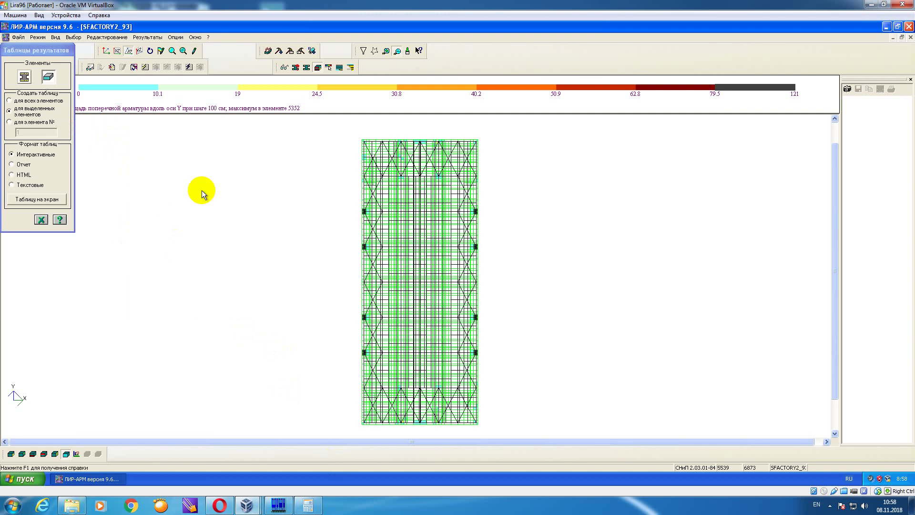
- Select the elements with stiffness 17. Пластина H 30, isolate them as a fragment and close the element filter
click(362, 51)
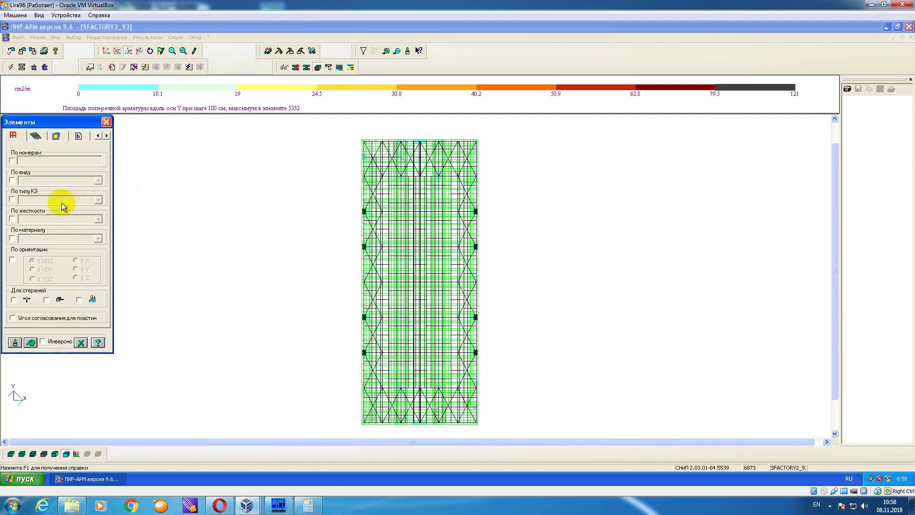
click(11, 219)
click(98, 219)
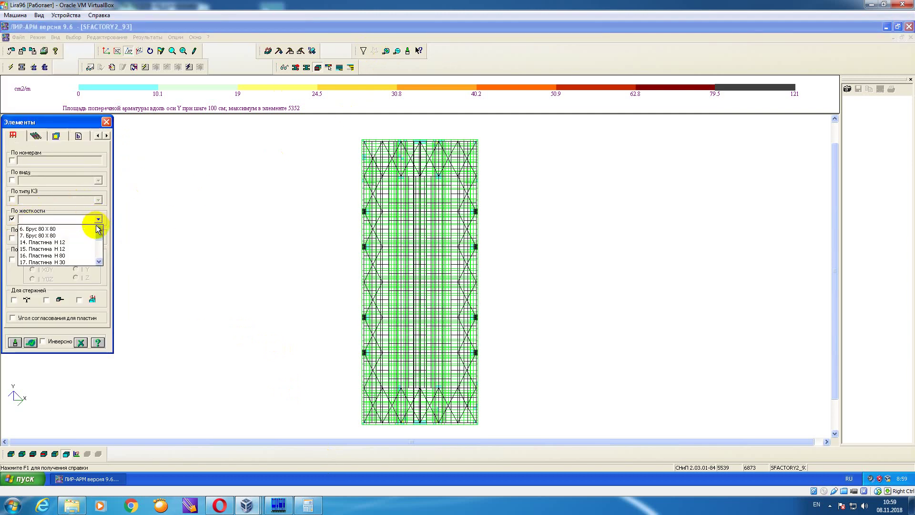
click(82, 262)
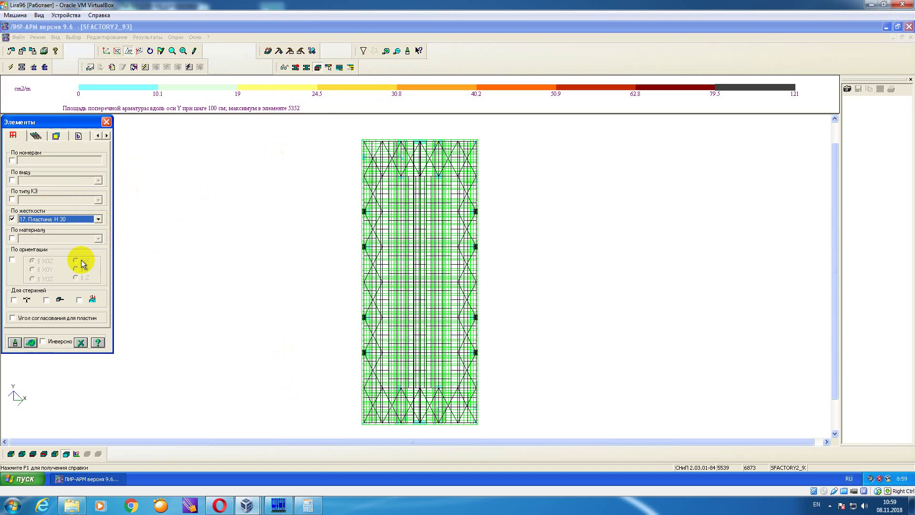
click(30, 343)
right_click(186, 220)
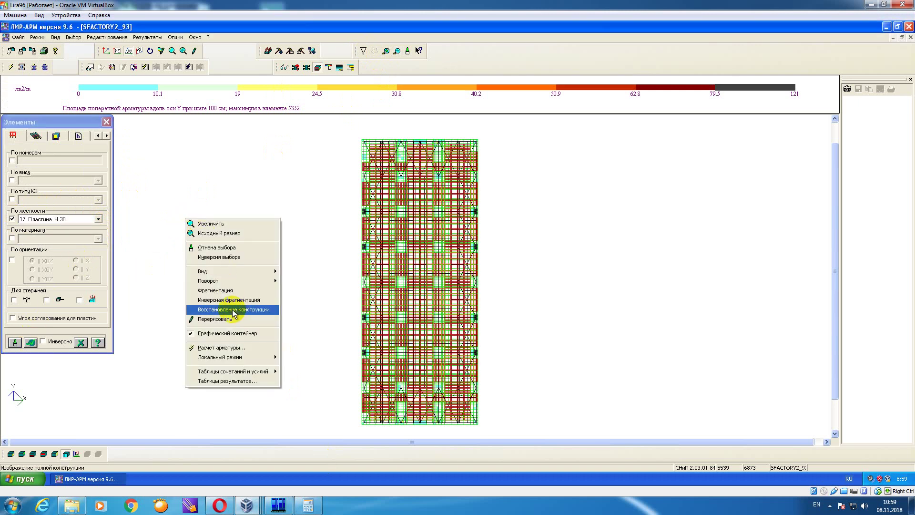
click(215, 290)
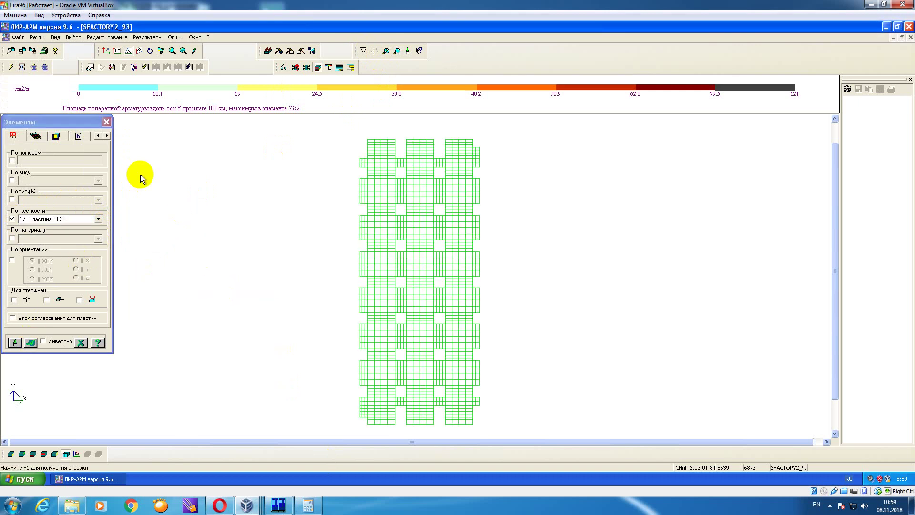
click(106, 122)
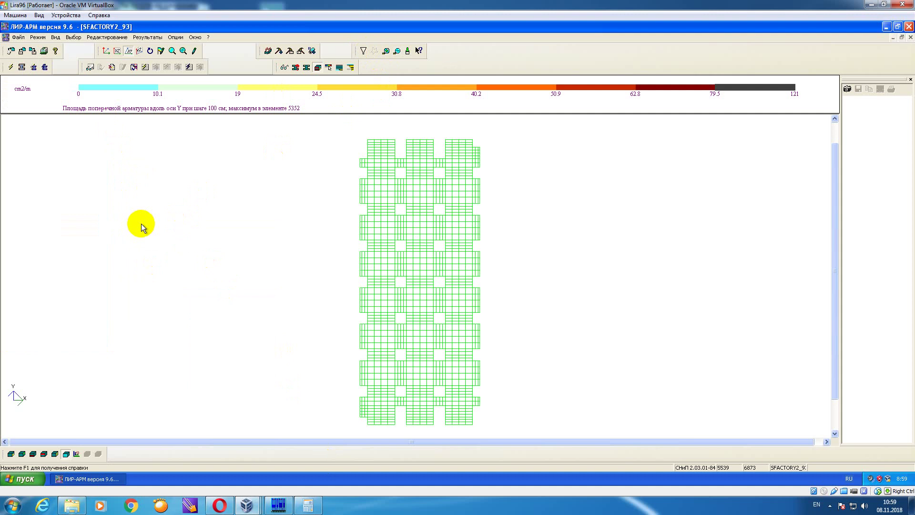
- Add images of the lower X, upper X and lower Y plate reinforcement maps to the graphic container
click(11, 454)
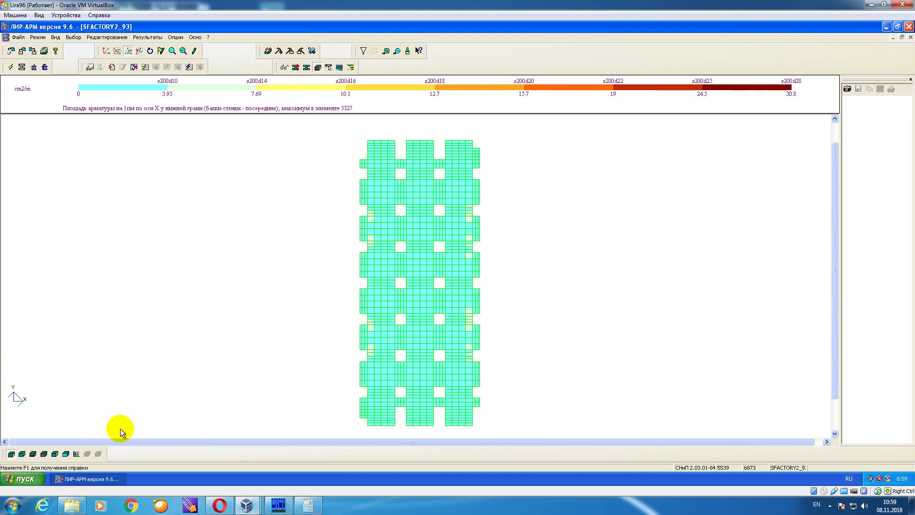
click(848, 90)
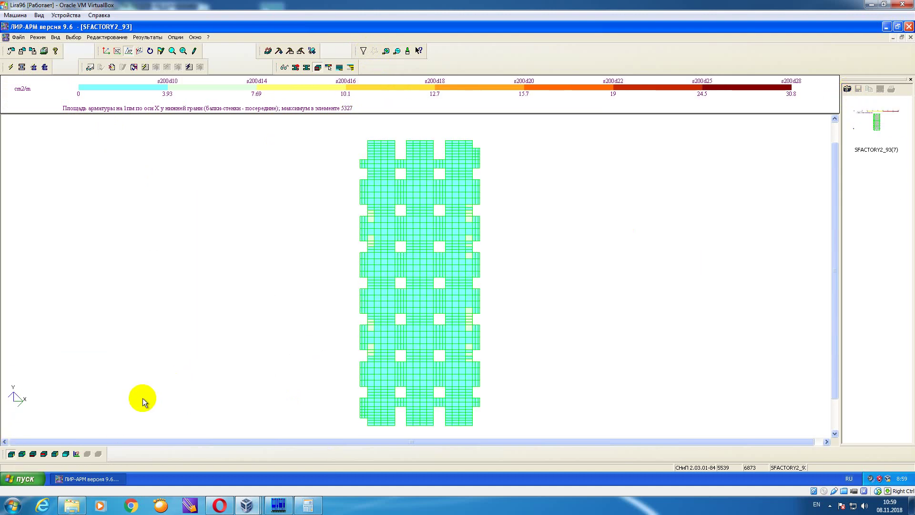
click(32, 454)
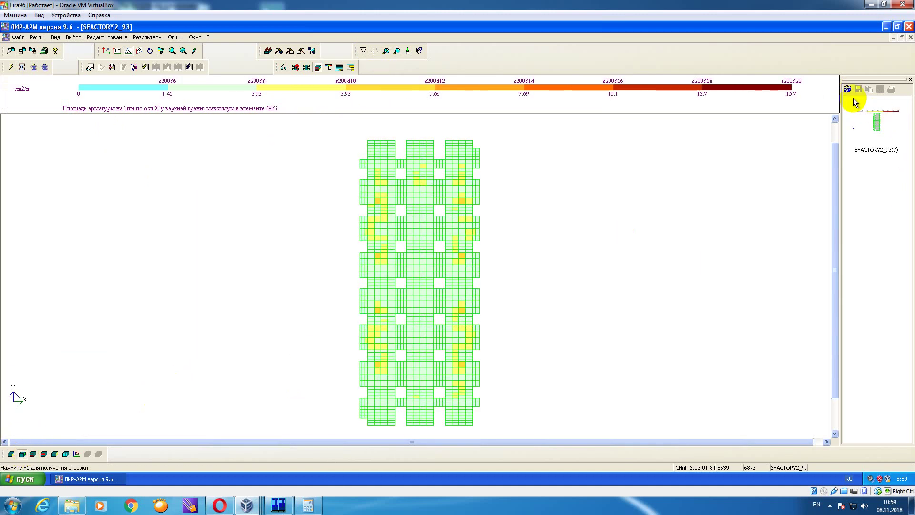
click(848, 90)
click(33, 454)
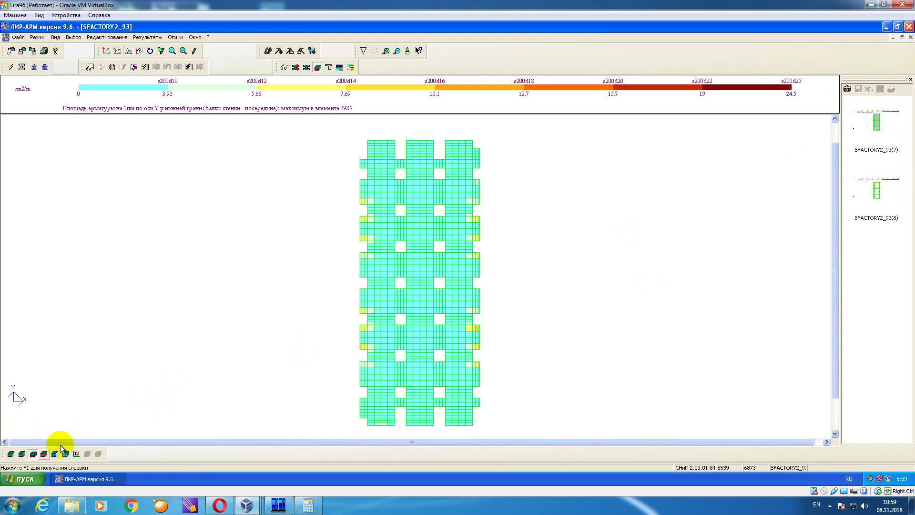
click(847, 90)
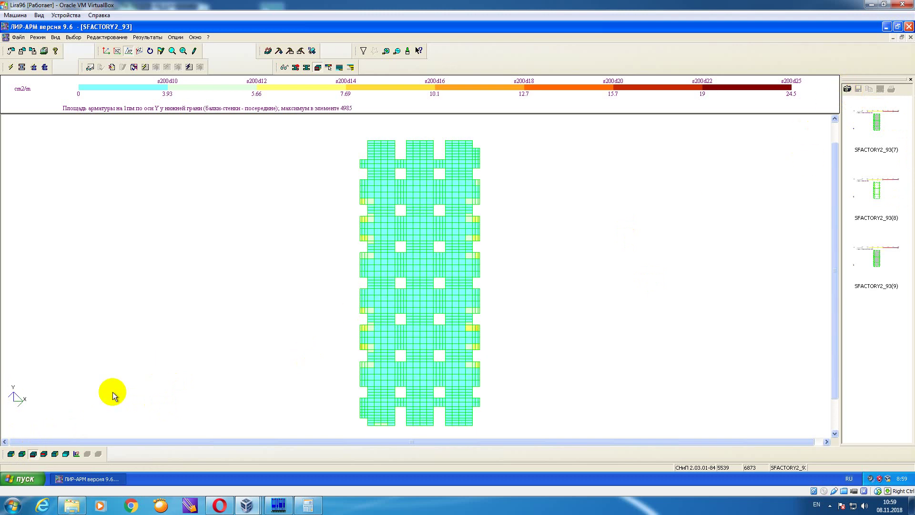
- Add images of the upper Y reinforcement map and the transverse reinforcement maps along X and Y to the graphic container
click(44, 453)
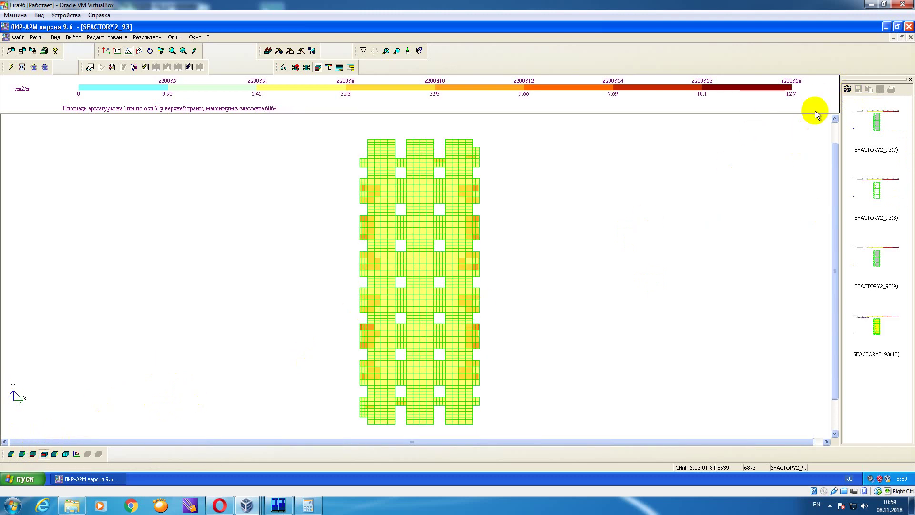
click(55, 453)
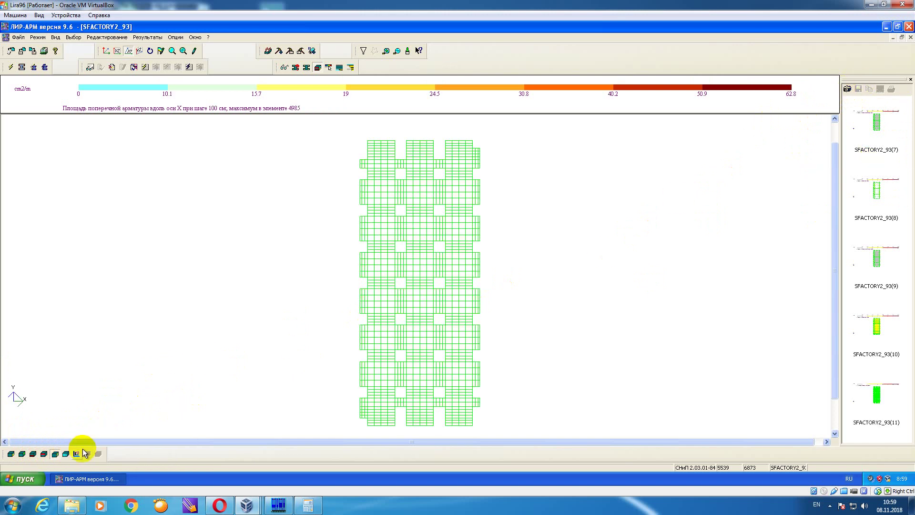
click(66, 454)
click(848, 88)
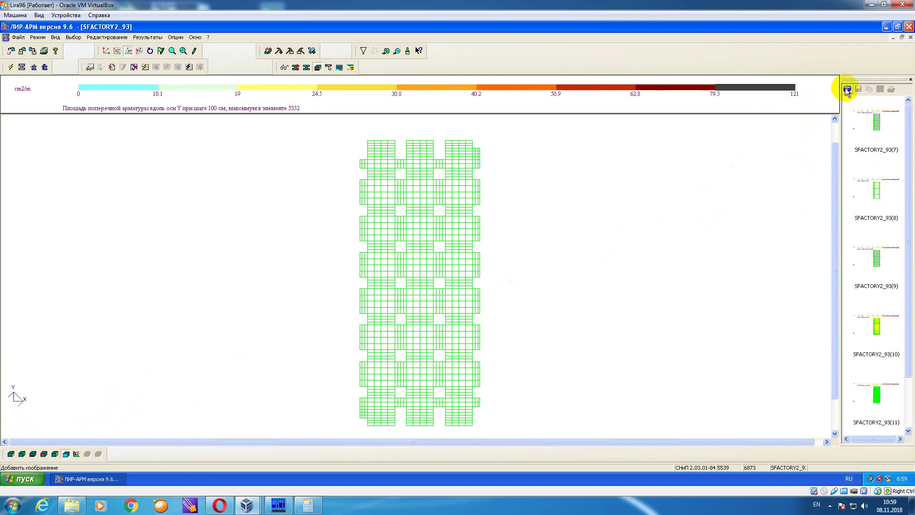
- Select all six captured images, SFACTORY2_93(7) to SFACTORY2_93(12), and save them as bmp files in the folder 30
click(883, 119)
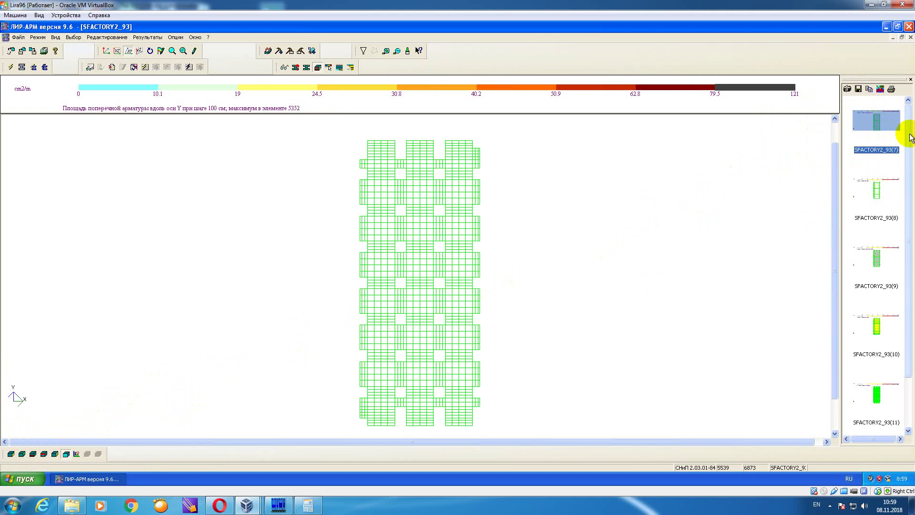
drag(909, 137, 909, 250)
shift+click(873, 403)
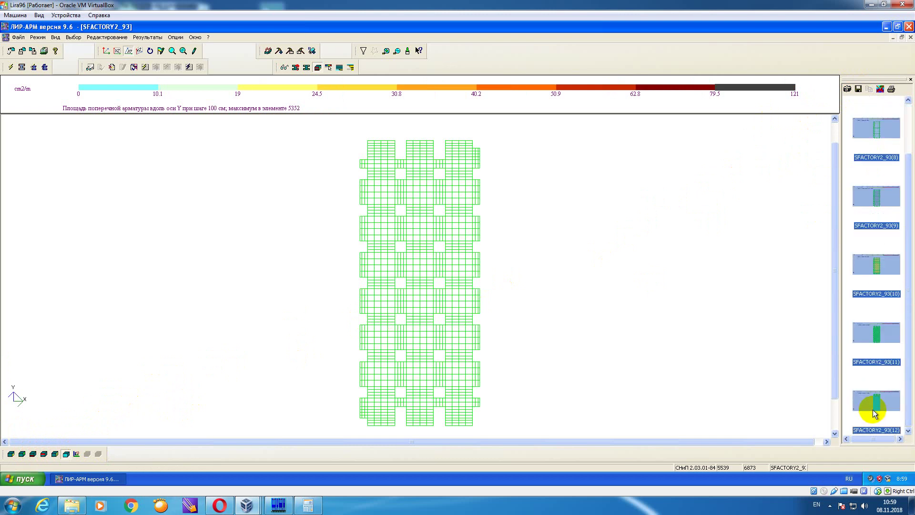
click(858, 89)
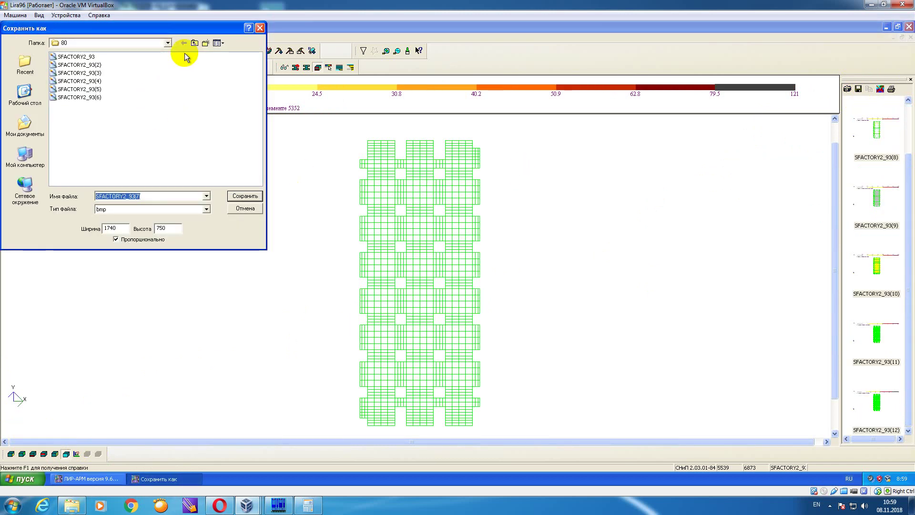
double_click(59, 74)
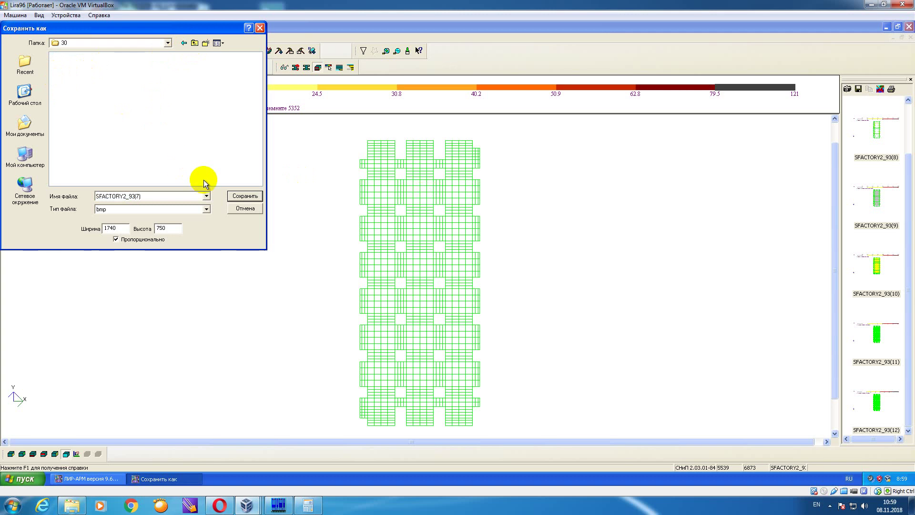
click(240, 197)
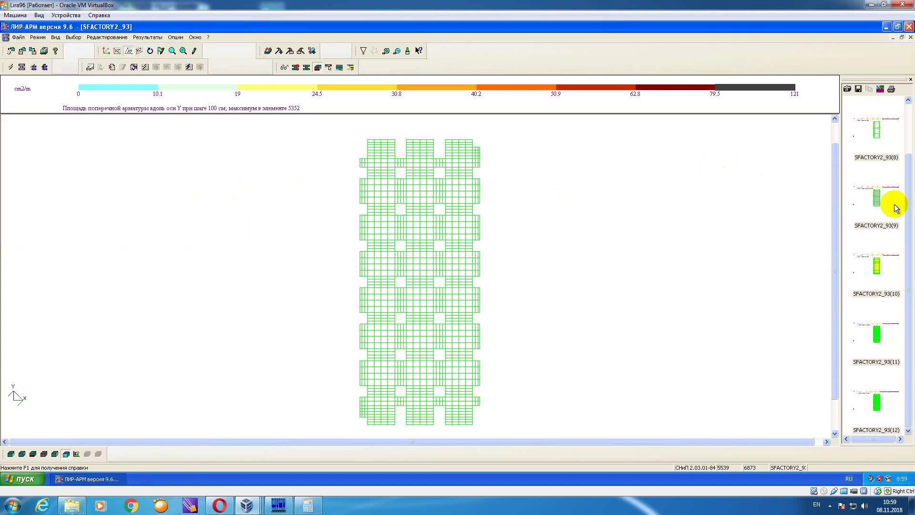
- Delete the six captured images of the H 30 plates from the graphic container
click(879, 127)
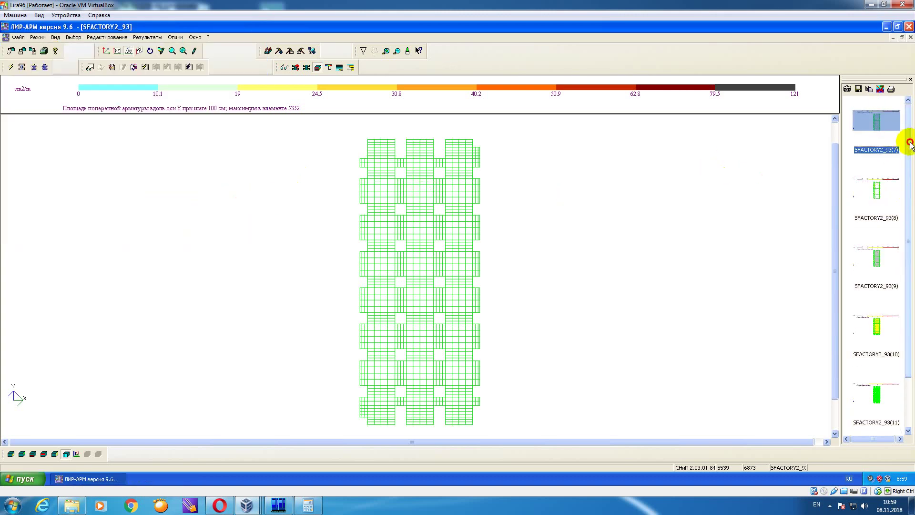
shift+click(892, 396)
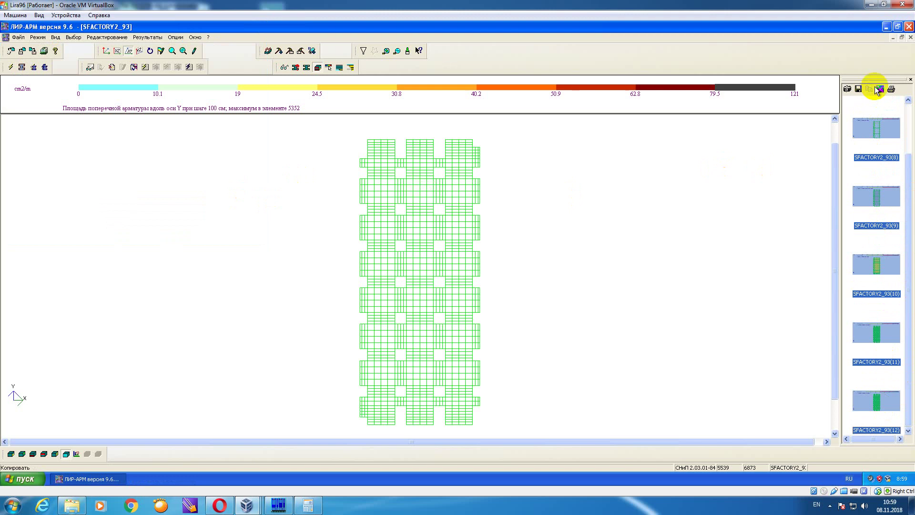
click(881, 90)
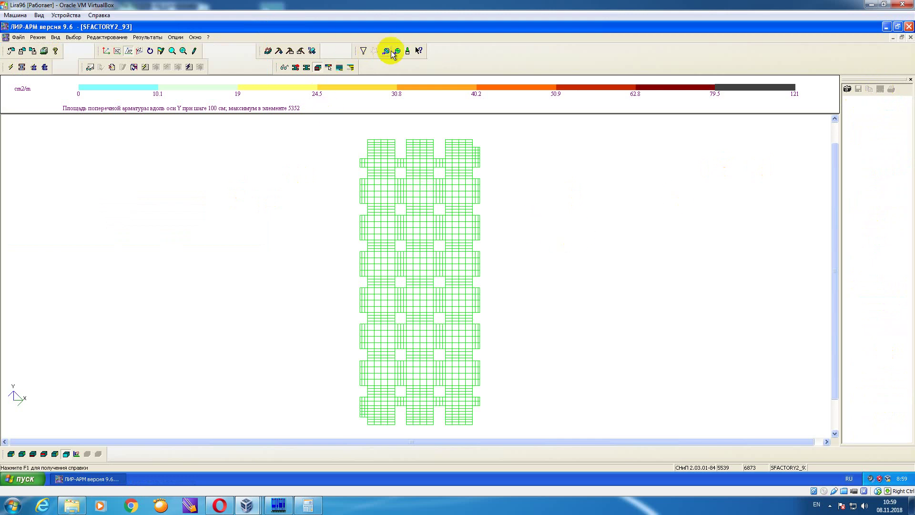
- Select all displayed 30 cm plate elements and open an interactive plate results table for the selected elements only
click(399, 52)
drag(509, 426, 316, 124)
click(193, 37)
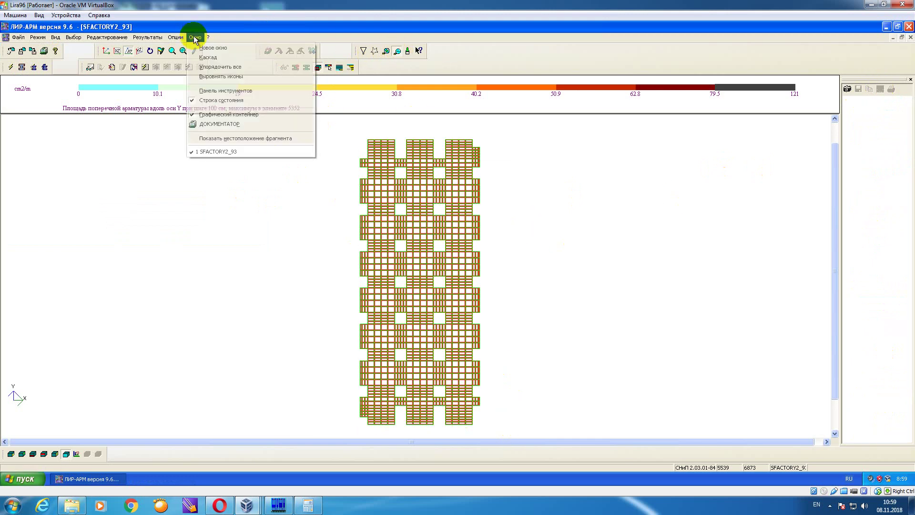
mouse_move(180, 38)
mouse_move(147, 37)
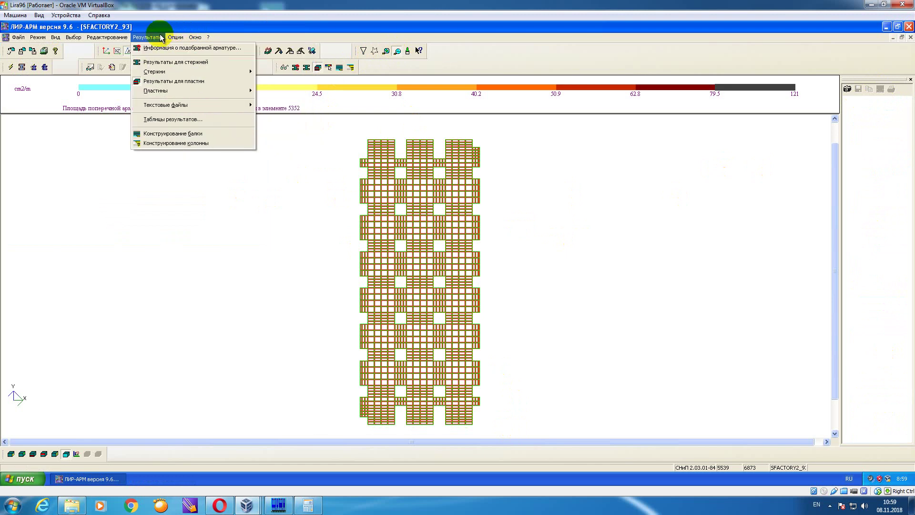
click(160, 122)
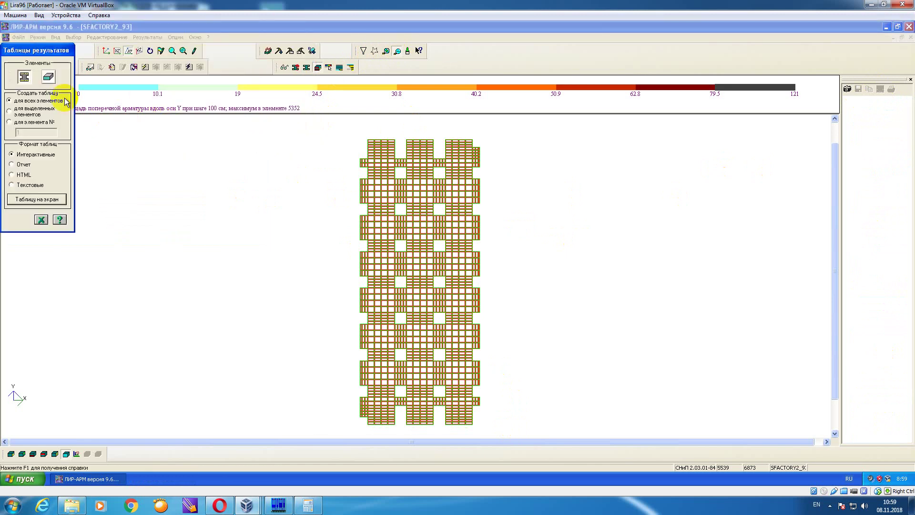
click(50, 77)
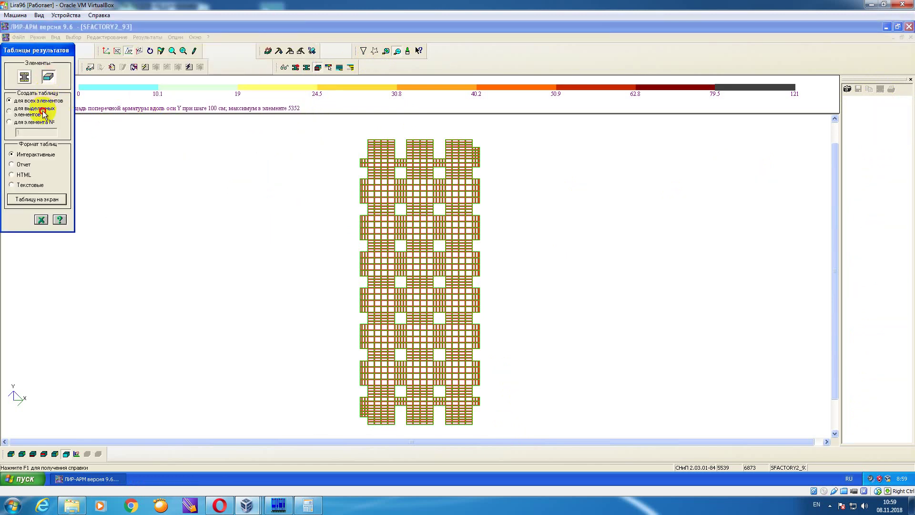
click(48, 199)
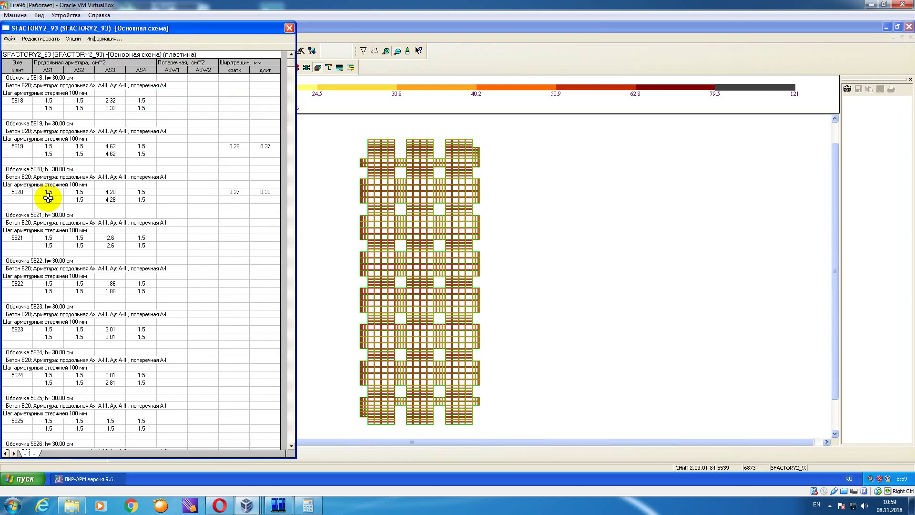
- Save the plate results table as an Excel file named 30 in the folder 30, and close the table
click(10, 39)
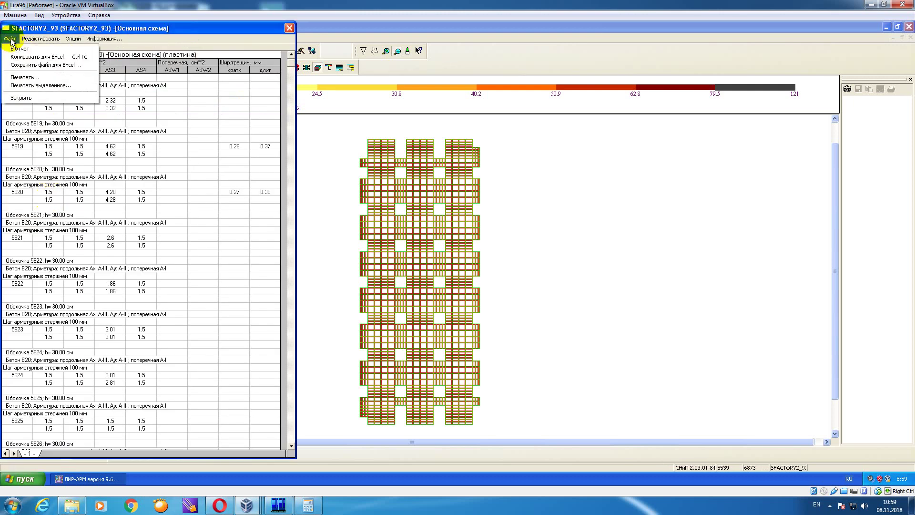
click(26, 65)
click(199, 165)
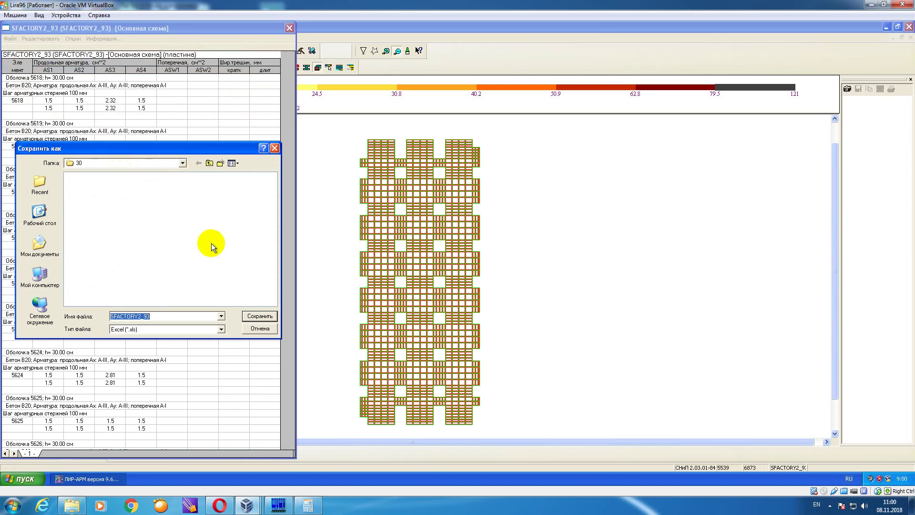
text(30)
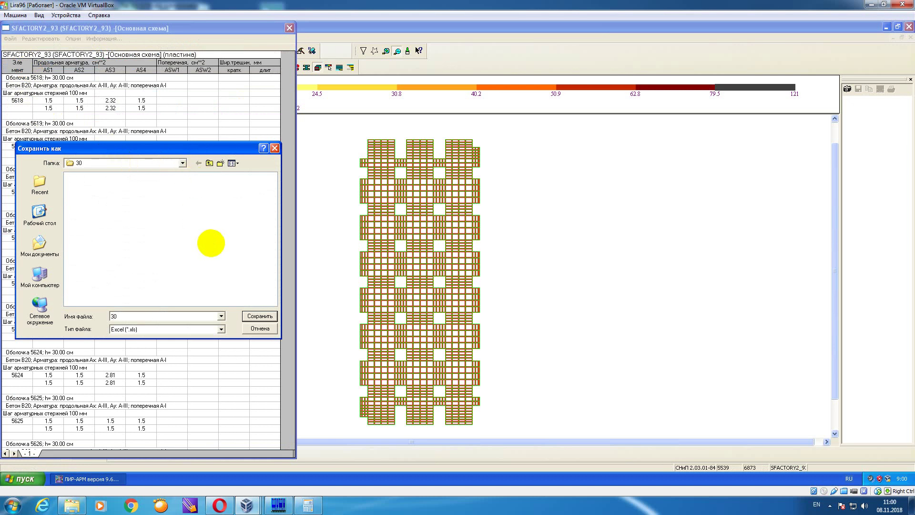
click(265, 315)
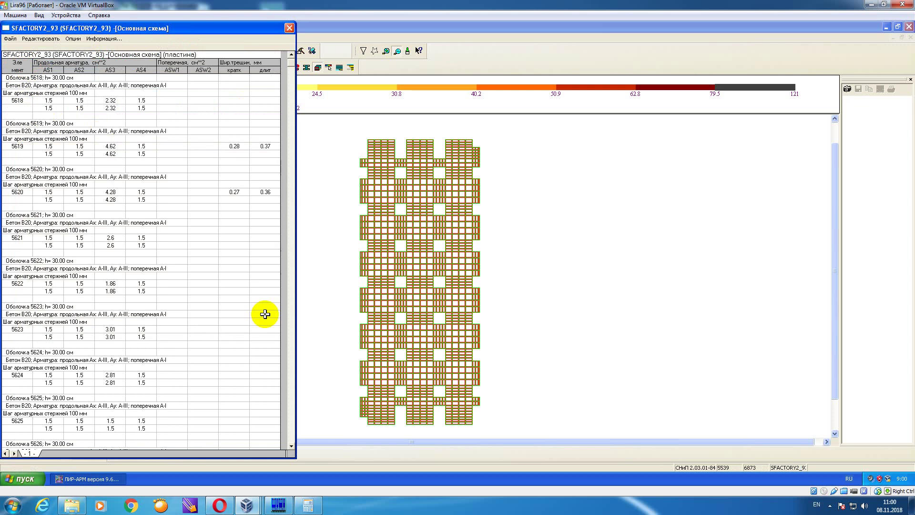
click(290, 28)
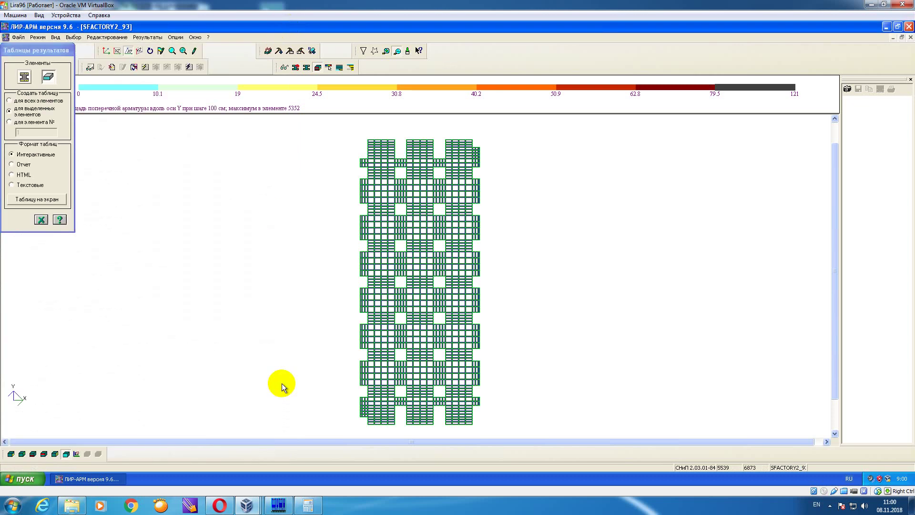
- Switch to Far Manager and open 30.xls from the folder 30 in Excel
click(278, 505)
click(25, 39)
double_click(25, 39)
double_click(21, 65)
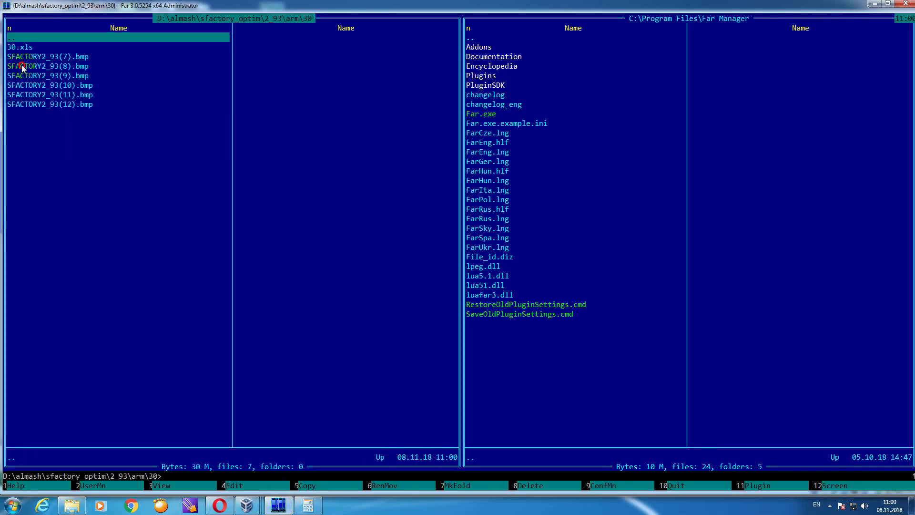
click(35, 47)
double_click(35, 50)
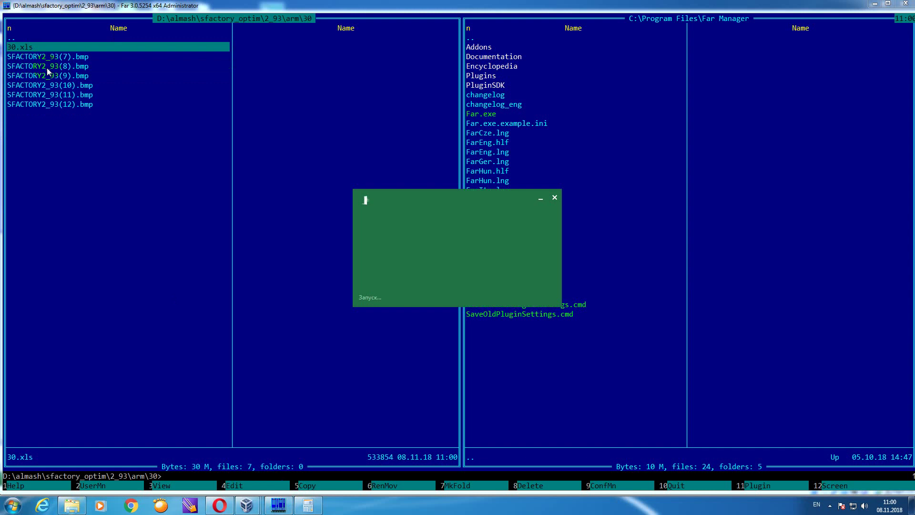
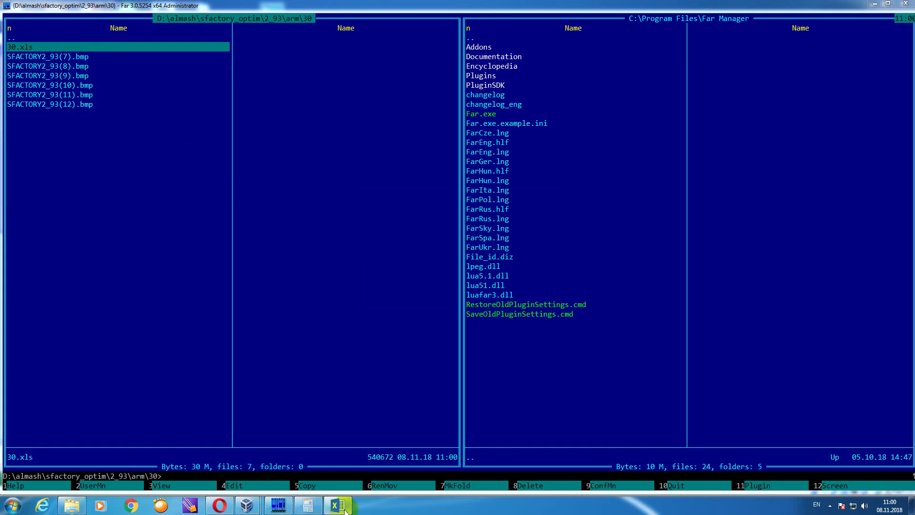
click(288, 509)
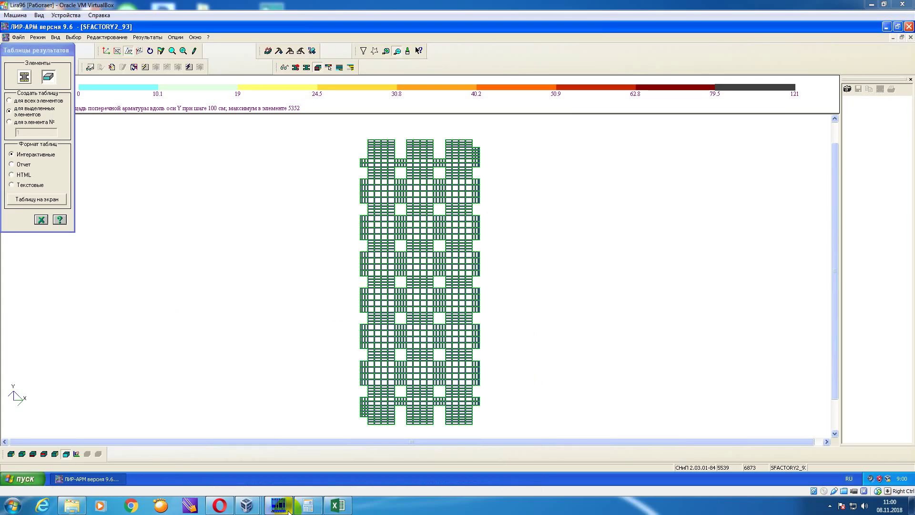
click(288, 509)
click(337, 505)
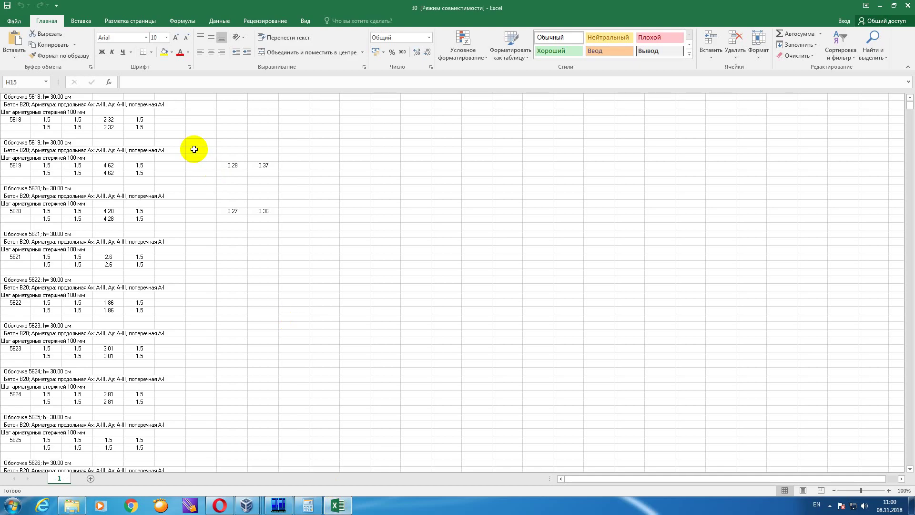
- Export the workbook as the comma-delimited CSV file 30 in the same folder, and close Excel without saving further changes
click(13, 21)
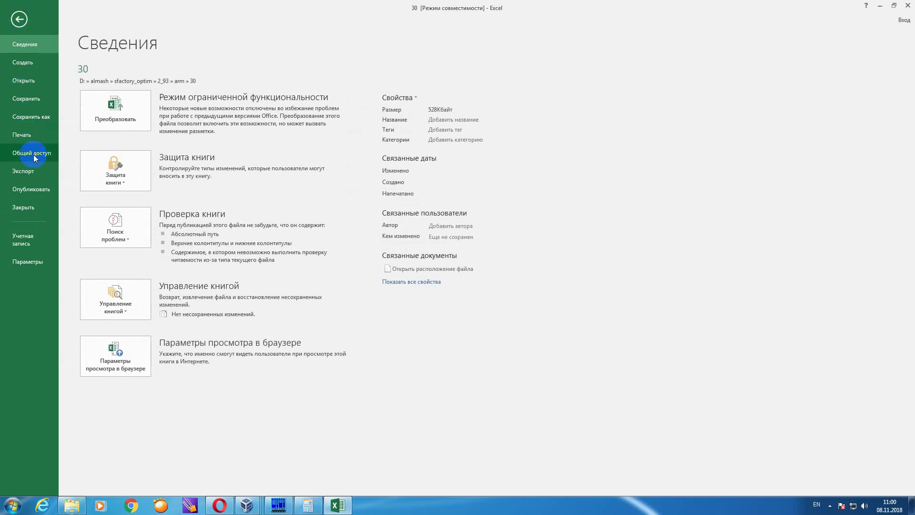
click(32, 172)
click(132, 107)
click(368, 204)
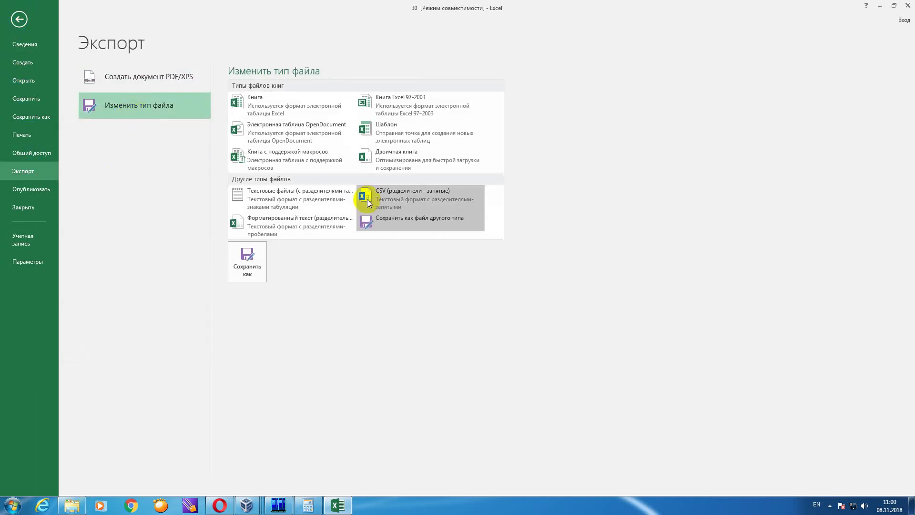
double_click(375, 196)
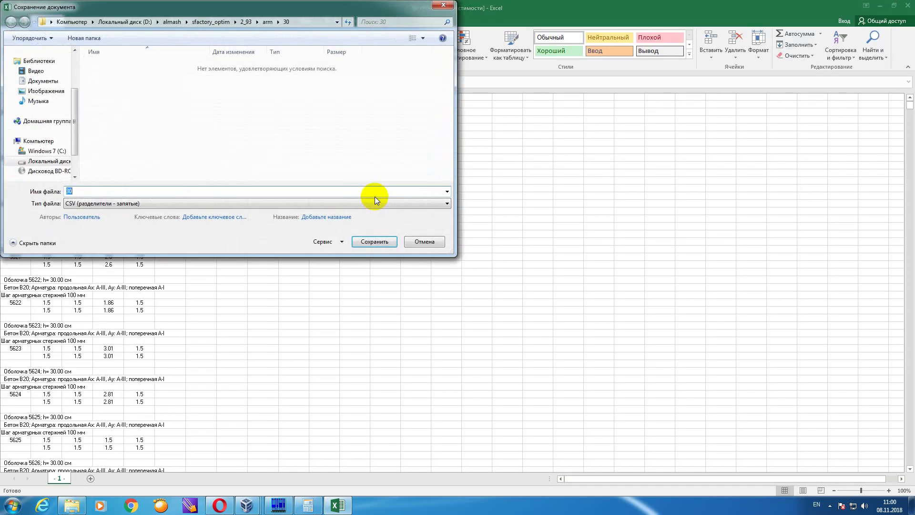
click(382, 241)
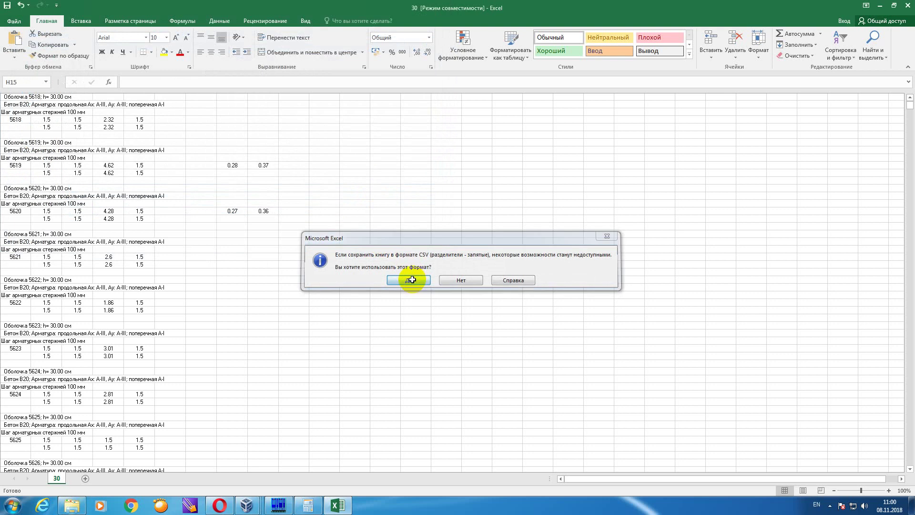
click(412, 279)
click(910, 8)
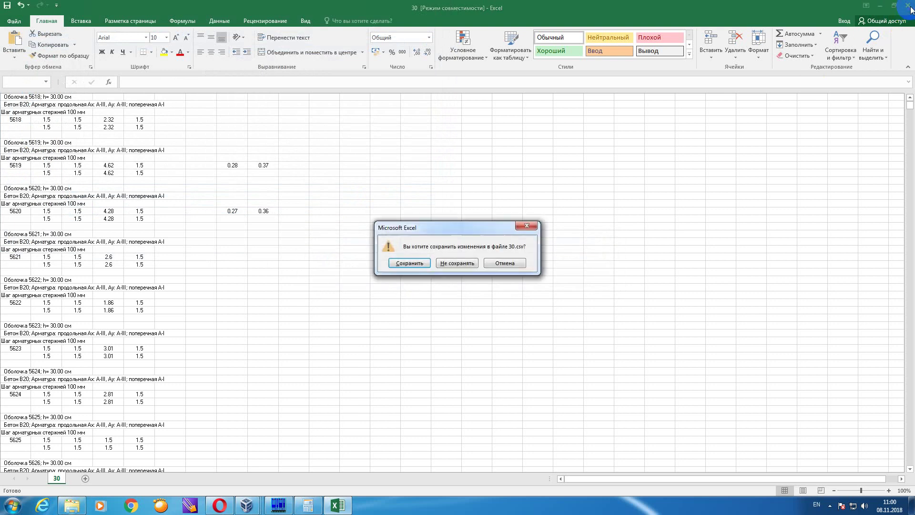
click(468, 262)
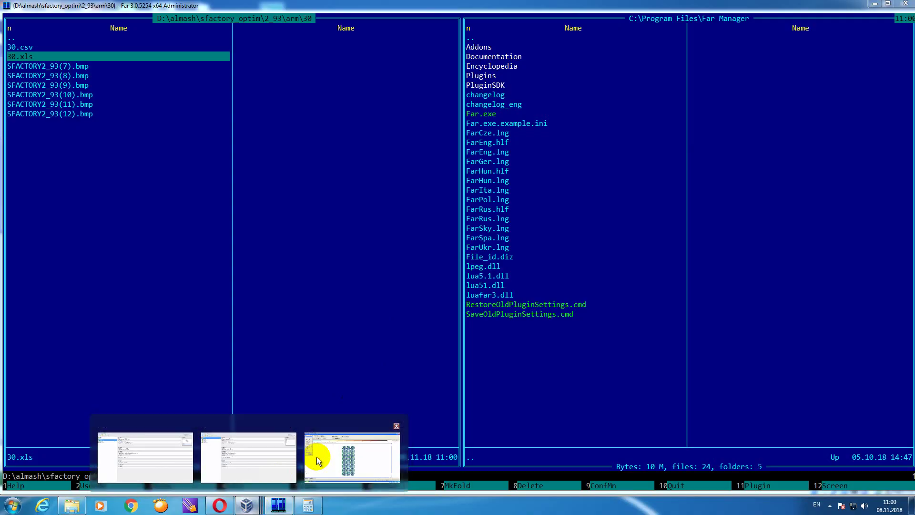
- Switch back to ЛИР-АРМ and restore the whole structure in the view
click(317, 456)
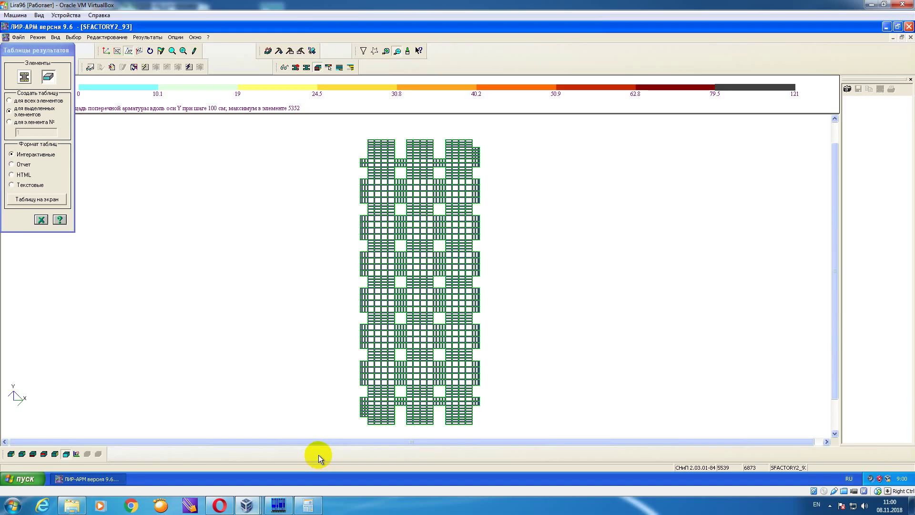
right_click(172, 161)
click(220, 252)
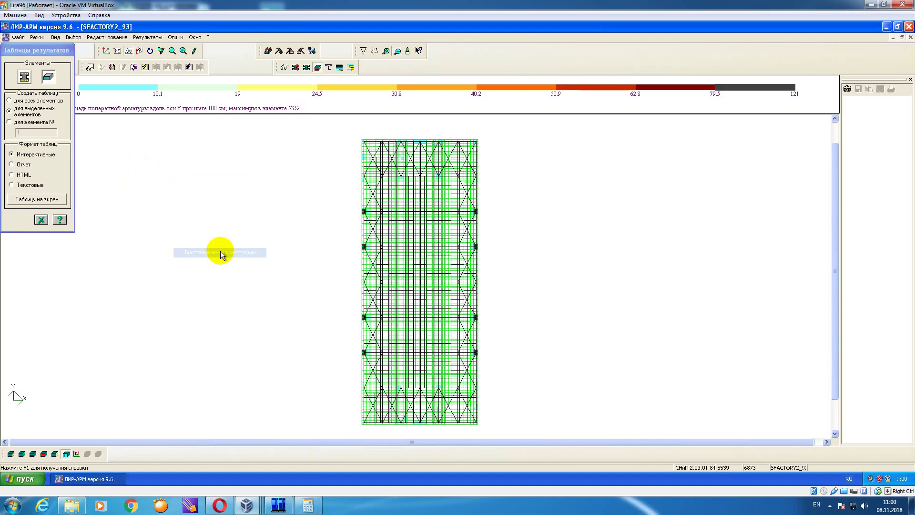
drag(37, 51, 43, 126)
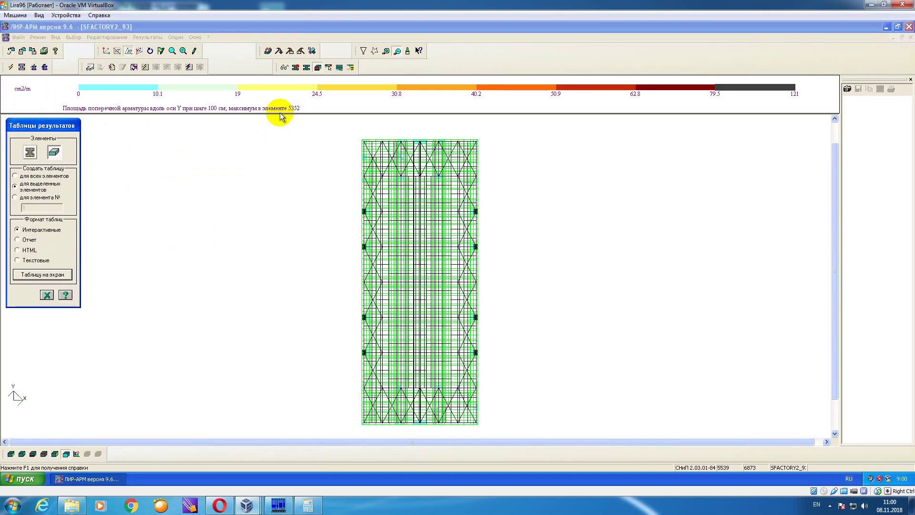
- Select the elements with stiffness 14. Пластина H 12 and isolate them as a fragment, closing the element filter
click(363, 51)
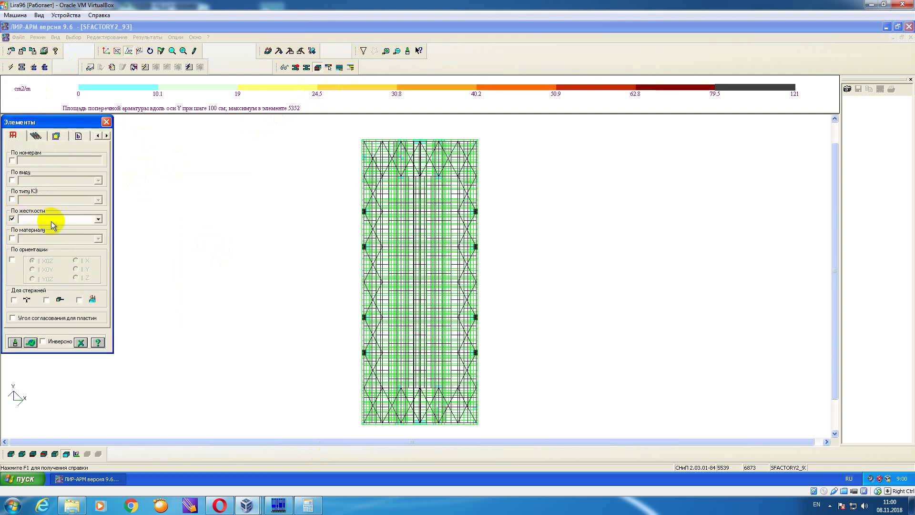
click(99, 219)
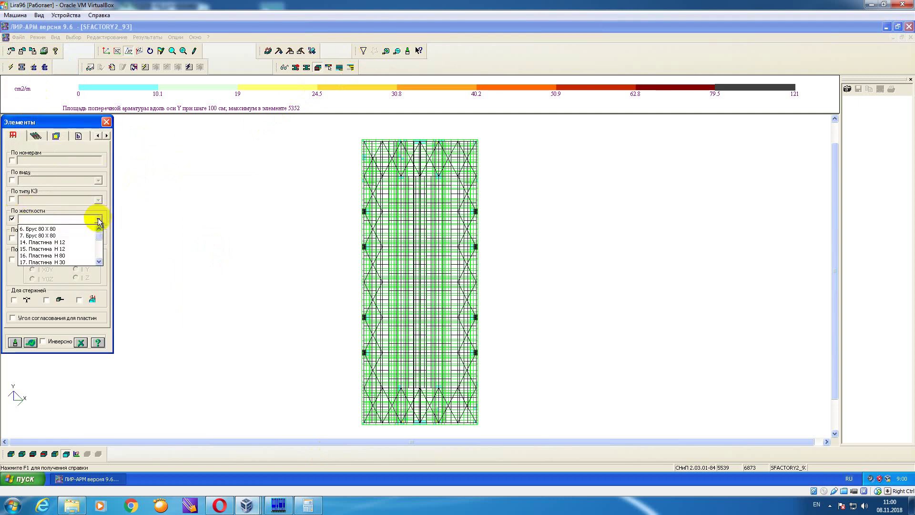
click(84, 243)
click(31, 342)
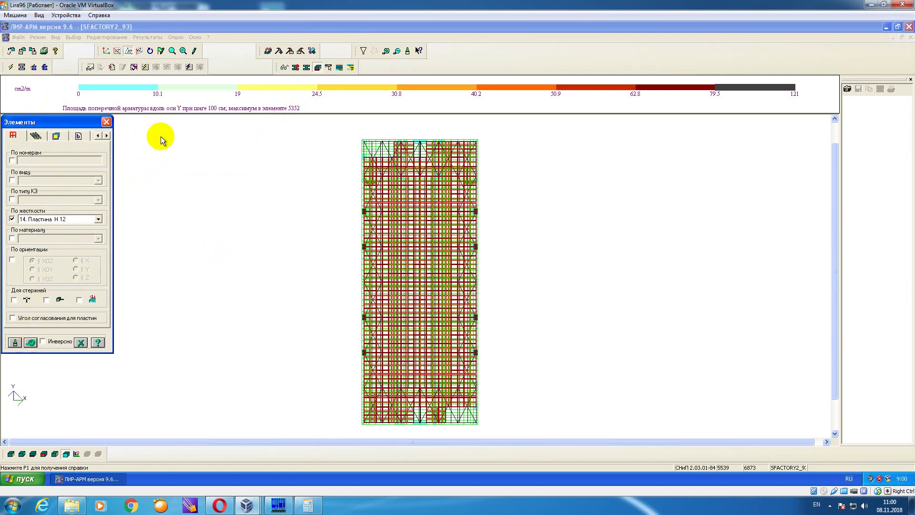
click(106, 51)
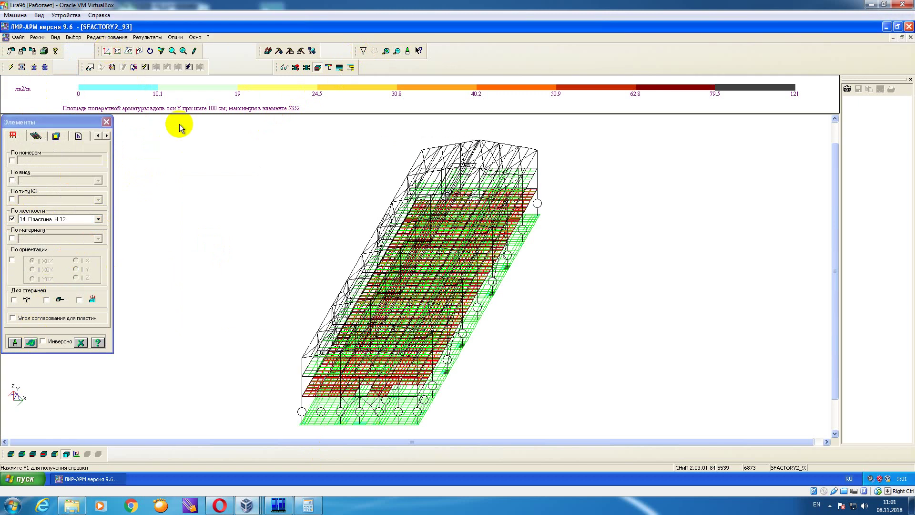
right_click(189, 138)
click(222, 207)
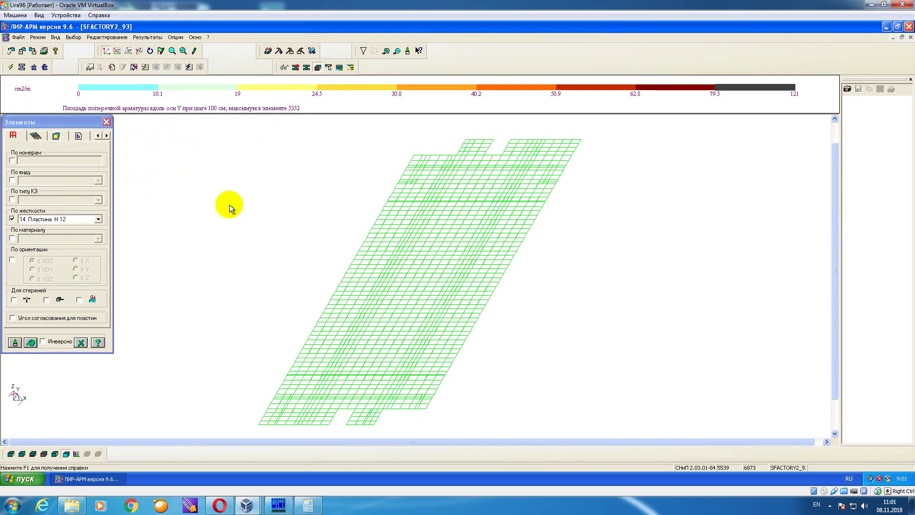
click(107, 122)
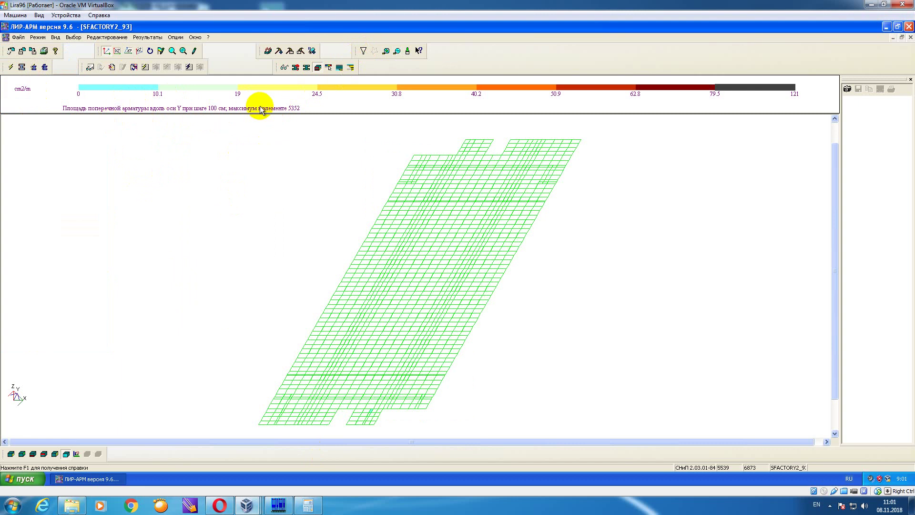
- Show the H 12 plates in XY projection and add images of their lower X and upper X reinforcement maps to the graphic container
click(129, 53)
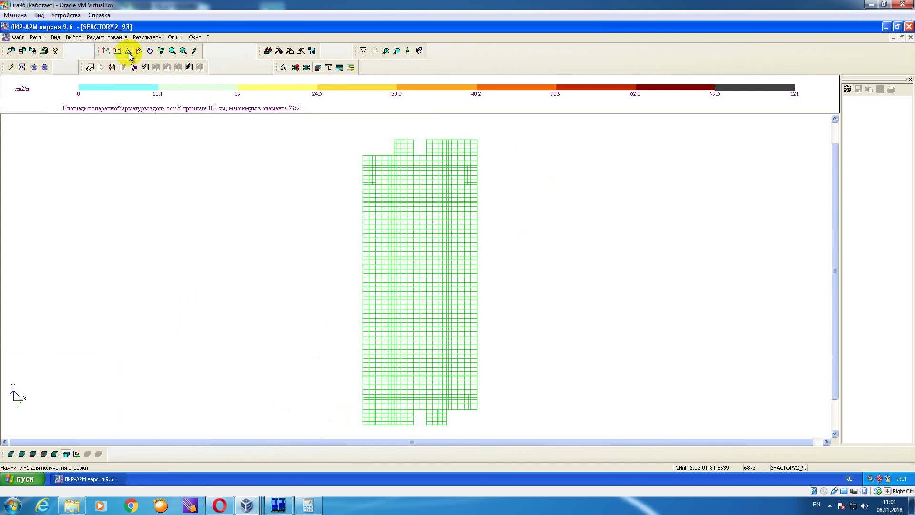
click(23, 456)
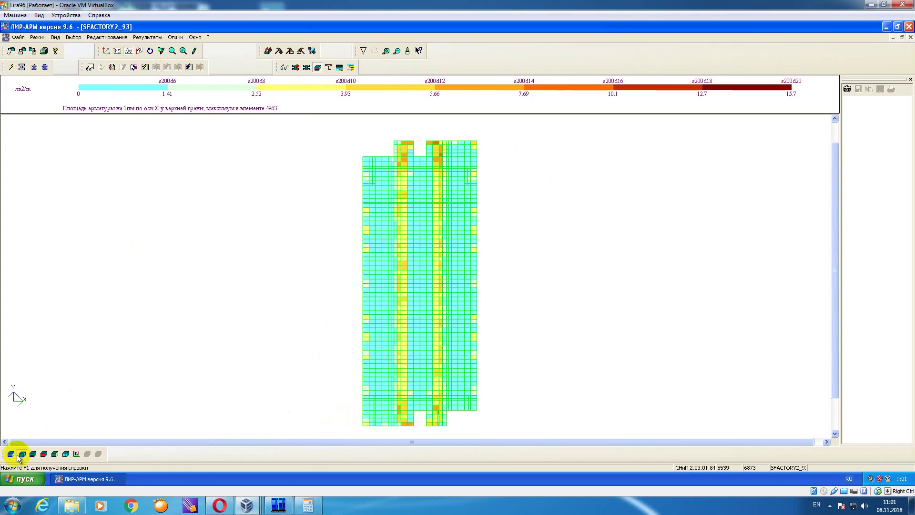
click(12, 455)
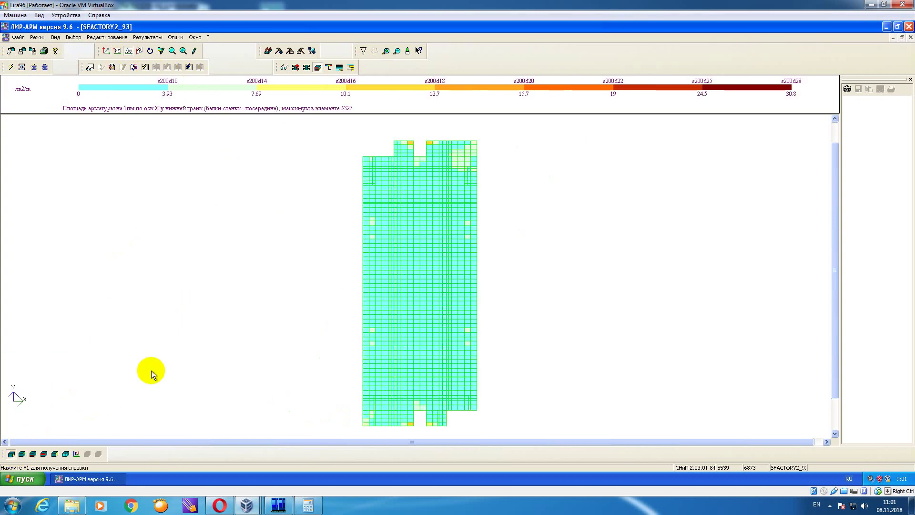
click(848, 90)
click(21, 455)
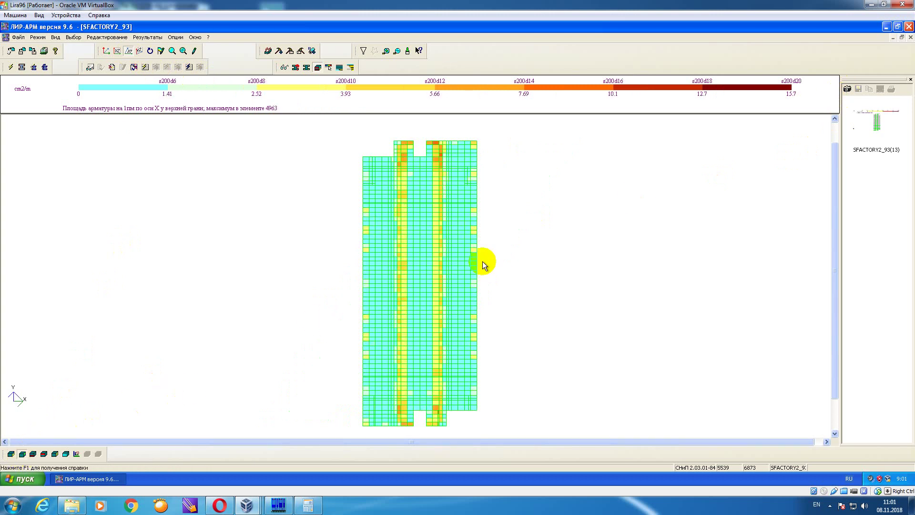
click(847, 89)
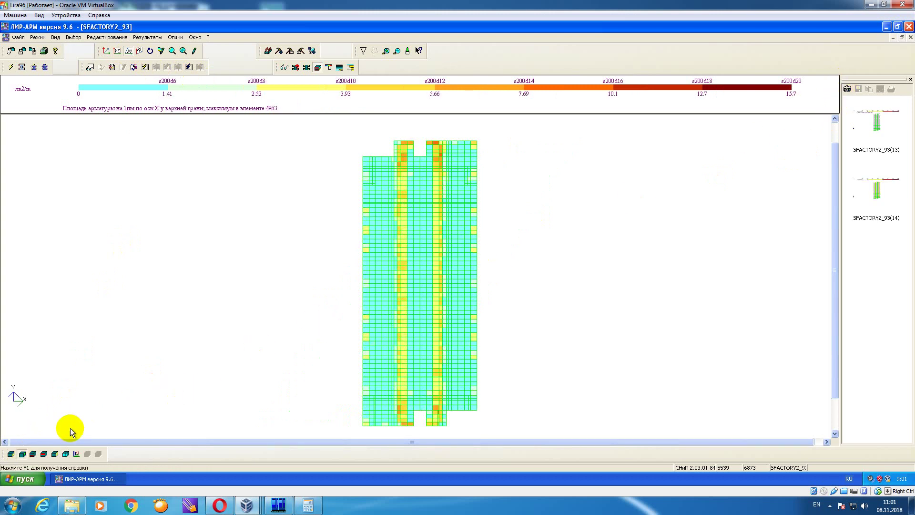
- Add images of the lower Y, upper Y, transverse X and transverse Y reinforcement maps to the graphic container
click(33, 454)
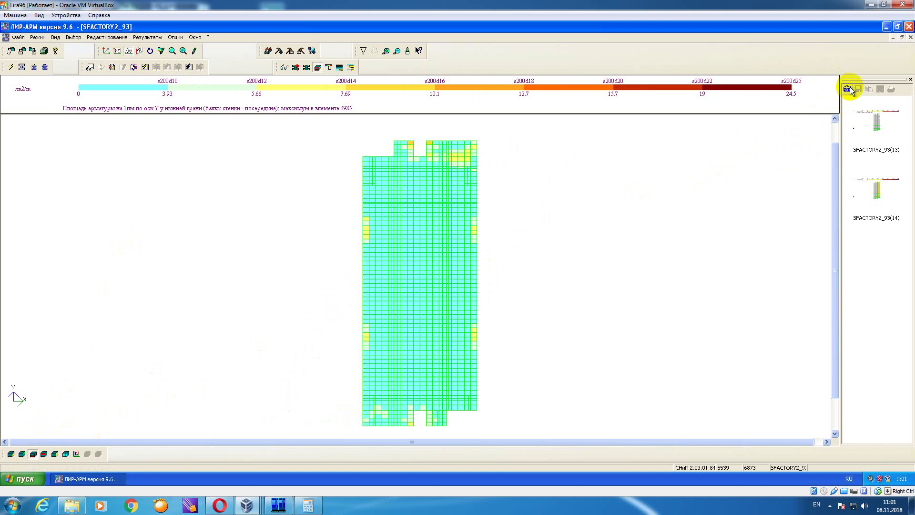
click(44, 454)
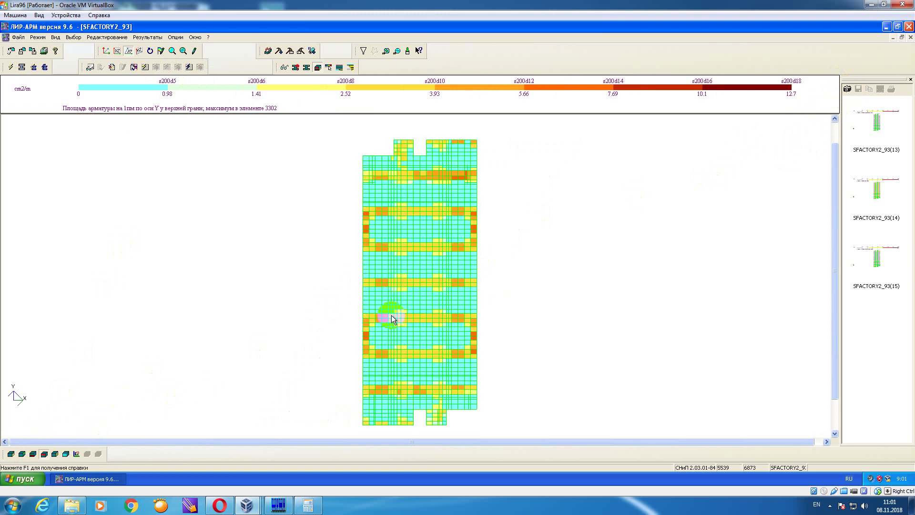
click(848, 88)
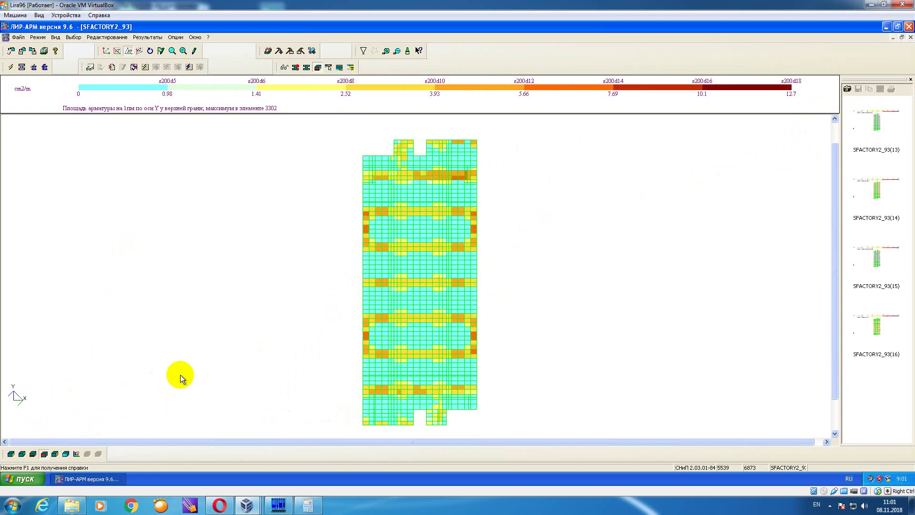
click(60, 452)
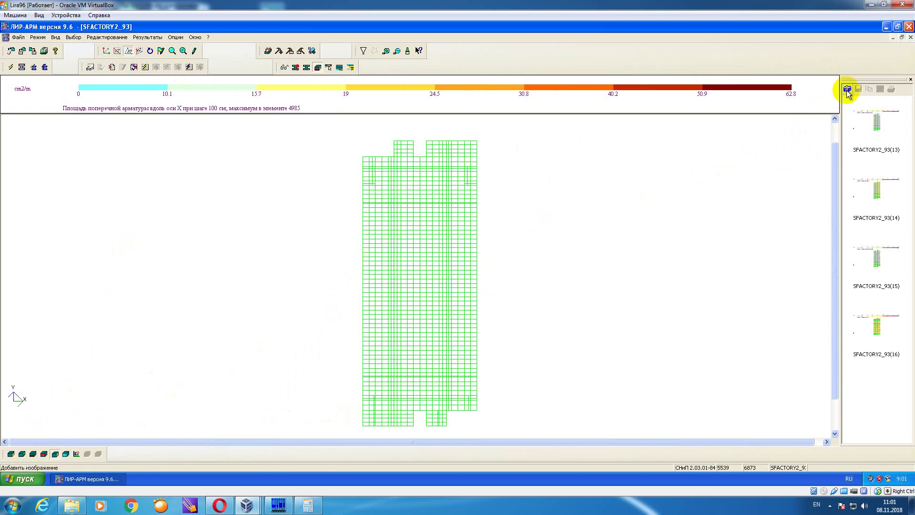
click(848, 88)
click(64, 453)
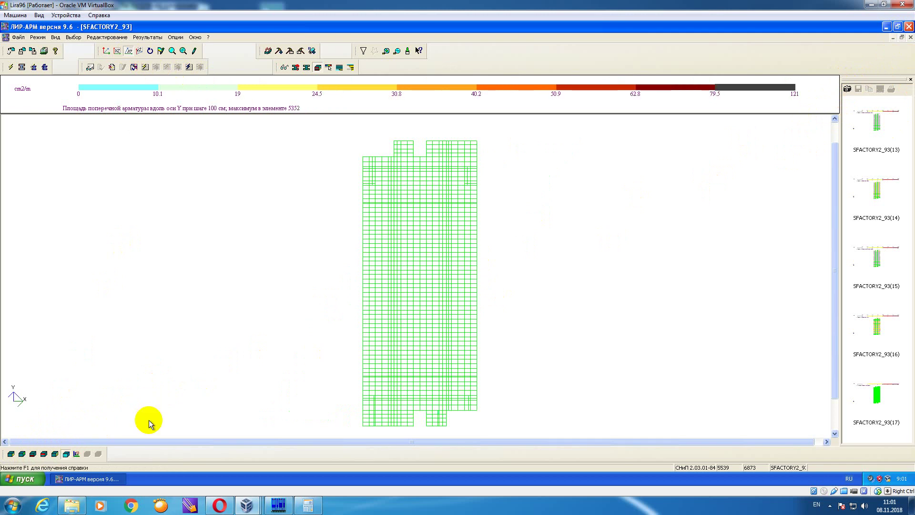
click(849, 90)
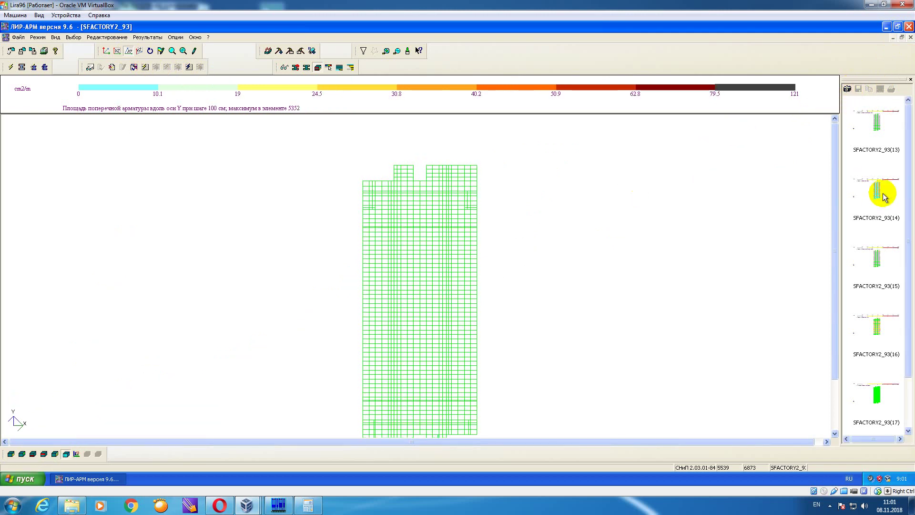
- Save all six H 12 plate images, SFACTORY2_93(13) to (18), as BMP files in the folder 12f2 inside arm
click(883, 123)
drag(908, 138, 907, 333)
shift+click(893, 407)
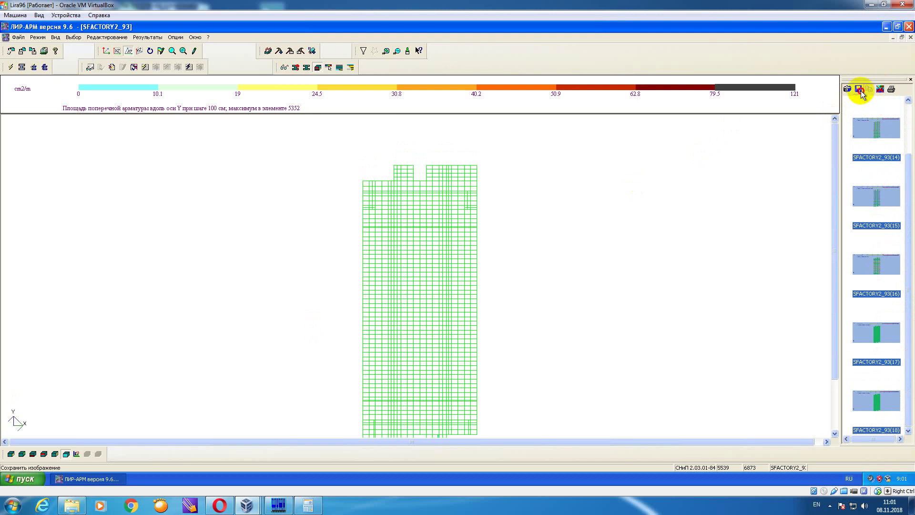
click(860, 90)
click(195, 43)
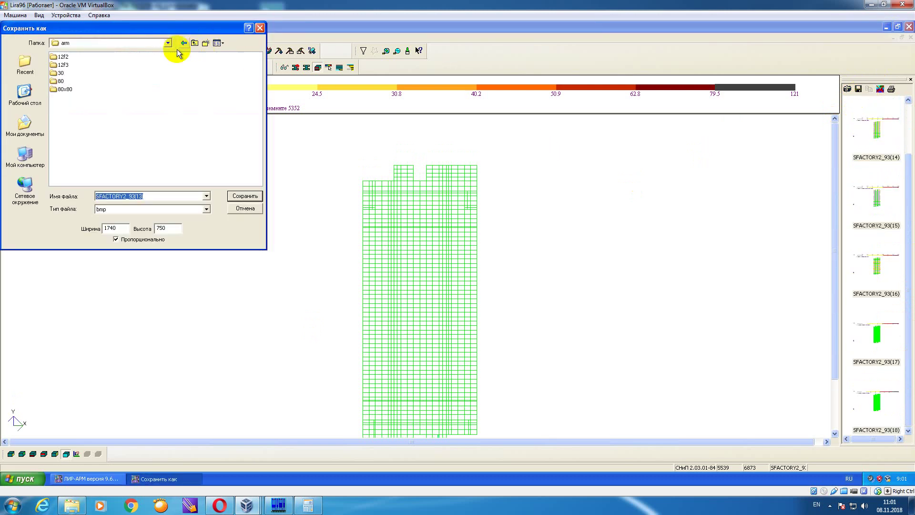
double_click(63, 58)
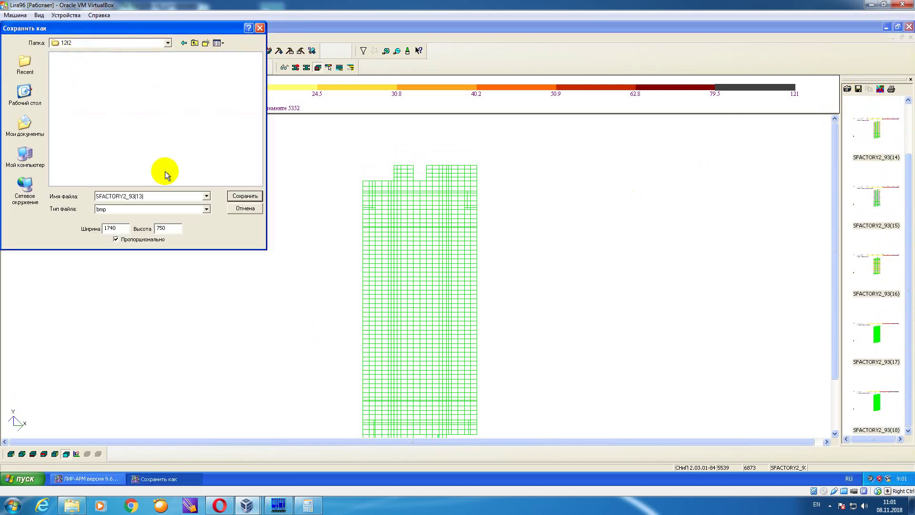
click(244, 196)
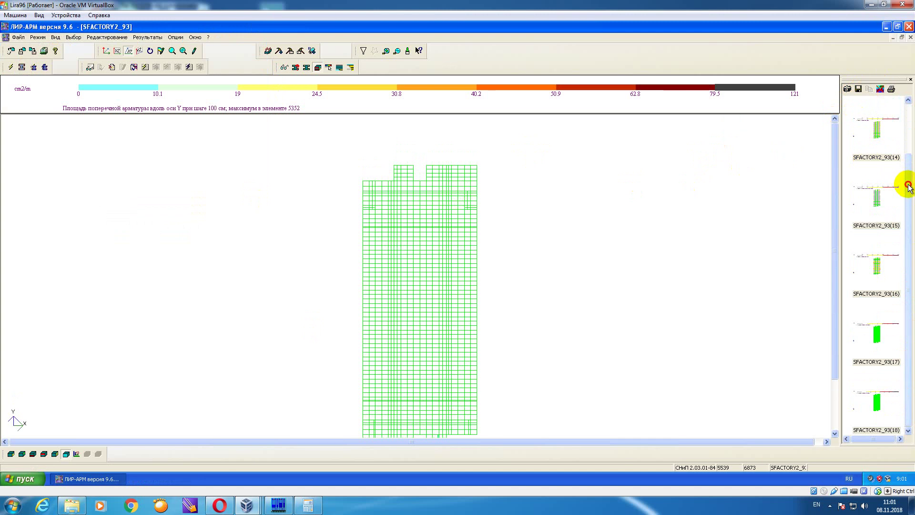
- Delete all the saved images, SFACTORY2_93(13) to (18), from the graphic container
scroll(909, 178, up, 2)
click(886, 126)
scroll(911, 292, down, 2)
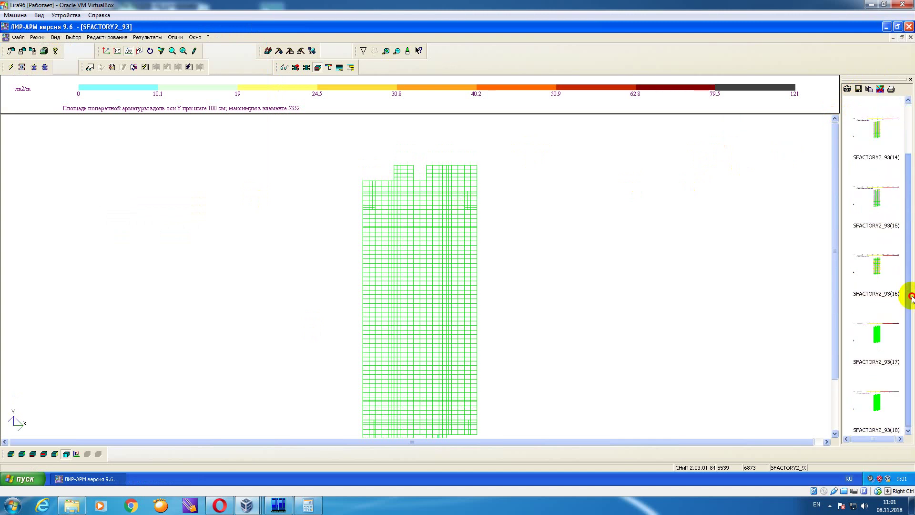
shift+click(880, 398)
click(880, 89)
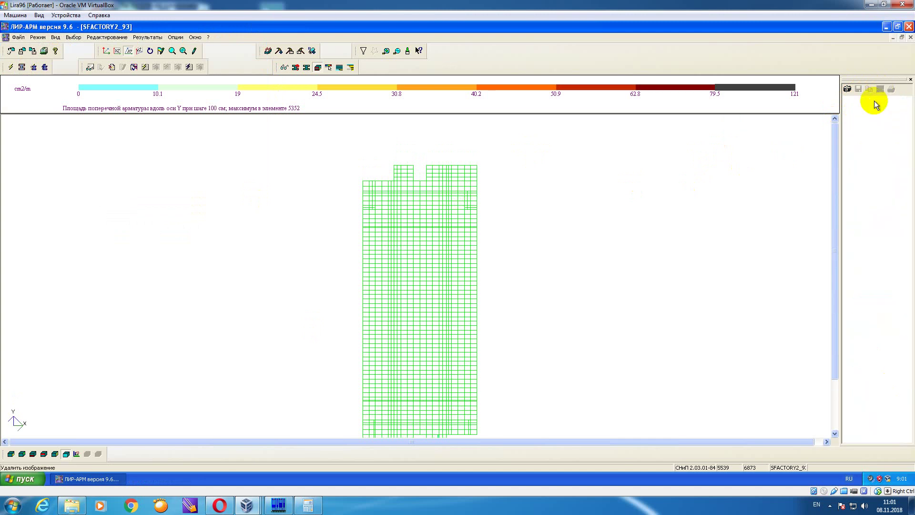
- Restore the whole structure in the view and show it in the three-dimensional projection
right_click(249, 177)
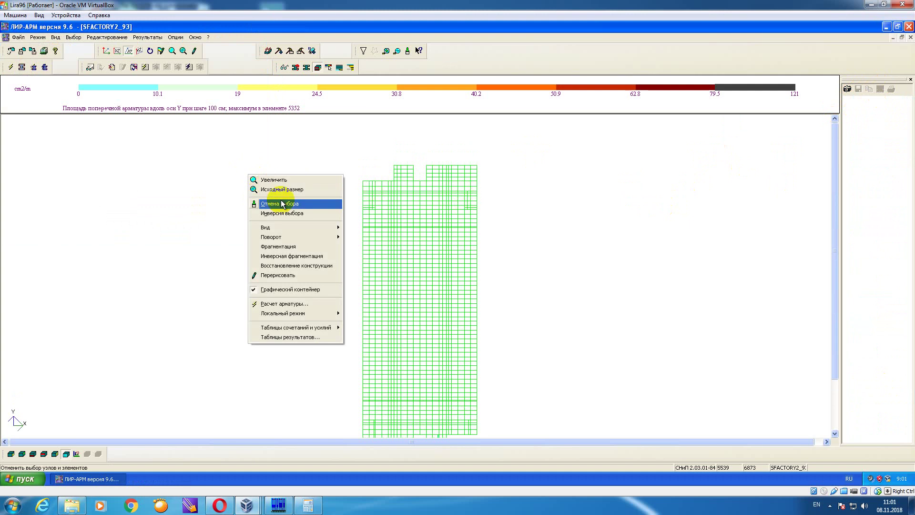
click(302, 265)
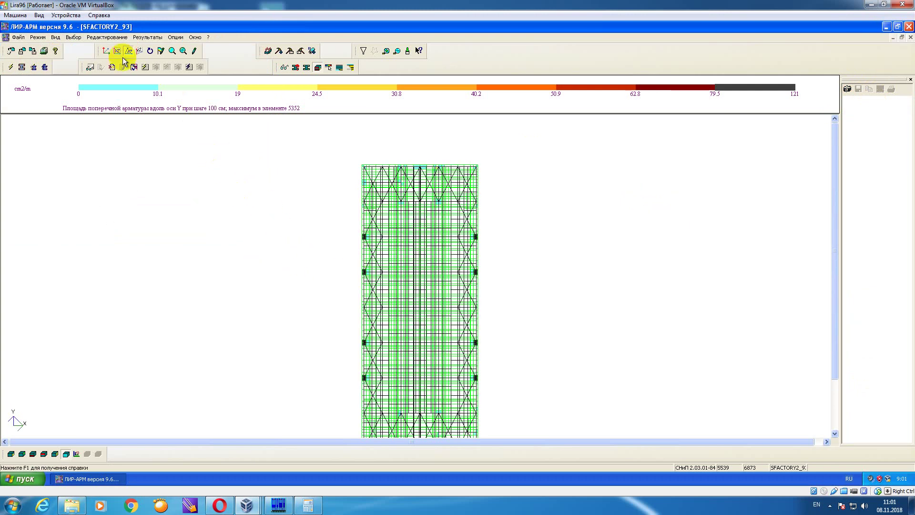
click(108, 50)
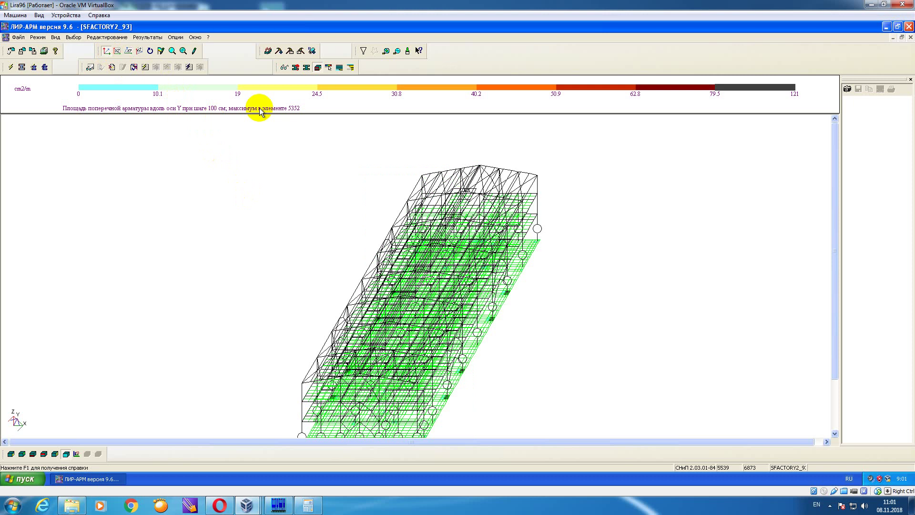
- Select the elements with stiffness 14. Пластина H 12 using the element filter
click(363, 51)
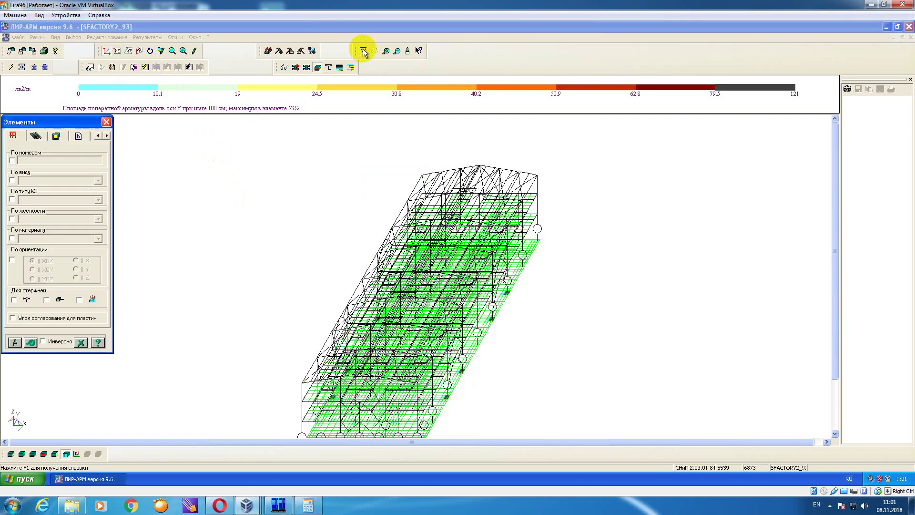
click(12, 218)
click(97, 219)
click(71, 242)
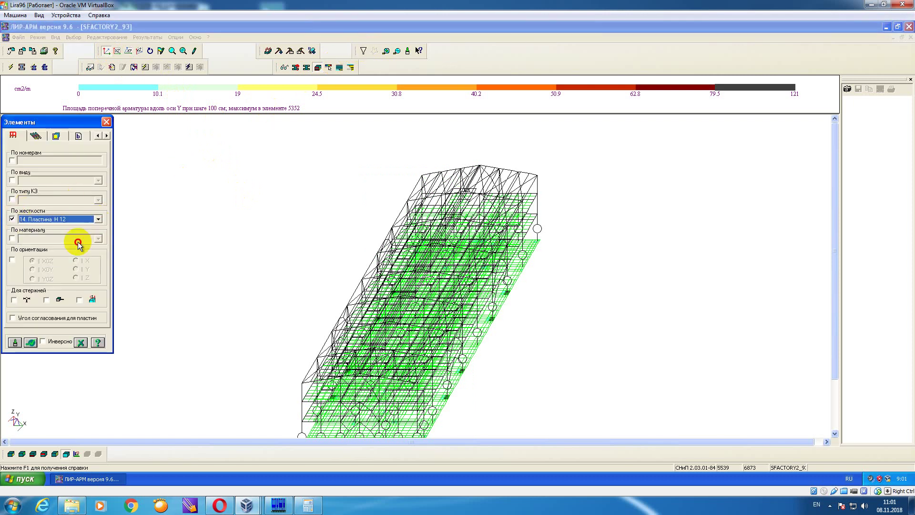
click(30, 342)
right_click(186, 205)
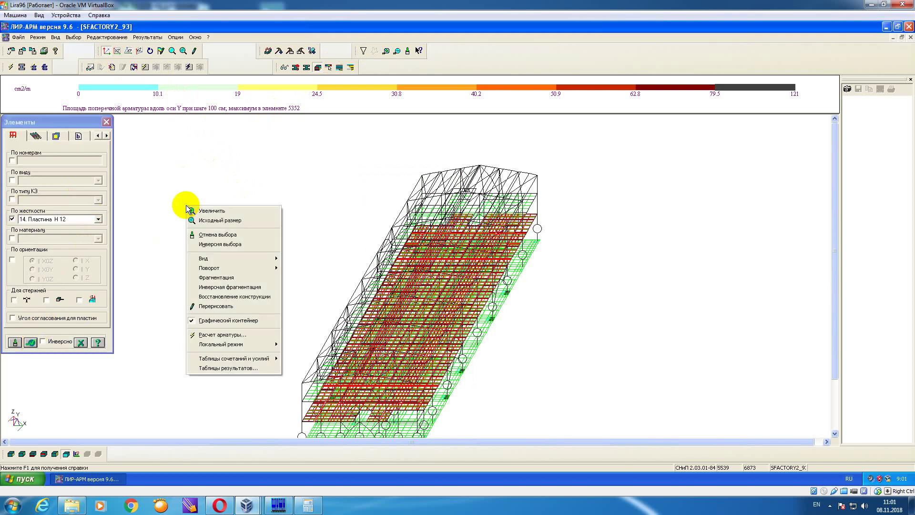
click(148, 156)
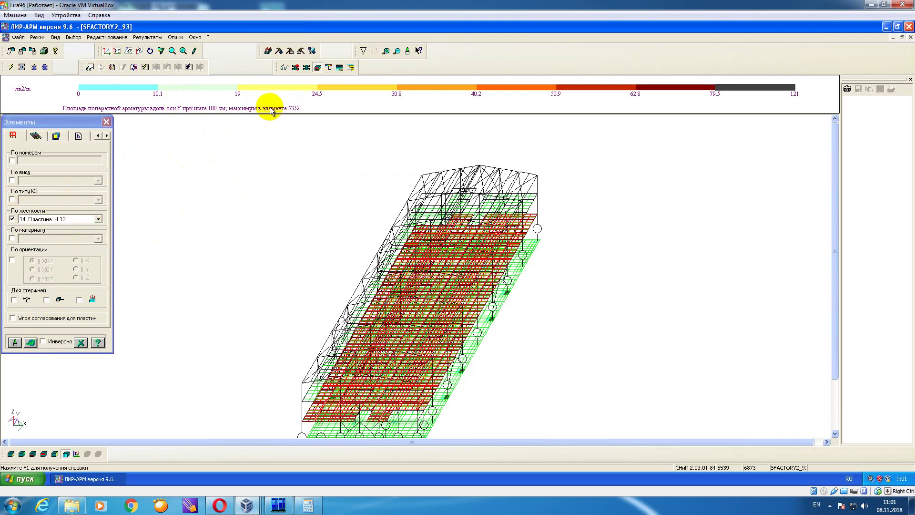
- Generate the interactive reinforcement results table on screen for the selected plate elements only
click(175, 37)
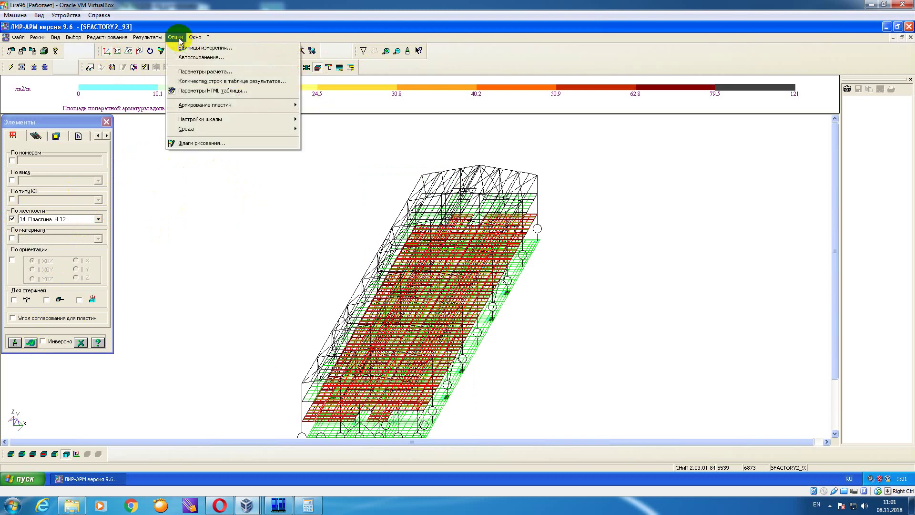
click(173, 119)
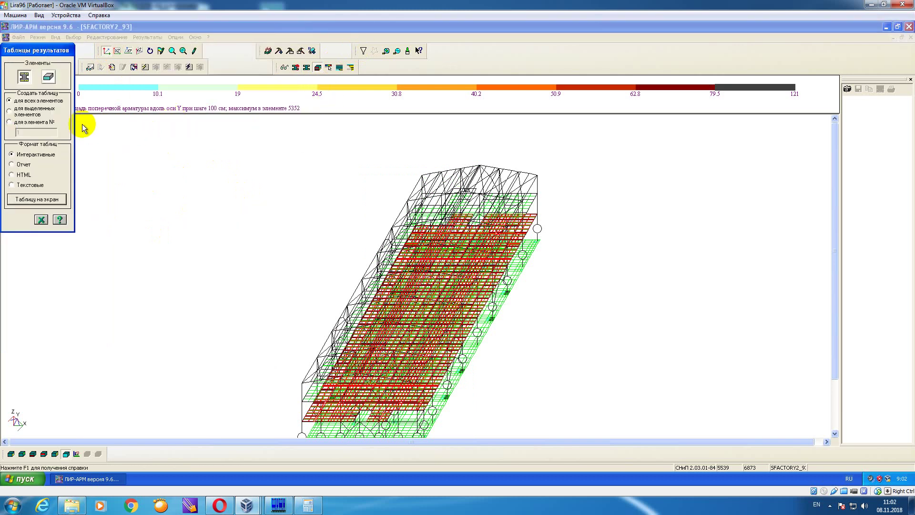
click(50, 80)
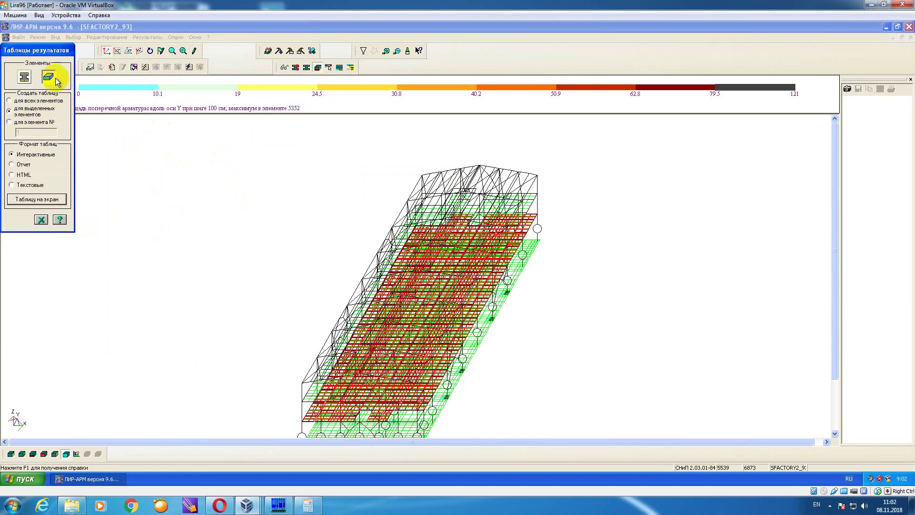
drag(41, 51, 71, 120)
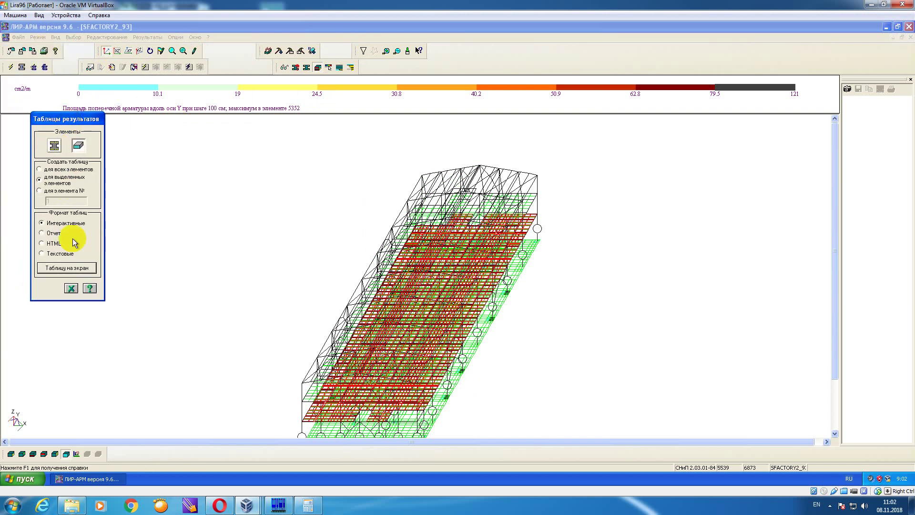
click(79, 268)
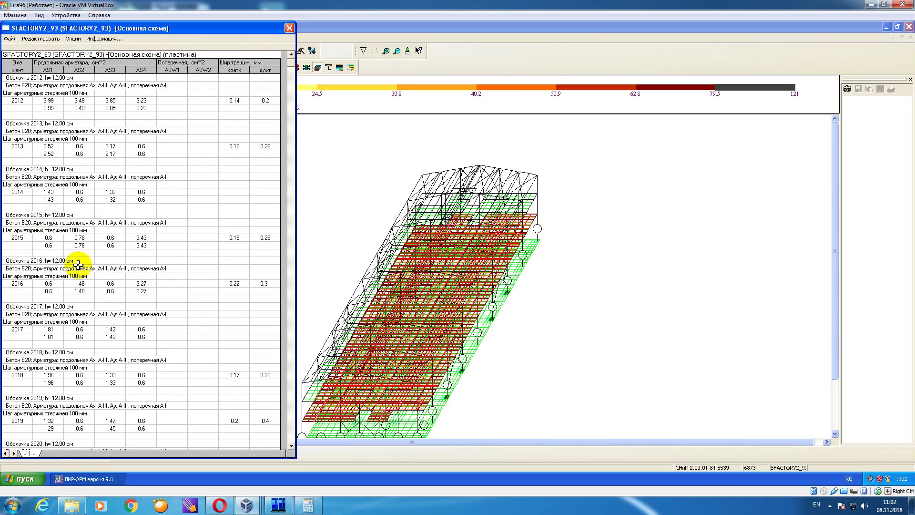
- Save the results table as the Excel file 12f2 in the folder 12f2, and close the table
click(10, 39)
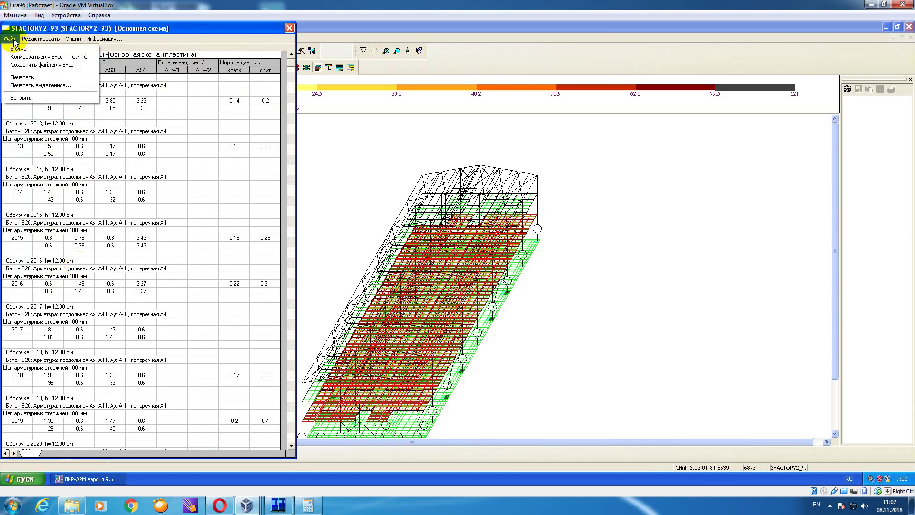
click(29, 77)
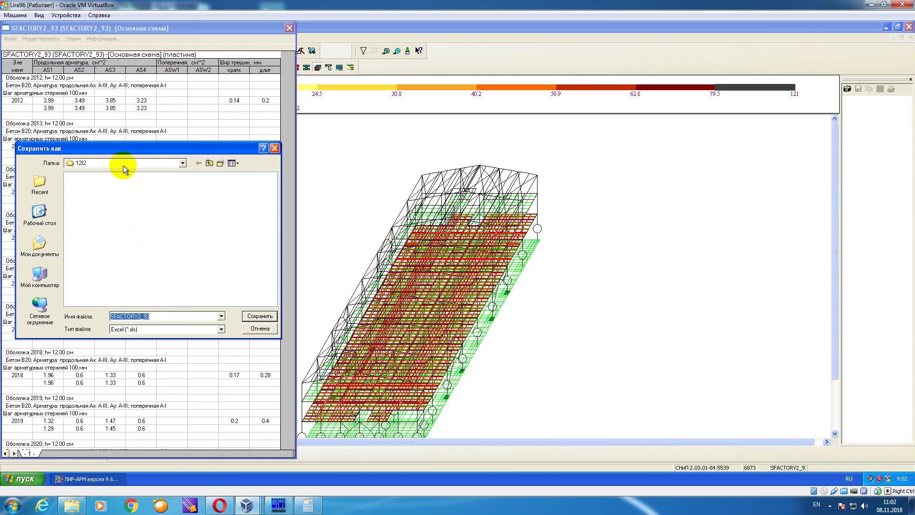
text(12)
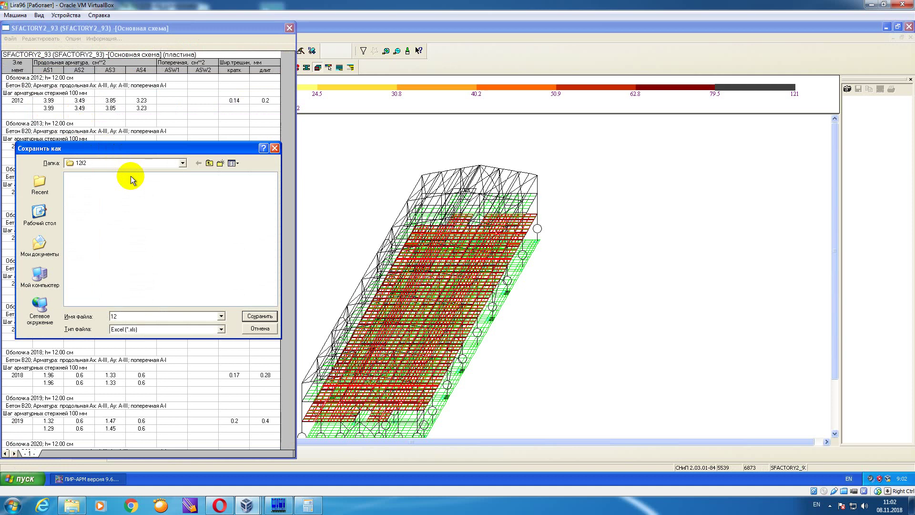
text(2)
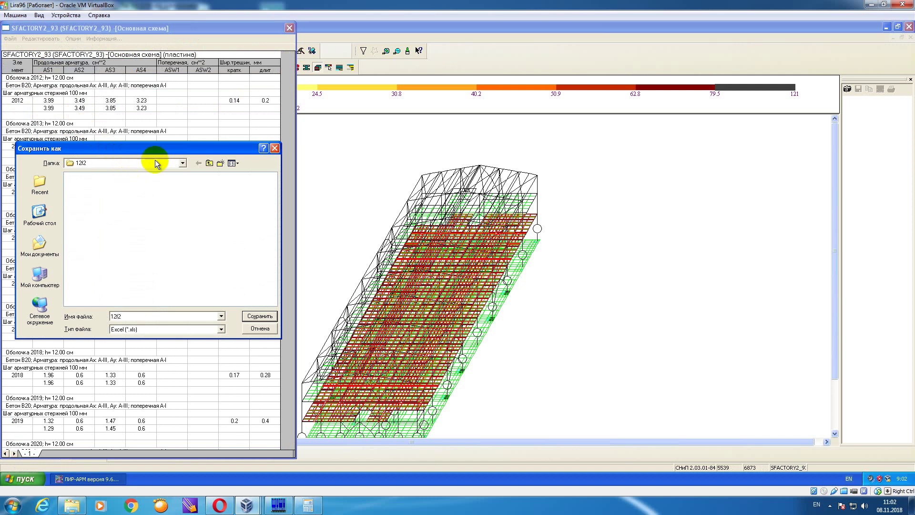
click(260, 316)
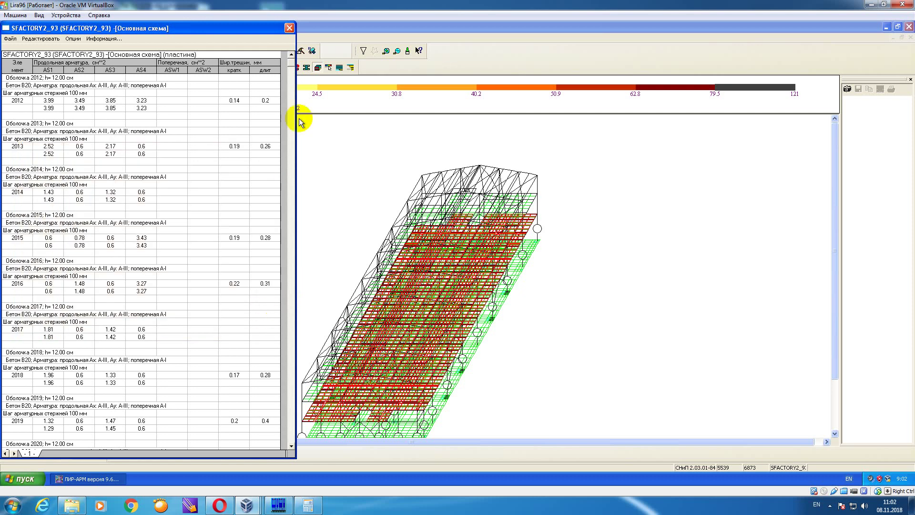
click(289, 30)
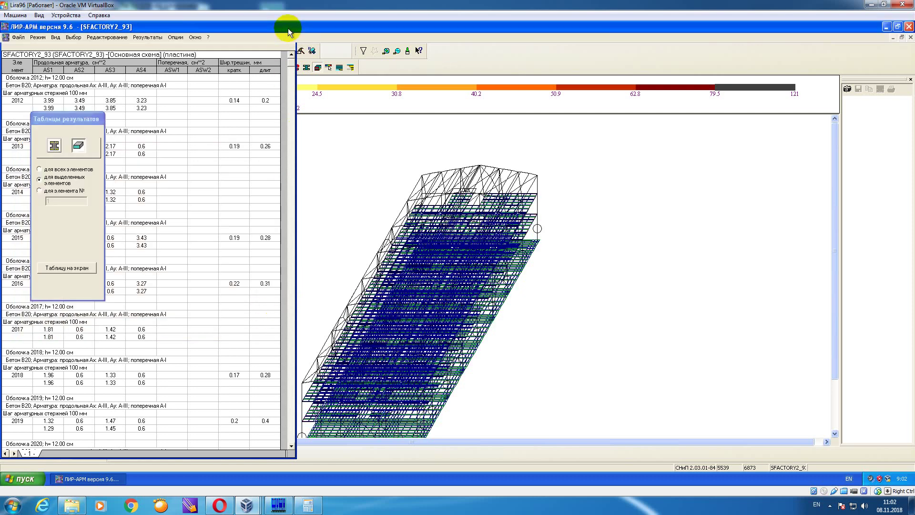
- Select the elements with stiffness 15. Пластина H 12 using the element filter
right_click(225, 153)
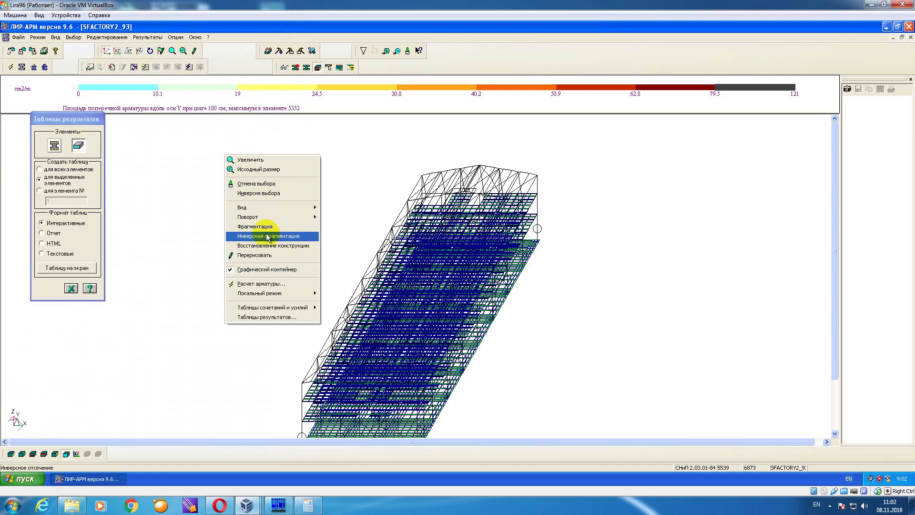
click(360, 139)
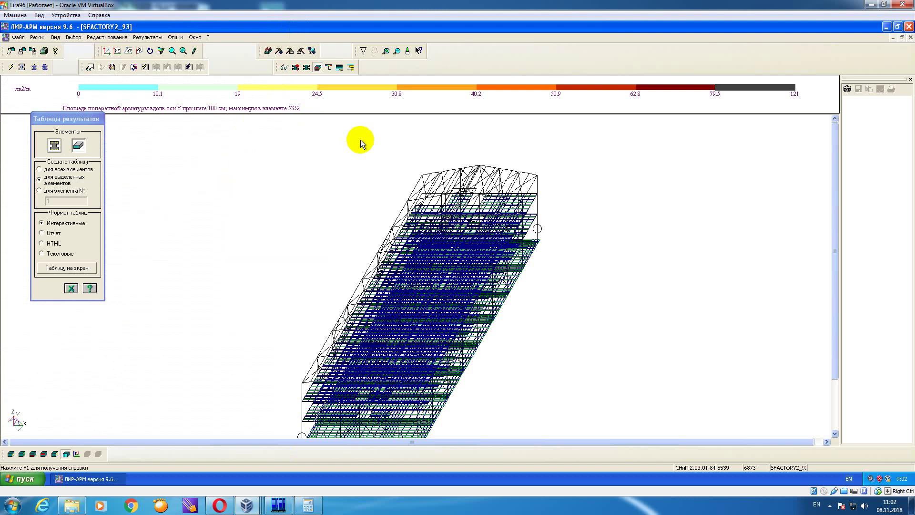
click(363, 50)
drag(62, 122, 173, 124)
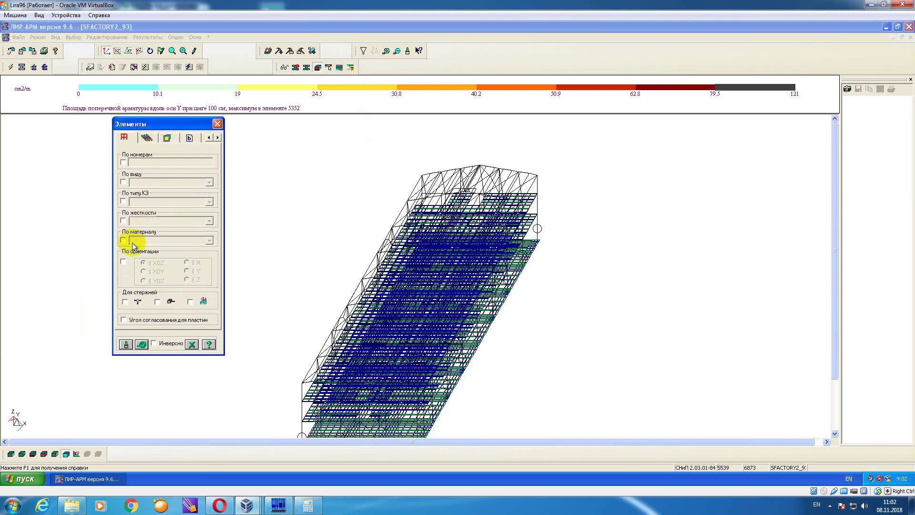
click(124, 220)
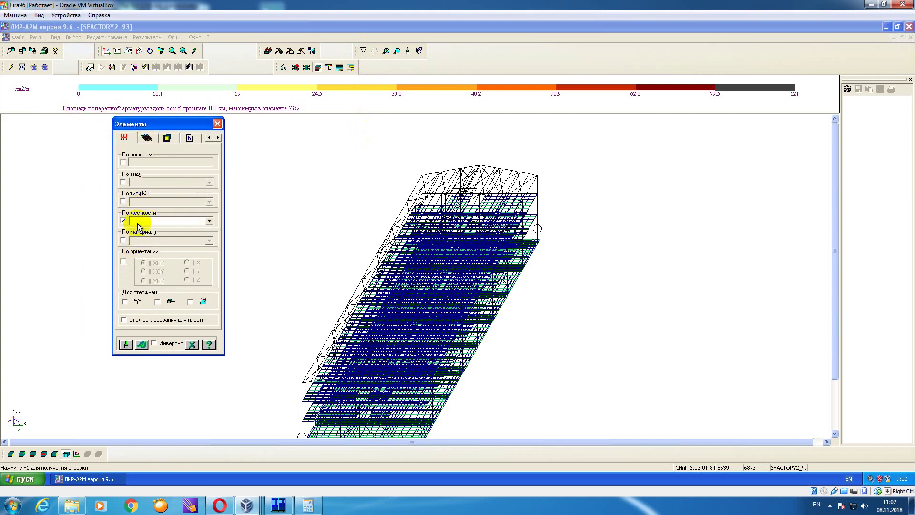
click(209, 223)
click(176, 247)
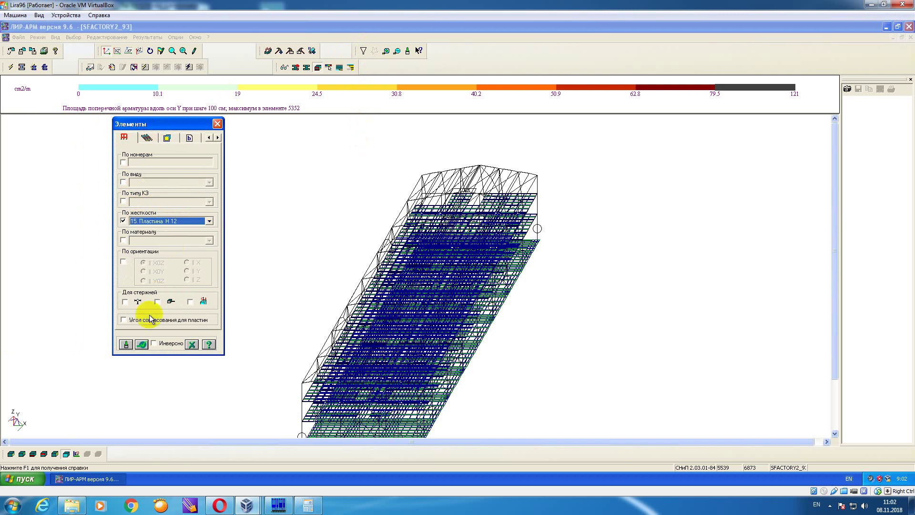
click(141, 344)
- Fragment the view to the selected 12 cm plate, close the filter, and show the plate in the XOY projection
right_click(281, 232)
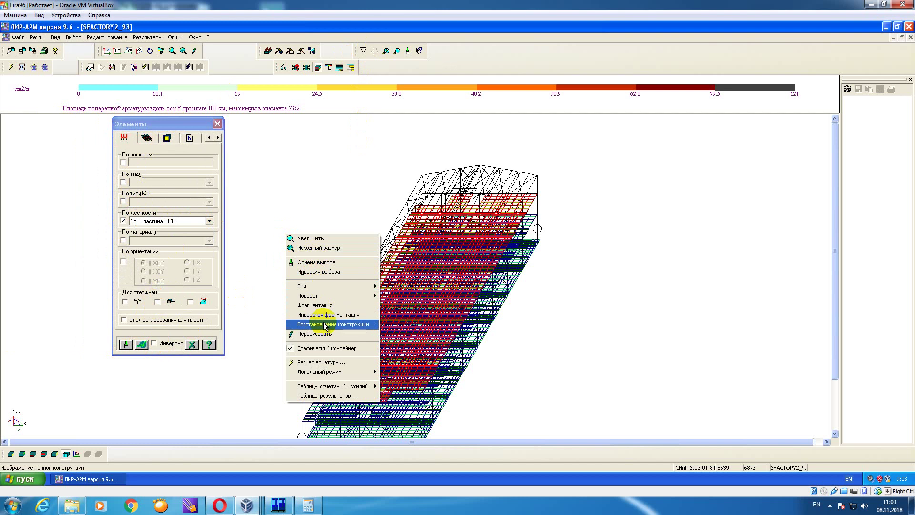
click(324, 305)
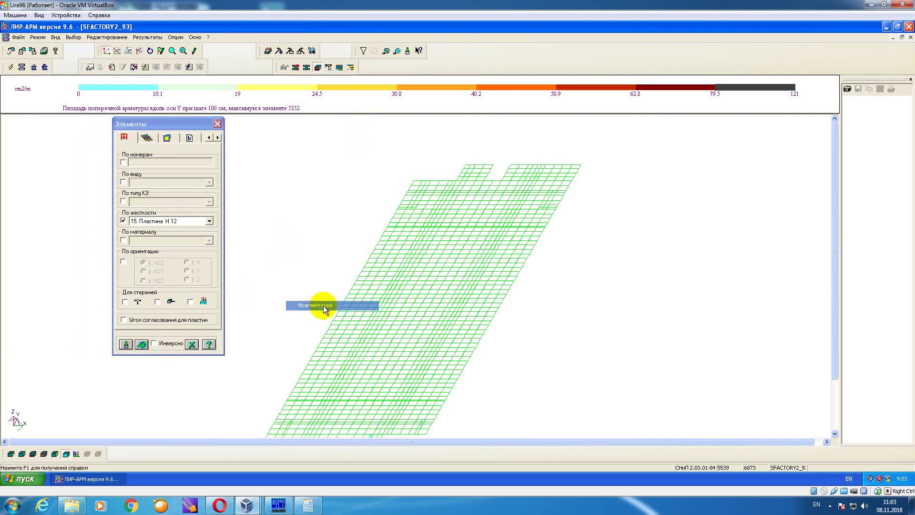
click(217, 124)
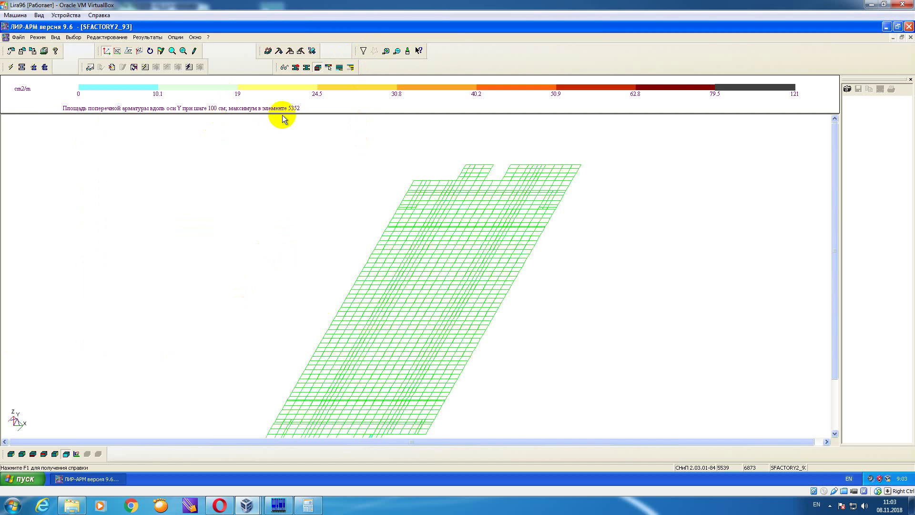
click(128, 52)
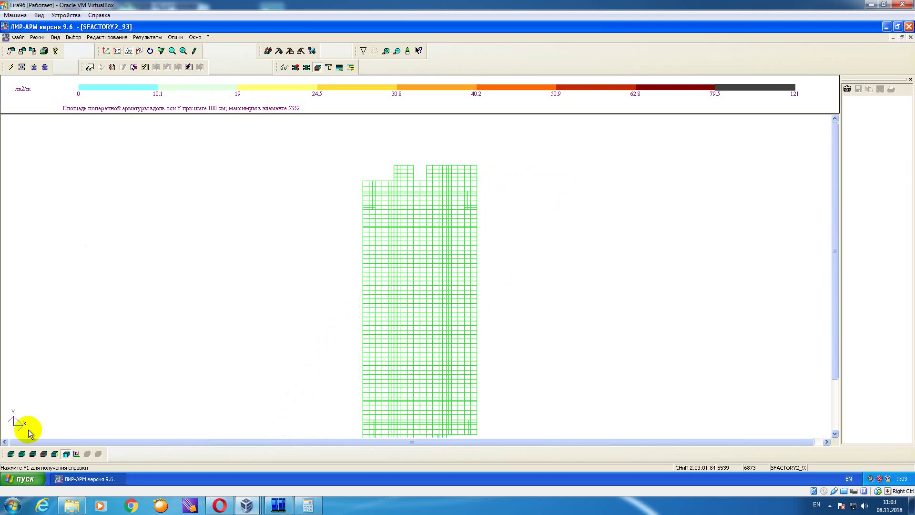
- Capture the lower and upper longitudinal reinforcement maps along the X and Y axes into the graphic container
click(11, 454)
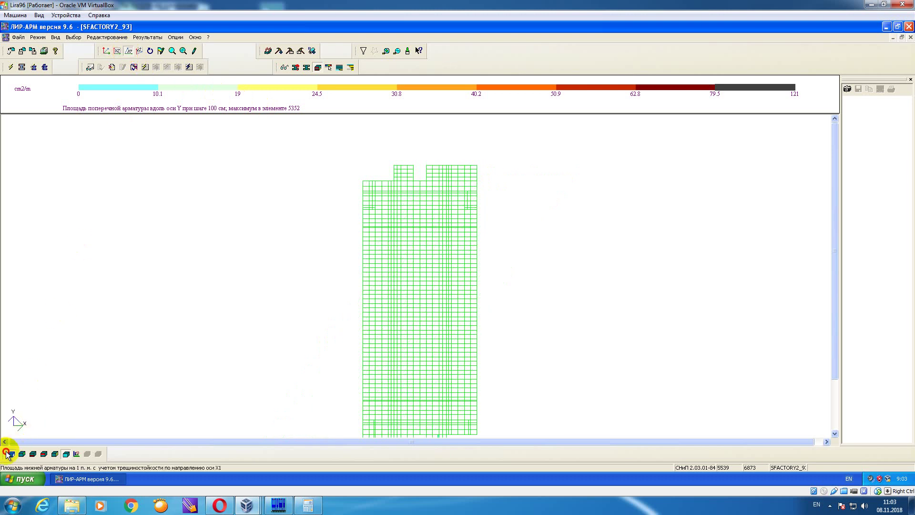
click(846, 89)
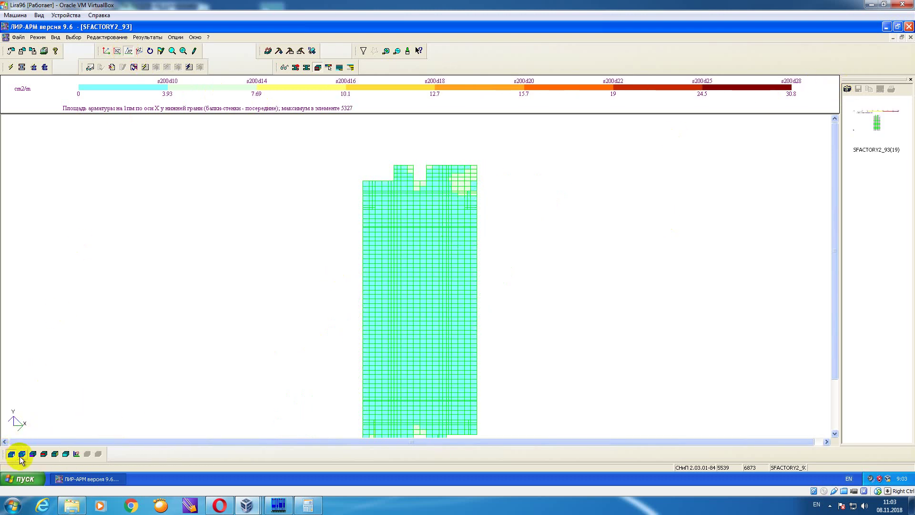
click(22, 454)
click(847, 90)
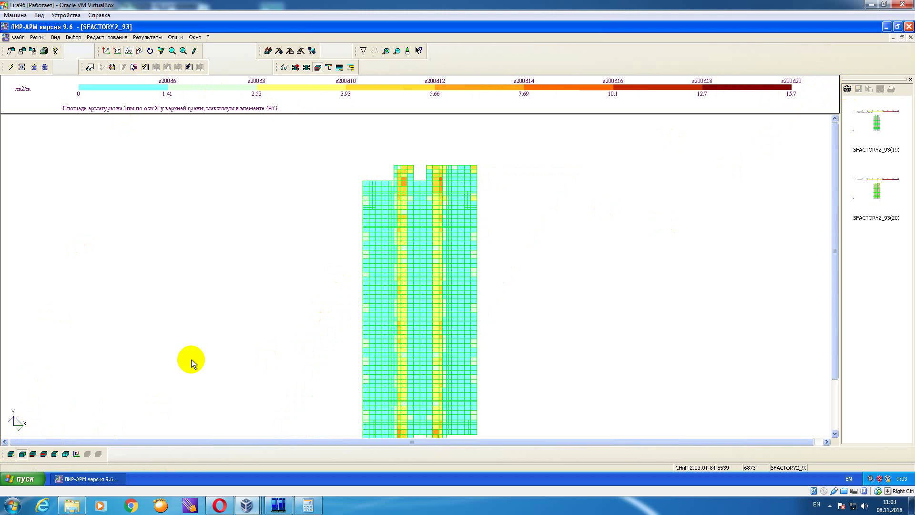
click(33, 454)
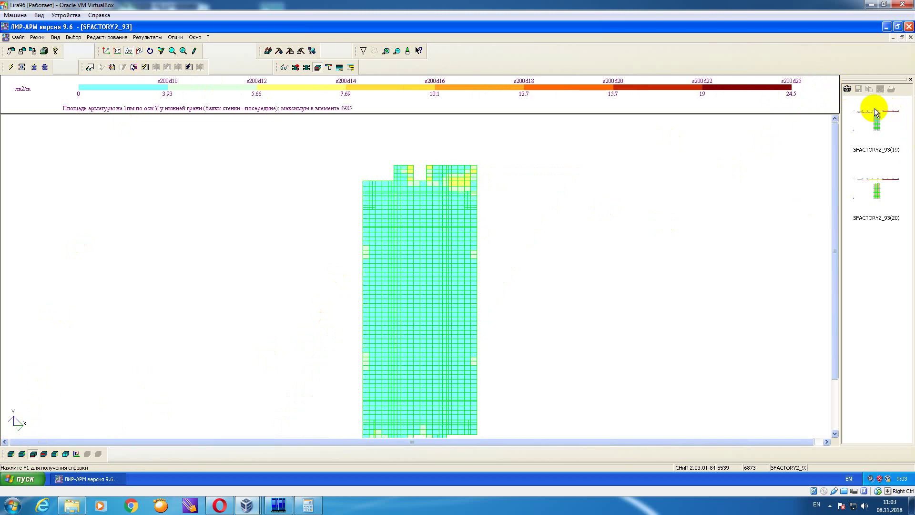
click(847, 89)
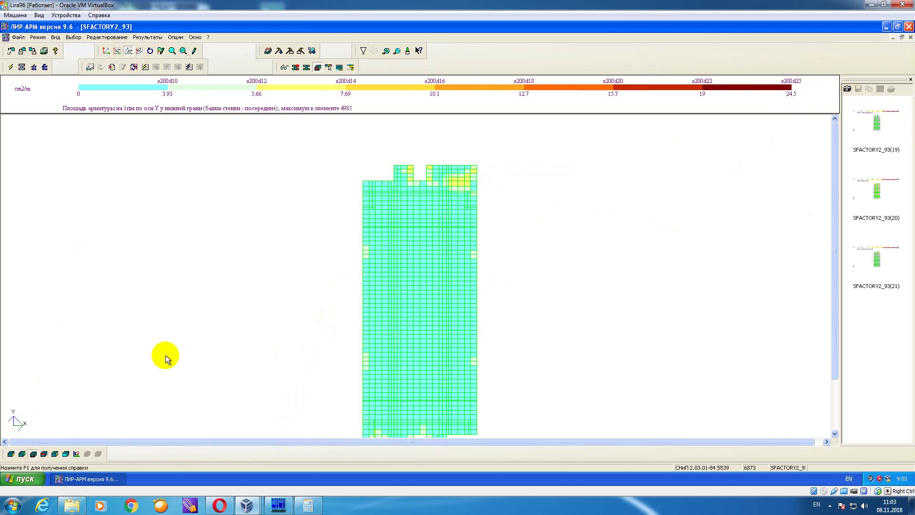
click(44, 454)
click(847, 89)
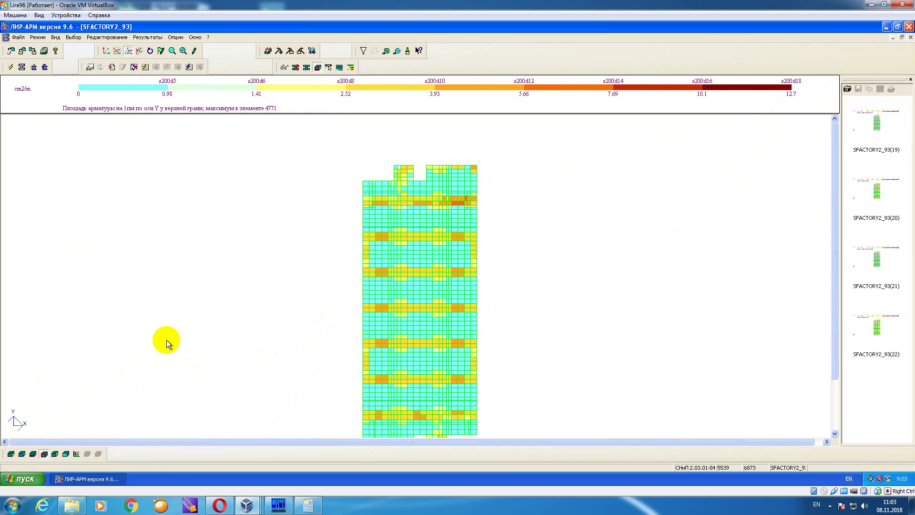
- Capture the transverse reinforcement maps along the X and Y axes into the graphic container
click(55, 453)
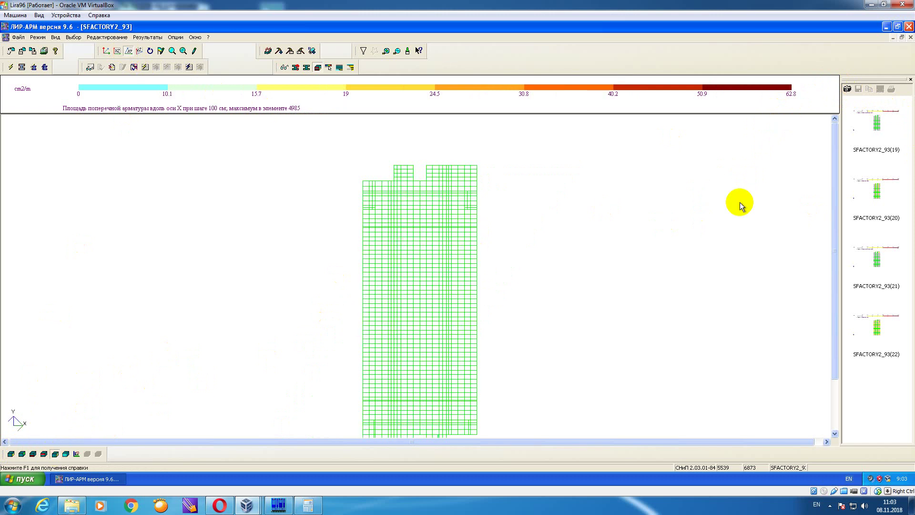
click(847, 89)
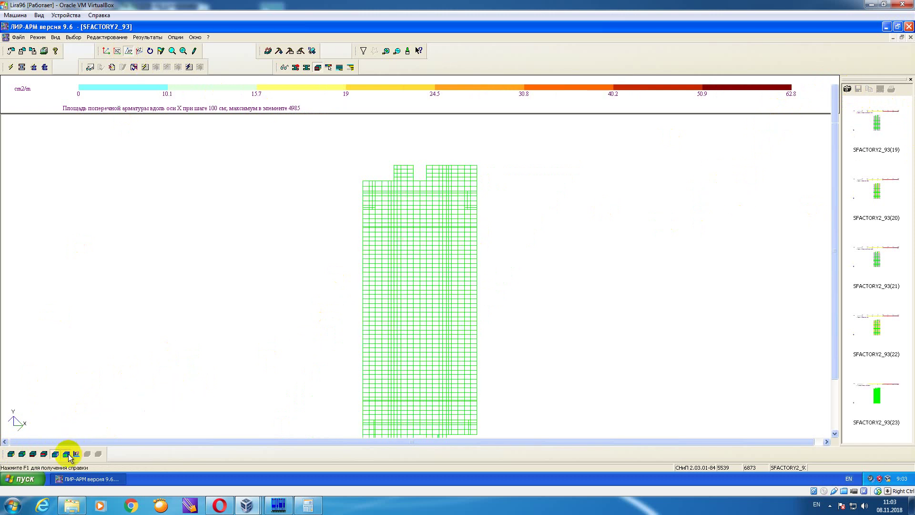
click(69, 456)
click(847, 89)
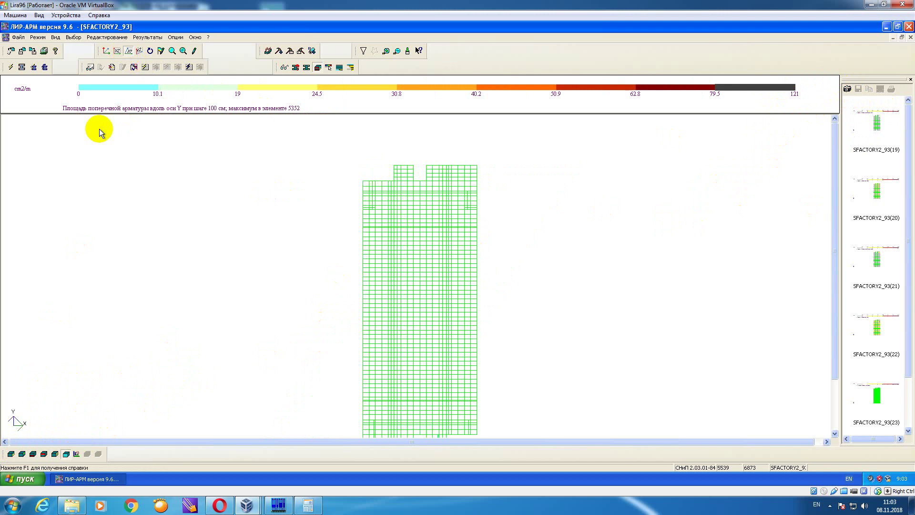
- Set the maximum reinforcement percentage of material type 4.оболочка to 4
click(278, 50)
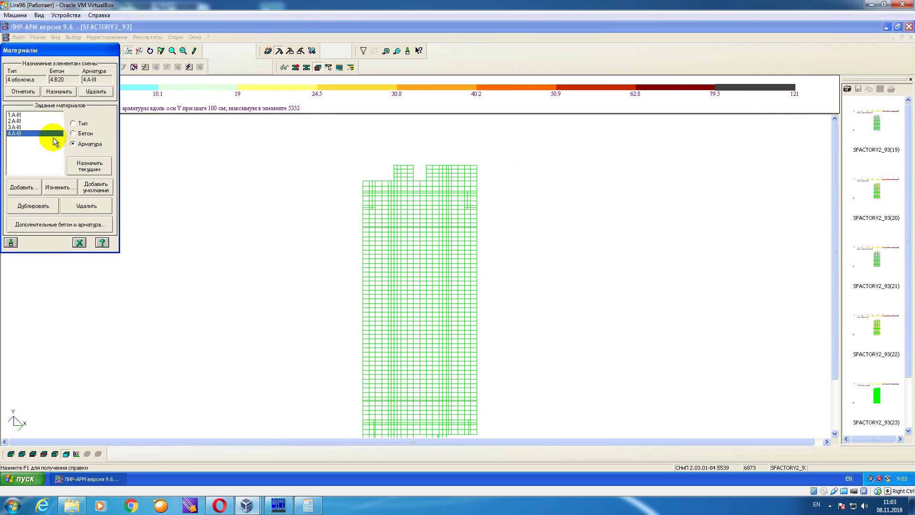
click(59, 188)
click(162, 29)
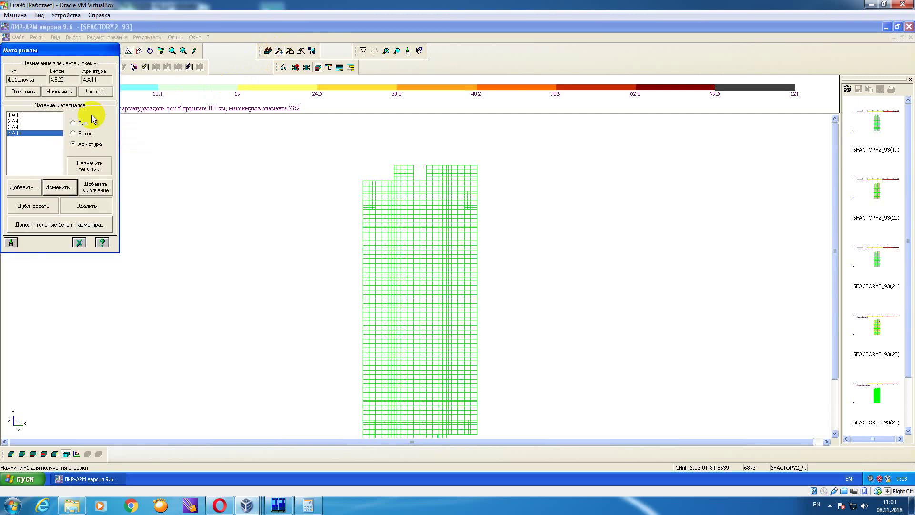
click(74, 123)
click(61, 189)
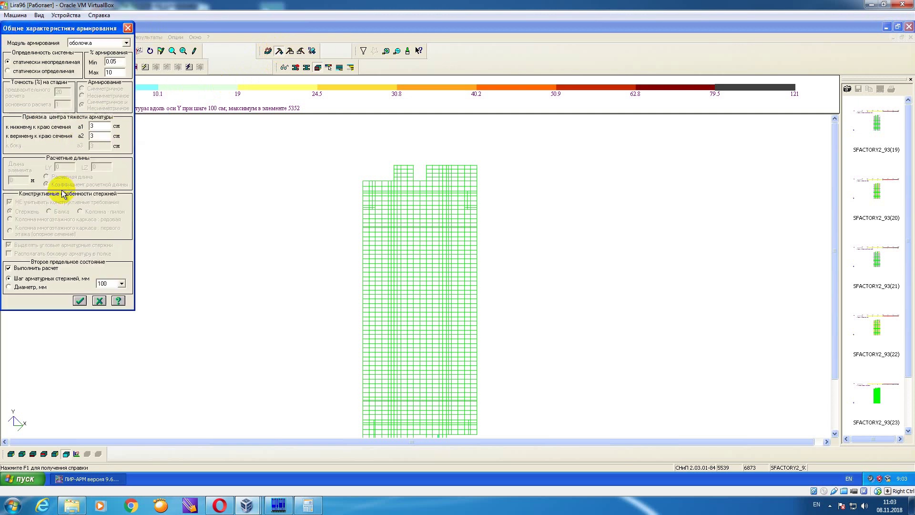
drag(104, 31, 230, 153)
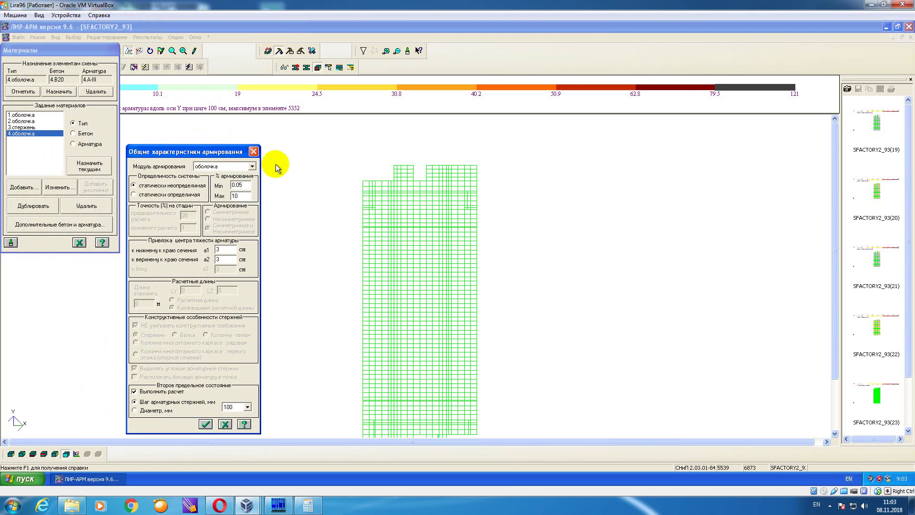
drag(248, 196, 227, 197)
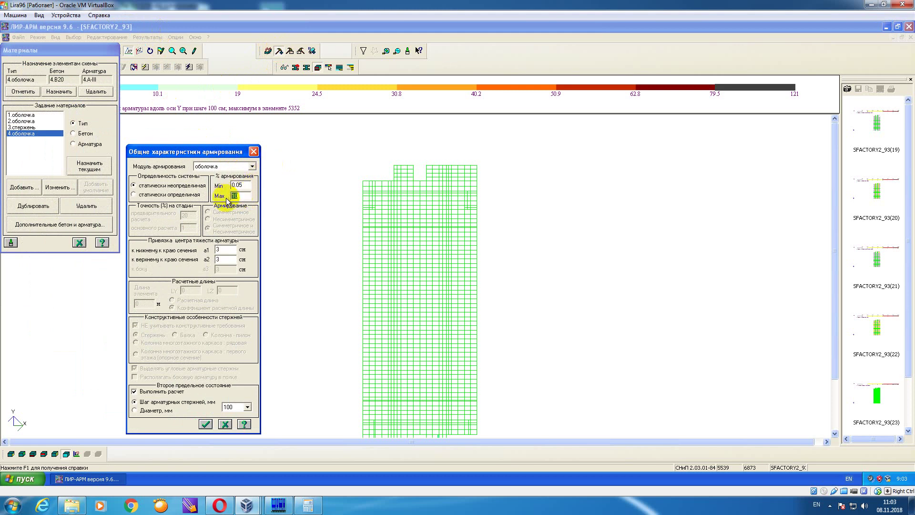
text(4)
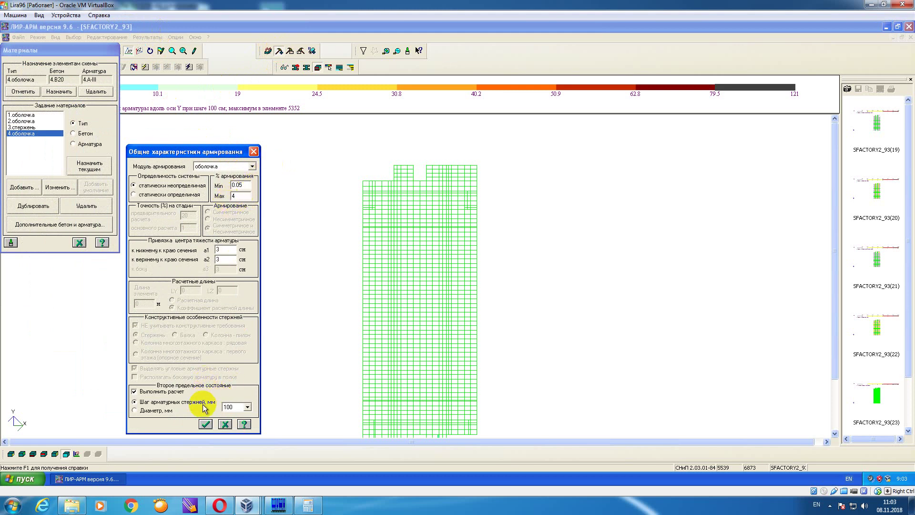
click(206, 424)
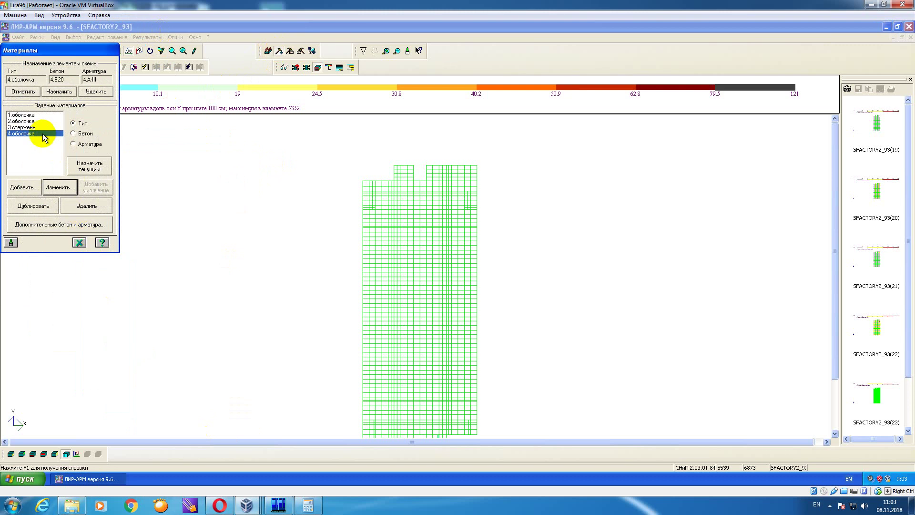
- Check the general reinforcement characteristics of material type 3.стержень and close them without changes
click(24, 128)
click(58, 186)
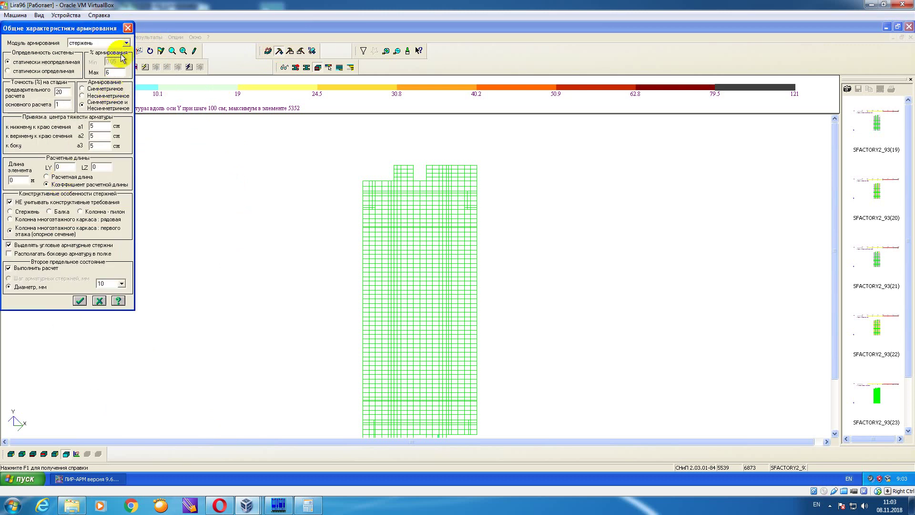
click(127, 28)
- Set the maximum reinforcement percentage of material type 2.оболочка to 4
click(22, 121)
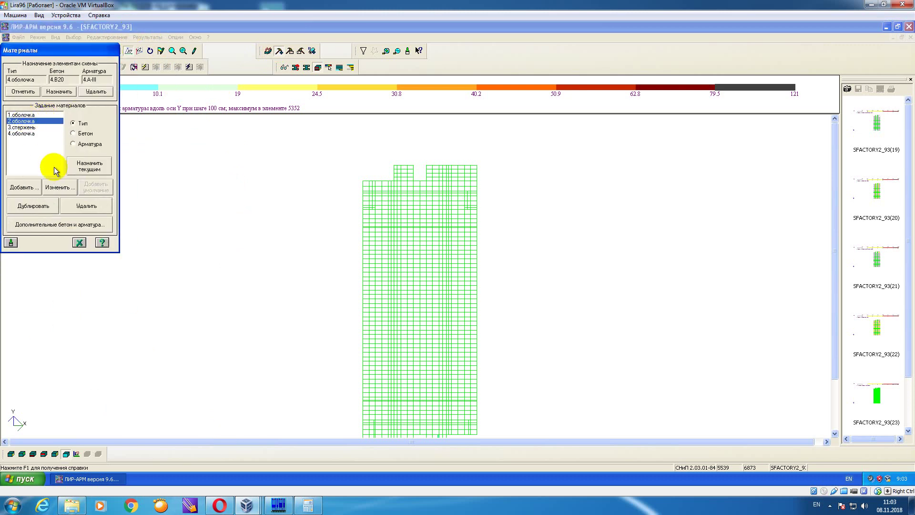
click(58, 187)
click(113, 72)
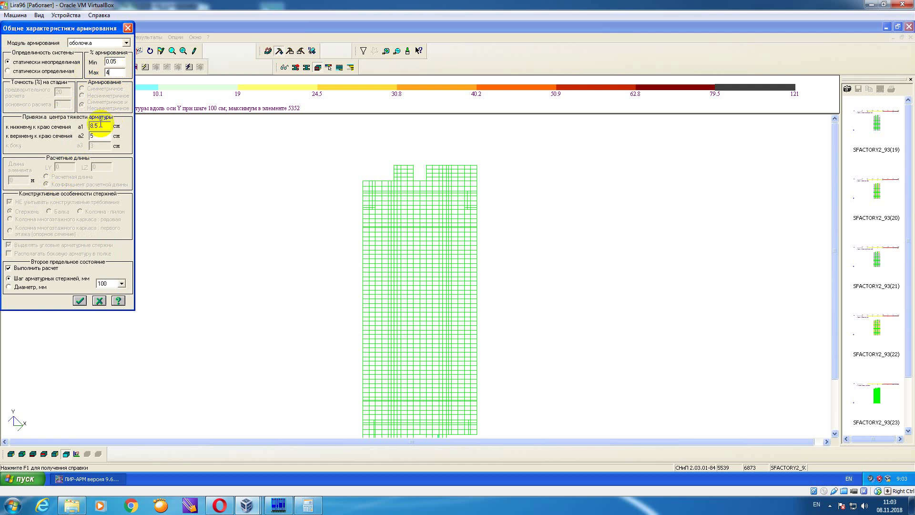
click(79, 301)
- Set the maximum reinforcement percentage of material type 1.оболочка to 4 and close the materials dialog
click(29, 115)
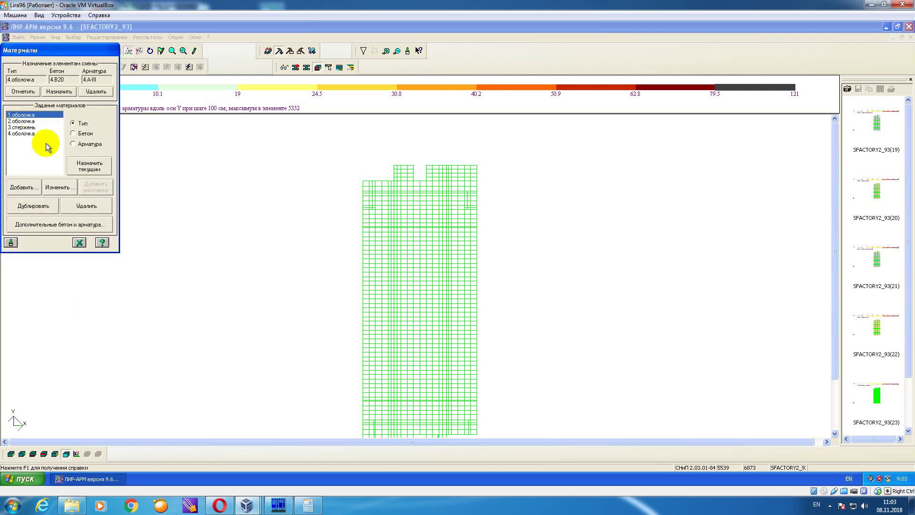
click(57, 187)
click(113, 72)
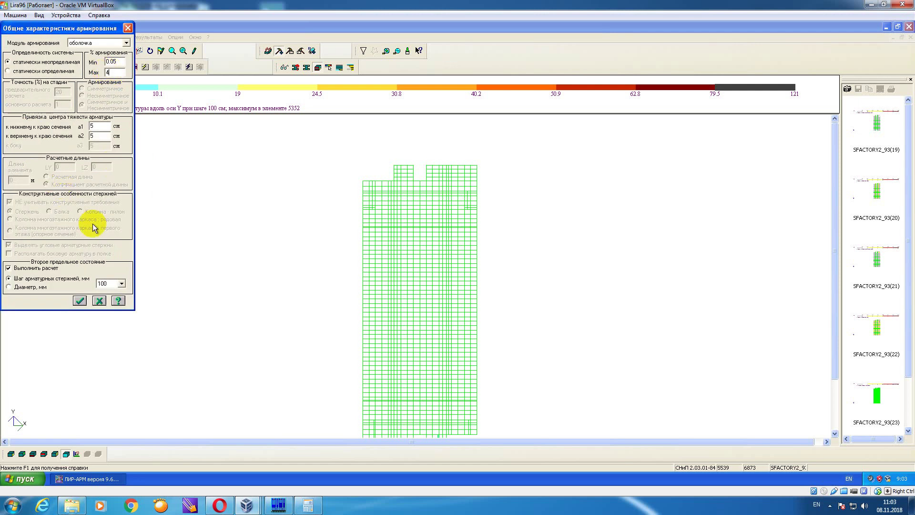
click(79, 300)
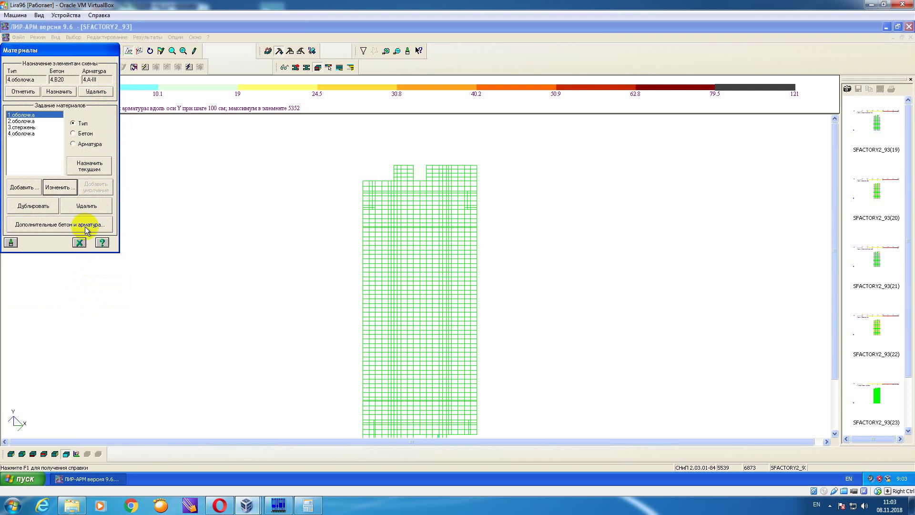
click(80, 242)
- Run the reinforcement calculation by РСУ for all elements and close the calculation dialog
click(18, 37)
click(19, 41)
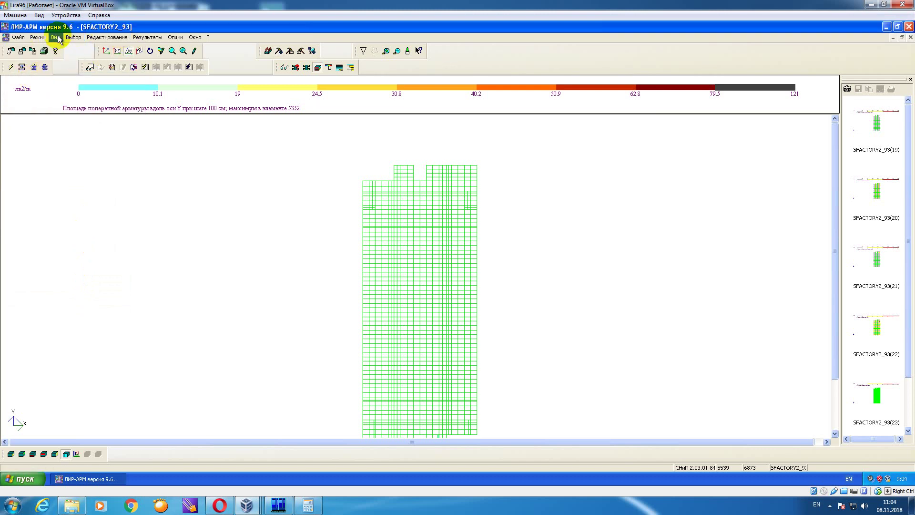
click(38, 37)
click(65, 110)
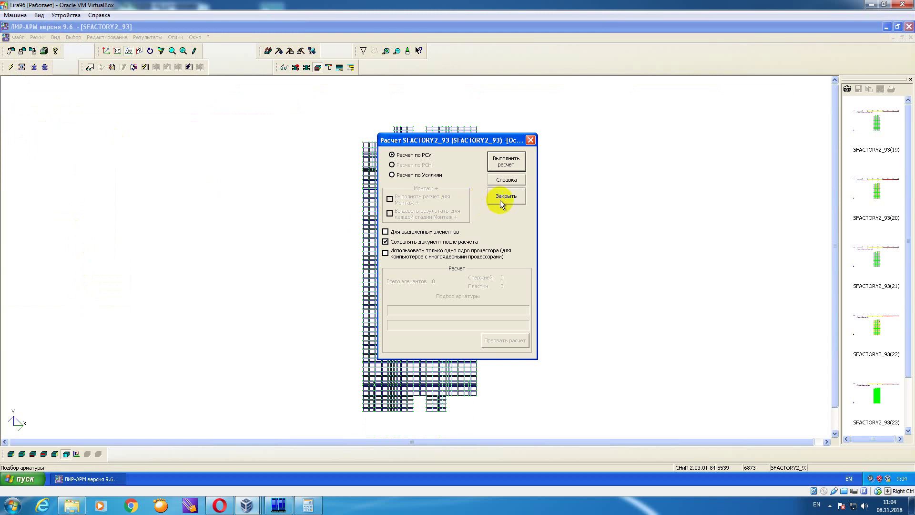
click(507, 161)
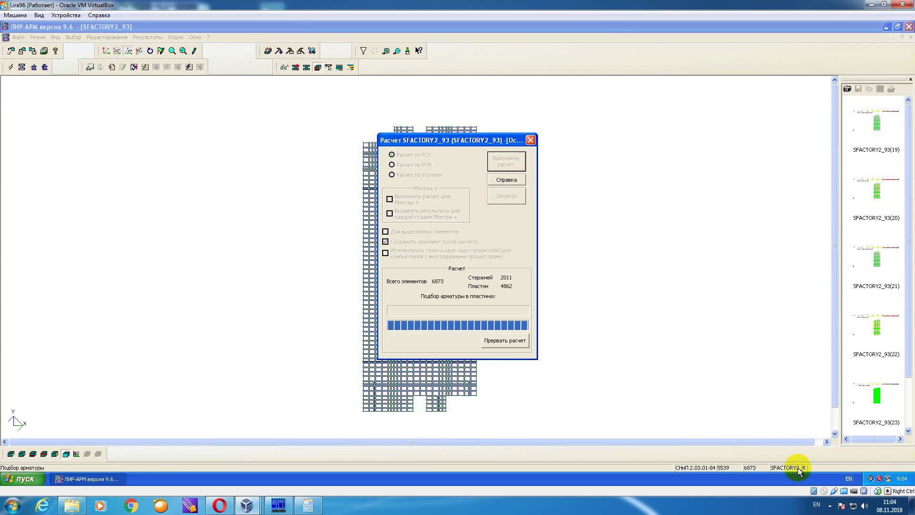
click(514, 196)
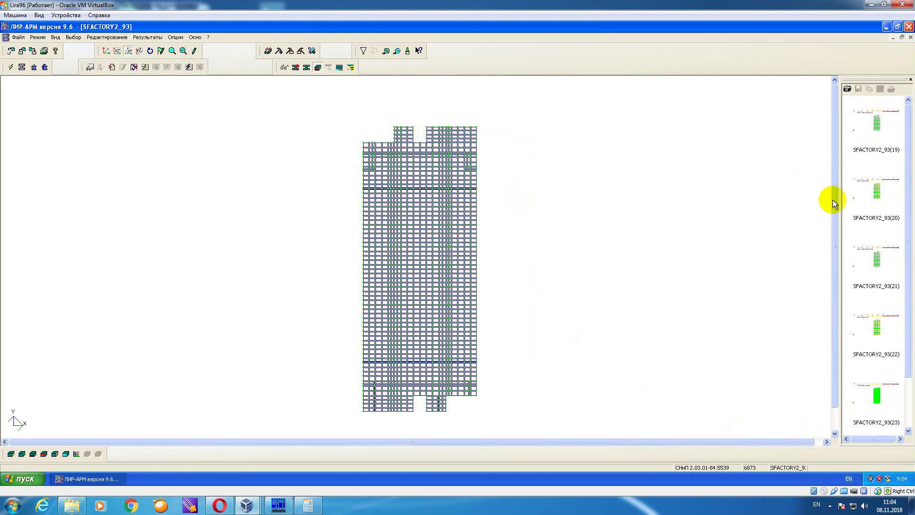
- Switch to Far Manager and look through the export subfolders of the 2_93 project's arm folder
click(276, 505)
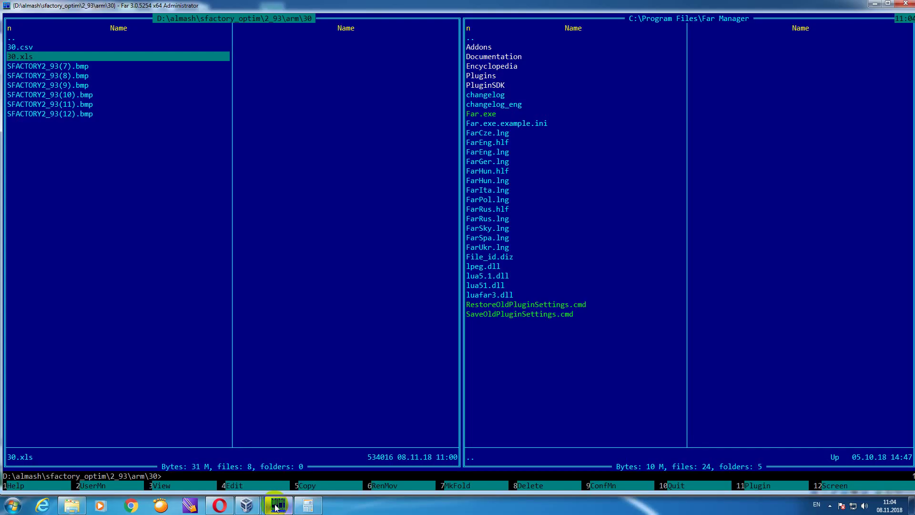
key(Up)
key(Up)
key(Return)
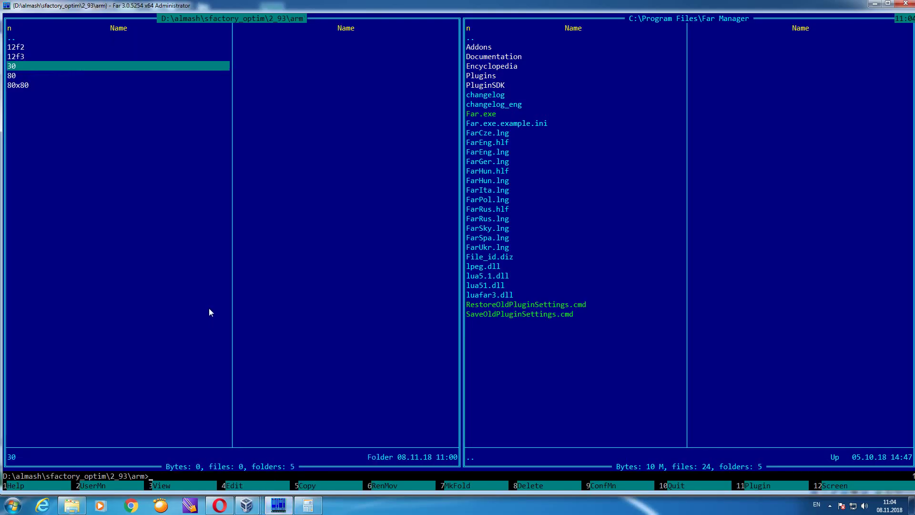
key(Up)
key(Up)
key(Down)
key(Return)
key(Return)
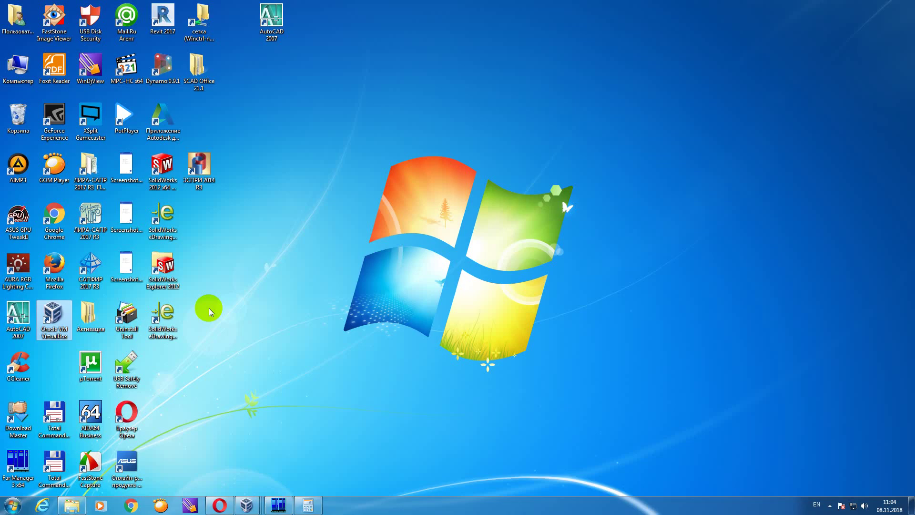
- Switch back to ЛИР-АРМ, show the model in 3D view and restore the full structure
key(super+d)
mouse_move(246, 505)
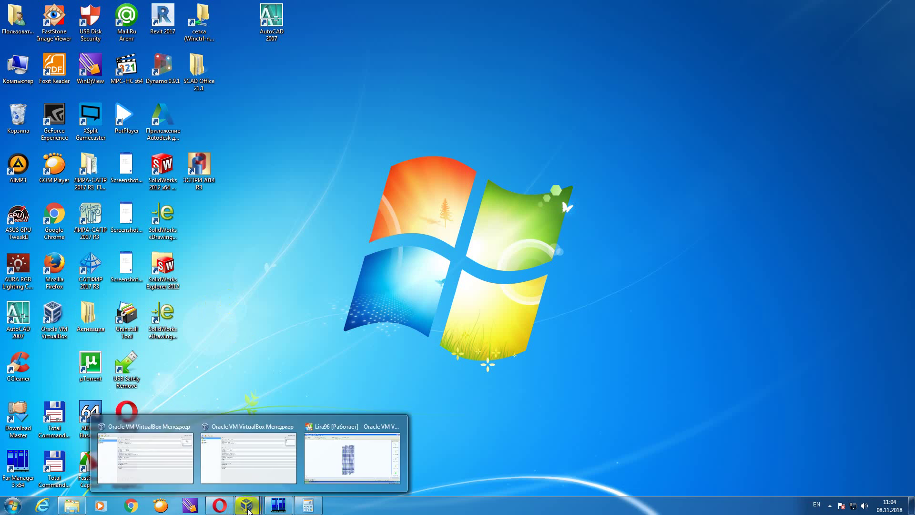
click(324, 465)
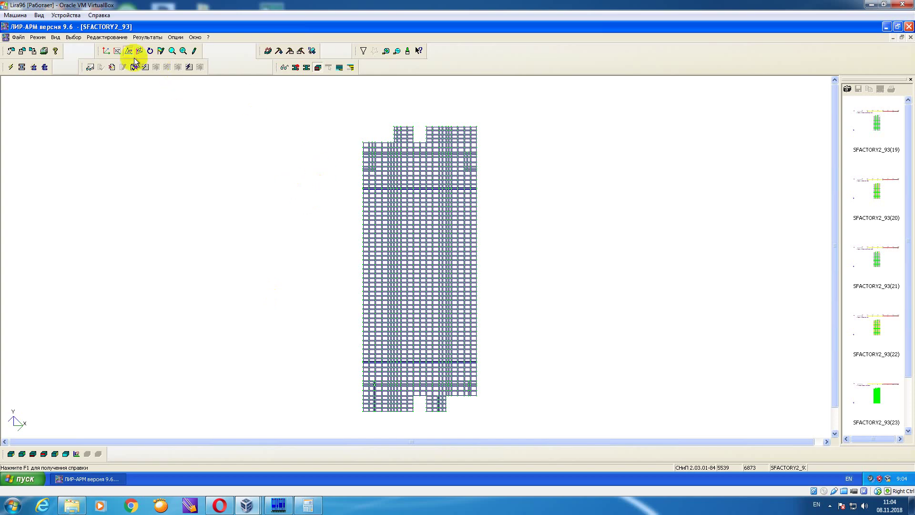
click(106, 51)
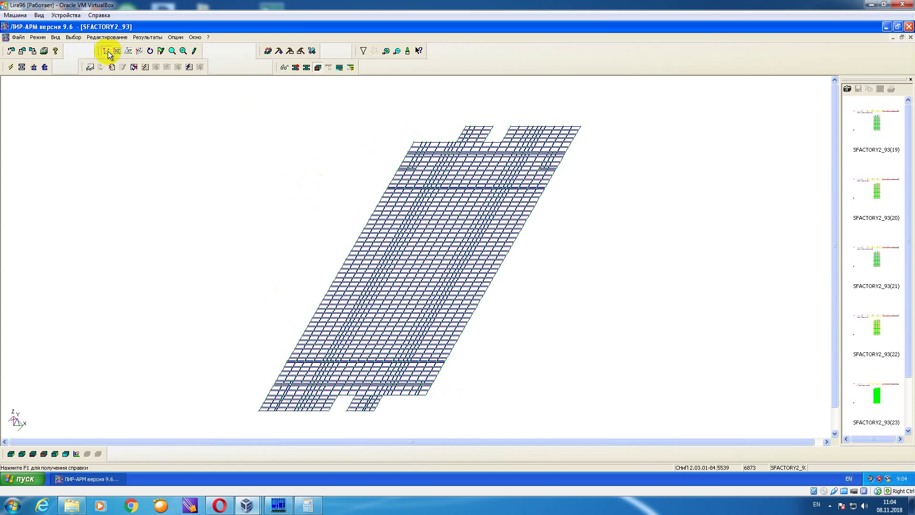
right_click(152, 105)
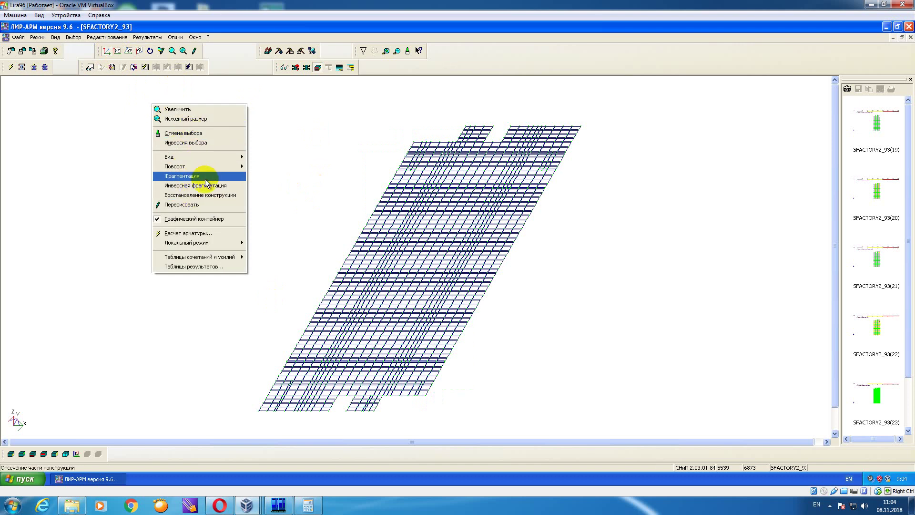
click(208, 196)
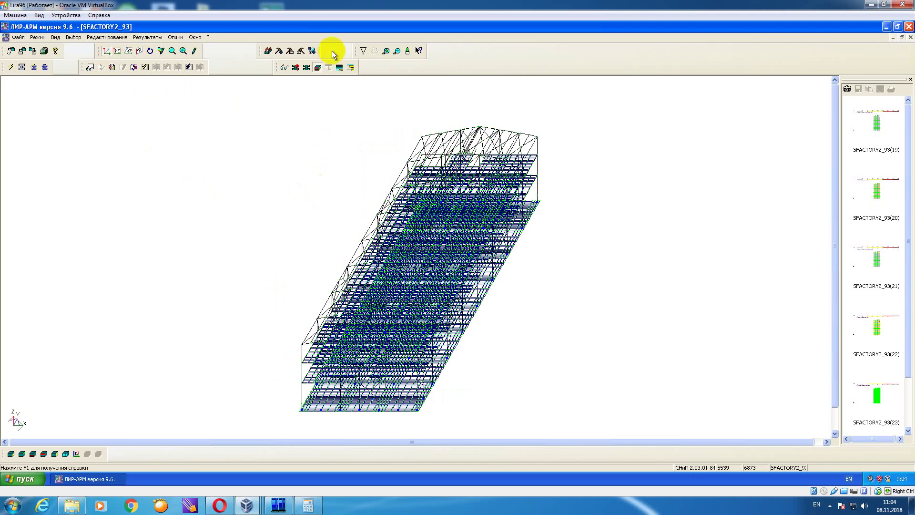
- Select all four-node plate elements by kind (Четырехузловые КЭ), isolate them as a fragment and close the element filter
click(363, 51)
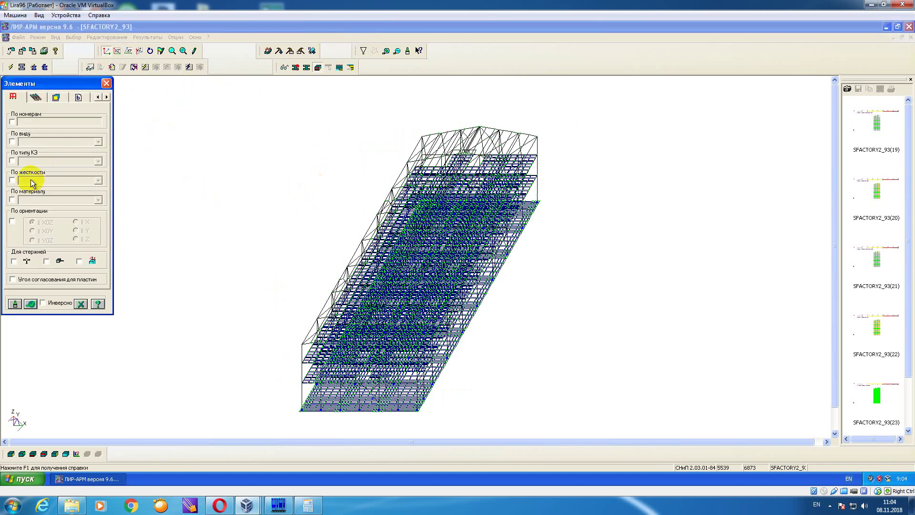
click(13, 181)
click(13, 180)
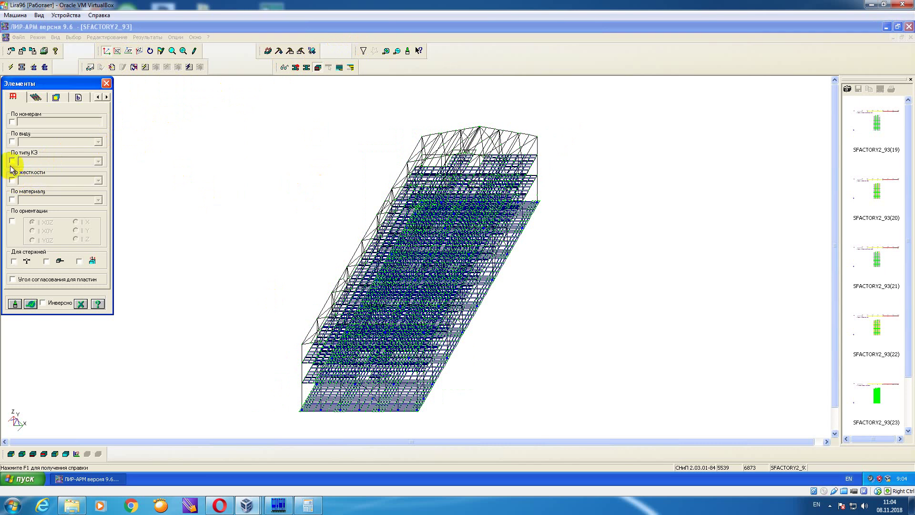
click(13, 142)
click(97, 142)
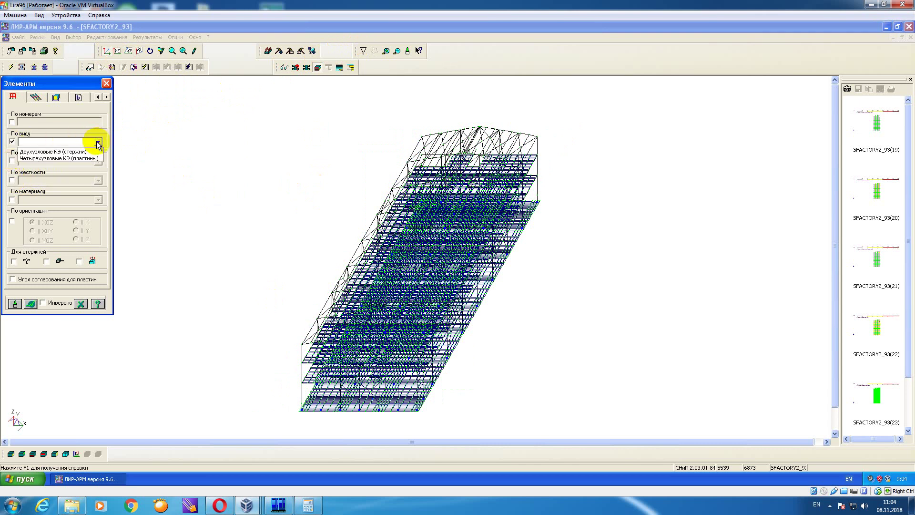
click(91, 159)
click(30, 303)
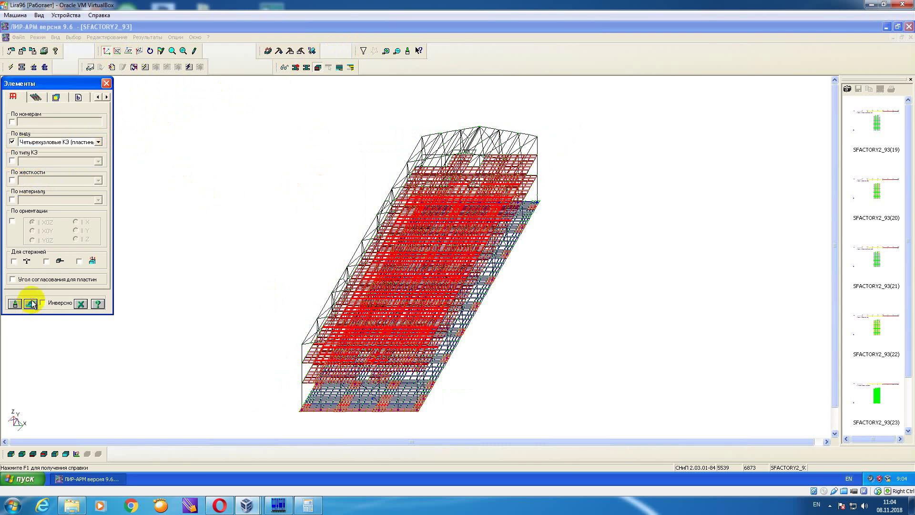
right_click(205, 197)
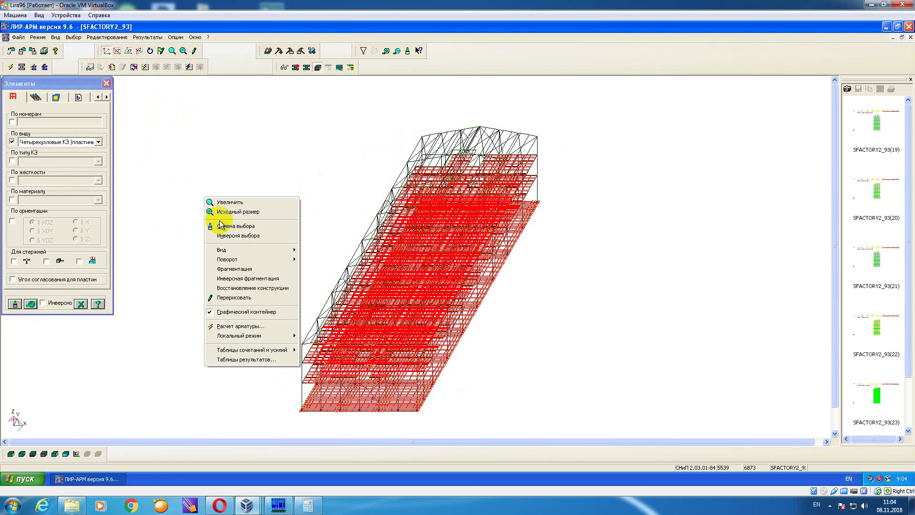
click(237, 268)
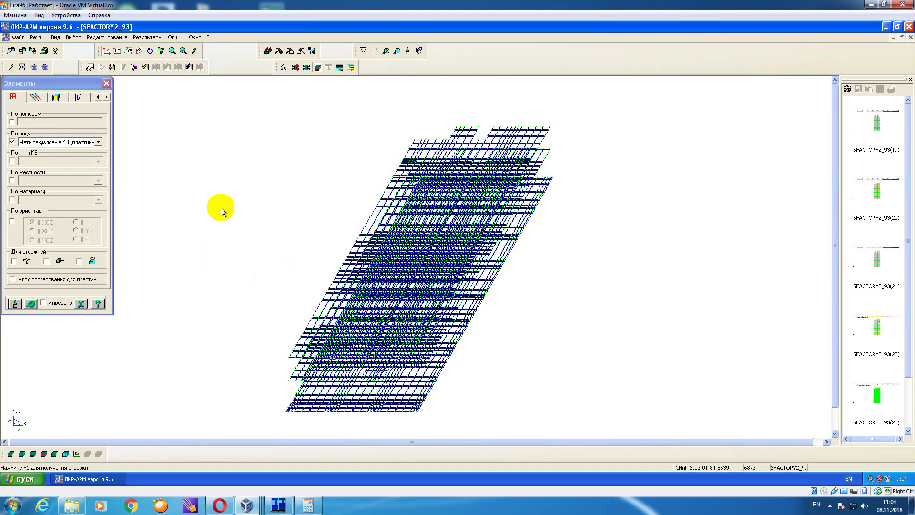
click(107, 84)
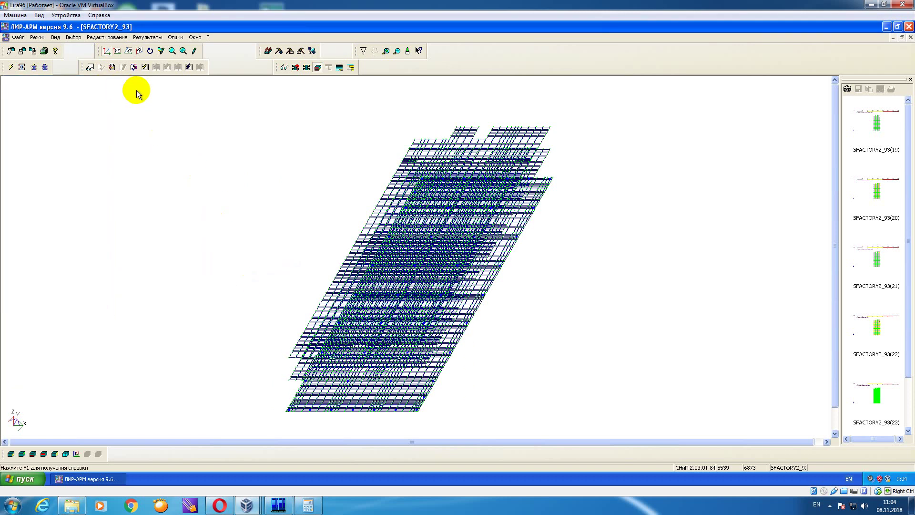
- Examine the plates' longitudinal and transverse reinforcement maps and return to the lower-face X-axis map
click(147, 38)
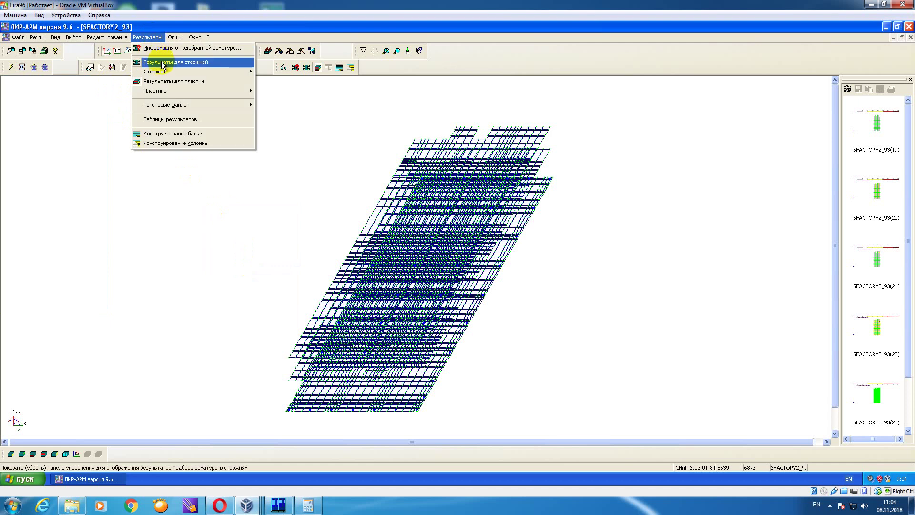
click(12, 454)
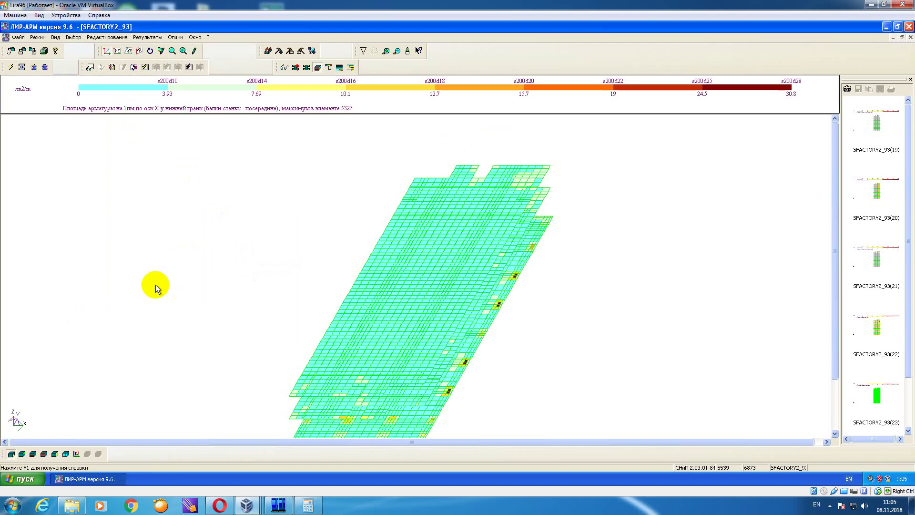
click(22, 454)
click(44, 454)
click(55, 454)
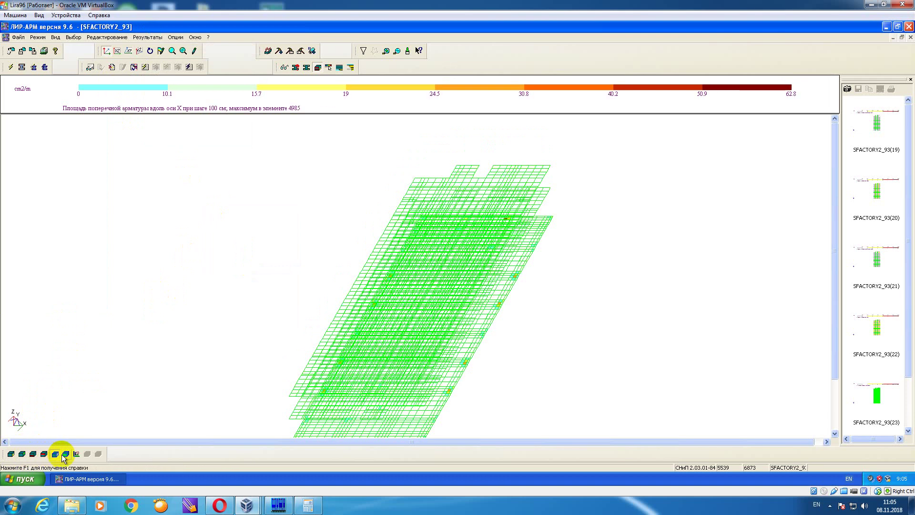
click(66, 454)
click(11, 454)
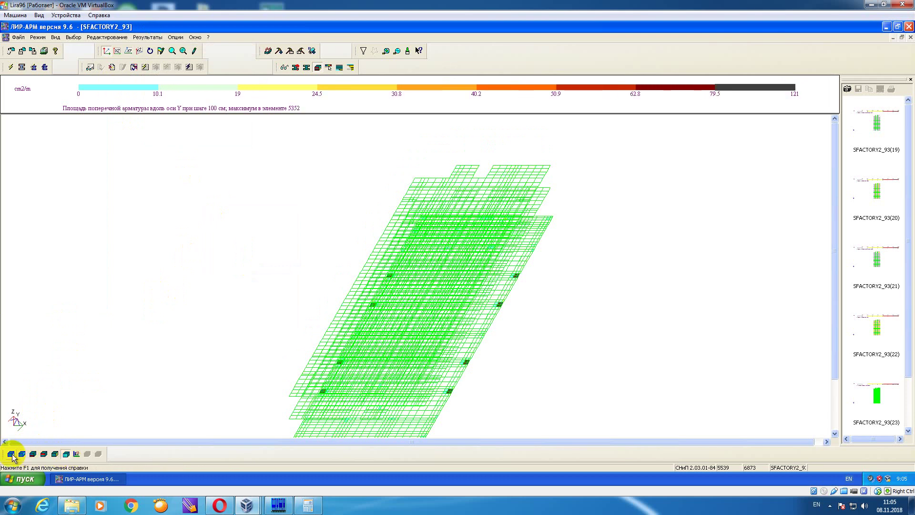
- Select the plates with stiffness 15. Пластина H 12 and isolate them as a fragment
click(367, 54)
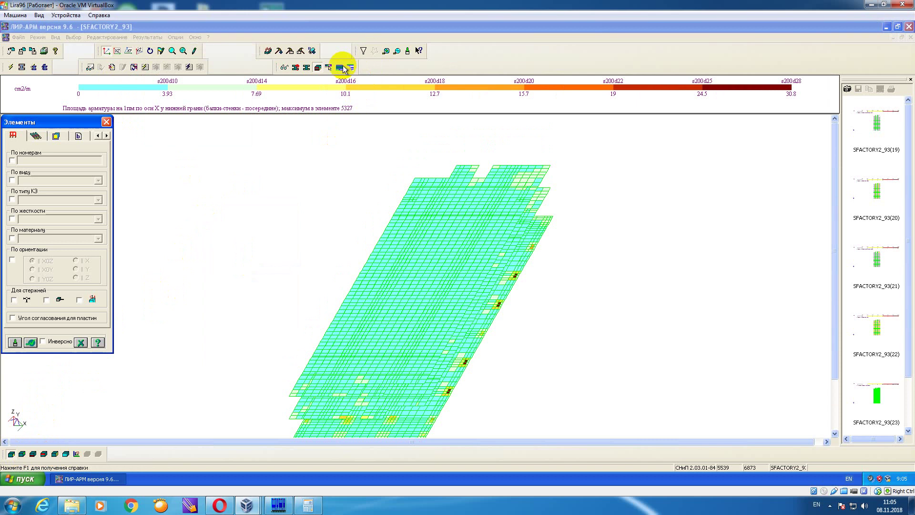
click(12, 218)
click(98, 219)
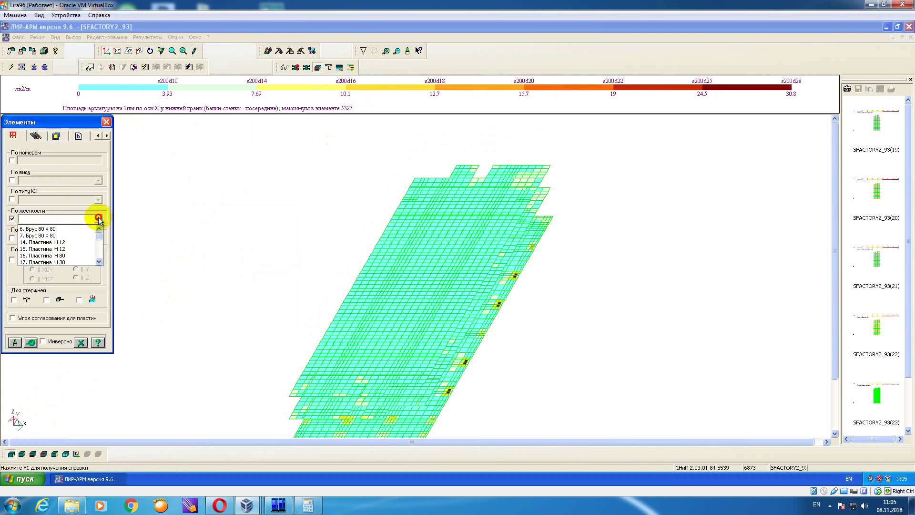
click(72, 257)
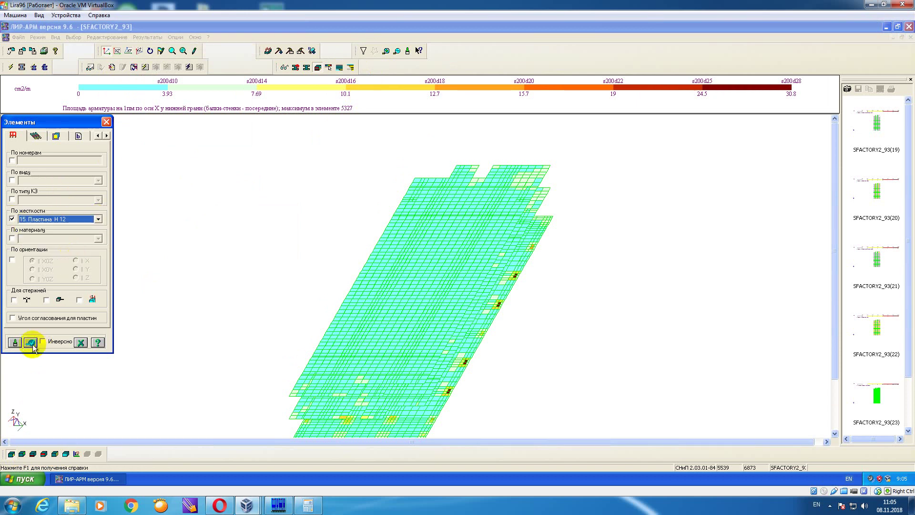
click(31, 343)
right_click(205, 210)
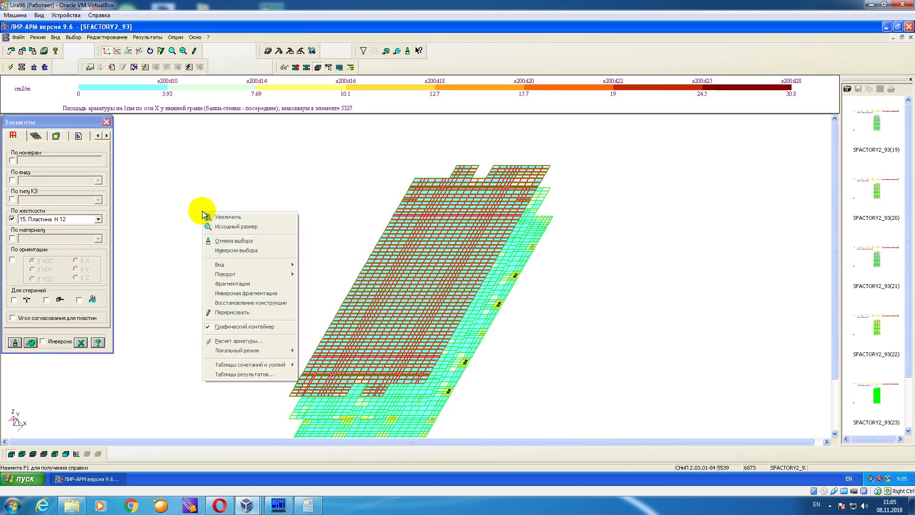
click(249, 284)
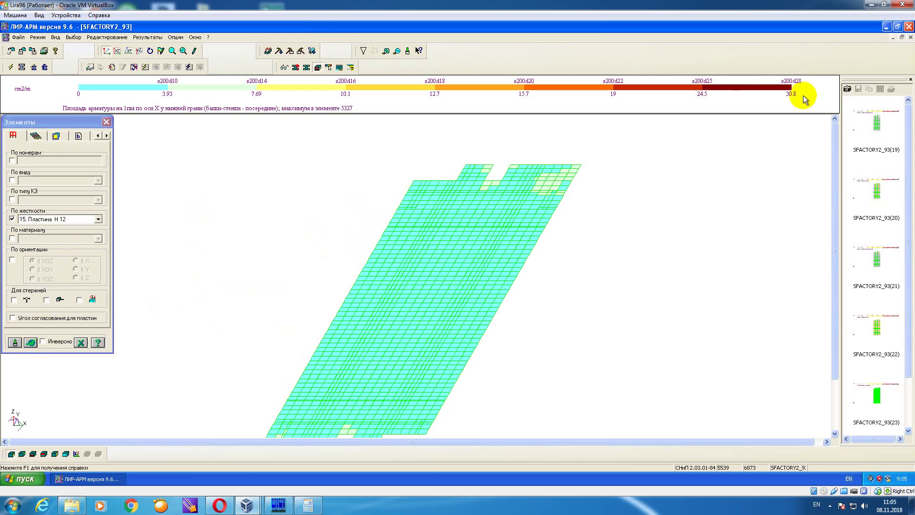
- Delete the old images SFACTORY2_93(19) through SFACTORY2_93(24) from the graphic container
click(897, 123)
scroll(888, 347, down, 1)
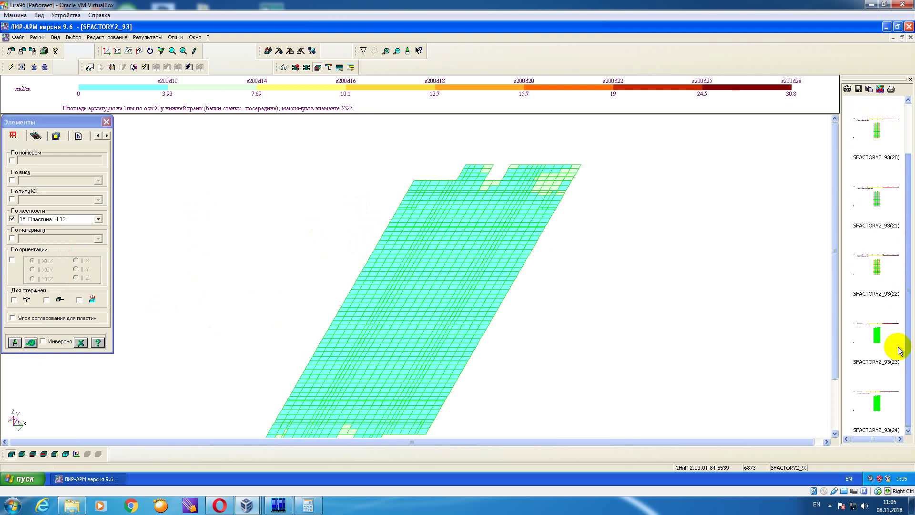
shift+click(889, 399)
click(881, 89)
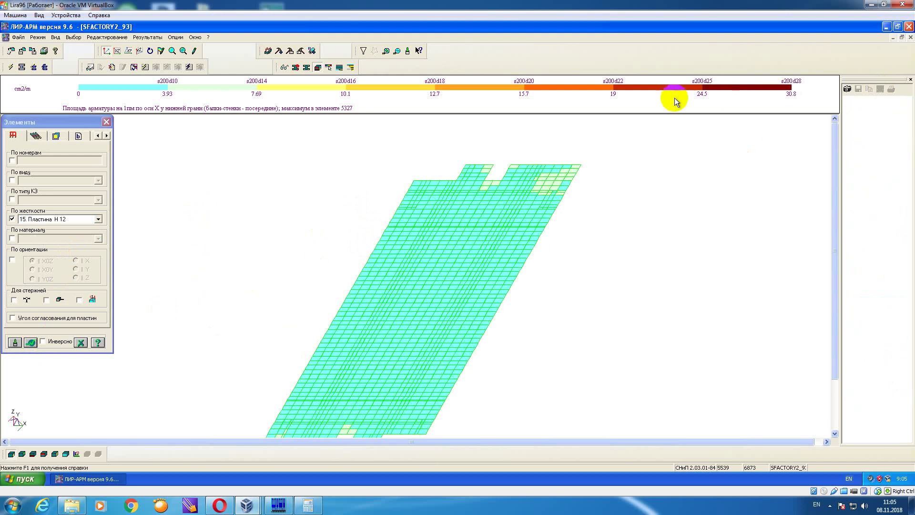
- Show the H 12 plate in plan view and capture its lower-face and upper-face X-axis reinforcement maps into the graphic container
click(129, 51)
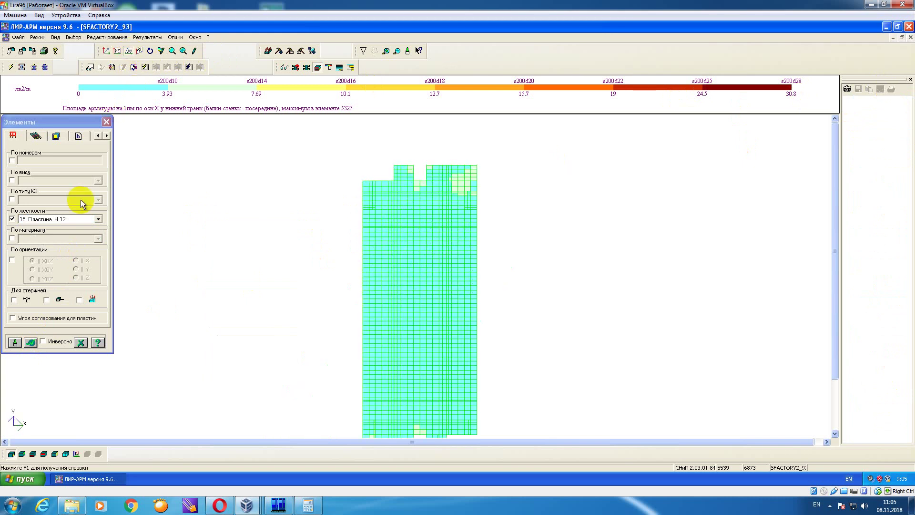
click(107, 122)
click(22, 454)
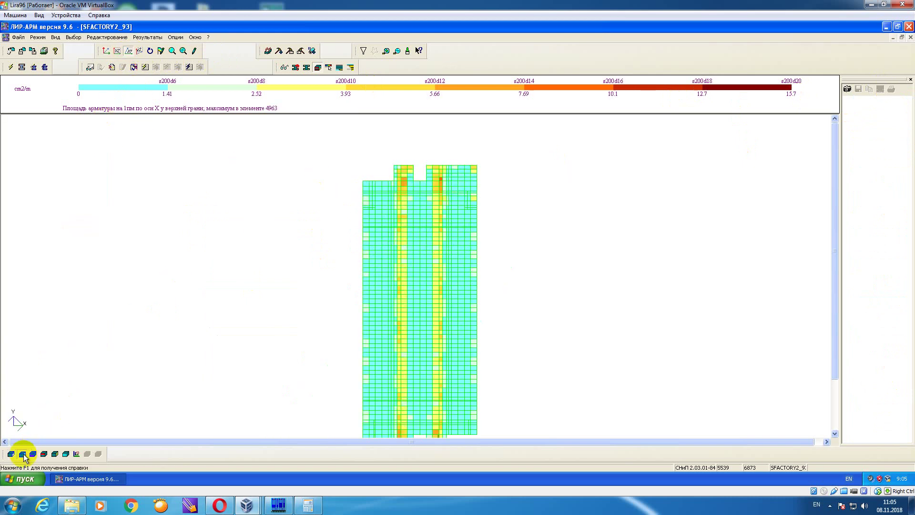
click(11, 454)
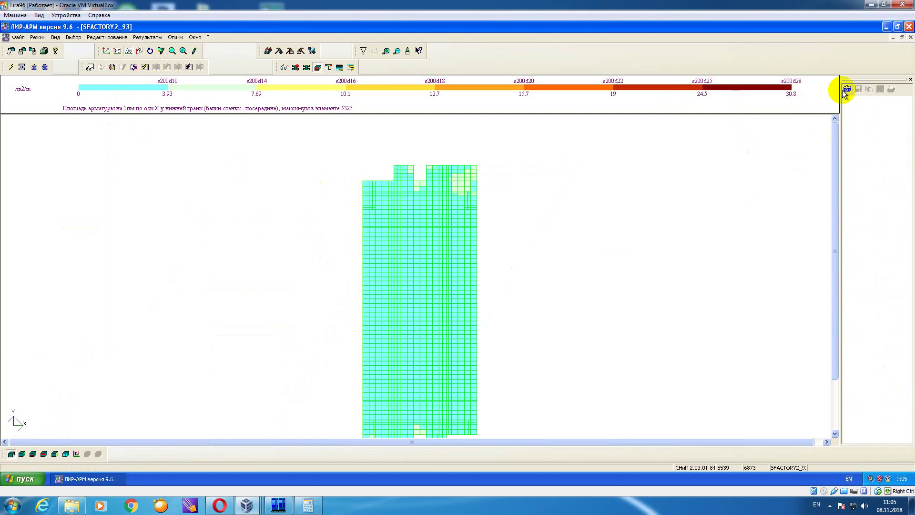
click(22, 454)
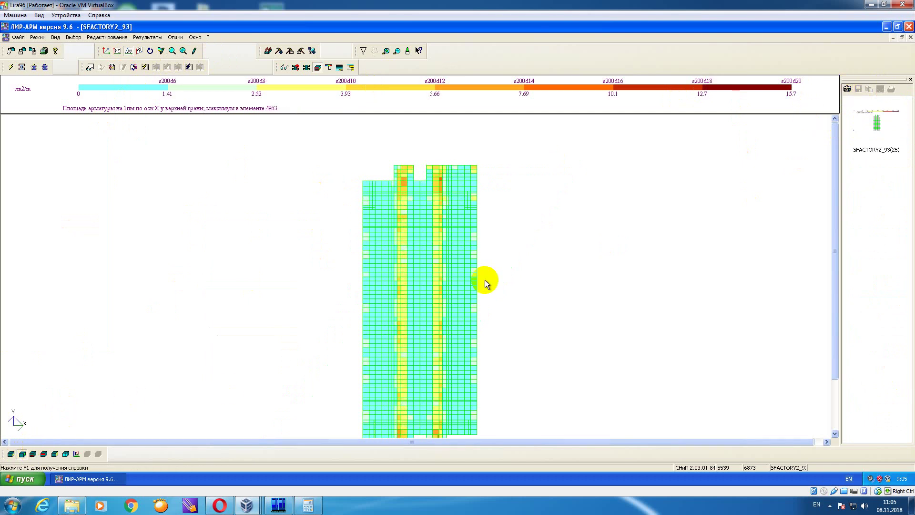
click(847, 89)
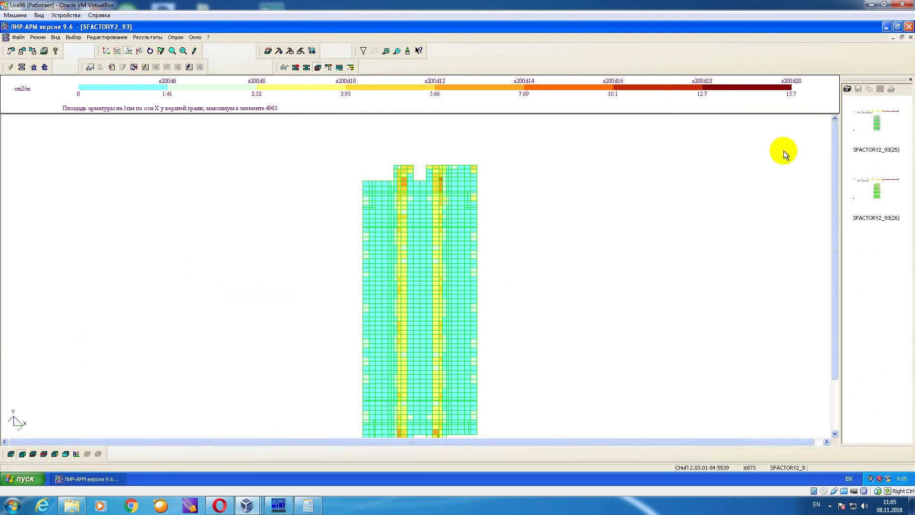
- Capture the plate's lower-face and upper-face Y-axis reinforcement maps and the transverse reinforcement map along X
click(33, 454)
click(847, 89)
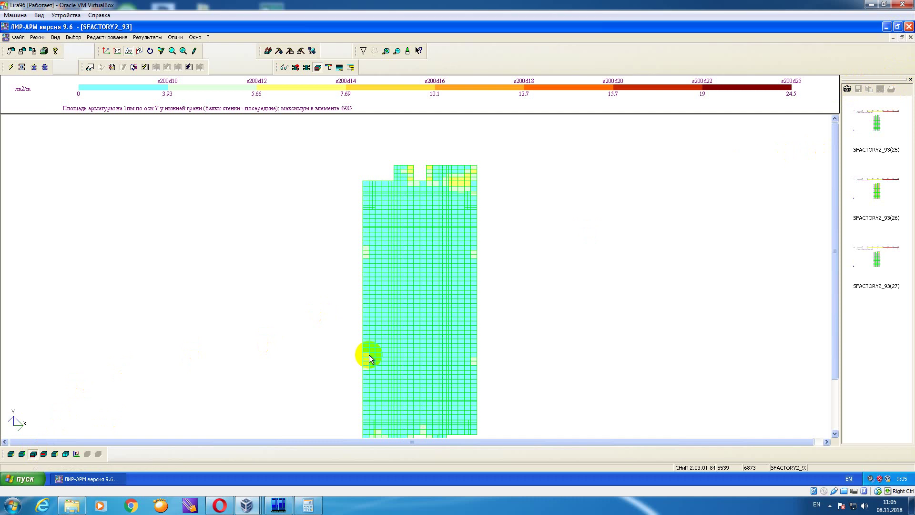
click(44, 454)
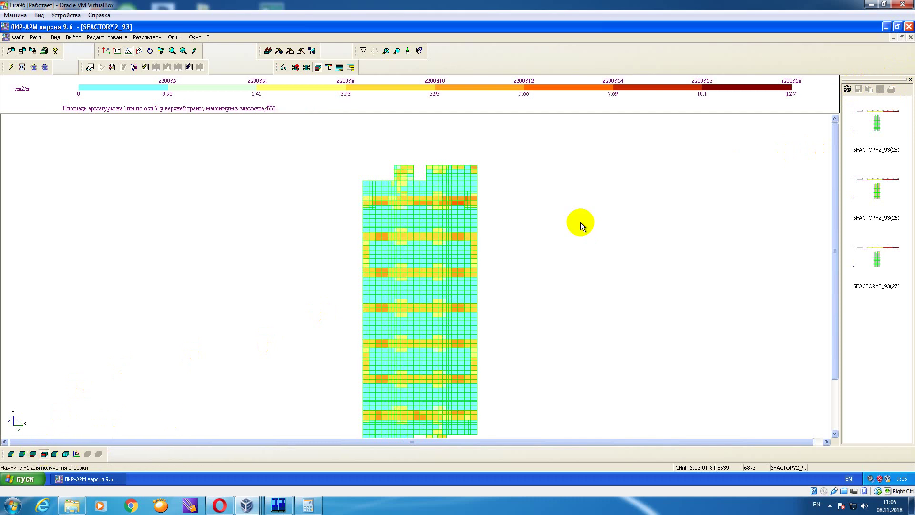
click(848, 89)
click(56, 454)
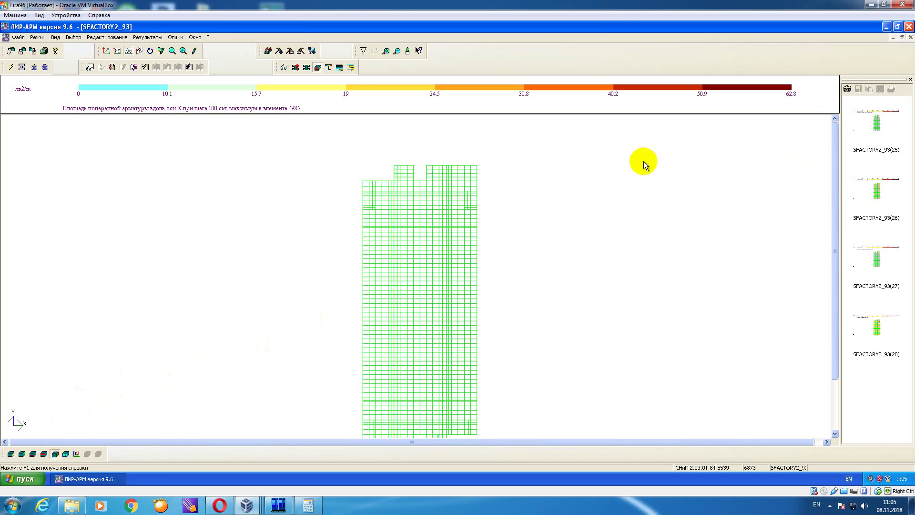
click(847, 89)
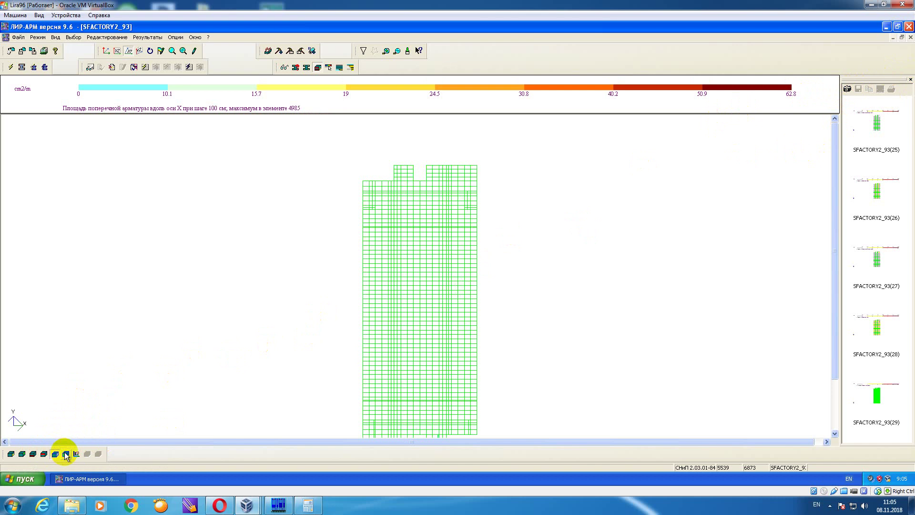
- Capture the transverse reinforcement map along Y, and save images SFACTORY2_93(25) through SFACTORY2_93(30) as BMP files in folder 12f3
click(67, 454)
click(848, 89)
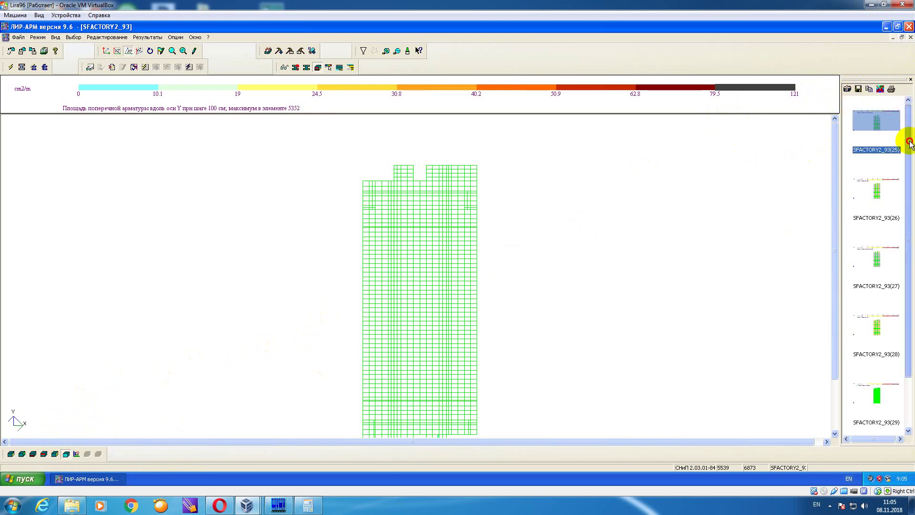
scroll(878, 321, down, 2)
click(878, 395)
shift+click(872, 135)
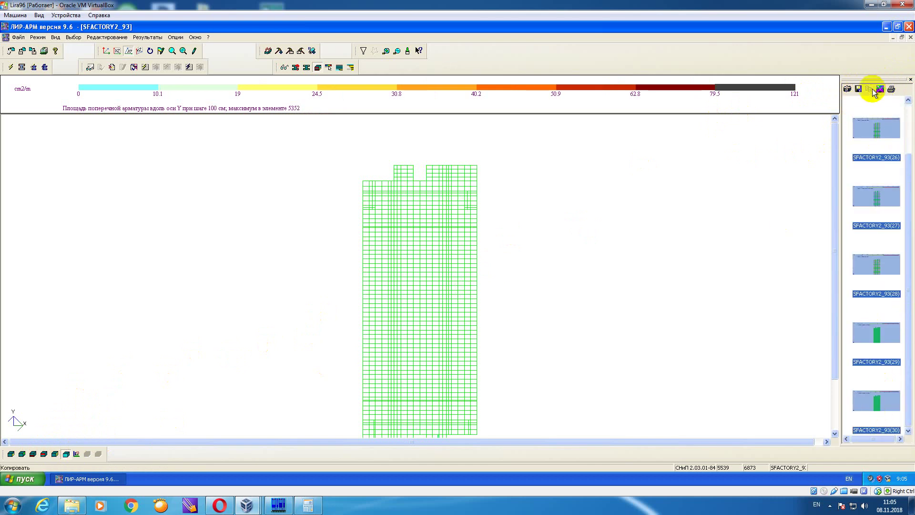
click(858, 90)
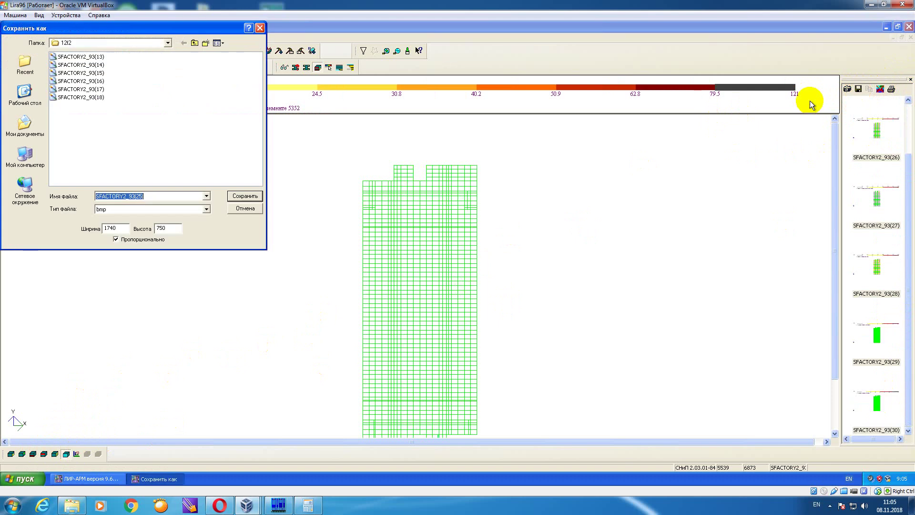
click(195, 44)
double_click(64, 64)
click(246, 196)
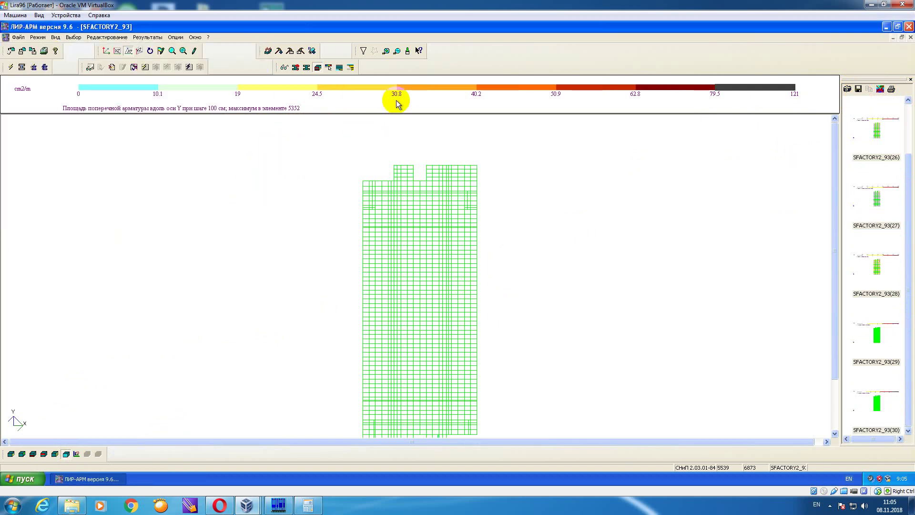
- Select all plate elements of the isolated H 12 fragment
click(397, 50)
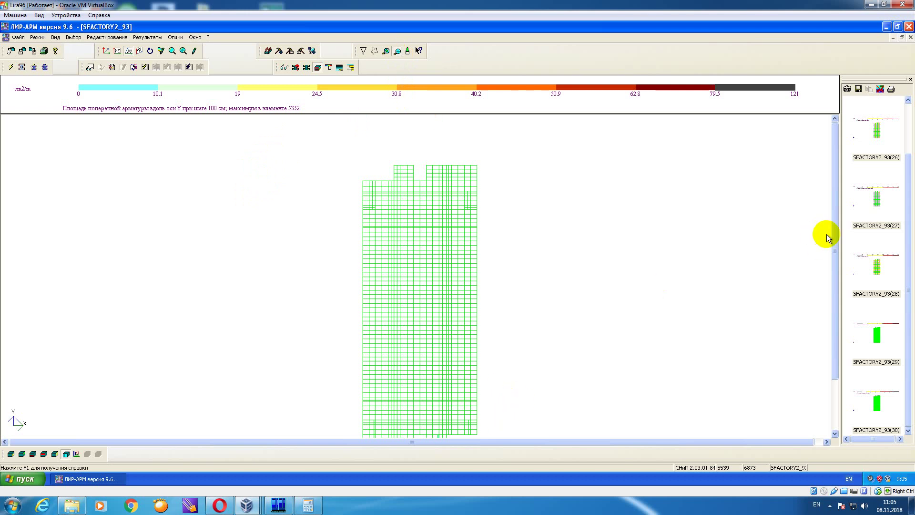
drag(834, 239, 834, 255)
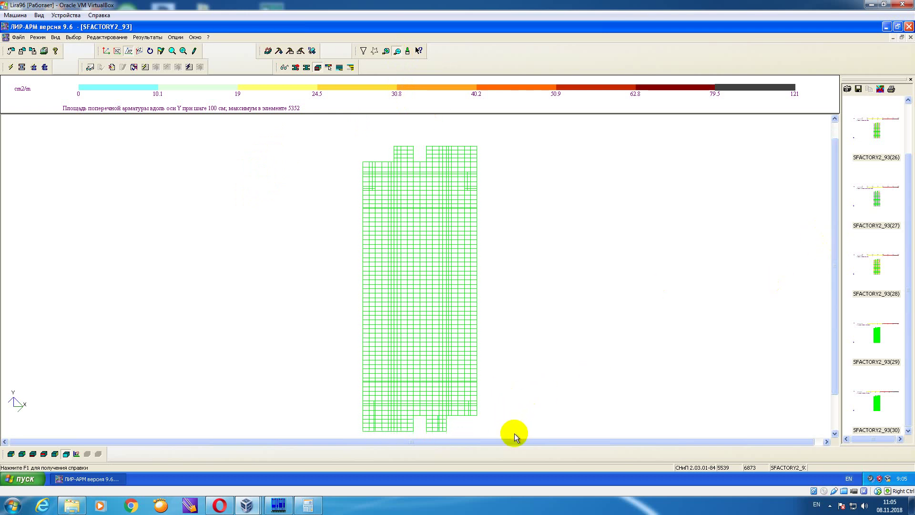
drag(514, 435, 314, 128)
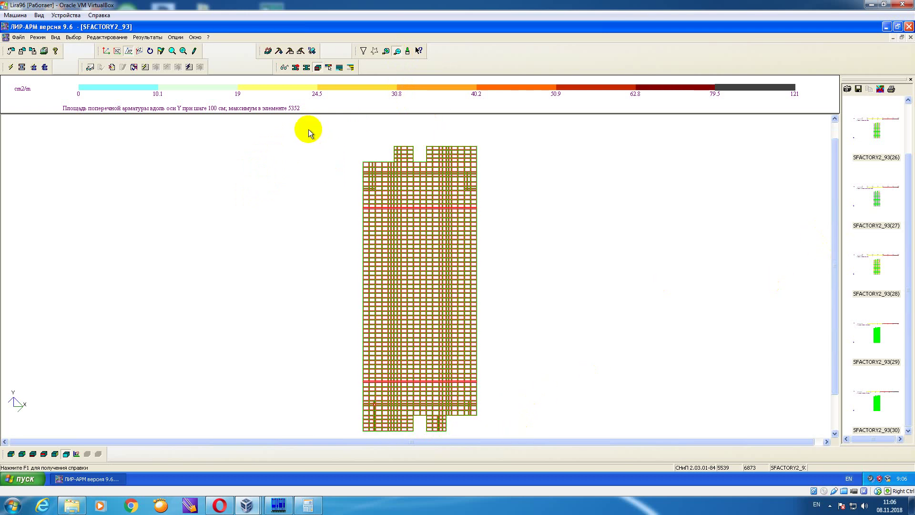
- Generate the interactive plate results table for the selected elements and save it for Excel as 12f3.xls in folder 12f3
click(154, 41)
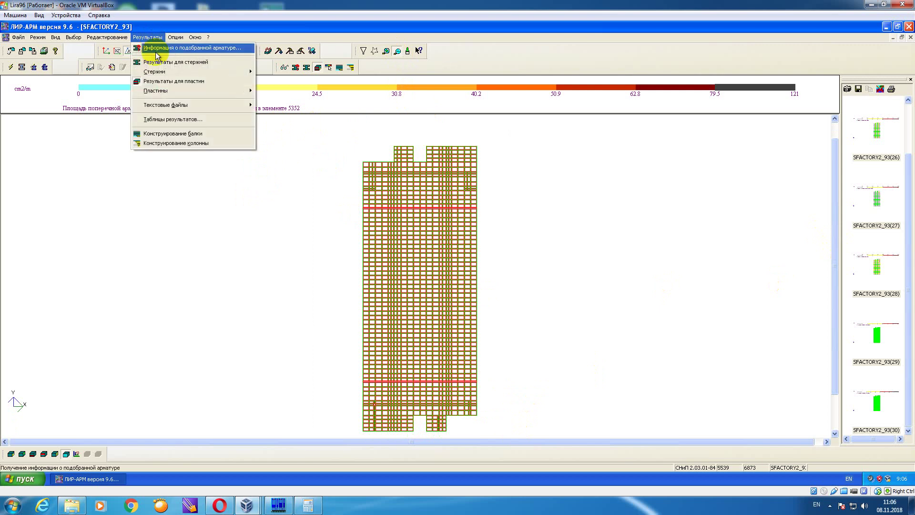
click(174, 117)
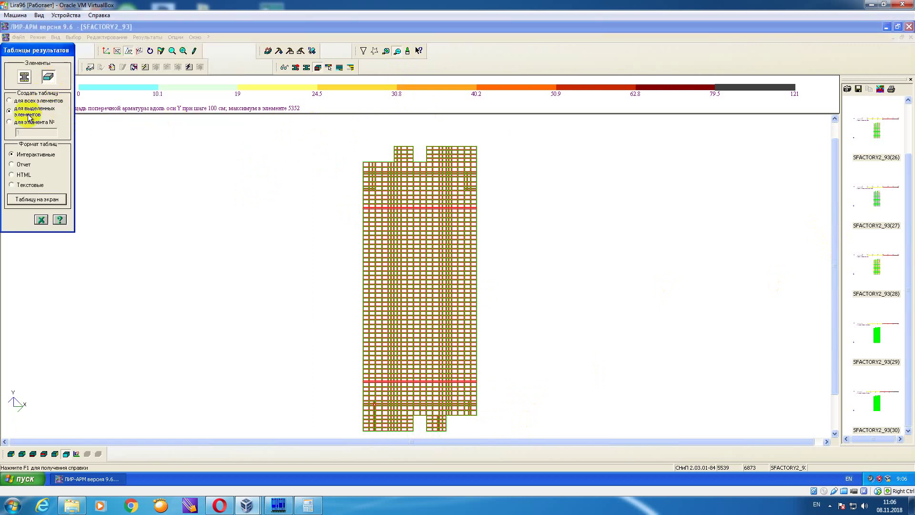
click(37, 199)
click(10, 39)
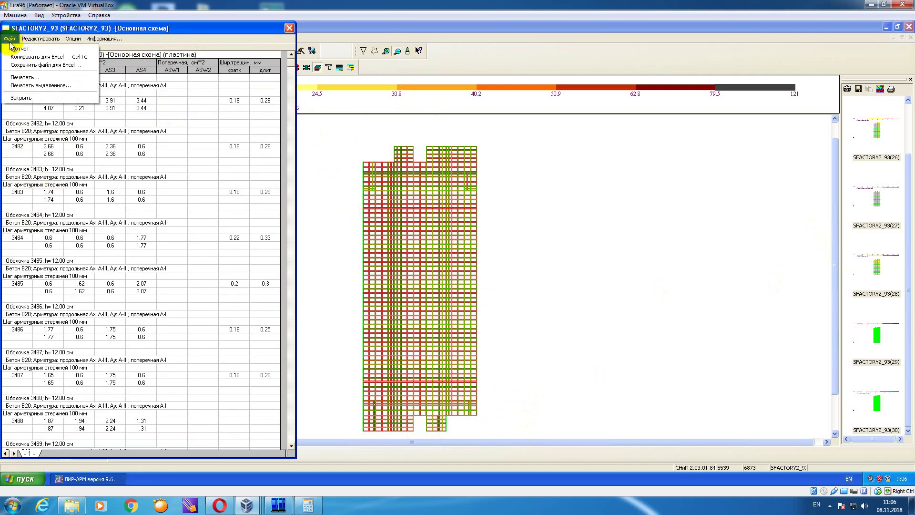
click(29, 64)
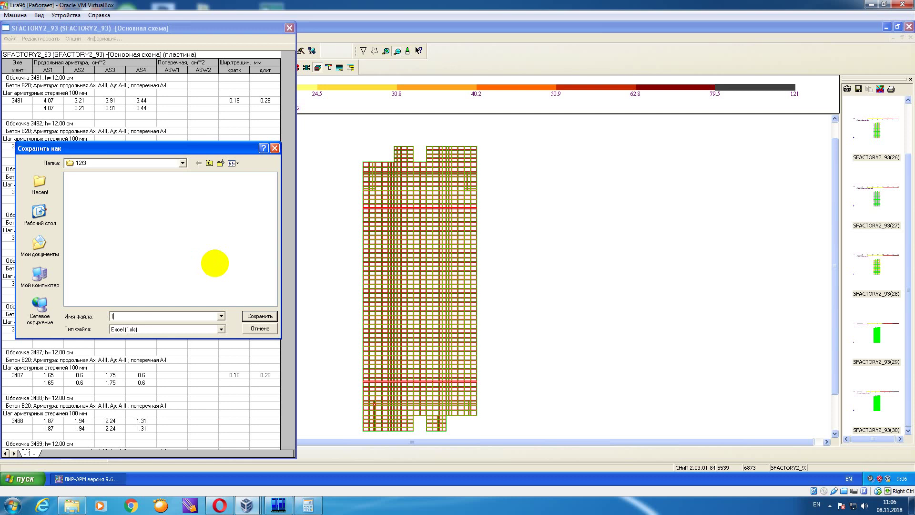
click(268, 317)
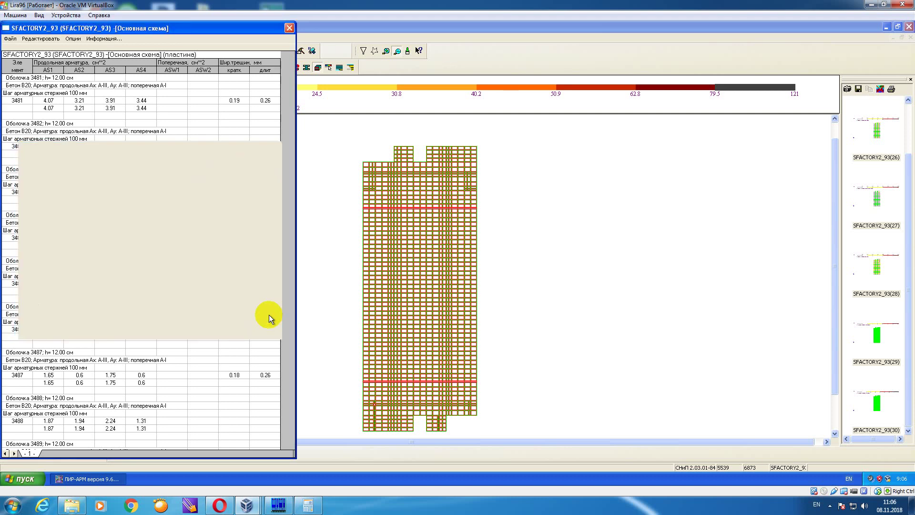
click(289, 28)
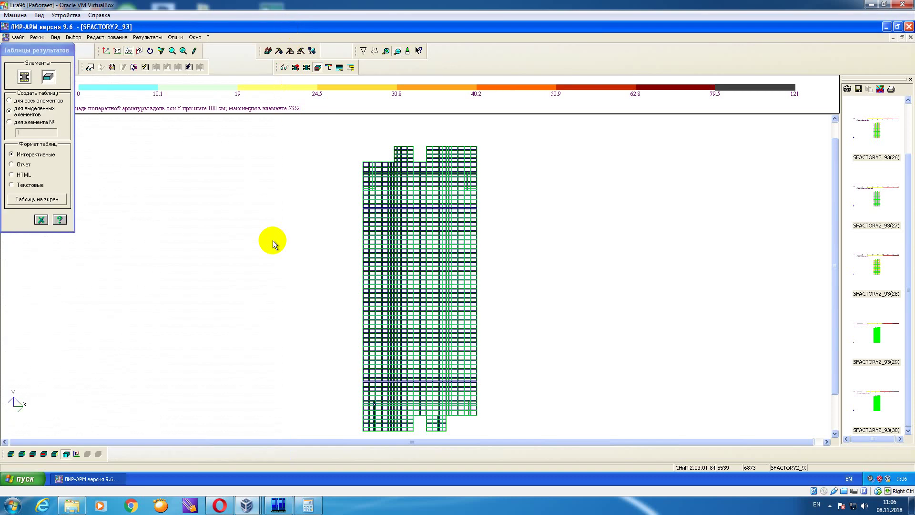
- Switch to Far Manager and examine the exported files in the 12f3, 12f2, 80x80, 80 and 30 folders
click(277, 503)
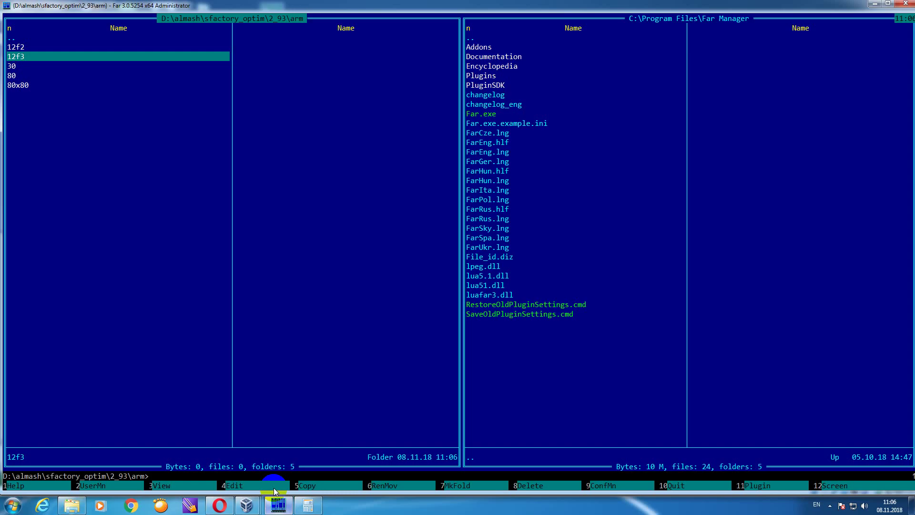
double_click(39, 56)
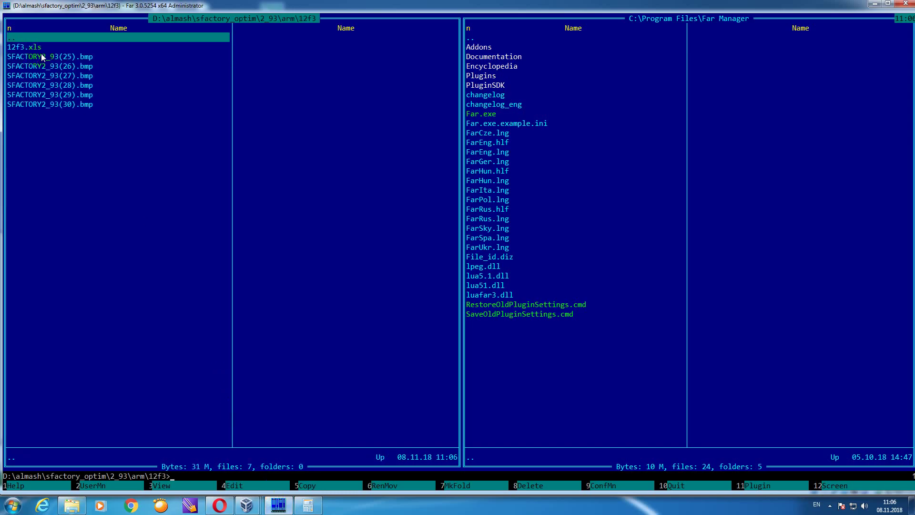
double_click(55, 35)
key(Up)
key(Return)
key(Return)
key(Down)
key(Down)
key(Down)
key(Down)
key(Return)
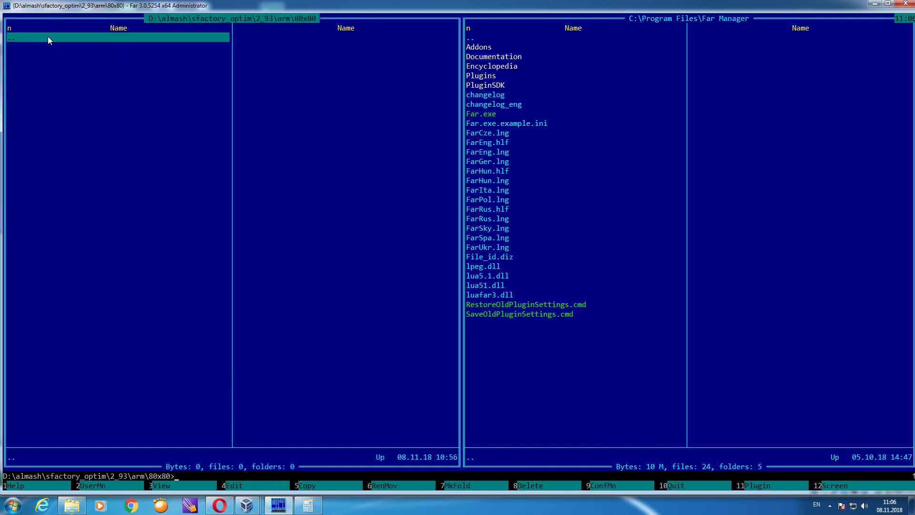
key(Return)
key(Up)
key(Return)
key(Return)
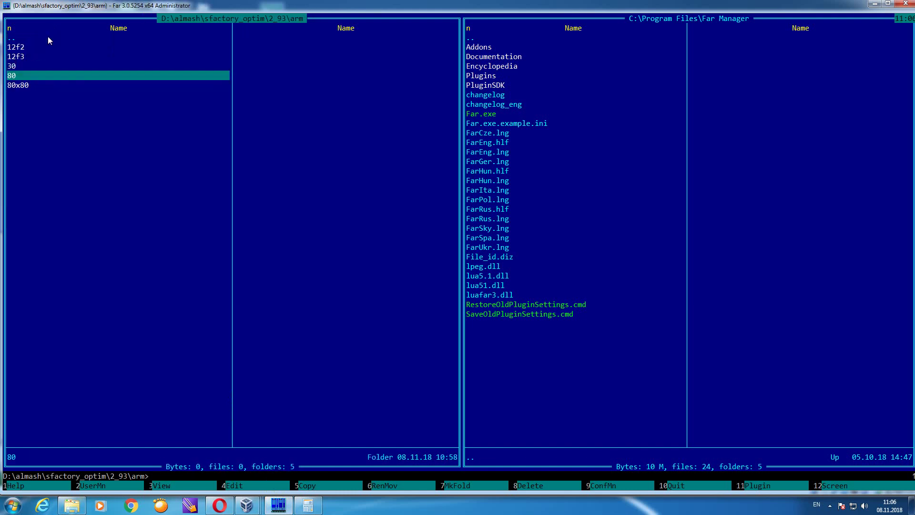
key(Up)
key(Return)
key(Return)
key(Up)
key(Up)
key(Return)
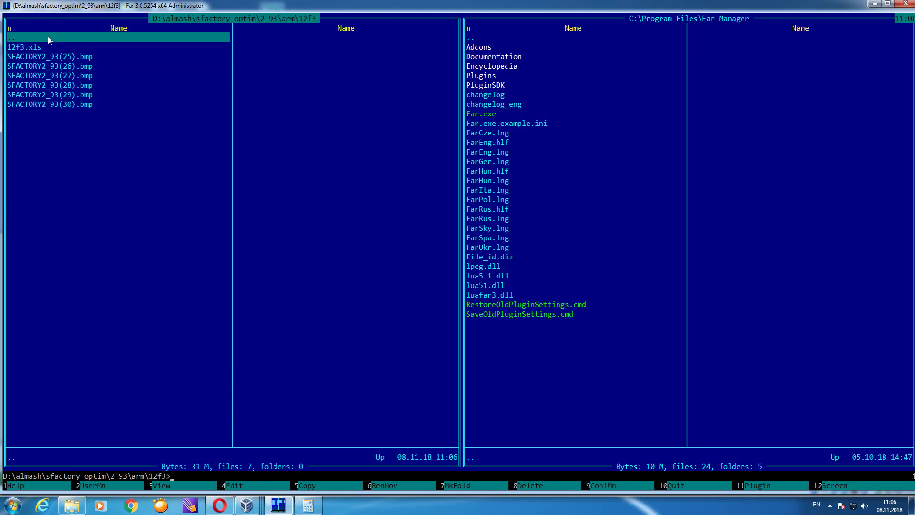
- Open 12f2.xls in Excel, export it as comma-delimited CSV file 12f2 in folder 12f2, and close the workbook
key(Down)
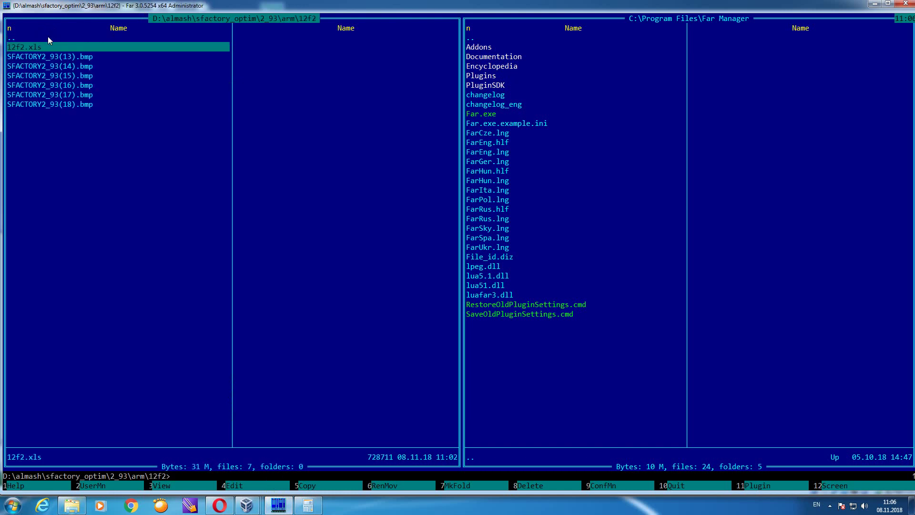
key(Return)
click(13, 22)
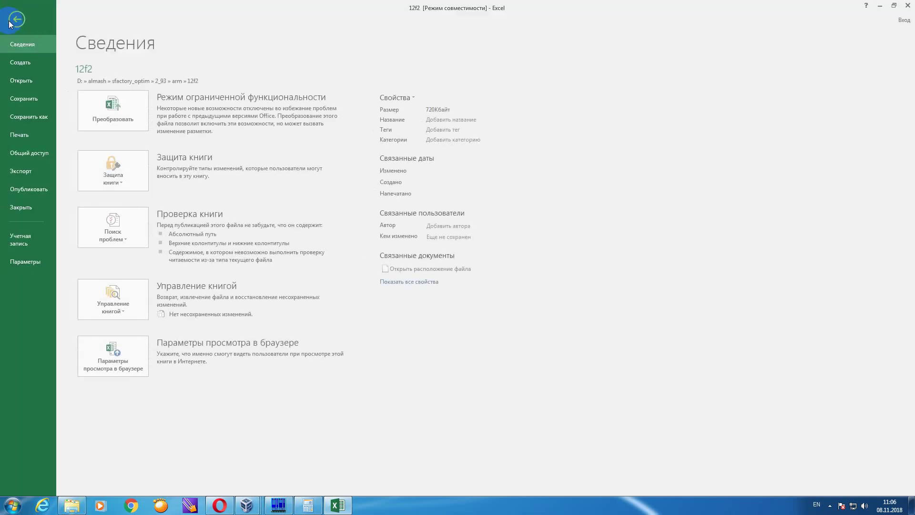
click(23, 171)
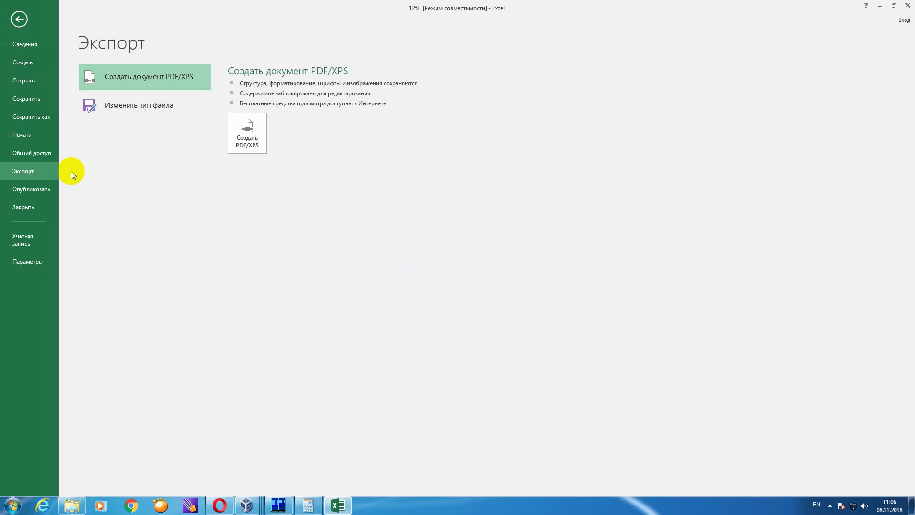
click(119, 109)
click(380, 199)
double_click(381, 199)
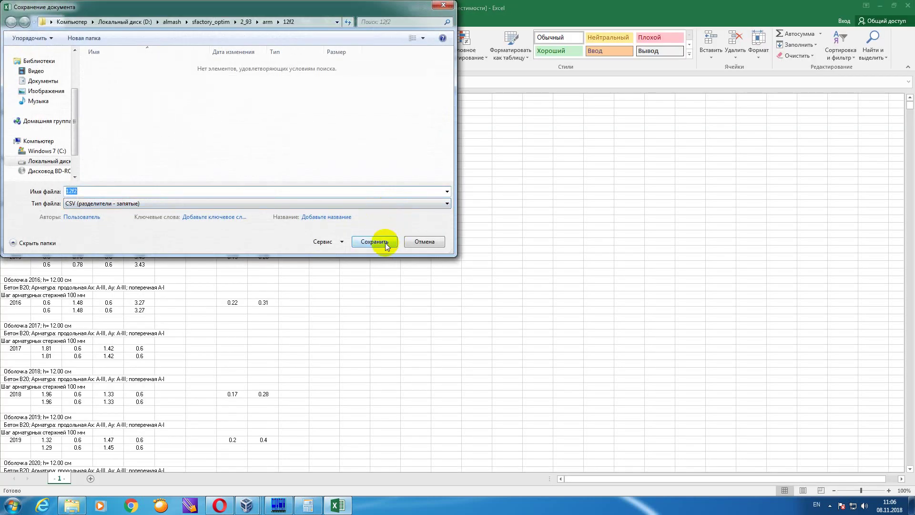
click(374, 242)
click(407, 282)
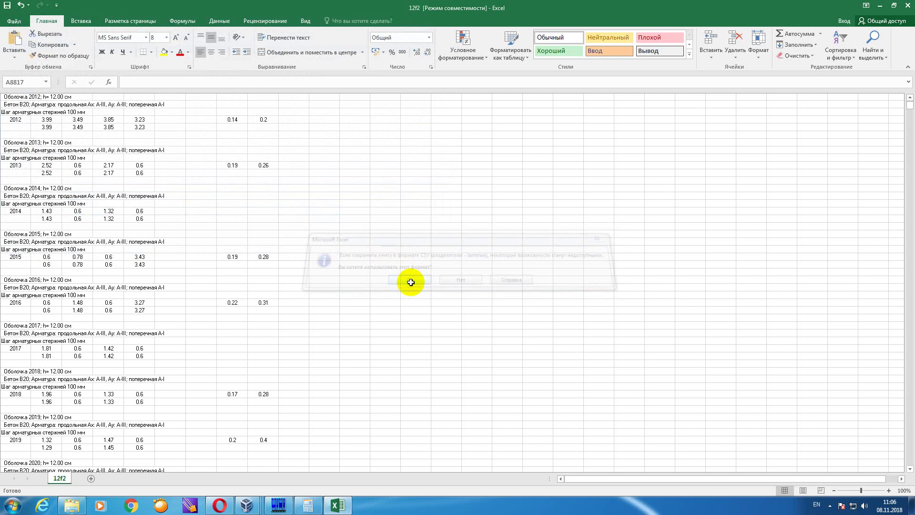
click(908, 7)
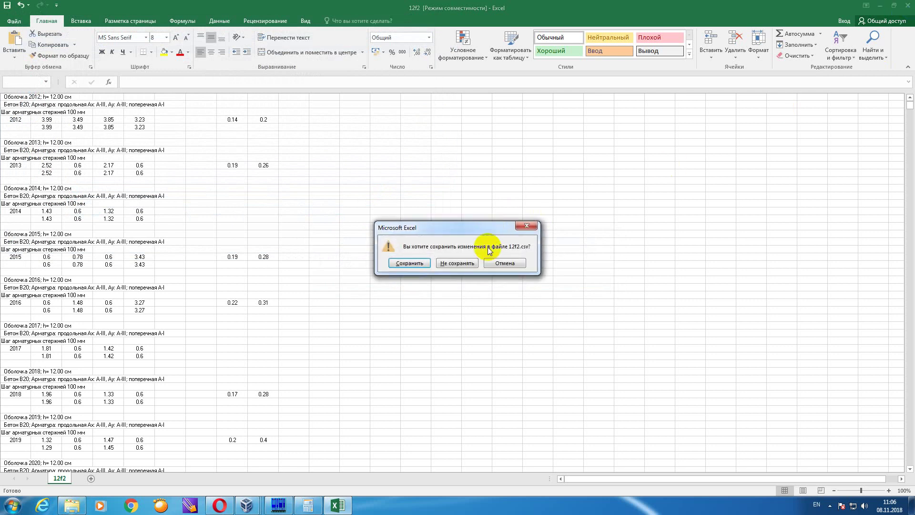
click(459, 261)
- Open 12f3.xls from folder 12f3 in Excel, export it as comma-delimited CSV file 12f3, and close the workbook
double_click(67, 41)
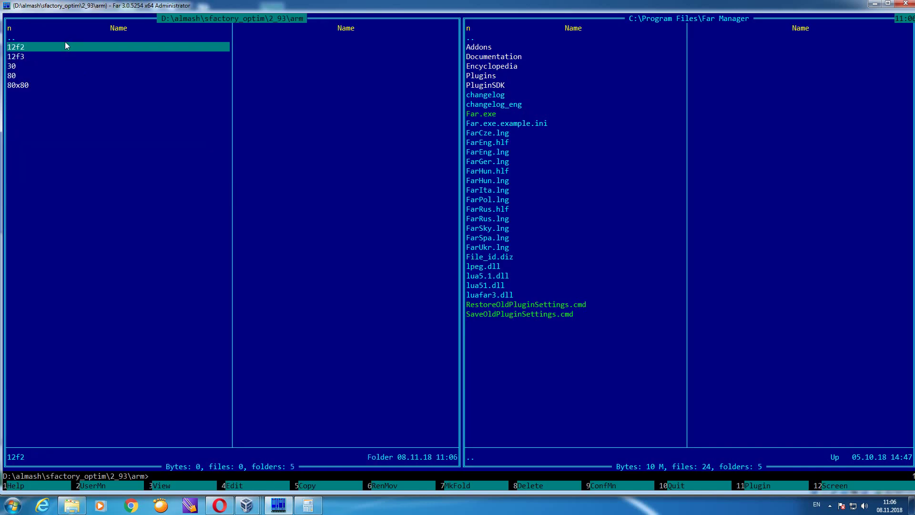
double_click(52, 56)
click(50, 46)
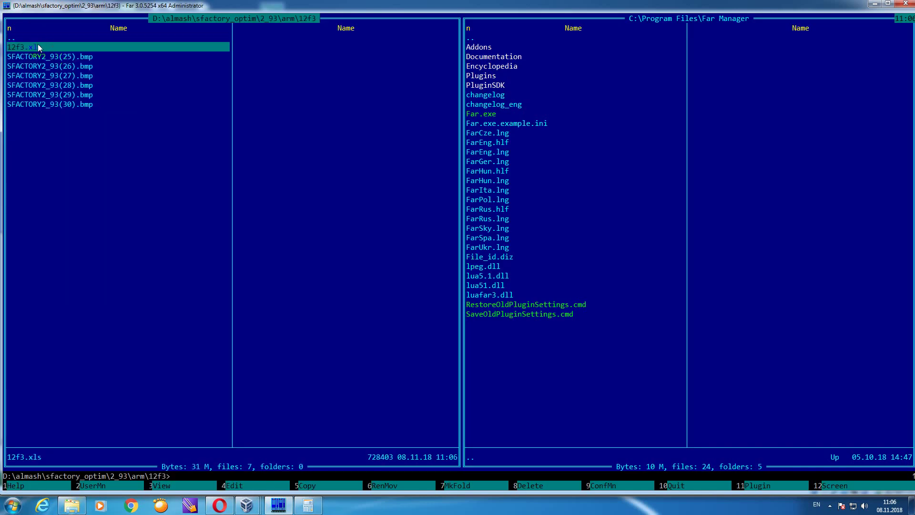
double_click(38, 45)
click(21, 25)
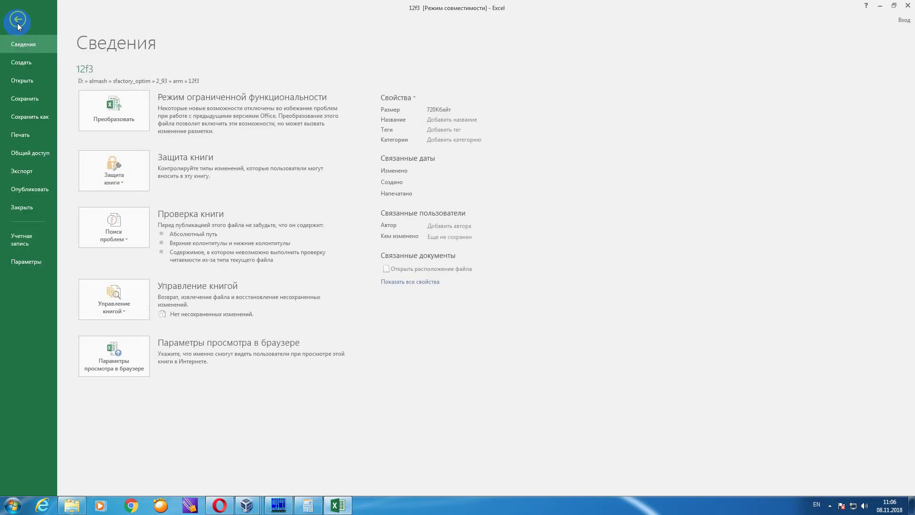
click(37, 172)
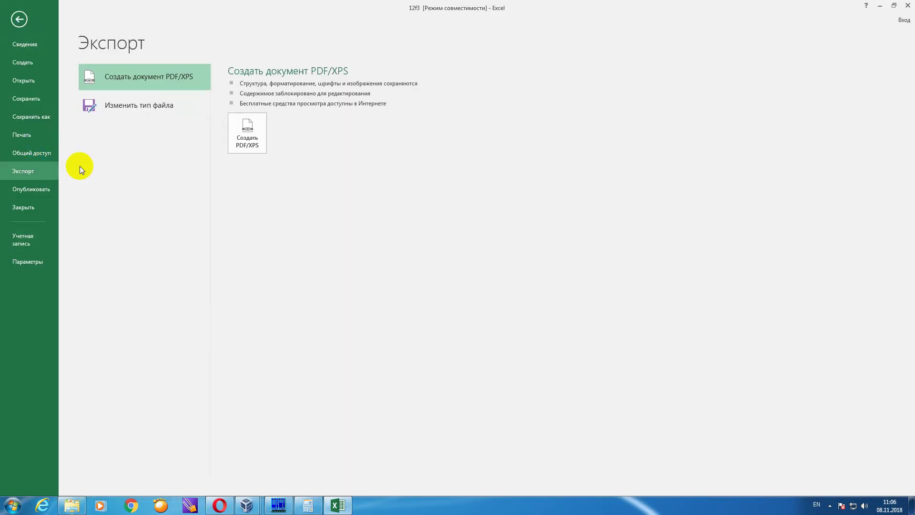
click(132, 106)
double_click(387, 197)
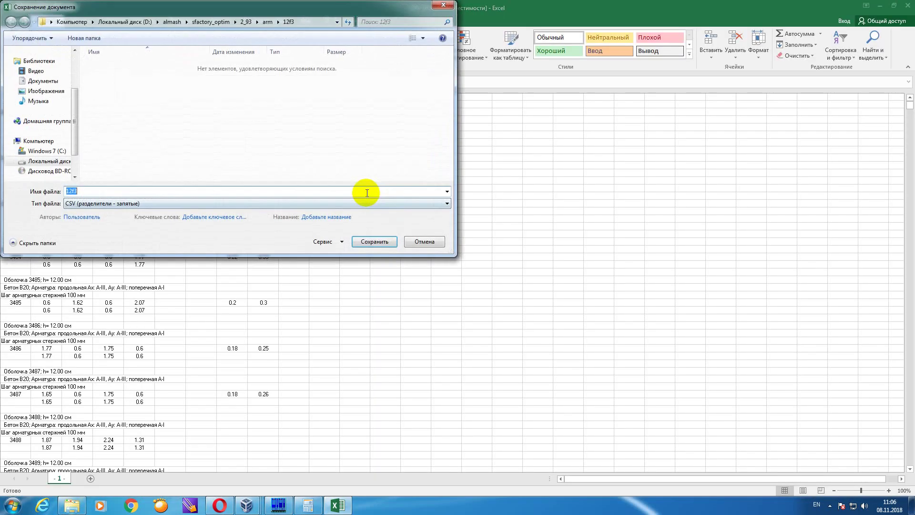
click(387, 242)
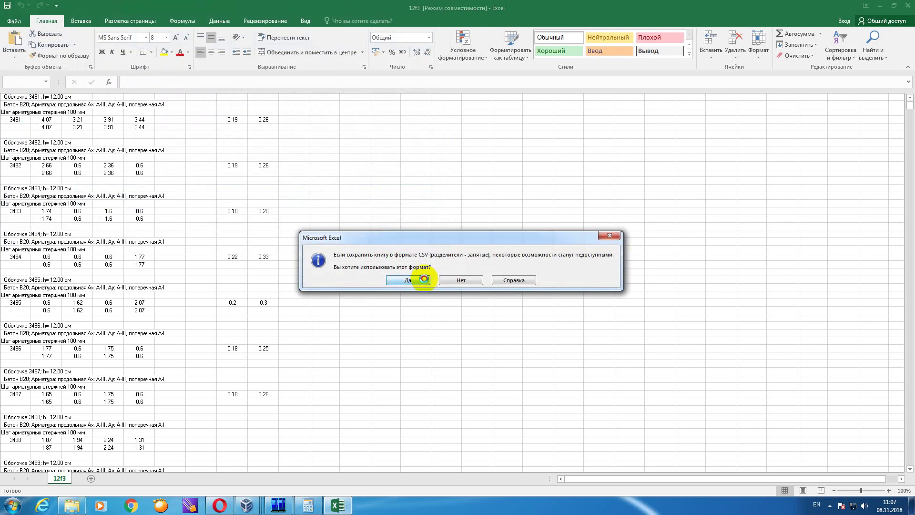
click(416, 283)
click(907, 5)
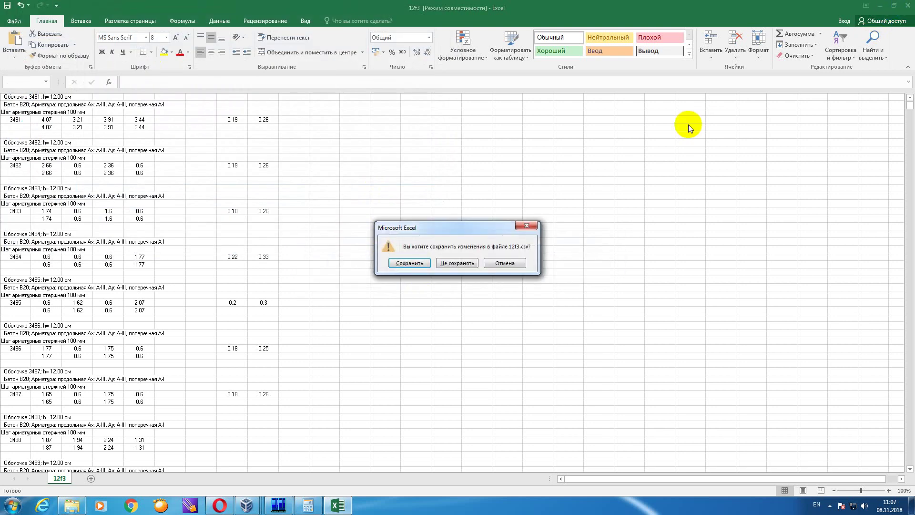
click(491, 261)
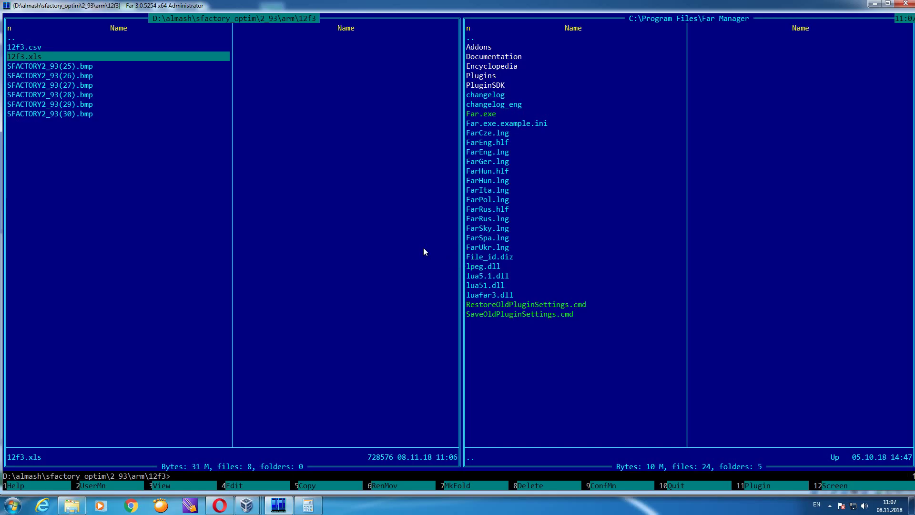
- Check the contents of the 30 and 80 folders, and switch back to ЛИР-АРМ in the virtual machine
double_click(78, 41)
double_click(60, 64)
double_click(60, 42)
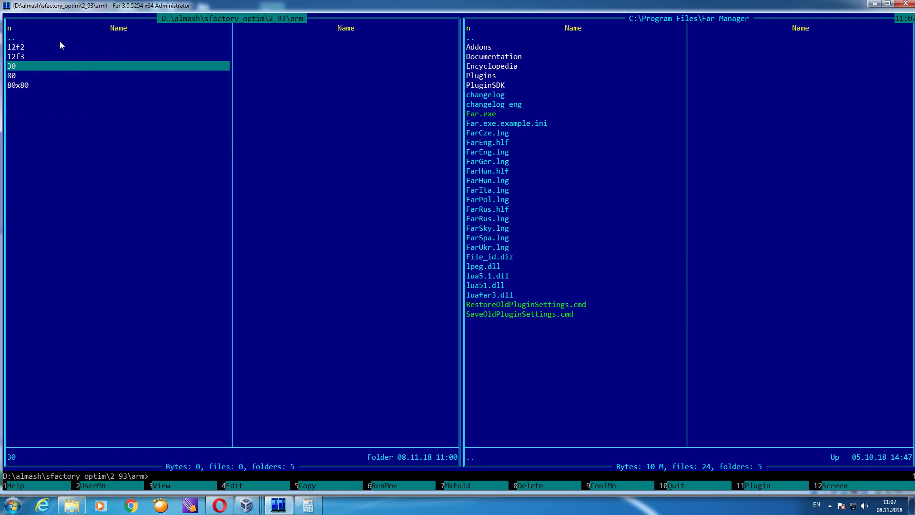
double_click(42, 75)
double_click(57, 38)
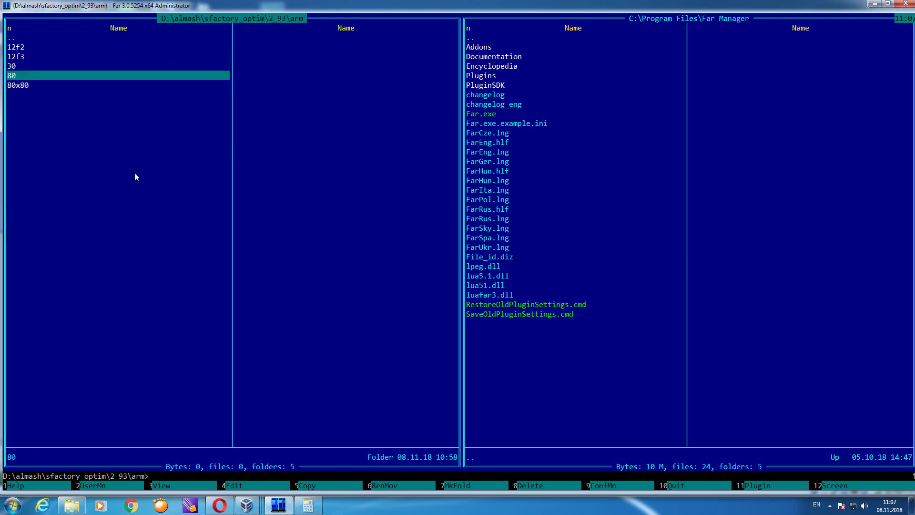
mouse_move(247, 504)
click(341, 460)
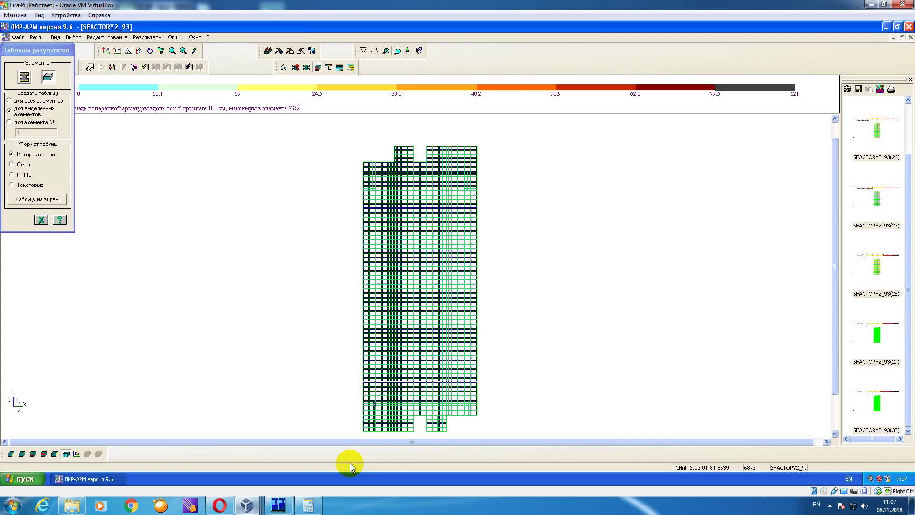
- Restore the full structure from the fragment and delete all captured images from the graphic container
right_click(204, 180)
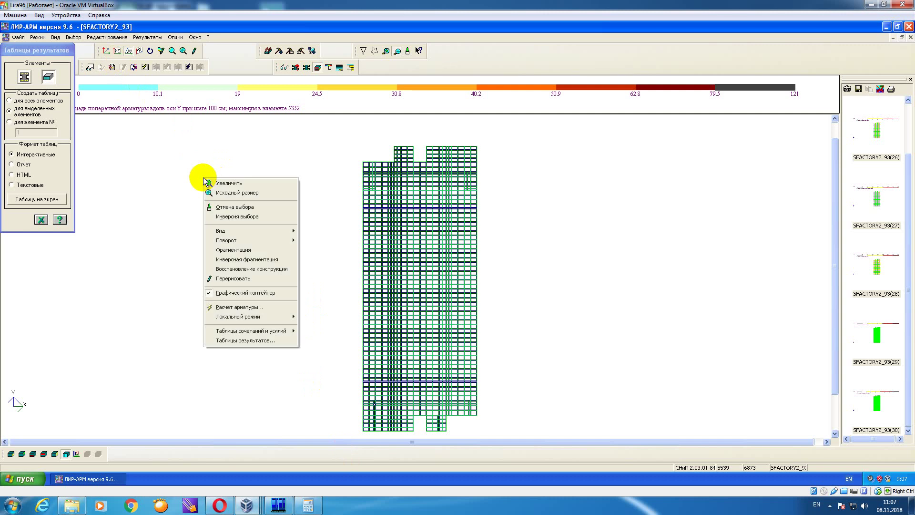
click(275, 269)
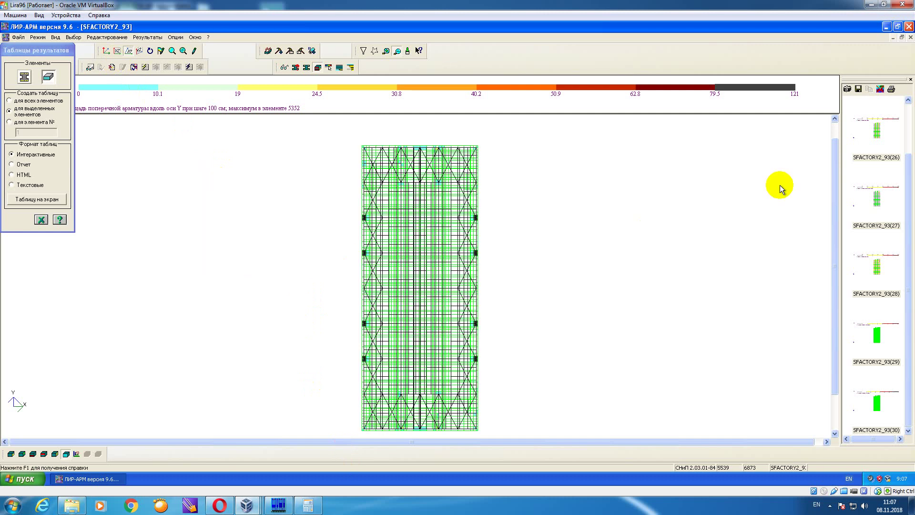
drag(905, 187, 908, 125)
shift+click(887, 394)
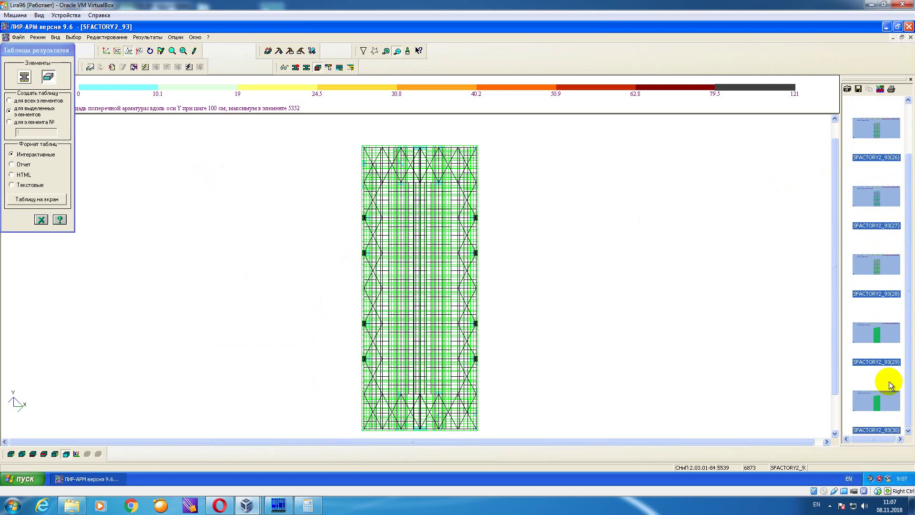
click(881, 90)
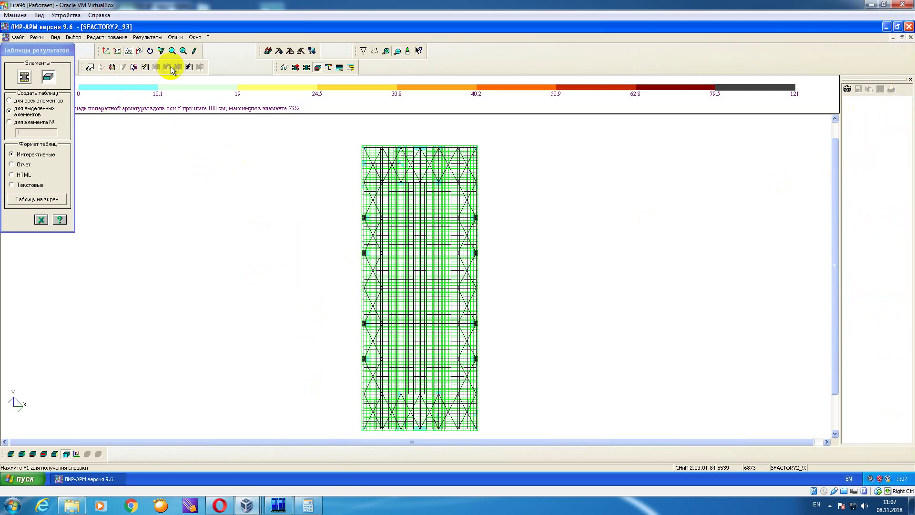
- Select the elements with stiffnesses 6. Брус 80X80 and 7. Брус 80X80, isolate them as a fragment, and show them in isometric view
click(375, 50)
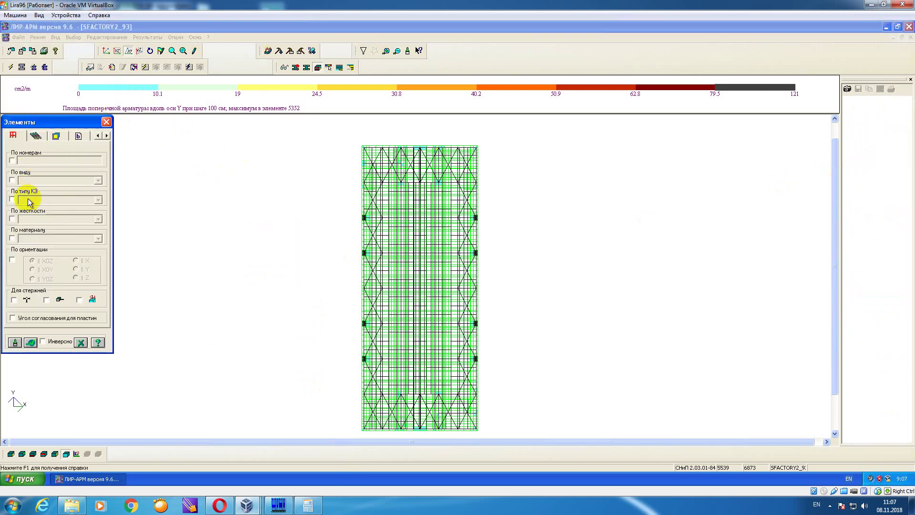
click(98, 219)
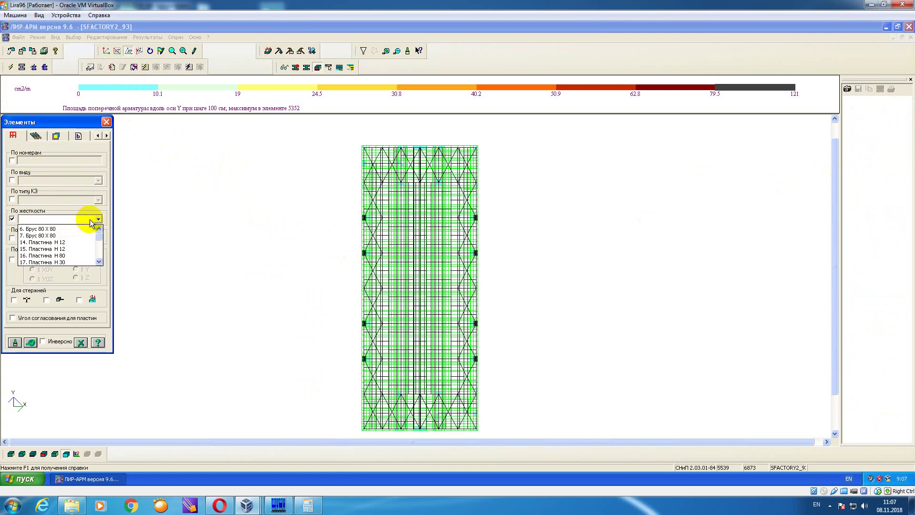
click(83, 229)
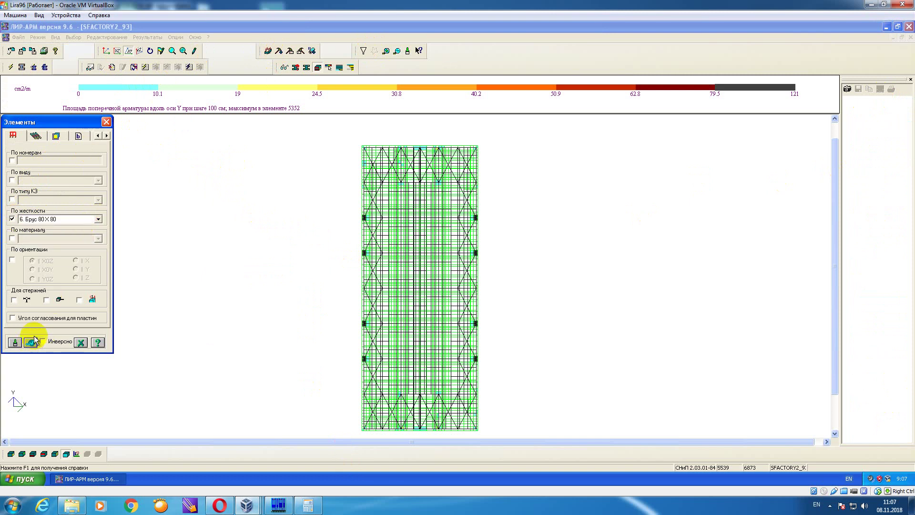
click(98, 220)
click(67, 230)
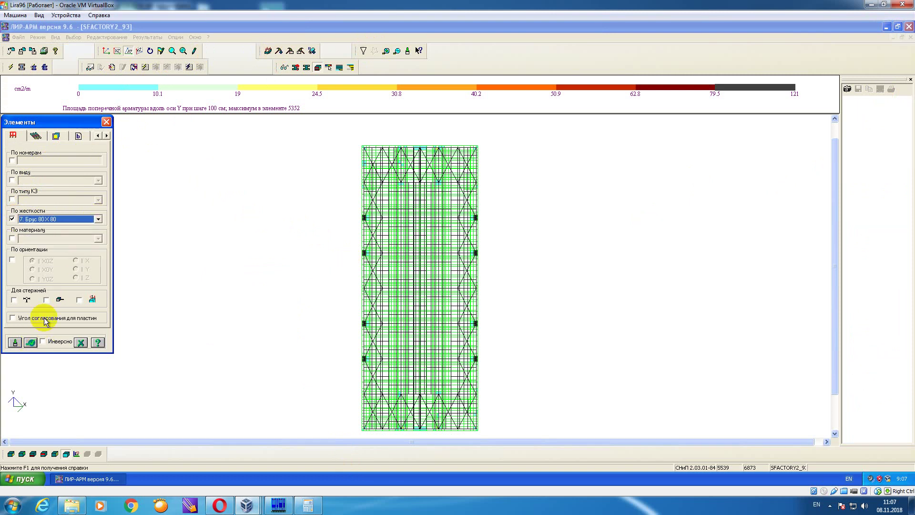
click(30, 342)
right_click(214, 220)
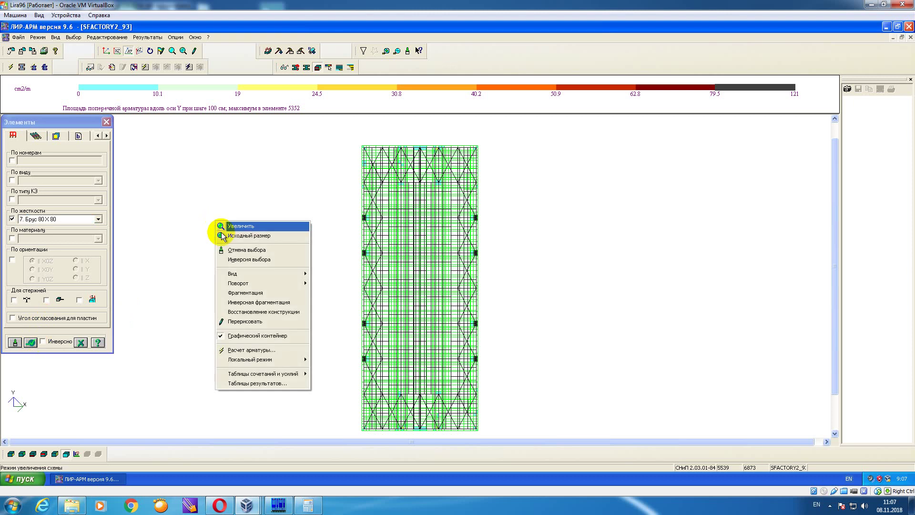
click(240, 293)
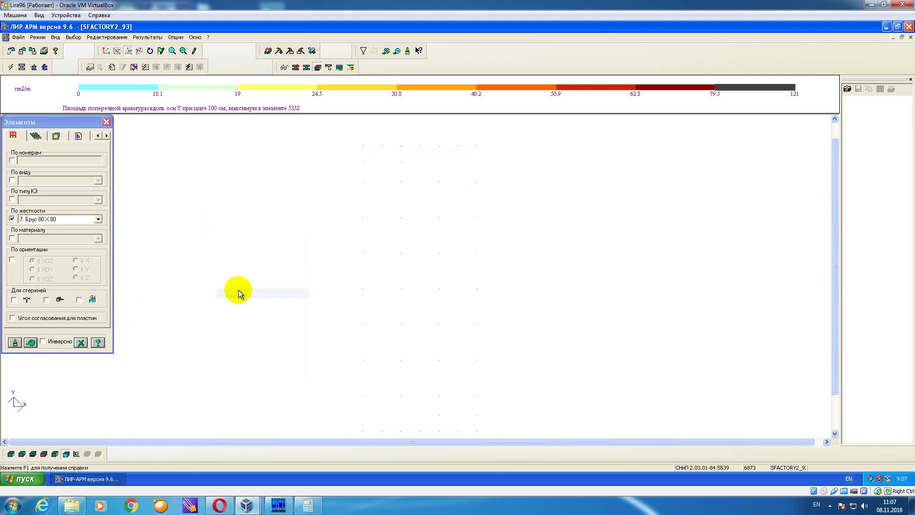
click(106, 122)
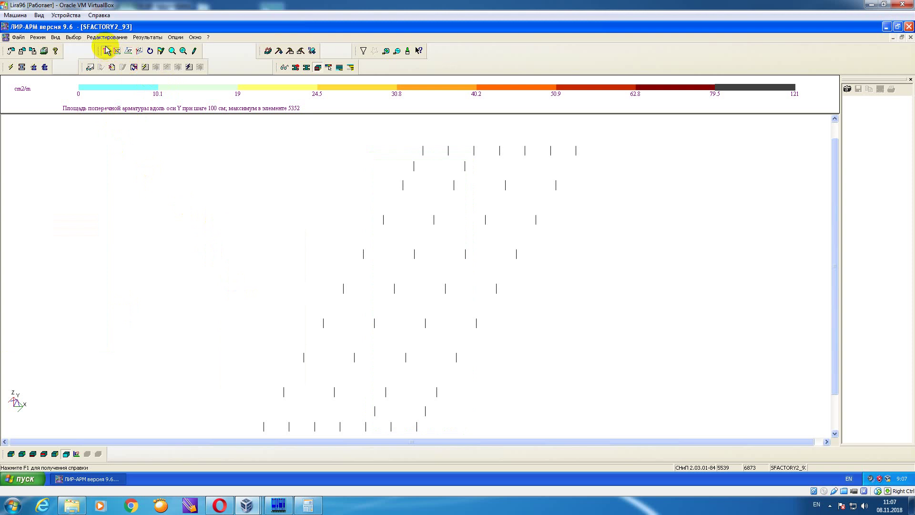
- Switch the display from plate results to the reinforcement results for bars
click(152, 38)
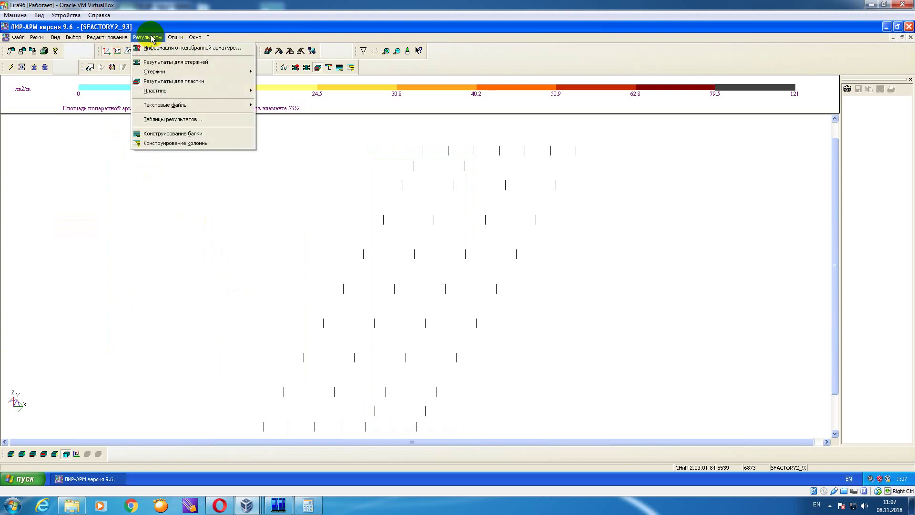
click(158, 62)
click(148, 38)
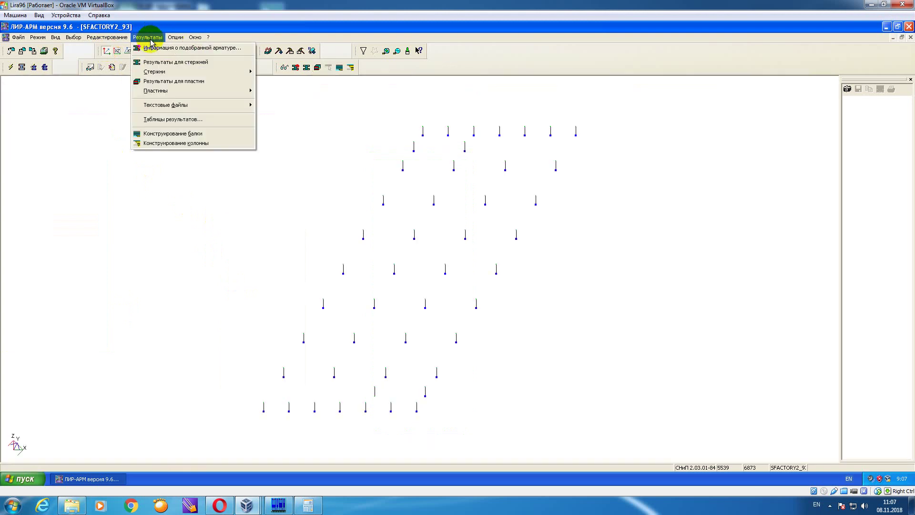
click(158, 62)
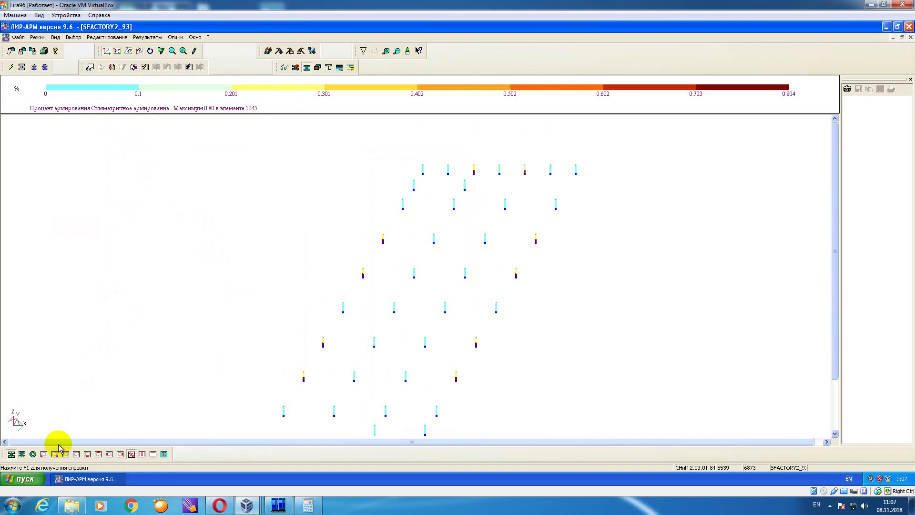
- Display the bar reinforcement area maps AU1, AU2, AU3 and AU4 and add each one to the graphic container
click(44, 454)
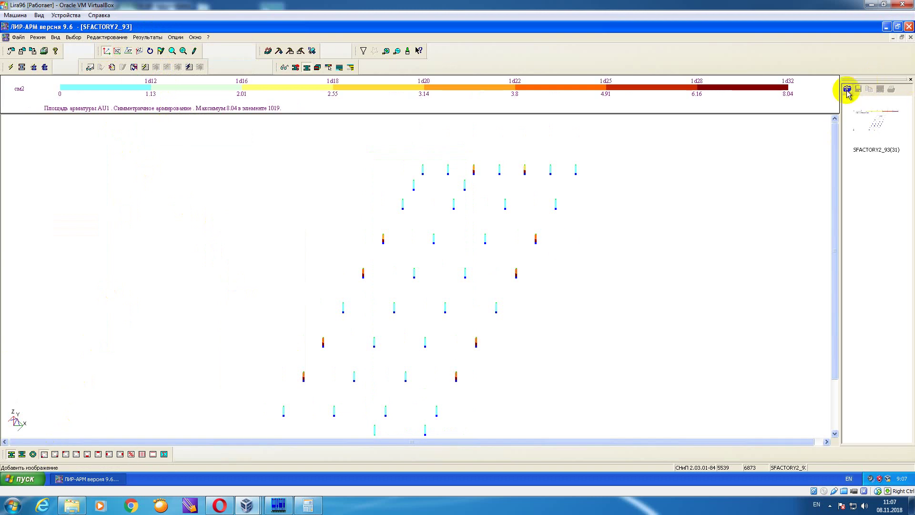
click(55, 453)
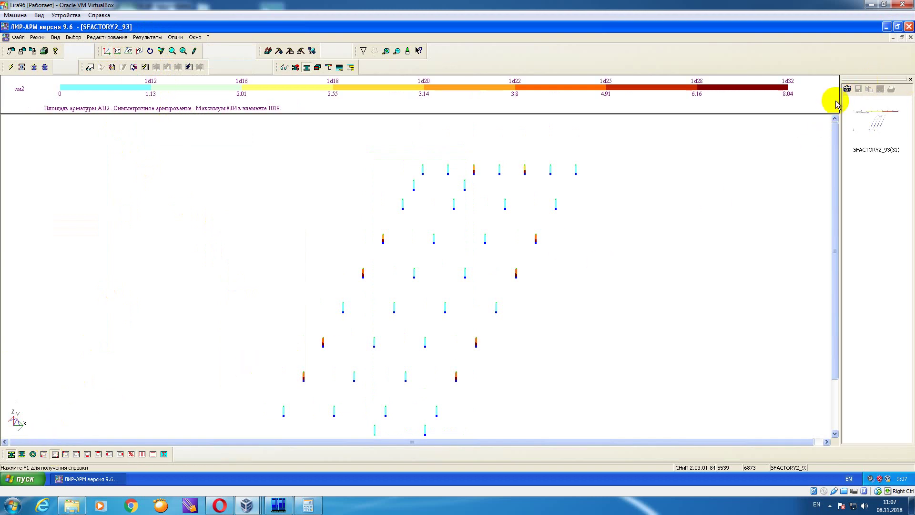
click(847, 88)
click(66, 454)
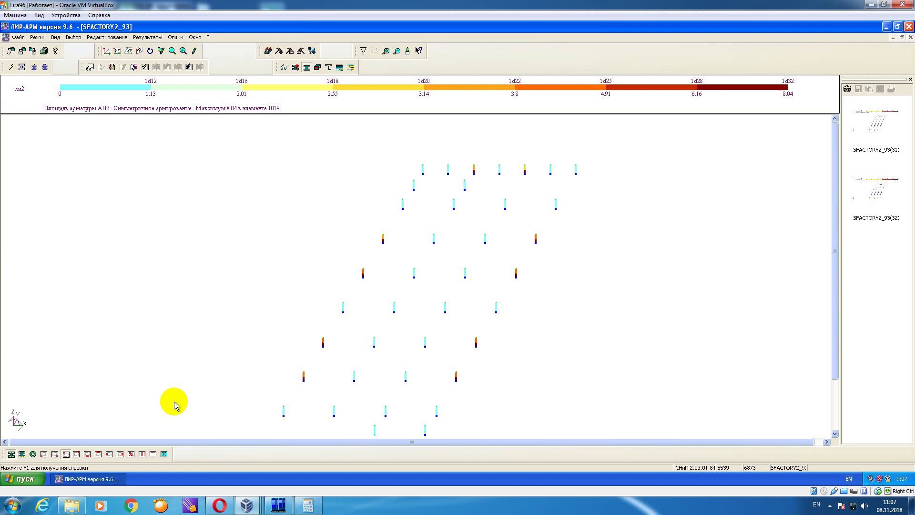
click(847, 89)
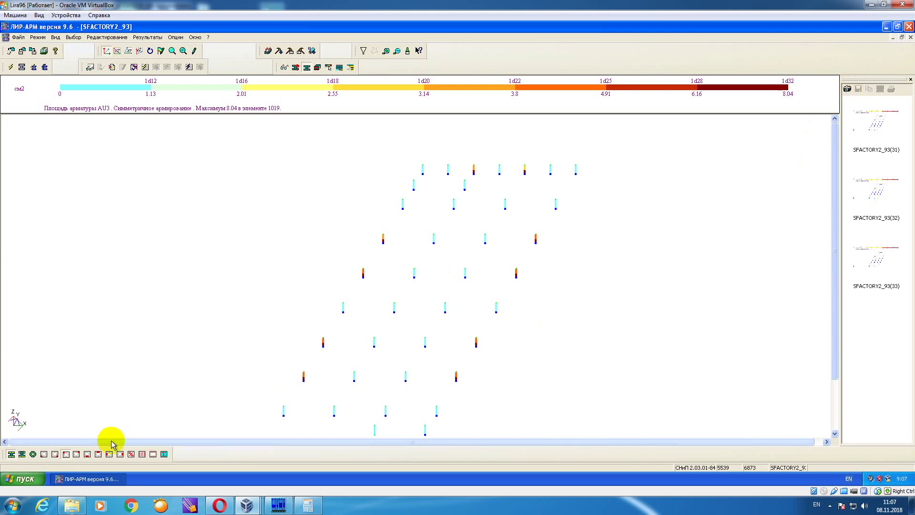
click(77, 454)
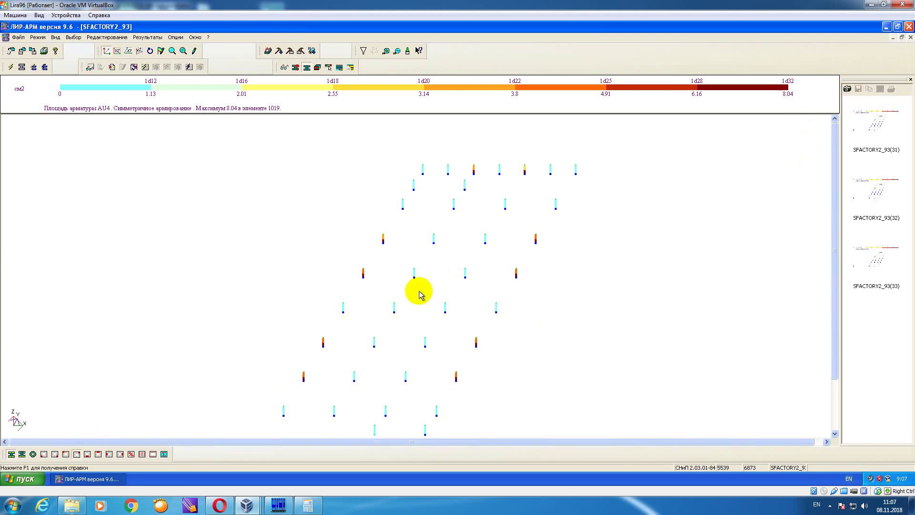
click(846, 89)
- Display the bar reinforcement area maps AS1, AS2, AS3 and AS4 and add each one to the graphic container
click(87, 454)
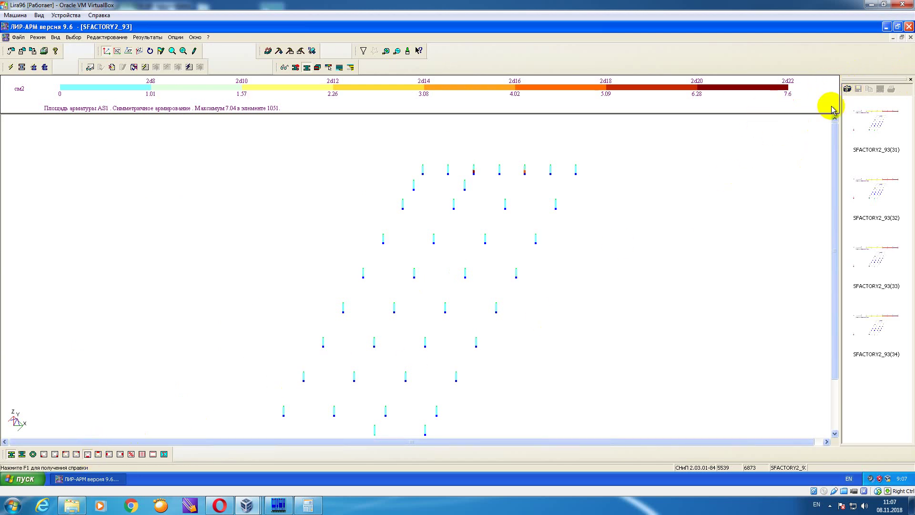
click(848, 89)
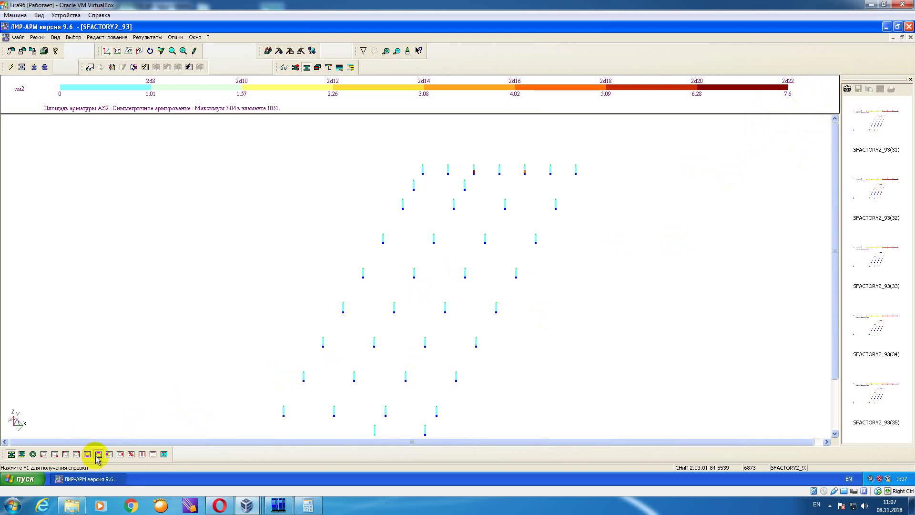
click(847, 89)
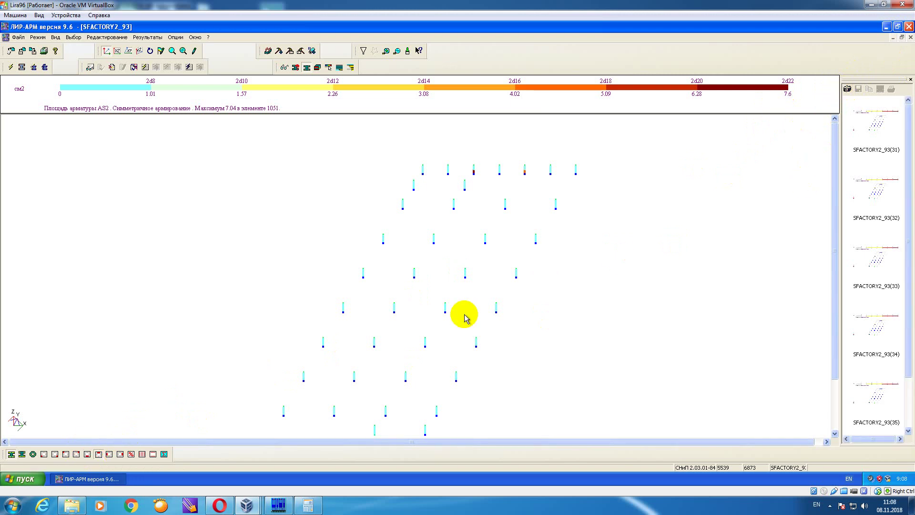
click(109, 454)
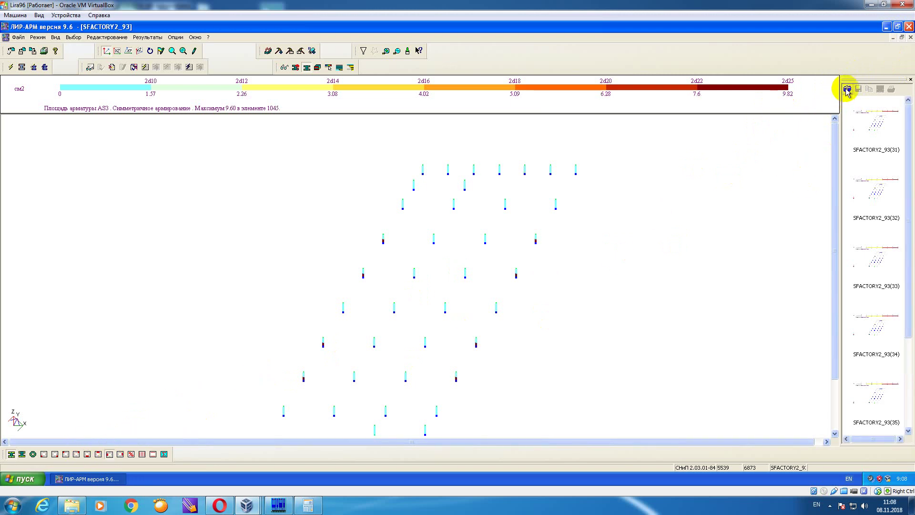
click(120, 454)
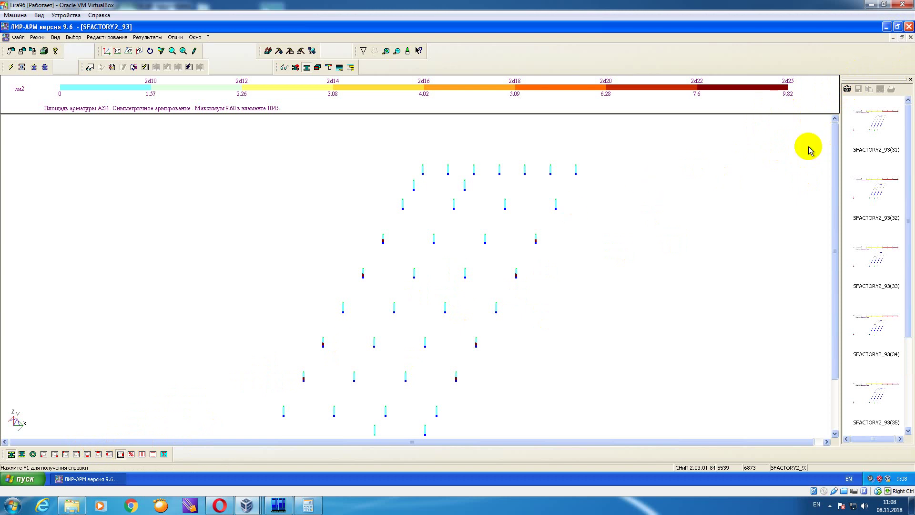
click(847, 89)
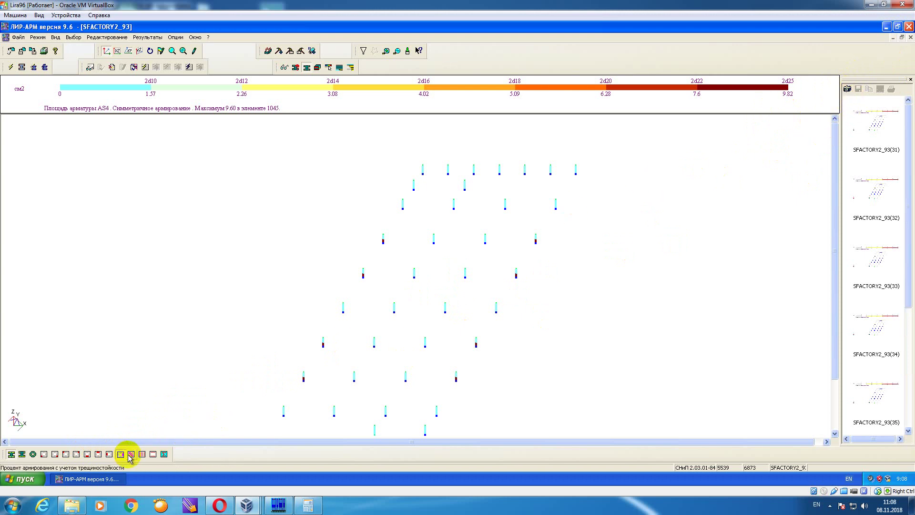
- Add the reinforcement percentage map and the transverse reinforcement maps ASW1 and ASW2 to the graphic container
click(131, 454)
click(847, 89)
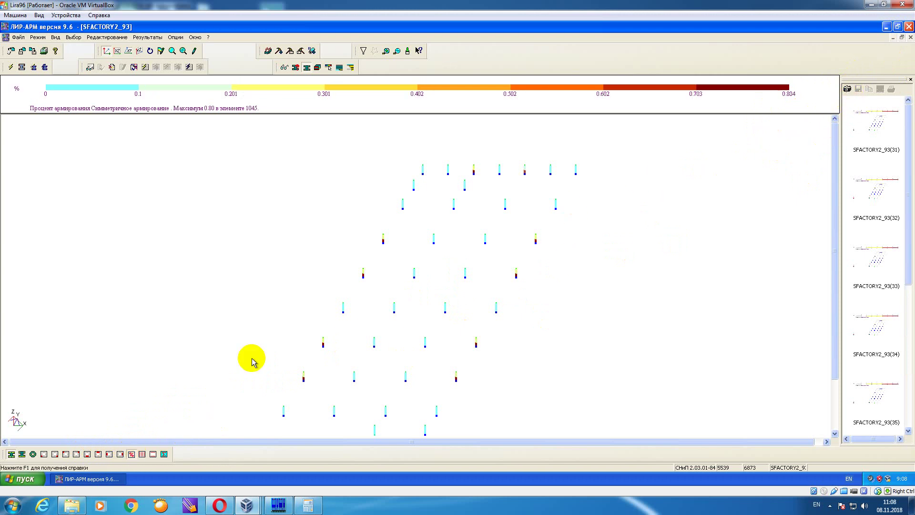
click(141, 456)
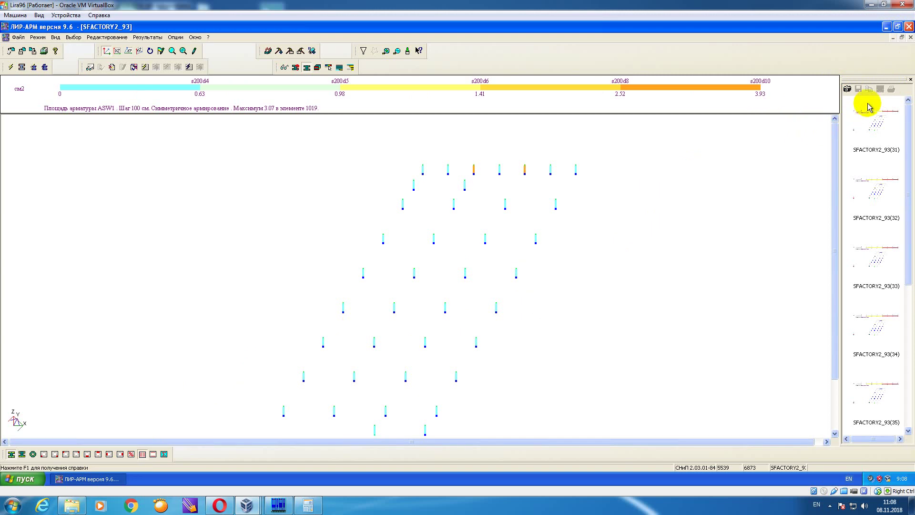
click(153, 454)
click(847, 90)
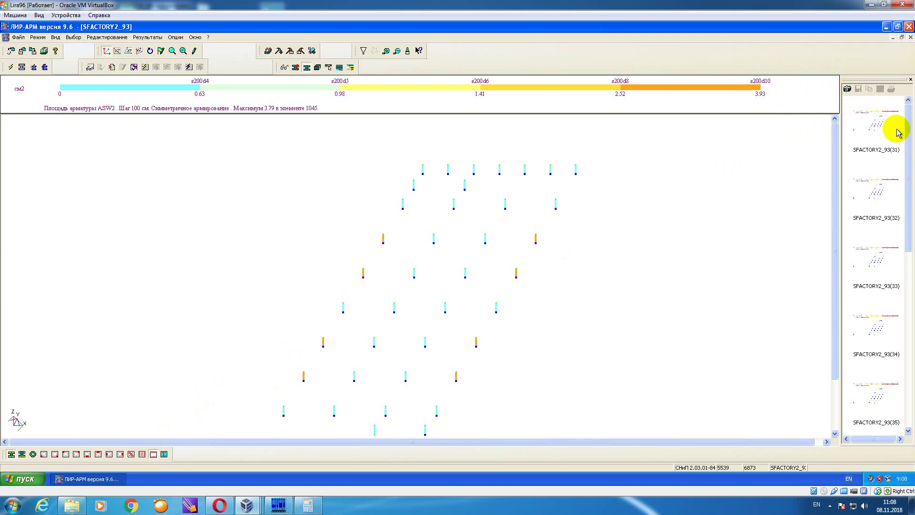
- Select all captured maps from SFACTORY2_93(31) to SFACTORY2_93(41) and save them as BMP files in folder 80x80
click(903, 128)
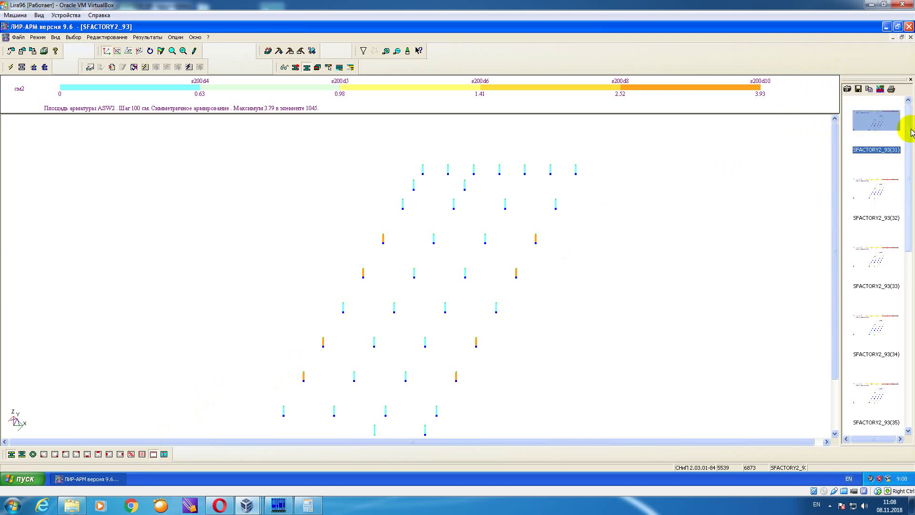
drag(910, 132, 901, 403)
shift+click(888, 415)
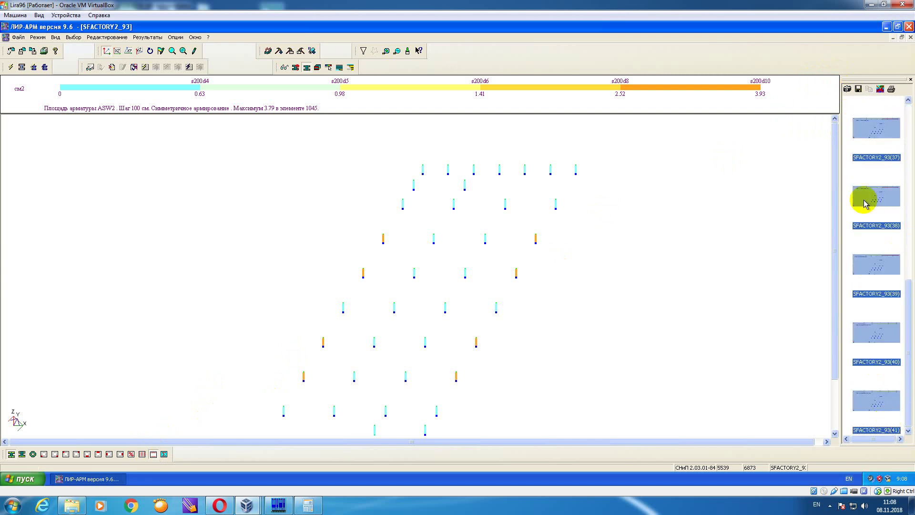
click(858, 90)
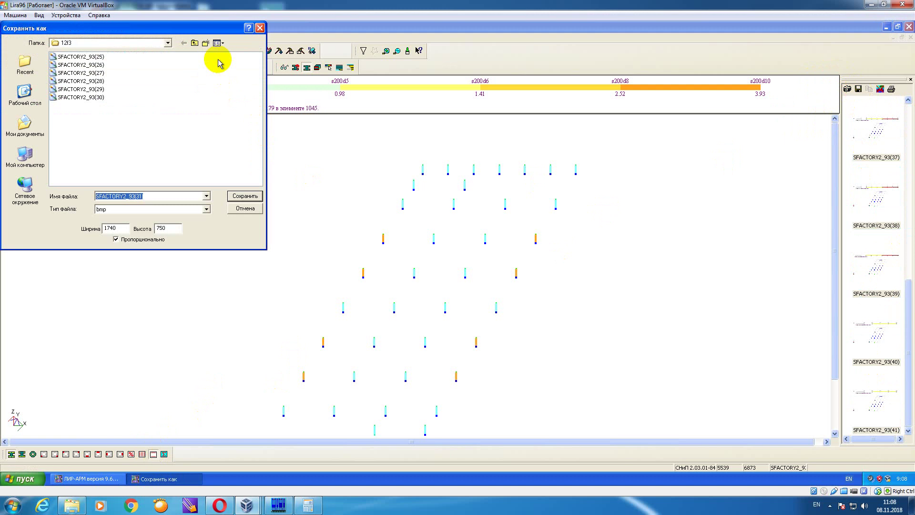
click(195, 43)
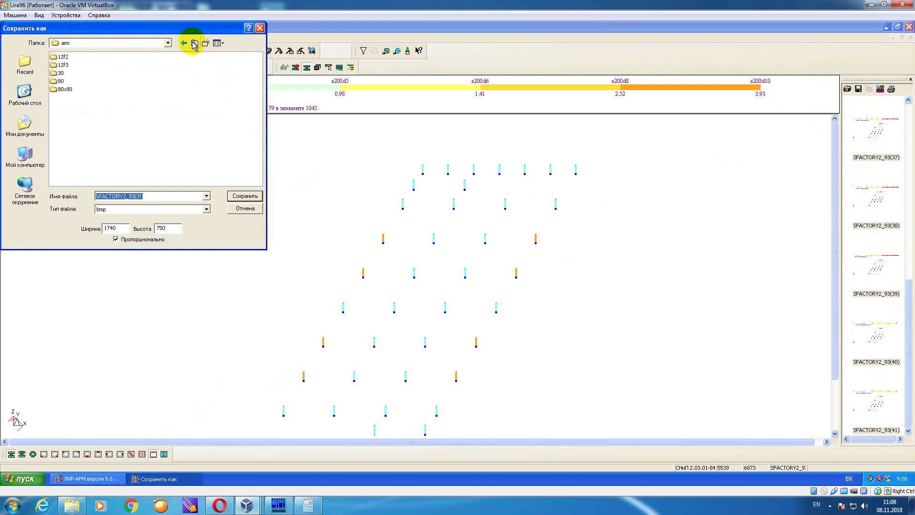
double_click(62, 86)
click(245, 196)
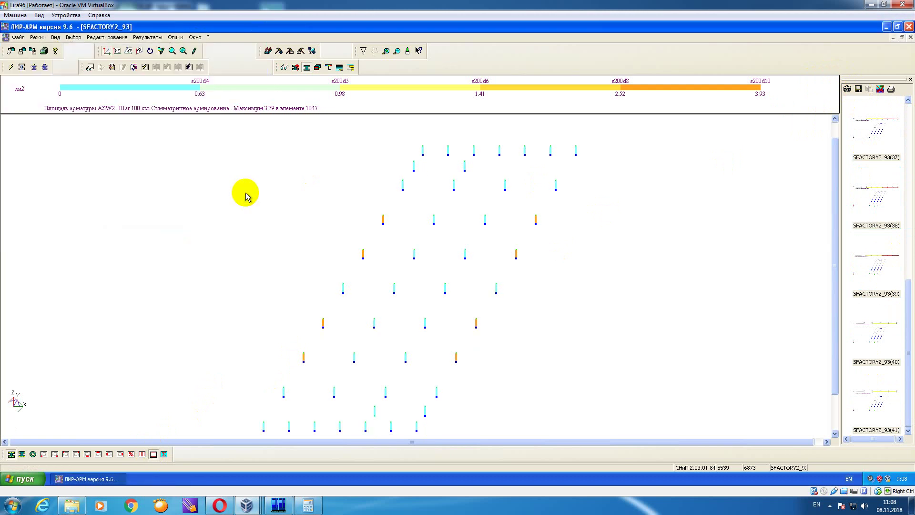
- Close the SFACTORY2_93 document and save its changes
click(909, 39)
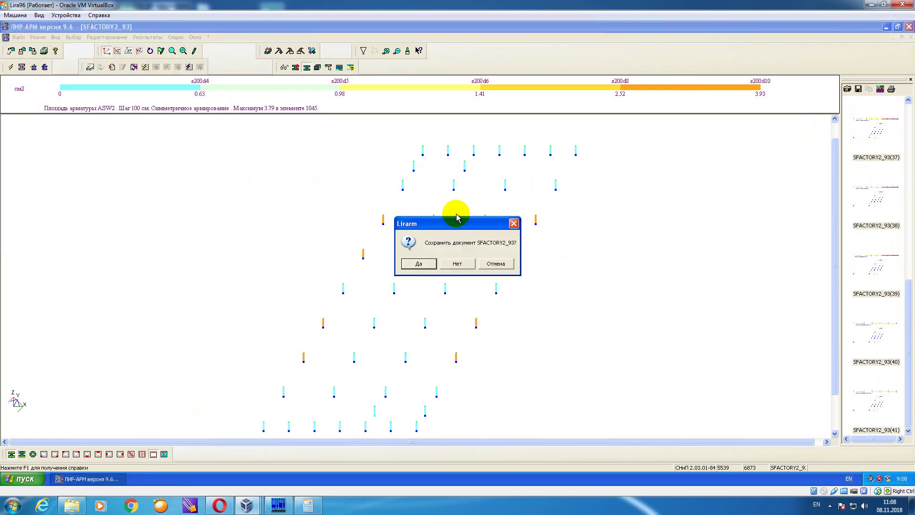
click(426, 261)
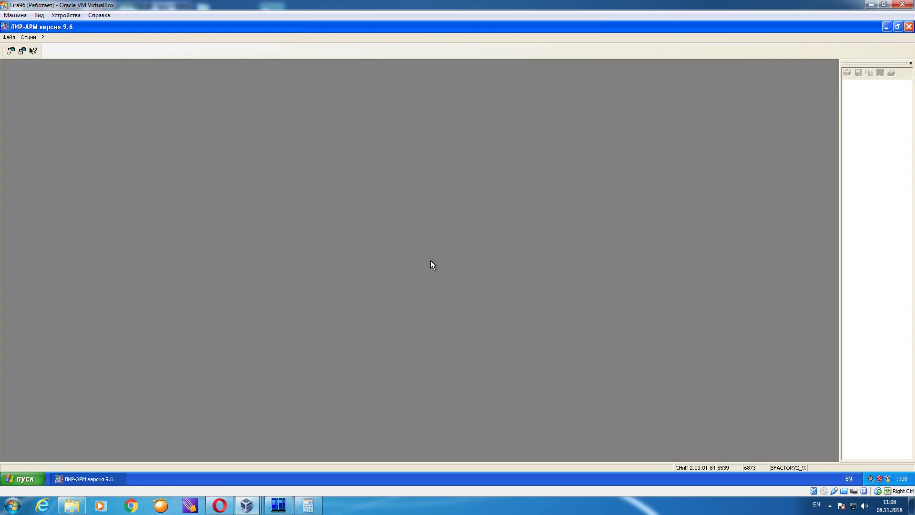
- Exit the LIR-ARM program and open a file explorer window in the Lira96 virtual machine
click(908, 27)
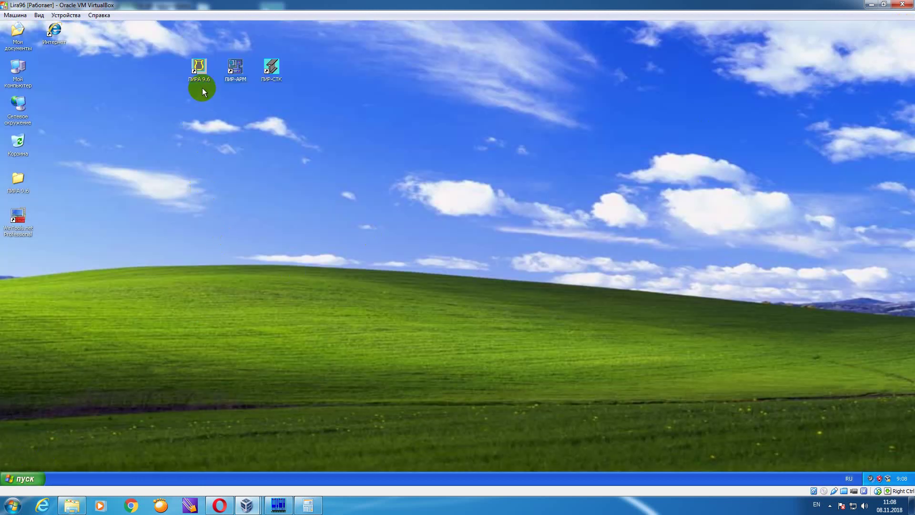
right_click(31, 478)
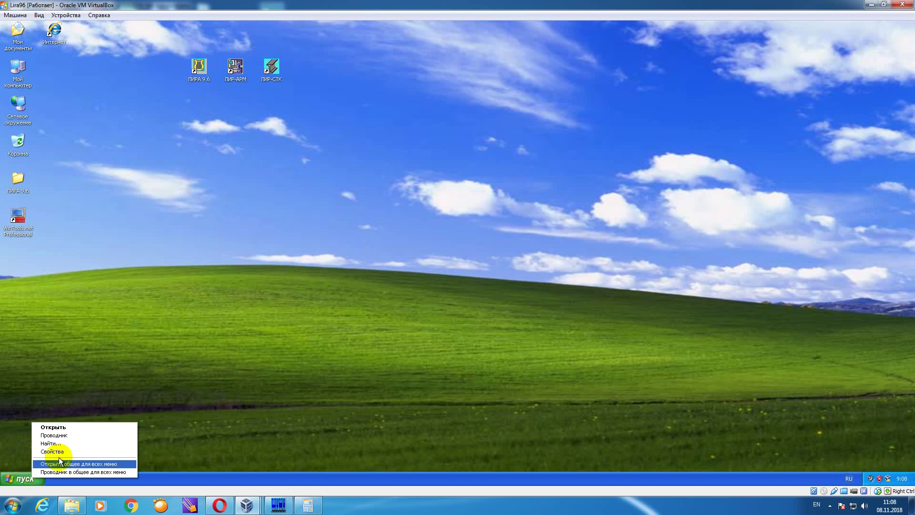
click(66, 433)
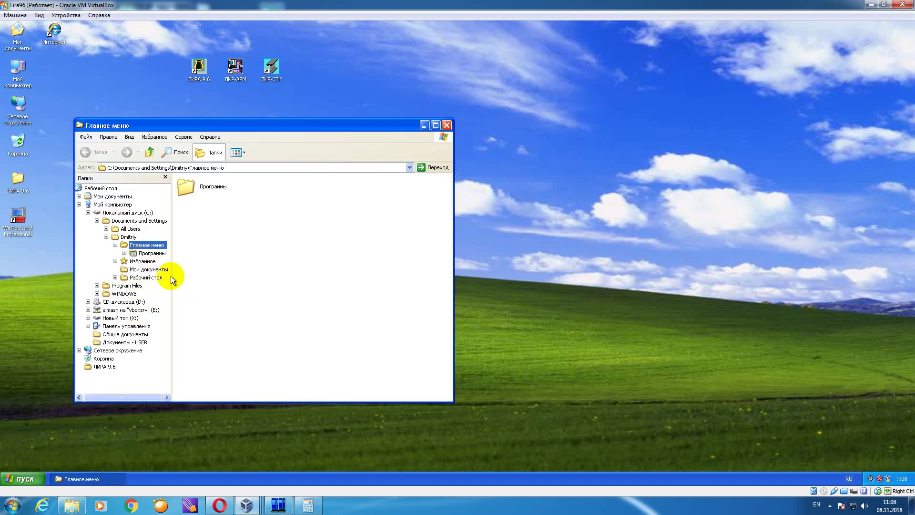
double_click(199, 68)
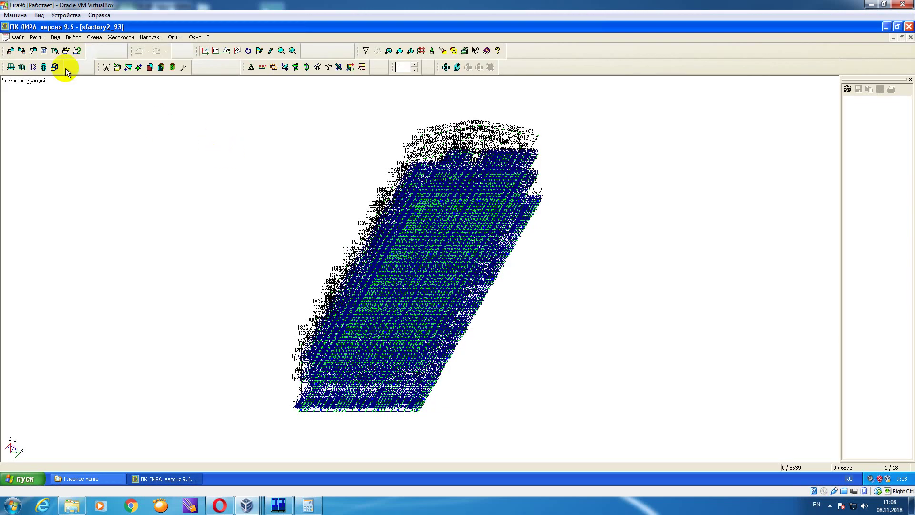
click(18, 38)
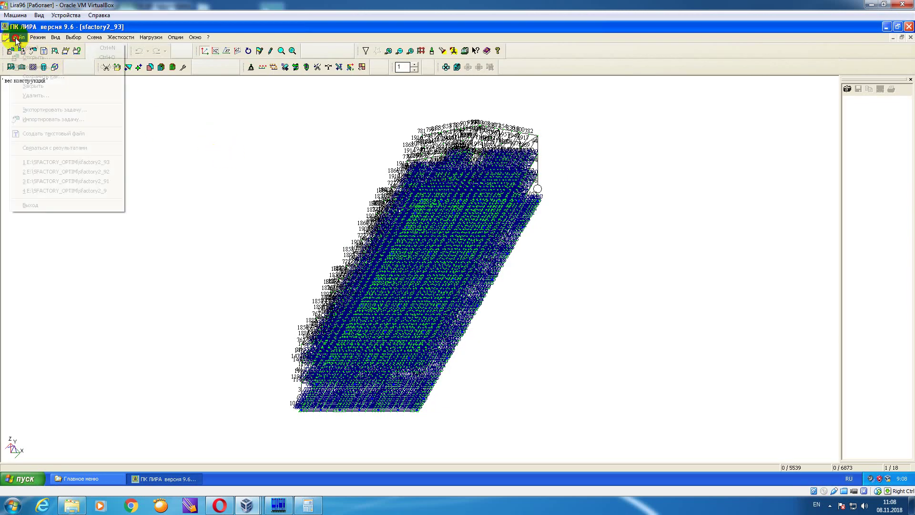
click(35, 76)
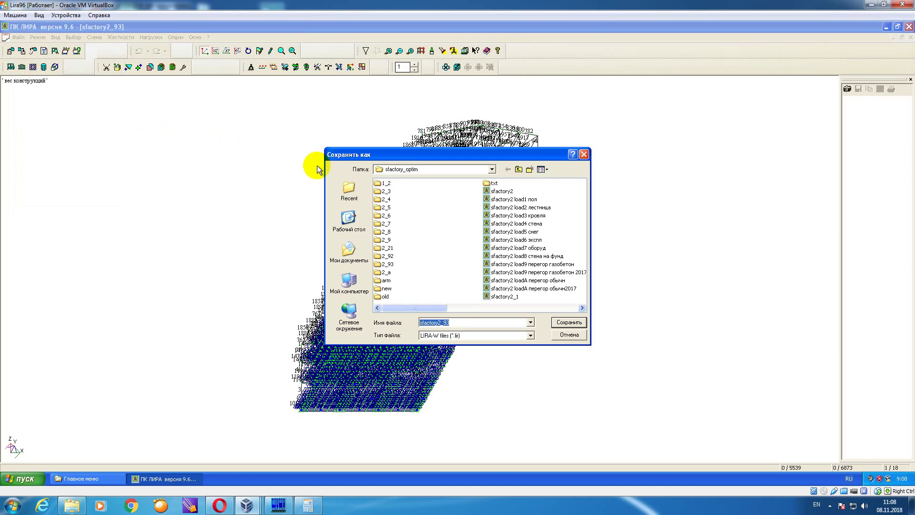
click(583, 155)
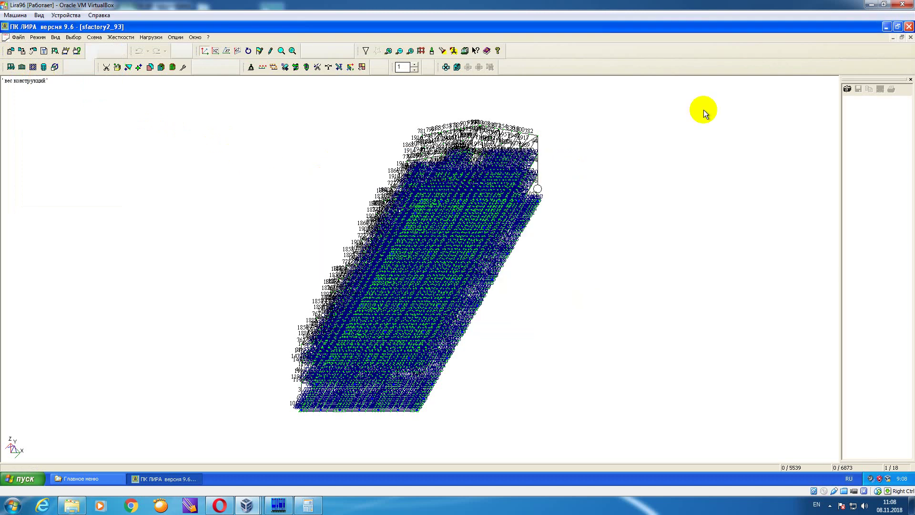
click(909, 26)
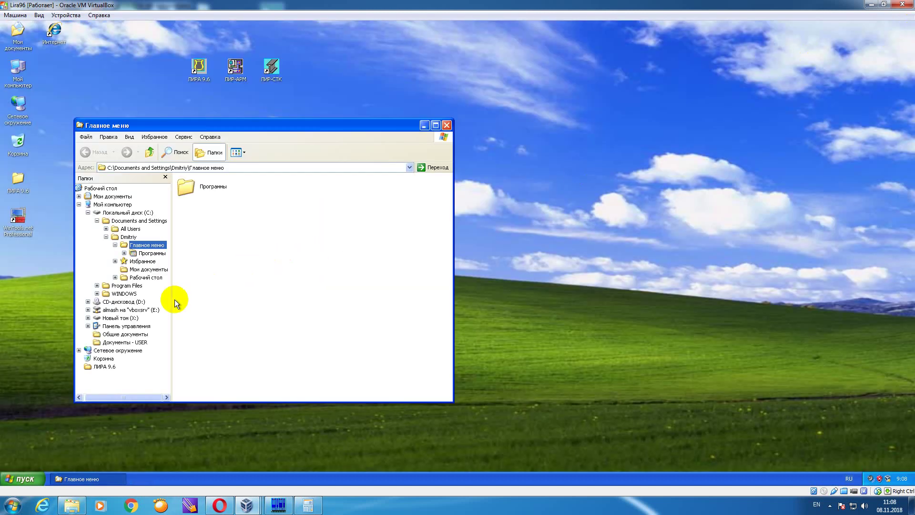
- Copy the LIRA document sfactory2_93 from E:\sfactory_optim into its subfolder 2_93
click(129, 310)
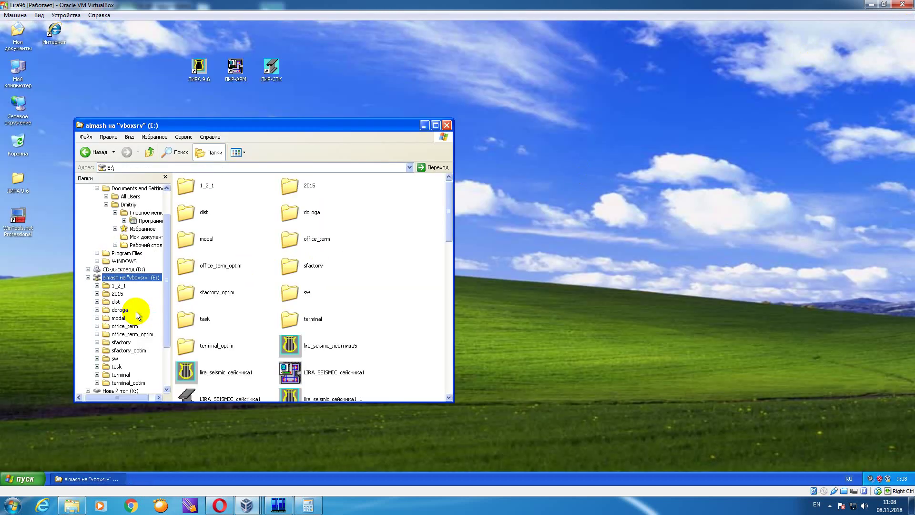
click(136, 350)
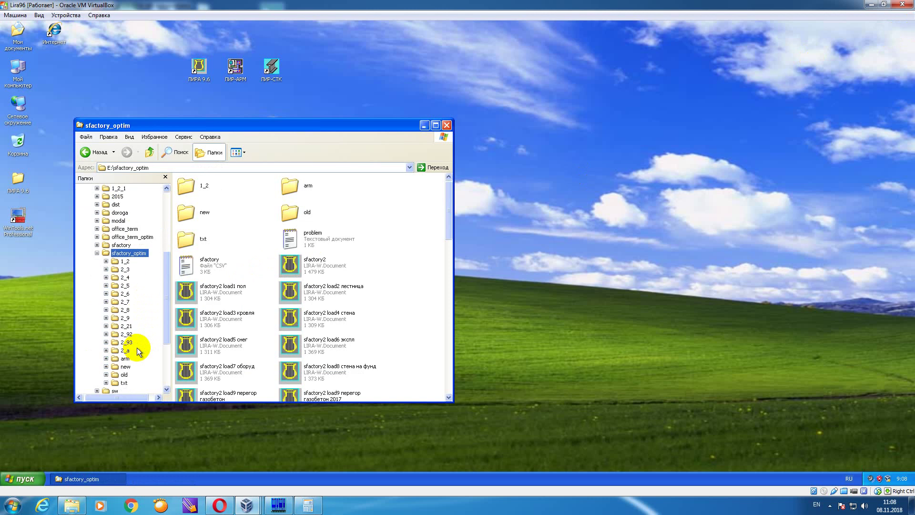
double_click(344, 130)
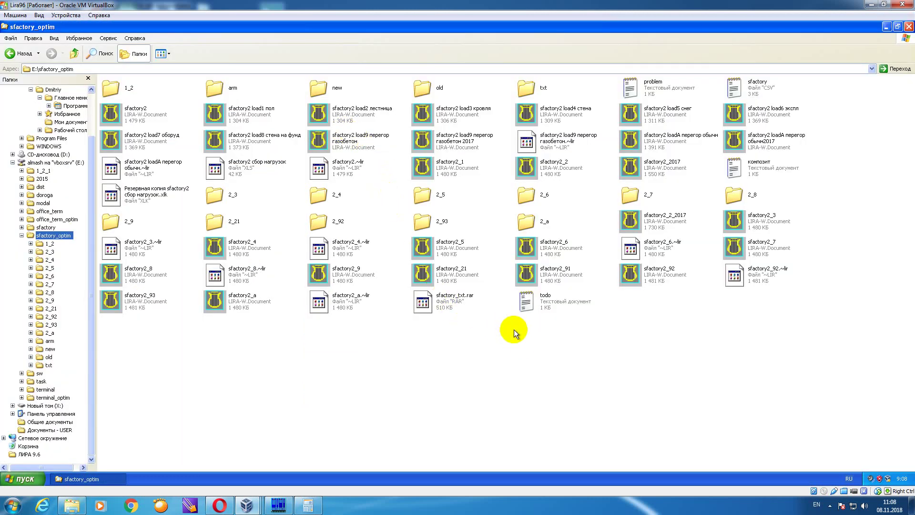
click(145, 299)
right_click(146, 299)
click(171, 345)
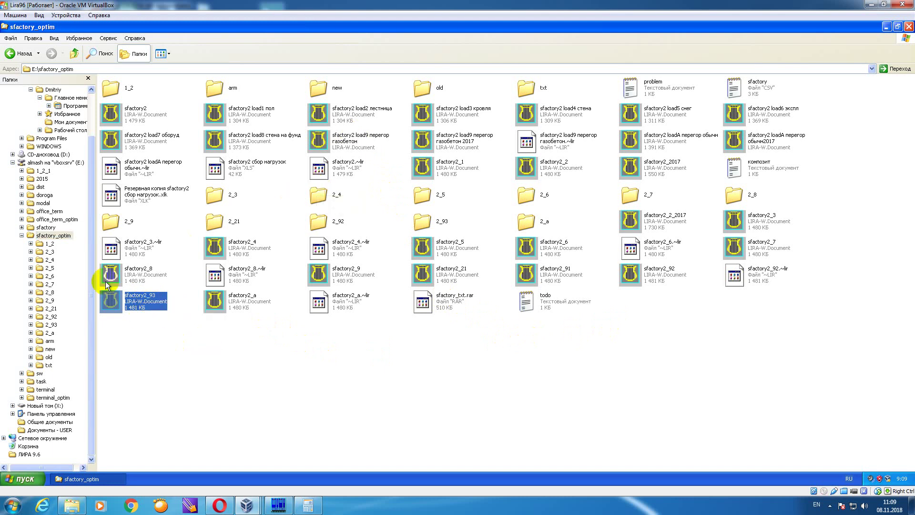
click(52, 325)
right_click(210, 204)
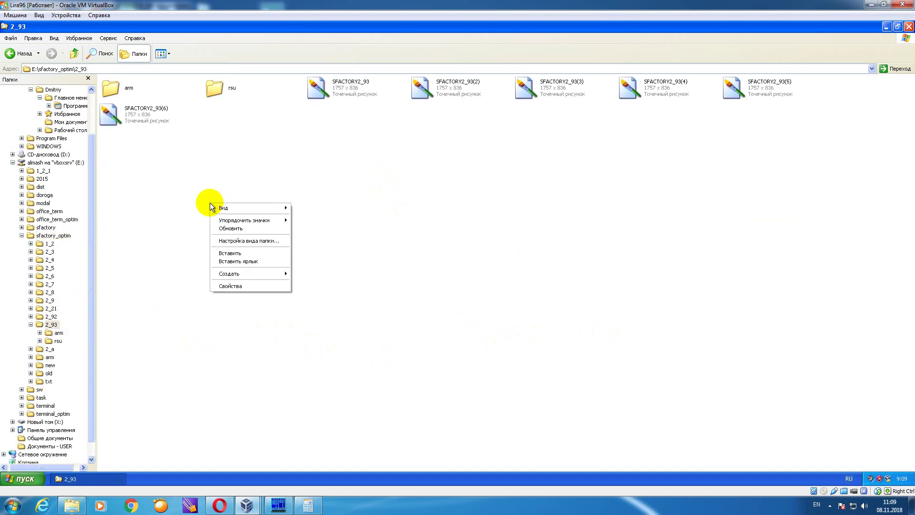
click(237, 253)
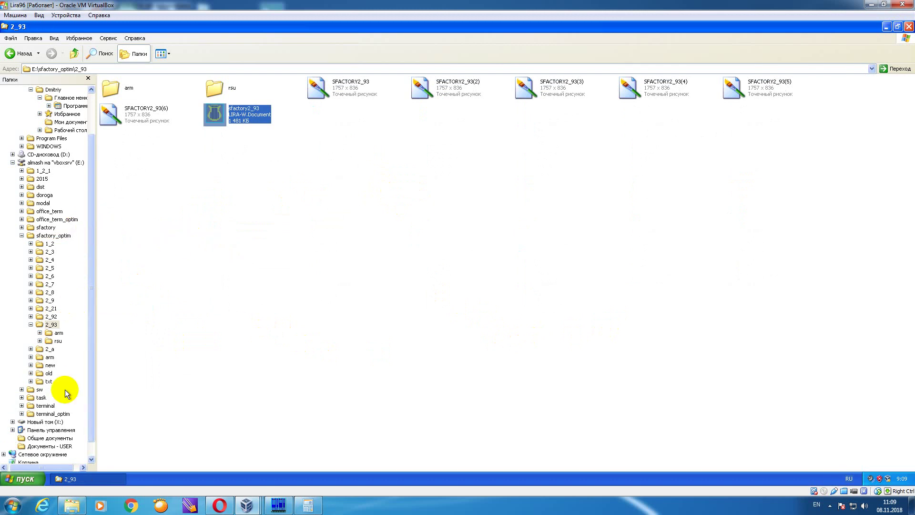
- Copy the SFACTORY2_93 LIR-ARM document and LIR-STK task from X:\Ldata into E:\sfactory_optim\2_93
click(45, 422)
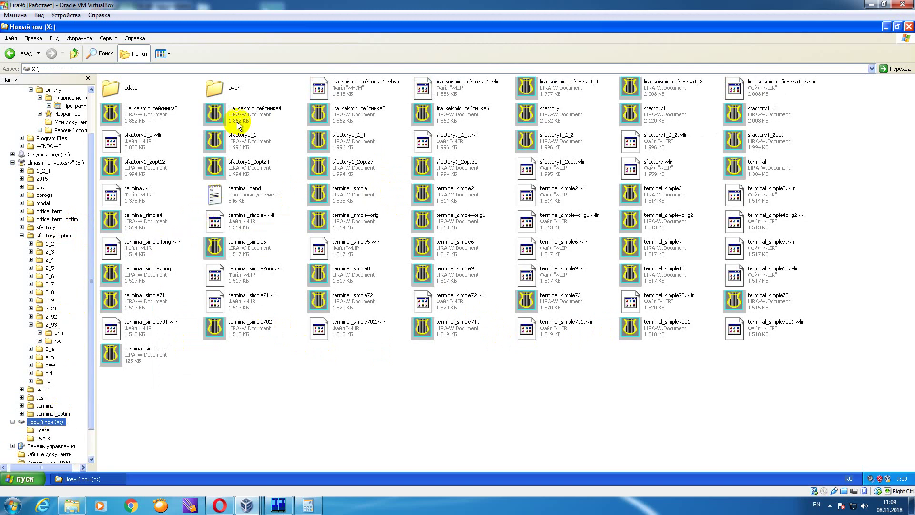
double_click(224, 88)
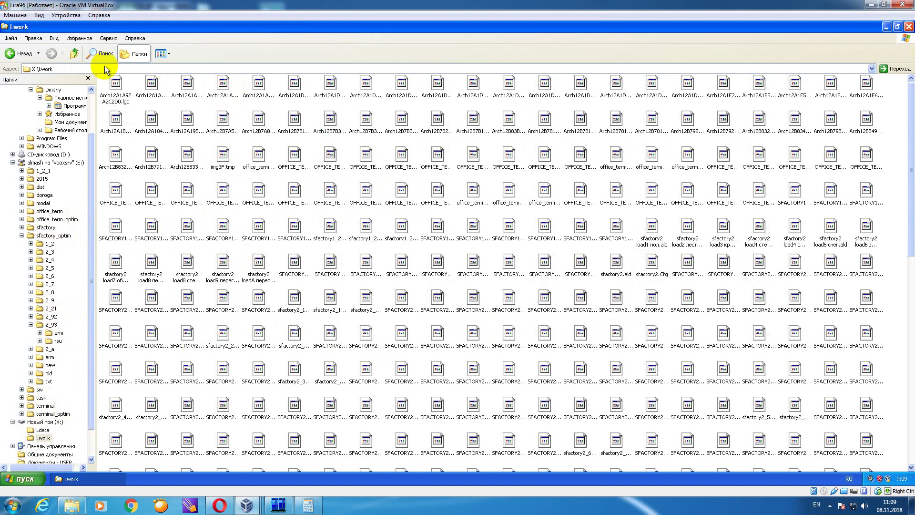
click(10, 53)
double_click(114, 89)
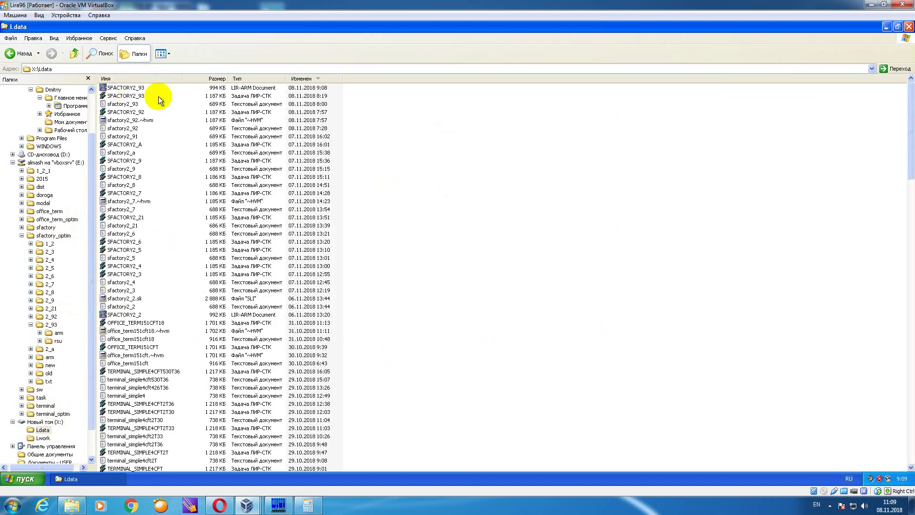
click(125, 87)
shift+click(125, 96)
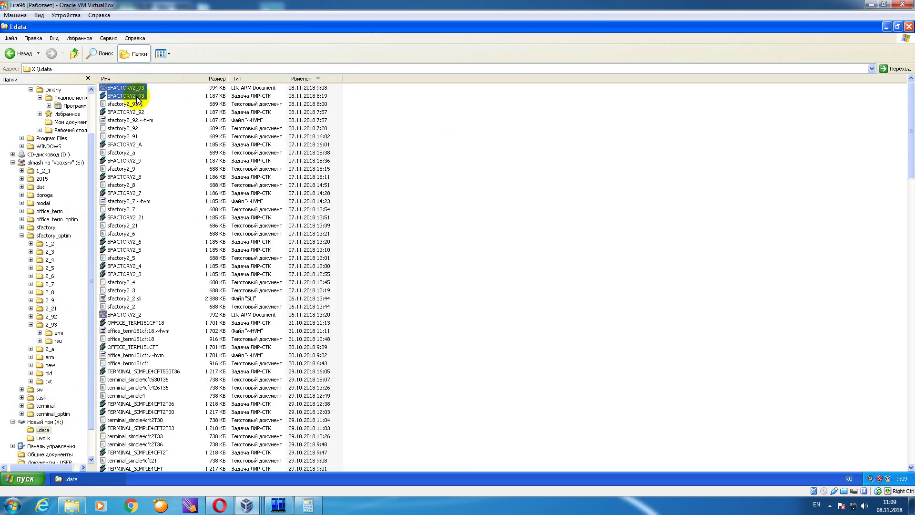
right_click(137, 97)
click(160, 143)
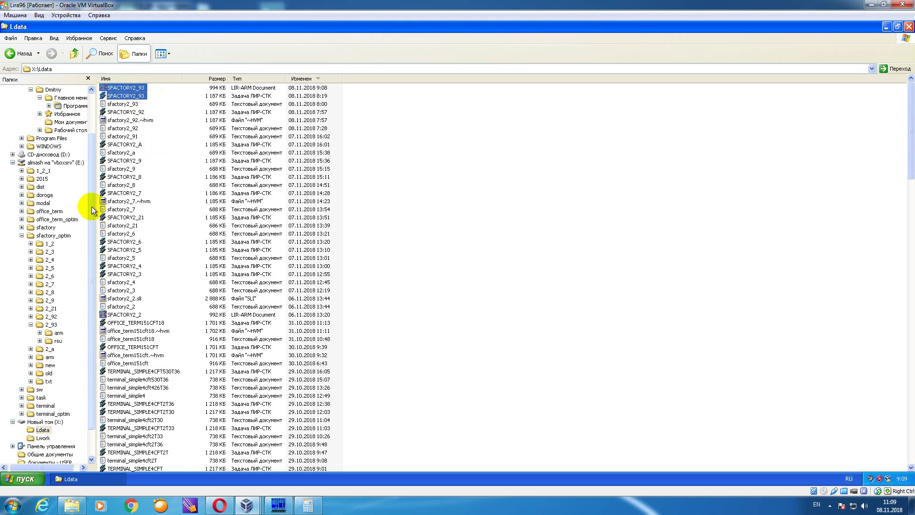
click(51, 324)
right_click(222, 210)
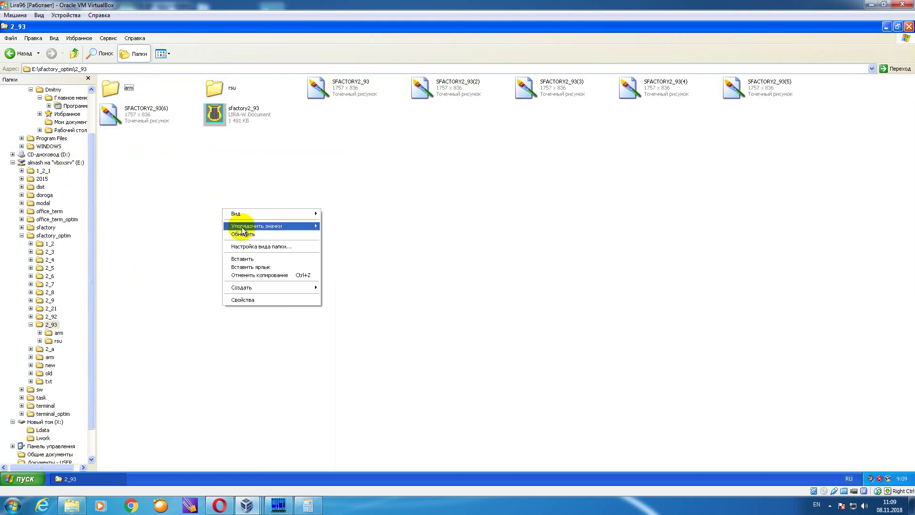
click(256, 259)
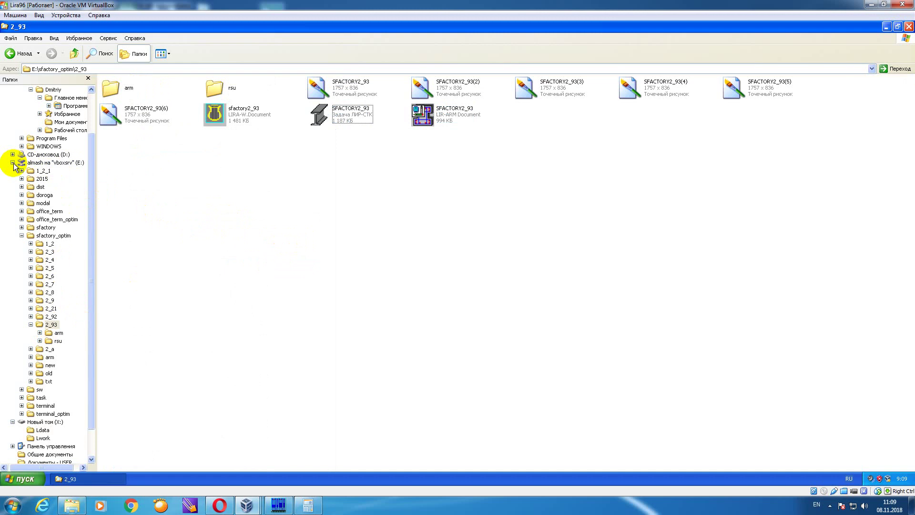
- Open a file explorer on the host computer and copy the AutoCAD drawing sfactory2 from drive D
right_click(15, 505)
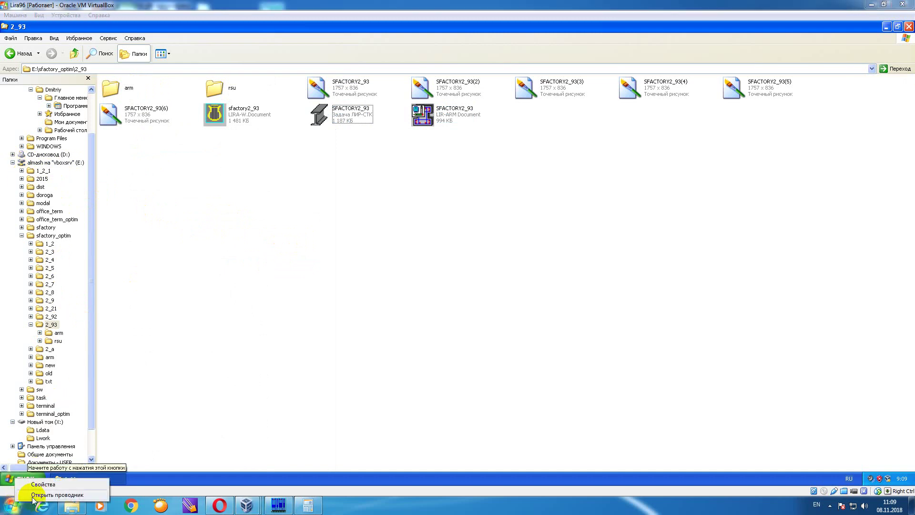
click(33, 495)
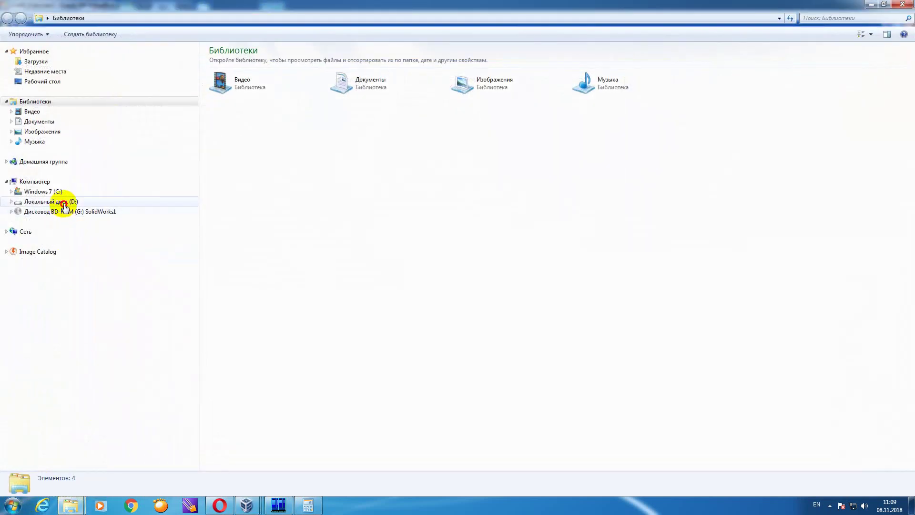
click(57, 202)
click(425, 223)
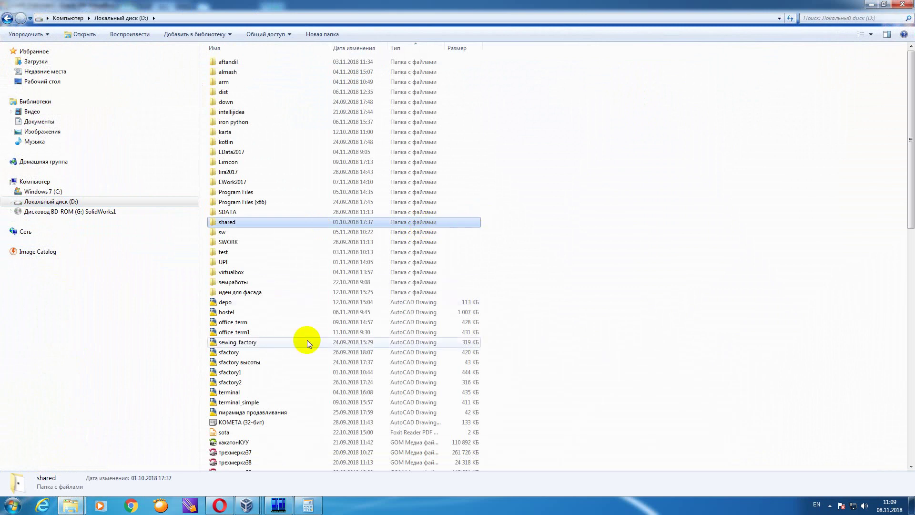
right_click(231, 380)
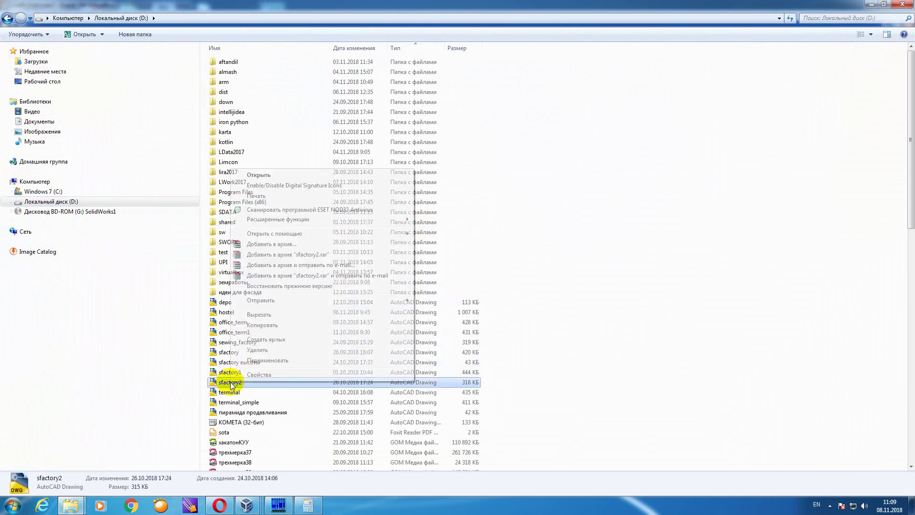
click(259, 325)
- Paste the copied drawing into D:\almash\sfactory_optim\2_93
double_click(252, 72)
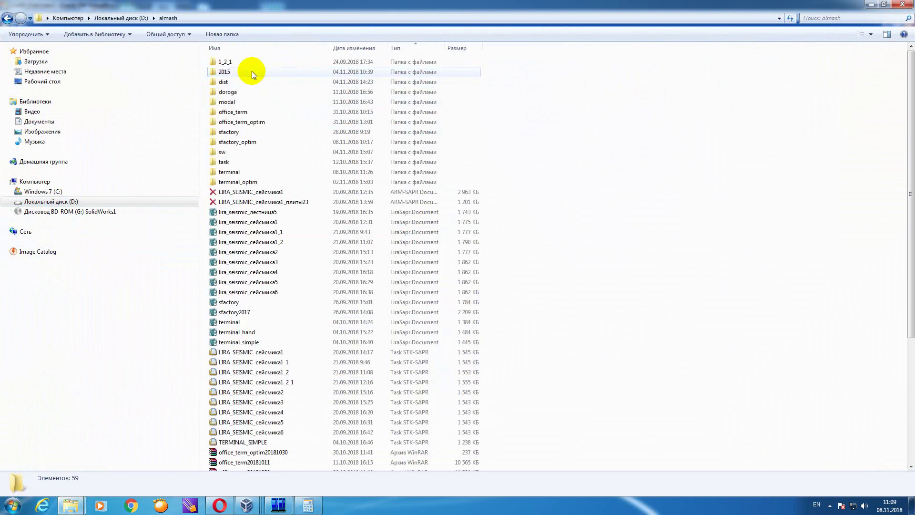
double_click(253, 140)
double_click(231, 162)
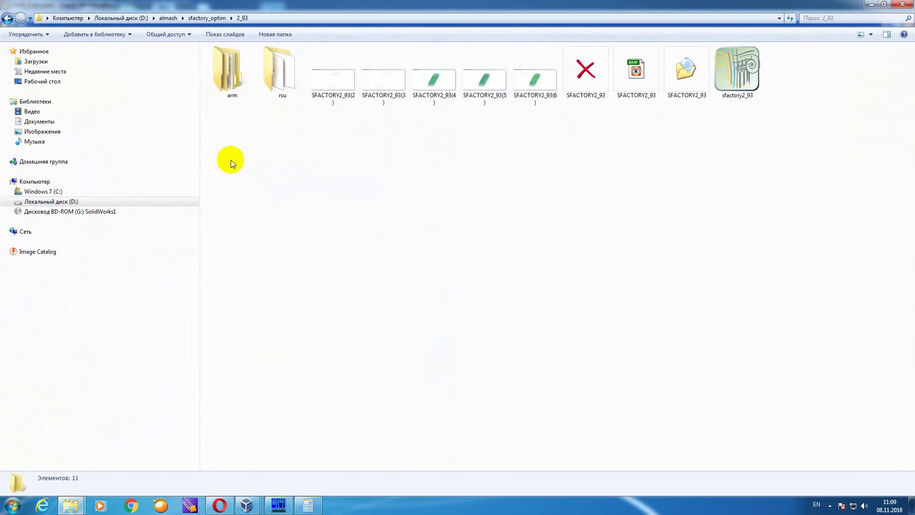
right_click(465, 160)
click(510, 226)
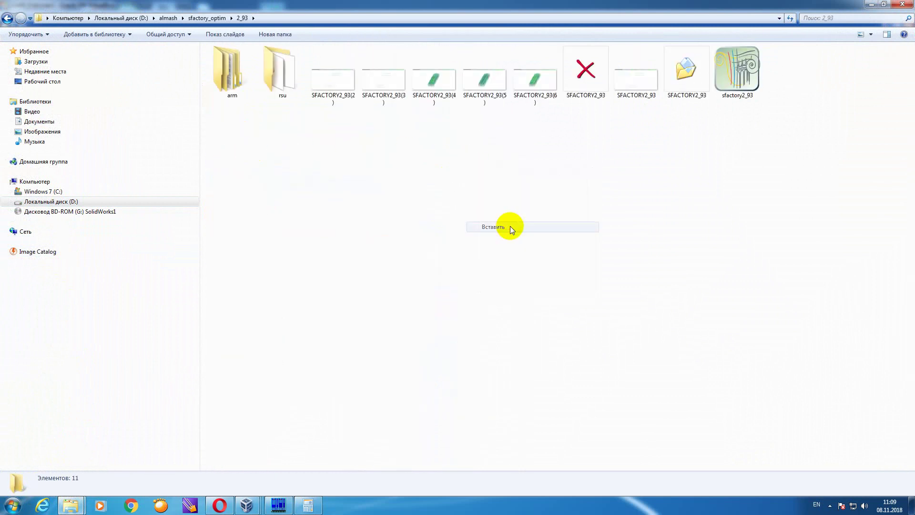
- Close the host's folder window, return to the Lira96 virtual machine and close its 2_93 folder window
click(905, 4)
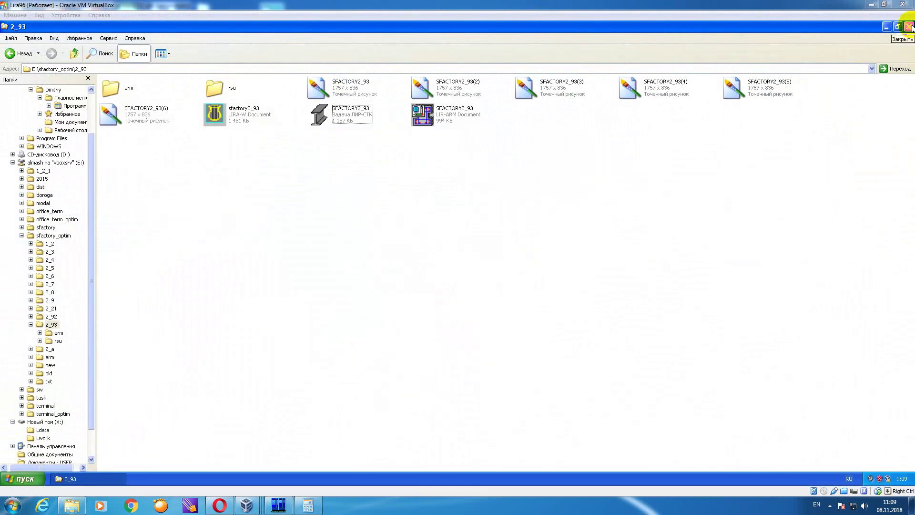
mouse_move(247, 504)
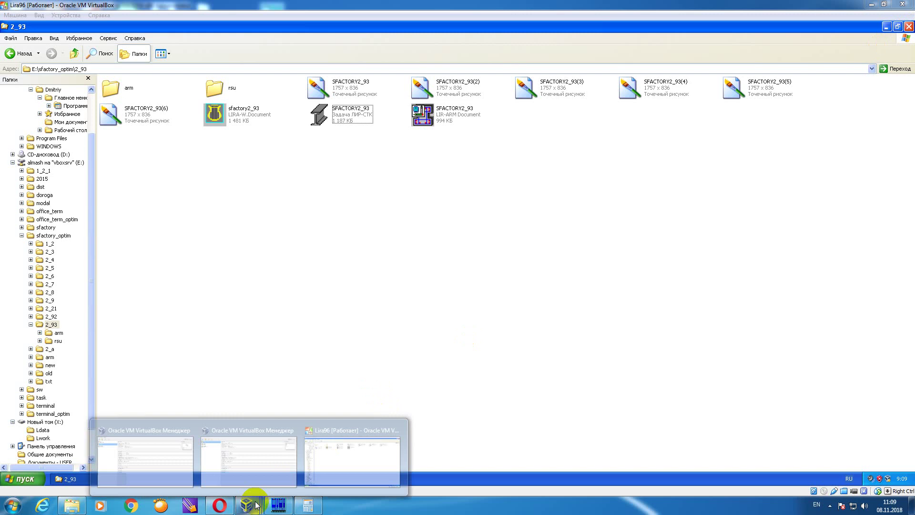
click(336, 462)
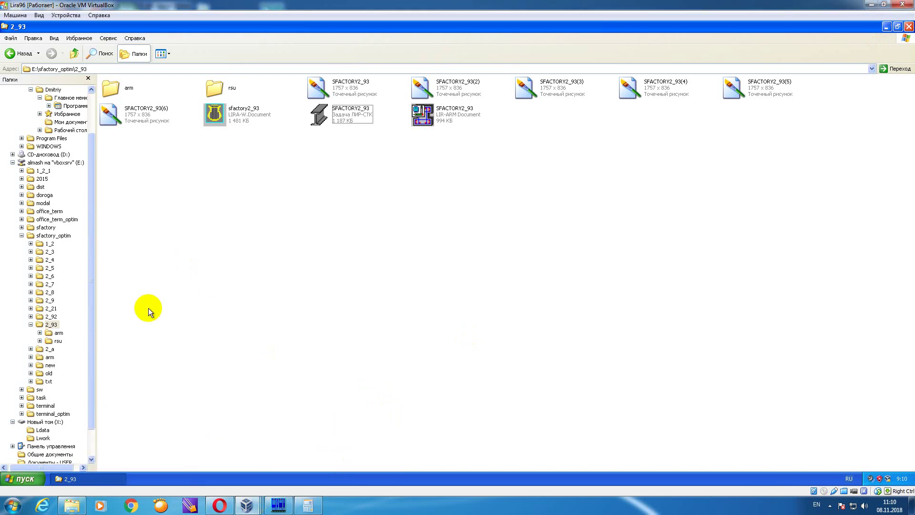
click(909, 26)
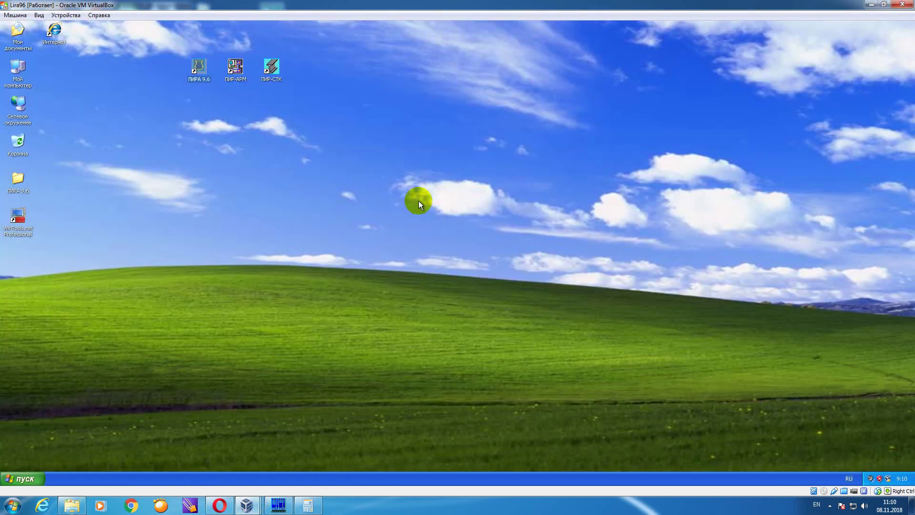
- Launch LIRA 9.6 with the sfactory2_93 model and create the model's text file
double_click(200, 68)
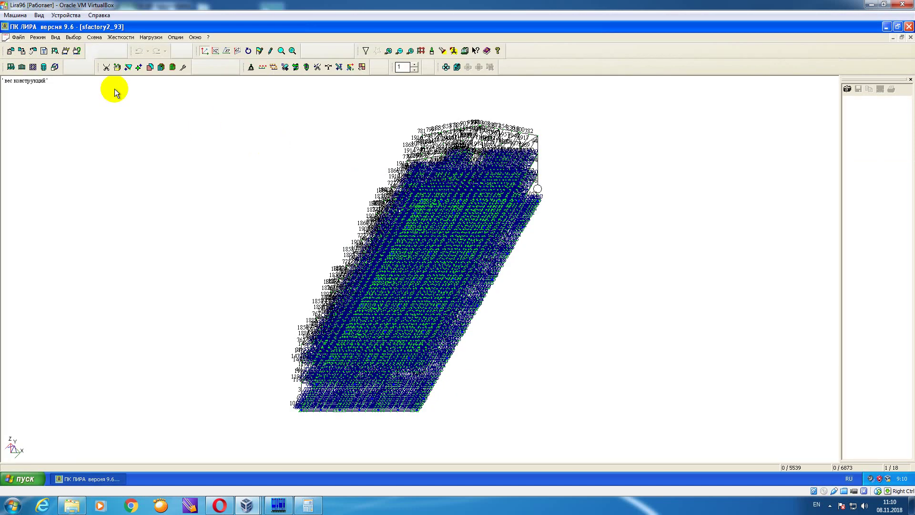
click(18, 37)
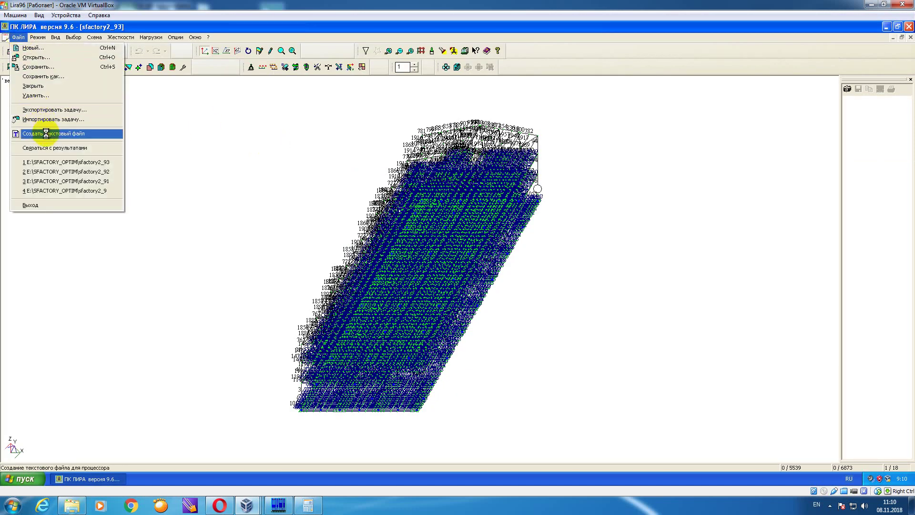
click(46, 133)
- Export the sfactory2_93 task as a STARK-ES model (*.sli) into the Ldata folder
click(18, 37)
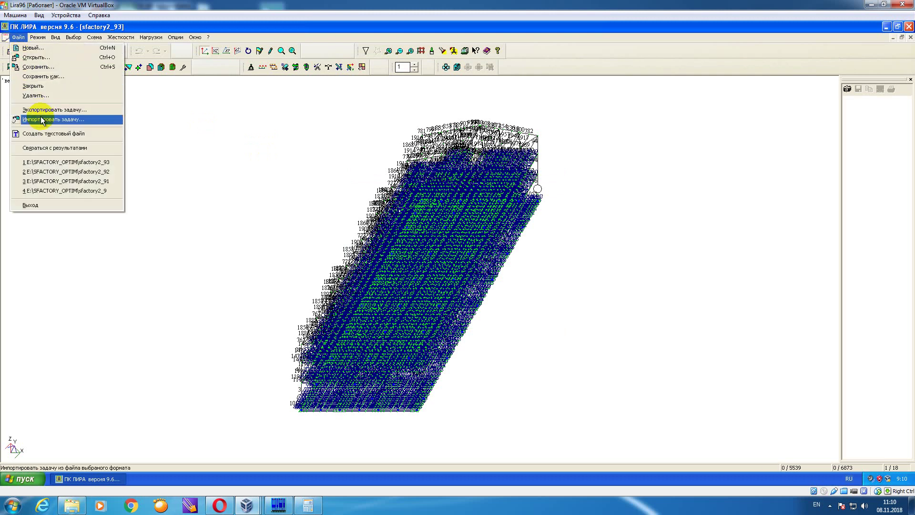
click(41, 110)
click(500, 335)
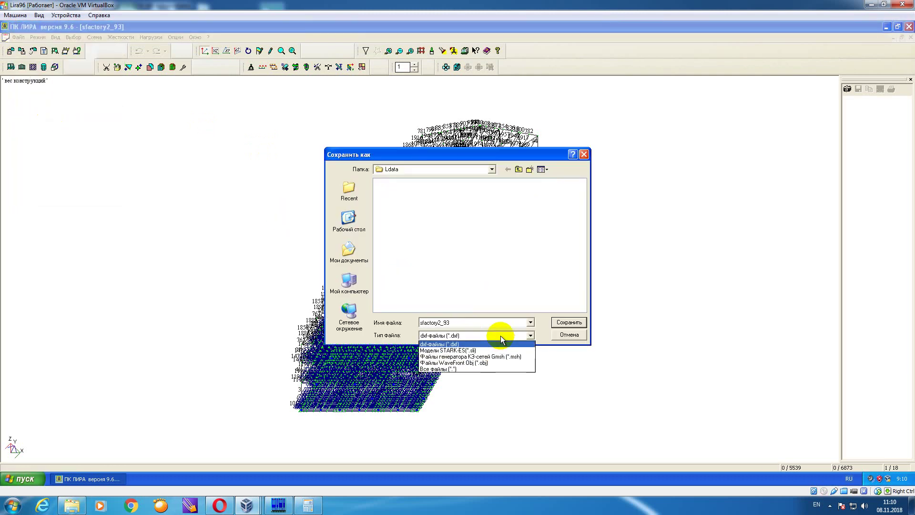
click(500, 350)
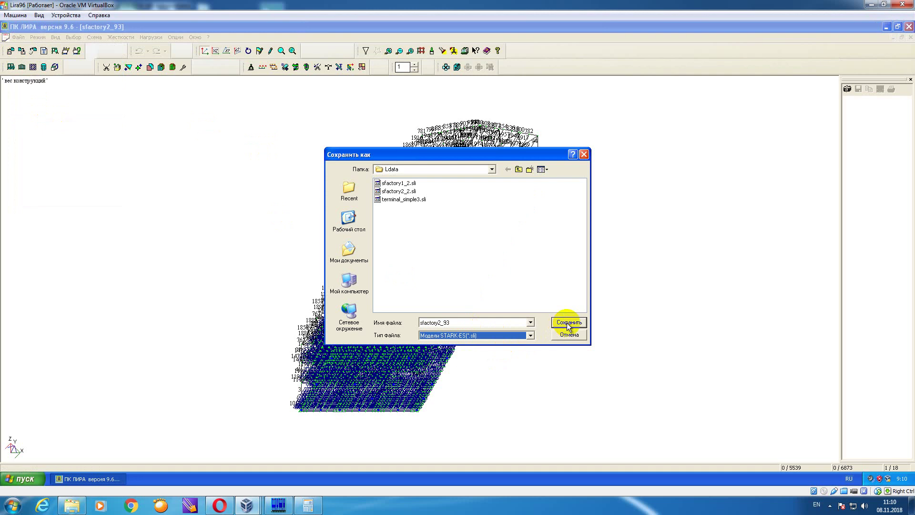
click(568, 322)
- Open the text files folder X:\Ldata from LIRA's directory settings and copy sfactory2_93.sli and the sfactory2_93 text document
click(176, 37)
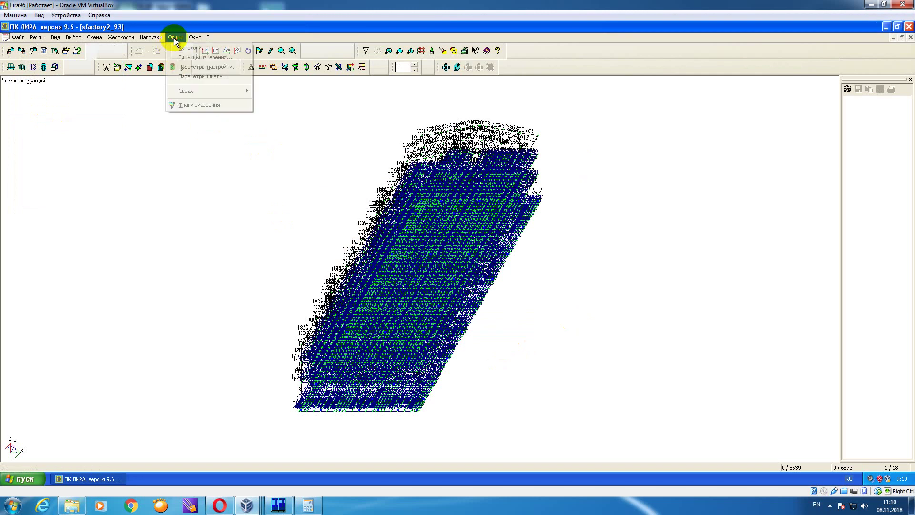
click(183, 48)
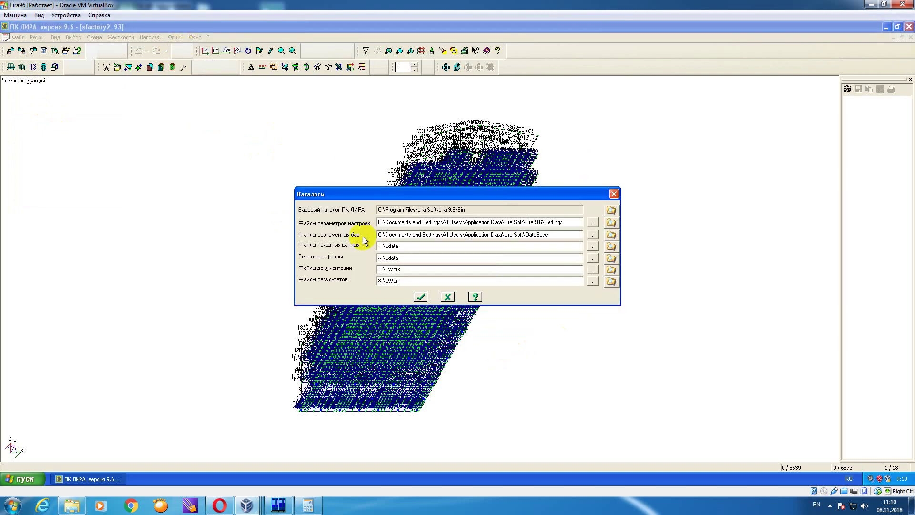
click(612, 258)
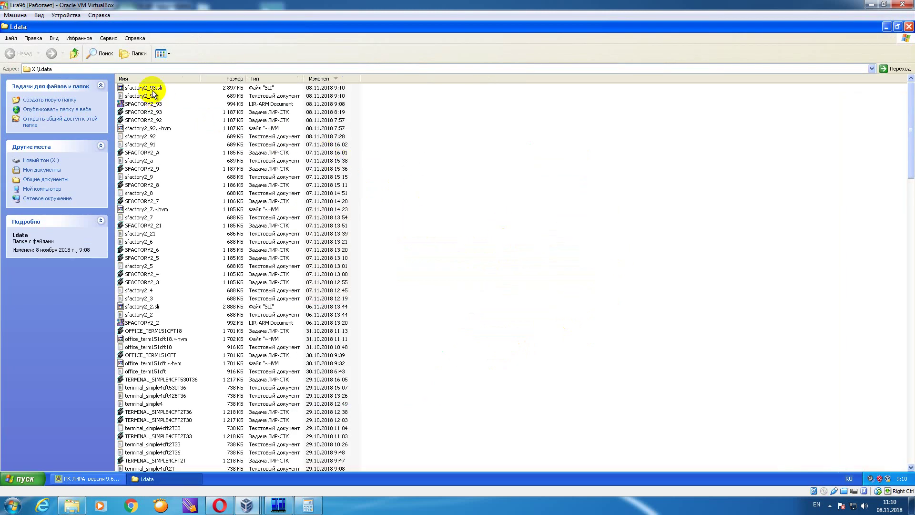
click(152, 88)
shift+click(151, 96)
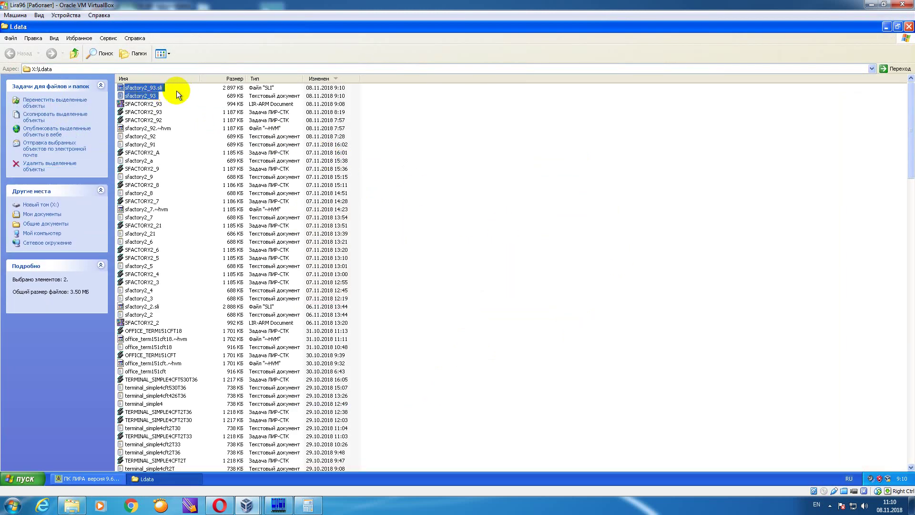
right_click(176, 92)
click(180, 148)
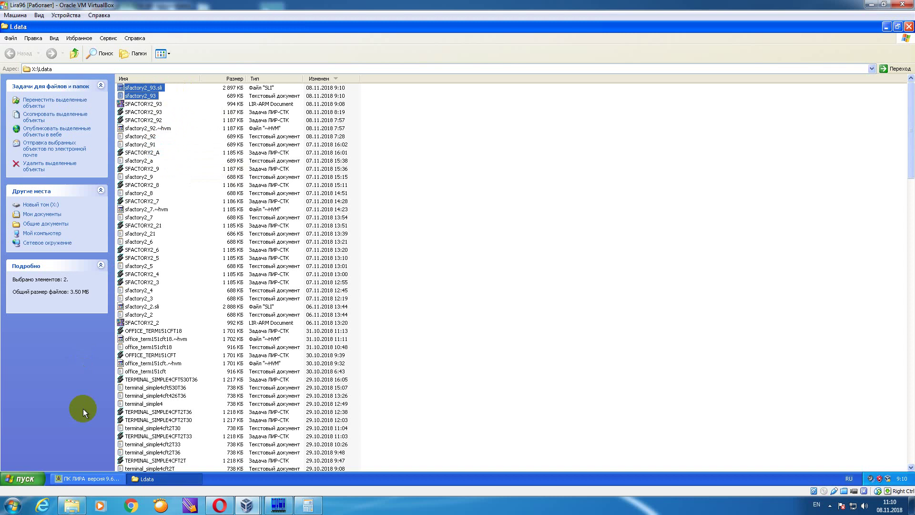
- Paste the two copied files into E:\sfactory_optim\2_93 using a new explorer window and close that window
right_click(17, 478)
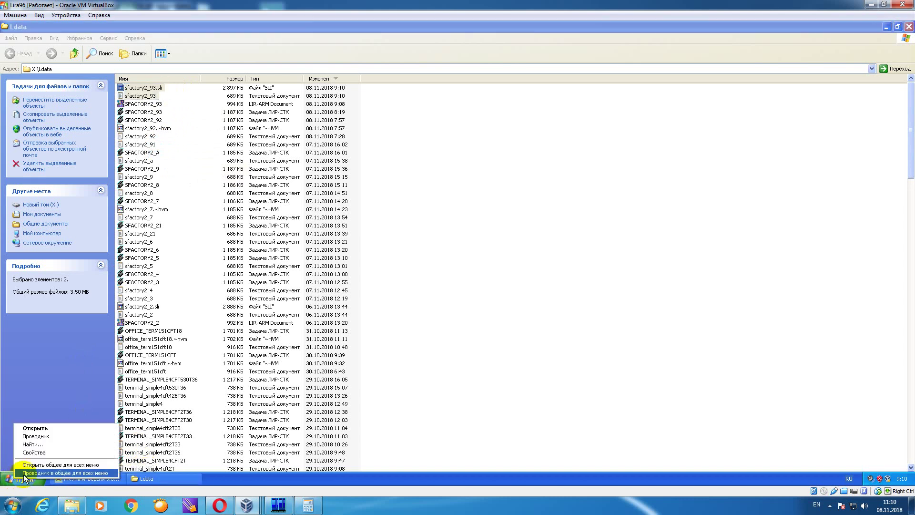
click(48, 436)
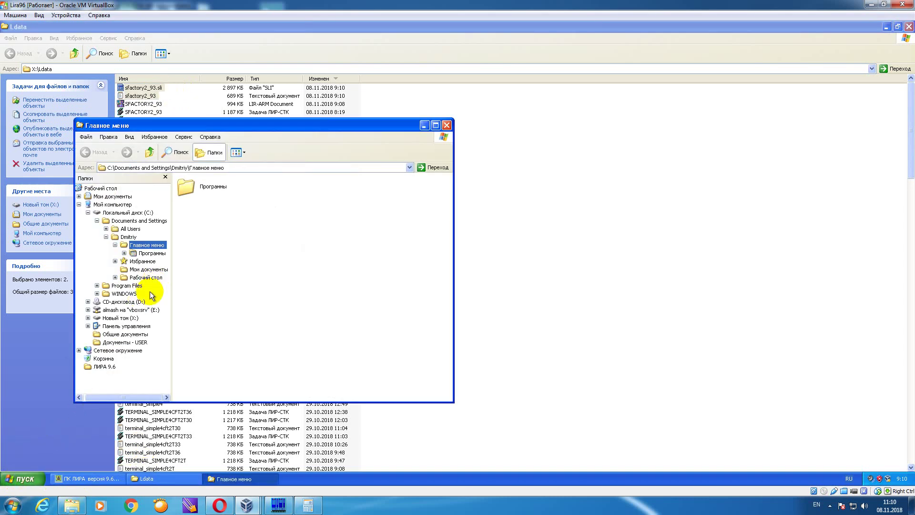
click(151, 310)
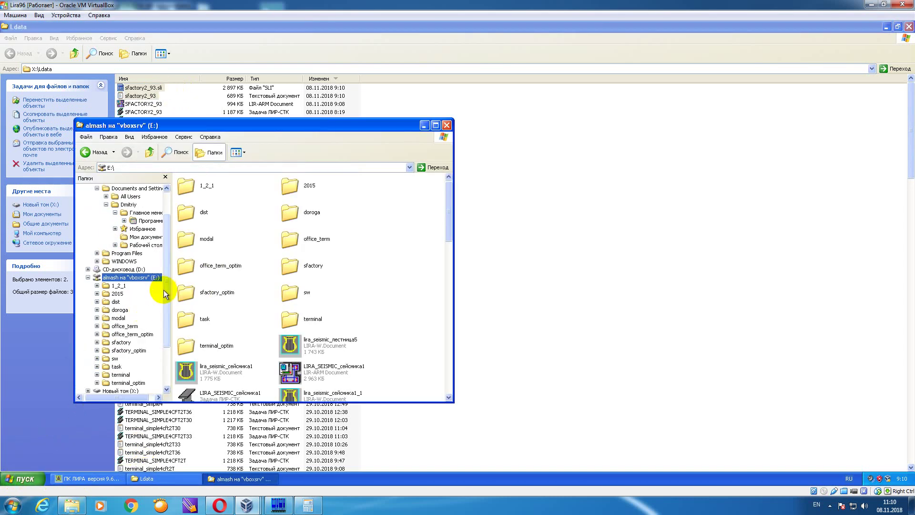
click(132, 350)
click(129, 343)
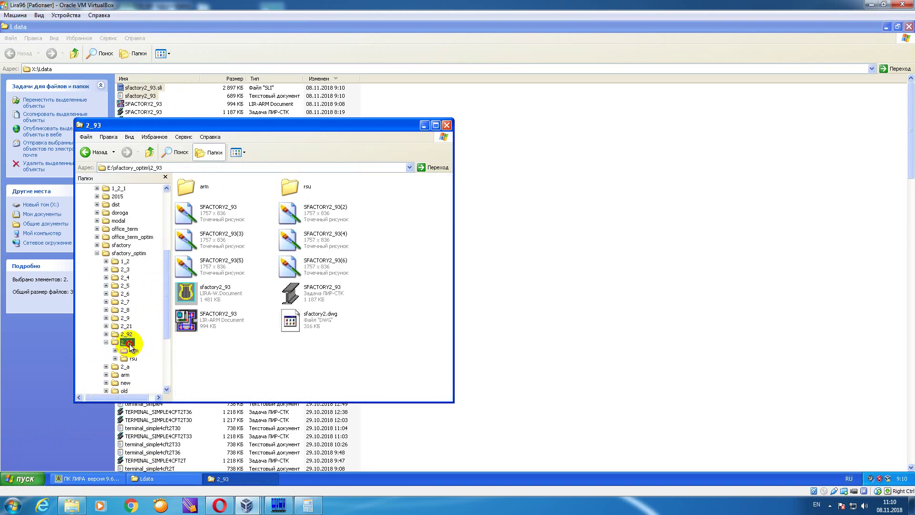
right_click(376, 332)
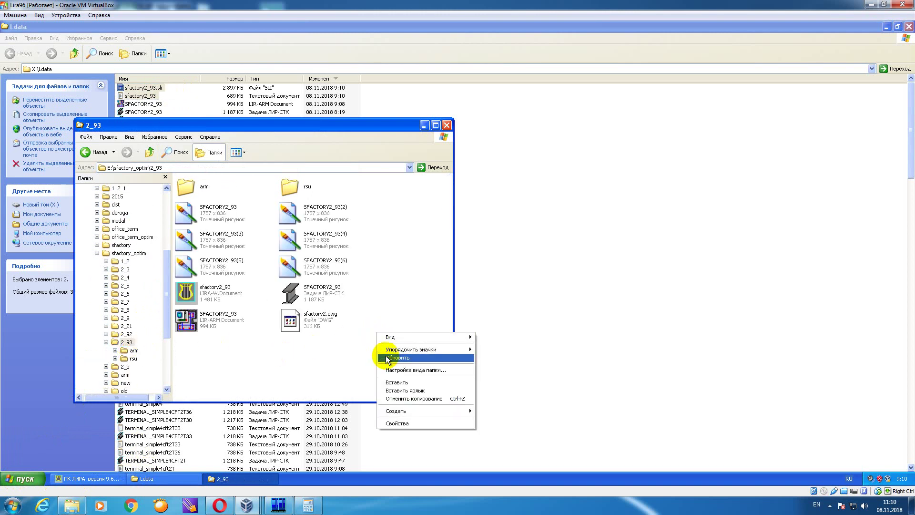
click(394, 383)
click(447, 125)
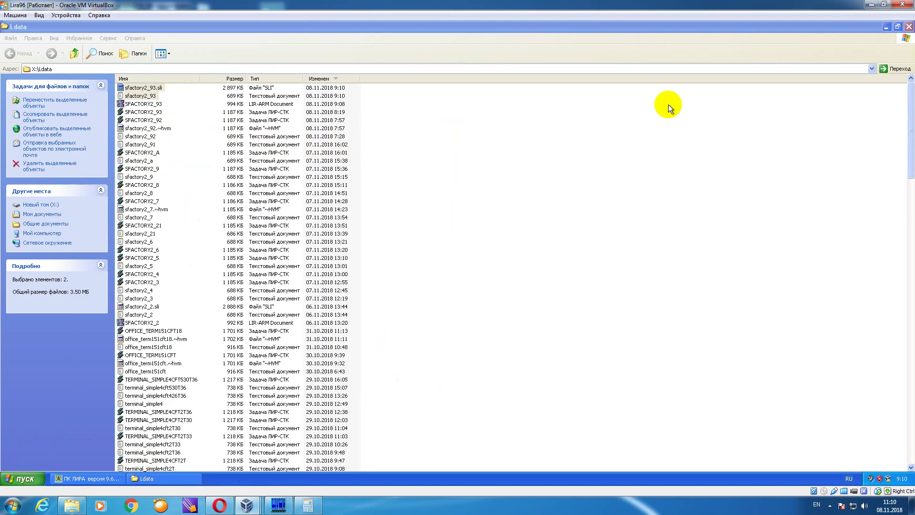
- Close the Ldata folder window, dismiss the directory settings and exit LIRA 9.6
click(909, 26)
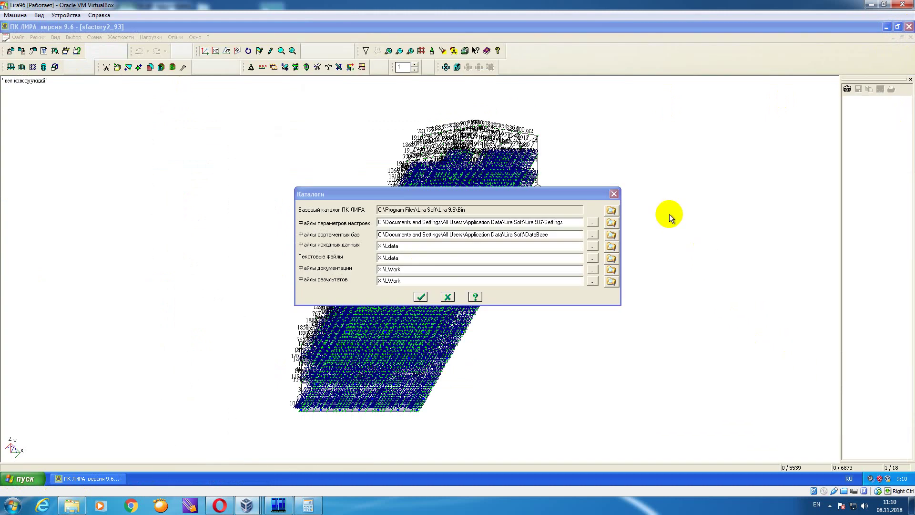
click(613, 194)
click(909, 26)
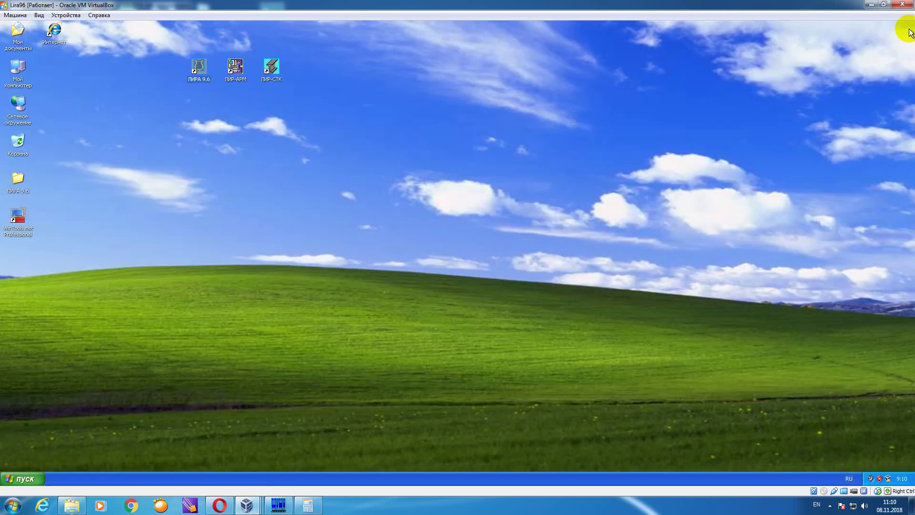